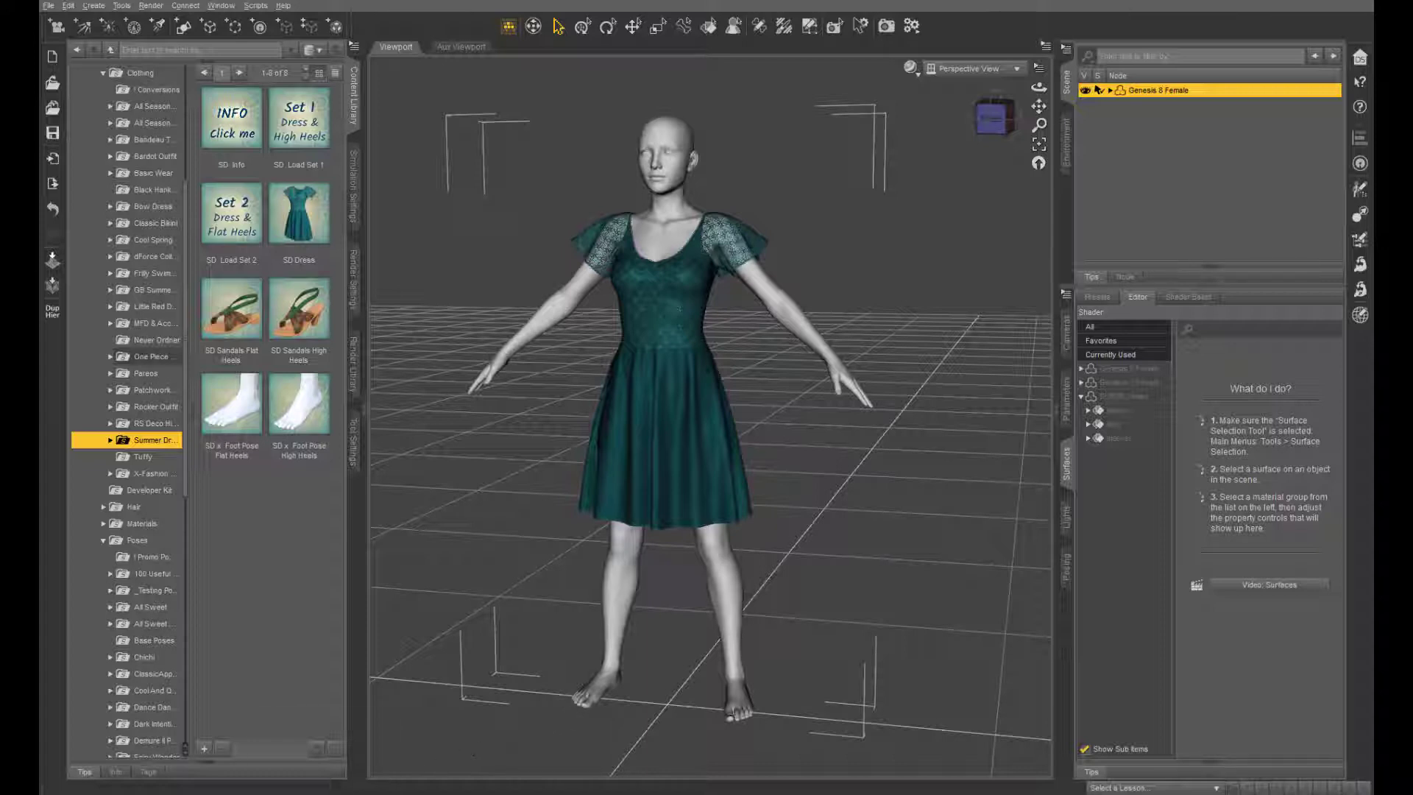
- Switch to Chrome and read the dForce - Start Here forum page from the introduction down to the dependencies section
{"action": "mouse_move", "coordinate": [326, 794]}
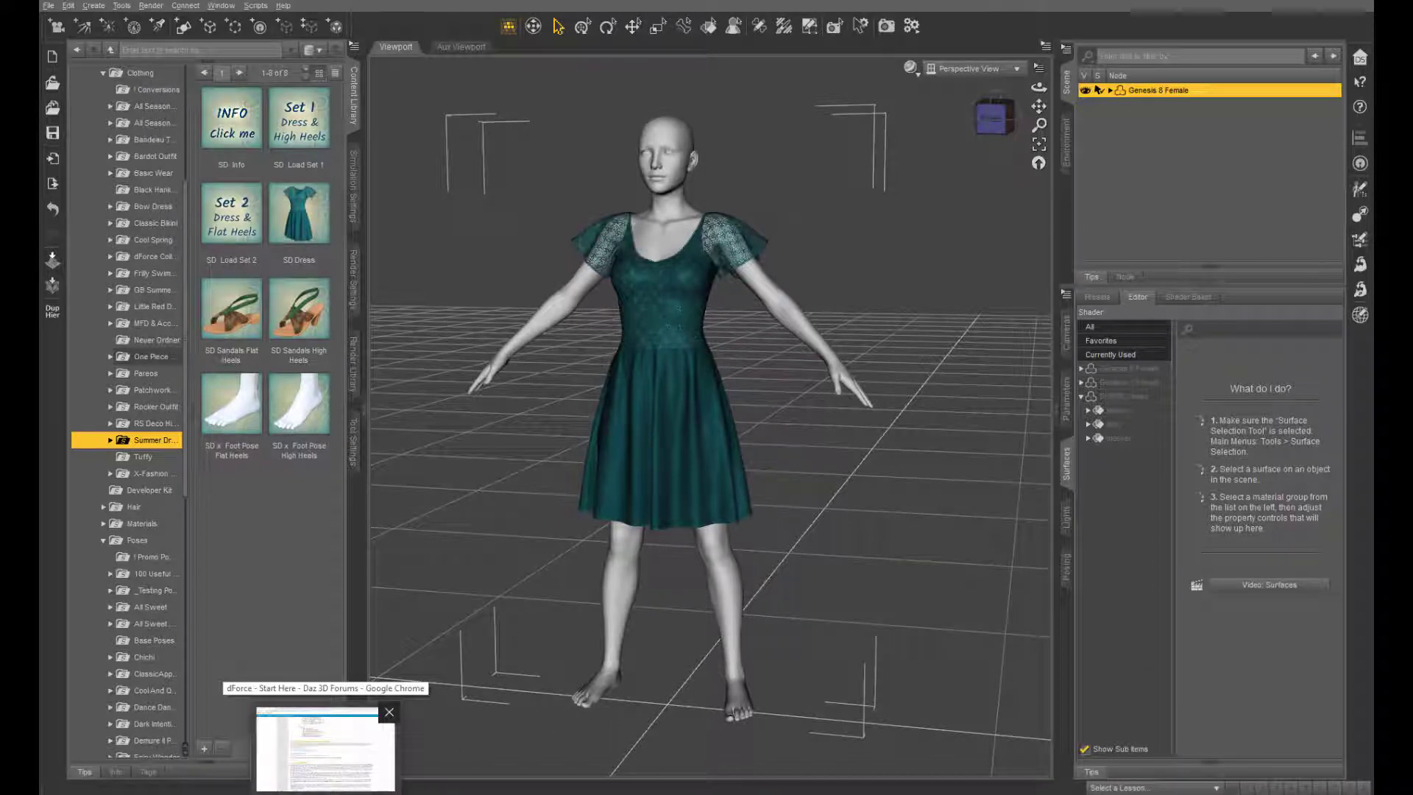
{"action": "left_click", "coordinate": [325, 747]}
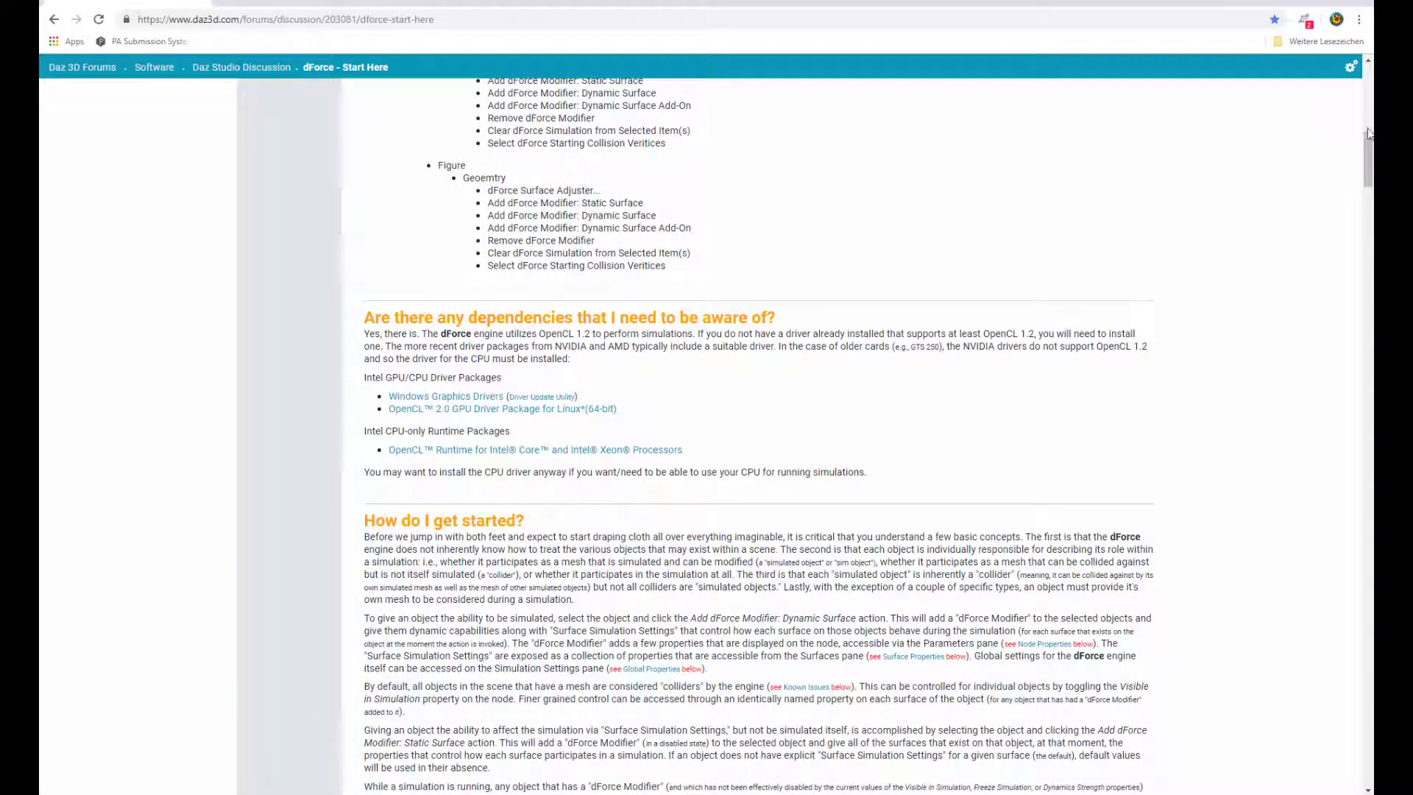
{"action": "left_click_drag", "start_coordinate": [1369, 152], "coordinate": [1369, 79]}
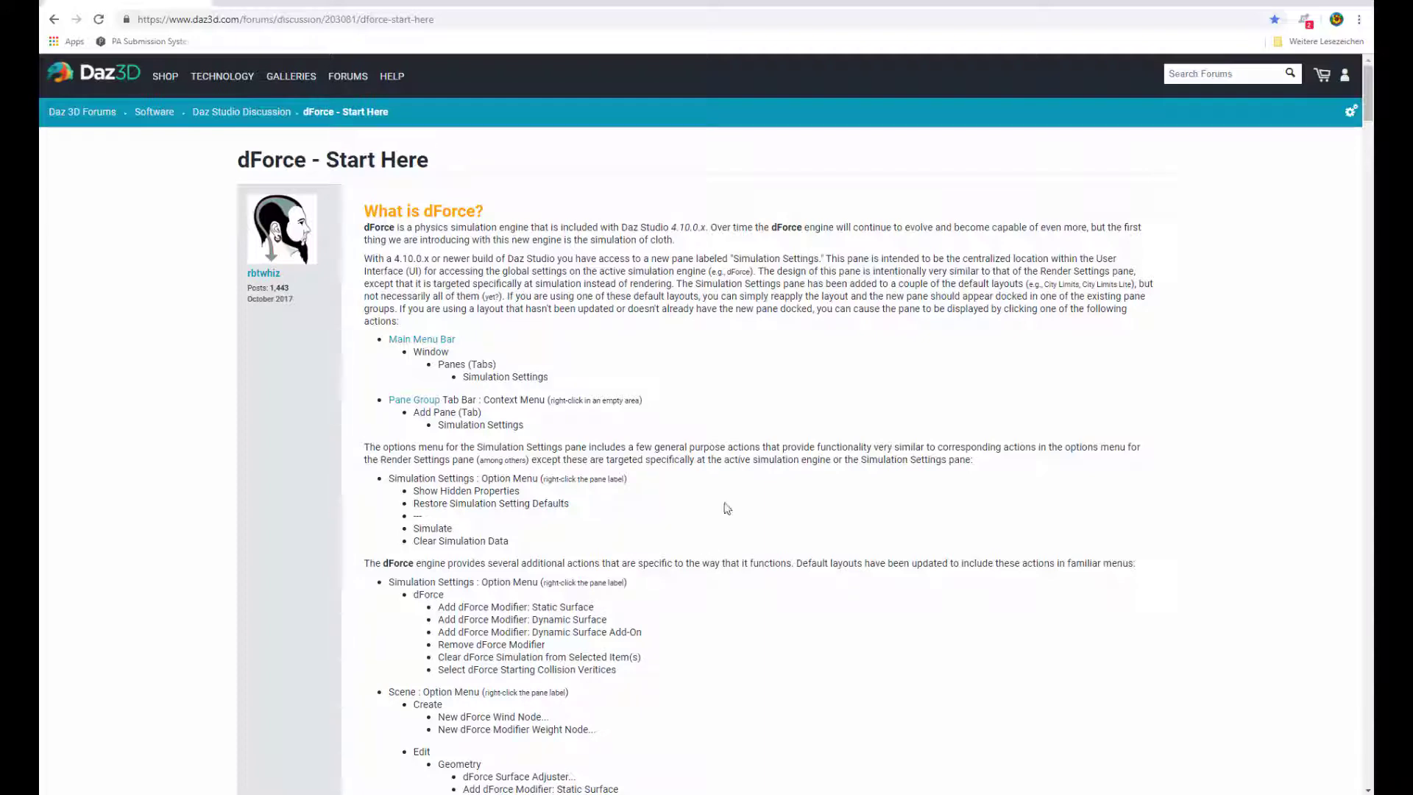
{"action": "scroll", "coordinate": [706, 478], "scroll_direction": "down", "scroll_amount": 10}
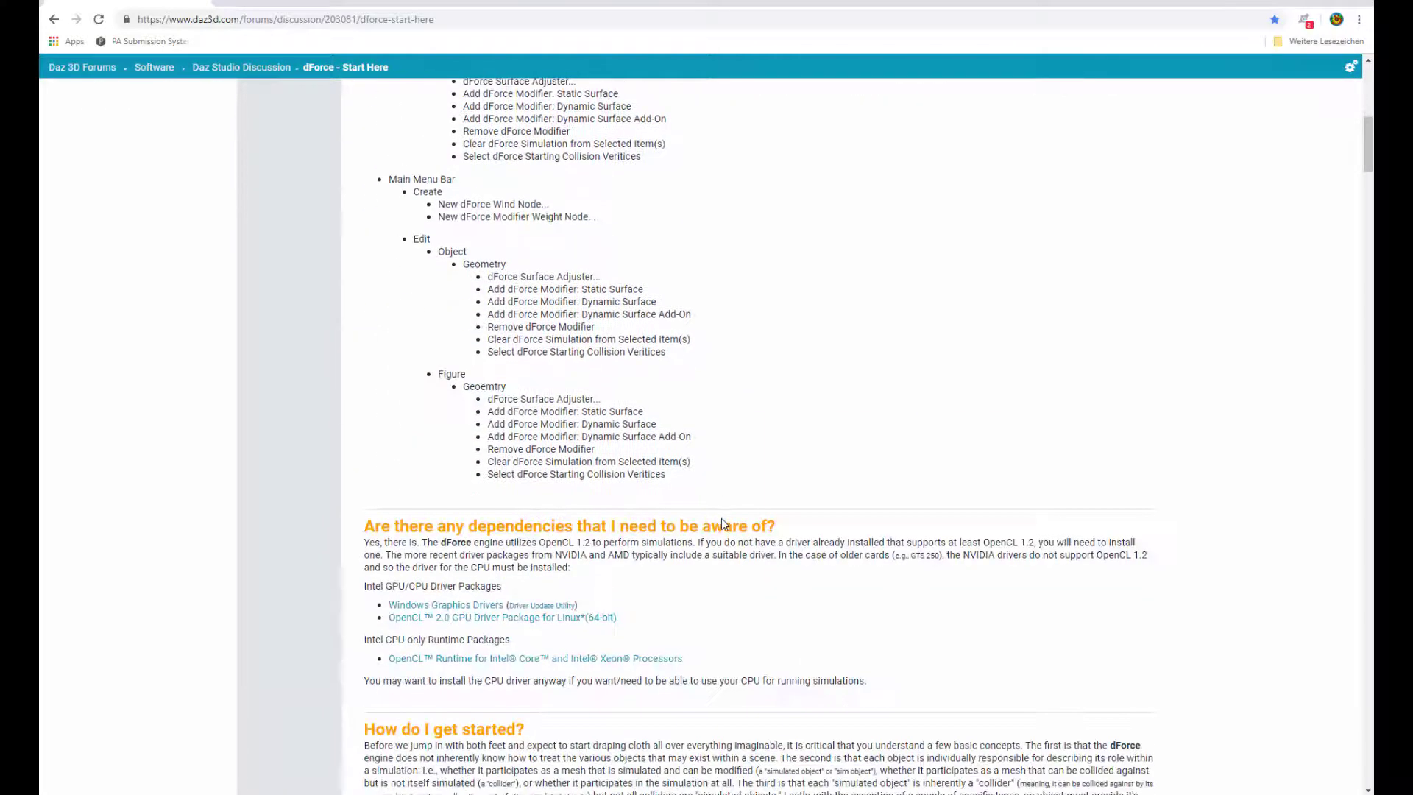
{"action": "scroll", "coordinate": [788, 464], "scroll_direction": "down", "scroll_amount": 2}
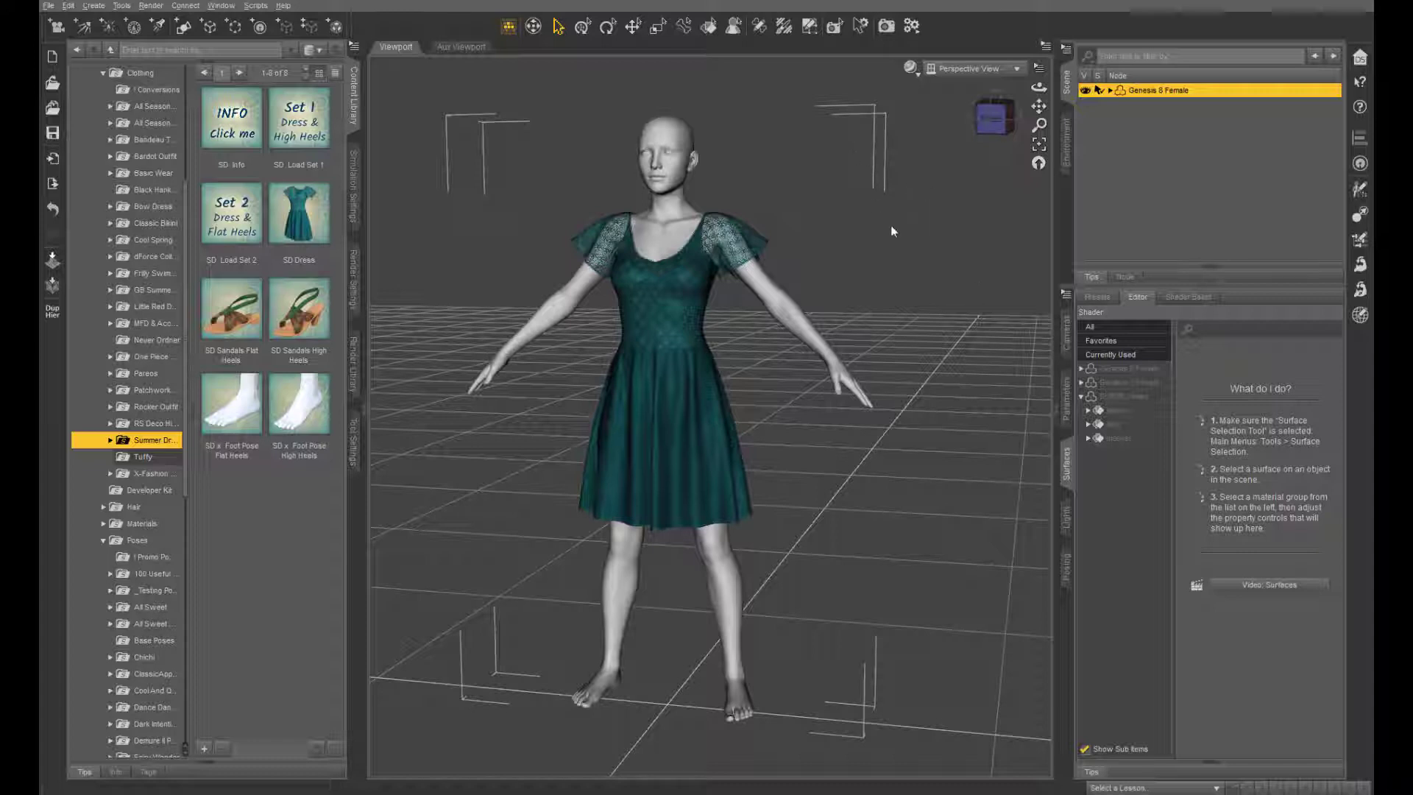
- Expand the Genesis 8 Female figure, select its eyelashes, and toggle their scene visibility off and on
{"action": "left_click", "coordinate": [1110, 90]}
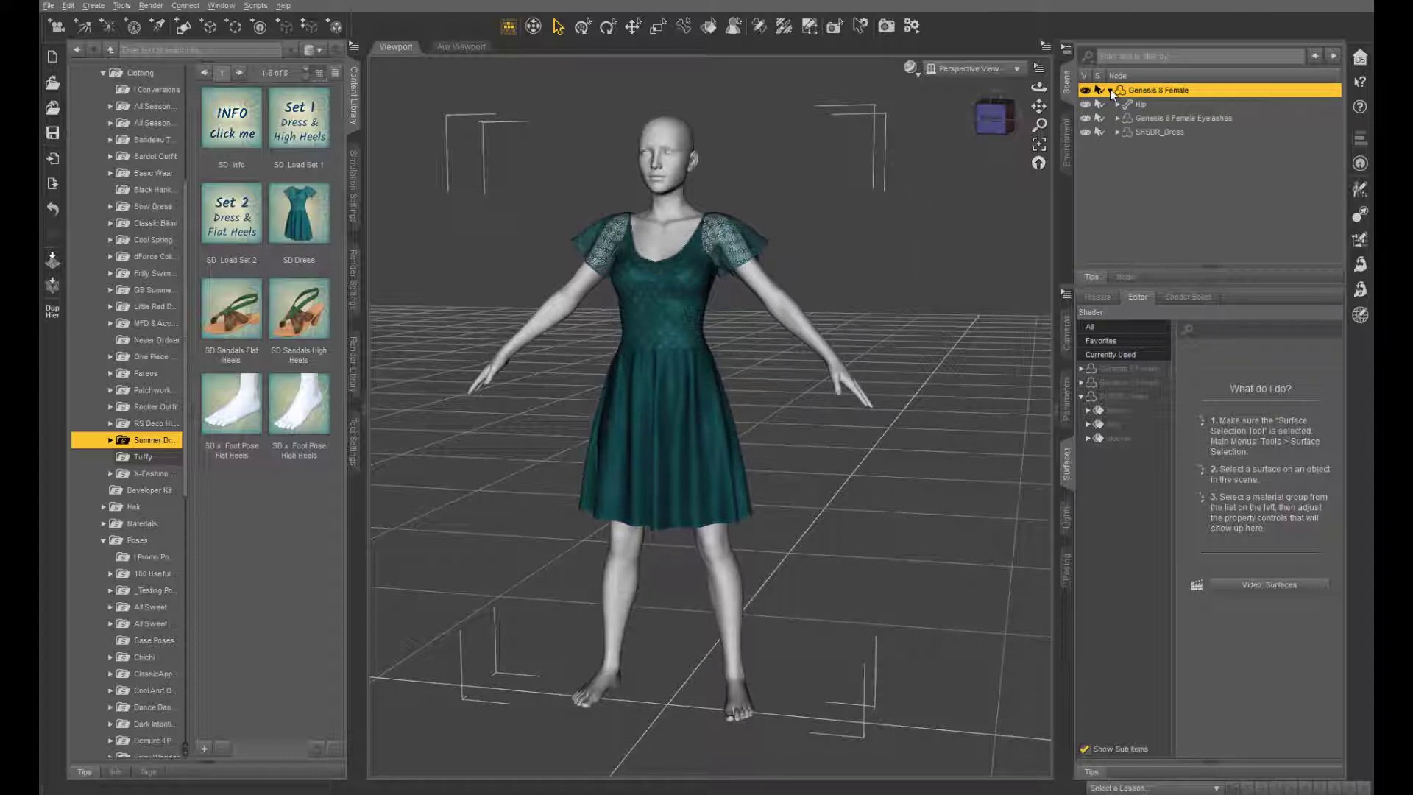
{"action": "left_click", "coordinate": [1172, 119]}
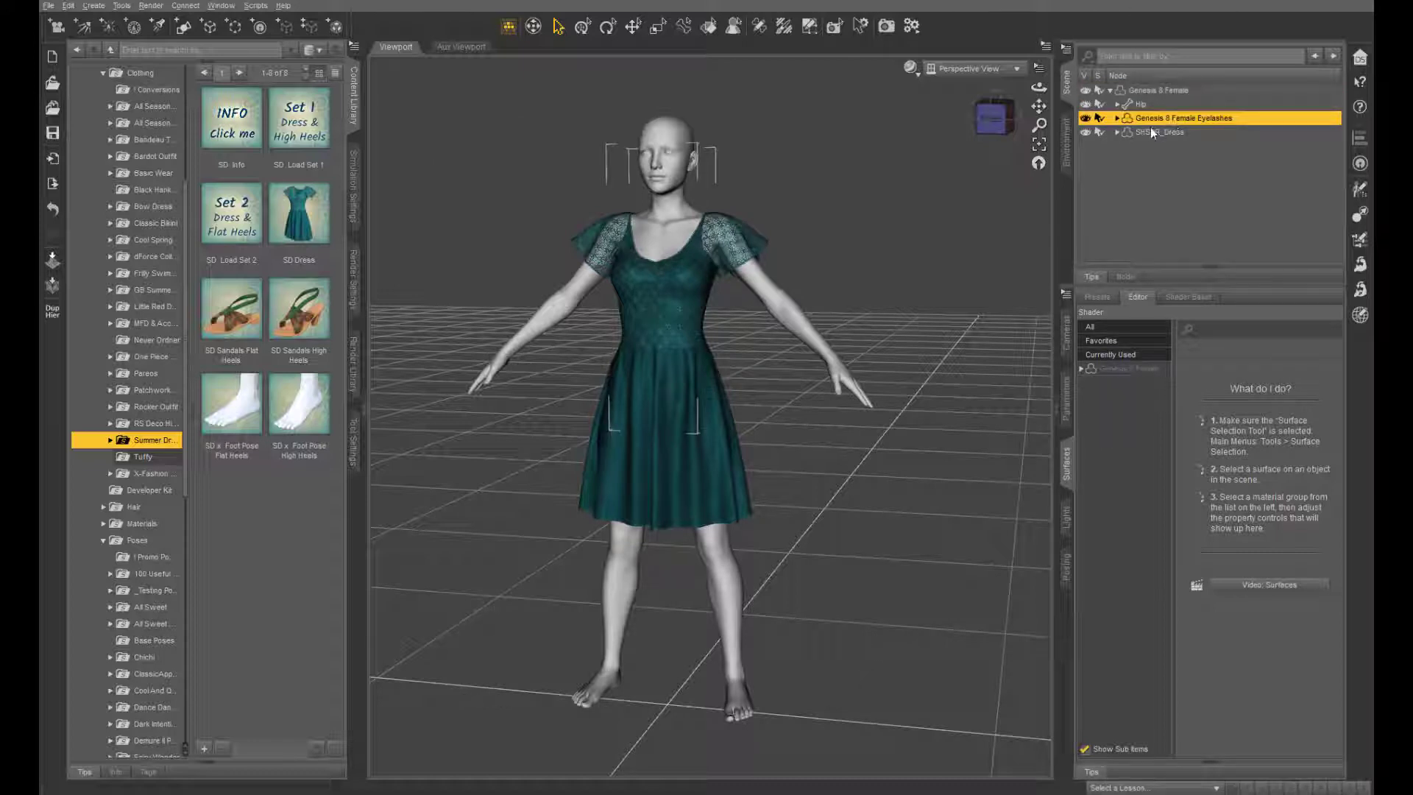
{"action": "left_click", "coordinate": [1085, 117]}
{"action": "left_click_drag", "start_coordinate": [1031, 82], "coordinate": [781, 204]}
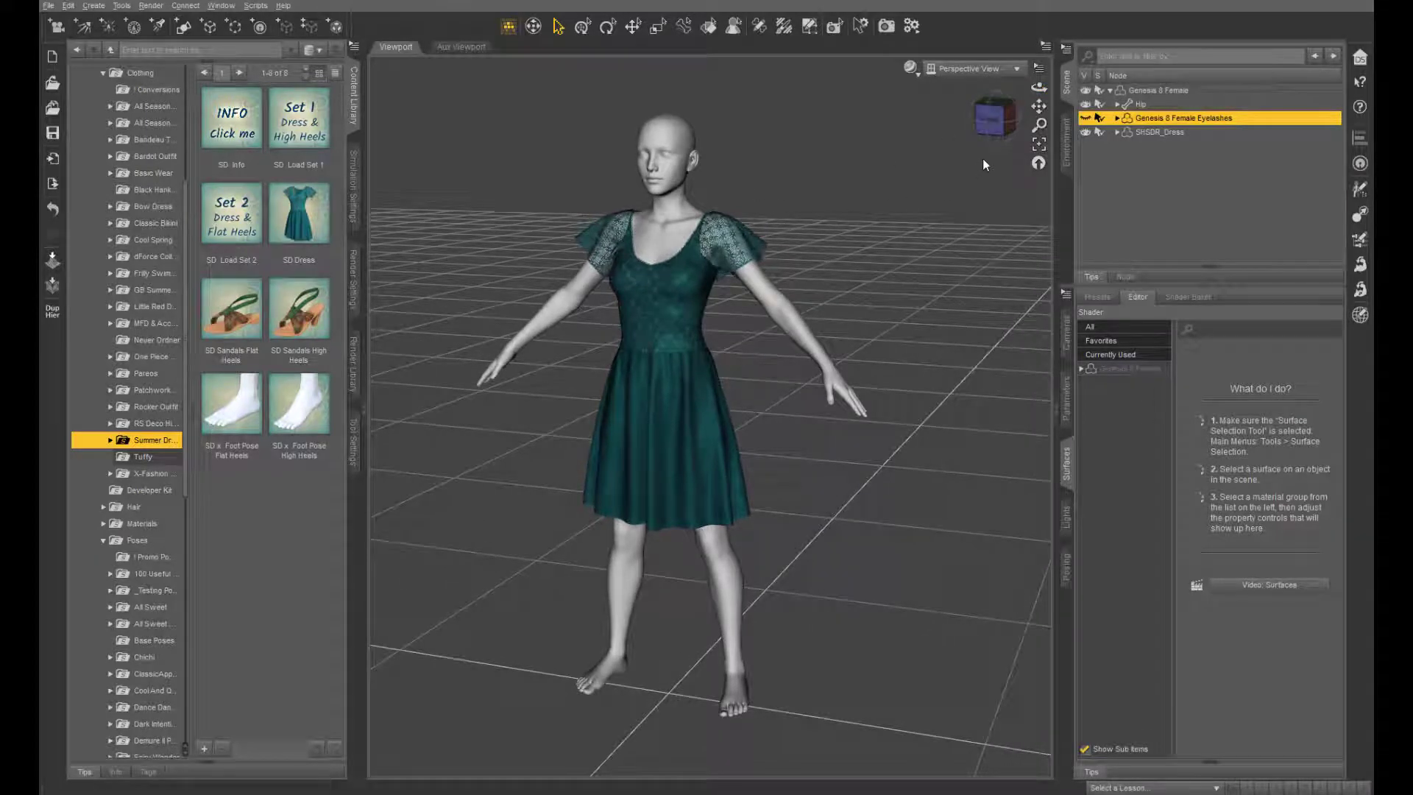
{"action": "left_click", "coordinate": [1086, 118]}
- Turn off Visible in Simulation in the display parameters of the Genesis 8 Female Eyelashes
{"action": "left_click", "coordinate": [1066, 398]}
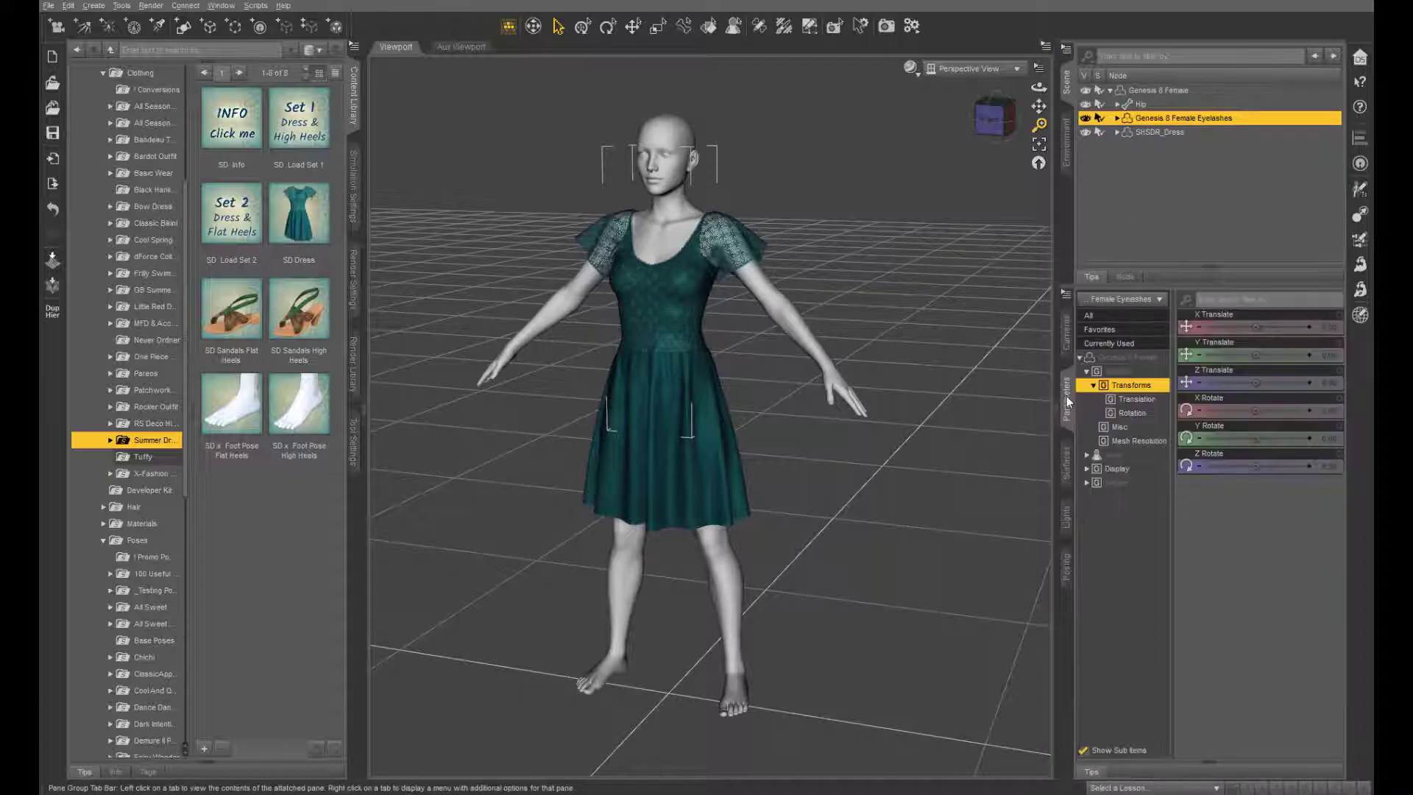
{"action": "left_click", "coordinate": [1117, 469]}
{"action": "left_click", "coordinate": [1087, 470]}
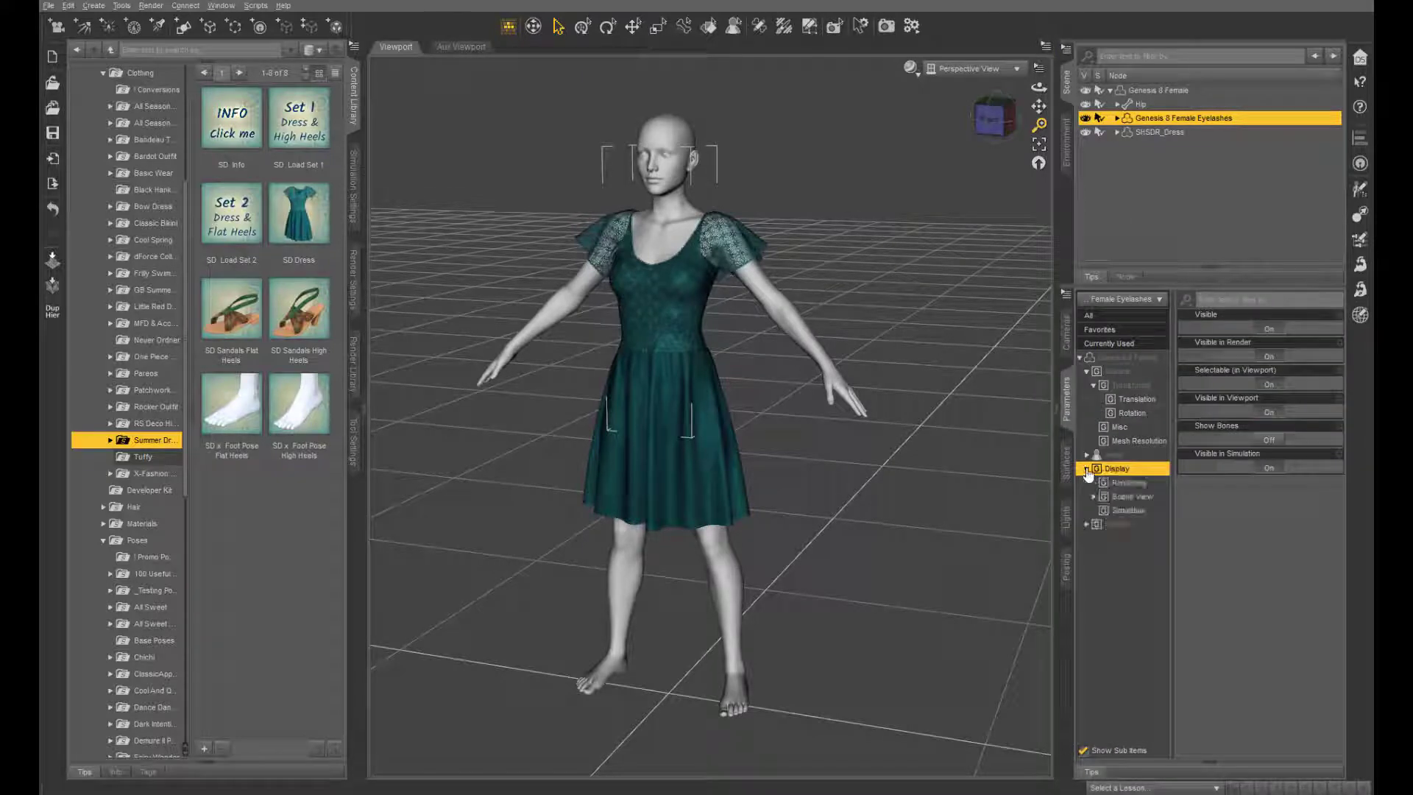
{"action": "left_click", "coordinate": [1271, 471]}
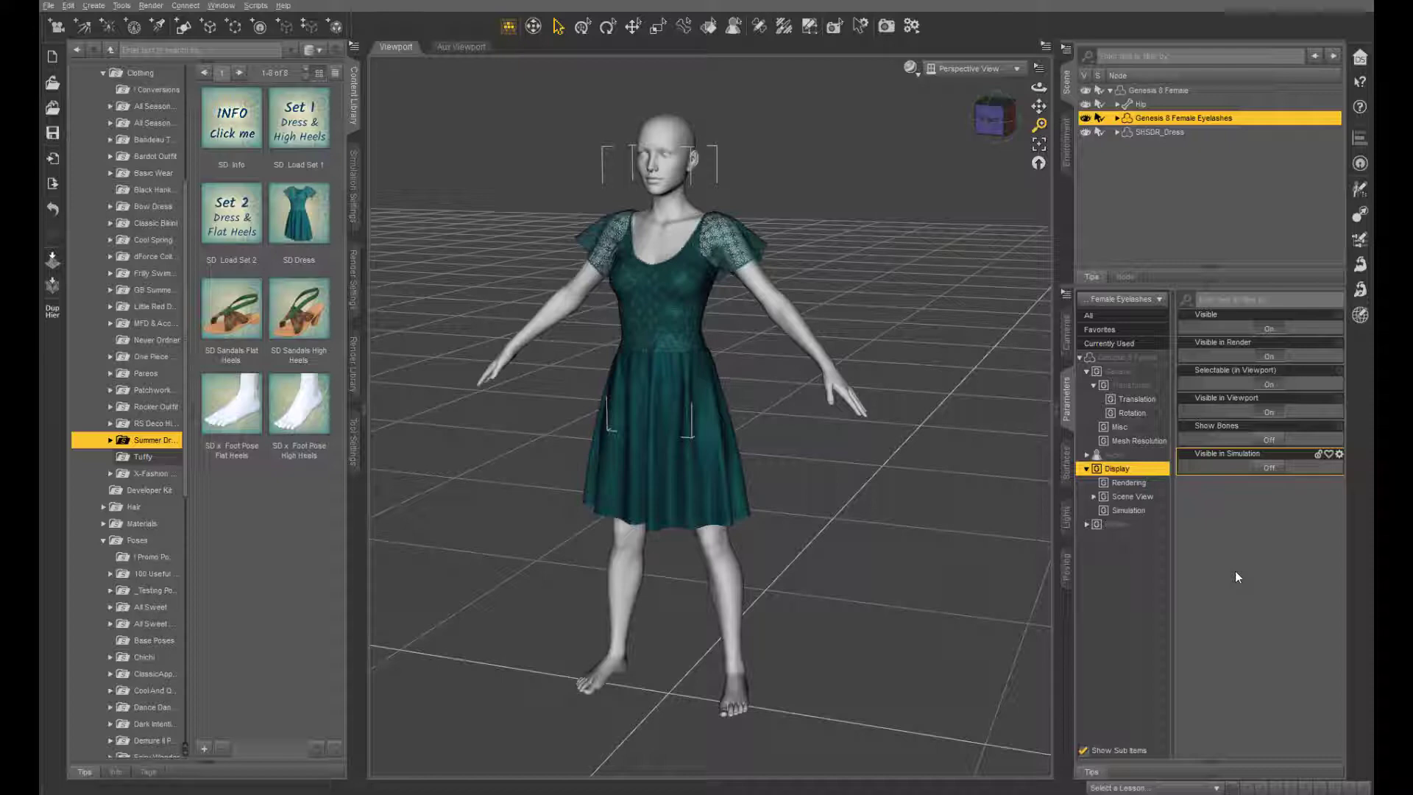
- Hide the eyelashes in the scene and show them again
{"action": "left_click", "coordinate": [1087, 119]}
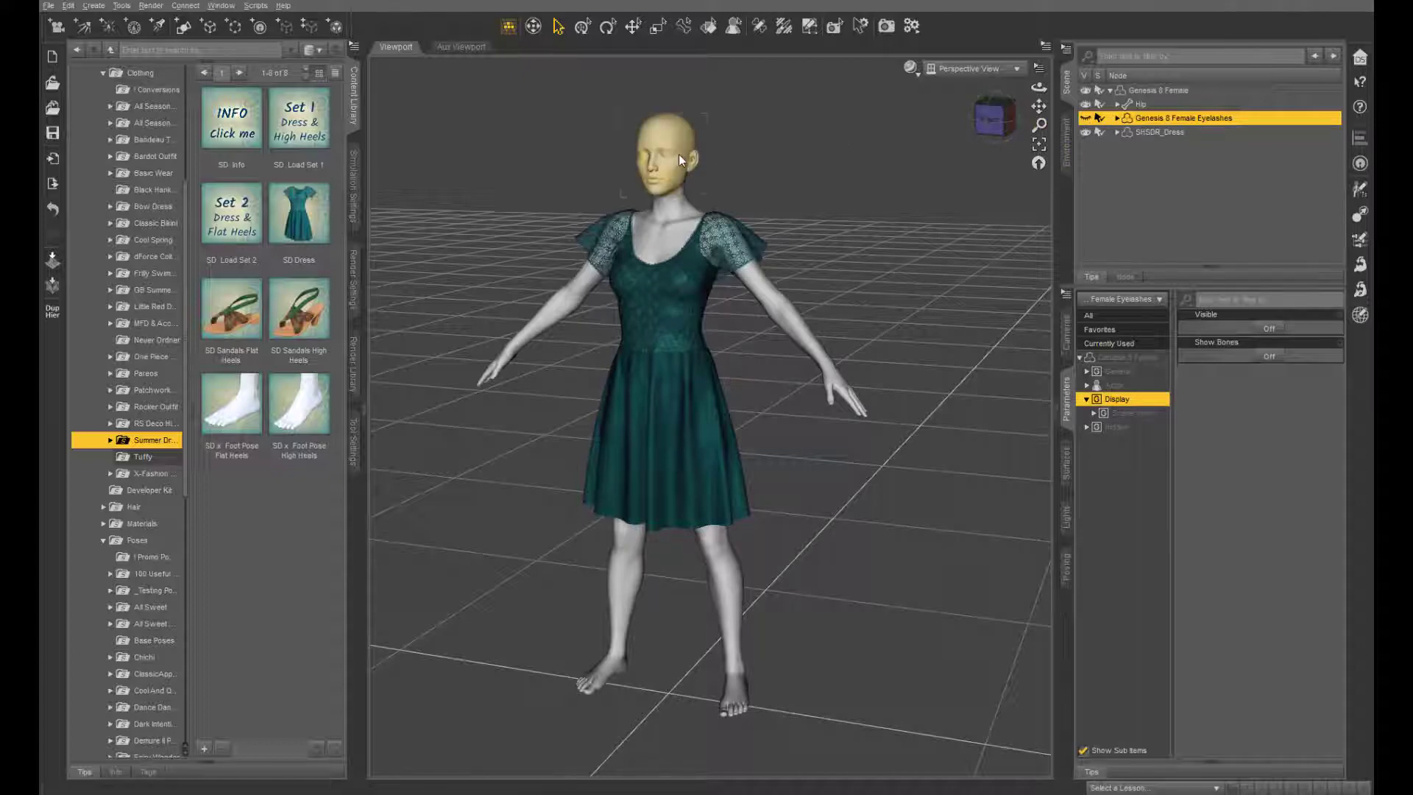
{"action": "left_click", "coordinate": [1087, 119]}
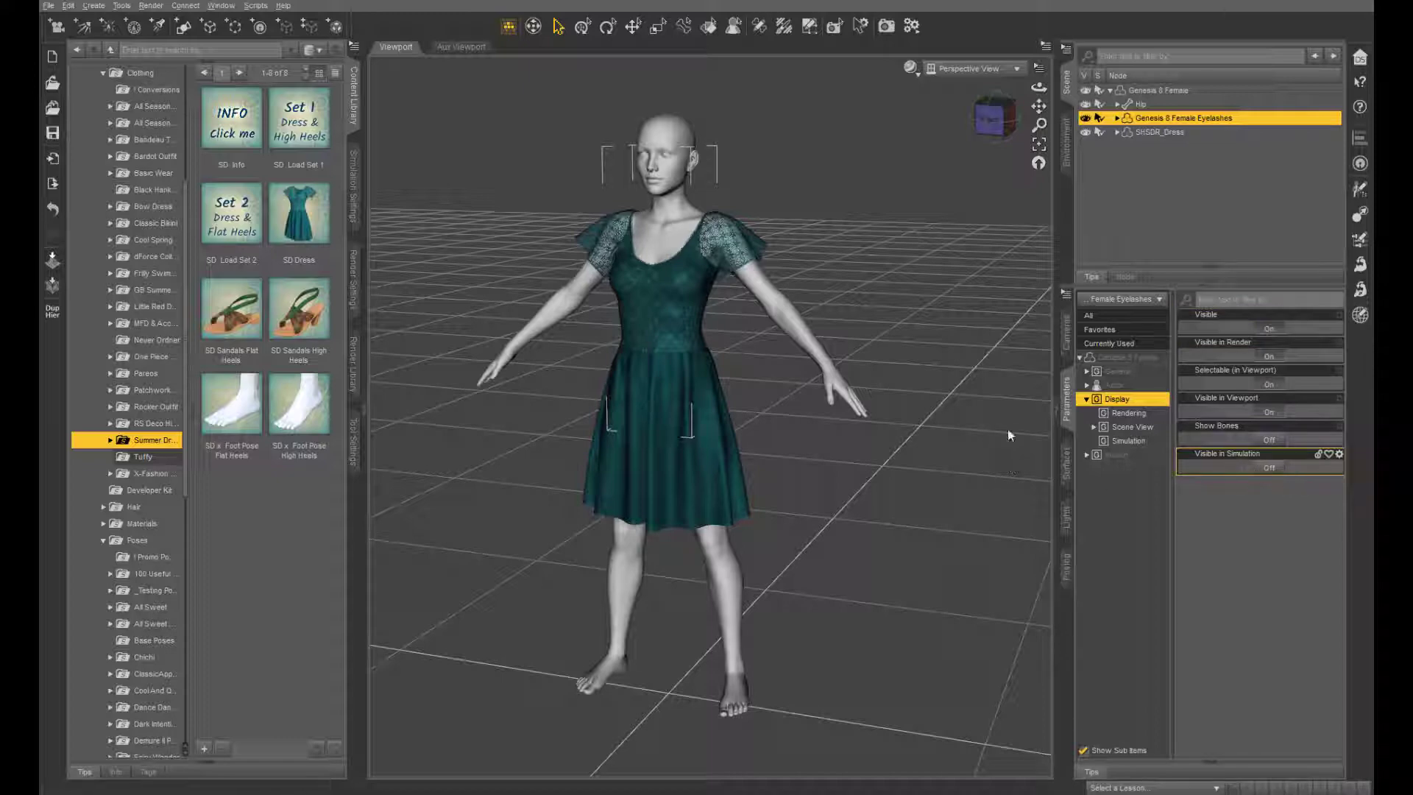
{"action": "left_click_drag", "start_coordinate": [1039, 87], "coordinate": [966, 295]}
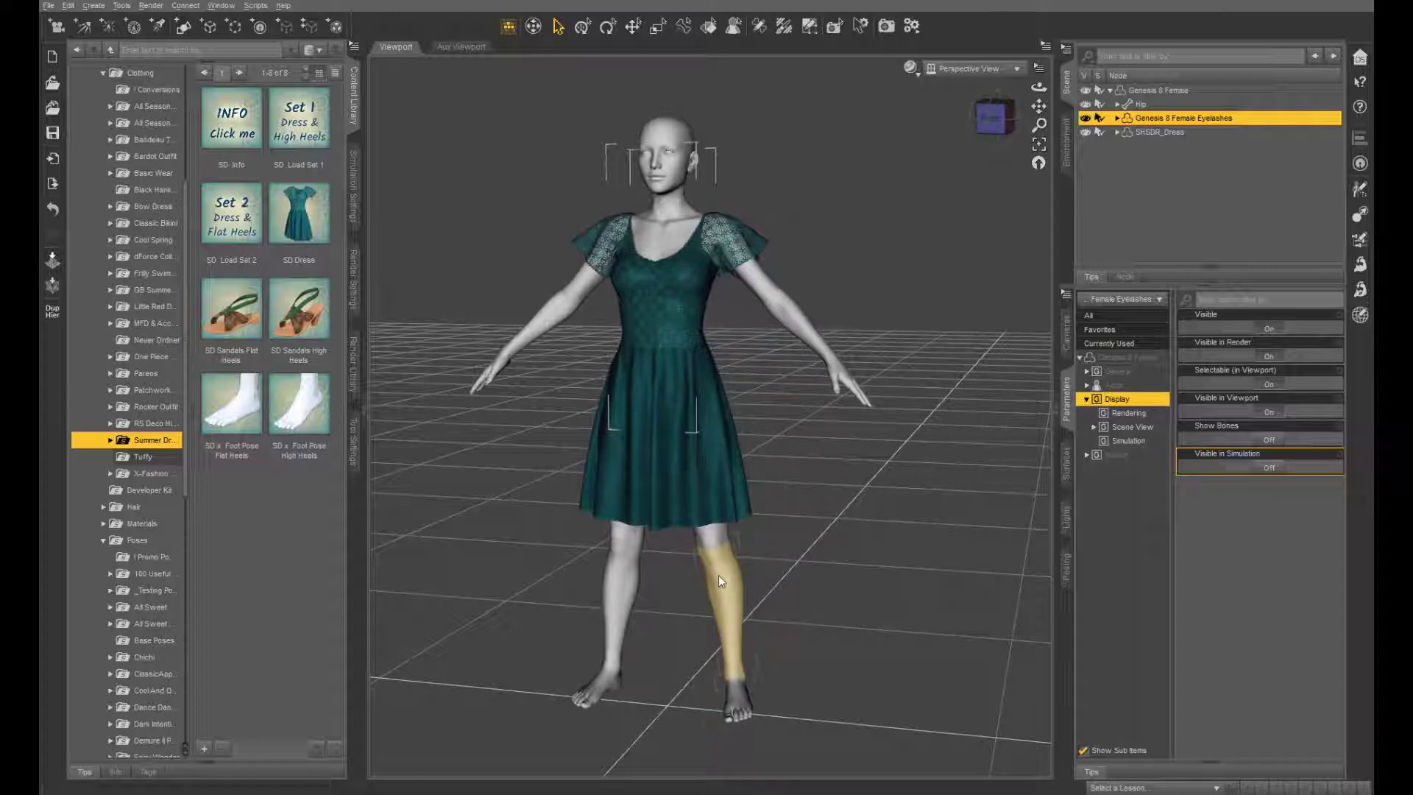
- Apply Base Pose Standing A from the Base Poses folder to the Genesis 8 Female figure
{"action": "scroll", "coordinate": [121, 494], "scroll_direction": "down", "scroll_amount": 6}
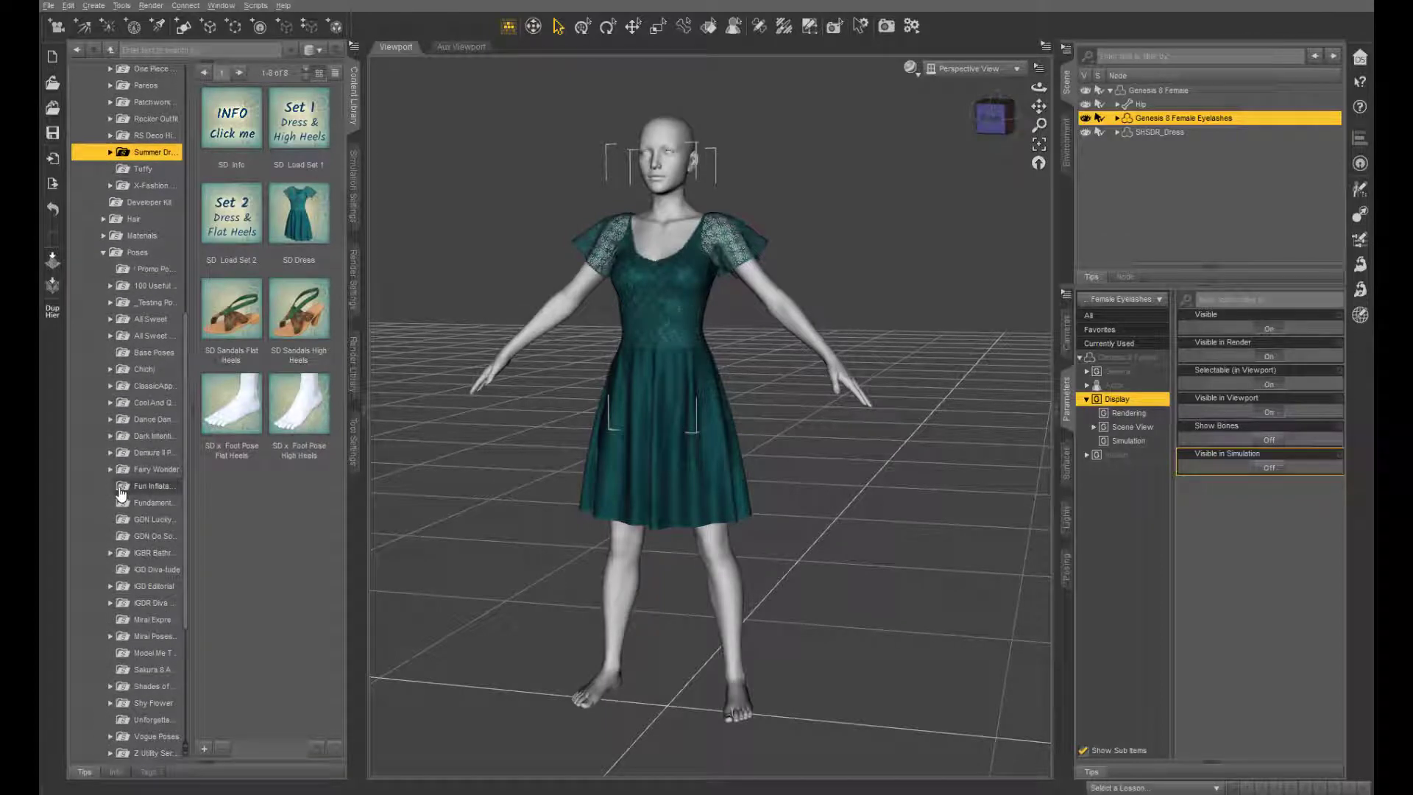
{"action": "left_click", "coordinate": [1129, 94]}
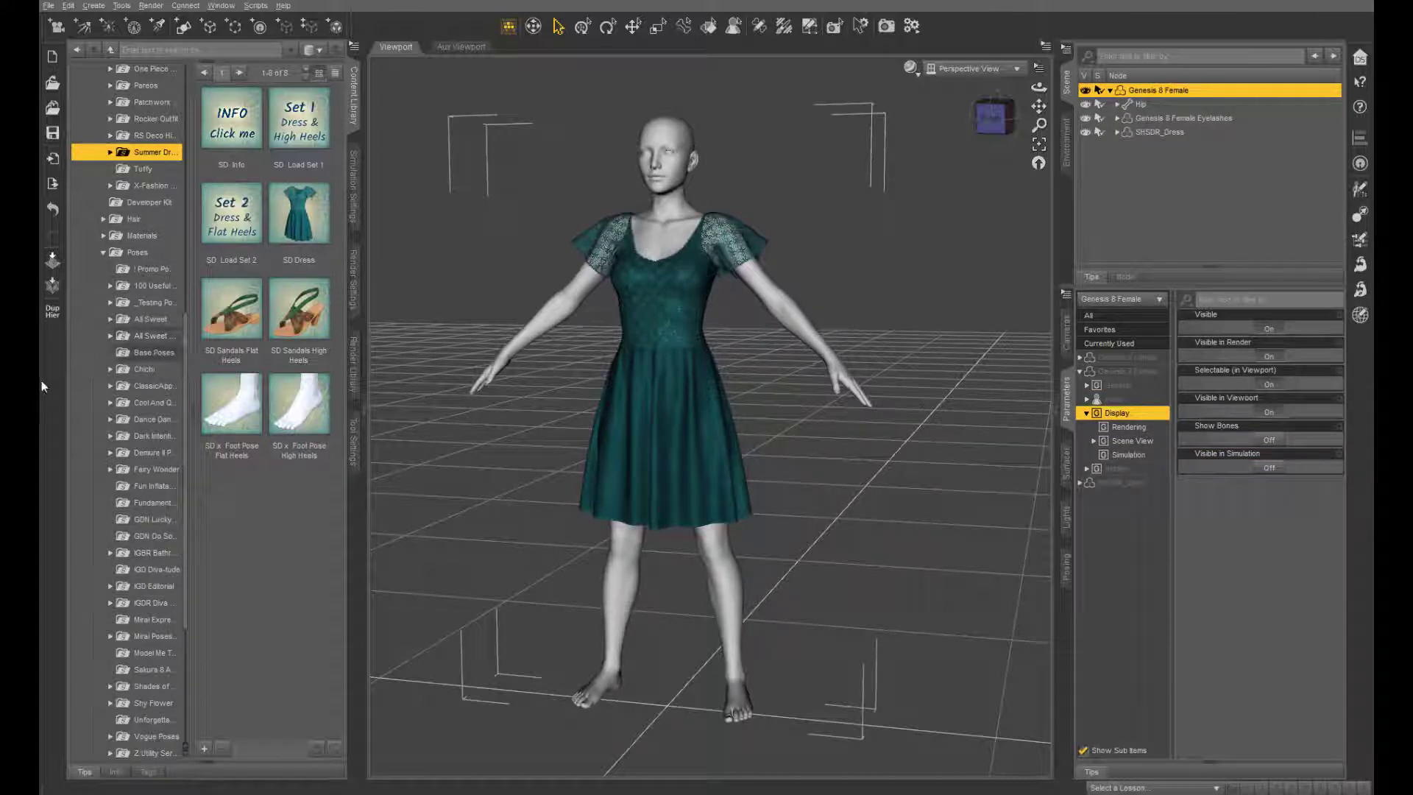
{"action": "left_click", "coordinate": [147, 353]}
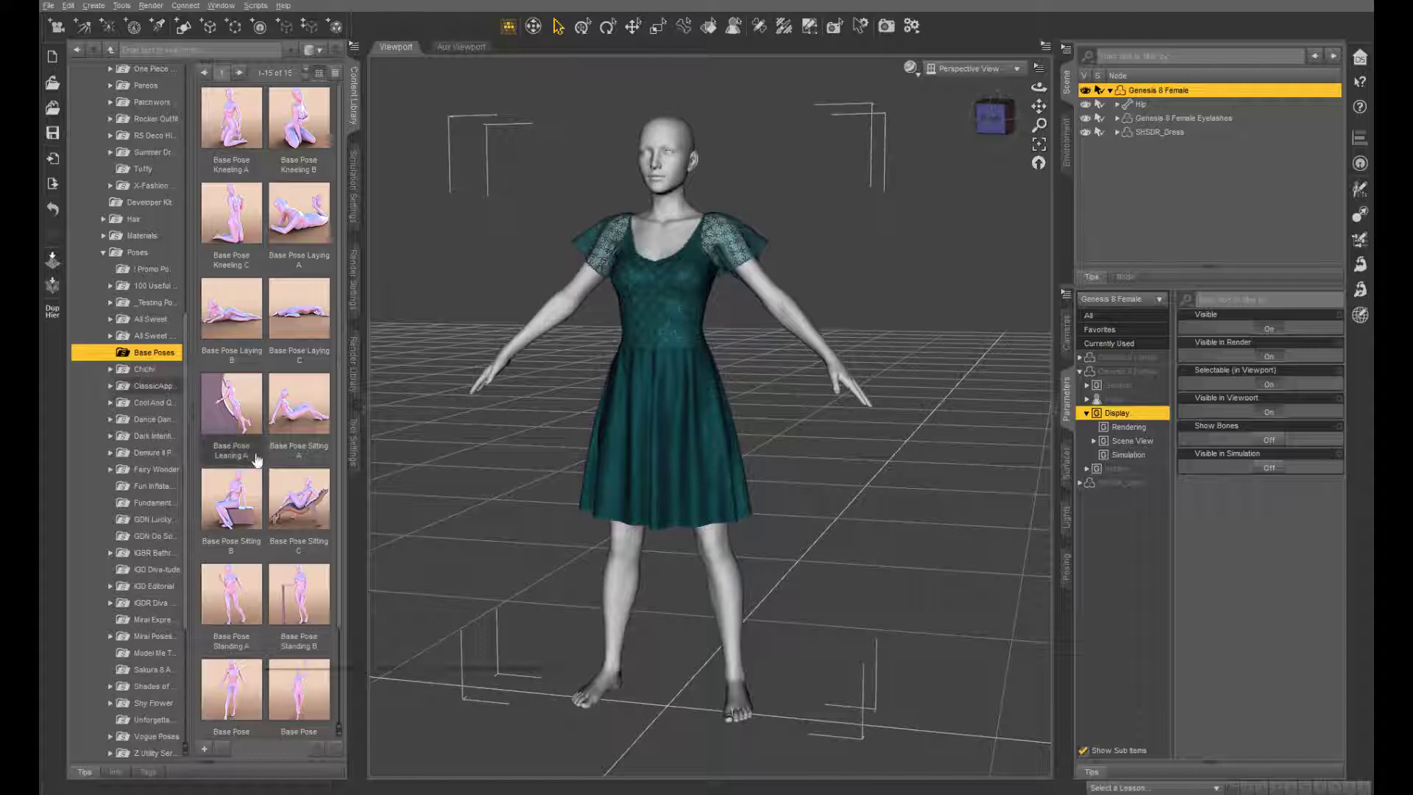
{"action": "mouse_move", "coordinate": [214, 420]}
{"action": "double_click", "coordinate": [241, 593]}
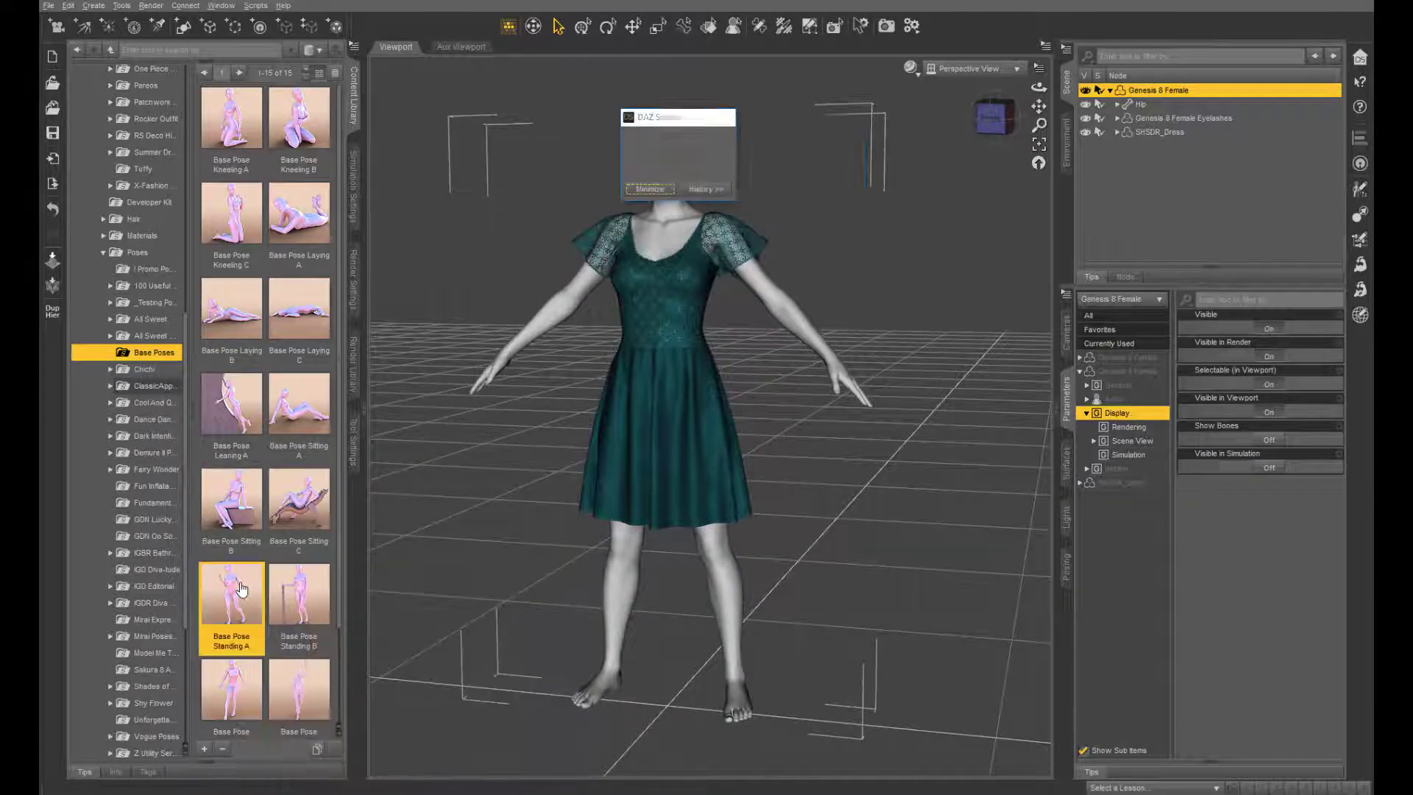
{"action": "mouse_move", "coordinate": [1039, 87]}
{"action": "left_mouse_down"}
{"action": "mouse_move", "coordinate": [983, 90]}
{"action": "mouse_move", "coordinate": [1022, 80]}
{"action": "left_mouse_up"}
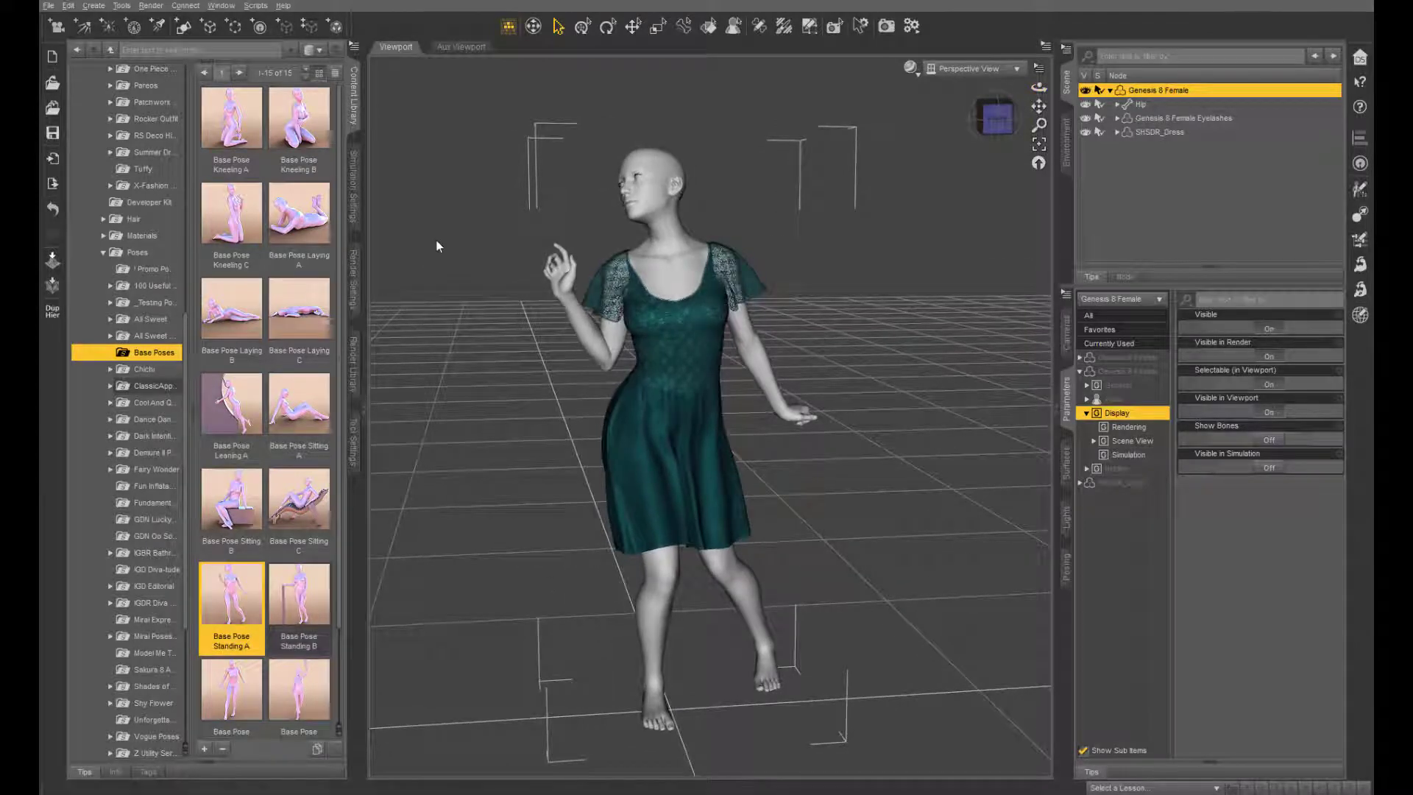
- Display the Simulation Settings pane with the dForce engine's simulation properties
{"action": "left_click", "coordinate": [355, 221]}
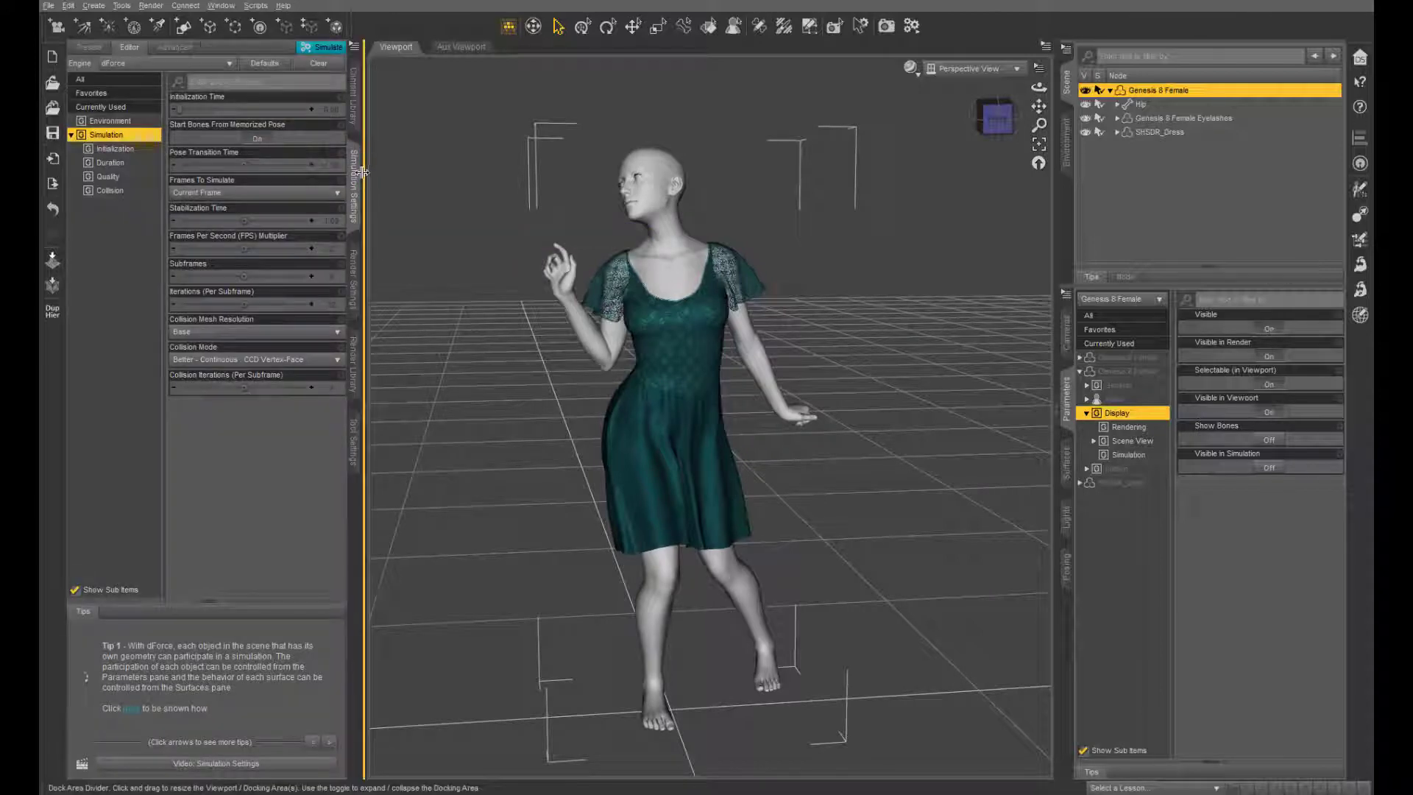
{"action": "left_click", "coordinate": [222, 5]}
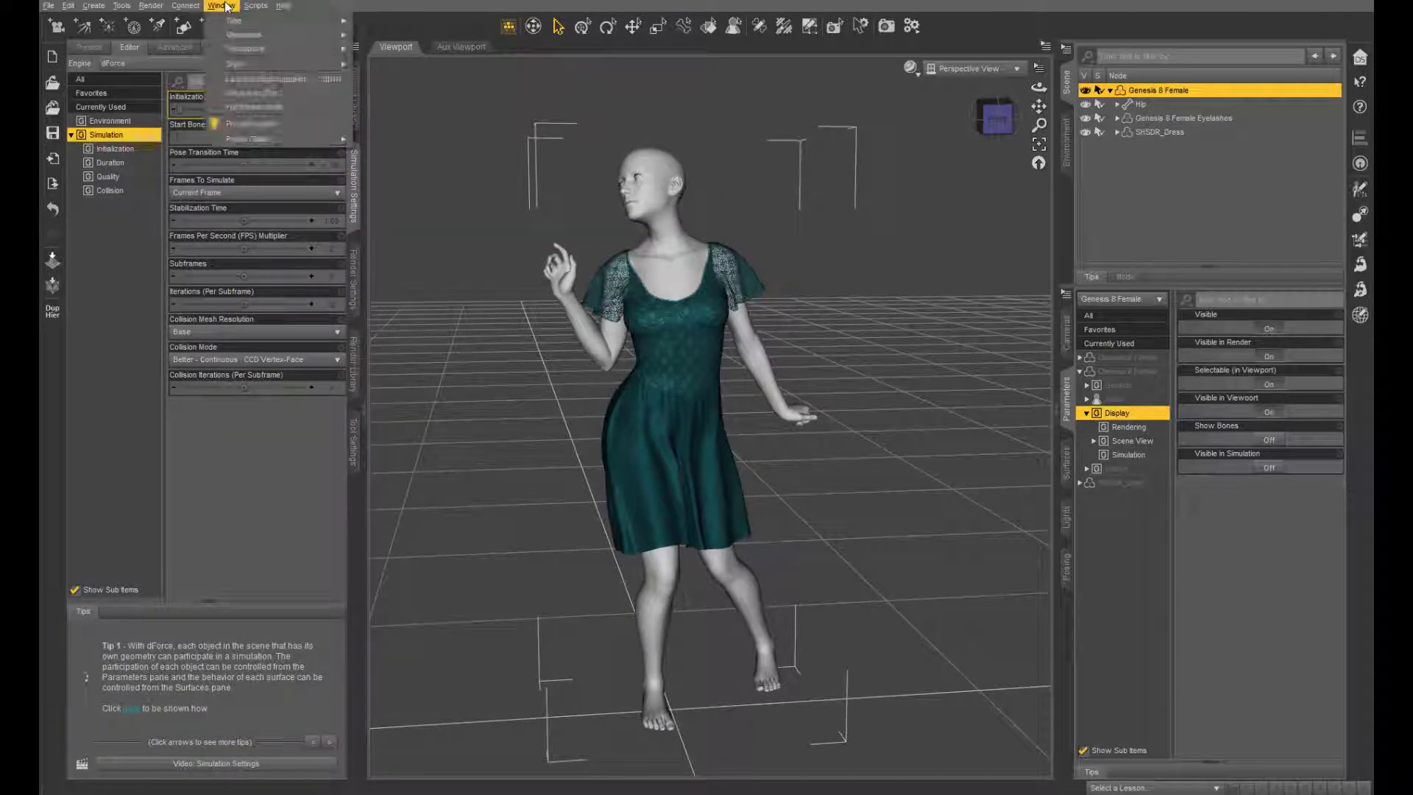
{"action": "mouse_move", "coordinate": [298, 140]}
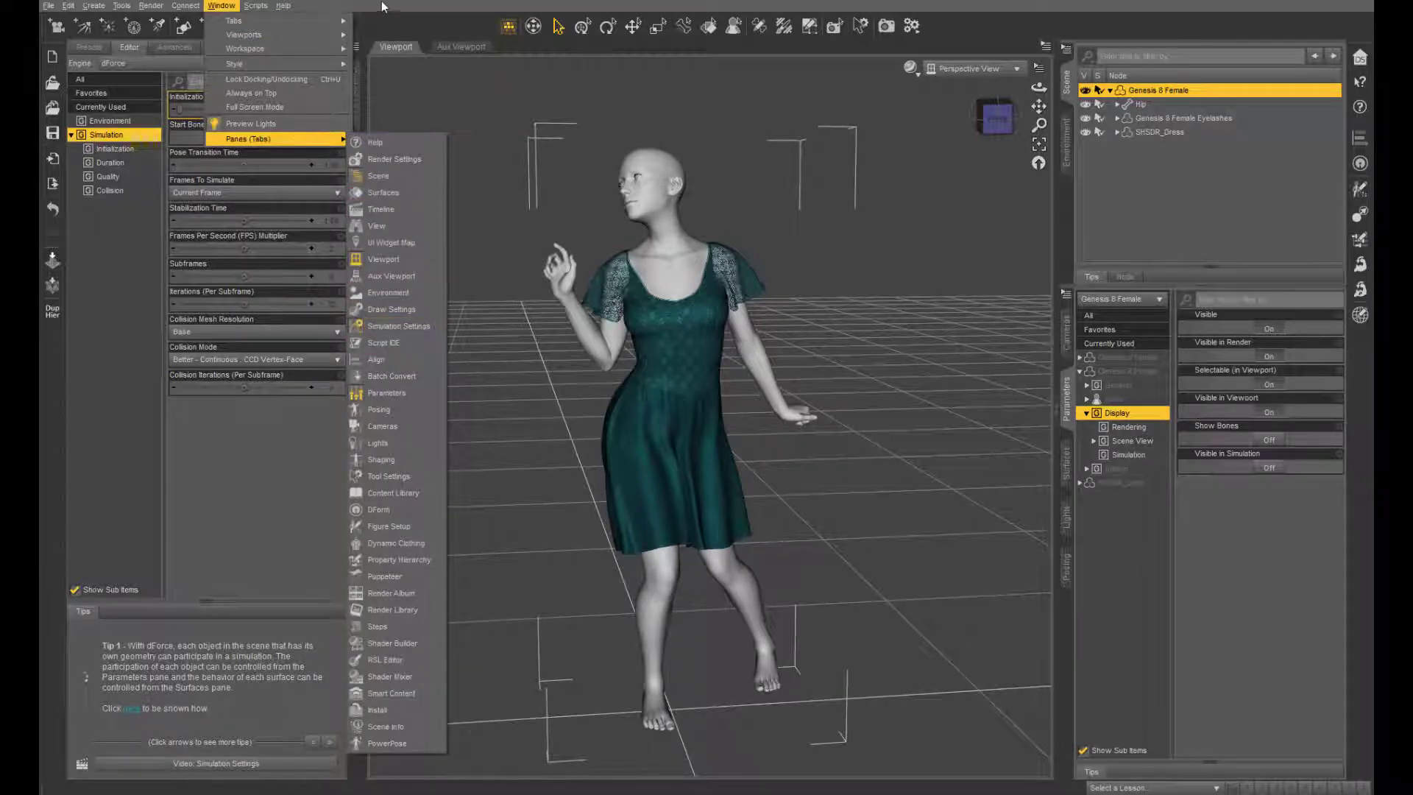
{"action": "left_click", "coordinate": [401, 326]}
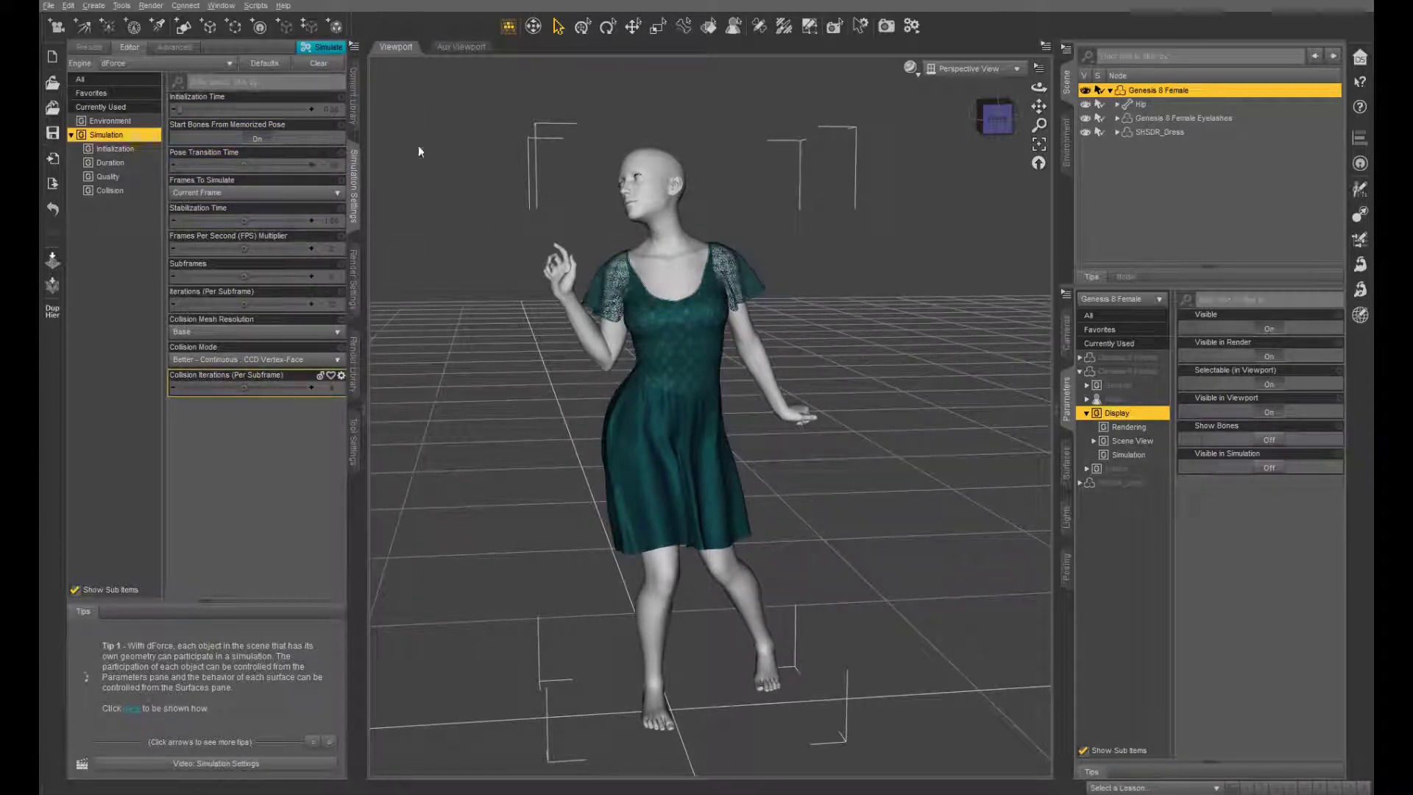
- Simulate the dress with Start Bones From Memorized Pose on, and clear the simulation data
{"action": "left_click", "coordinate": [328, 49]}
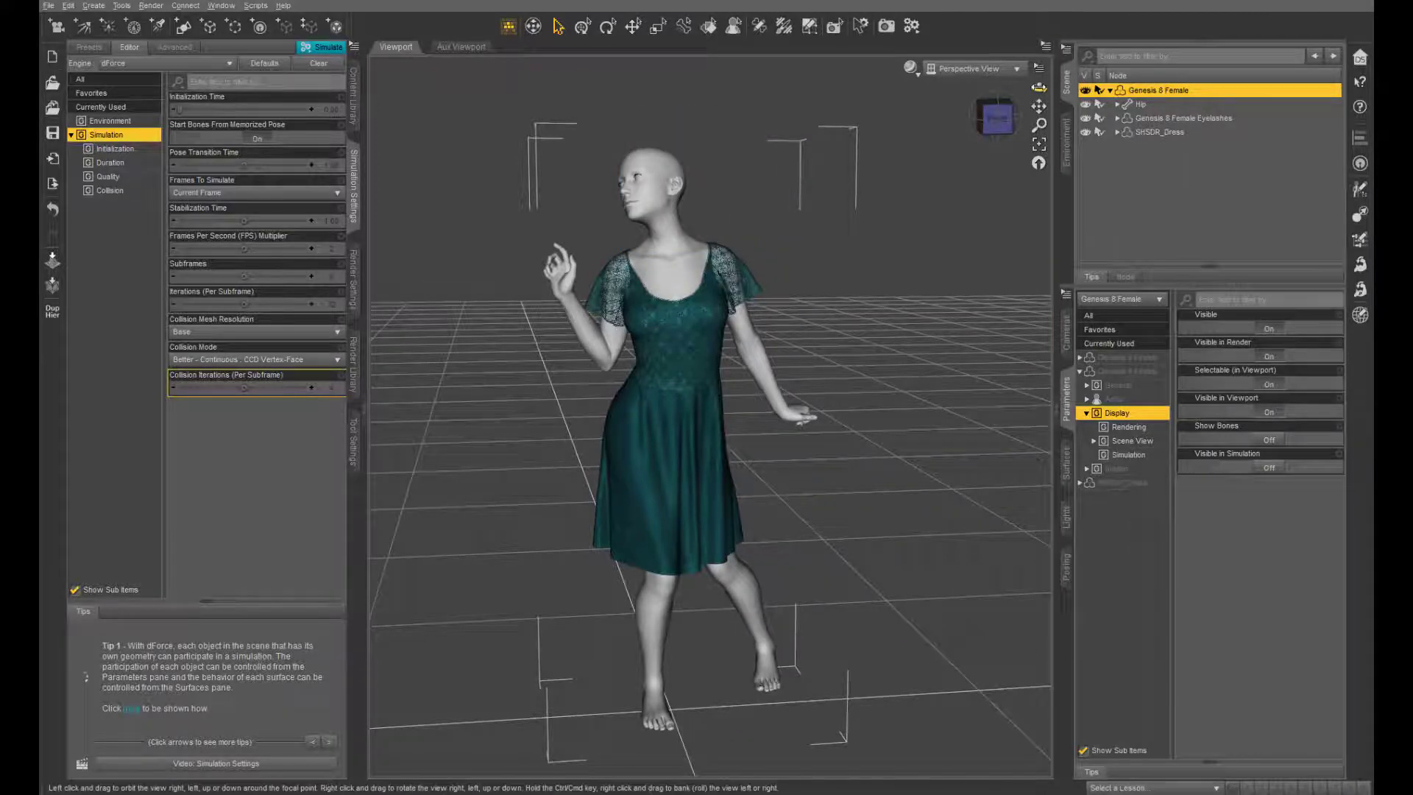
{"action": "left_click_drag", "start_coordinate": [1039, 87], "coordinate": [846, 113]}
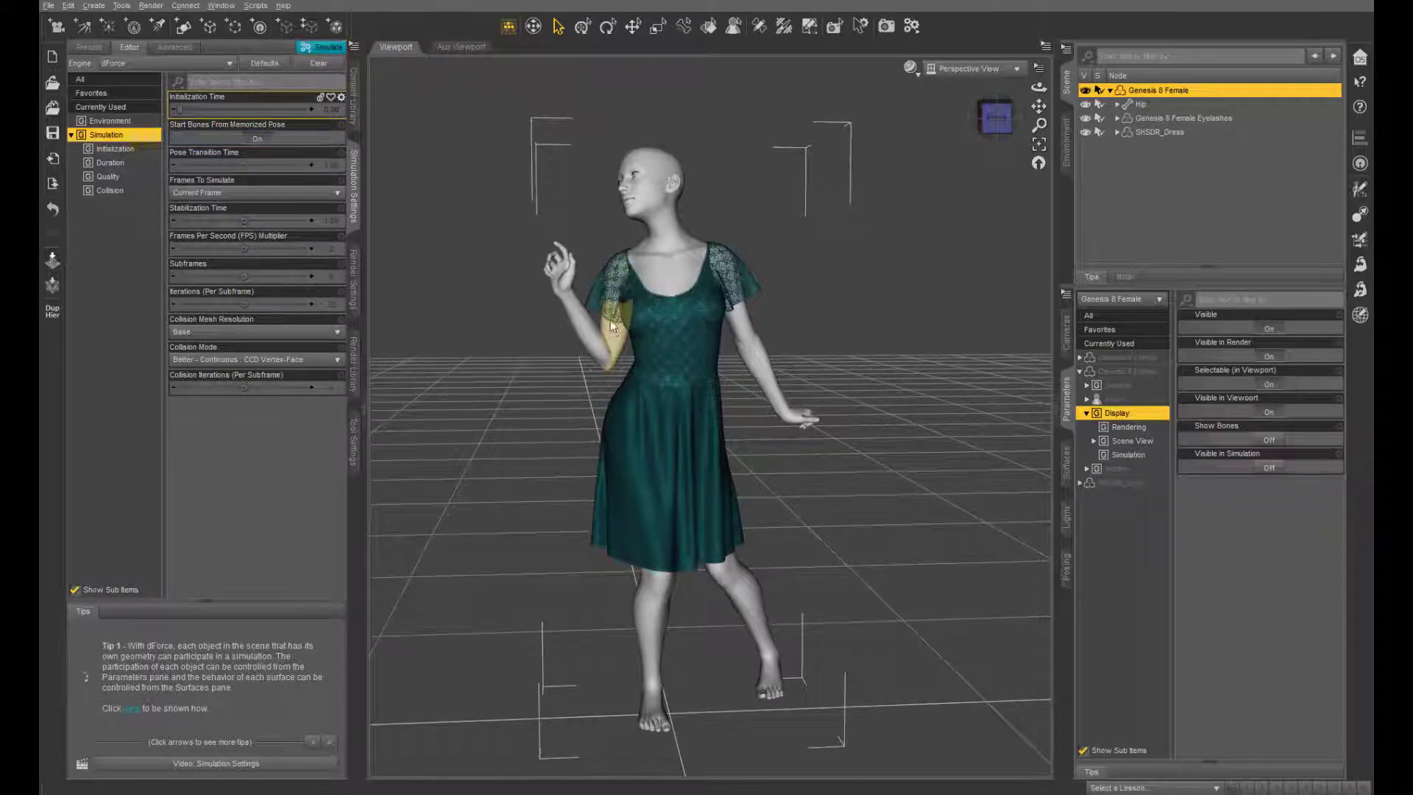
{"action": "left_click", "coordinate": [321, 66]}
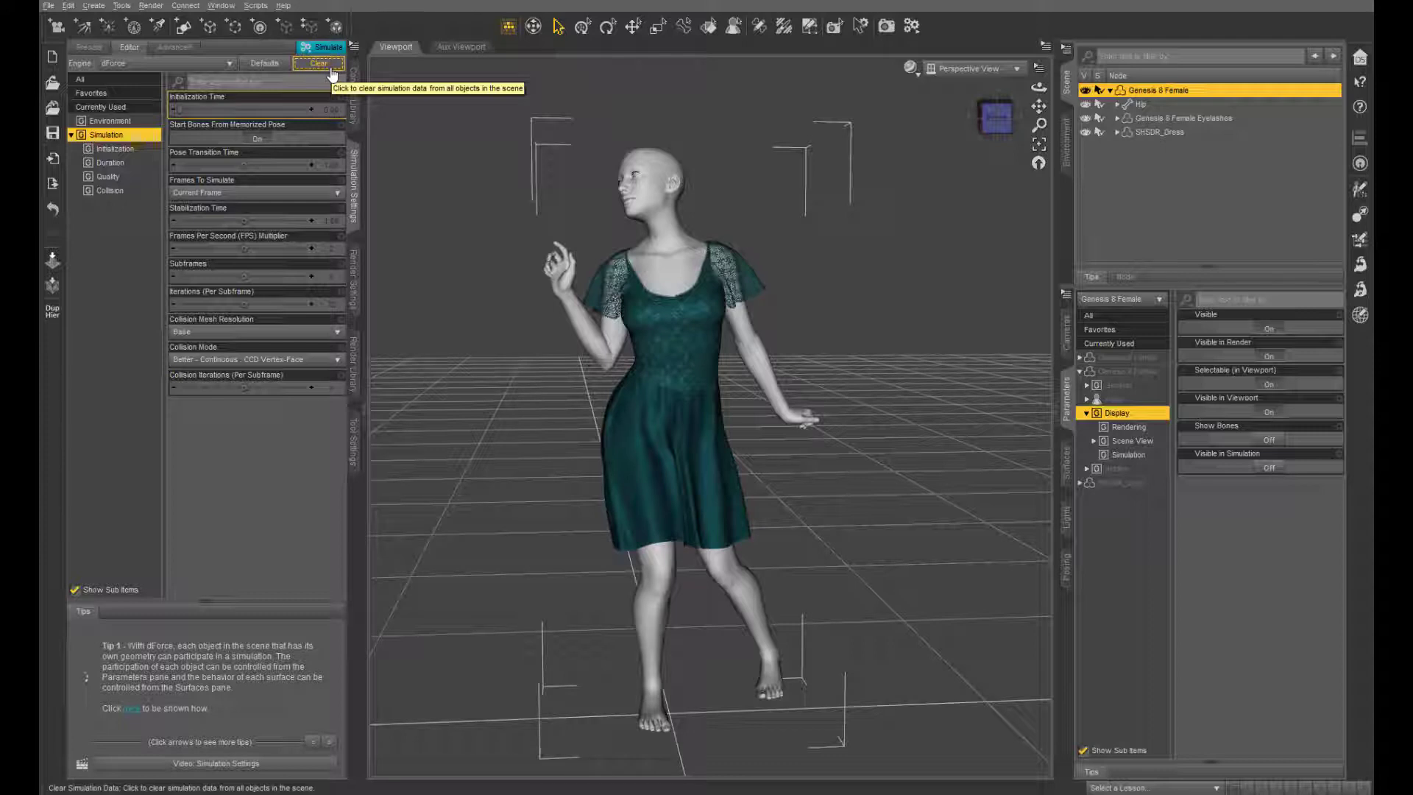
- Select SHSDR_Dress and look through the dForce modifier commands available for it
{"action": "left_click", "coordinate": [1163, 133]}
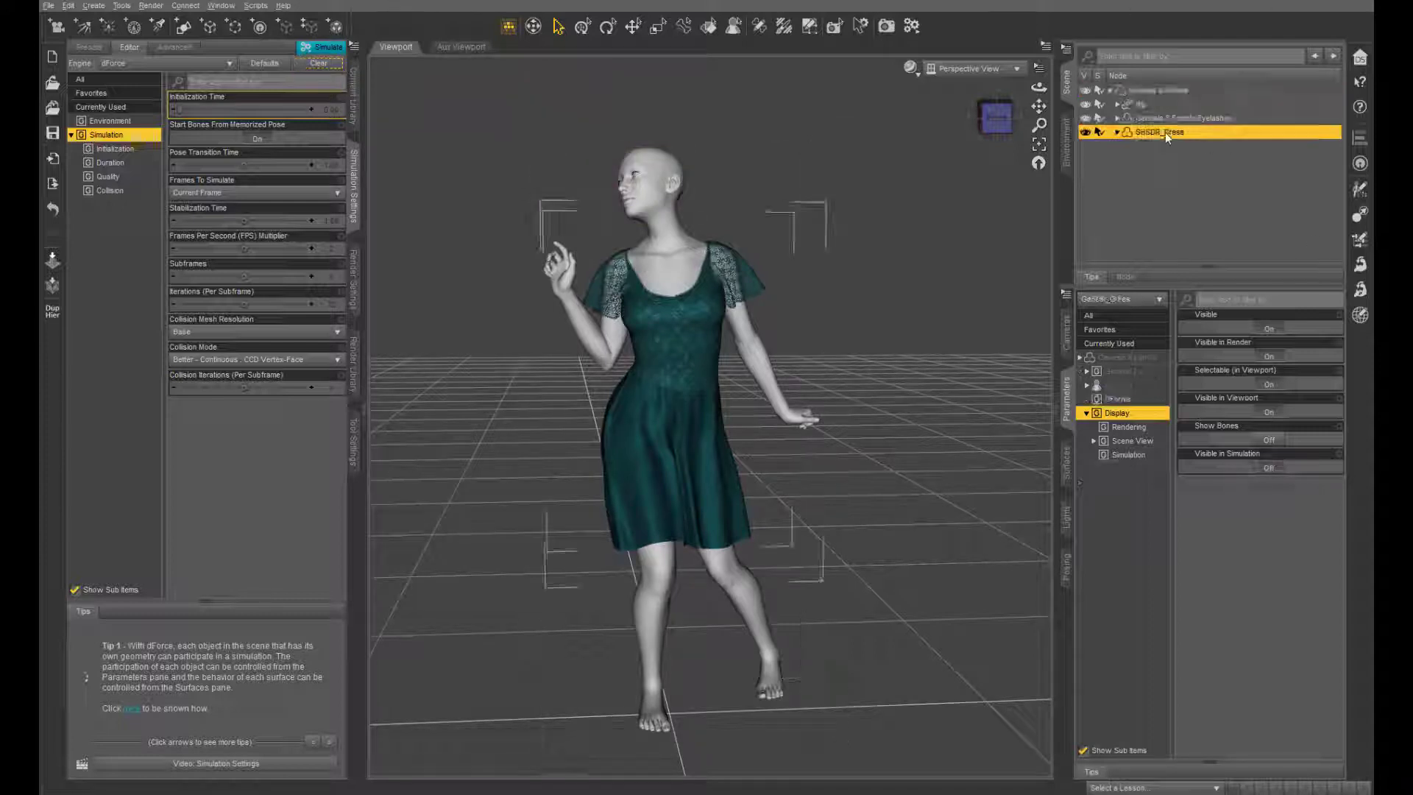
{"action": "left_click", "coordinate": [354, 46]}
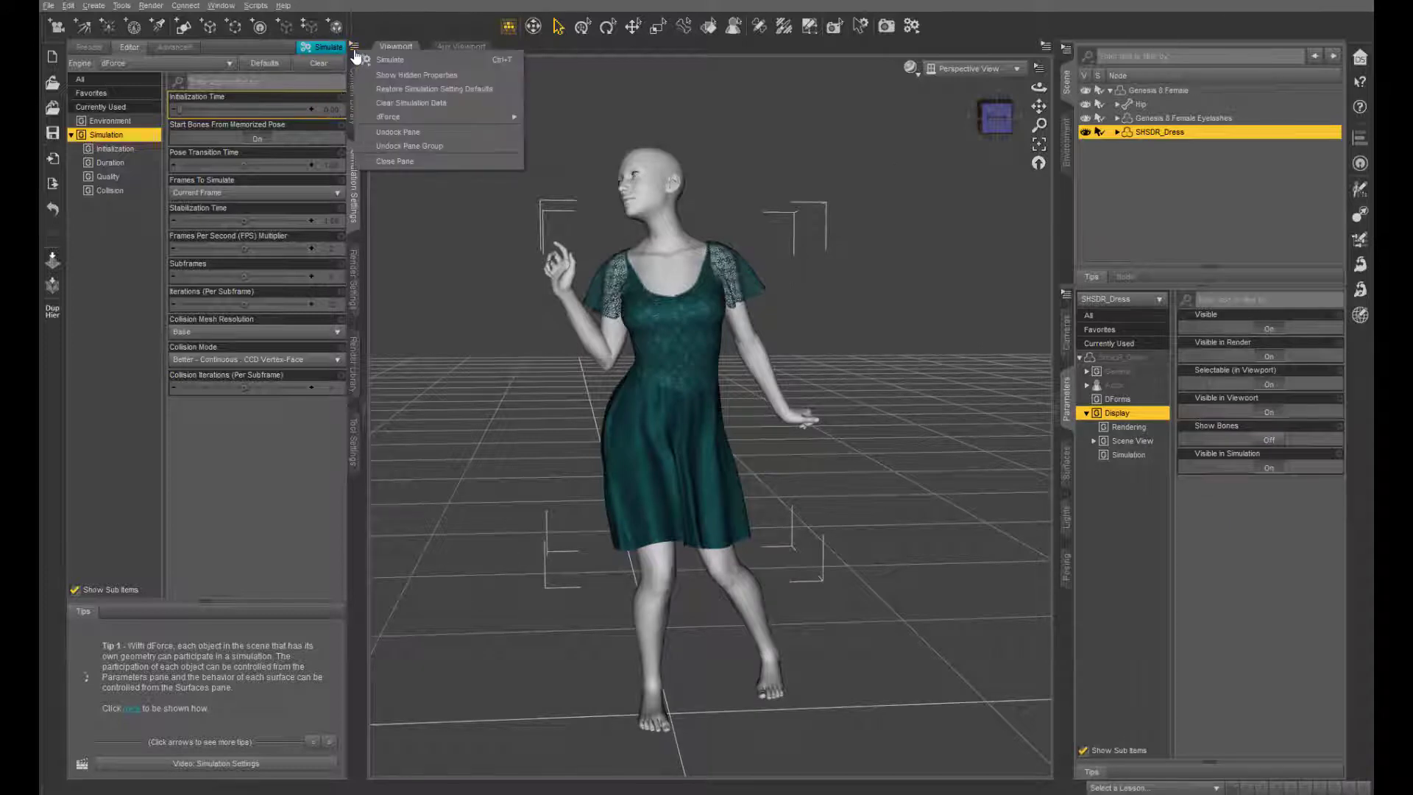
{"action": "mouse_move", "coordinate": [385, 117]}
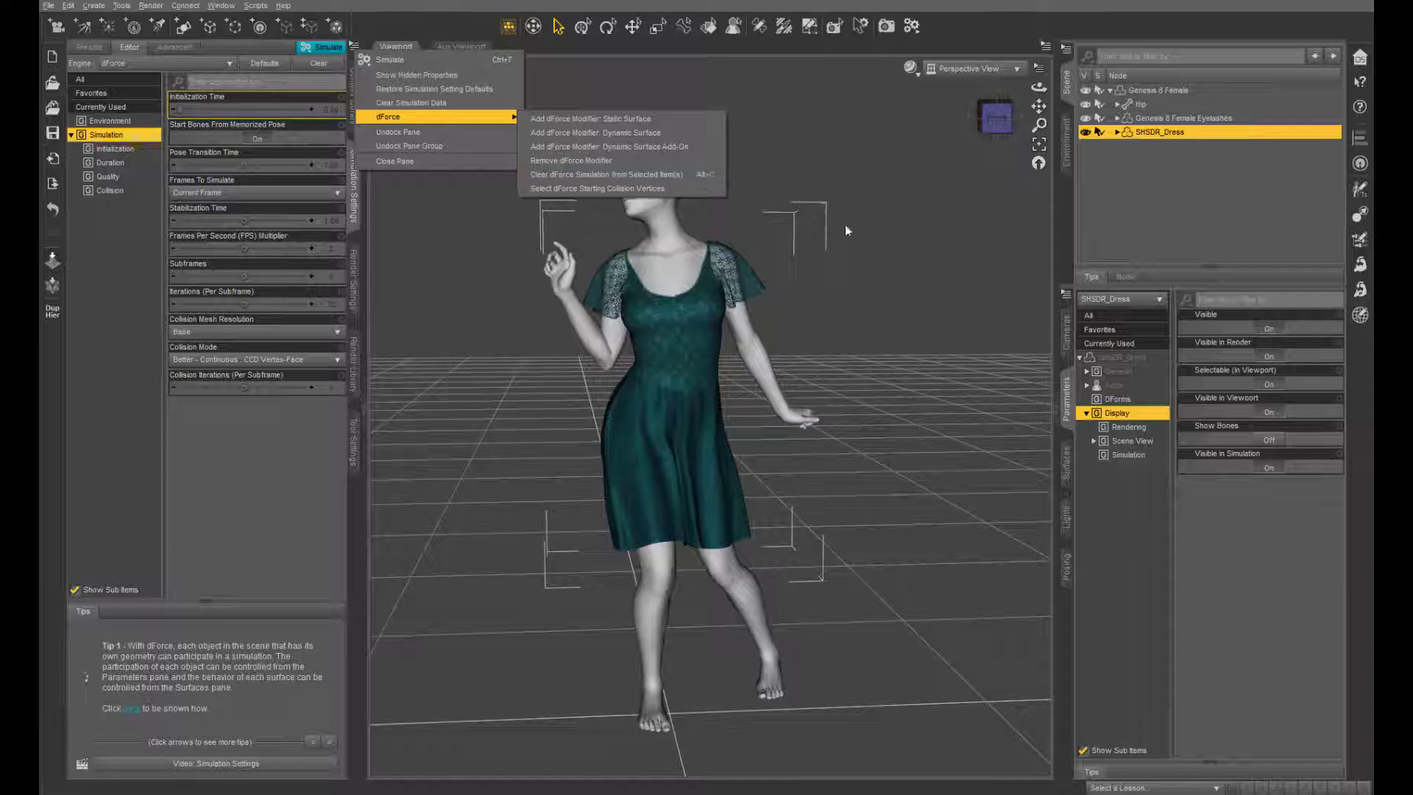
{"action": "left_click", "coordinate": [1143, 187]}
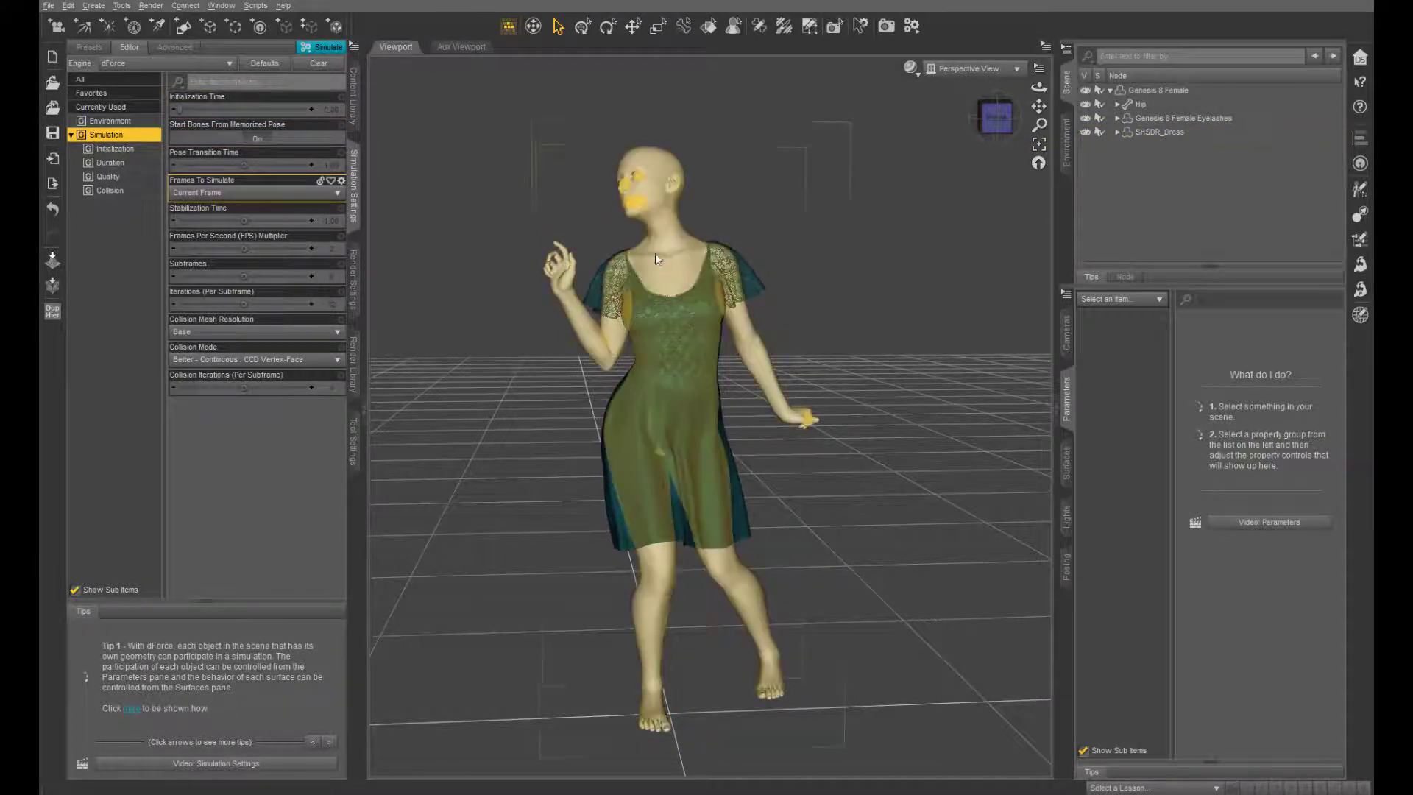
- Turn off Start Bones From Memorized Pose and run the dForce simulation on the current frame
{"action": "left_click", "coordinate": [259, 145]}
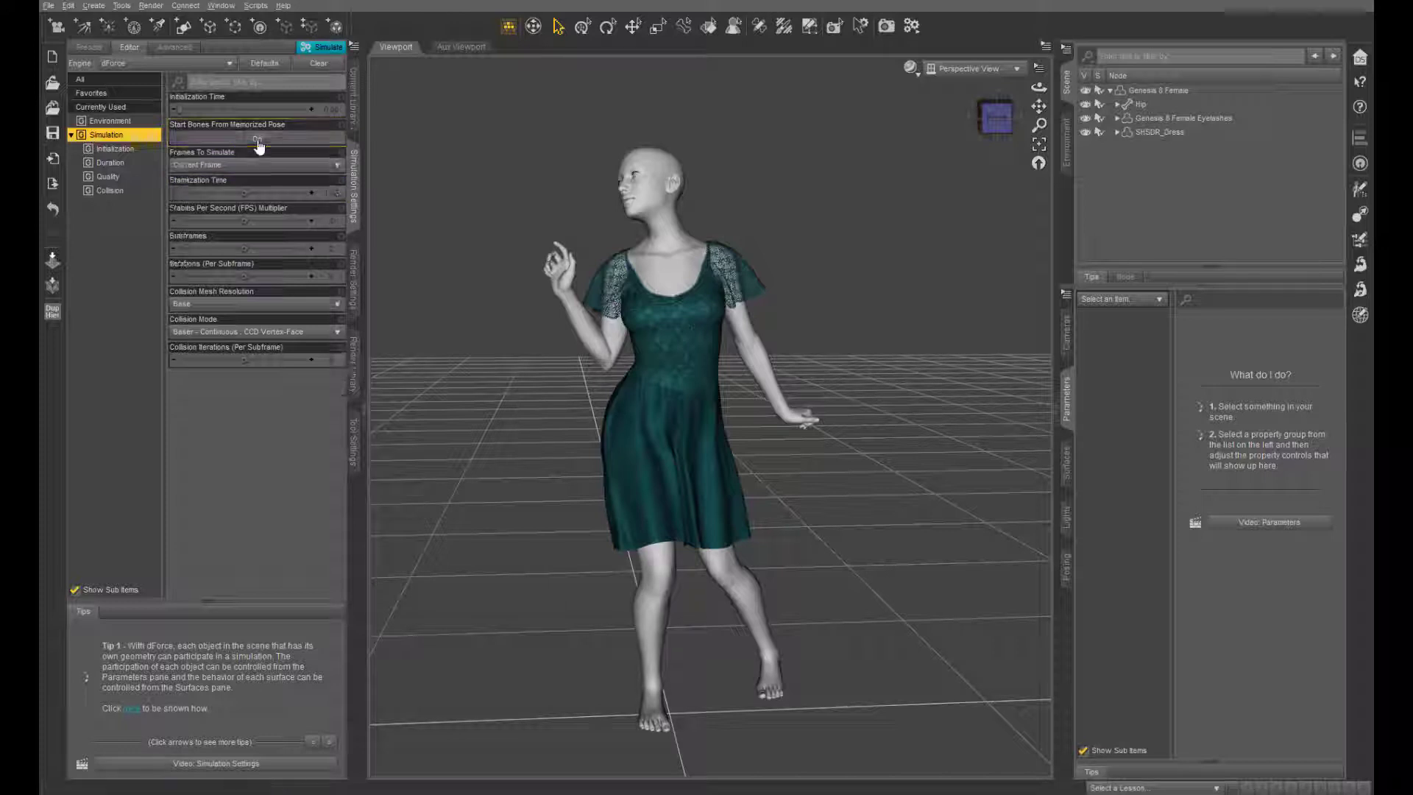
{"action": "left_click", "coordinate": [325, 49]}
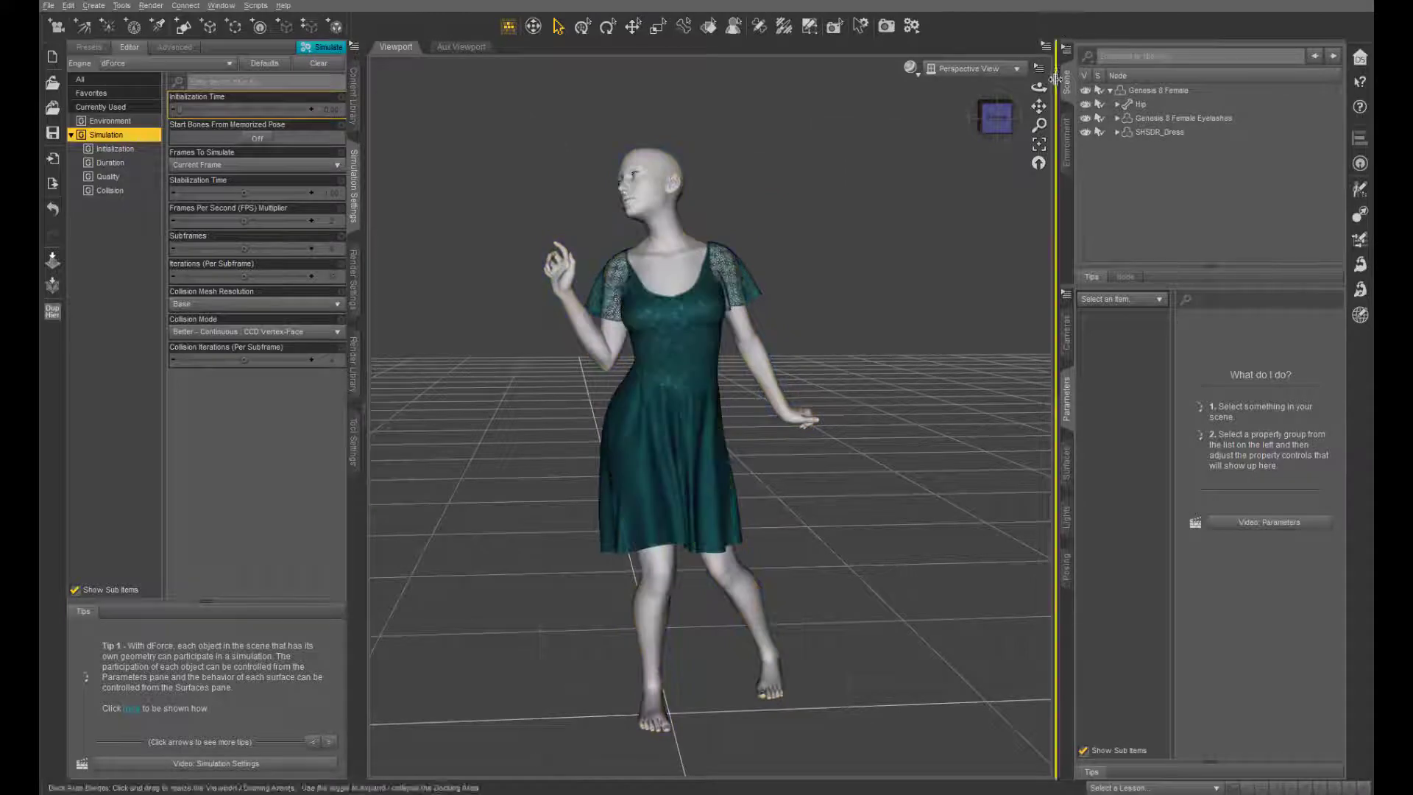
{"action": "mouse_move", "coordinate": [1039, 88]}
{"action": "left_mouse_down"}
{"action": "mouse_move", "coordinate": [983, 89]}
{"action": "mouse_move", "coordinate": [1063, 88]}
{"action": "mouse_move", "coordinate": [1039, 88]}
{"action": "left_mouse_up"}
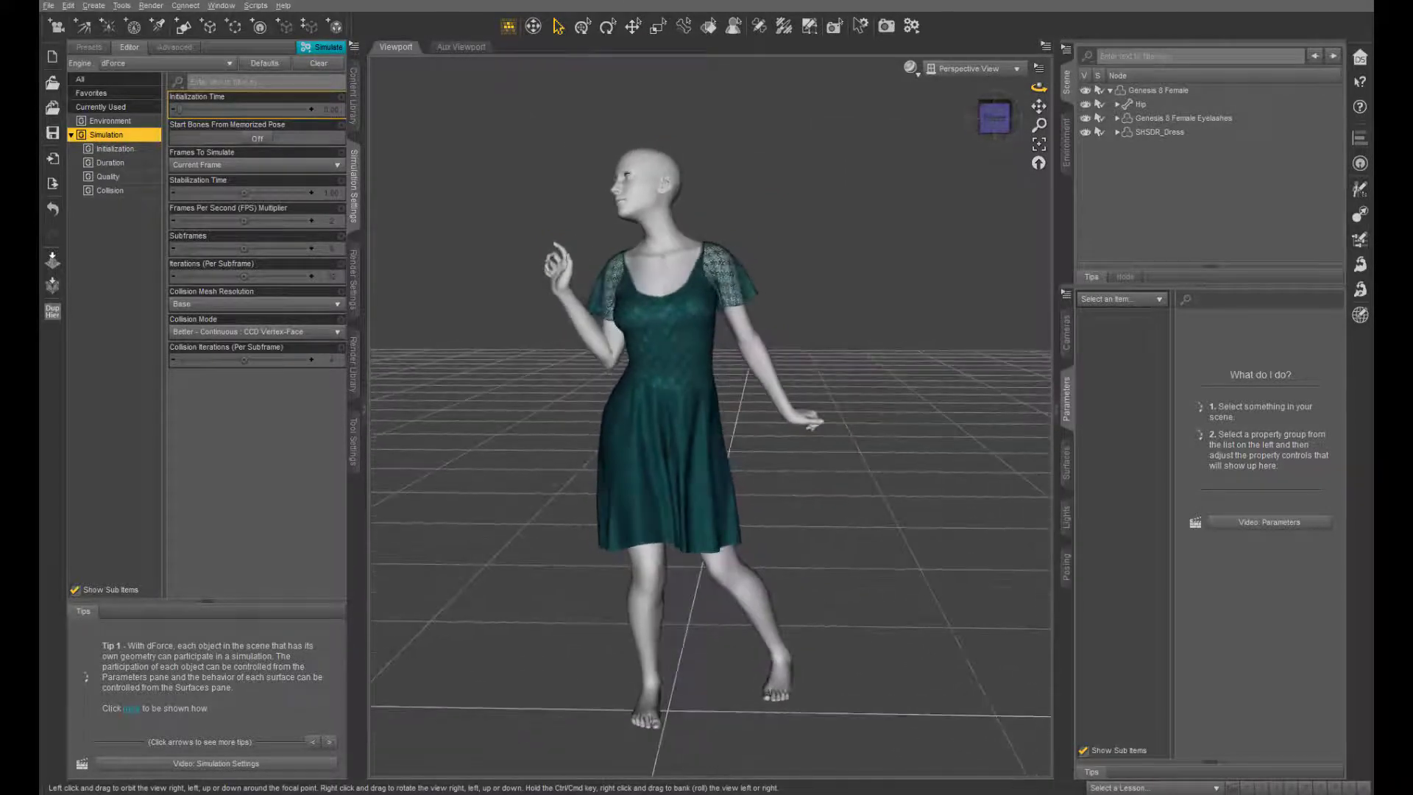
{"action": "left_click", "coordinate": [703, 534]}
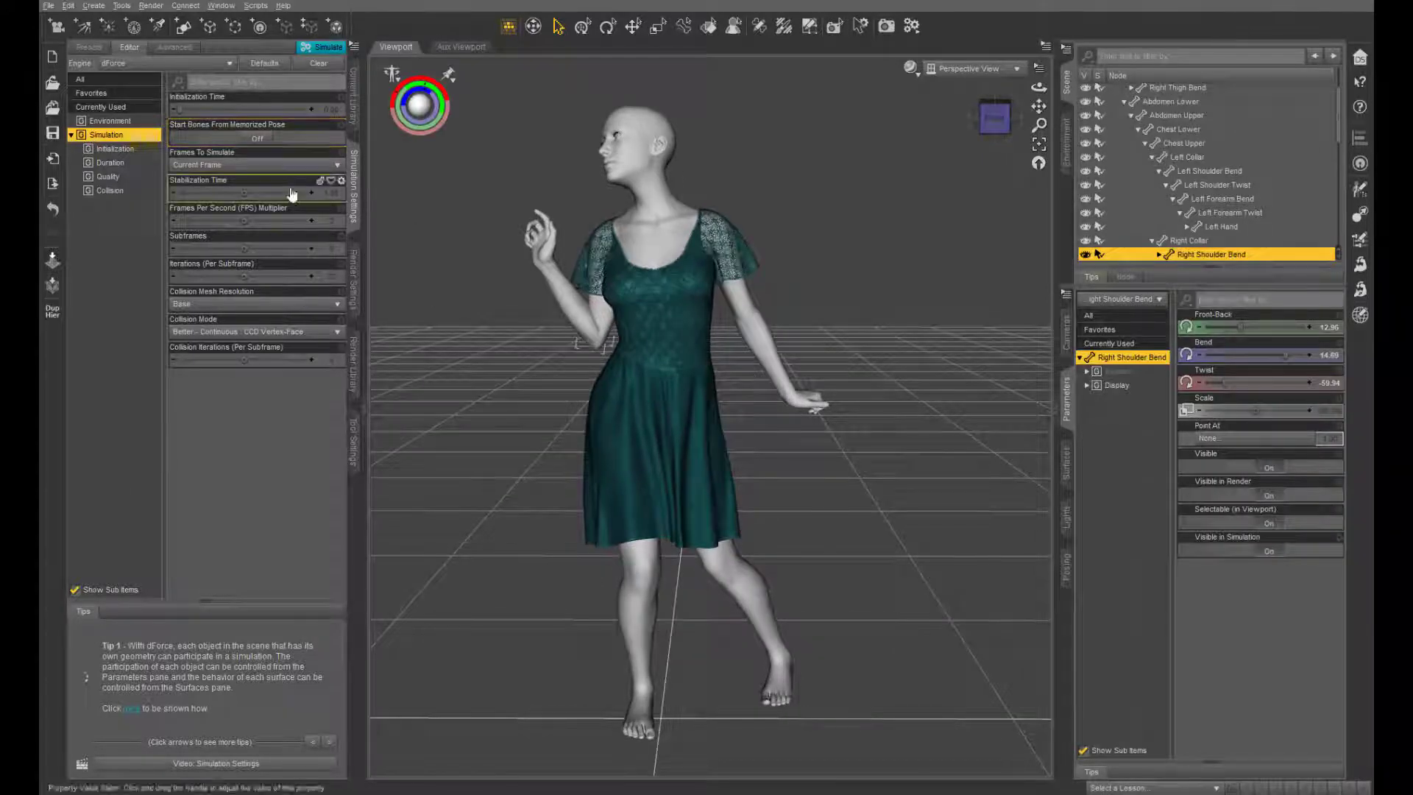
- Apply the G8F 09M pose from the ClassicApp pose folder to the figure
{"action": "left_click", "coordinate": [355, 110]}
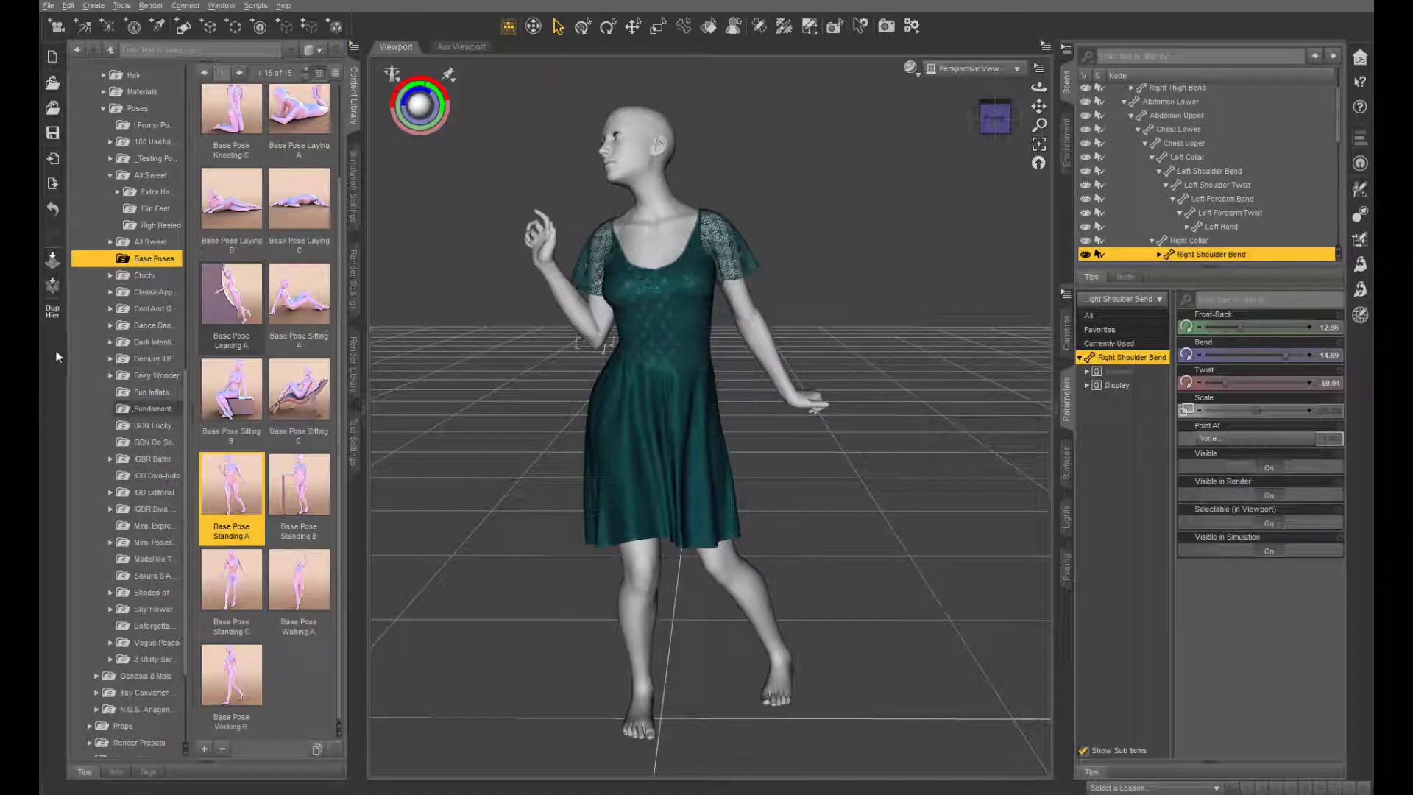
{"action": "left_click", "coordinate": [148, 295]}
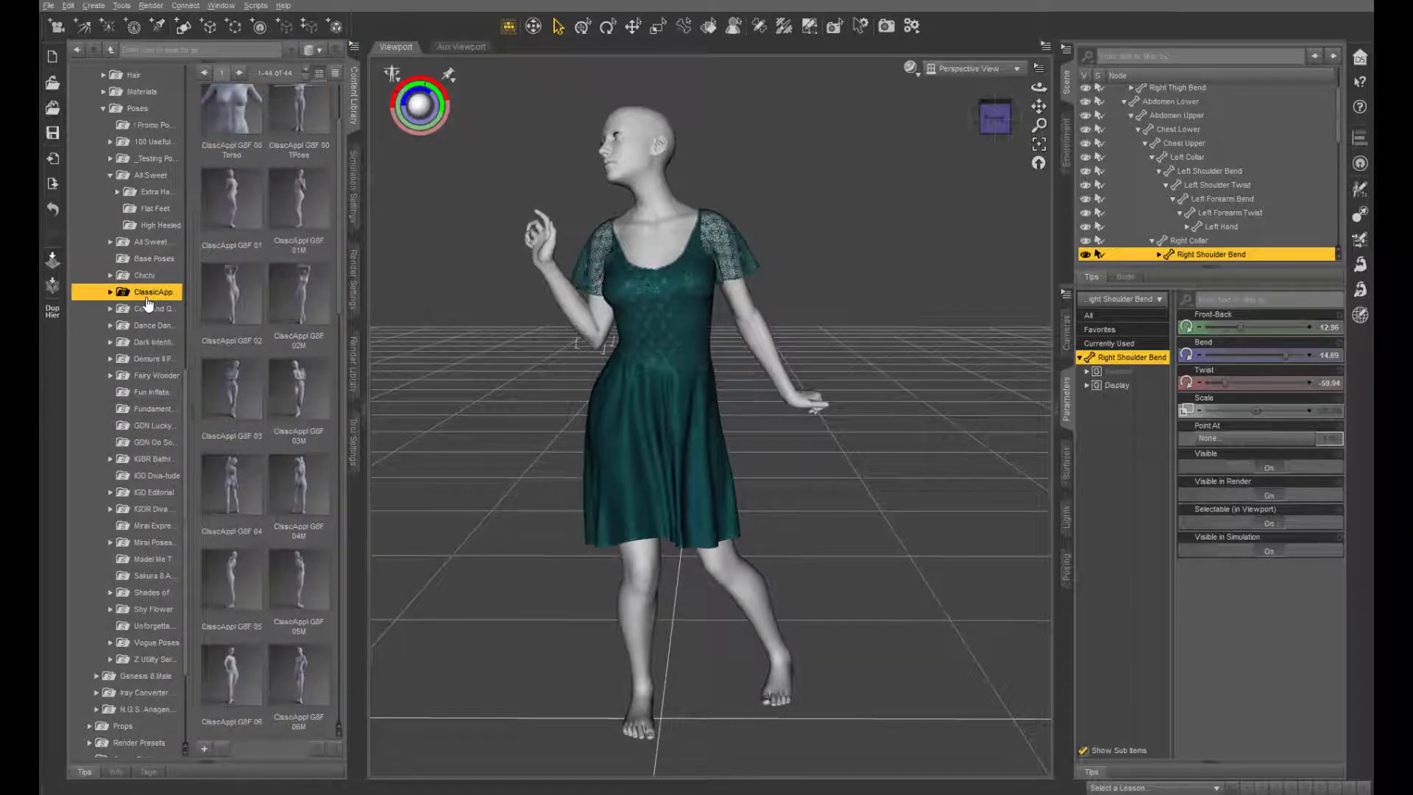
{"action": "scroll", "coordinate": [269, 427], "scroll_direction": "down", "scroll_amount": 5}
{"action": "scroll", "coordinate": [269, 430], "scroll_direction": "down", "scroll_amount": 1}
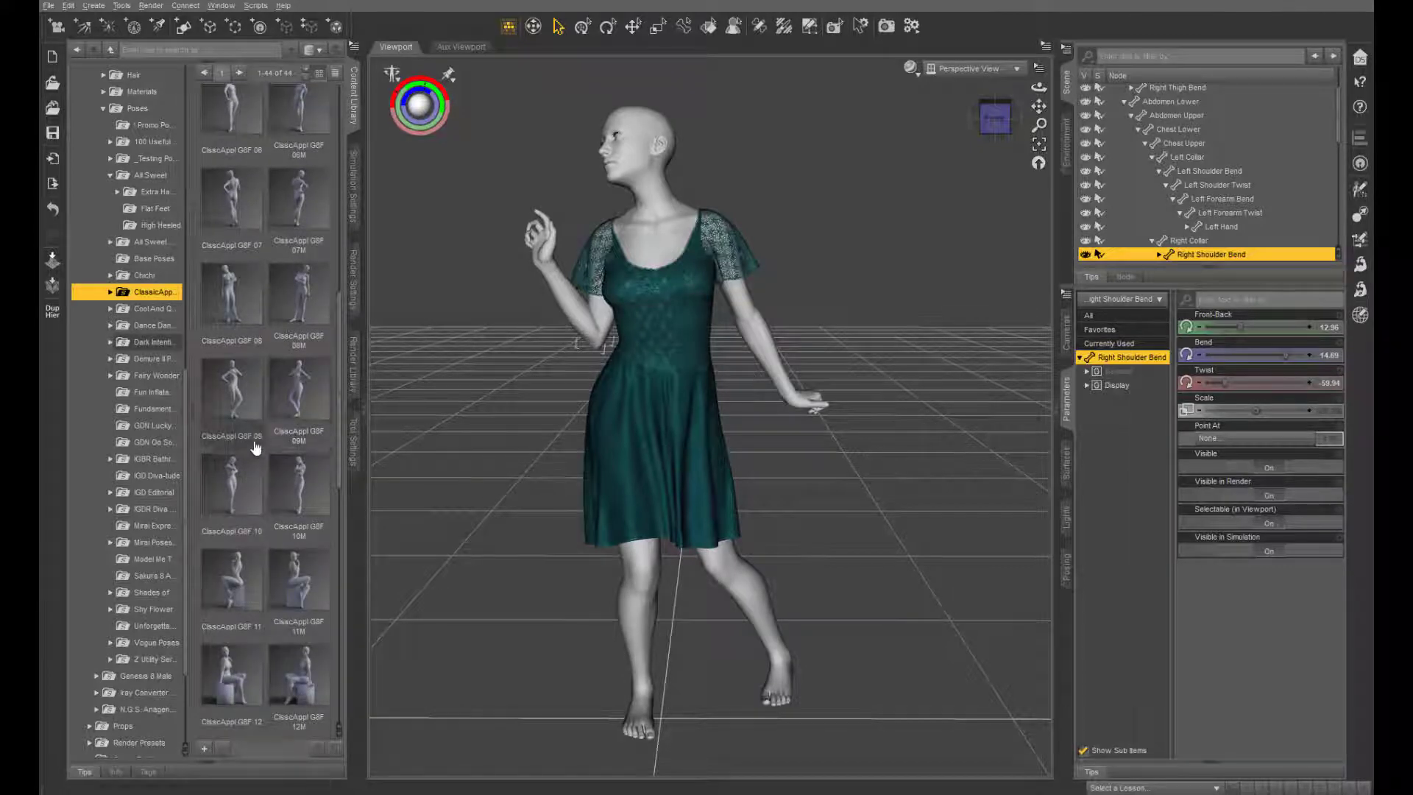
{"action": "double_click", "coordinate": [309, 398]}
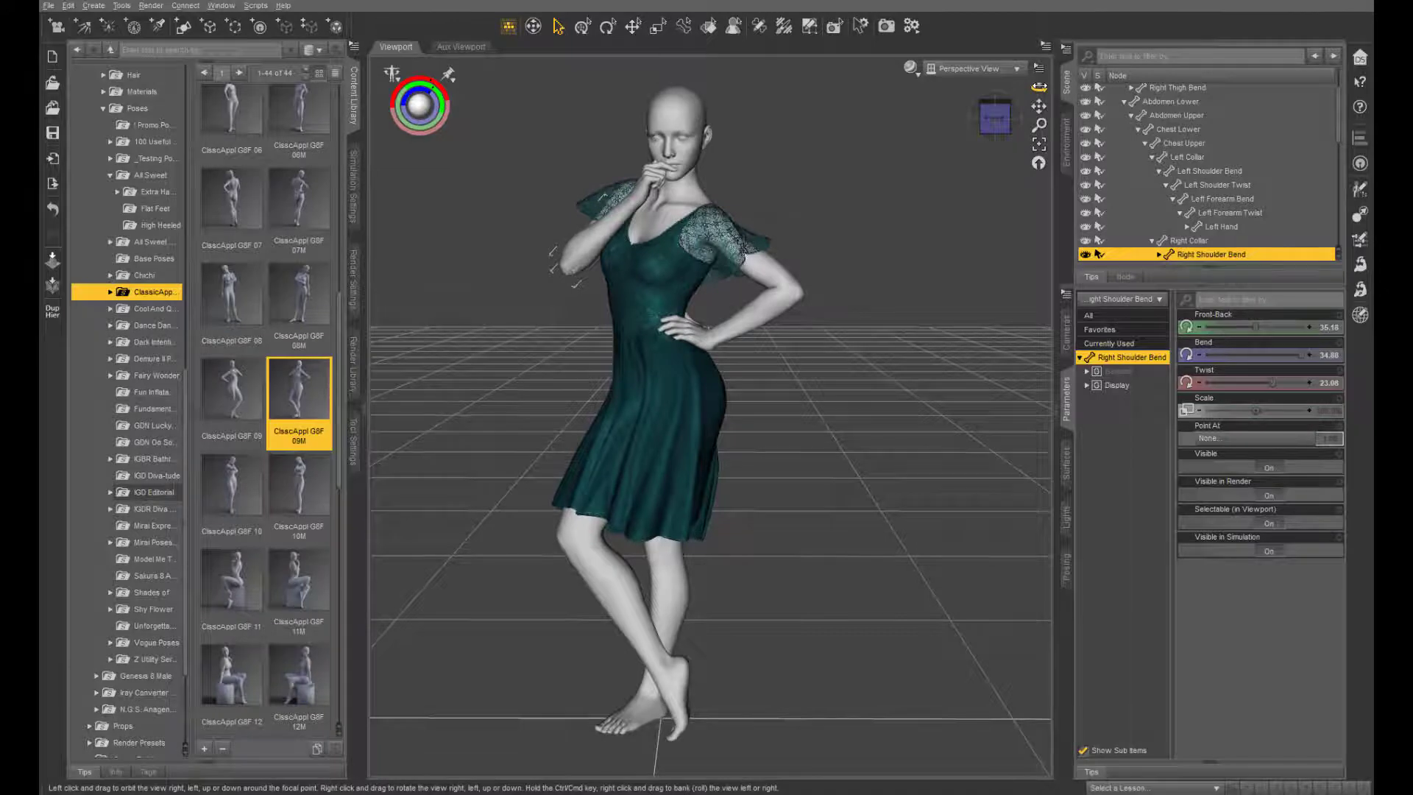
{"action": "left_click_drag", "start_coordinate": [1039, 87], "coordinate": [1043, 94]}
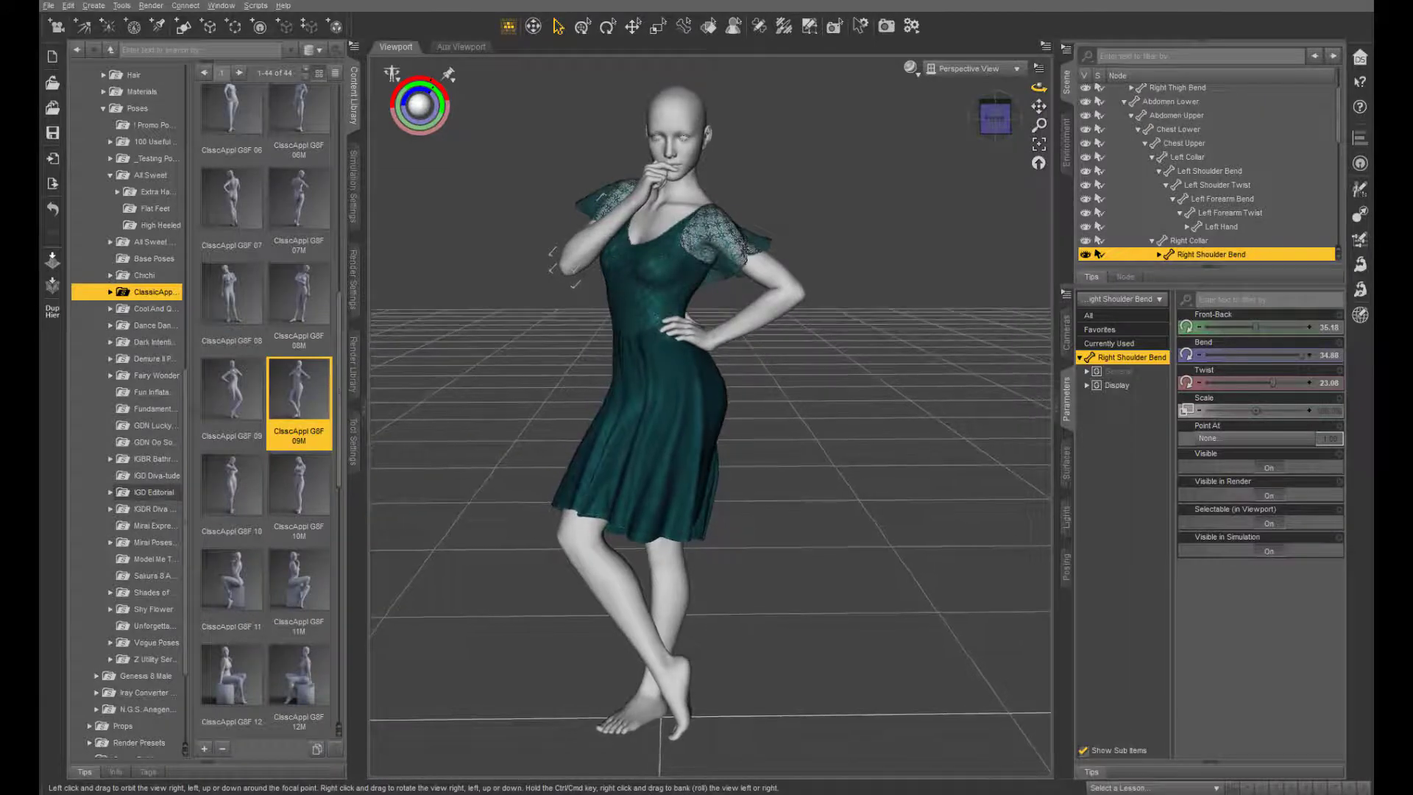
- Turn on Start Bones From Memorized Pose, run the dForce simulation, and cancel it while it is calculating
{"action": "left_click", "coordinate": [353, 188]}
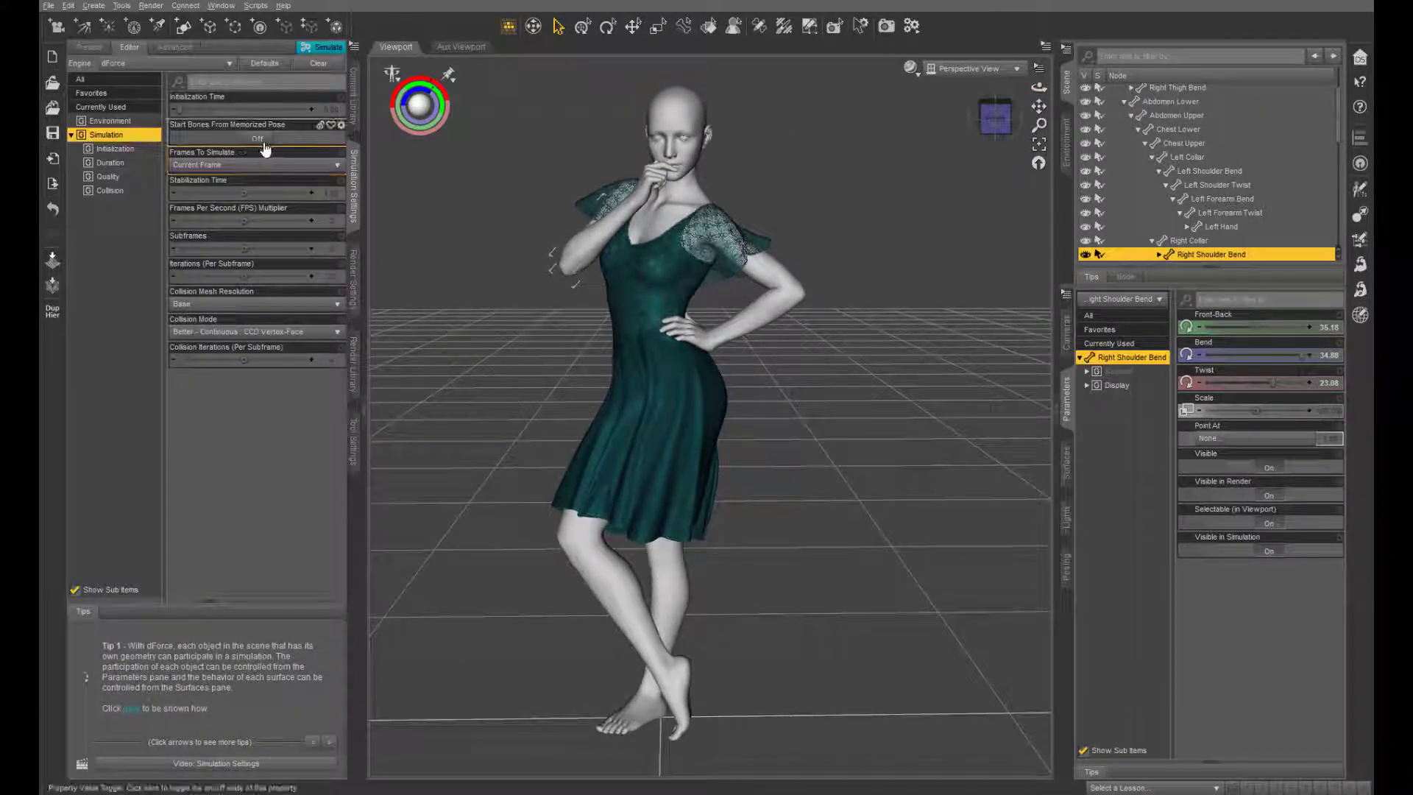
{"action": "left_click", "coordinate": [263, 139]}
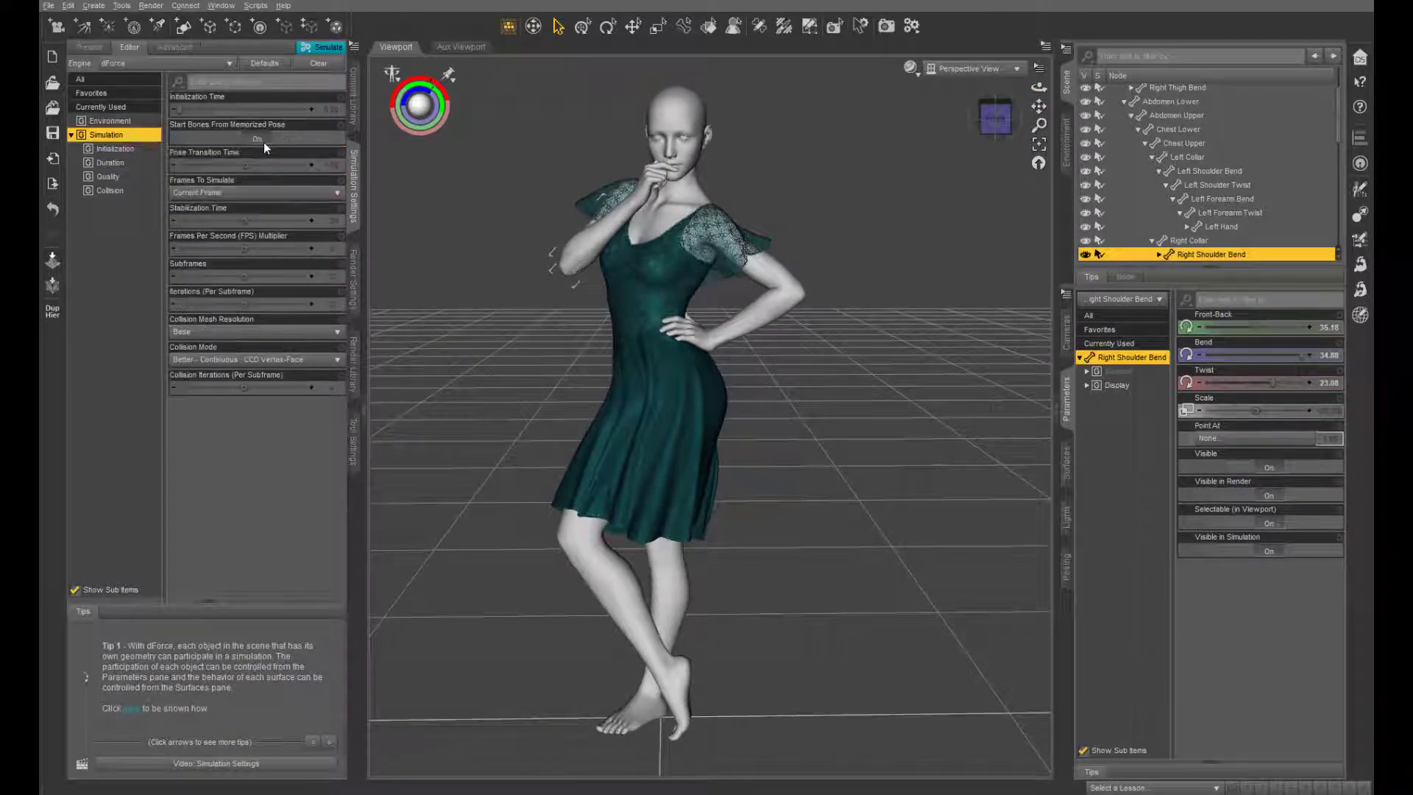
{"action": "left_click", "coordinate": [322, 46]}
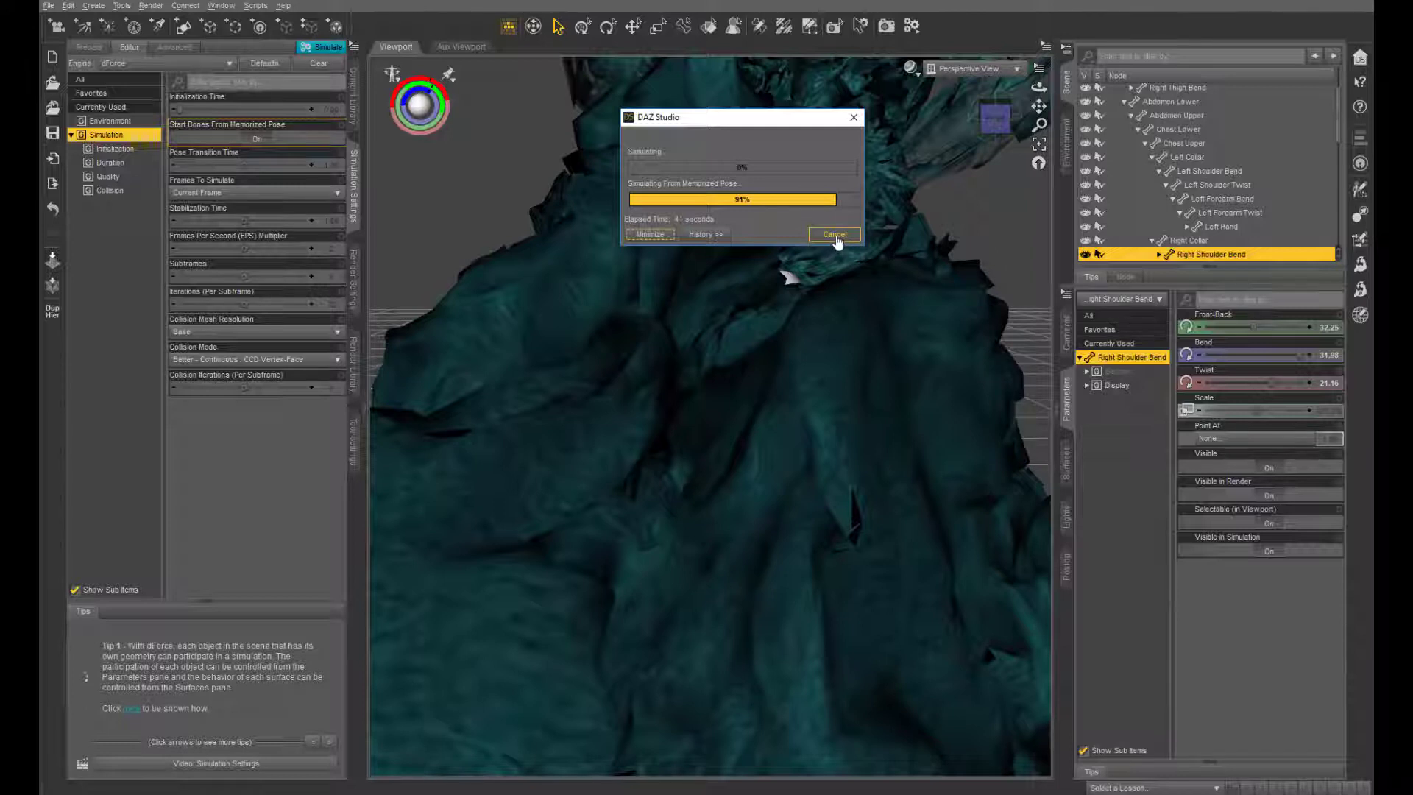
{"action": "left_click", "coordinate": [835, 234]}
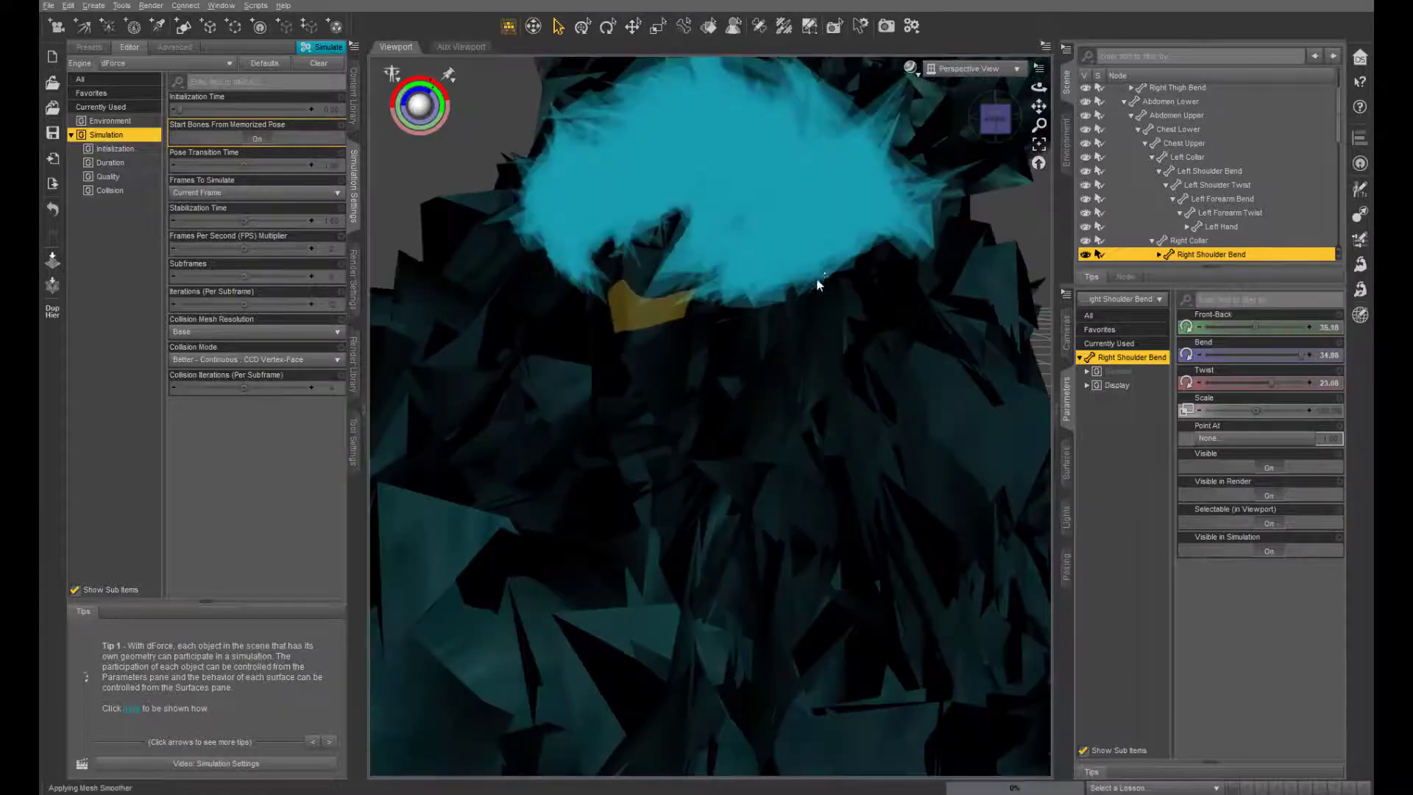
- Inspect the simulated dress and clear its simulation data
{"action": "scroll", "coordinate": [883, 279], "scroll_direction": "down", "scroll_amount": 5}
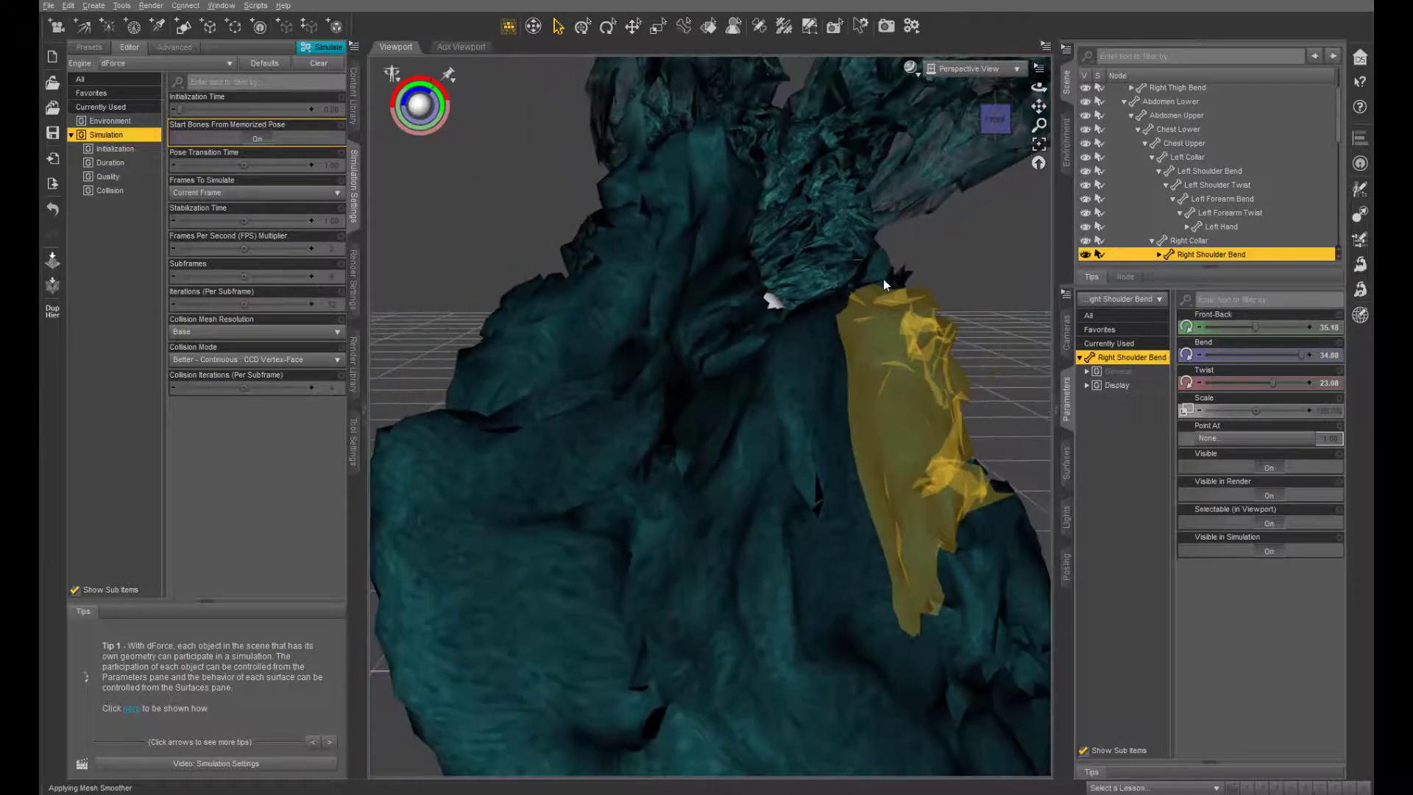
{"action": "scroll", "coordinate": [880, 279], "scroll_direction": "down", "scroll_amount": 2}
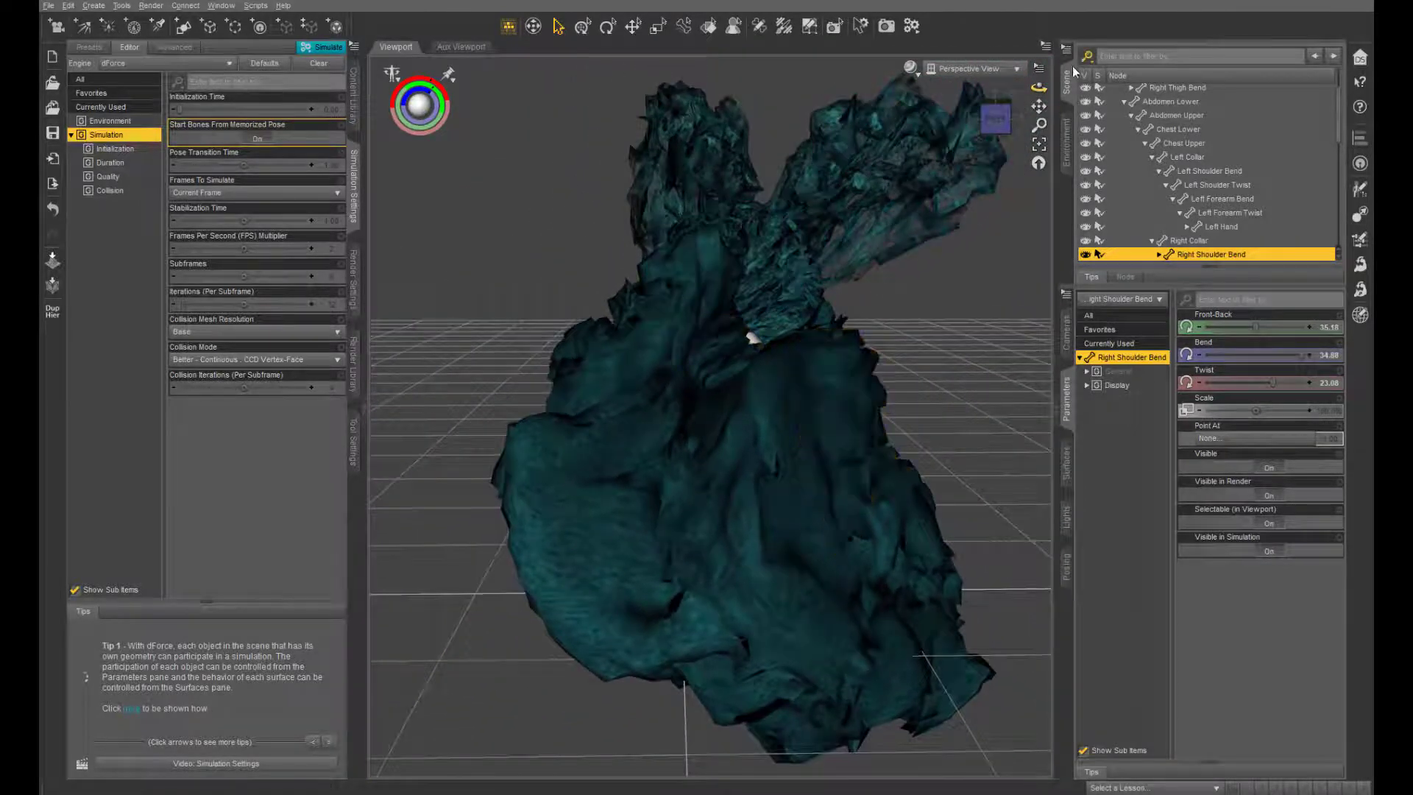
{"action": "left_click_drag", "start_coordinate": [1039, 89], "coordinate": [1294, 113]}
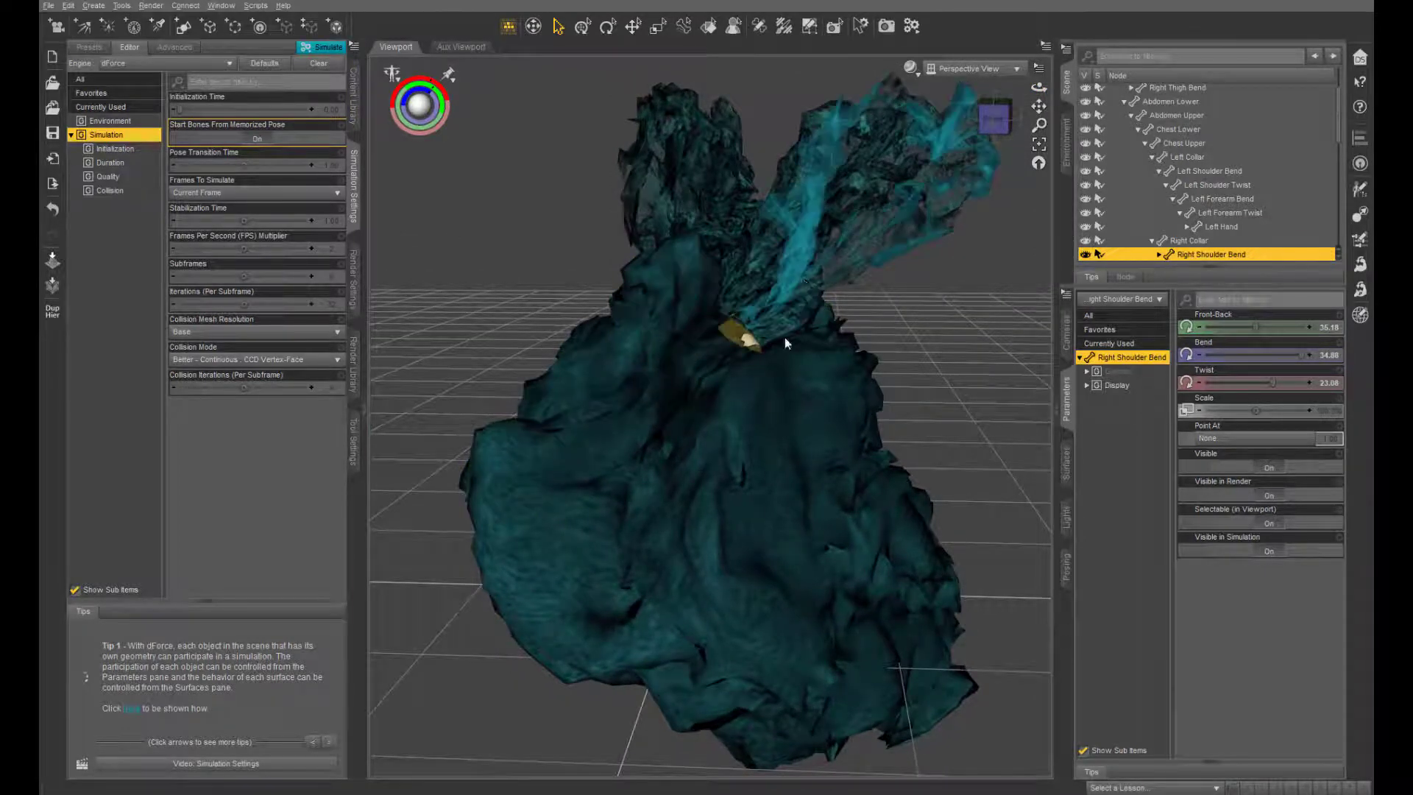
{"action": "left_click", "coordinate": [316, 66]}
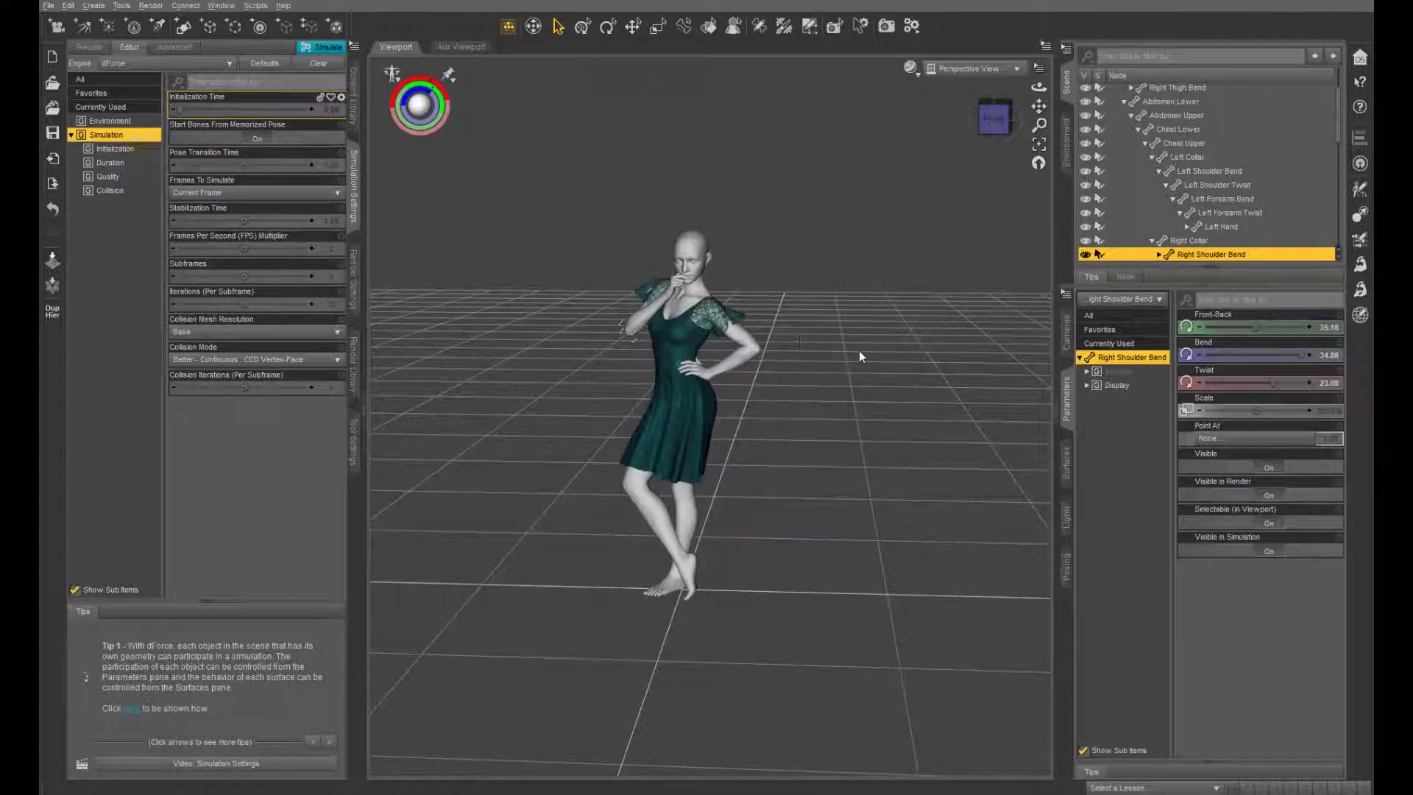
- View the dress from the front and back, and hide SHSDR_Dress in the scene
{"action": "scroll", "coordinate": [860, 356], "scroll_direction": "up", "scroll_amount": 6}
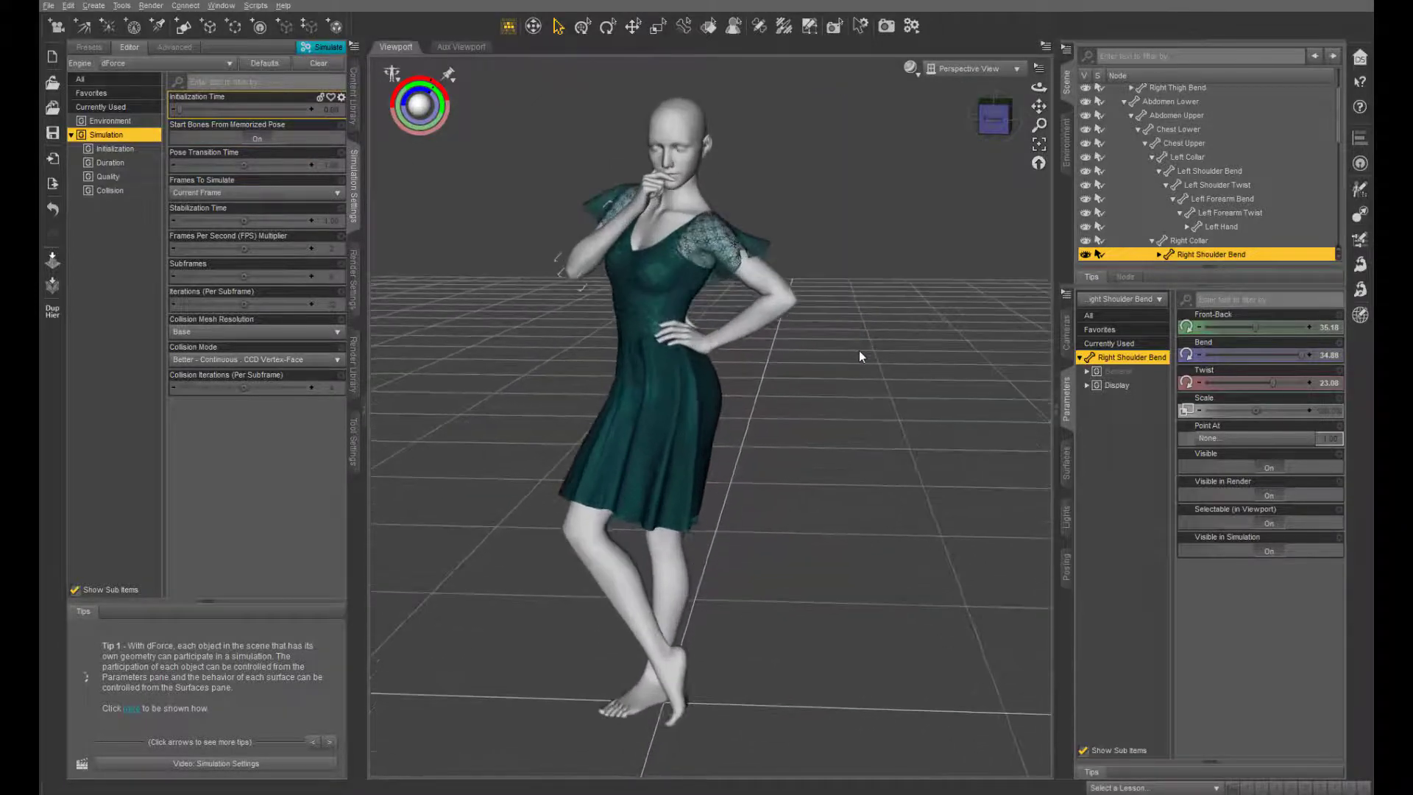
{"action": "scroll", "coordinate": [859, 356], "scroll_direction": "up", "scroll_amount": 5}
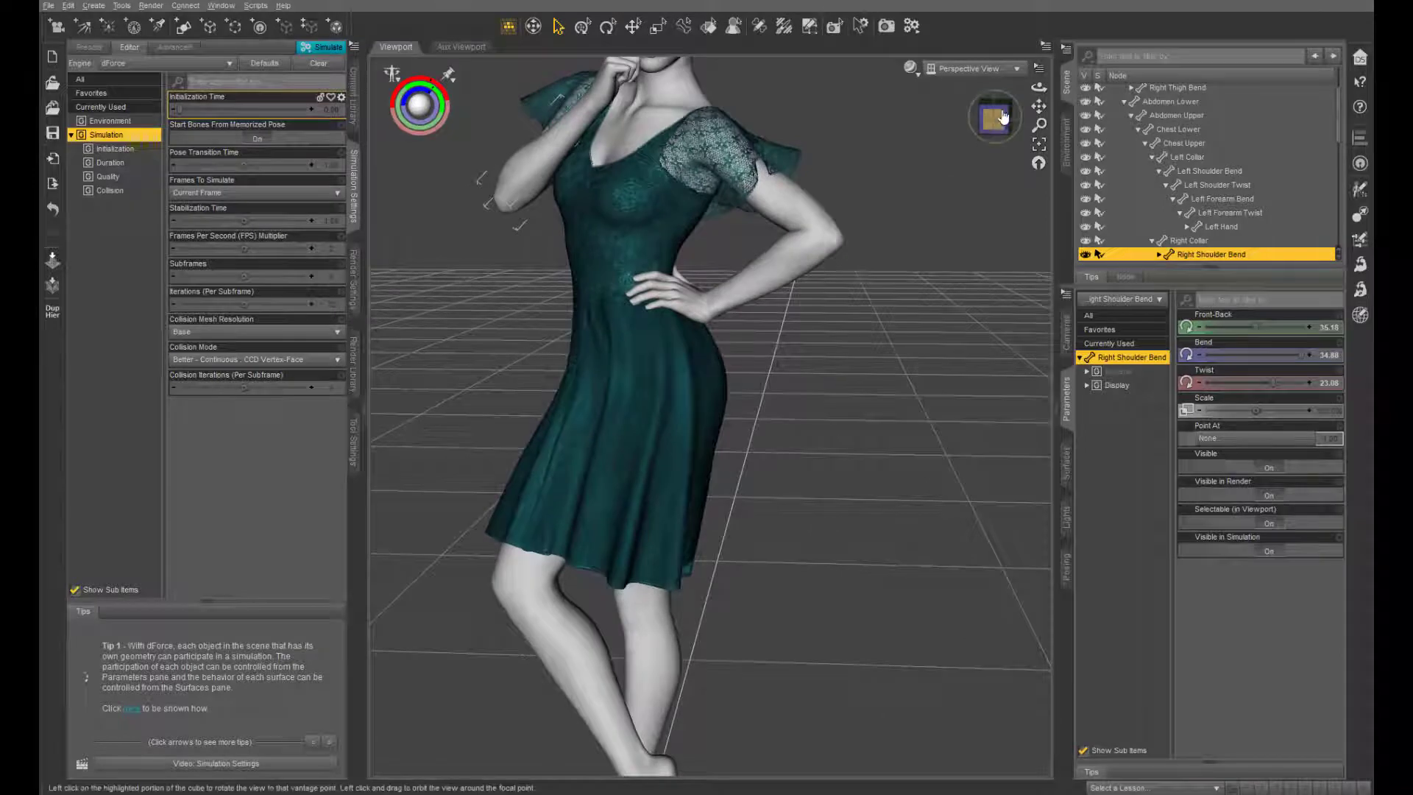
{"action": "left_click", "coordinate": [1003, 117]}
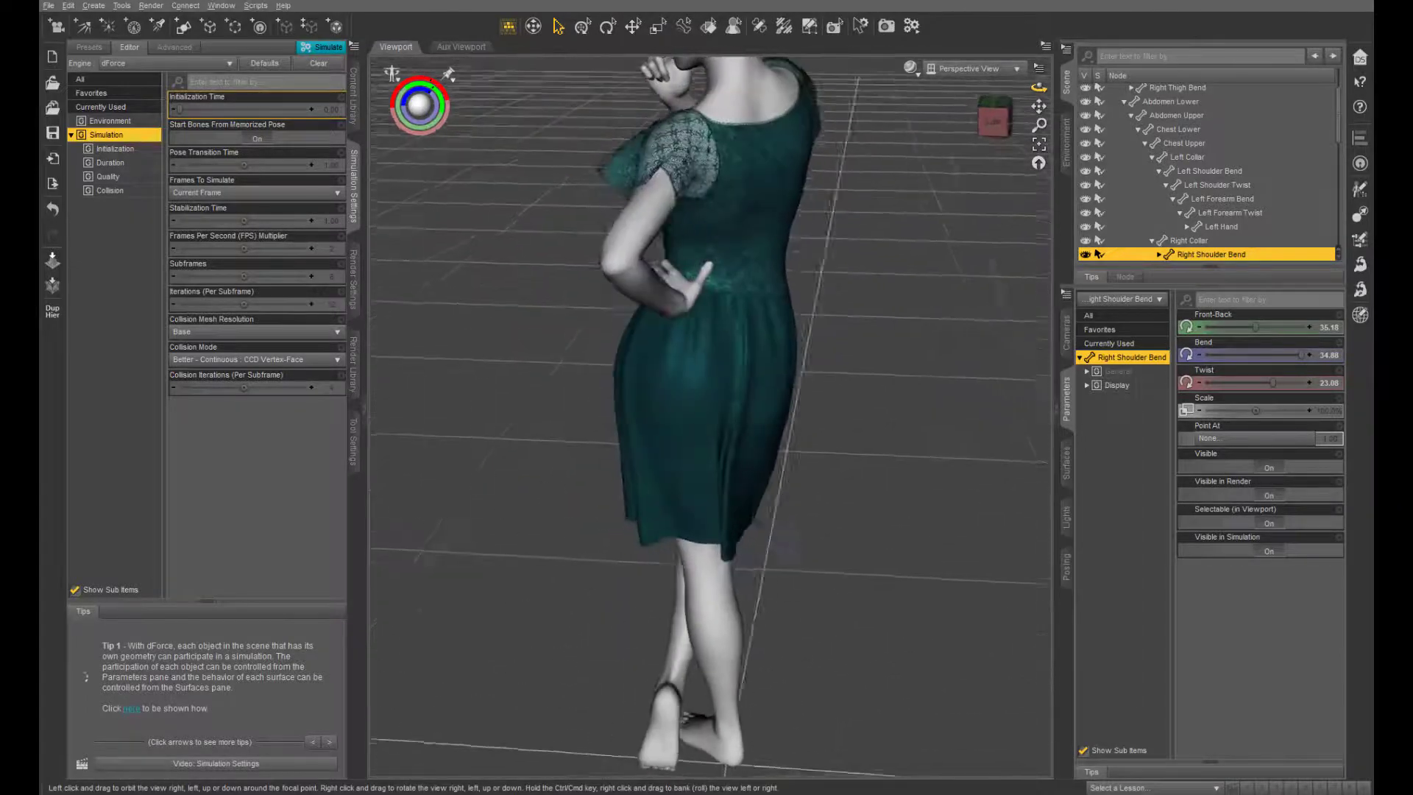
{"action": "left_click", "coordinate": [994, 119]}
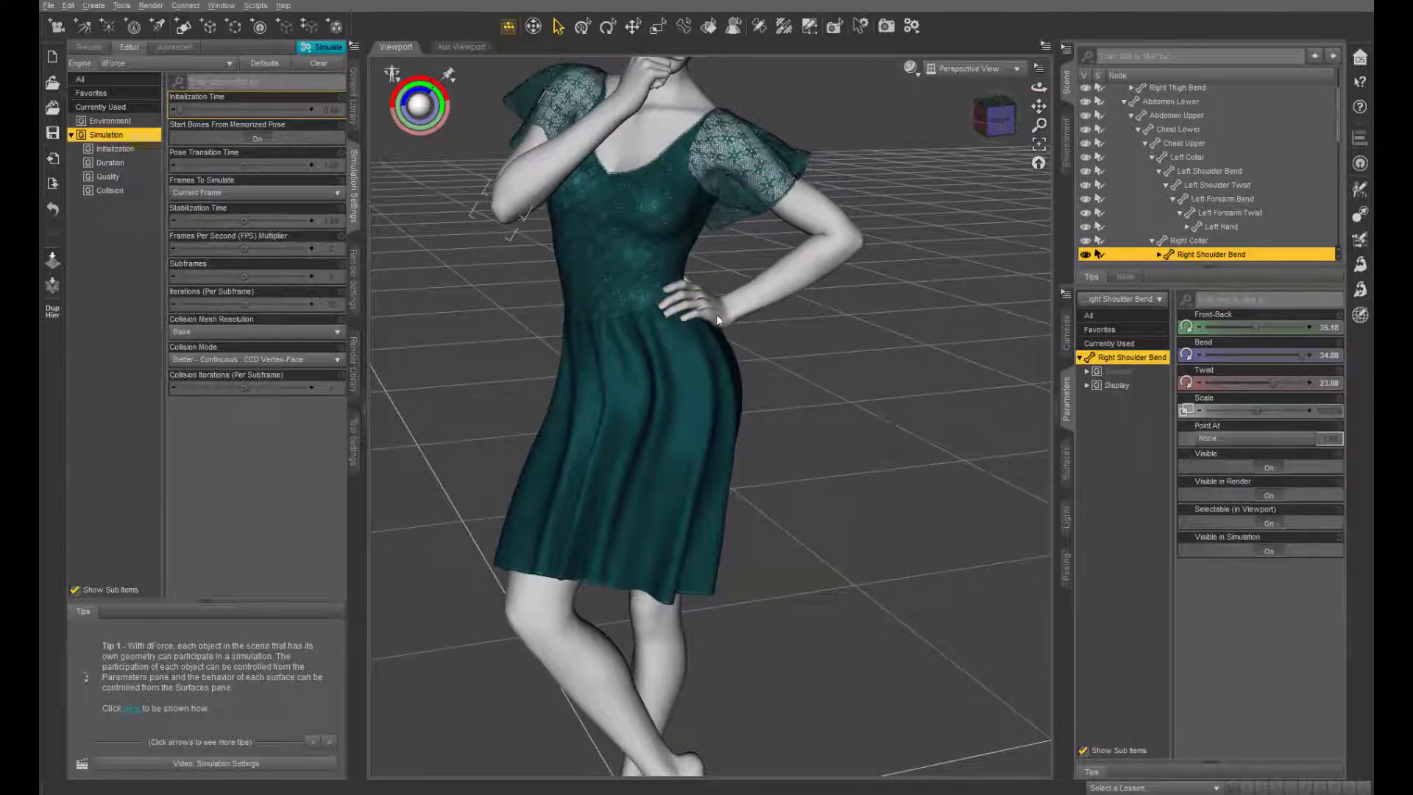
{"action": "scroll", "coordinate": [1199, 177], "scroll_direction": "down", "scroll_amount": 15}
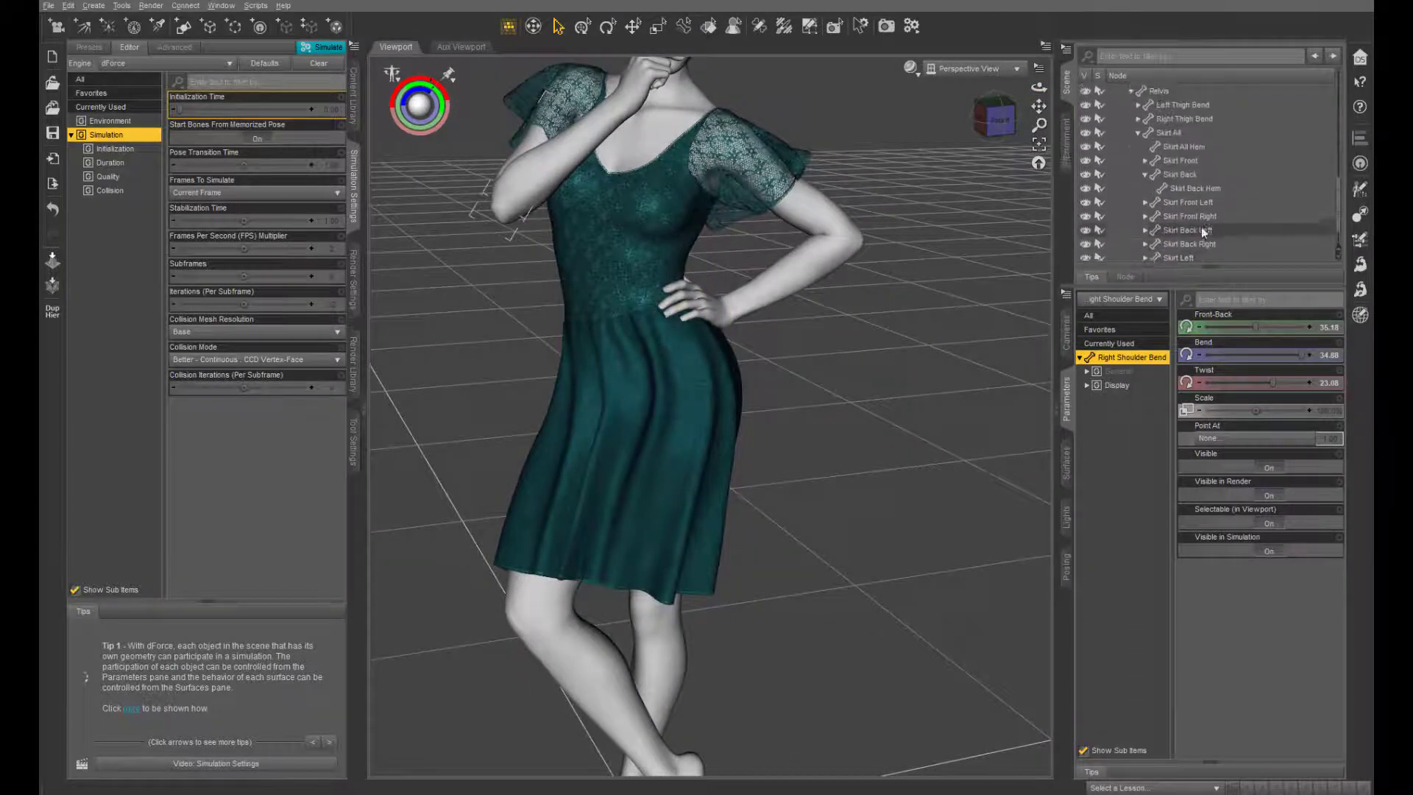
{"action": "left_click", "coordinate": [1086, 110]}
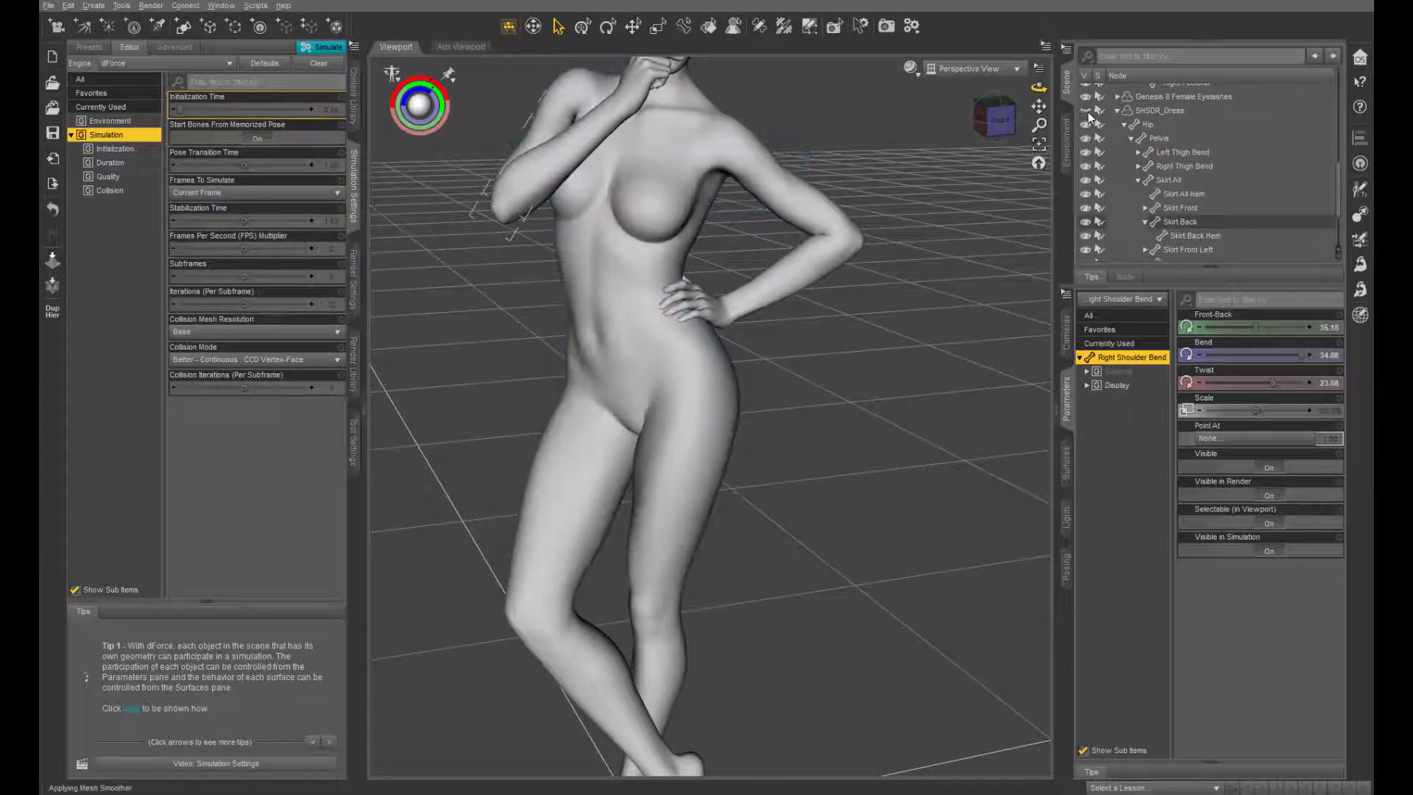
- Examine from several angles how the hand on the hip touches the figure's waist
{"action": "scroll", "coordinate": [842, 273], "scroll_direction": "up", "scroll_amount": 4}
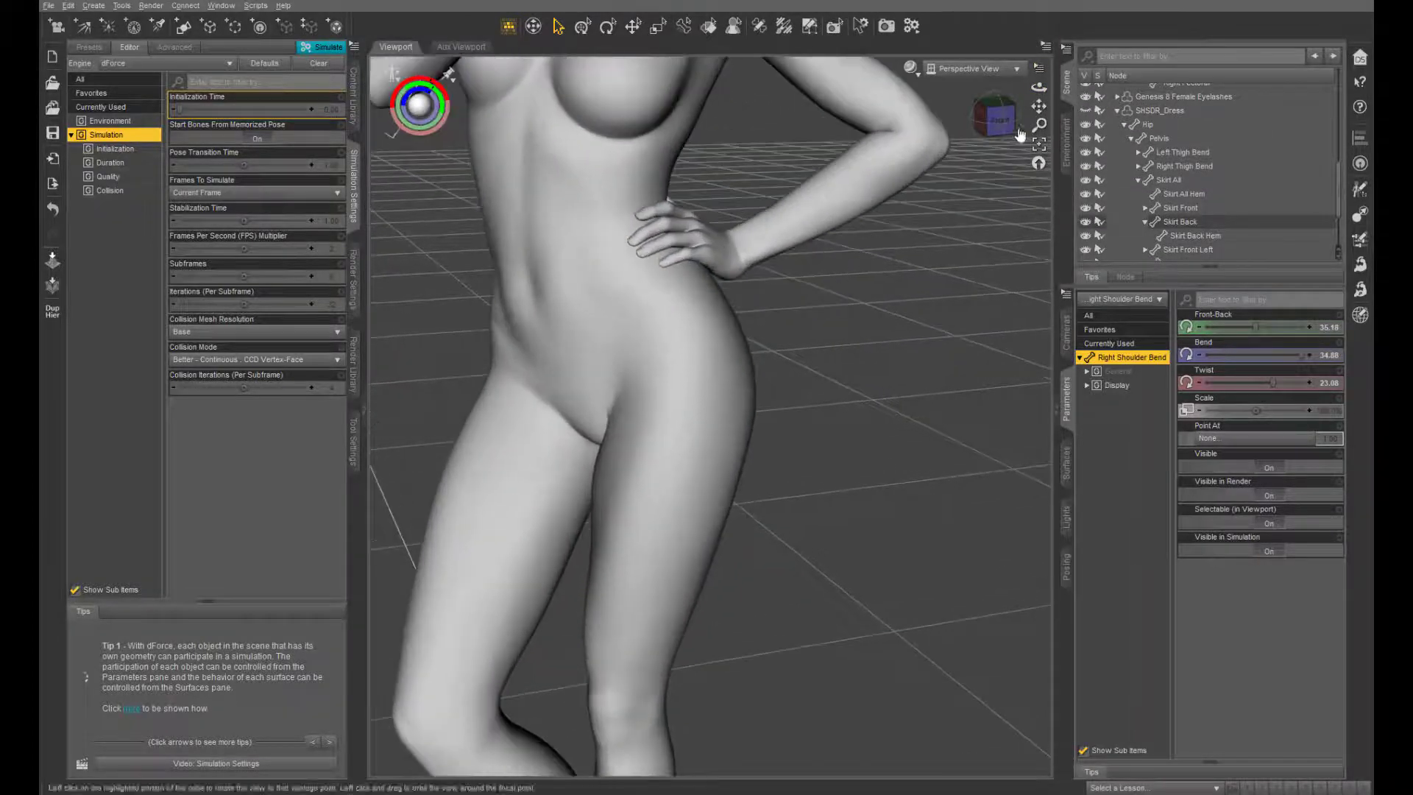
{"action": "mouse_move", "coordinate": [1038, 107]}
{"action": "left_mouse_down"}
{"action": "mouse_move", "coordinate": [1049, 181]}
{"action": "mouse_move", "coordinate": [1060, 80]}
{"action": "mouse_move", "coordinate": [1111, 68]}
{"action": "mouse_move", "coordinate": [1091, 28]}
{"action": "mouse_move", "coordinate": [1005, 100]}
{"action": "mouse_move", "coordinate": [1058, 91]}
{"action": "left_mouse_up"}
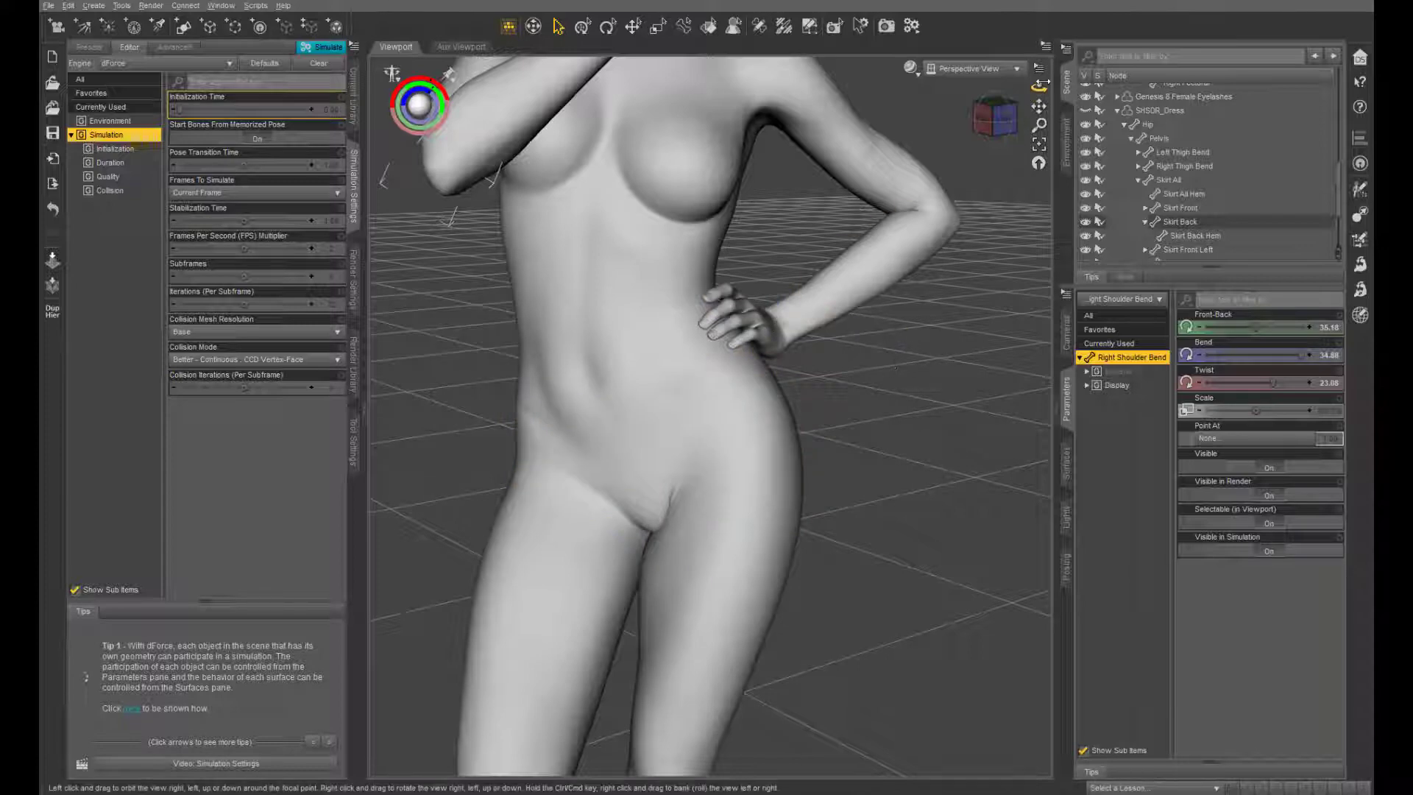
{"action": "left_click_drag", "start_coordinate": [1038, 87], "coordinate": [1075, 132]}
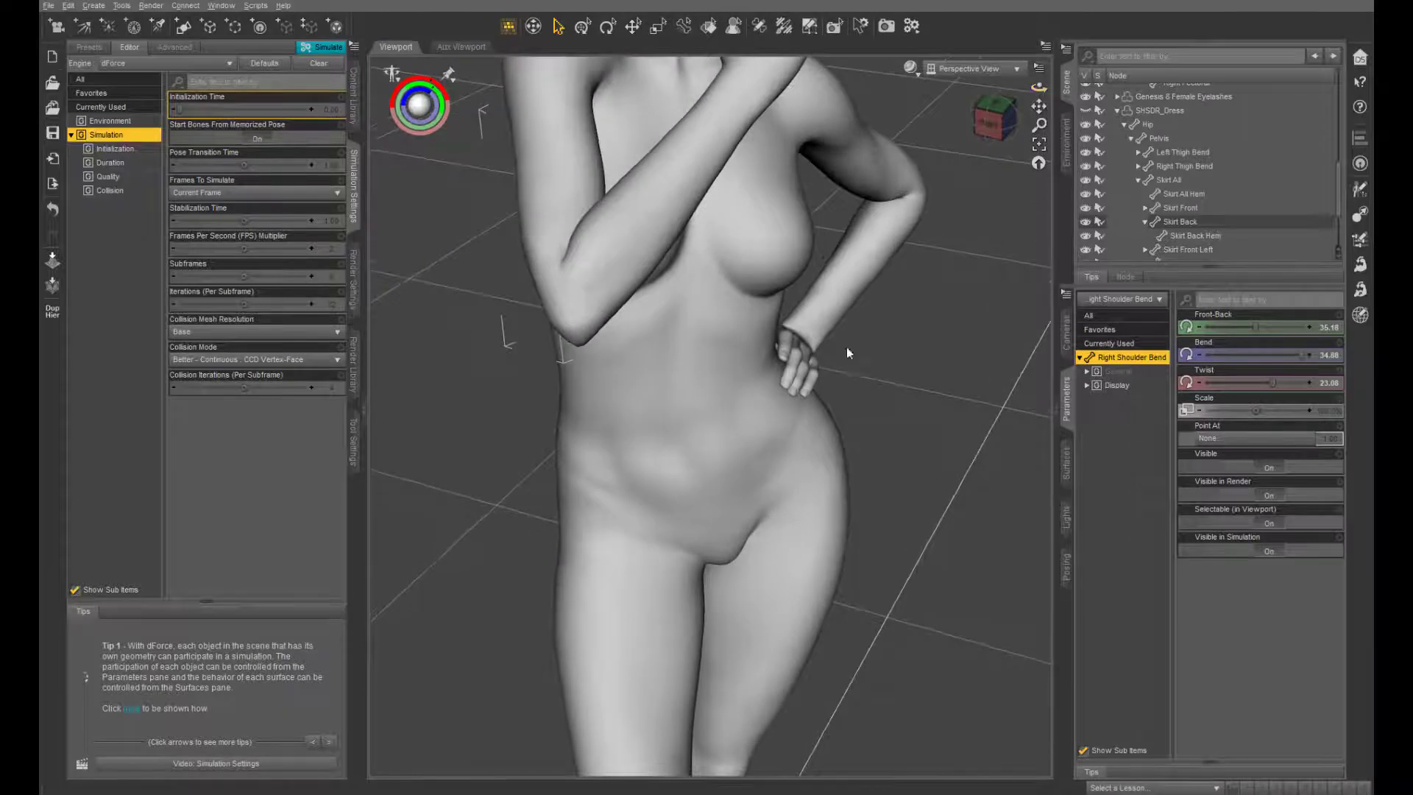
{"action": "scroll", "coordinate": [850, 346], "scroll_direction": "up", "scroll_amount": 3}
{"action": "scroll", "coordinate": [850, 346], "scroll_direction": "up", "scroll_amount": 2}
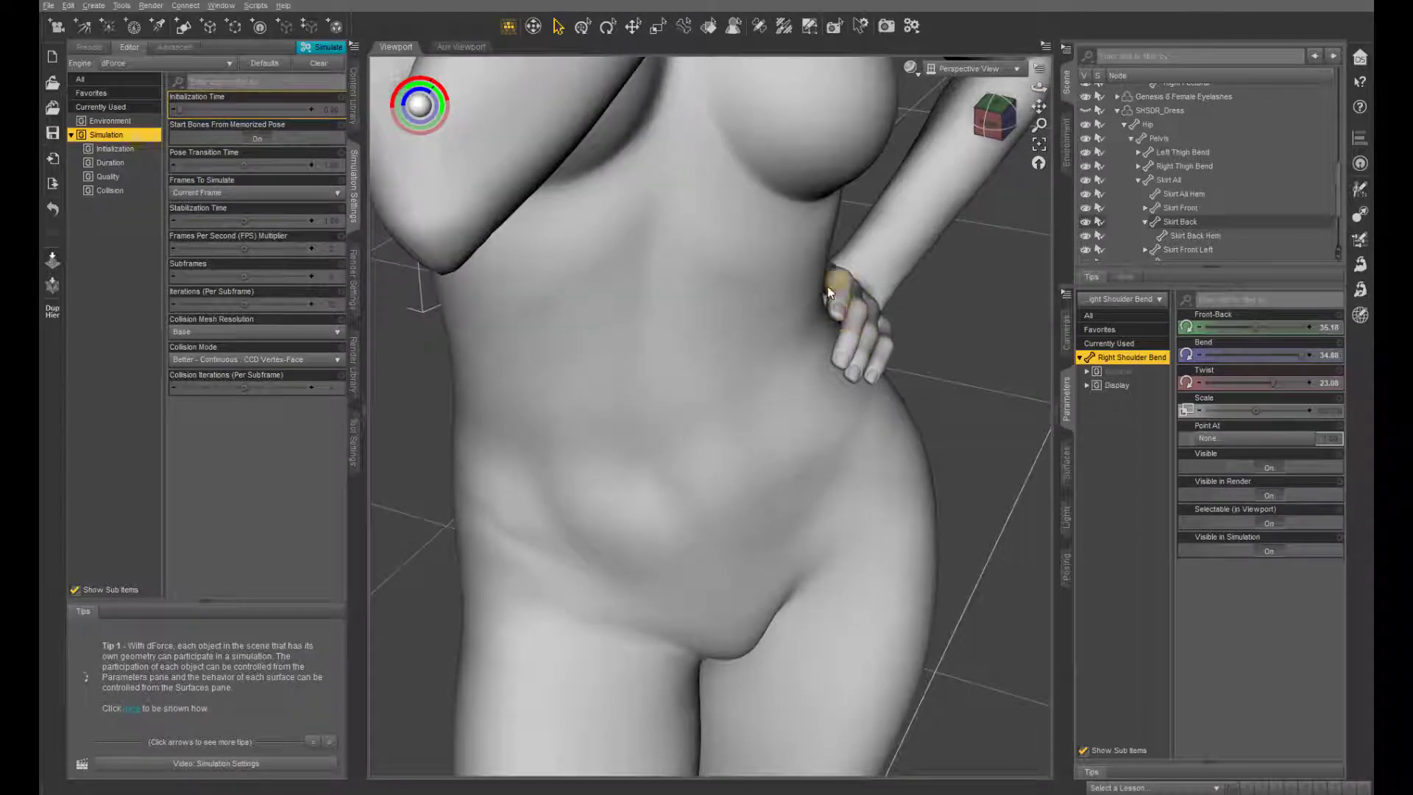
{"action": "left_click_drag", "start_coordinate": [1038, 87], "coordinate": [1139, 103]}
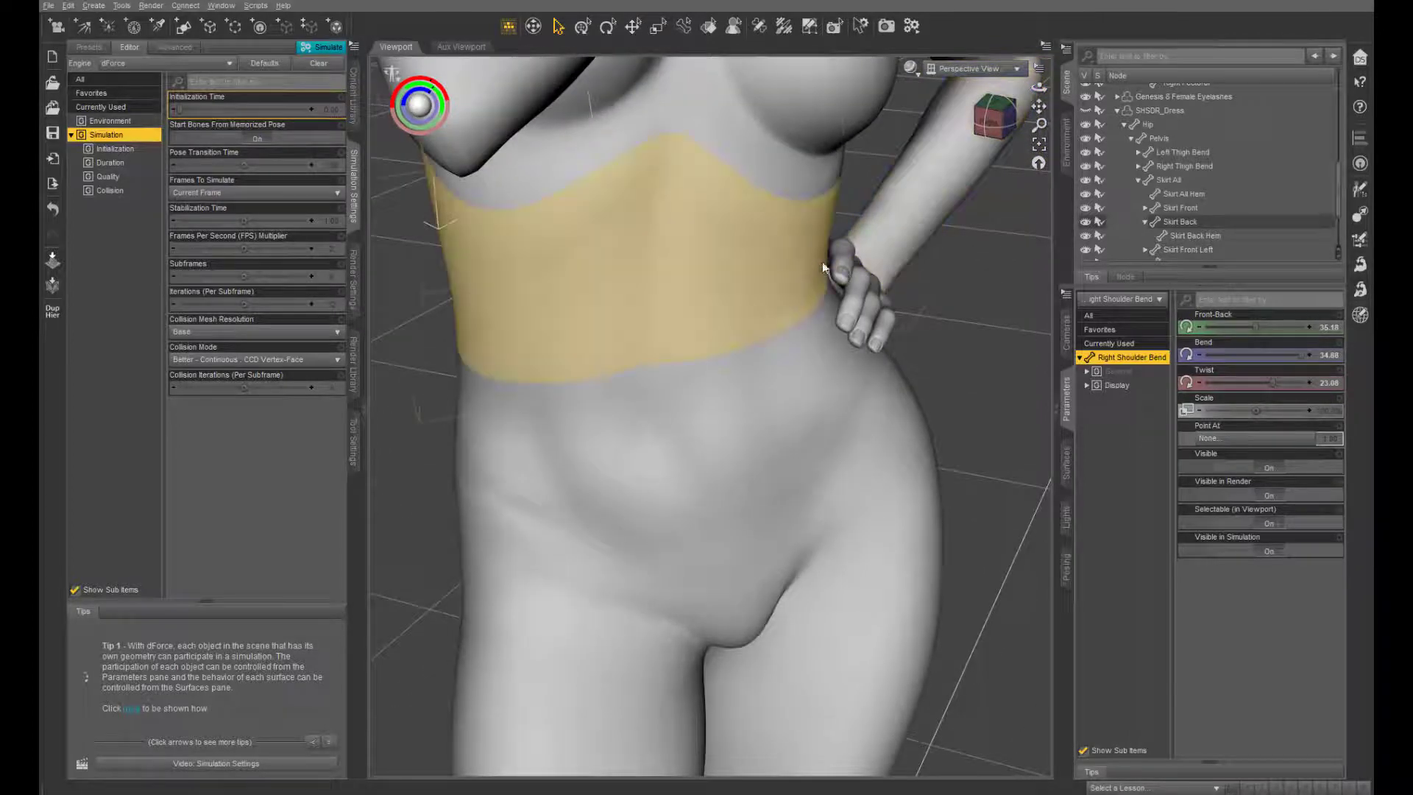
{"action": "left_click_drag", "start_coordinate": [1038, 87], "coordinate": [993, 92]}
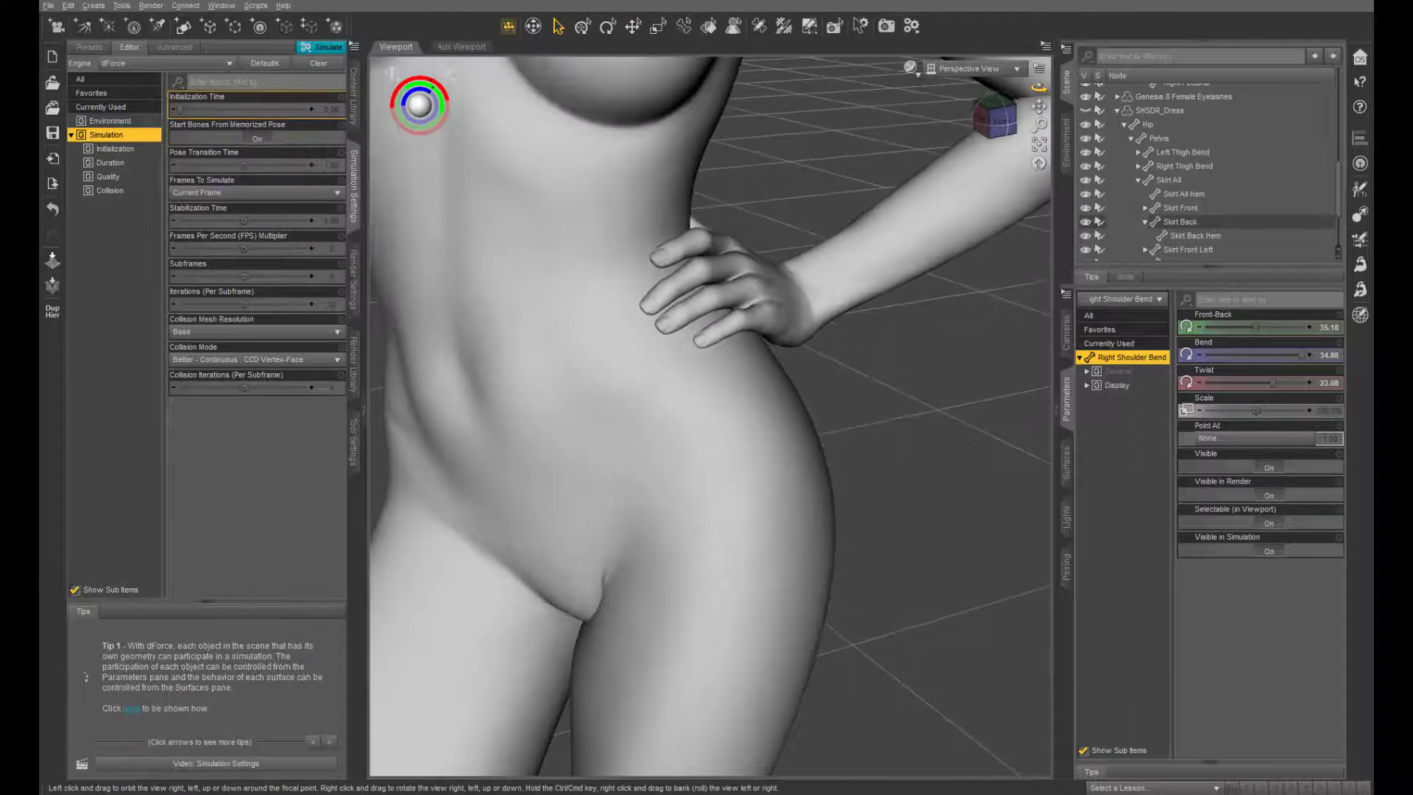
{"action": "scroll", "coordinate": [828, 373], "scroll_direction": "down", "scroll_amount": 10}
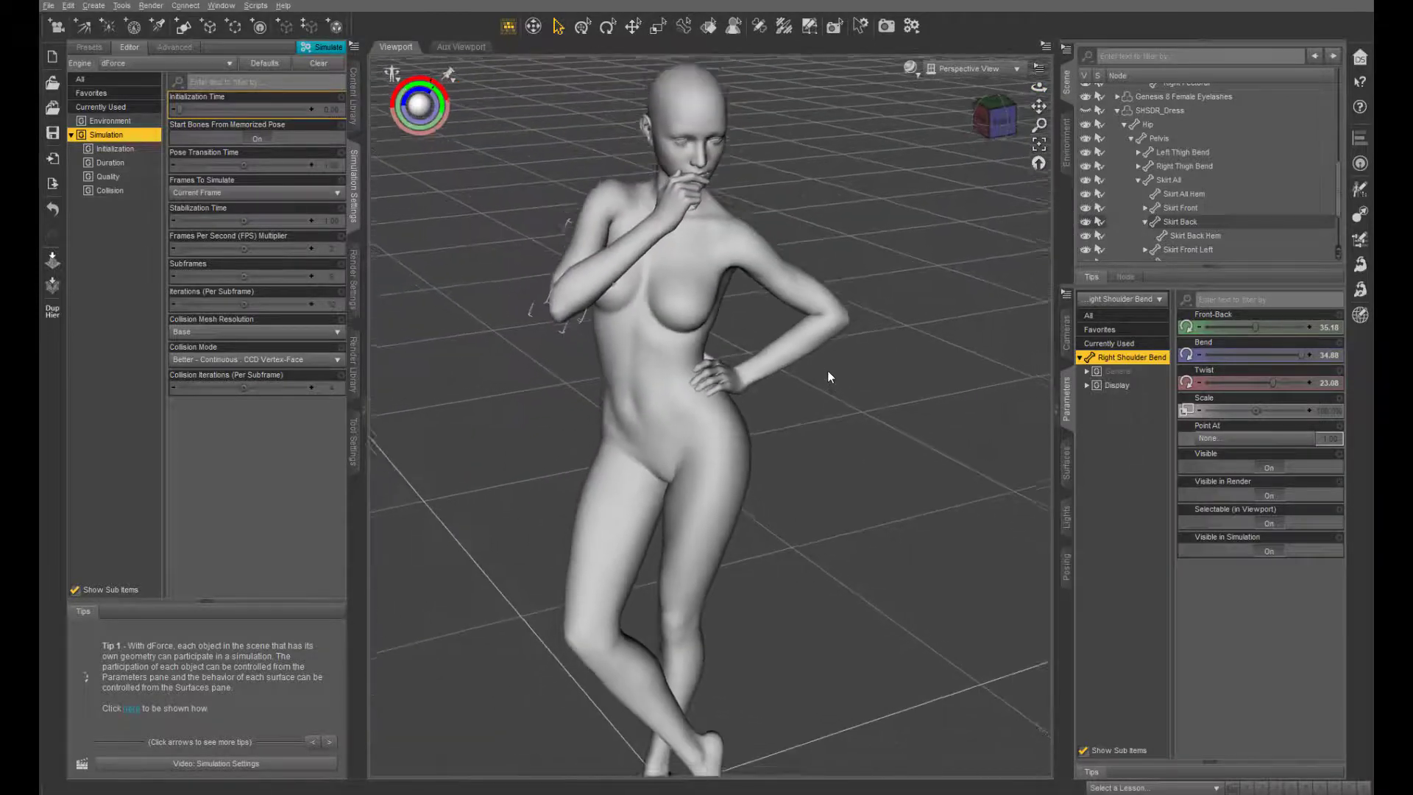
{"action": "scroll", "coordinate": [828, 371], "scroll_direction": "down", "scroll_amount": 1}
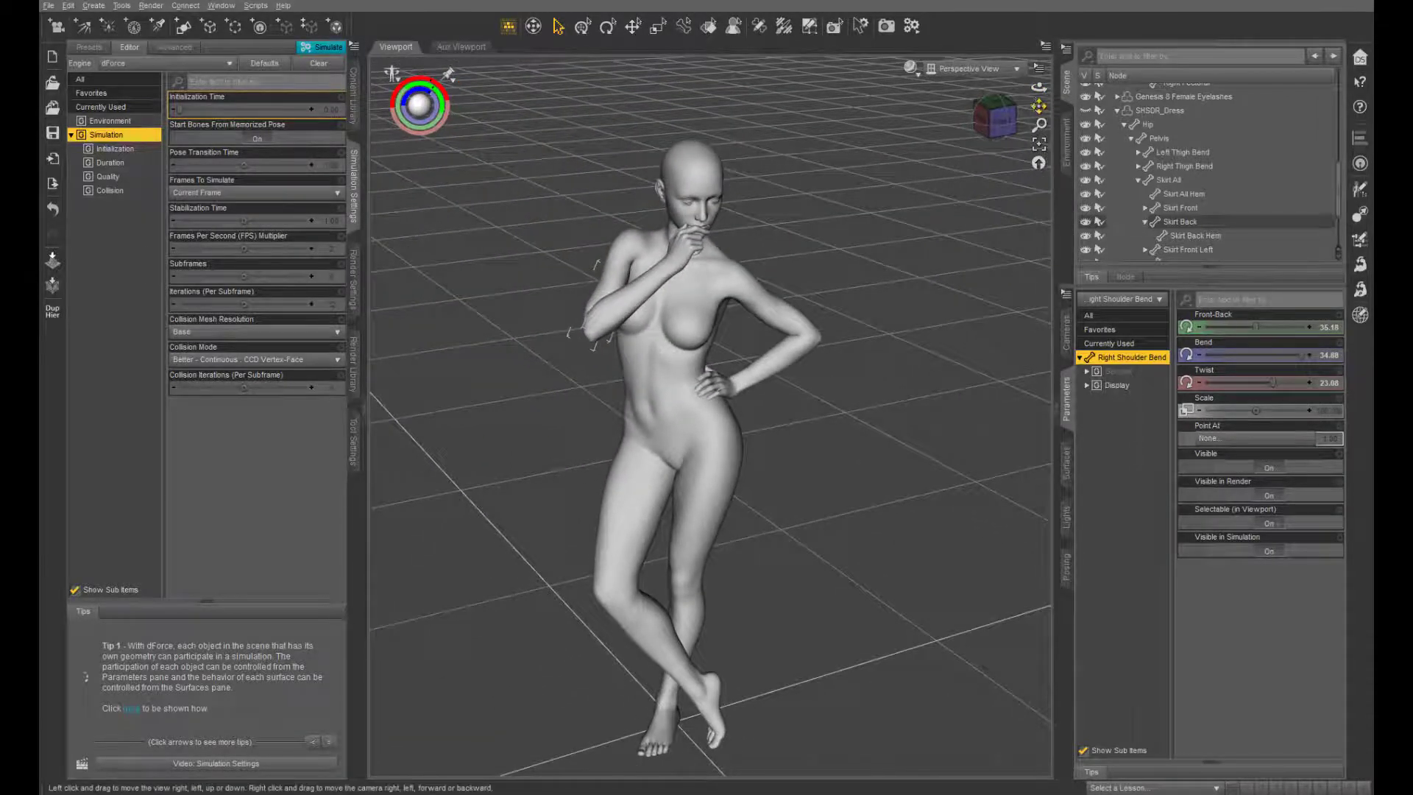
{"action": "mouse_move", "coordinate": [1038, 106]}
{"action": "left_mouse_down"}
{"action": "mouse_move", "coordinate": [1019, 88]}
{"action": "mouse_move", "coordinate": [1026, 125]}
{"action": "left_mouse_up"}
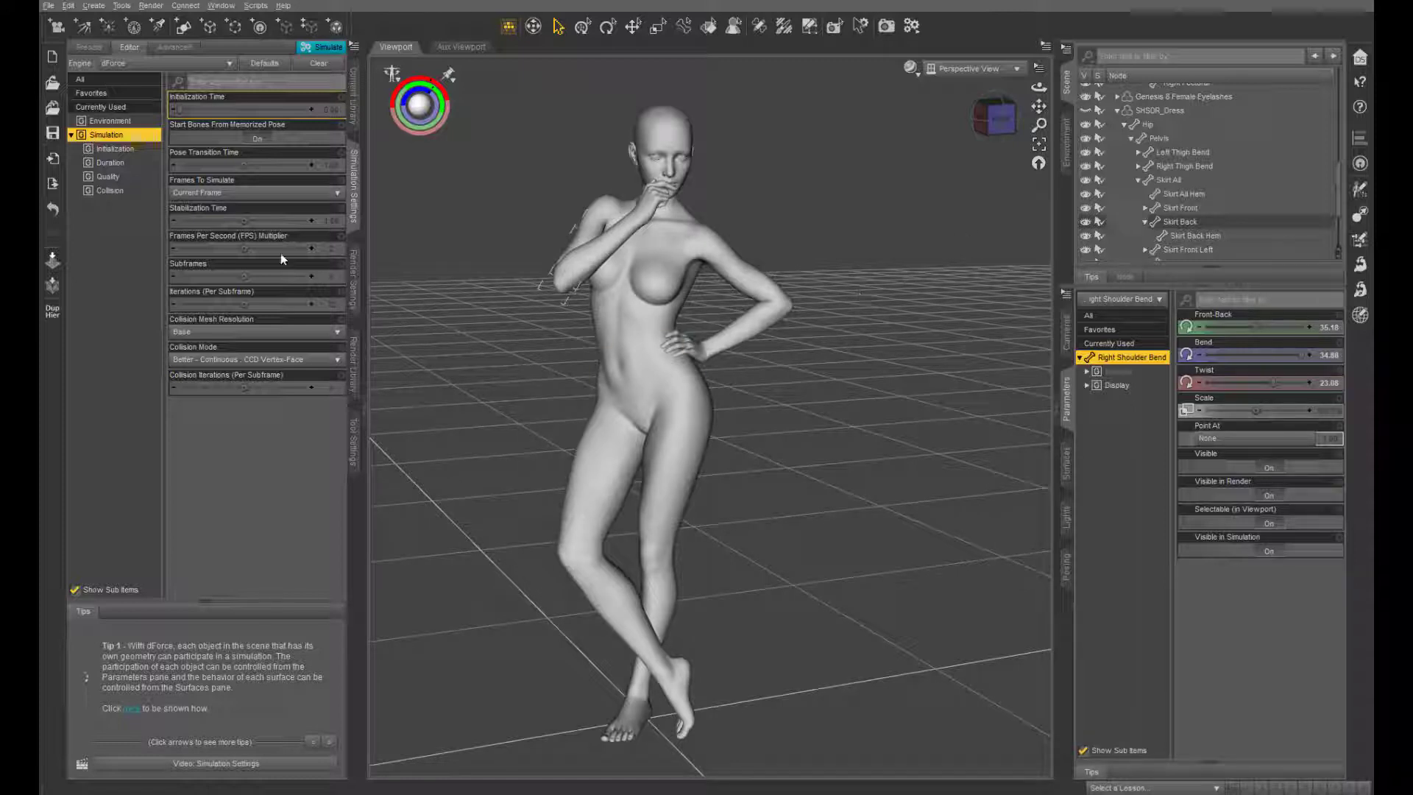
- Set Frames To Simulate to Animated (Use Timeline Play Range)
{"action": "left_click", "coordinate": [252, 194]}
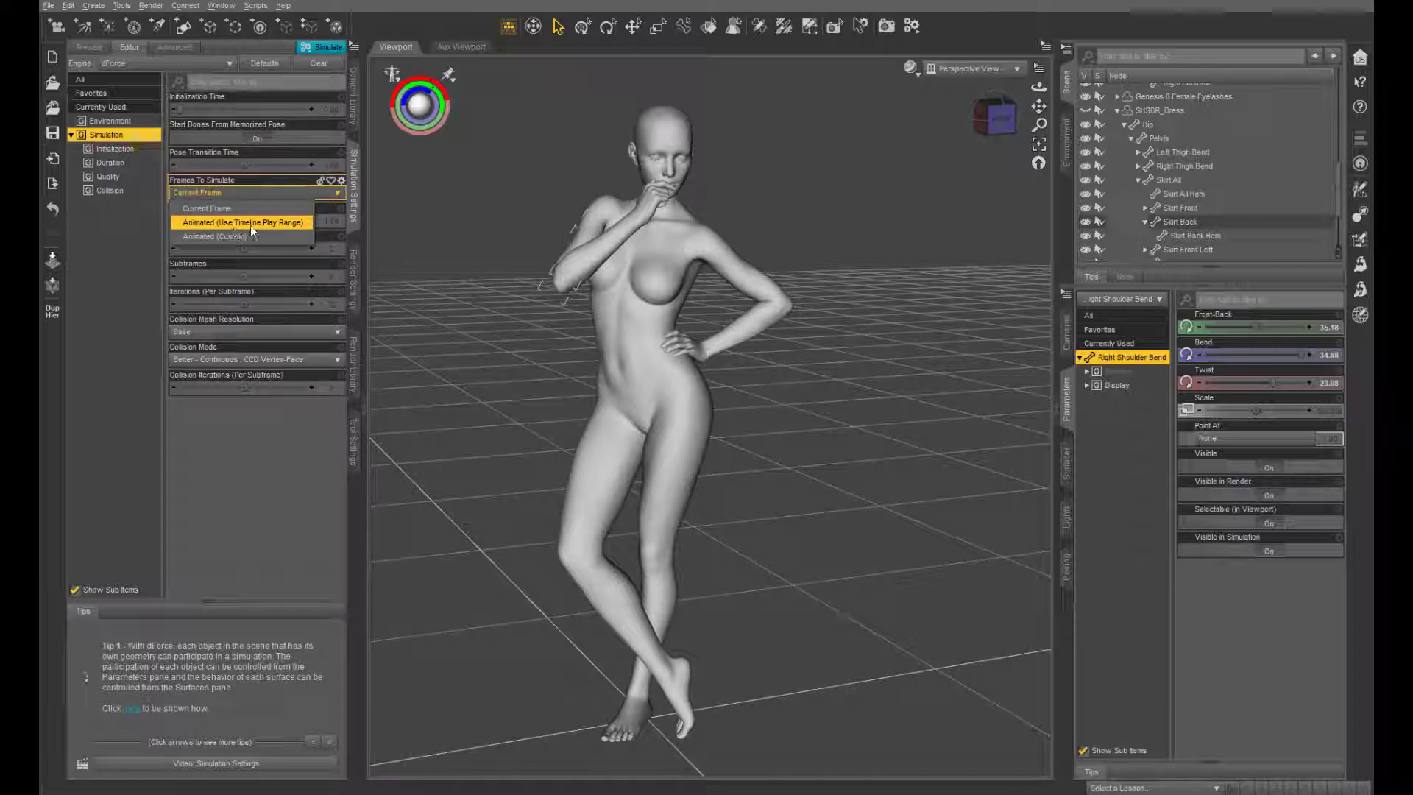
{"action": "left_click", "coordinate": [286, 221]}
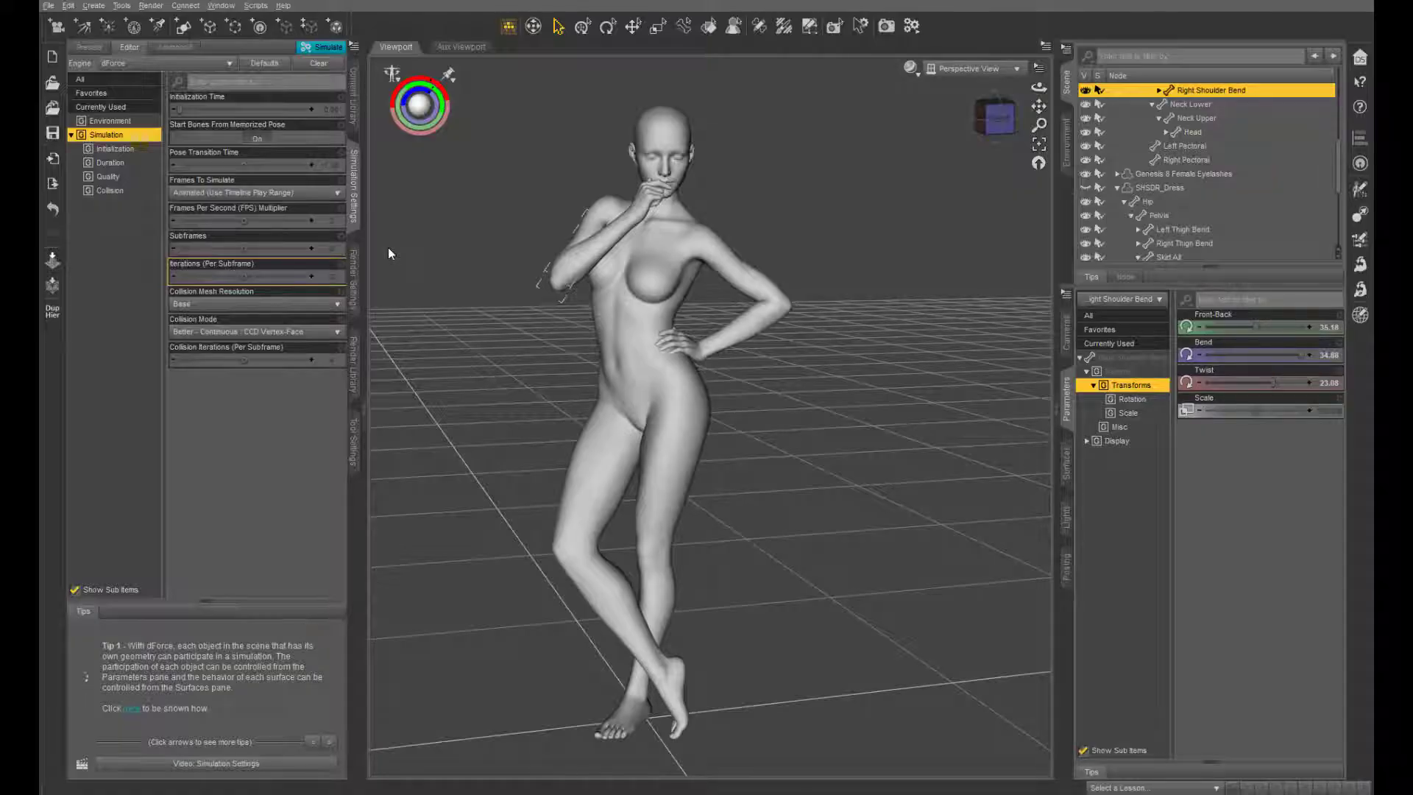
- Display the Timeline pane and move its playhead to frame 15
{"action": "left_click", "coordinate": [220, 6]}
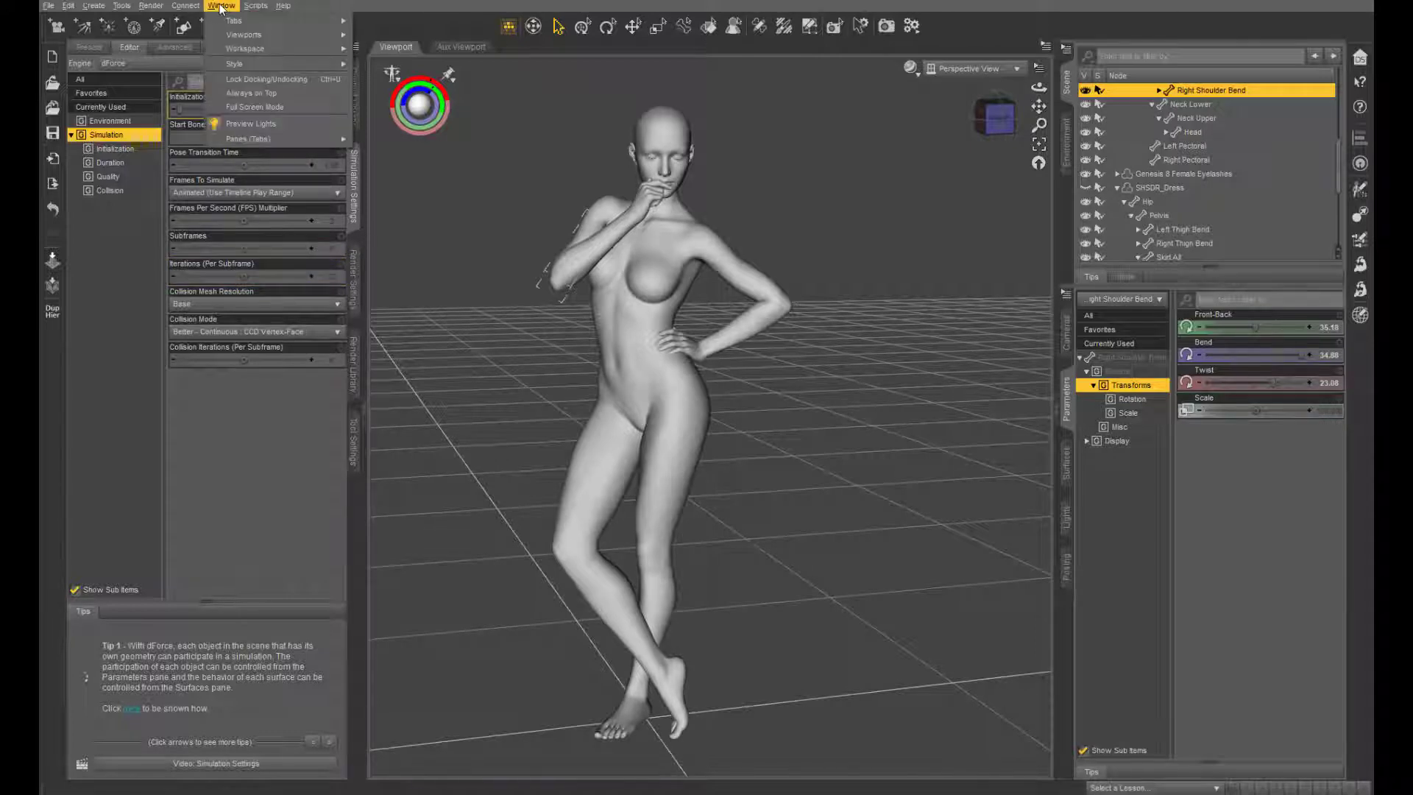
{"action": "mouse_move", "coordinate": [274, 141]}
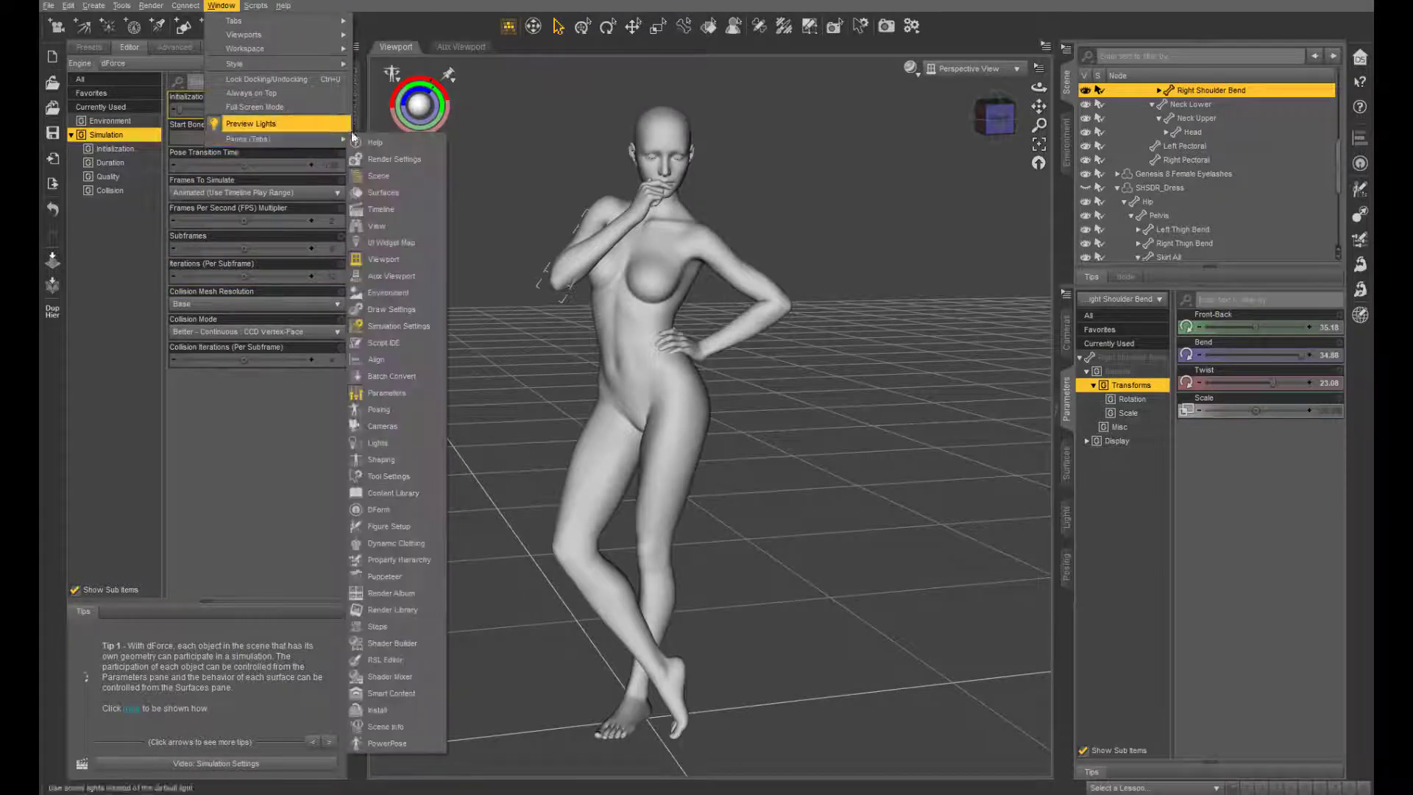
{"action": "left_click", "coordinate": [404, 211]}
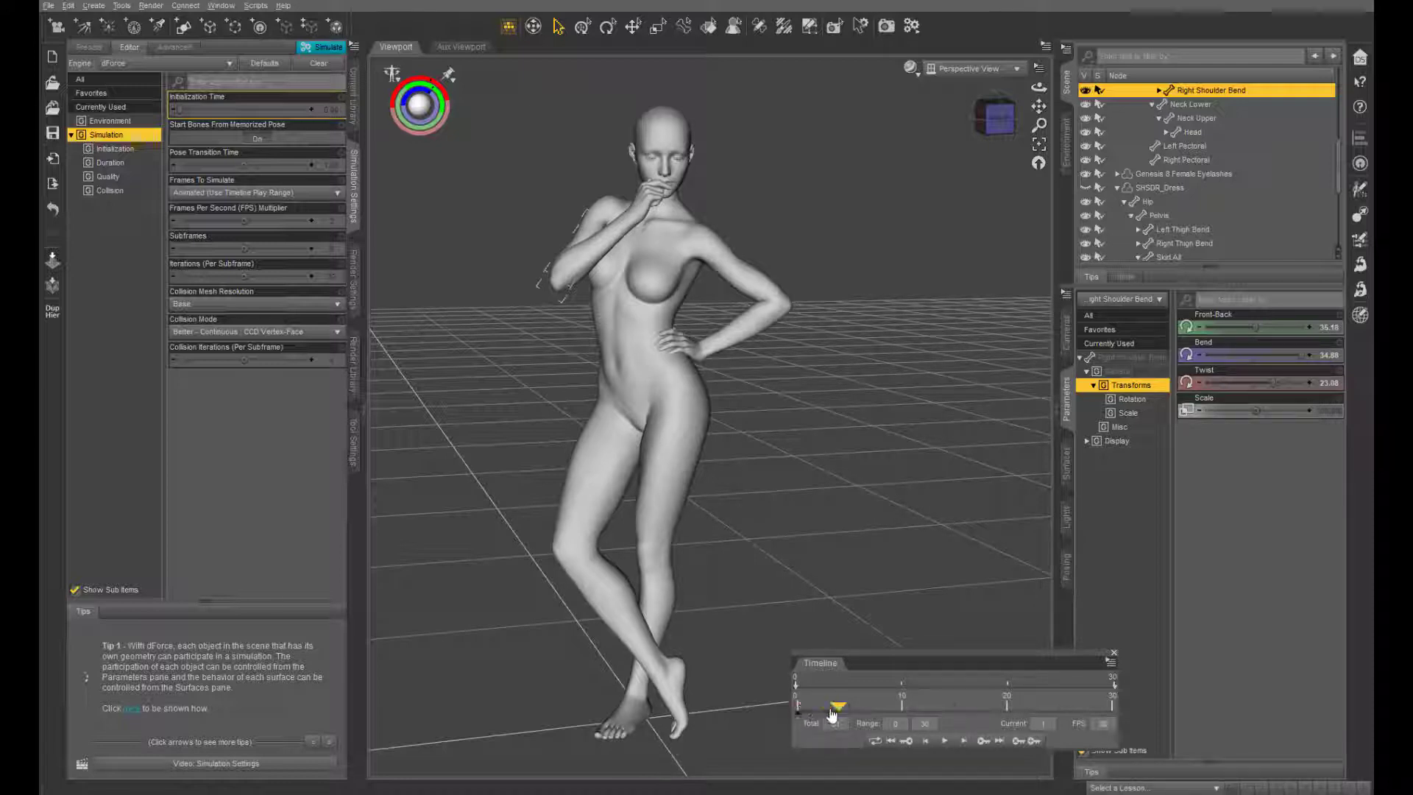
{"action": "left_click_drag", "start_coordinate": [832, 713], "coordinate": [923, 708]}
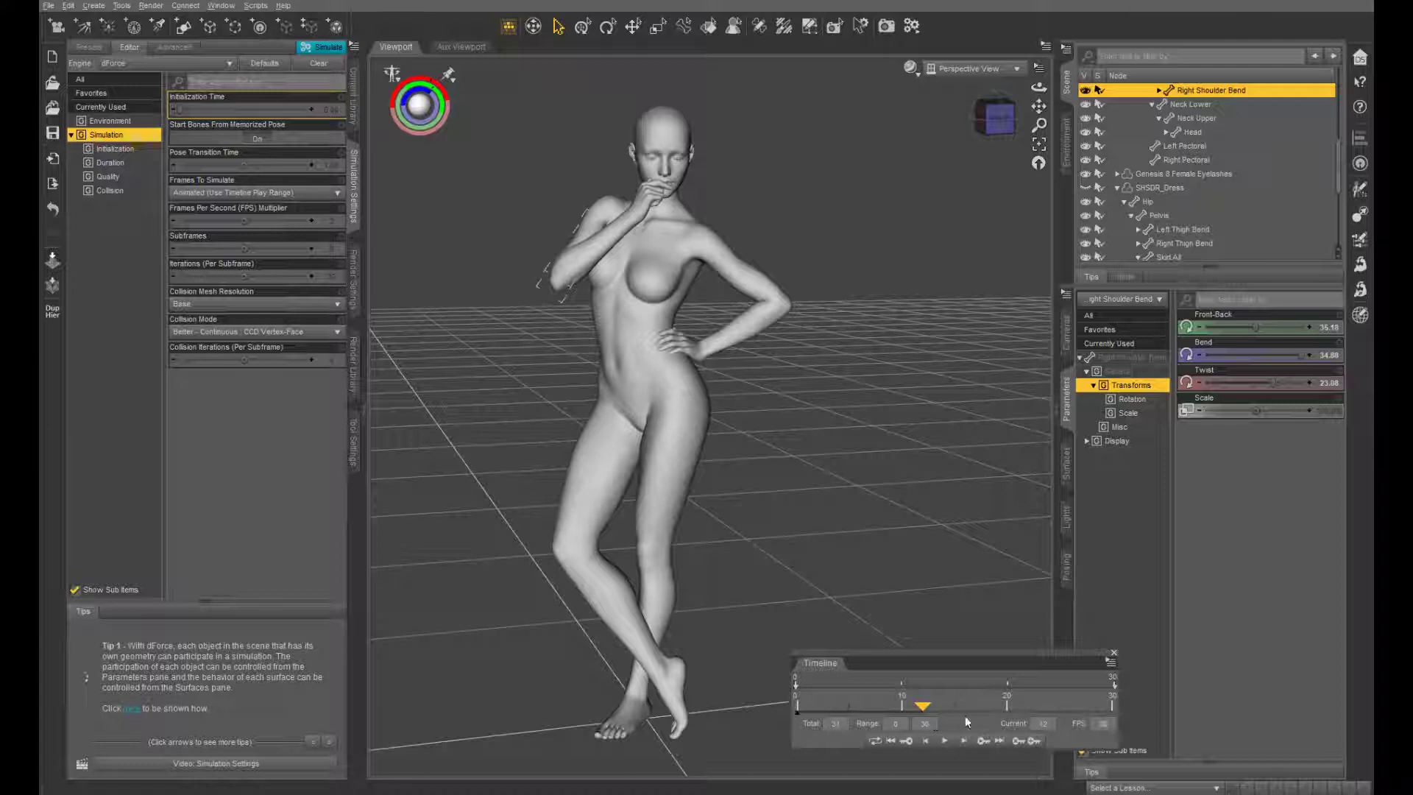
{"action": "left_click_drag", "start_coordinate": [942, 713], "coordinate": [954, 714]}
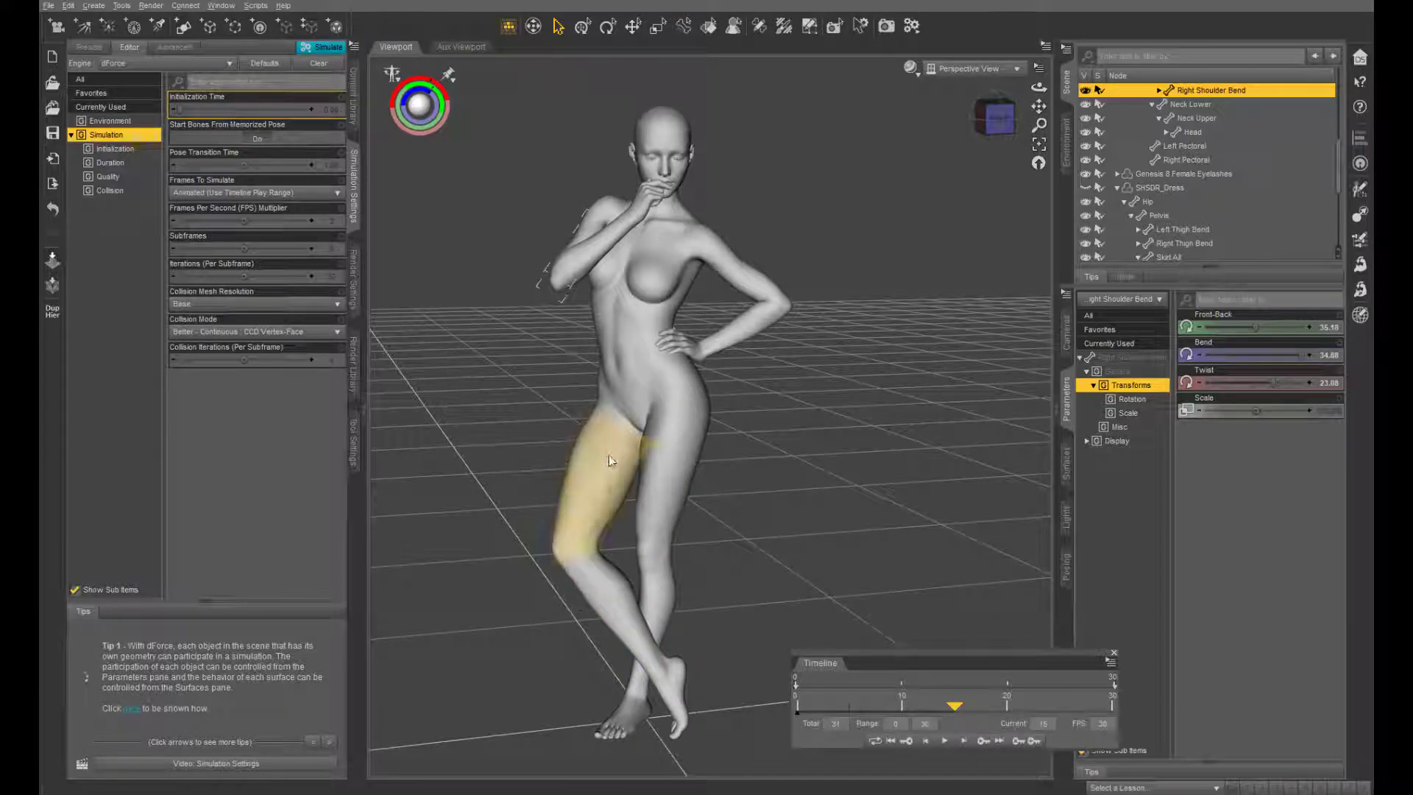
- Check the pose at frame 0, return the playhead to frame 15, and expand all nodes of the scene hierarchy
{"action": "left_click_drag", "start_coordinate": [948, 709], "coordinate": [789, 717]}
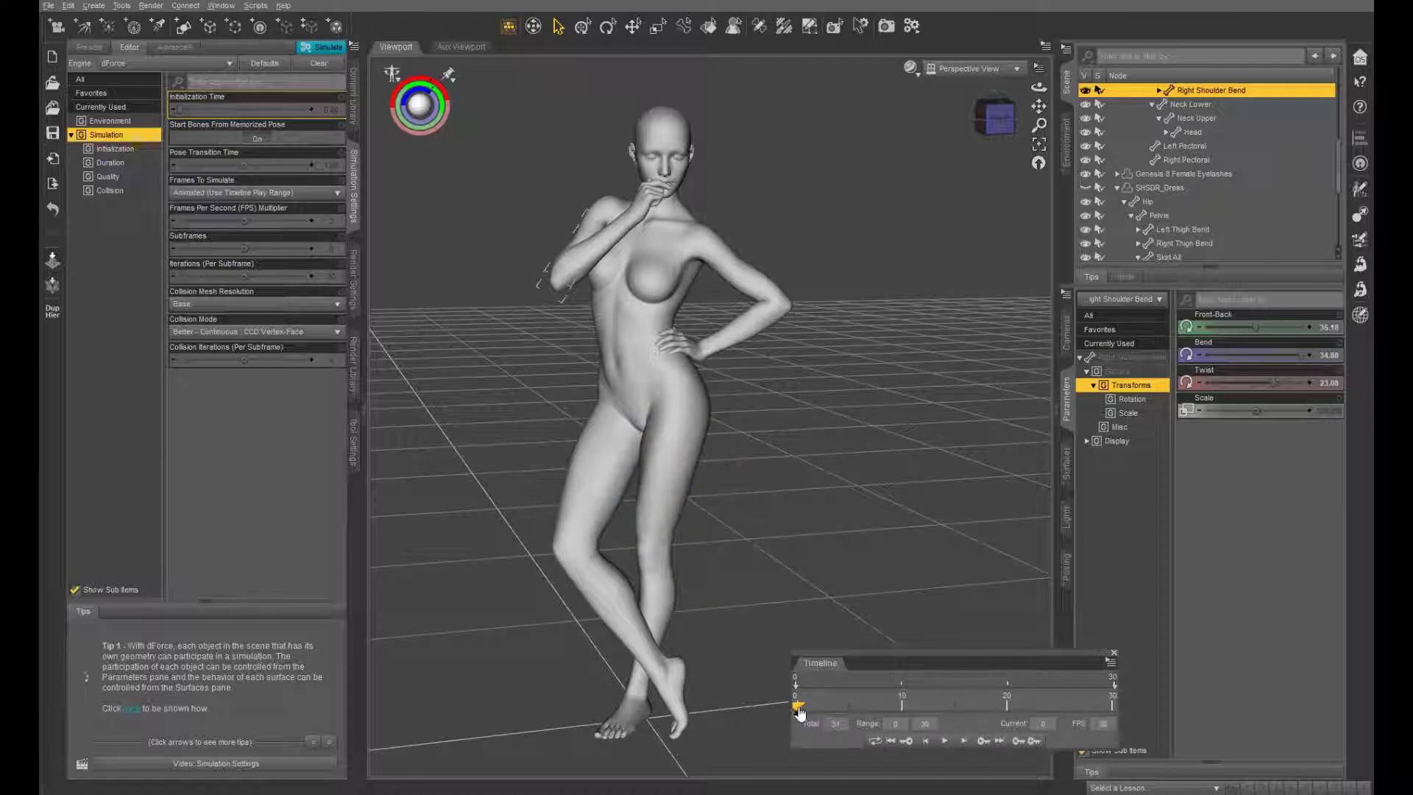
{"action": "left_click_drag", "start_coordinate": [800, 713], "coordinate": [942, 711]}
{"action": "scroll", "coordinate": [1269, 141], "scroll_direction": "up", "scroll_amount": 10}
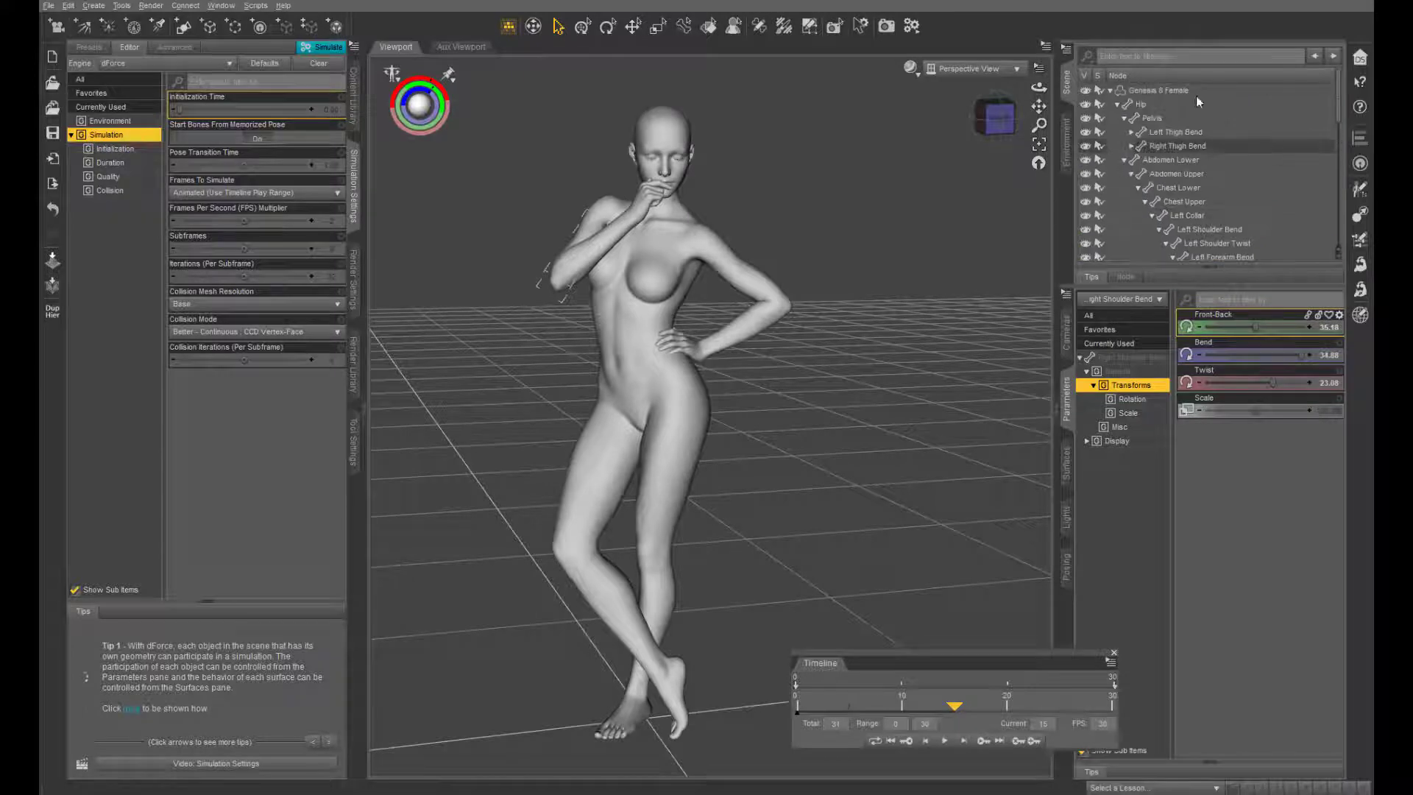
{"action": "left_click", "coordinate": [1148, 90]}
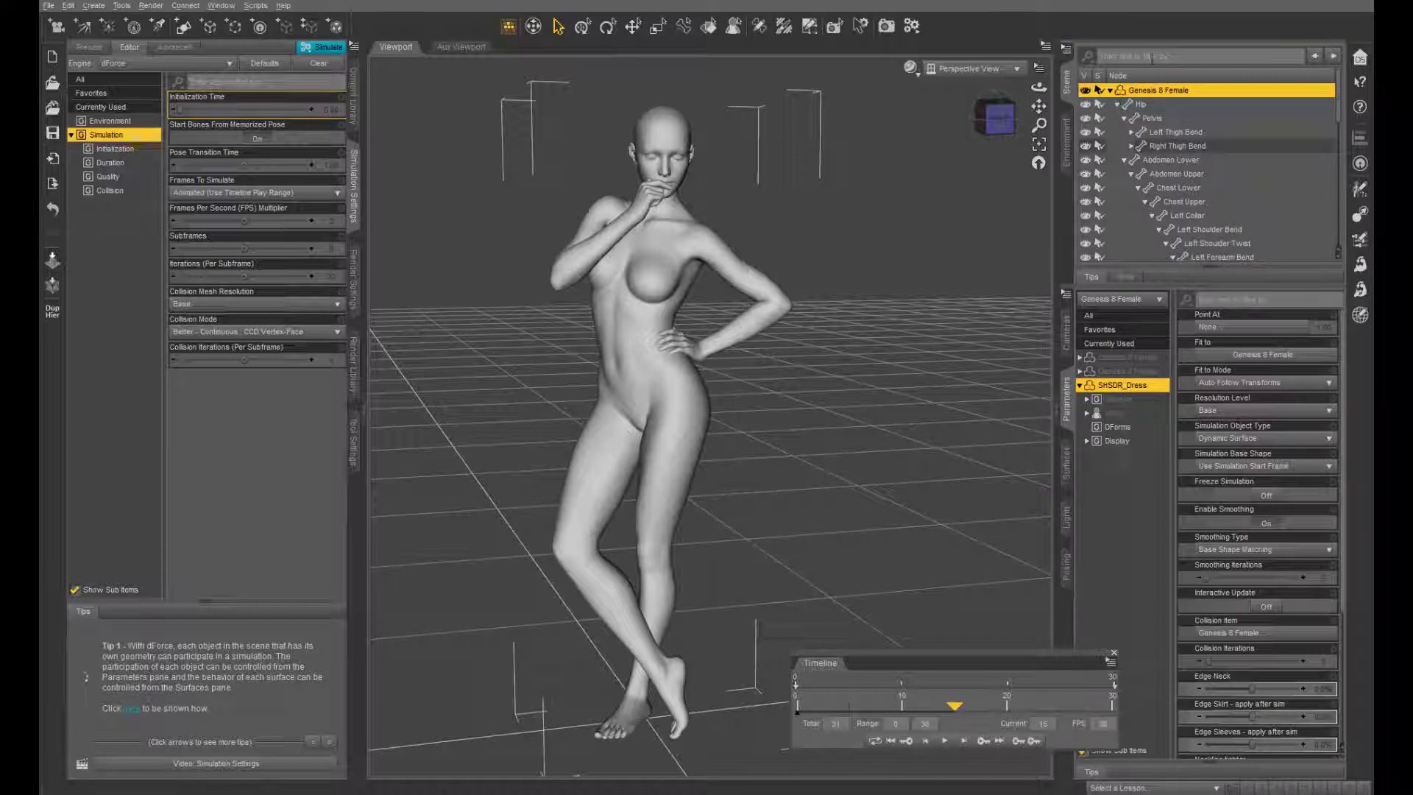
{"action": "left_click", "coordinate": [1067, 49]}
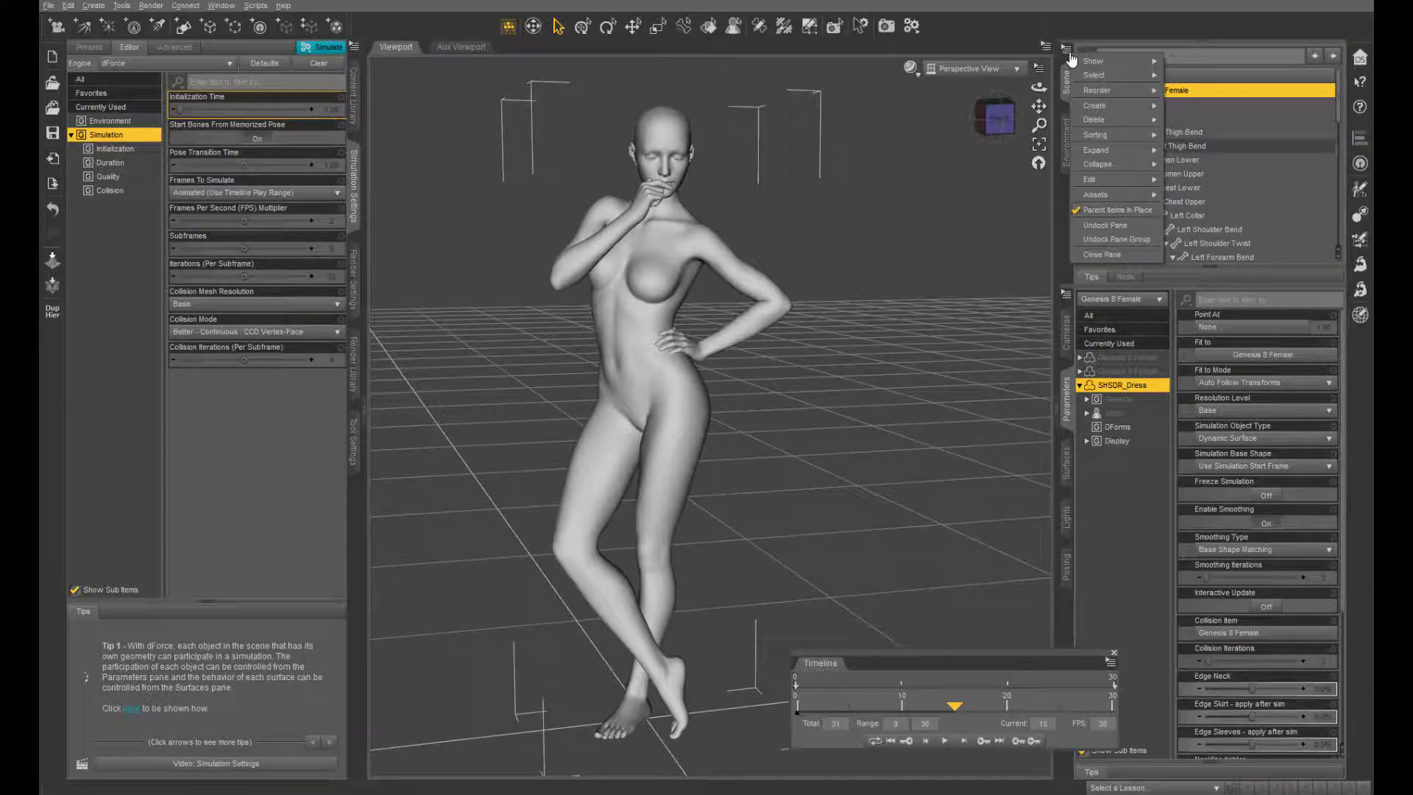
{"action": "mouse_move", "coordinate": [1126, 150]}
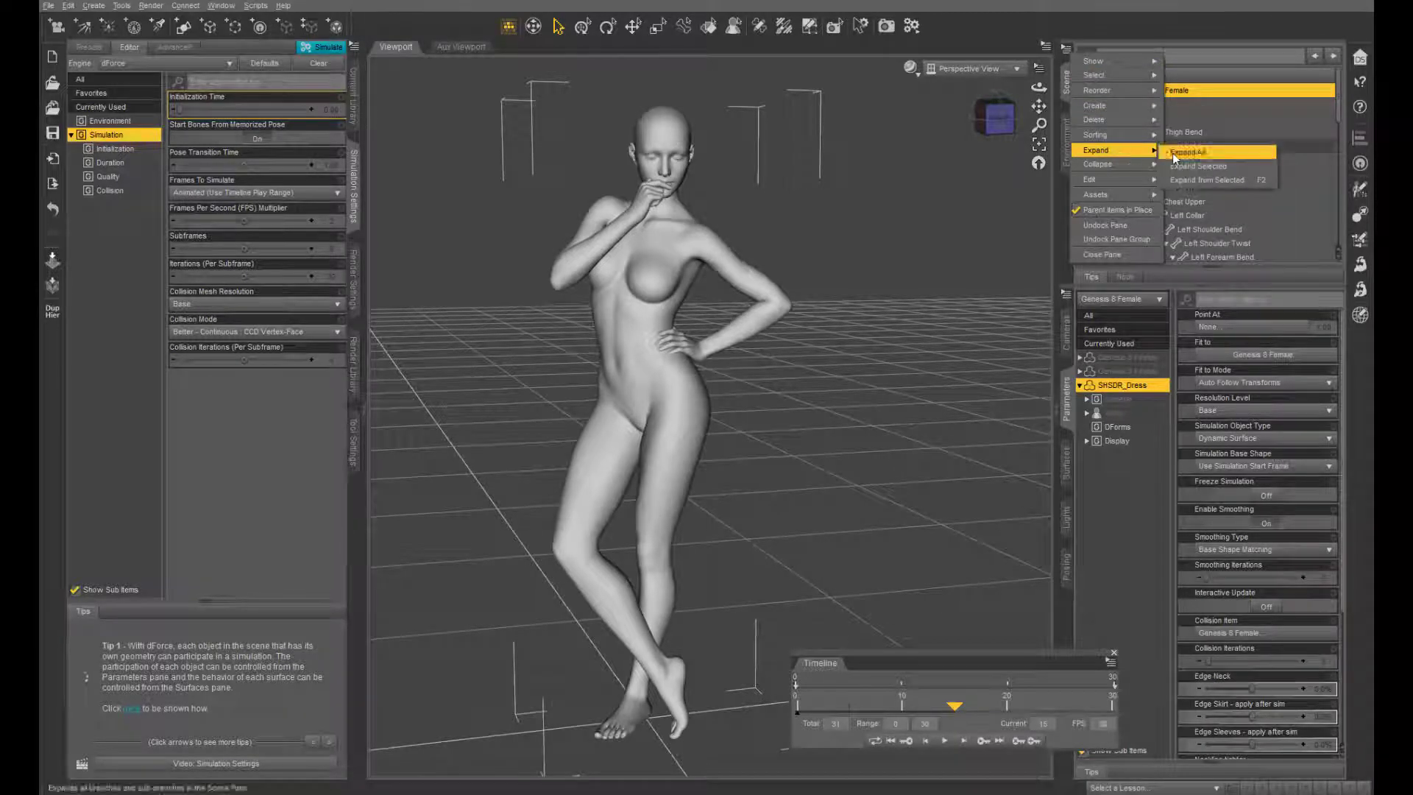
{"action": "left_click", "coordinate": [1174, 152]}
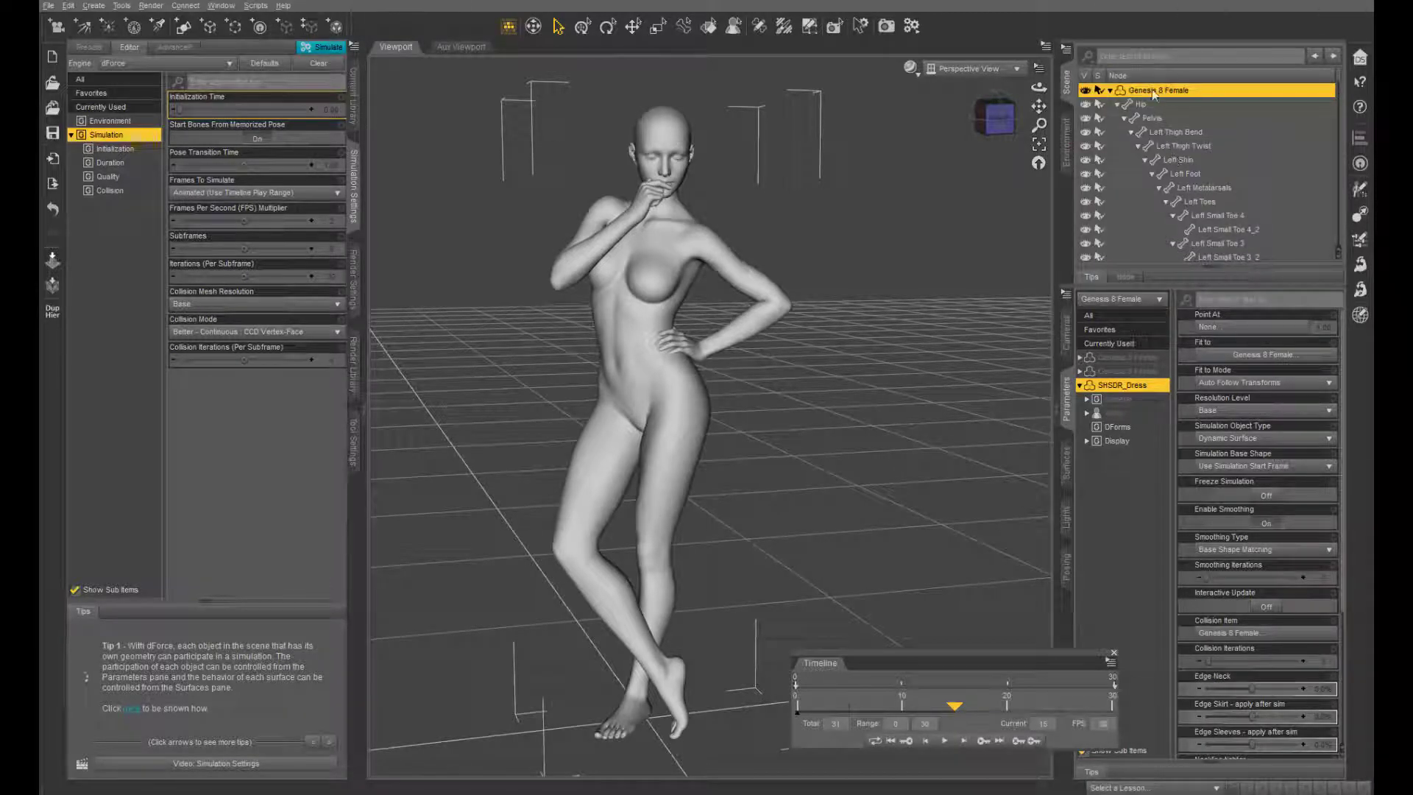
- Select Genesis 8 Female and all its bones through Right Pectoral, leaving out the eyelashes and dress, and add a keyframe at frame 15
{"action": "double_click", "coordinate": [1148, 91]}
{"action": "scroll", "coordinate": [1260, 118], "scroll_direction": "down", "scroll_amount": 6}
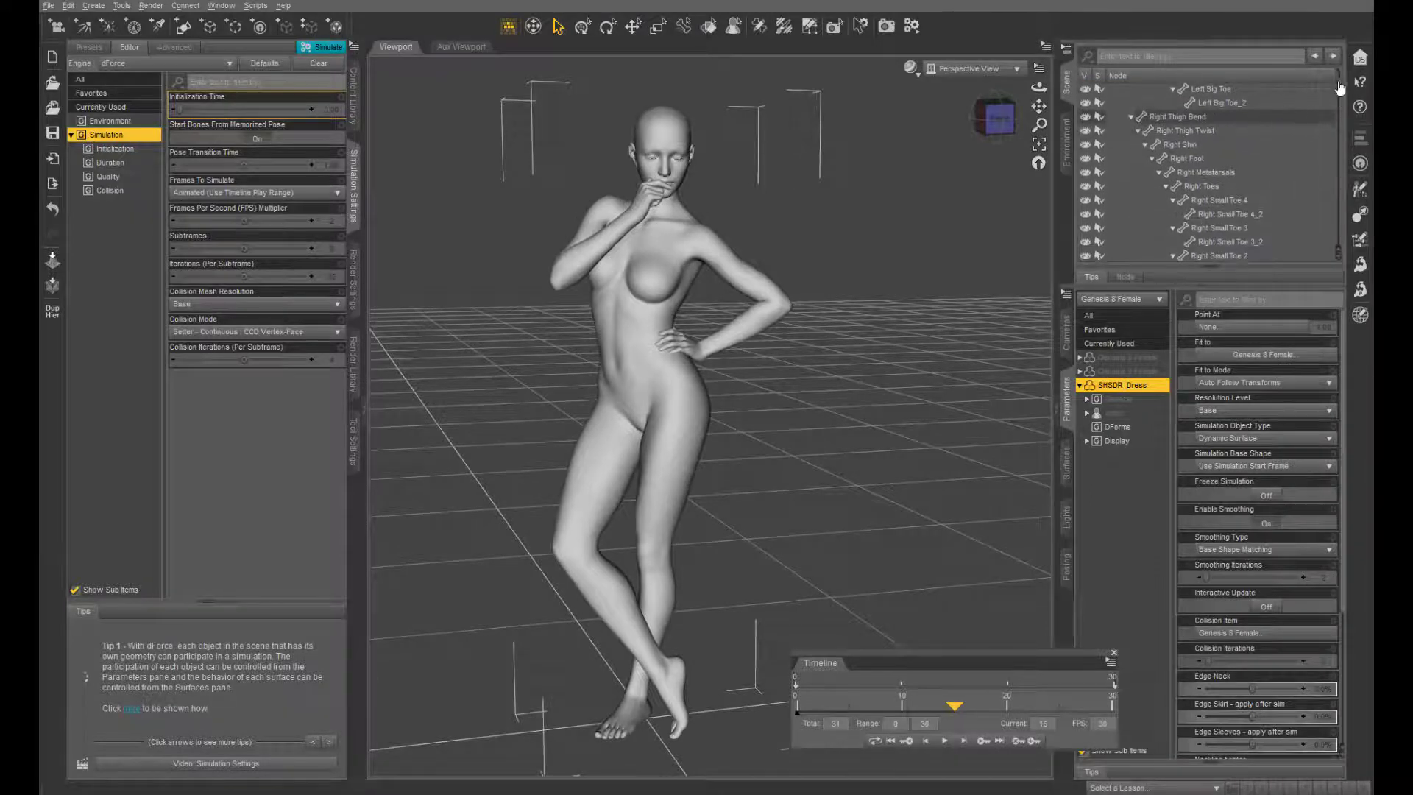
{"action": "left_click_drag", "start_coordinate": [1339, 88], "coordinate": [1347, 177]}
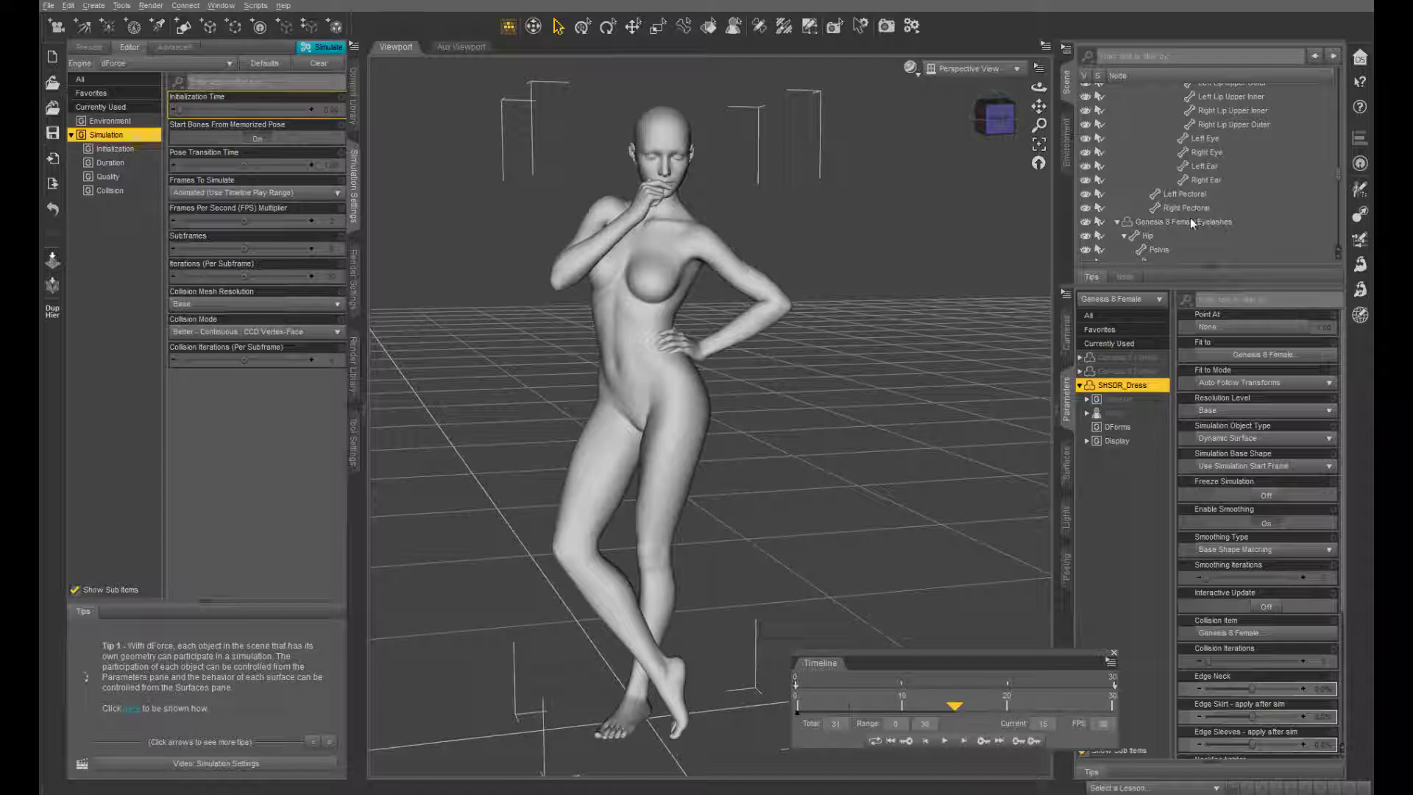
{"action": "left_click", "coordinate": [1117, 222]}
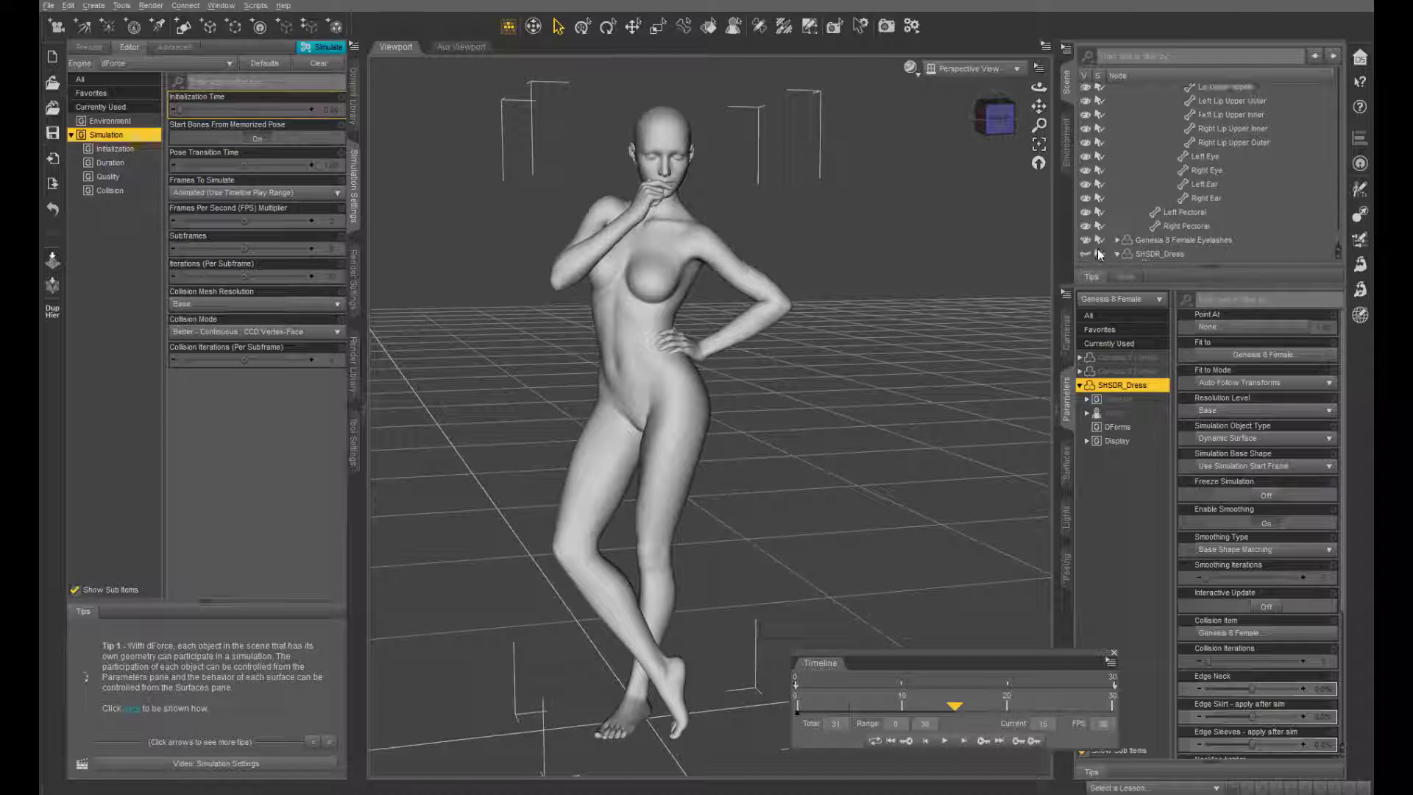
{"action": "left_click", "coordinate": [1193, 229]}
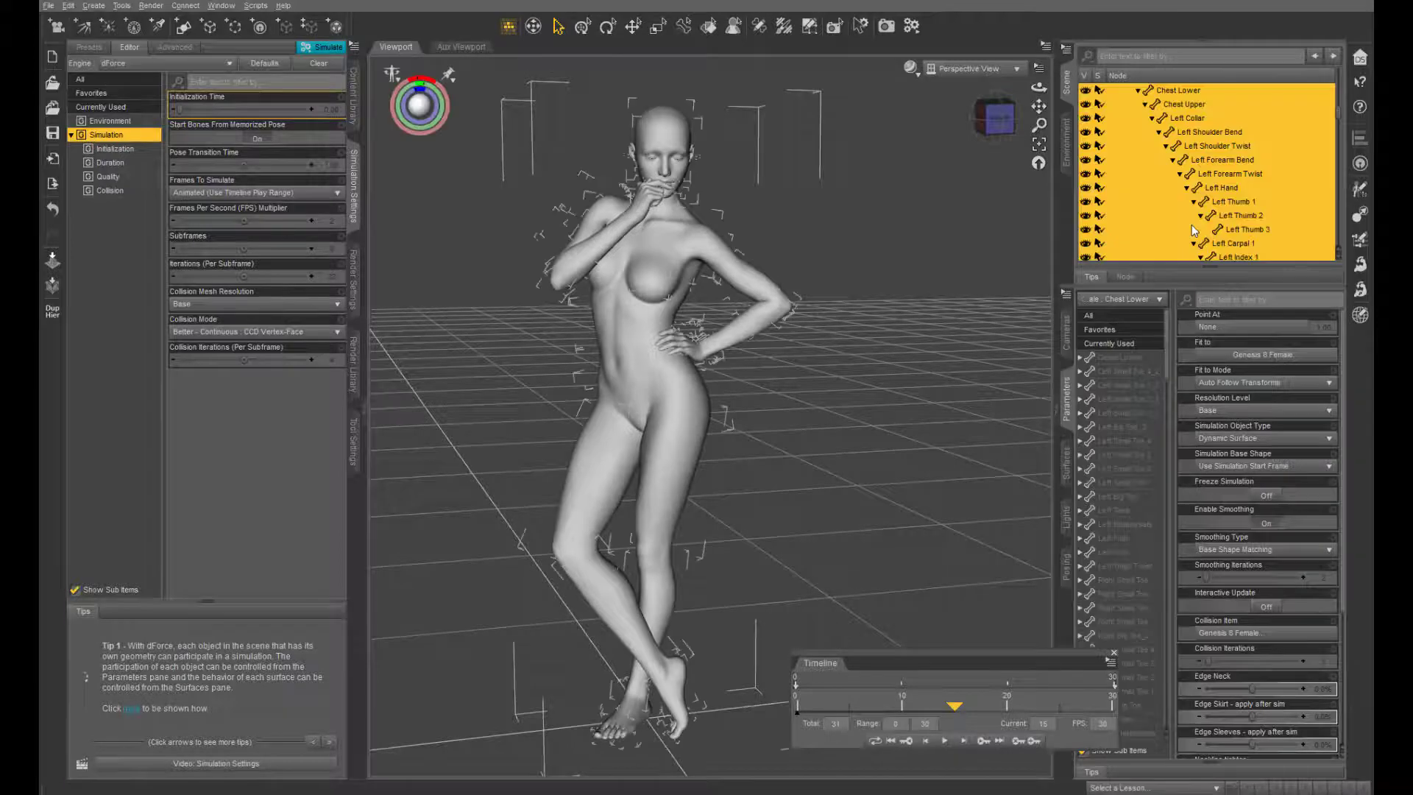
{"action": "left_click", "coordinate": [1033, 742]}
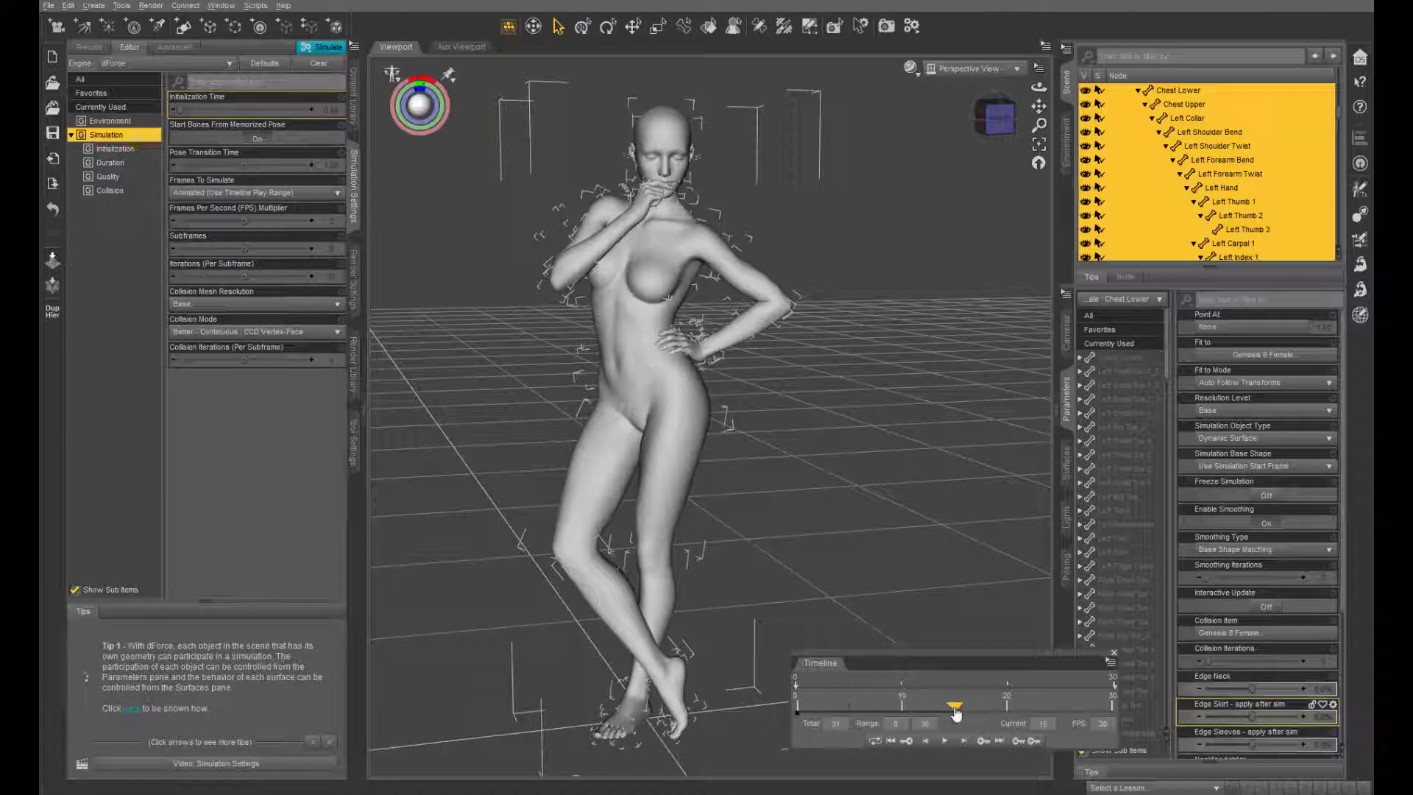
- Apply Zero Figure to the selected nodes at frame 0 and collapse the Genesis 8 Female hierarchy
{"action": "left_click_drag", "start_coordinate": [955, 713], "coordinate": [798, 715]}
{"action": "left_click", "coordinate": [1067, 51]}
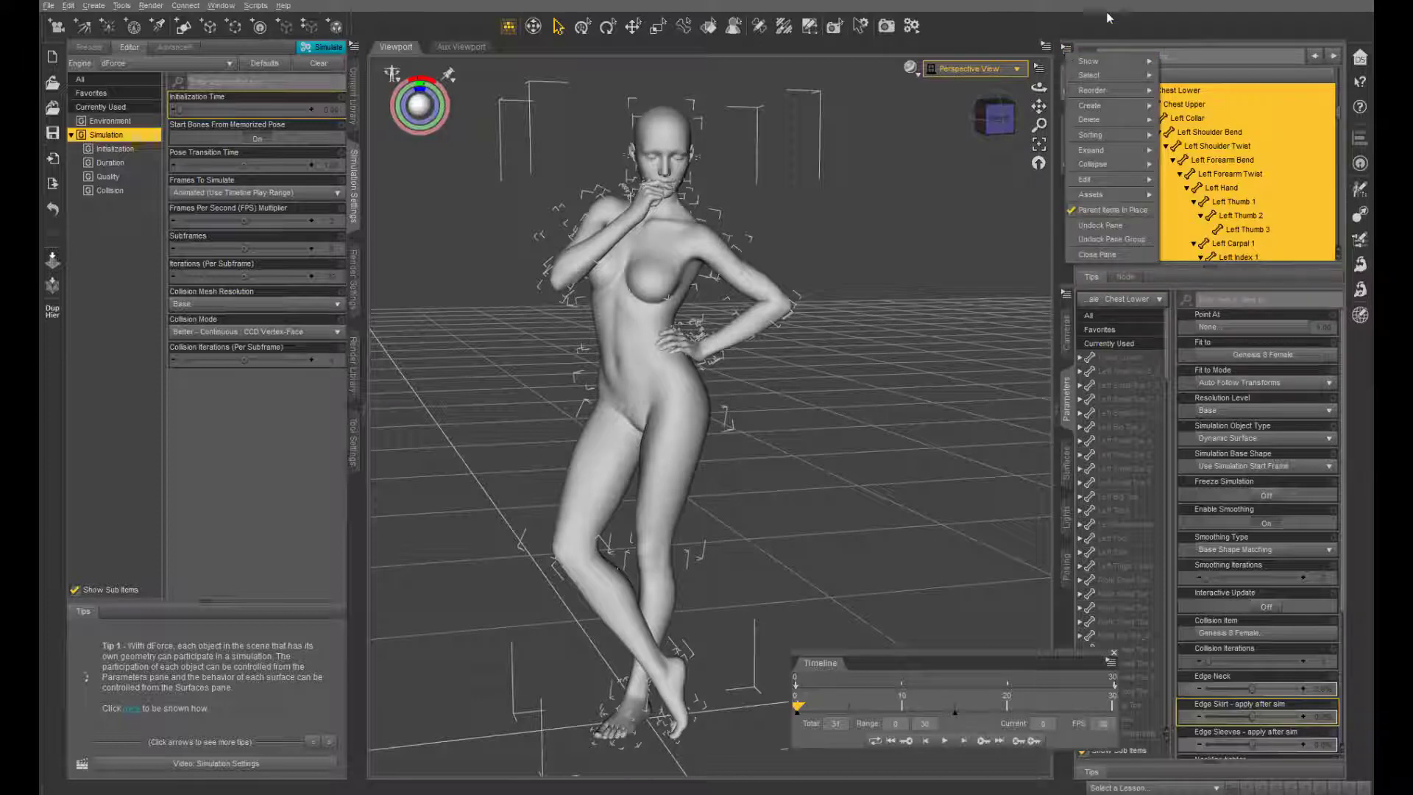
{"action": "left_click", "coordinate": [1107, 35]}
{"action": "left_click", "coordinate": [1072, 408]}
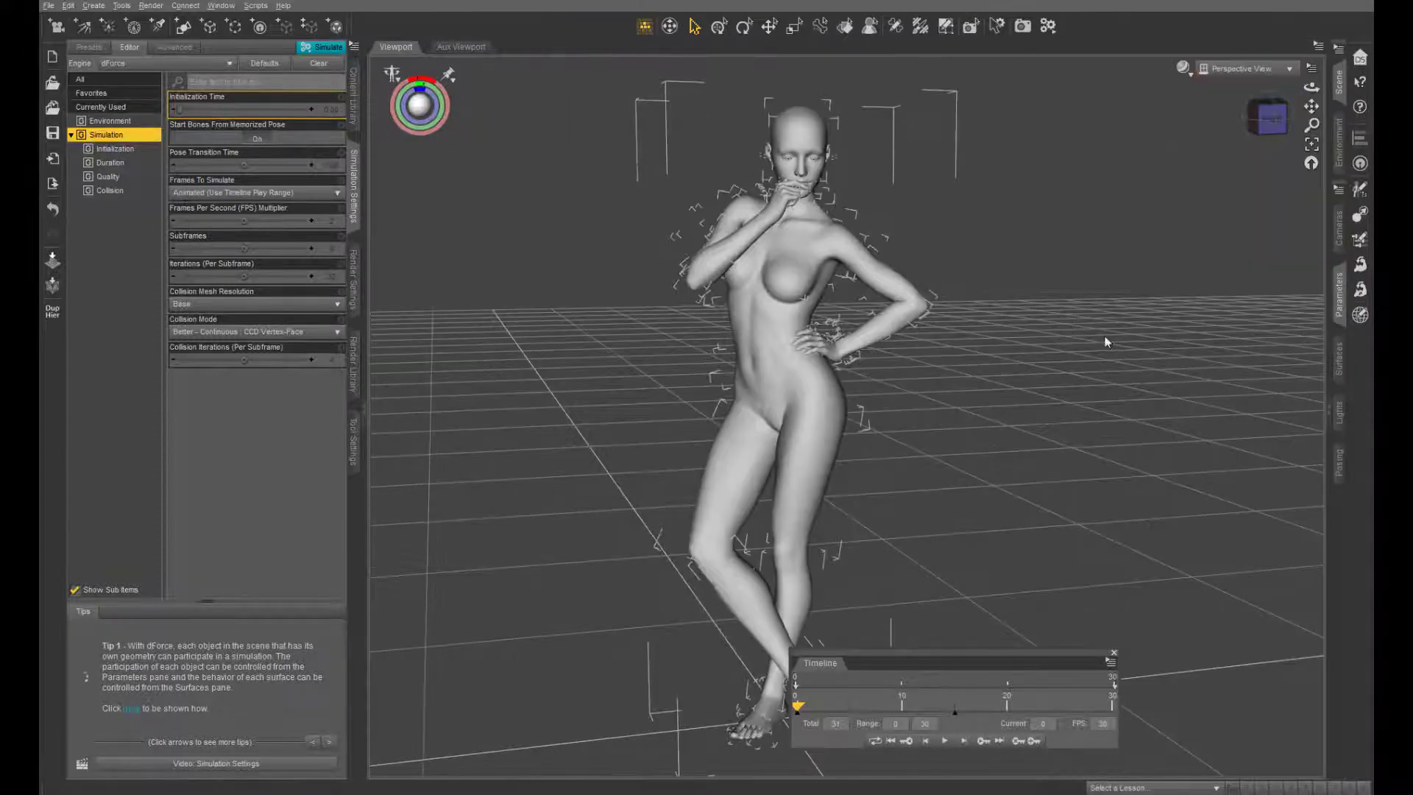
{"action": "left_click", "coordinate": [1341, 293]}
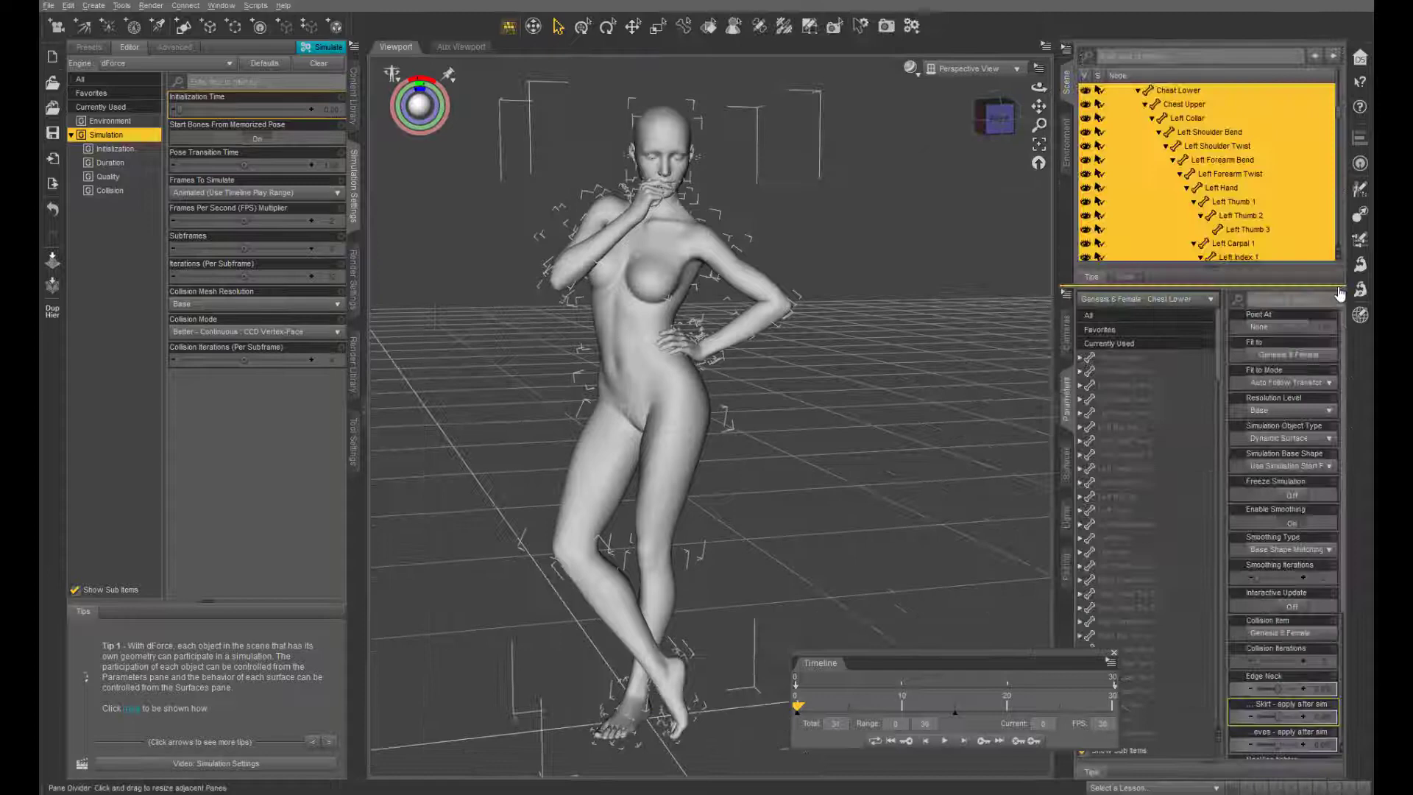
{"action": "left_click", "coordinate": [1066, 293]}
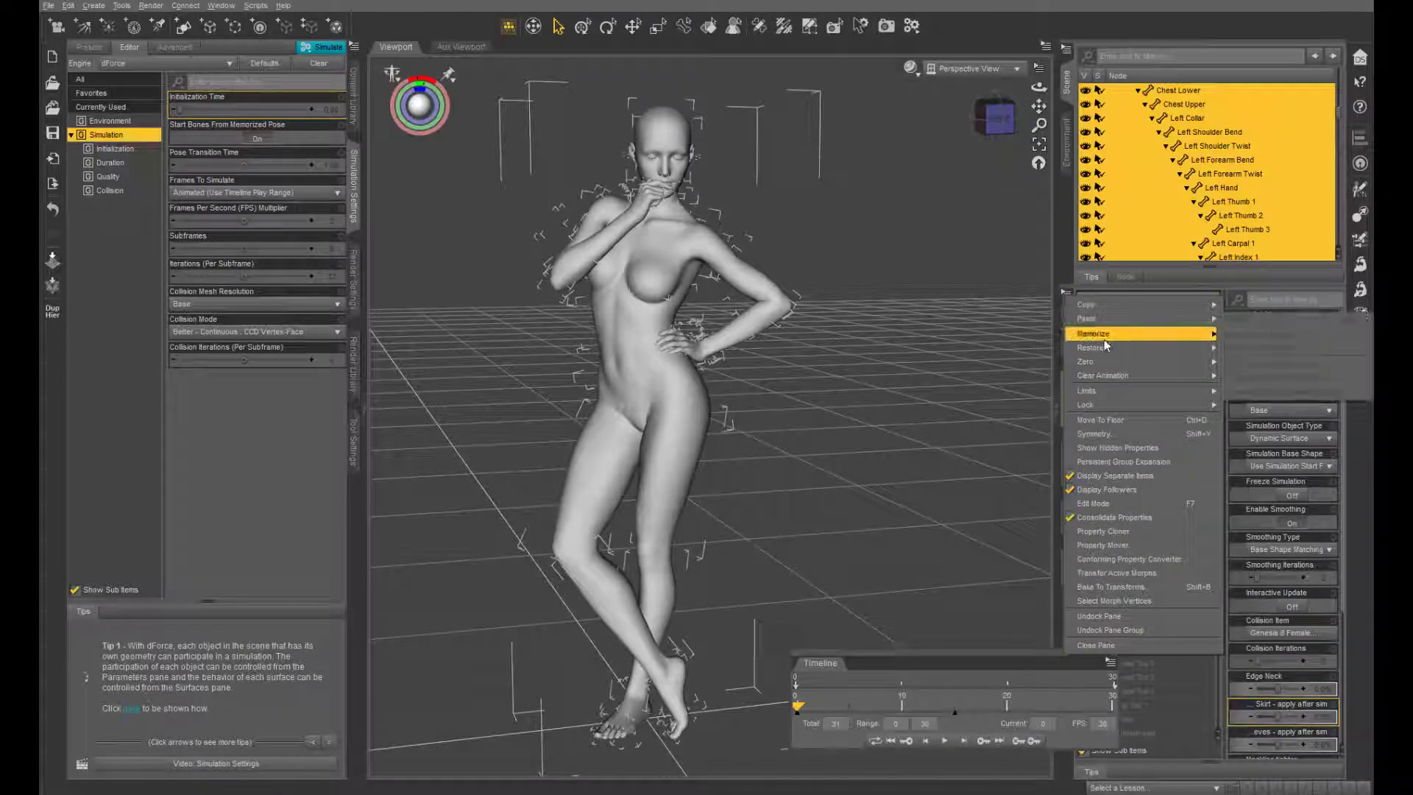
{"action": "mouse_move", "coordinate": [1110, 364]}
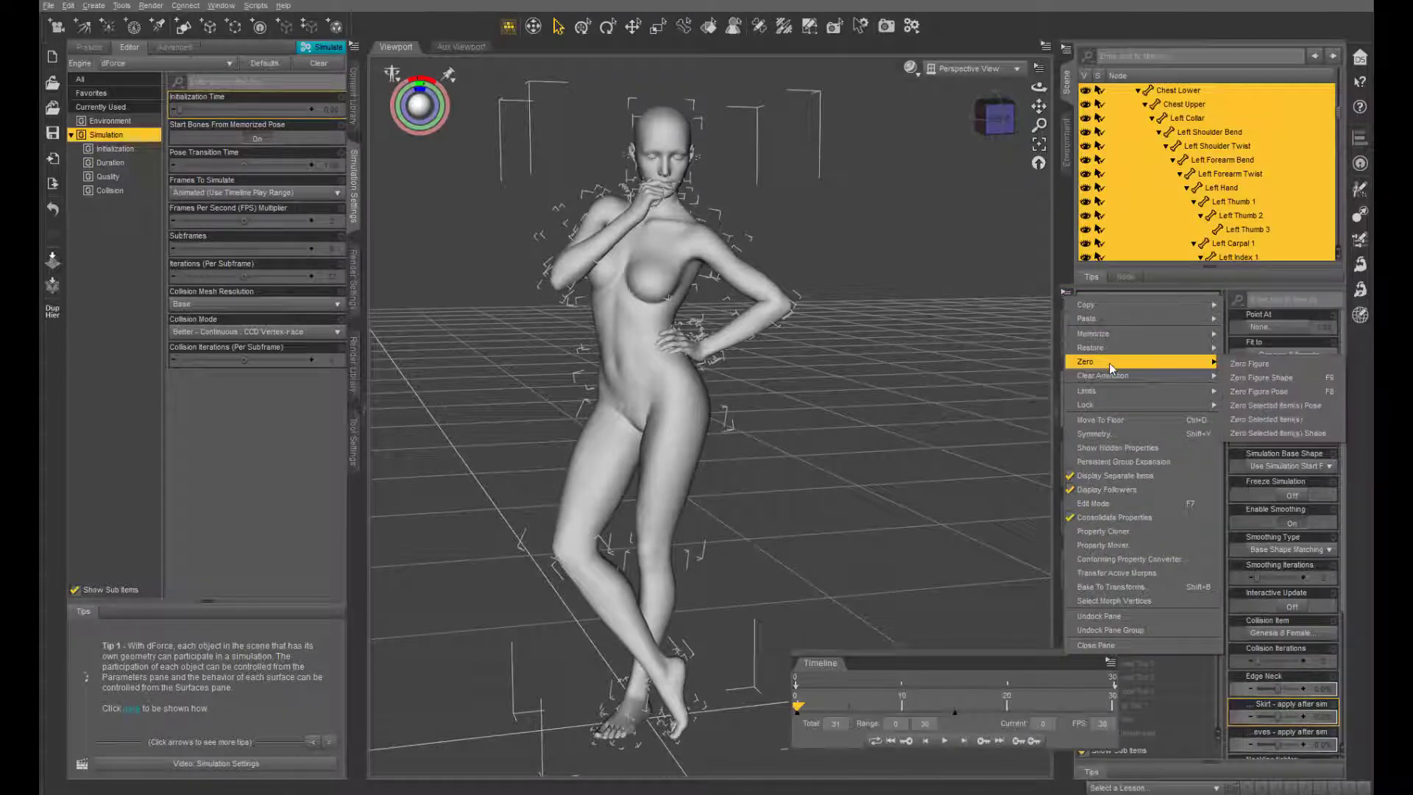
{"action": "left_click", "coordinate": [1257, 364]}
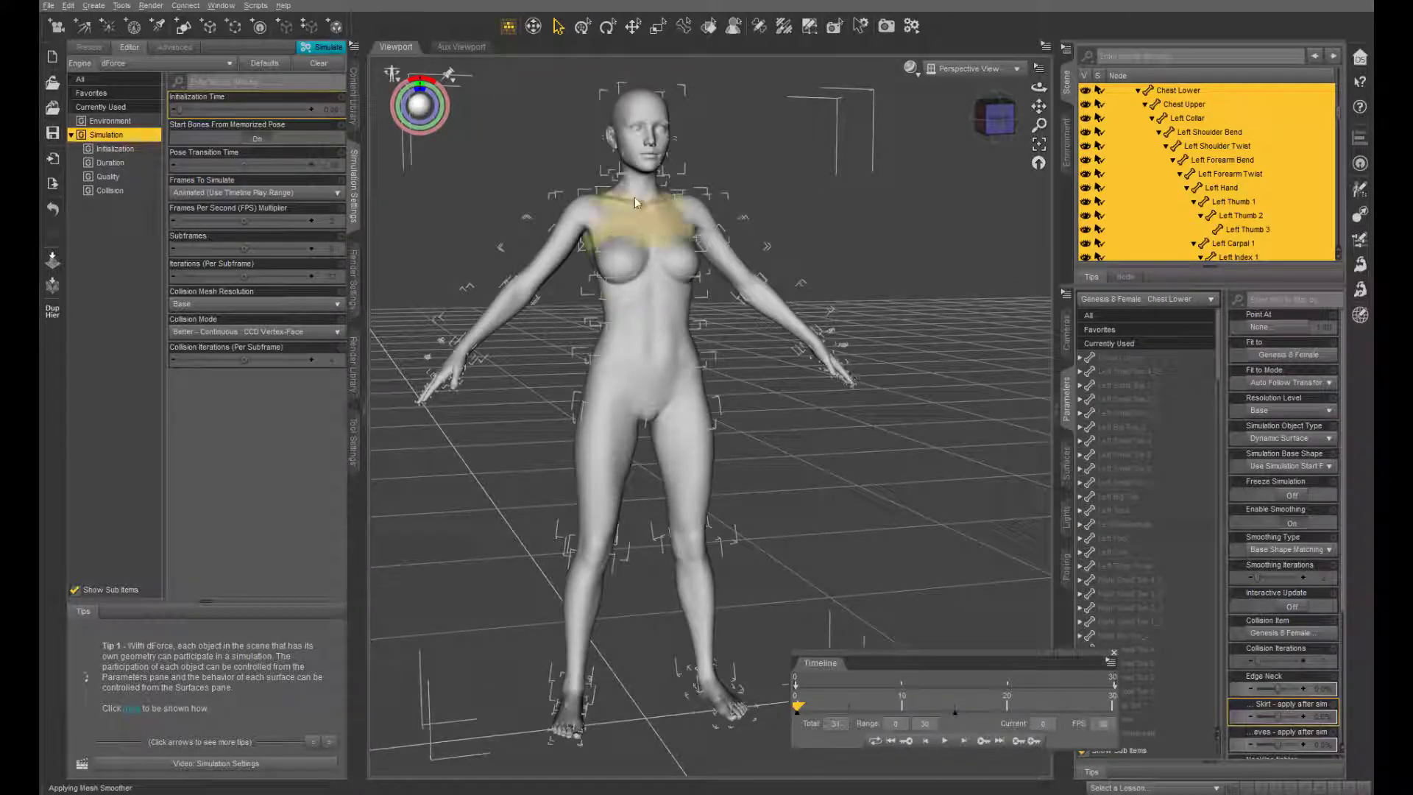
{"action": "scroll", "coordinate": [1225, 116], "scroll_direction": "up", "scroll_amount": 4}
{"action": "scroll", "coordinate": [1226, 119], "scroll_direction": "up", "scroll_amount": 8}
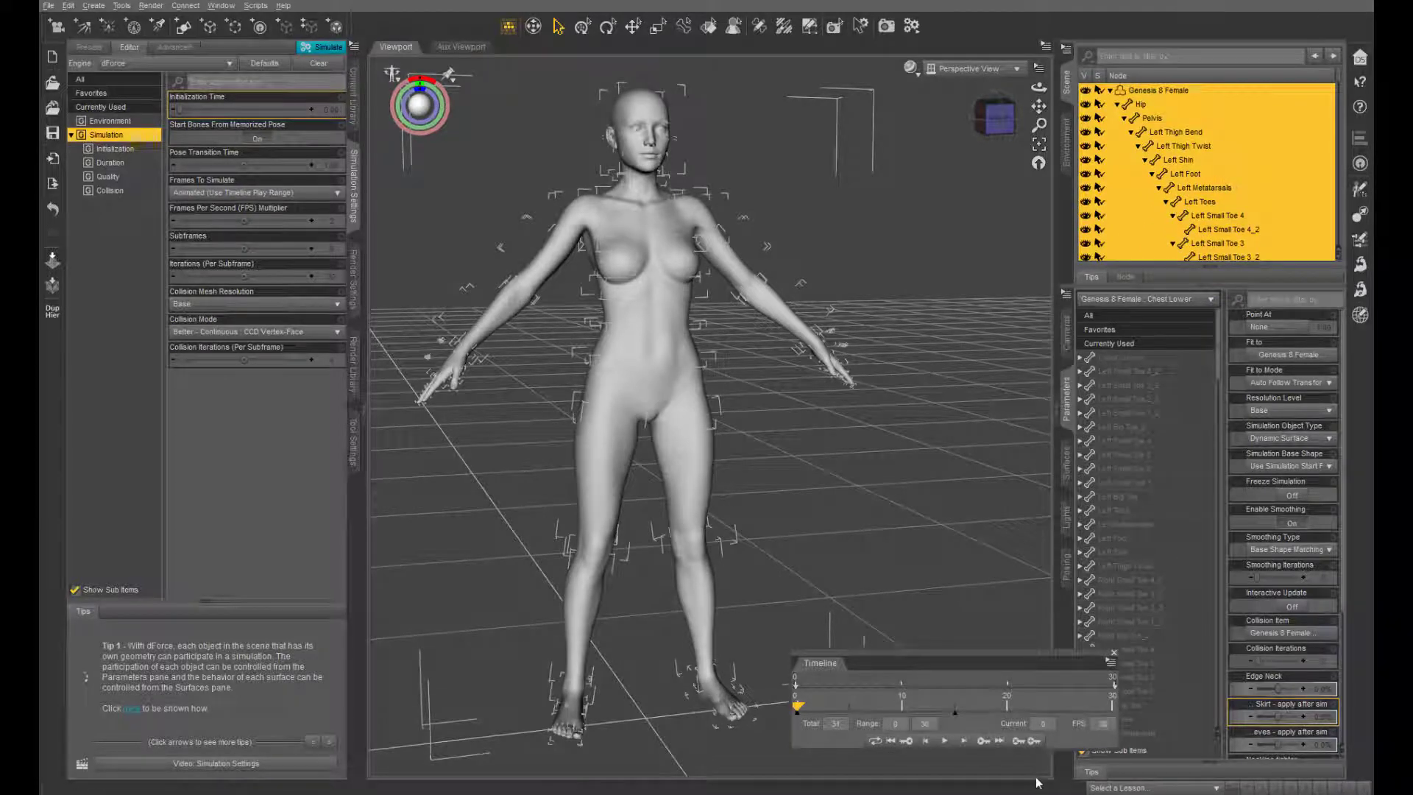
{"action": "left_click", "coordinate": [1110, 90]}
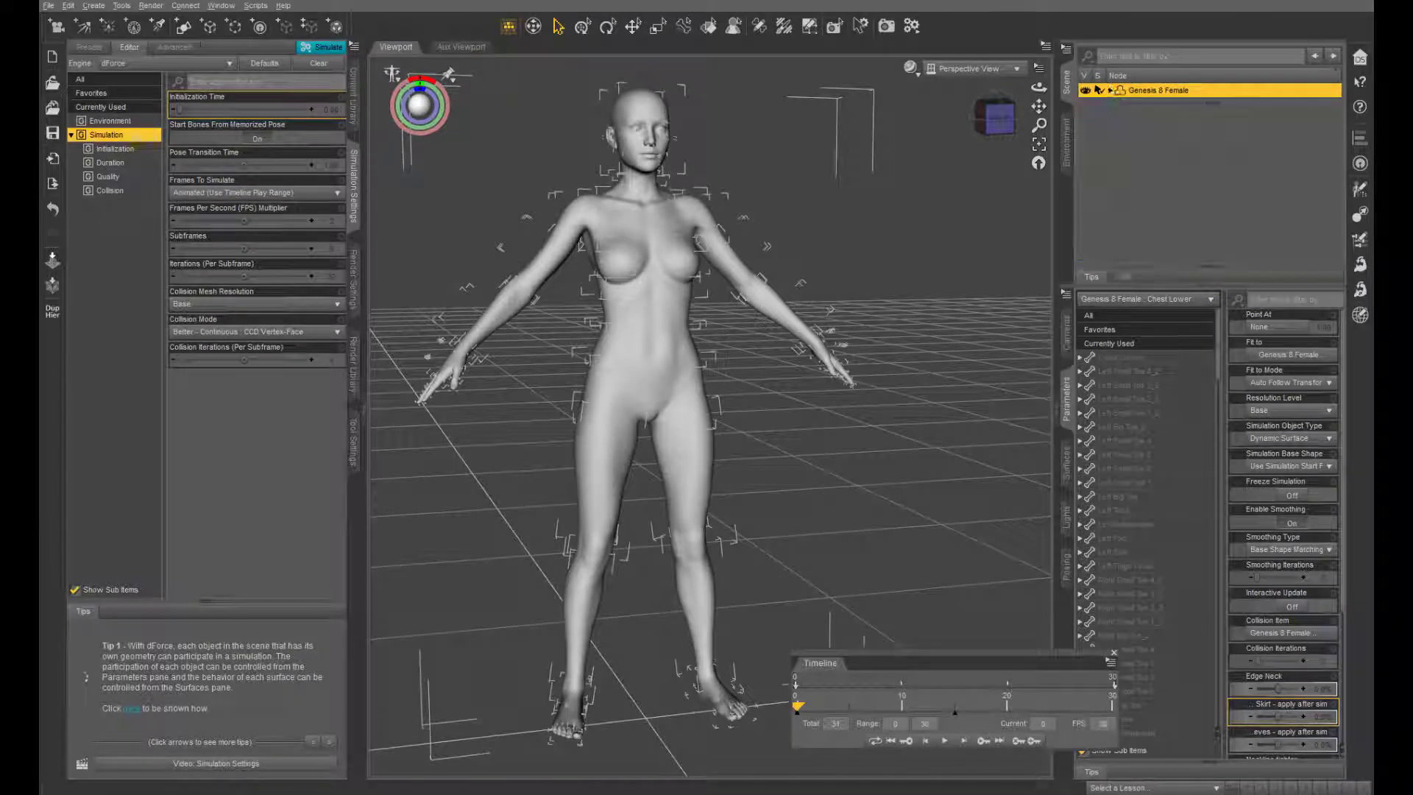
- Scrub the timeline between frames 0 and 15 to check the transition from zero pose to final pose, ending at frame 0
{"action": "left_click_drag", "start_coordinate": [799, 712], "coordinate": [955, 720]}
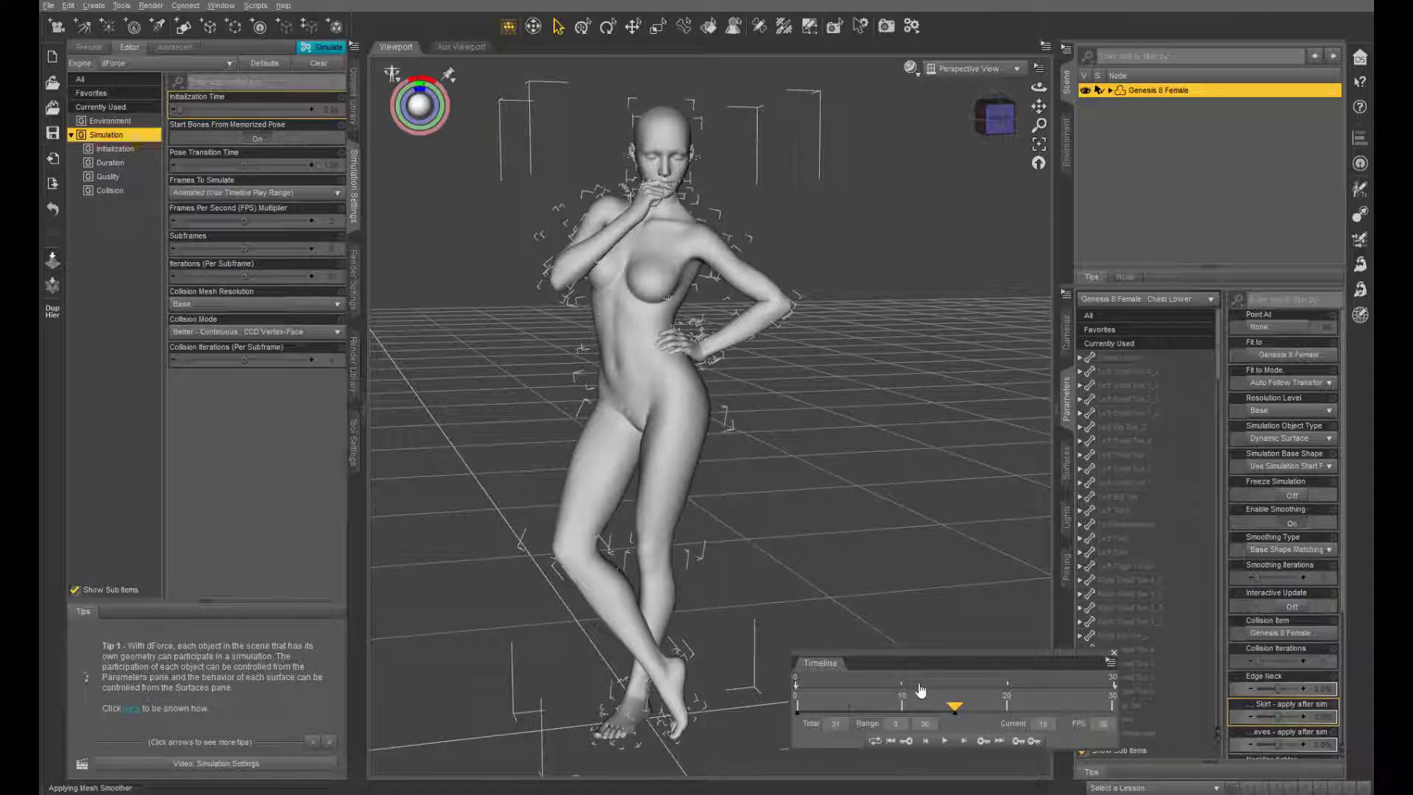
{"action": "left_click_drag", "start_coordinate": [956, 712], "coordinate": [799, 716]}
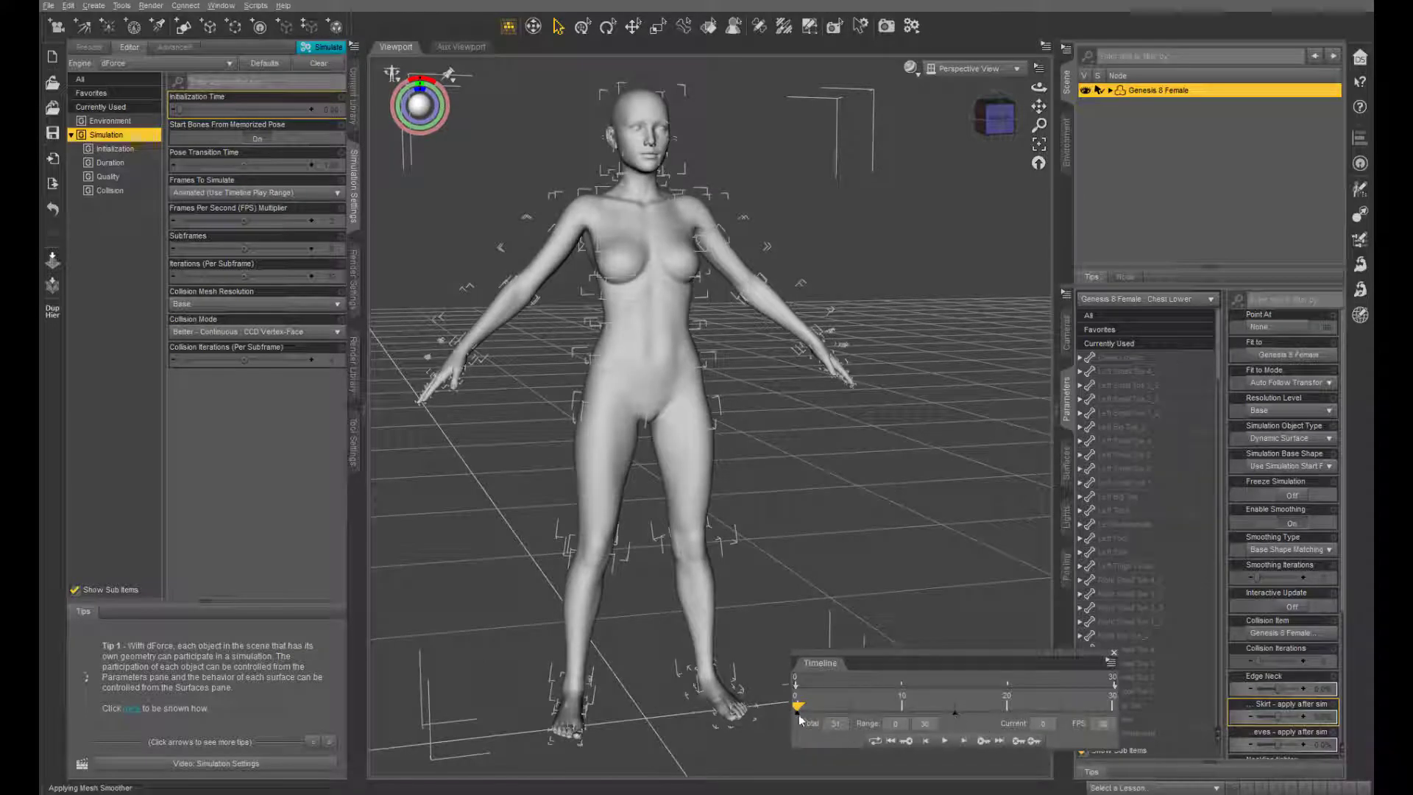
{"action": "left_click", "coordinate": [955, 714]}
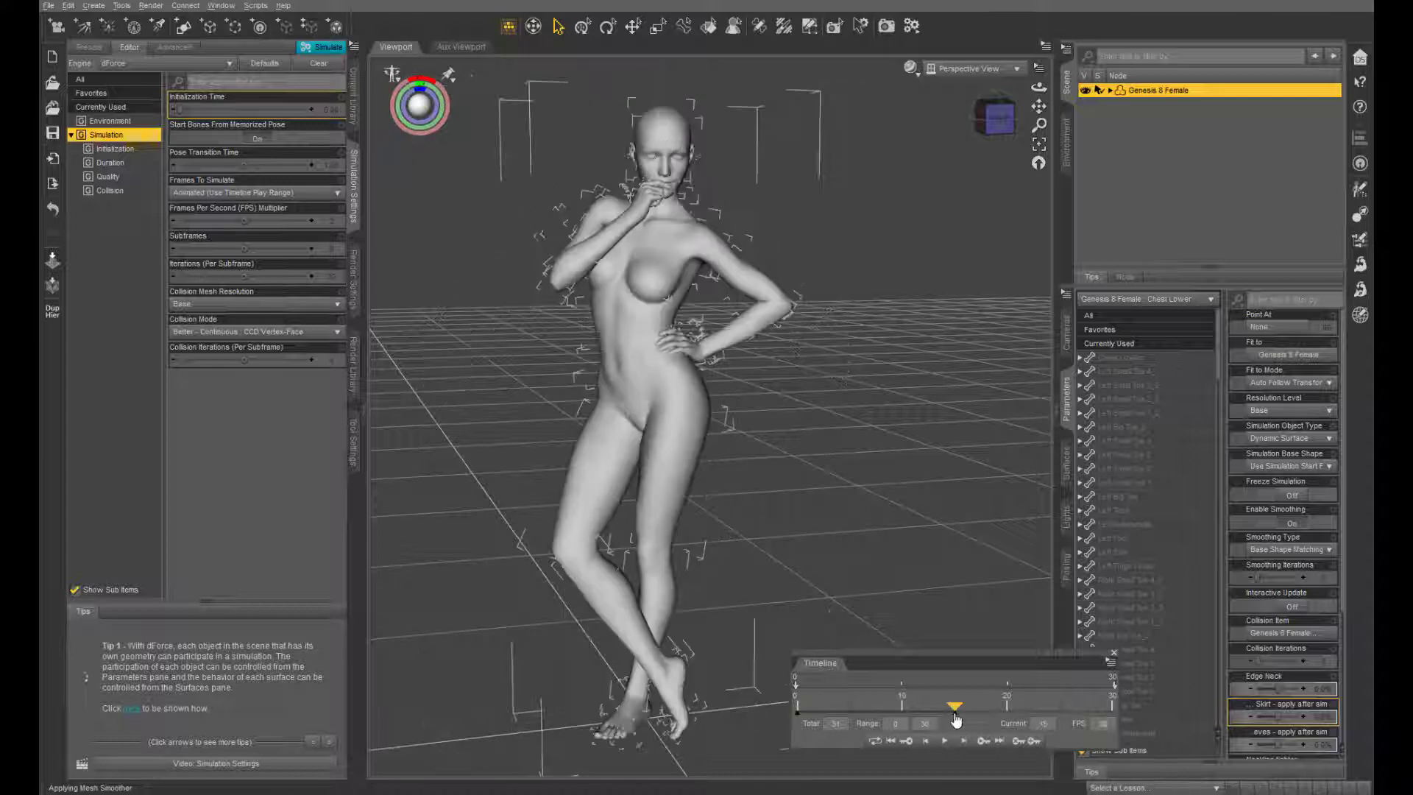
{"action": "left_click", "coordinate": [801, 714]}
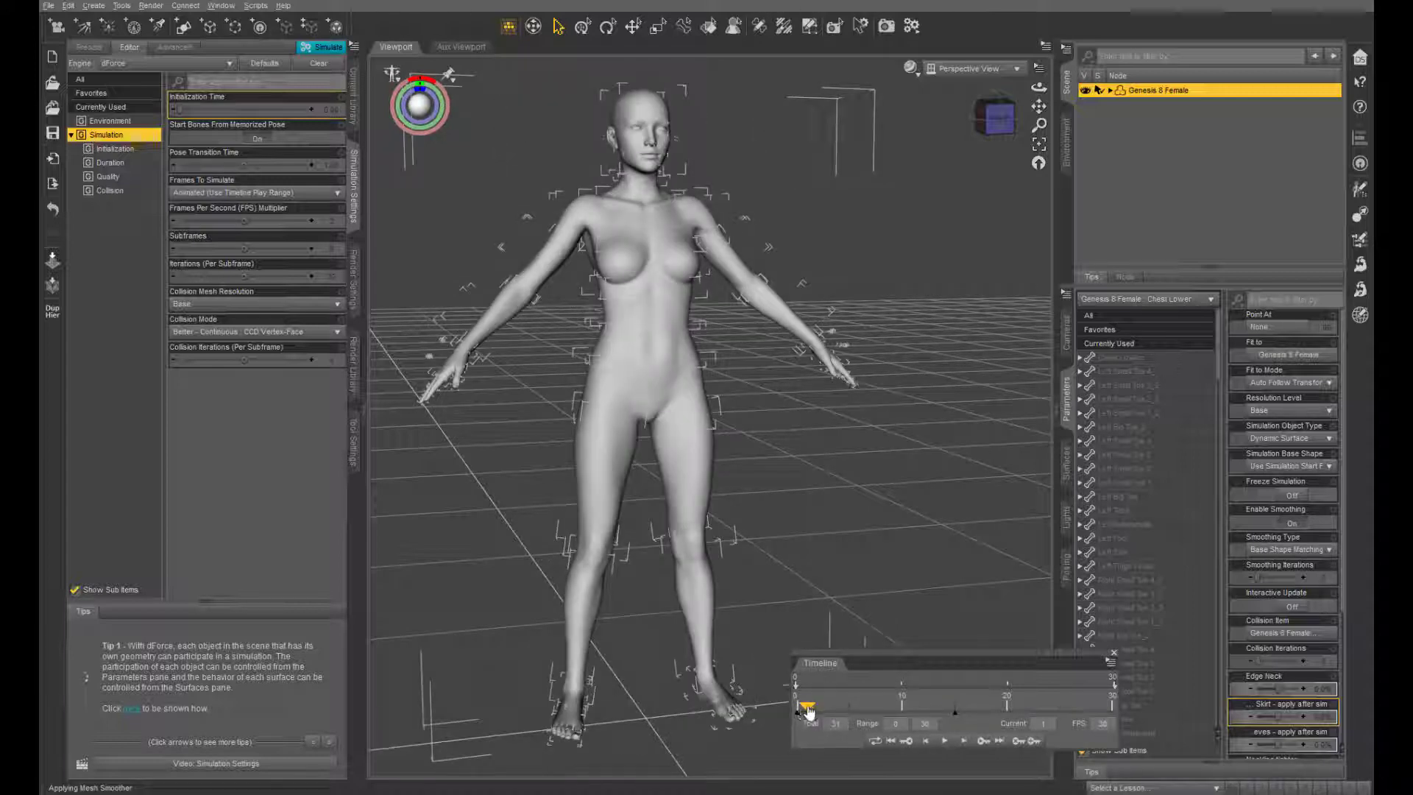
{"action": "left_click", "coordinate": [791, 714]}
{"action": "left_click_drag", "start_coordinate": [789, 715], "coordinate": [819, 692]}
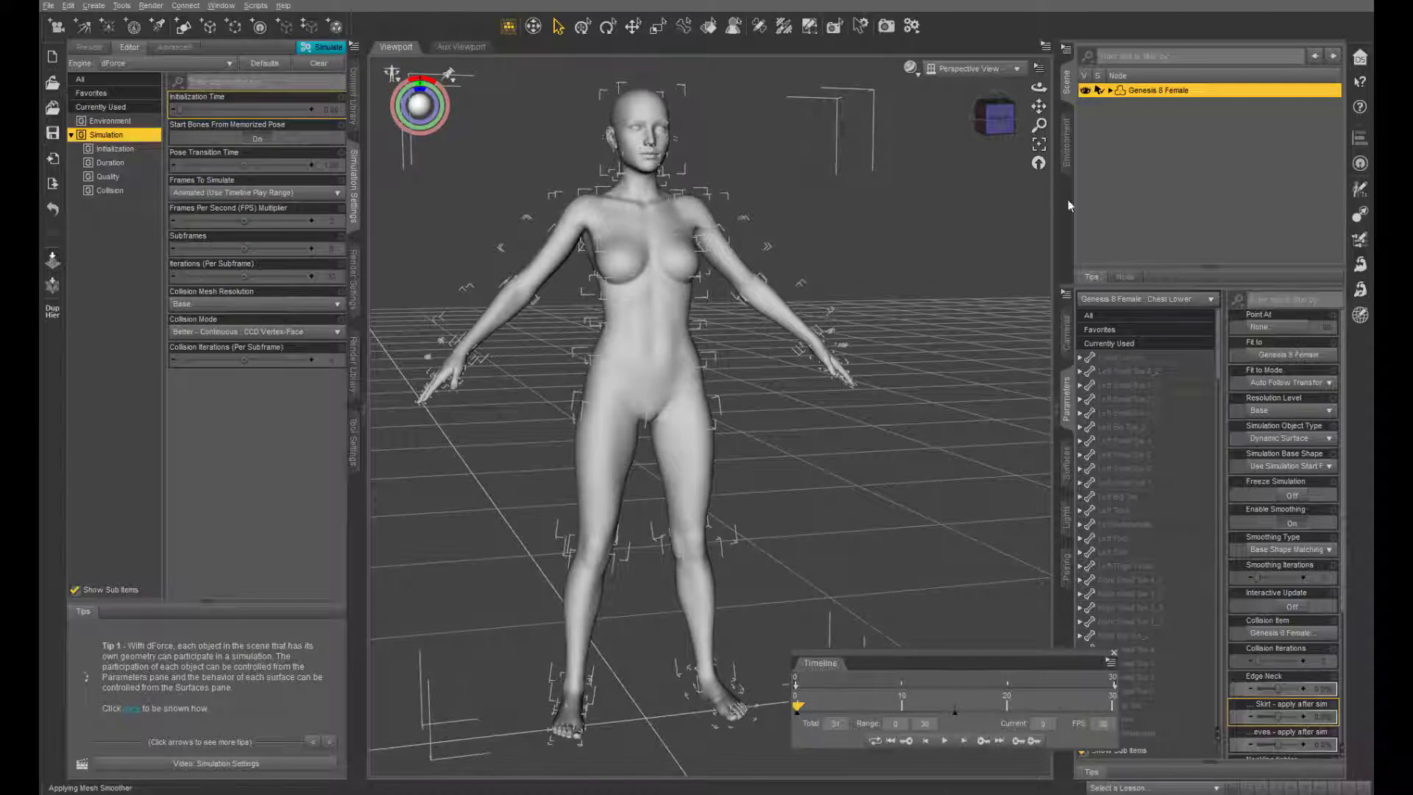
- Select the figure's left hand and examine its path toward the hip up close, moving the playhead from frame 0 through 6 to 11
{"action": "left_click", "coordinate": [883, 281]}
{"action": "left_click", "coordinate": [820, 343]}
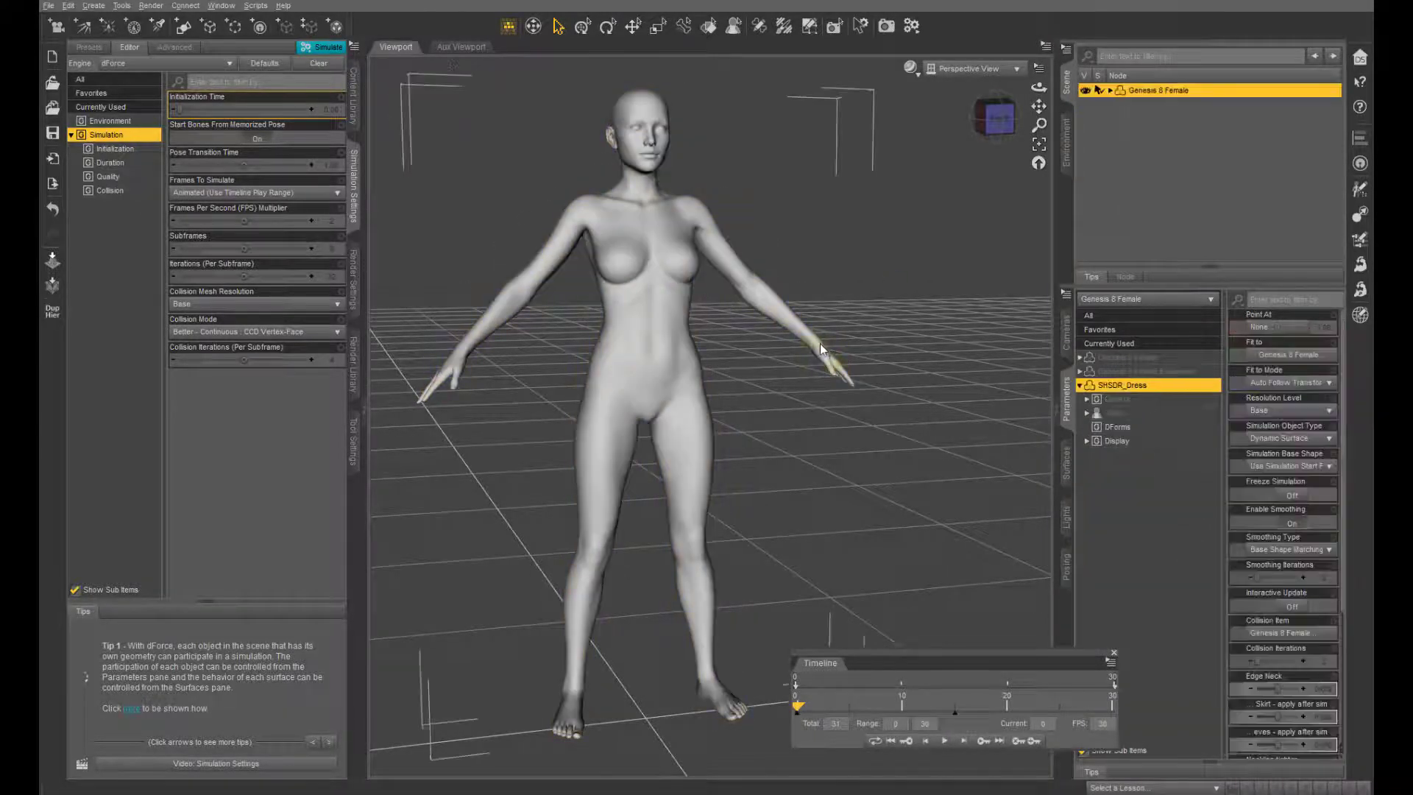
{"action": "left_click", "coordinate": [820, 342]}
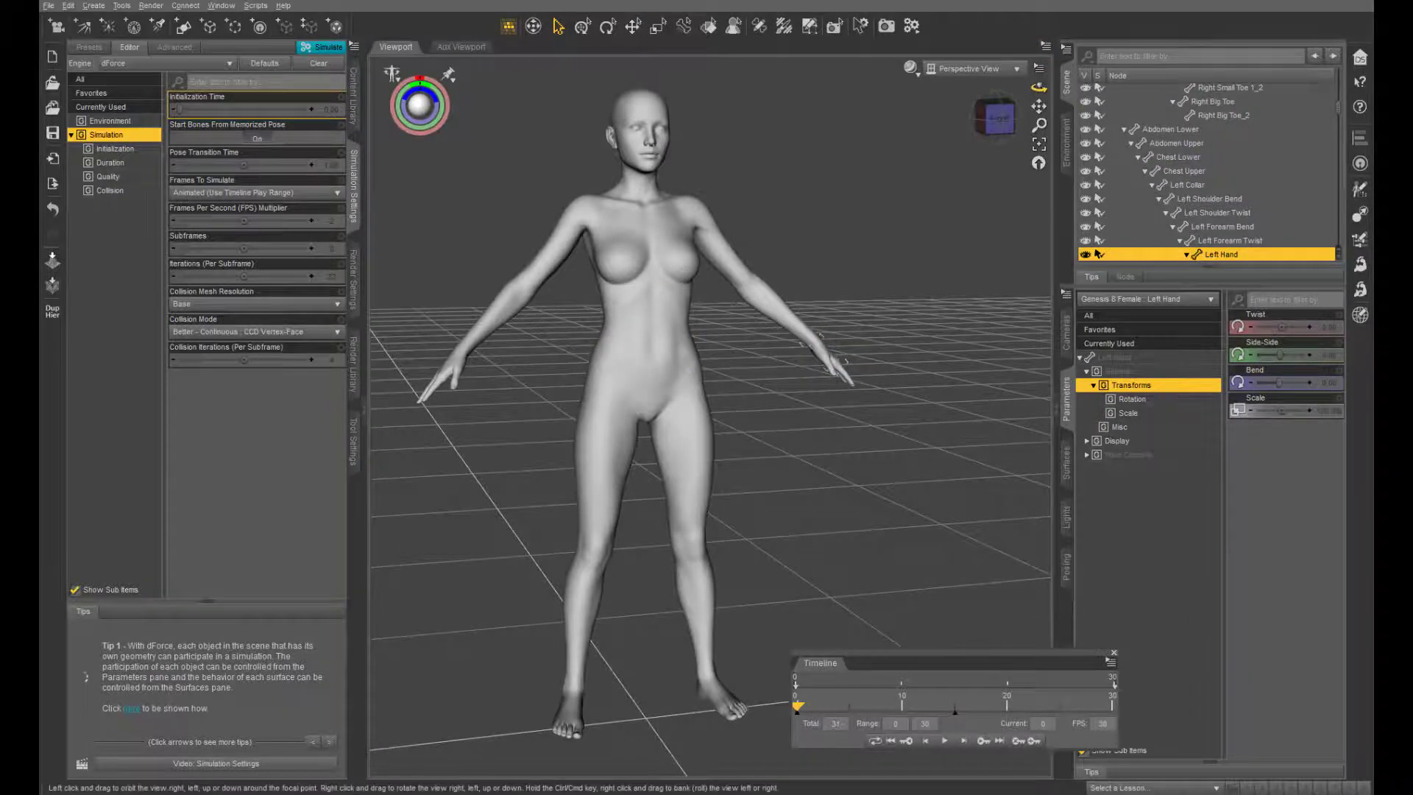
{"action": "left_click_drag", "start_coordinate": [1039, 87], "coordinate": [1003, 94]}
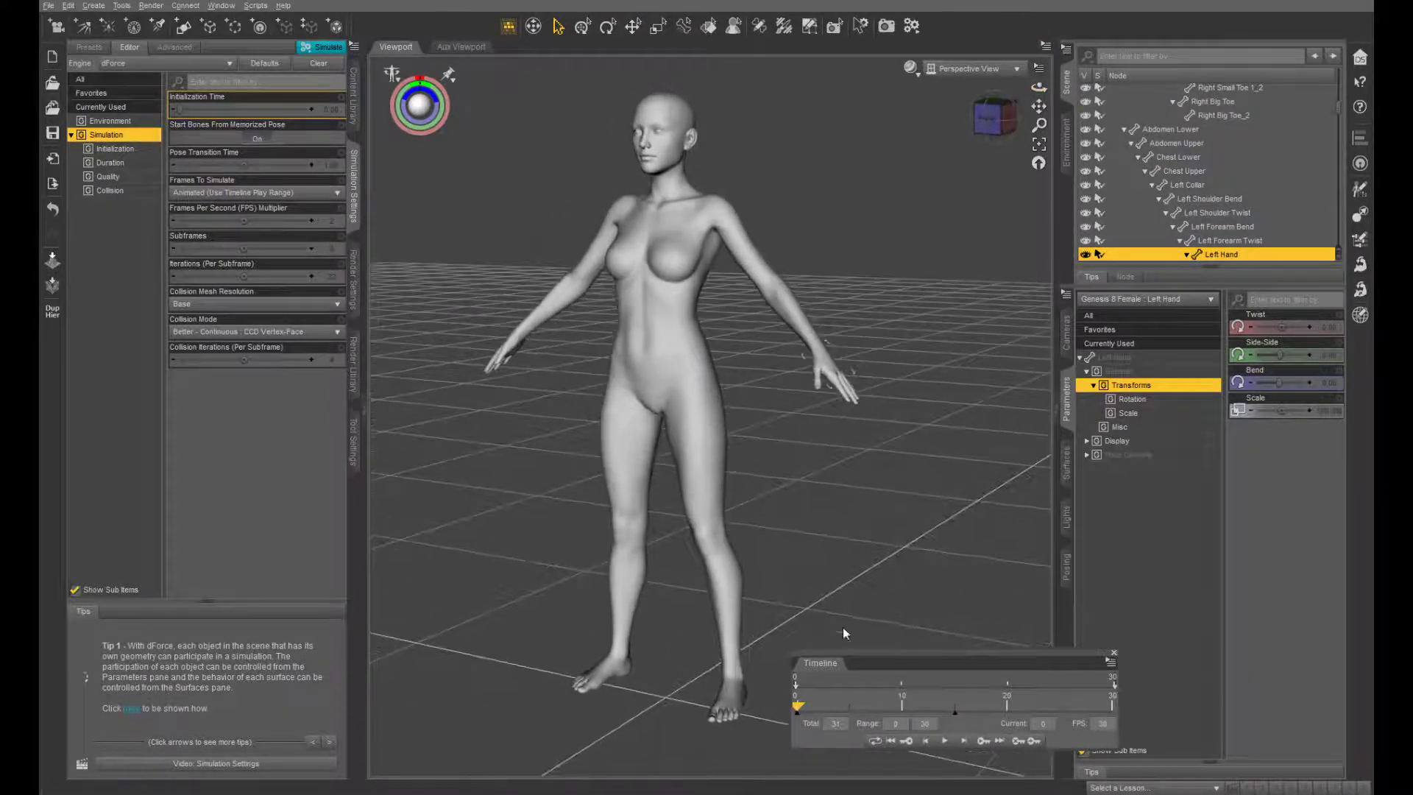
{"action": "scroll", "coordinate": [885, 347], "scroll_direction": "up", "scroll_amount": 6}
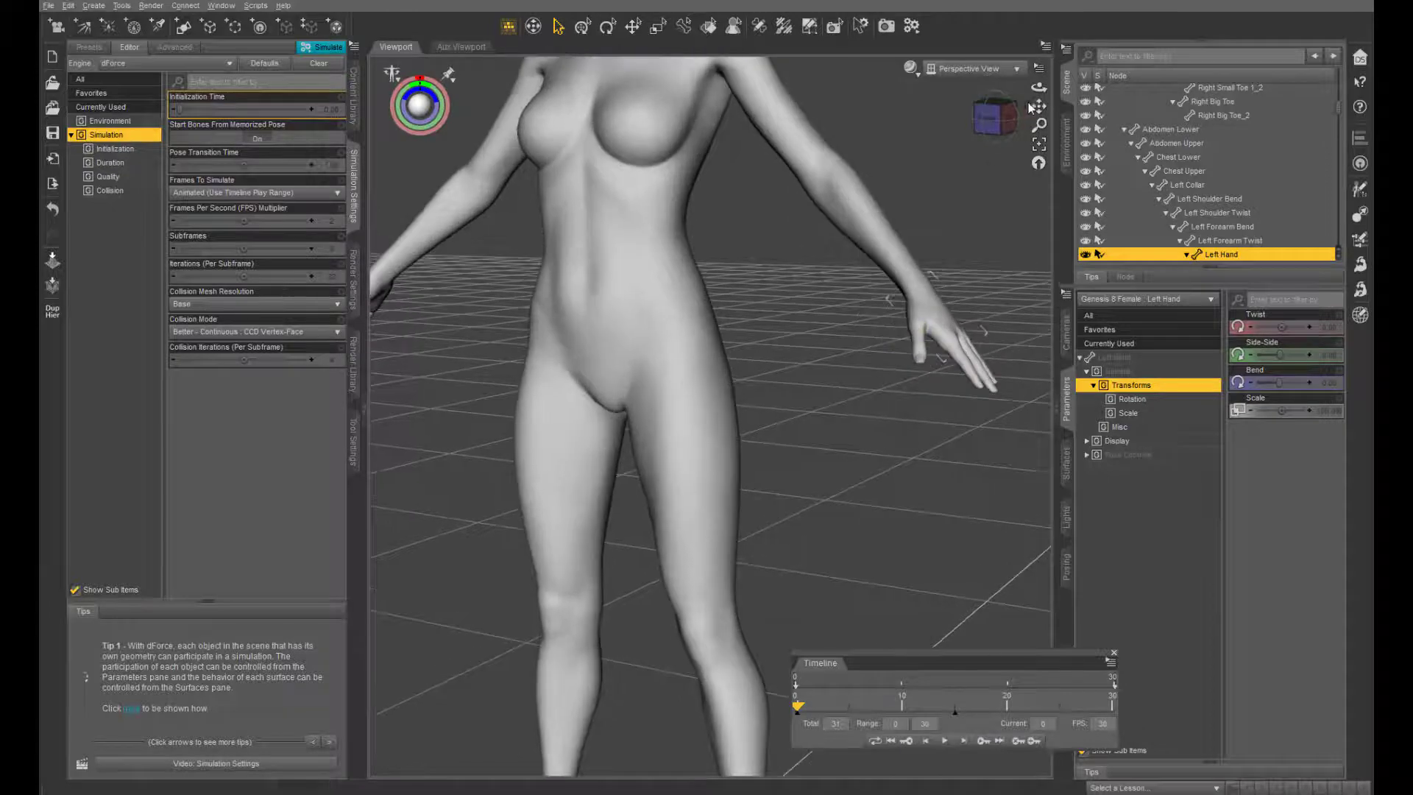
{"action": "left_click_drag", "start_coordinate": [1038, 106], "coordinate": [870, 223]}
{"action": "scroll", "coordinate": [870, 224], "scroll_direction": "up", "scroll_amount": 2}
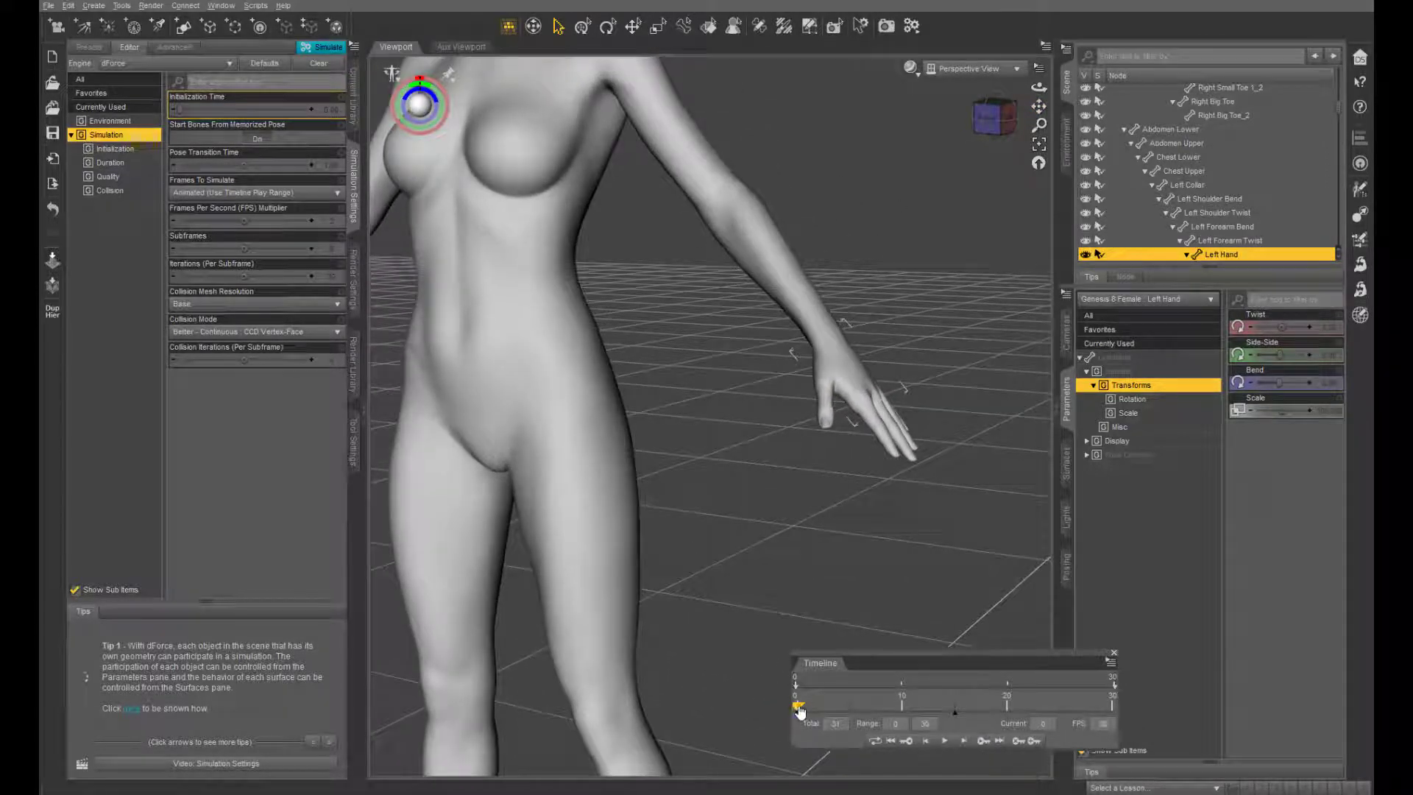
{"action": "left_click_drag", "start_coordinate": [798, 709], "coordinate": [856, 720]}
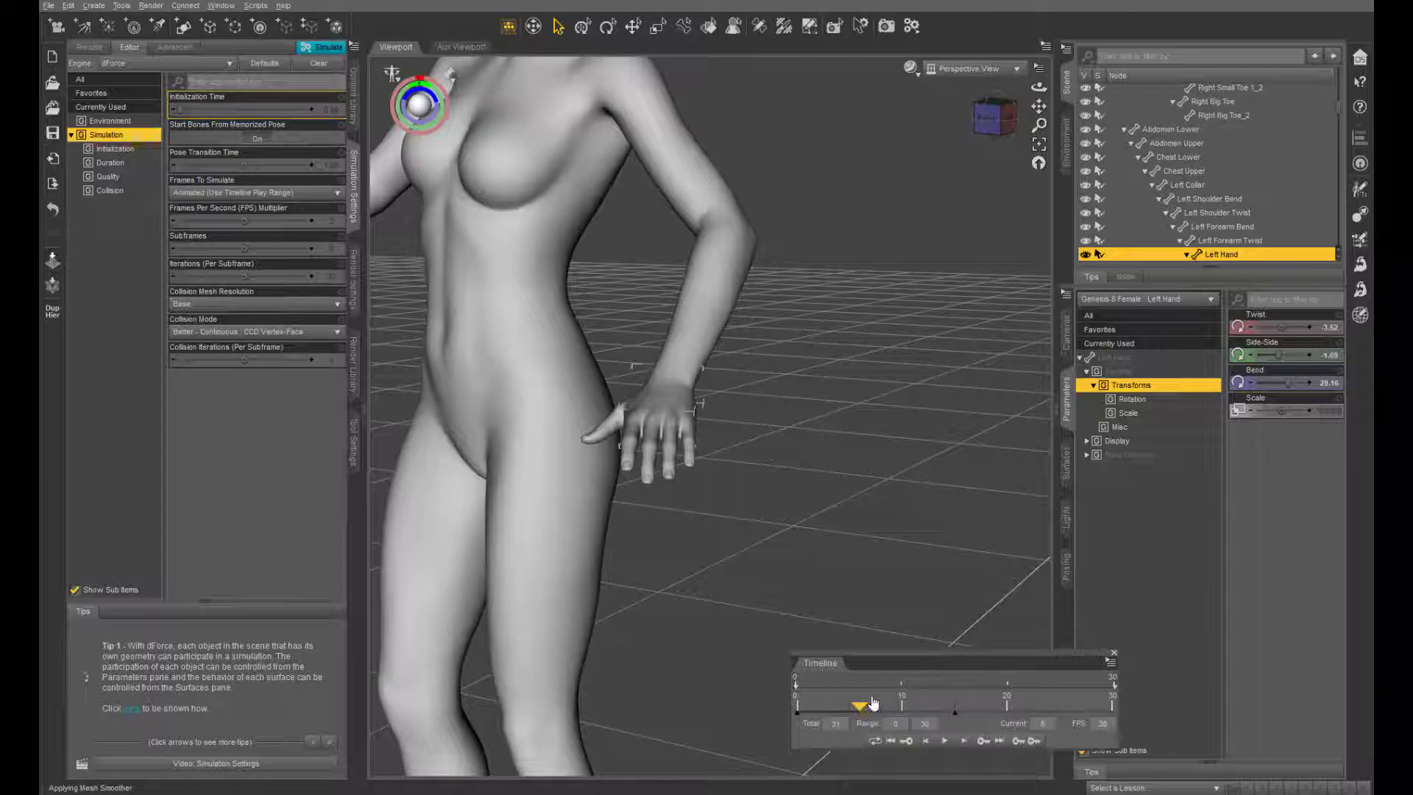
{"action": "left_click_drag", "start_coordinate": [1038, 87], "coordinate": [1104, 131]}
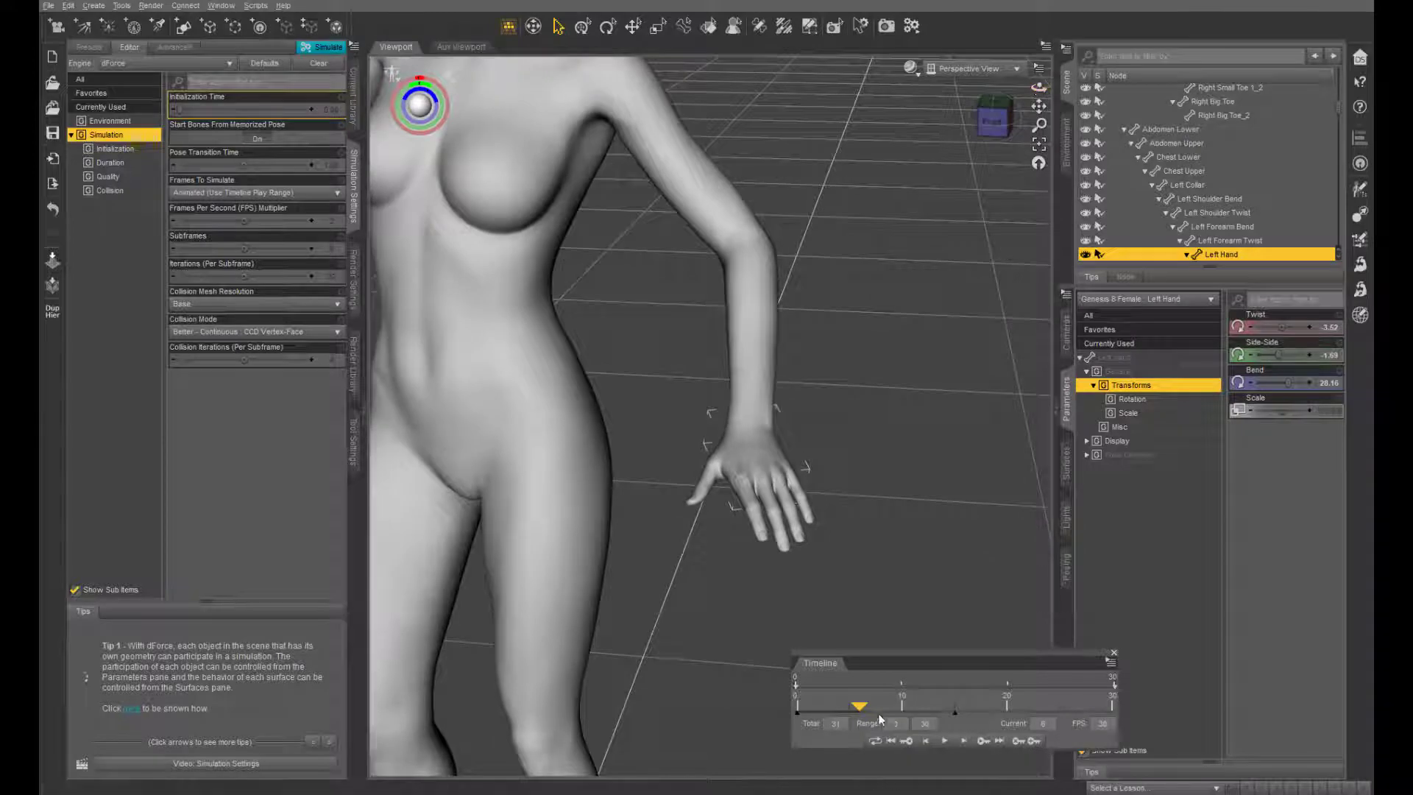
{"action": "left_click_drag", "start_coordinate": [862, 711], "coordinate": [912, 725]}
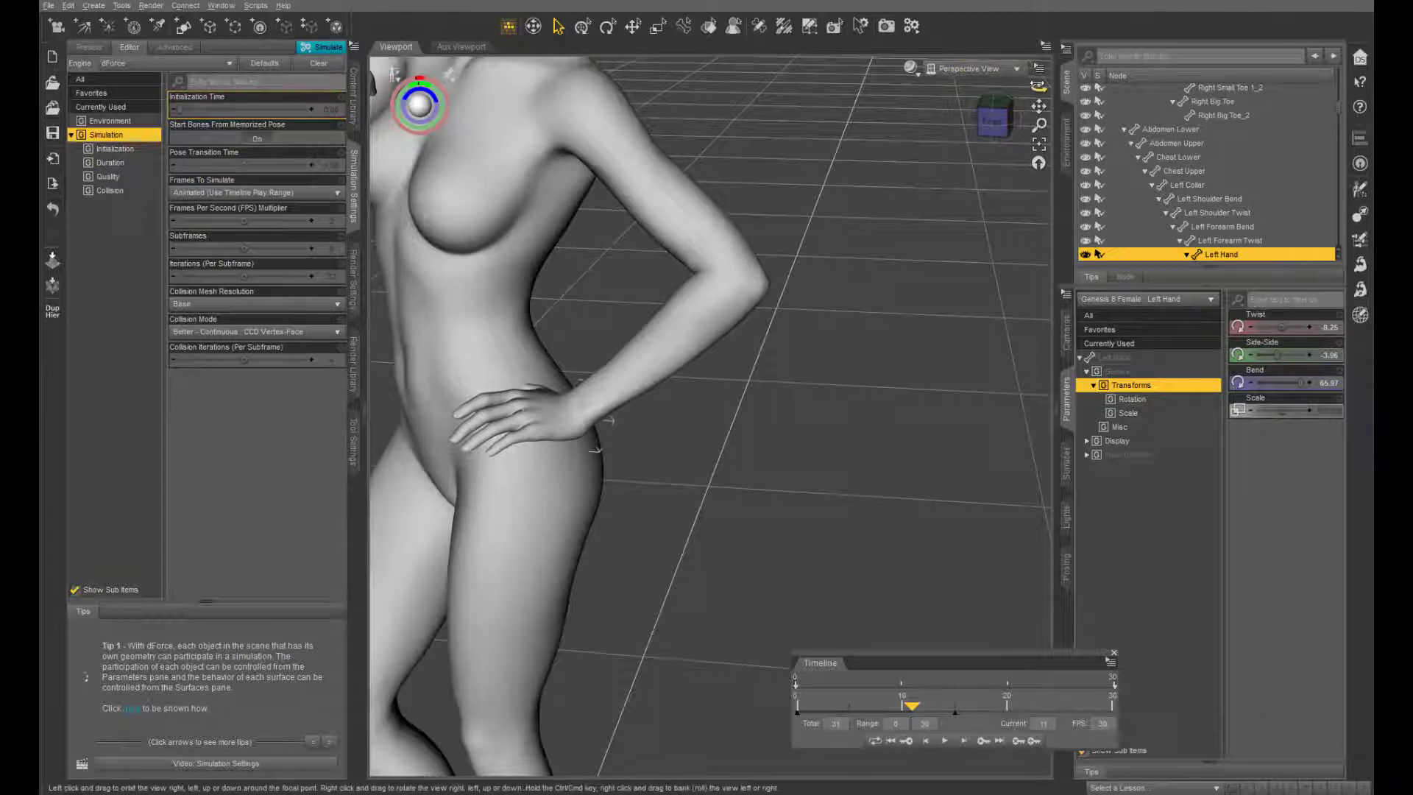
- Compare the left hand's position against the hip at frames 11 and 15, leaving the playhead at frame 11
{"action": "left_click_drag", "start_coordinate": [1039, 88], "coordinate": [1107, 98]}
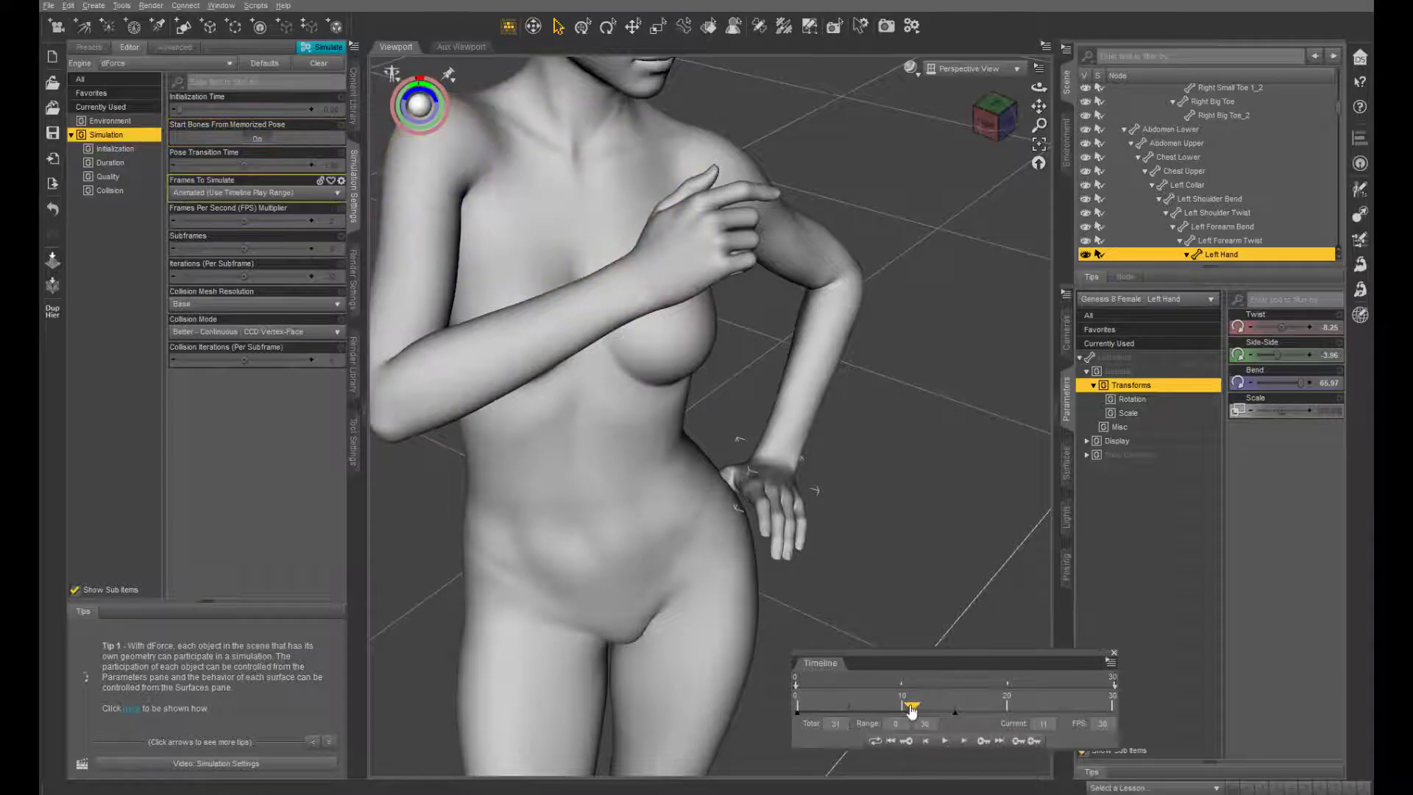
{"action": "left_click_drag", "start_coordinate": [913, 711], "coordinate": [955, 711]}
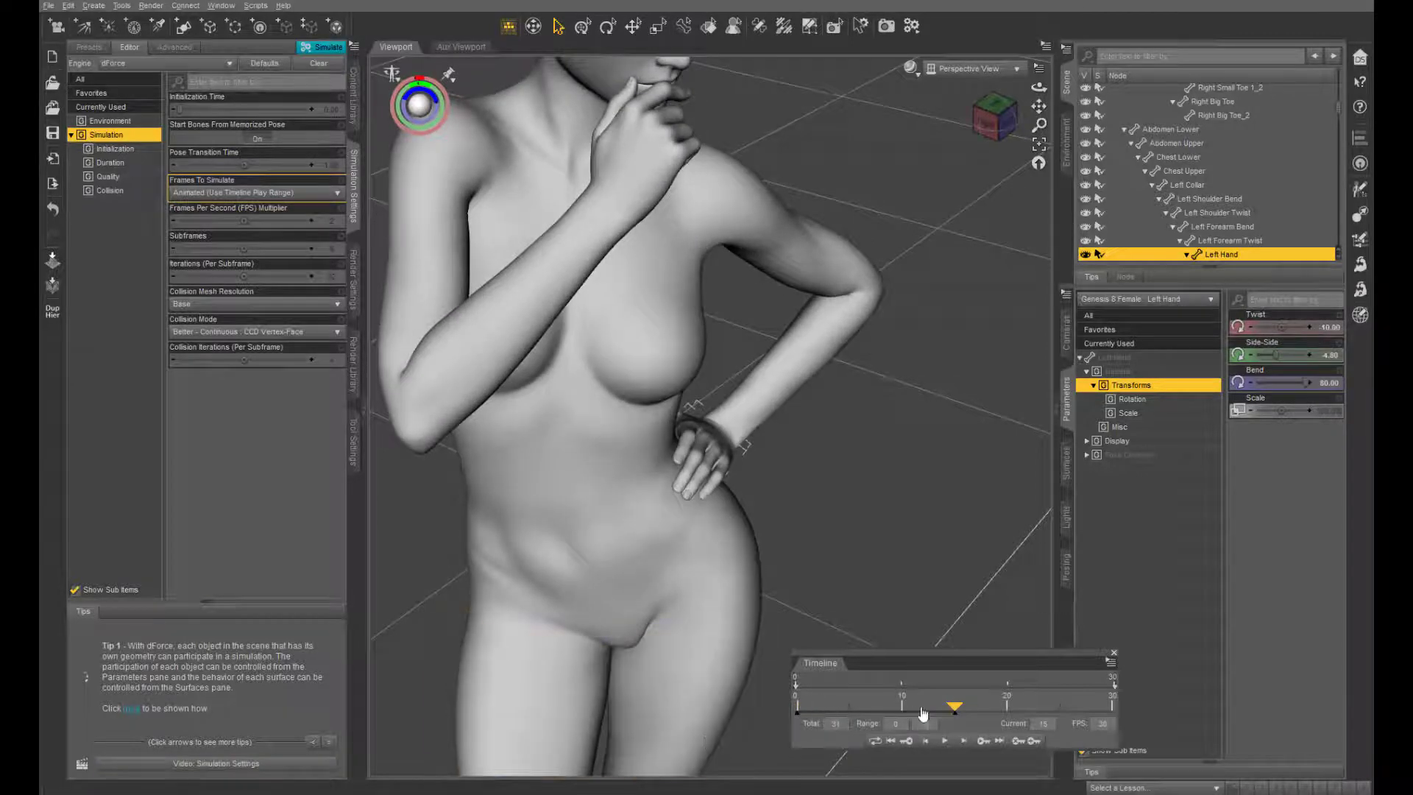
{"action": "left_click_drag", "start_coordinate": [951, 711], "coordinate": [913, 714]}
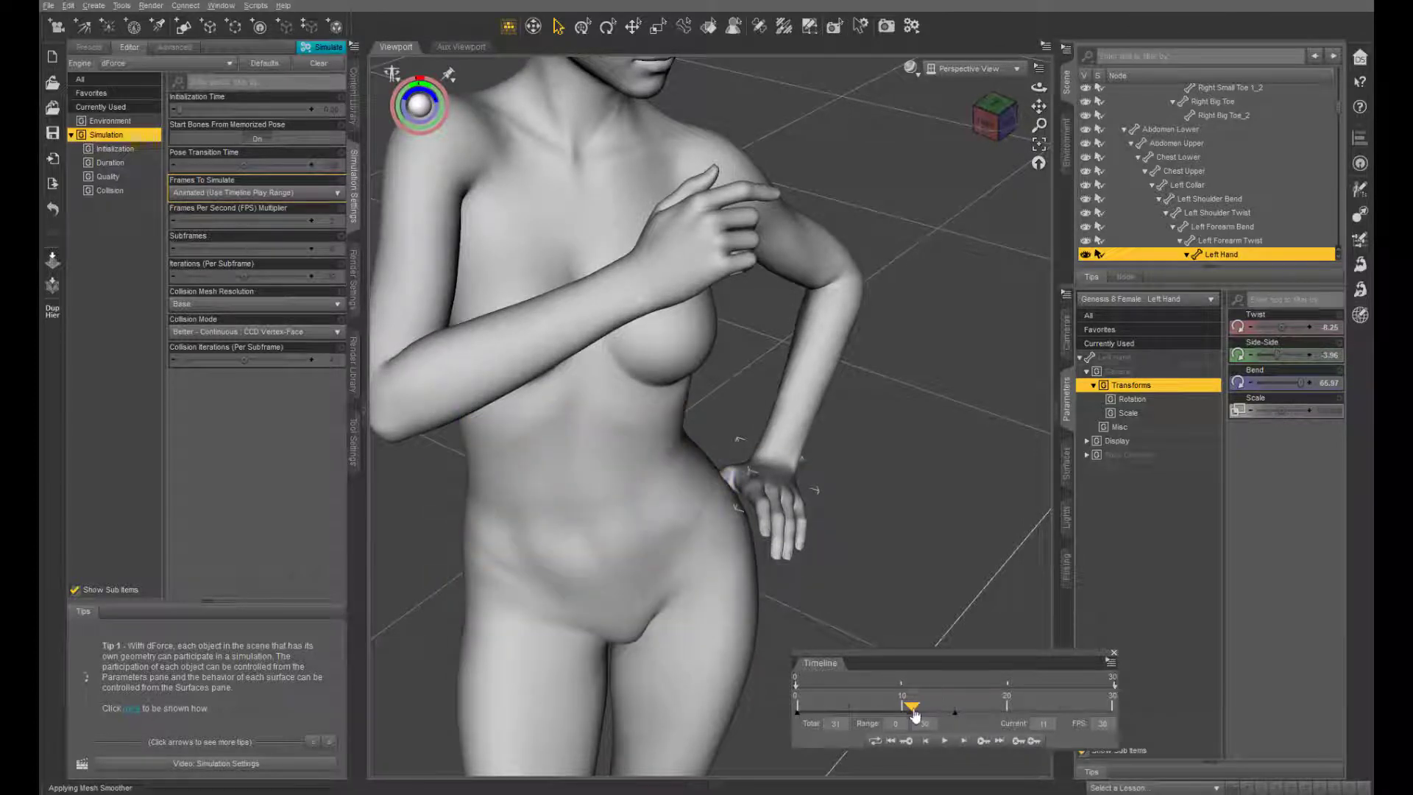
- Compare the left hand's clearance from the hip at frames 11 and 10, examining it from the front and from above
{"action": "mouse_move", "coordinate": [917, 716]}
{"action": "left_mouse_down"}
{"action": "mouse_move", "coordinate": [900, 713]}
{"action": "mouse_move", "coordinate": [912, 713]}
{"action": "left_mouse_up"}
{"action": "left_click_drag", "start_coordinate": [1038, 88], "coordinate": [970, 165]}
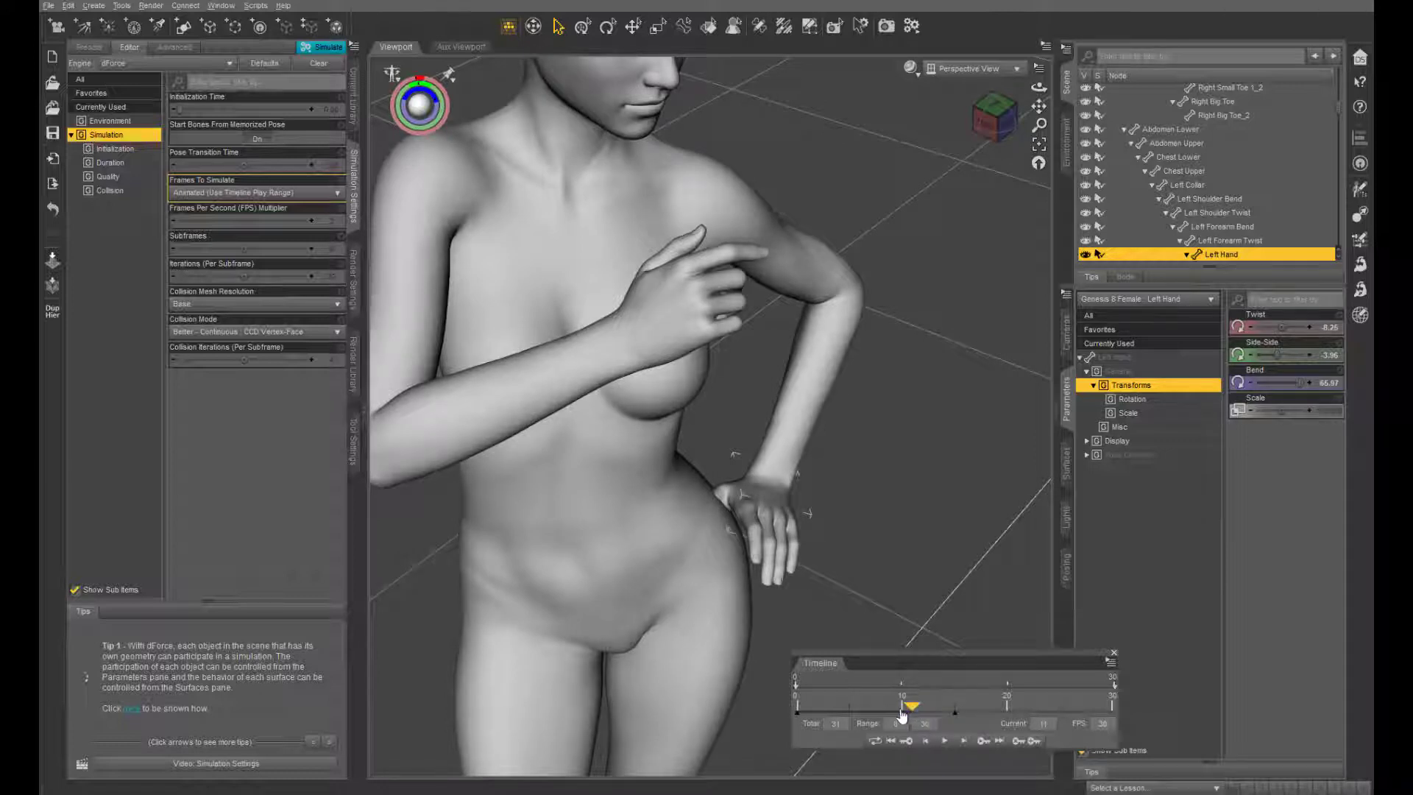
{"action": "left_click", "coordinate": [902, 707]}
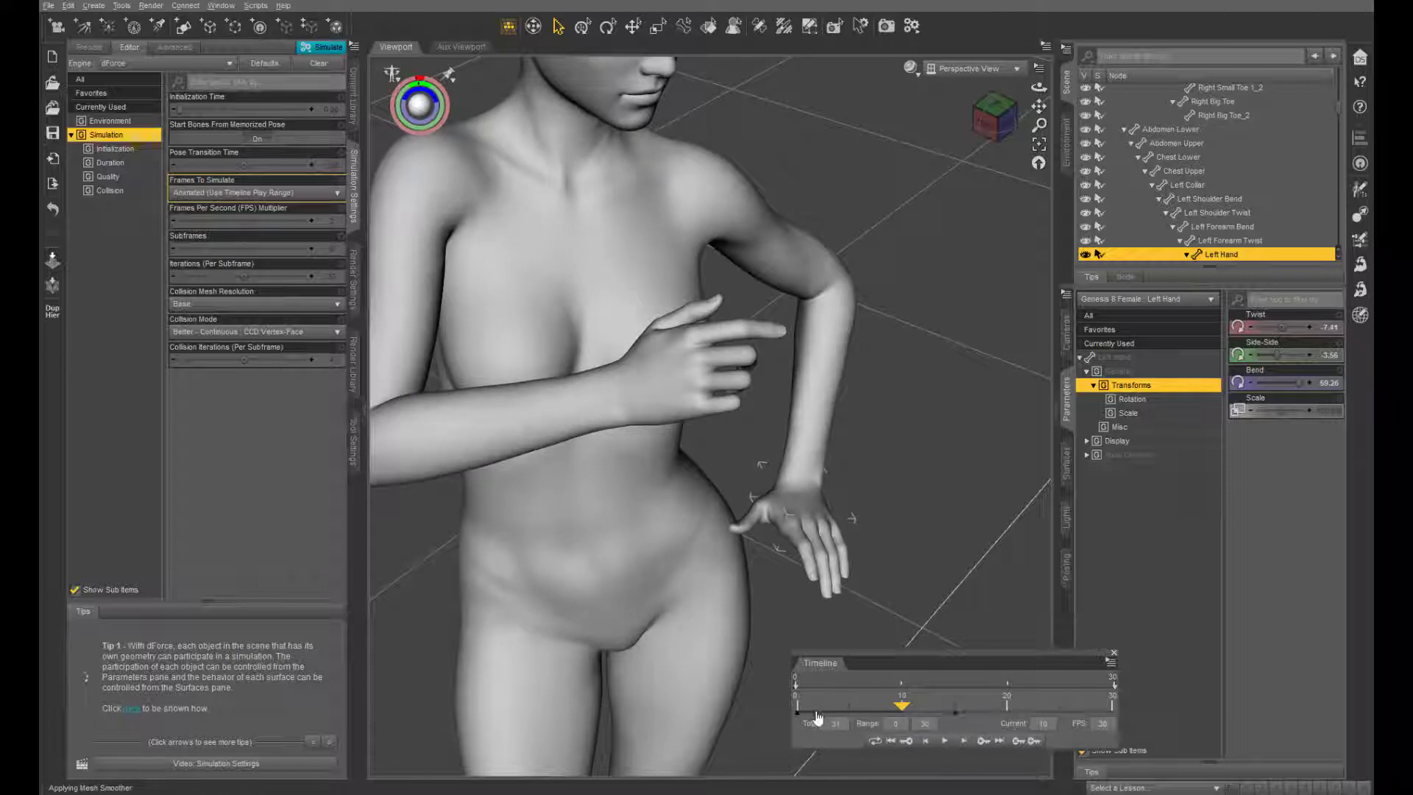
{"action": "mouse_move", "coordinate": [906, 708]}
{"action": "left_mouse_down"}
{"action": "mouse_move", "coordinate": [958, 718]}
{"action": "mouse_move", "coordinate": [901, 716]}
{"action": "left_mouse_up"}
{"action": "left_click_drag", "start_coordinate": [1038, 87], "coordinate": [988, 105]}
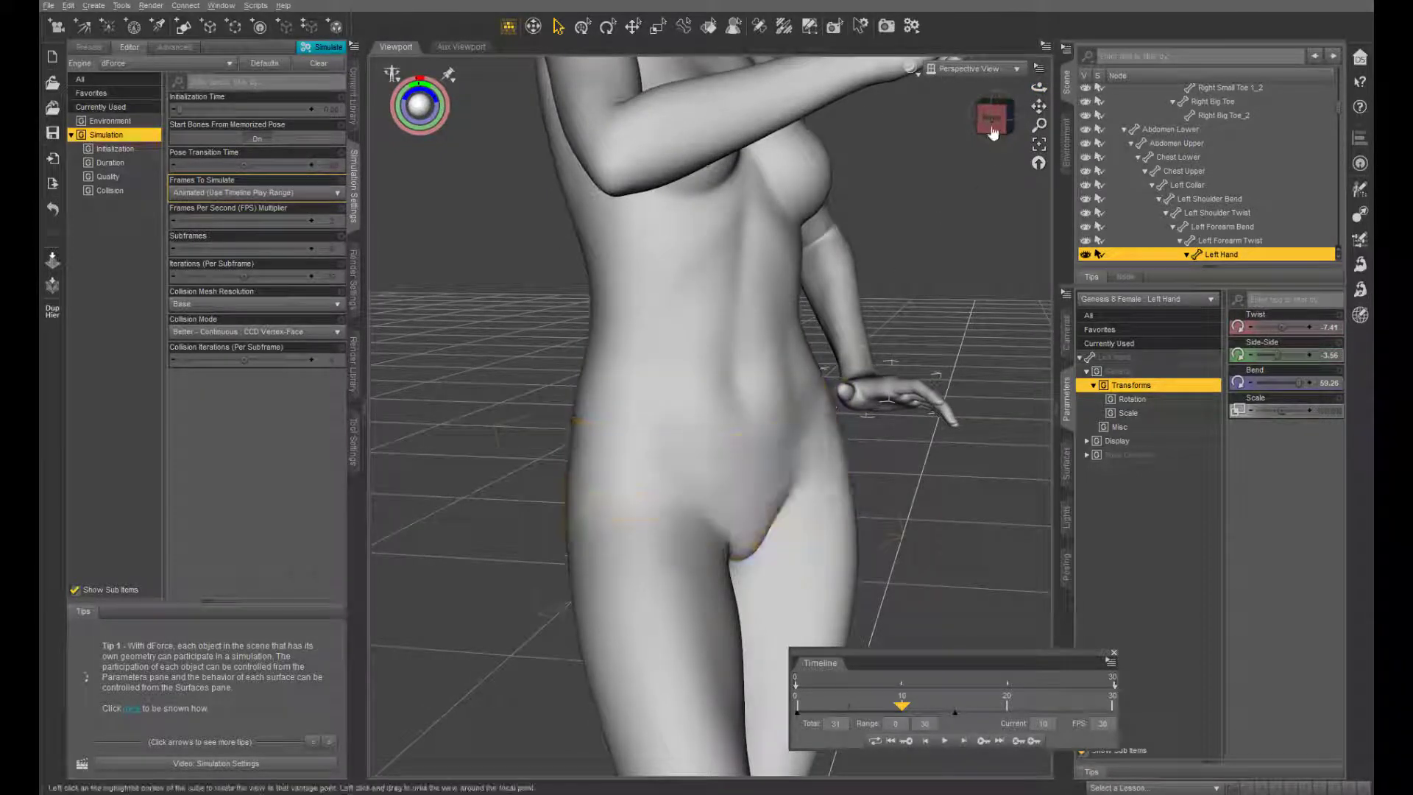
{"action": "left_click_drag", "start_coordinate": [1038, 87], "coordinate": [1035, 151]}
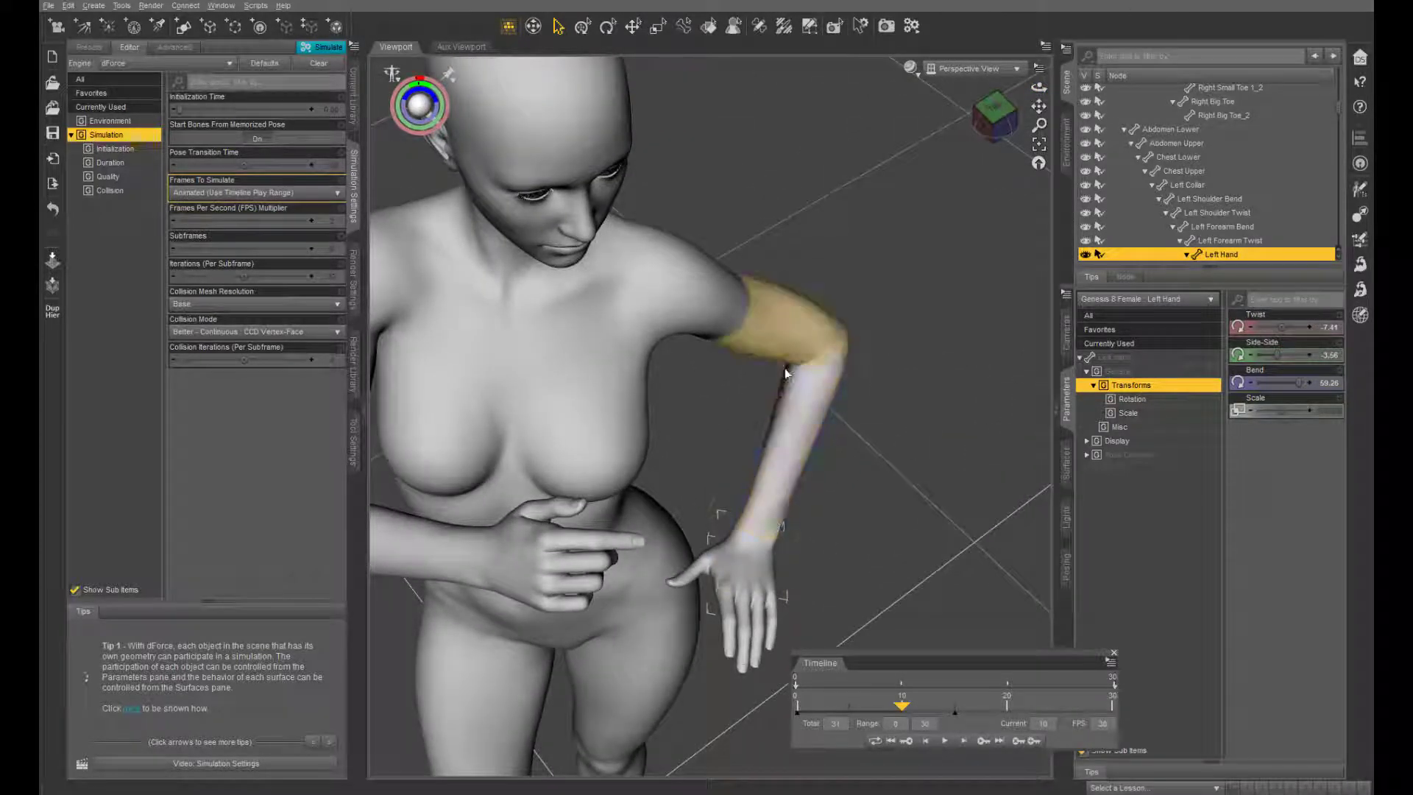
- At frame 10, turn off the limits on Left Thumb 1's Bend and bend the thumb away from the hip to about -91
{"action": "left_click", "coordinate": [714, 557]}
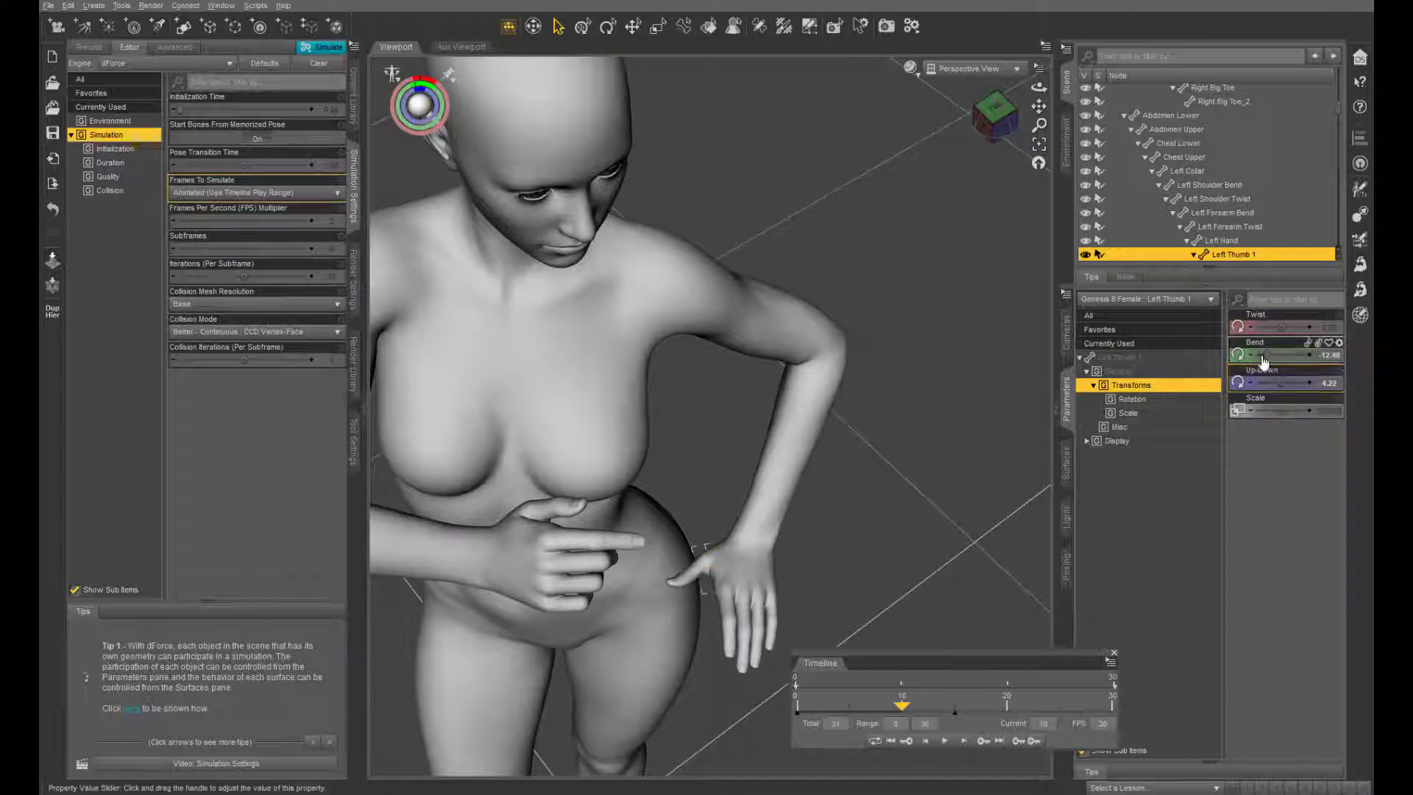
{"action": "left_click_drag", "start_coordinate": [1266, 355], "coordinate": [1256, 357]}
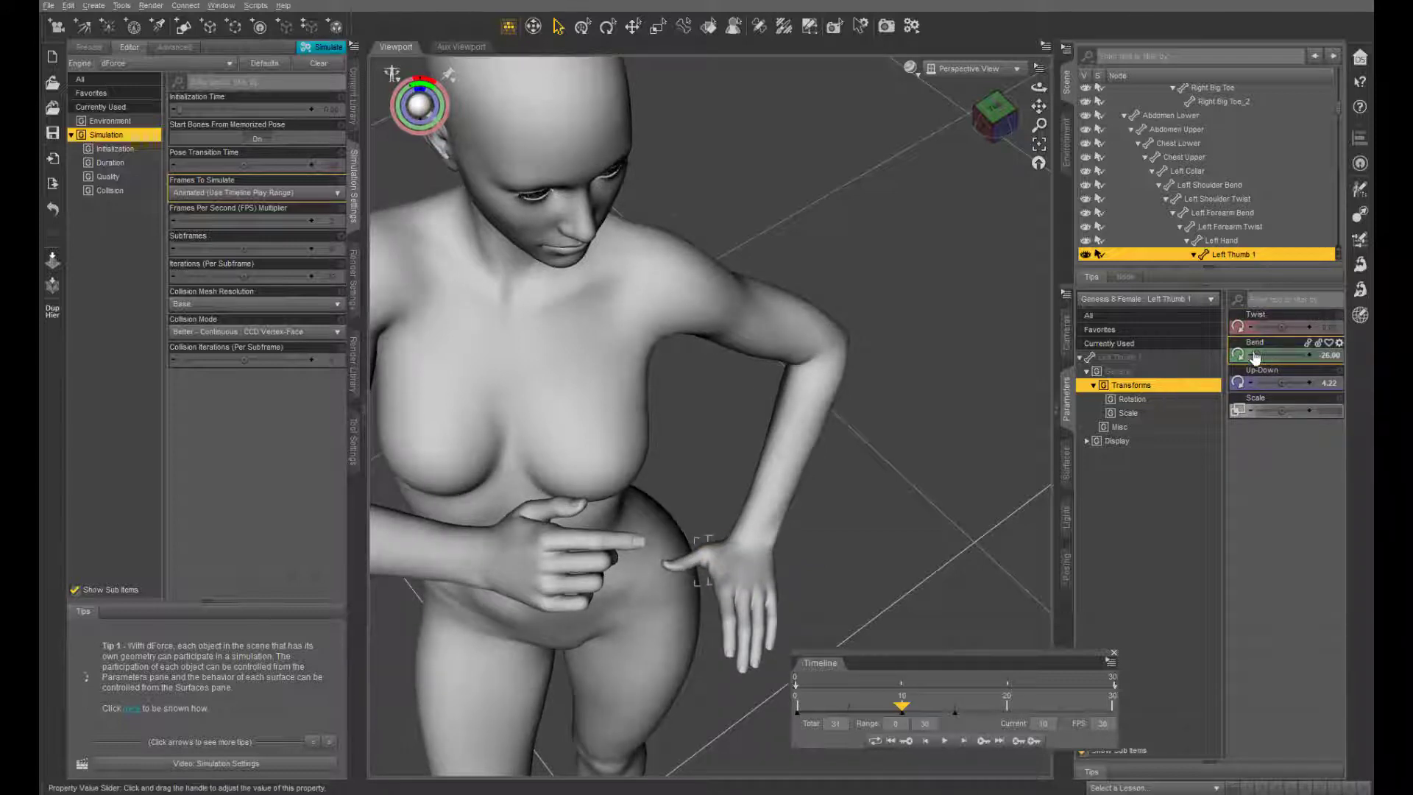
{"action": "left_click", "coordinate": [1339, 342]}
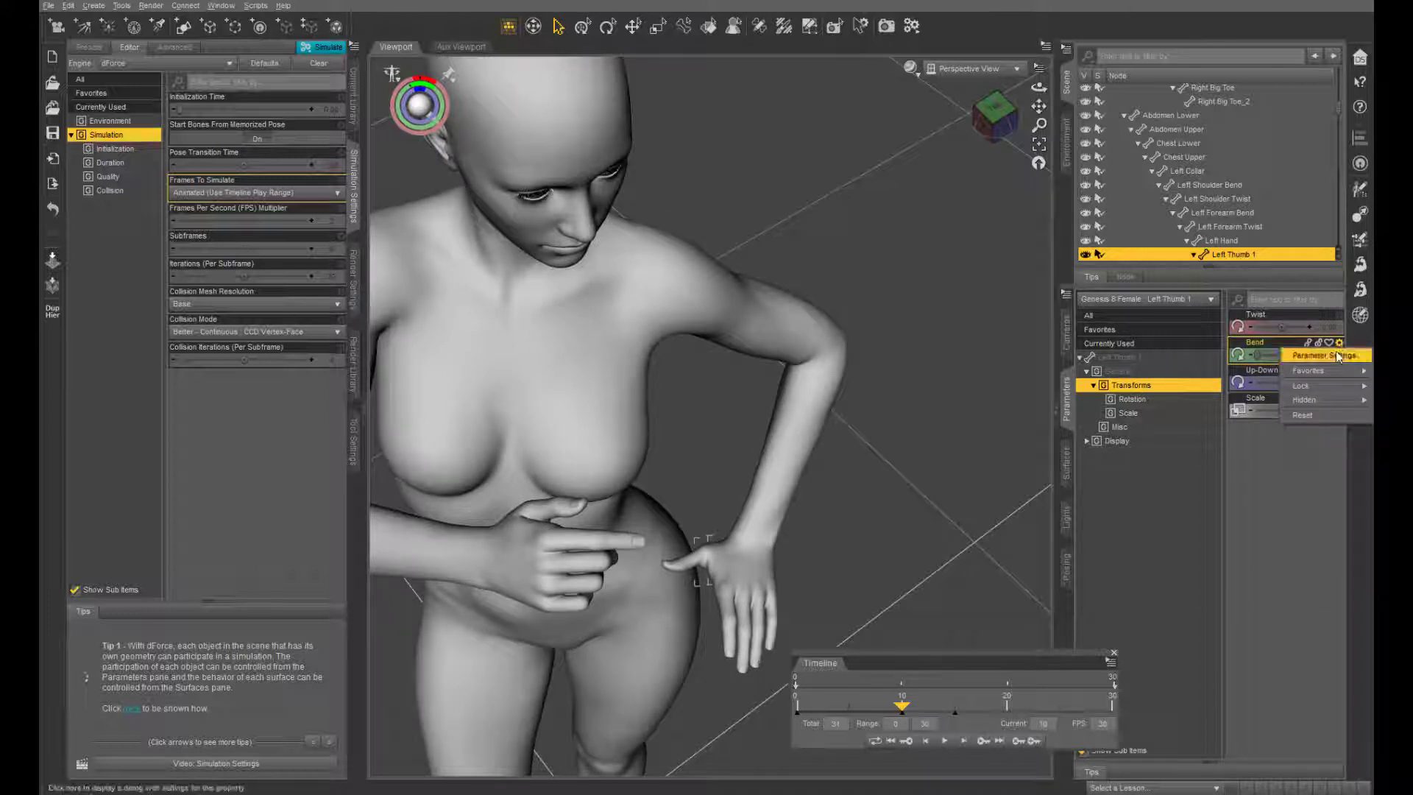
{"action": "left_click", "coordinate": [1325, 356]}
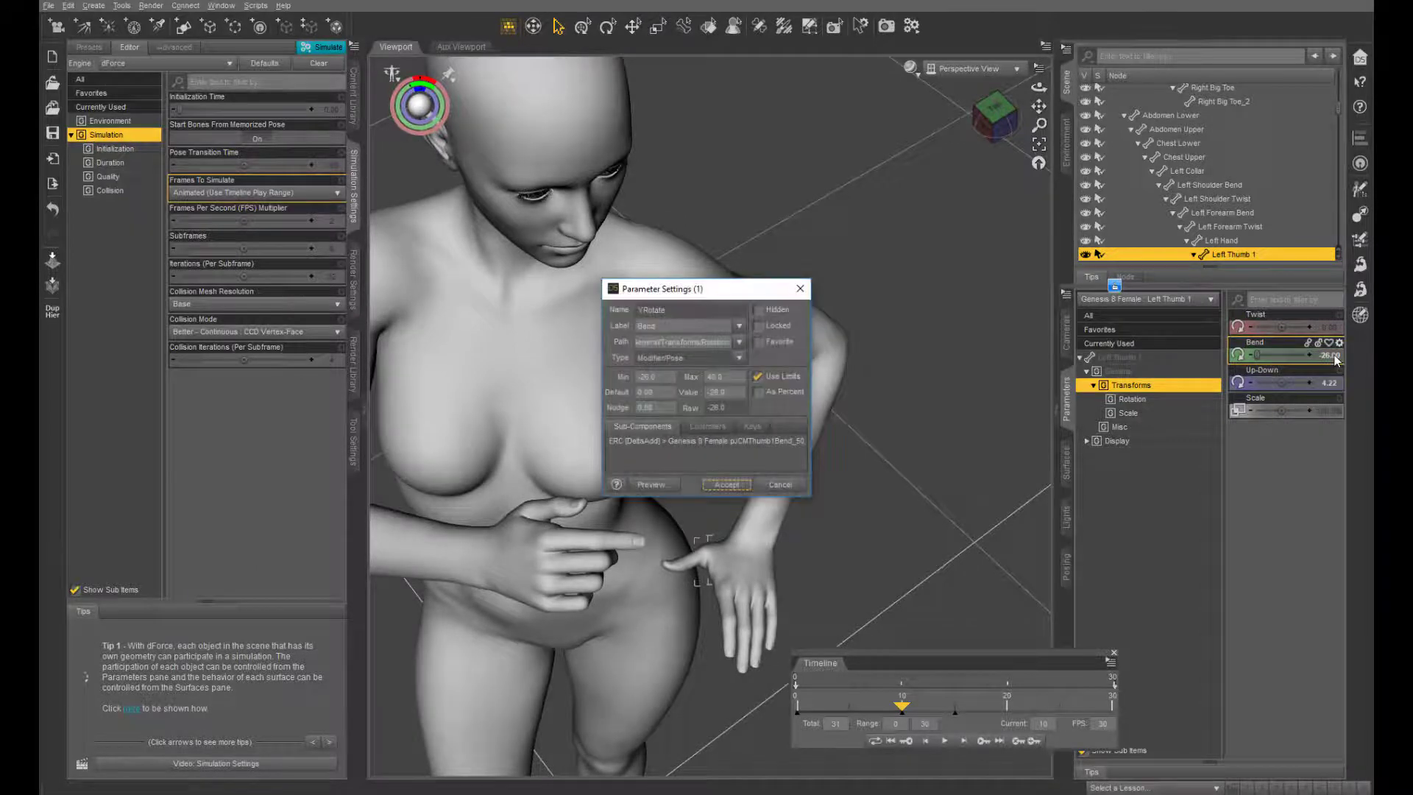
{"action": "left_click", "coordinate": [758, 376]}
{"action": "left_click", "coordinate": [733, 486]}
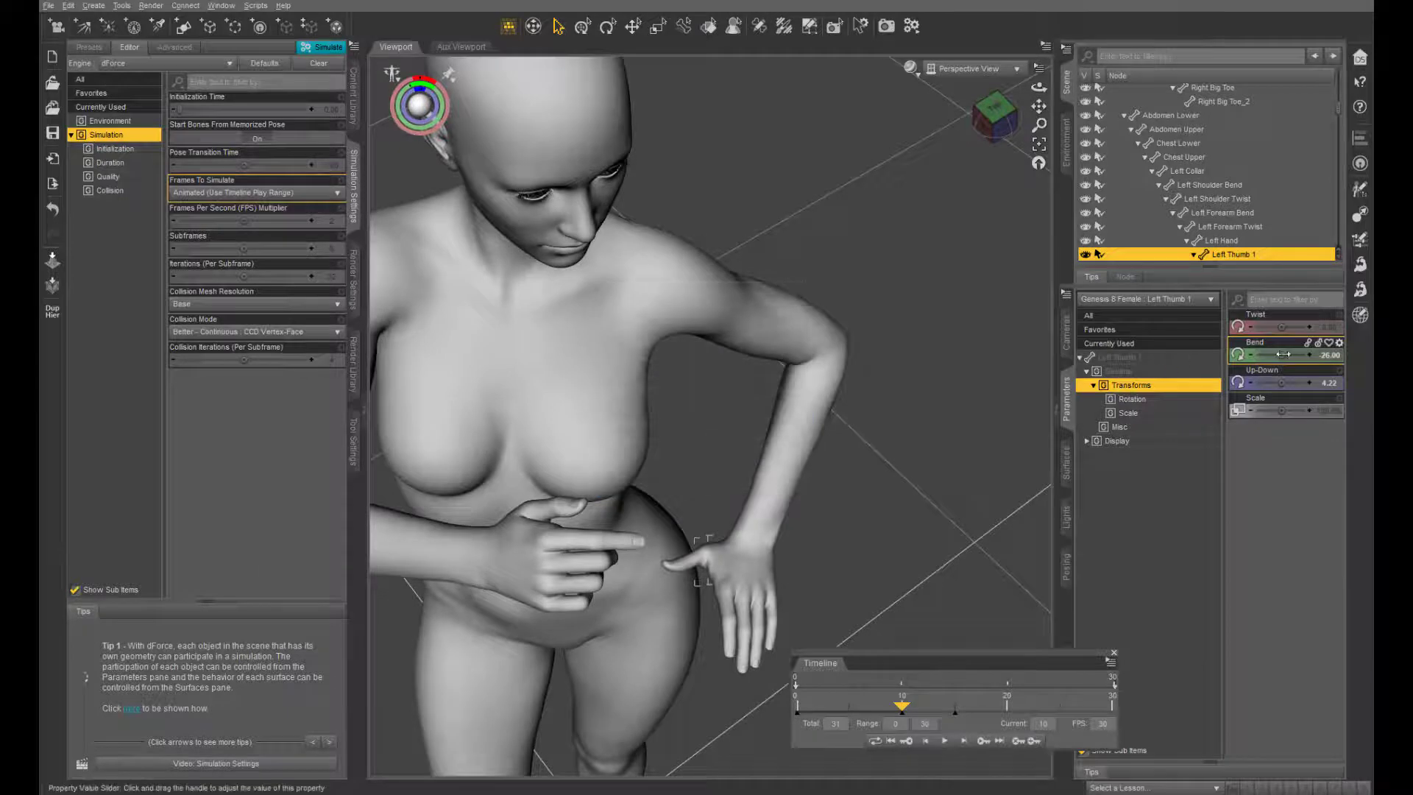
{"action": "left_click_drag", "start_coordinate": [1278, 356], "coordinate": [1269, 356]}
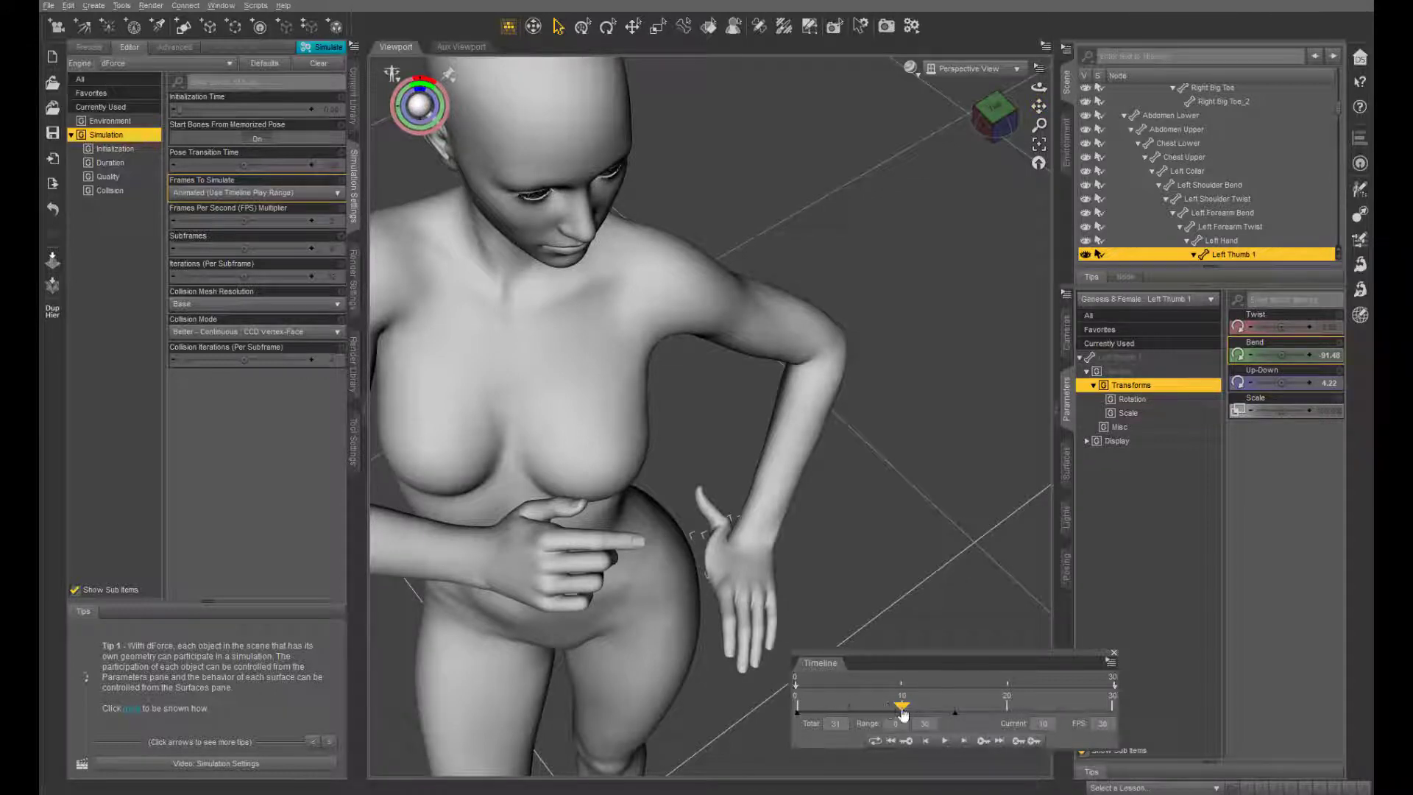
- Move the playhead to frame 15 and examine how the left hand rests on the hip in the final pose
{"action": "left_click_drag", "start_coordinate": [906, 710], "coordinate": [962, 722]}
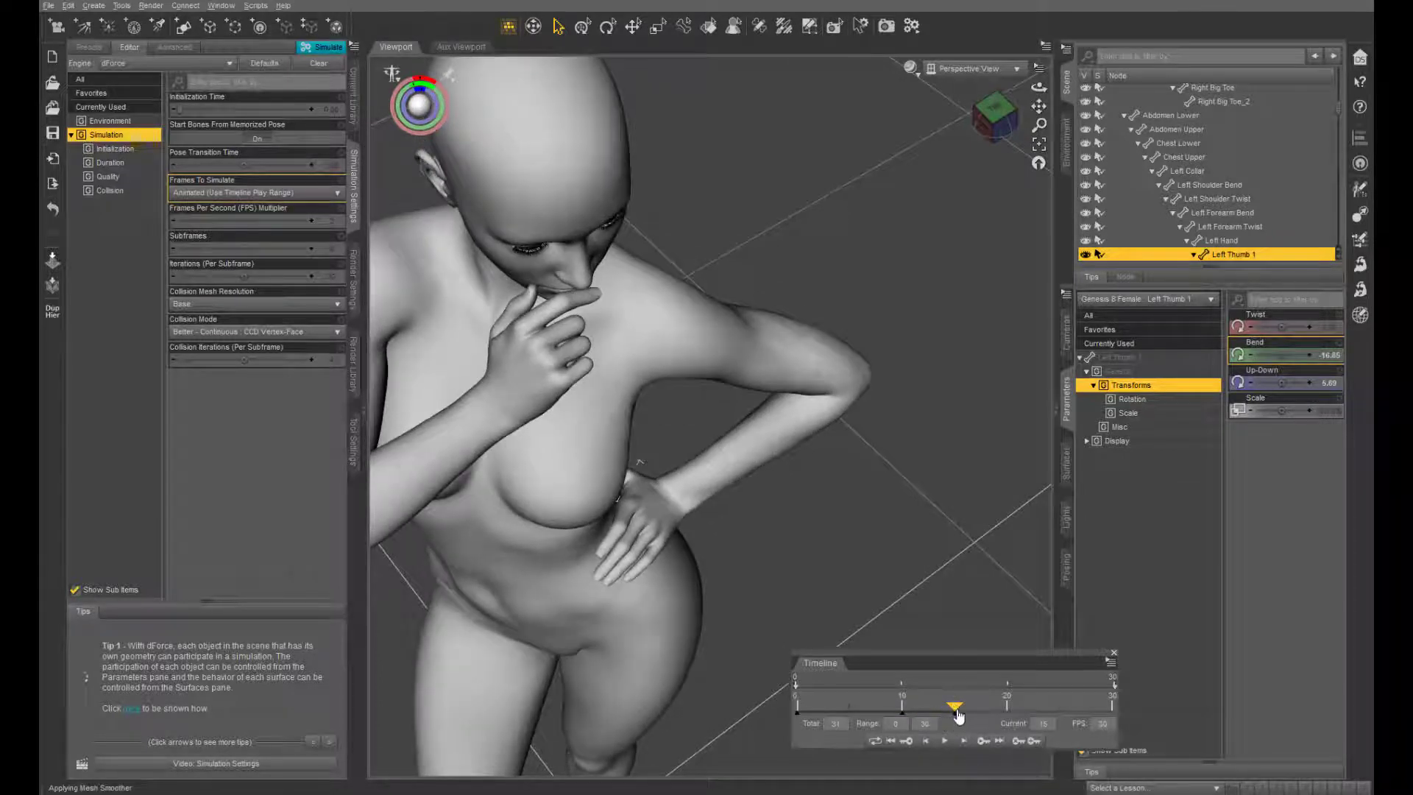
{"action": "left_click_drag", "start_coordinate": [1038, 86], "coordinate": [1137, 100]}
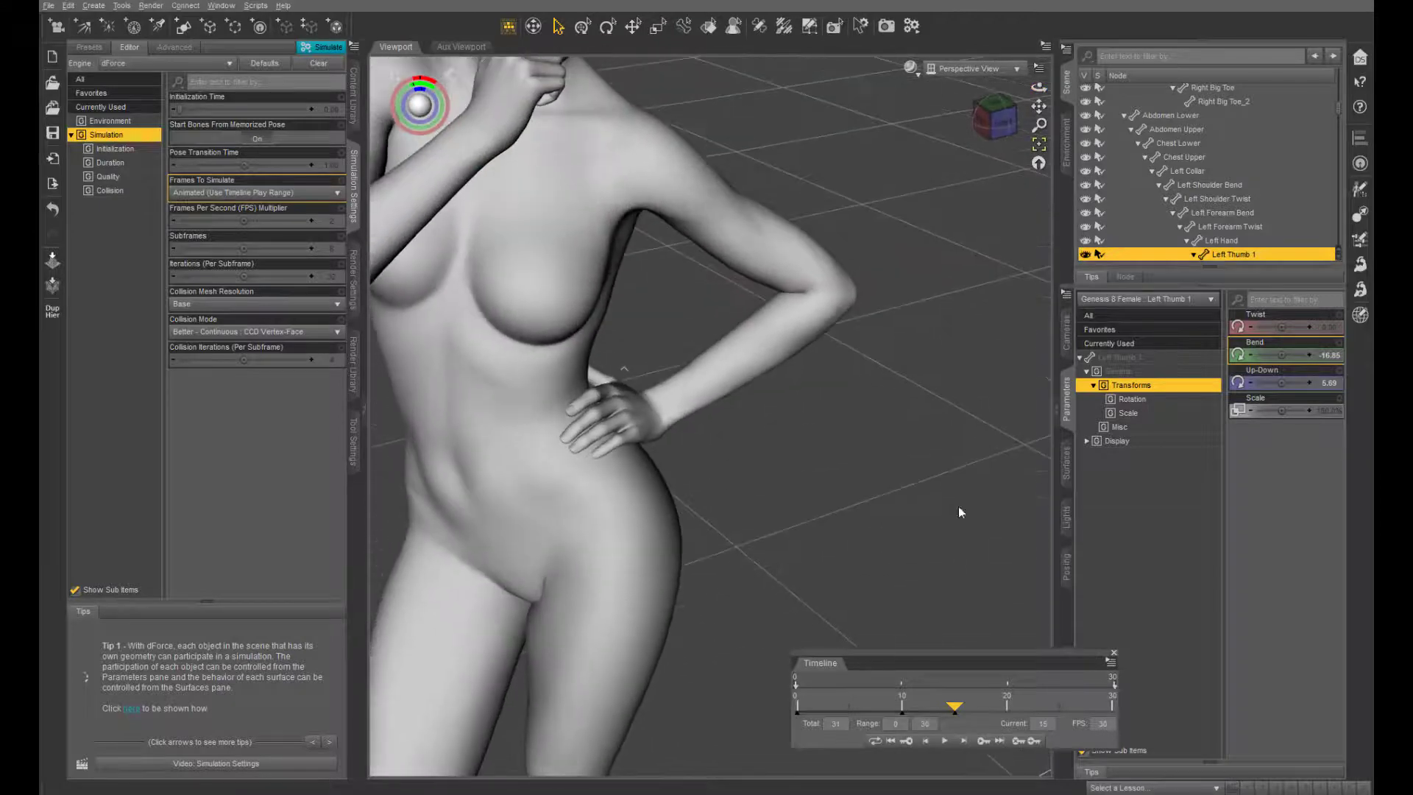
{"action": "mouse_move", "coordinate": [954, 708]}
{"action": "left_mouse_down"}
{"action": "mouse_move", "coordinate": [887, 718]}
{"action": "mouse_move", "coordinate": [957, 725]}
{"action": "left_mouse_up"}
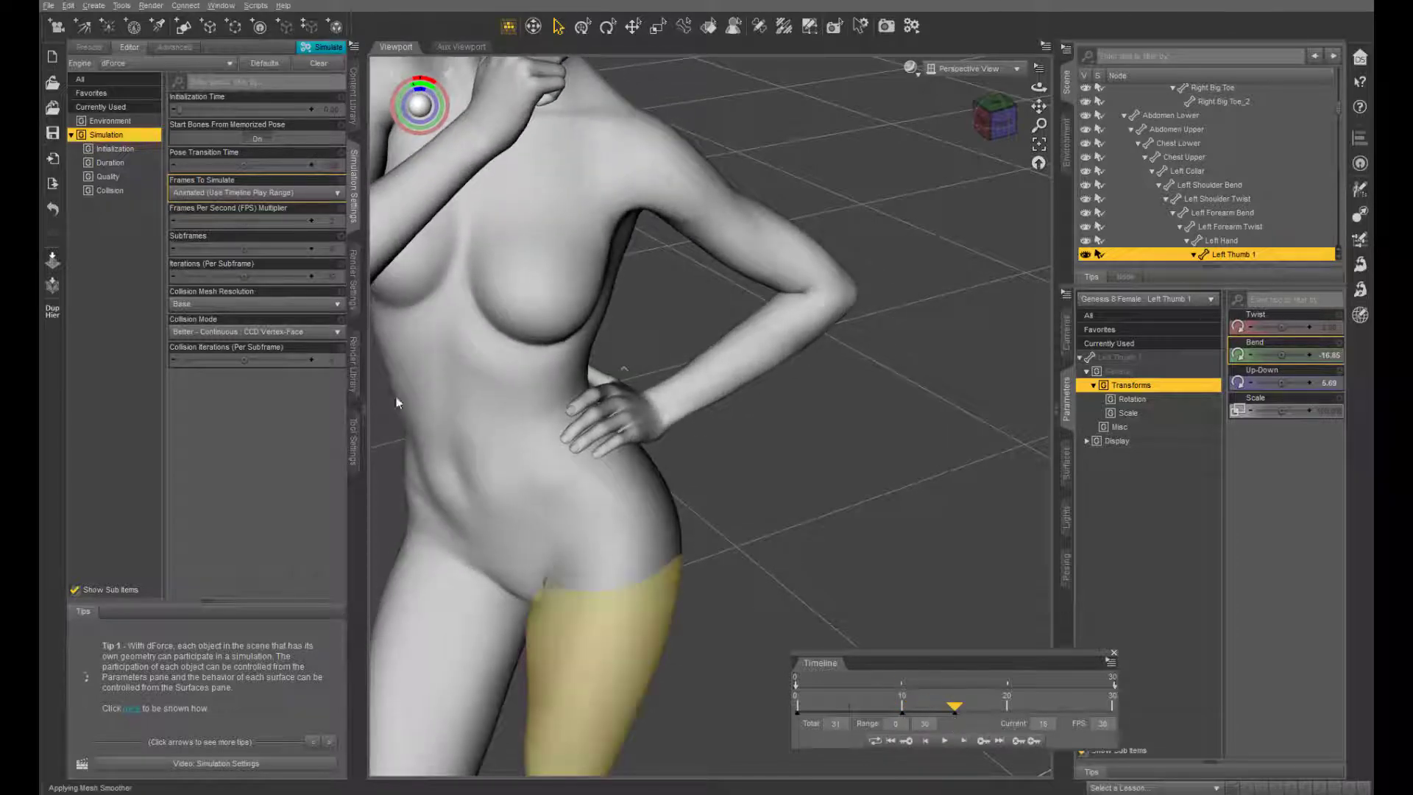
- Collapse the figure's hierarchy, make the dress visible, and run the dForce simulation over the animated timeline range
{"action": "scroll", "coordinate": [1181, 161], "scroll_direction": "down", "scroll_amount": 10}
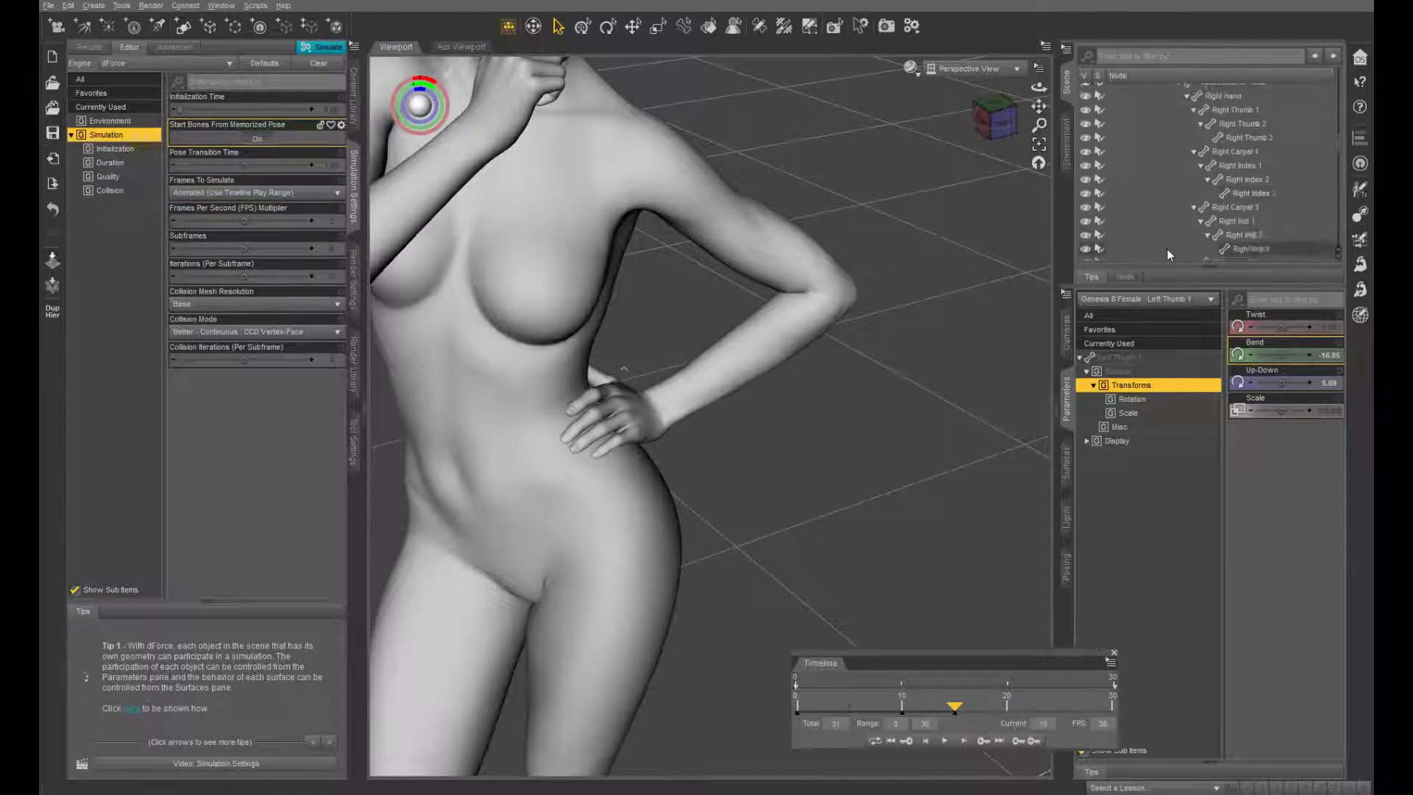
{"action": "scroll", "coordinate": [1222, 147], "scroll_direction": "up", "scroll_amount": 12}
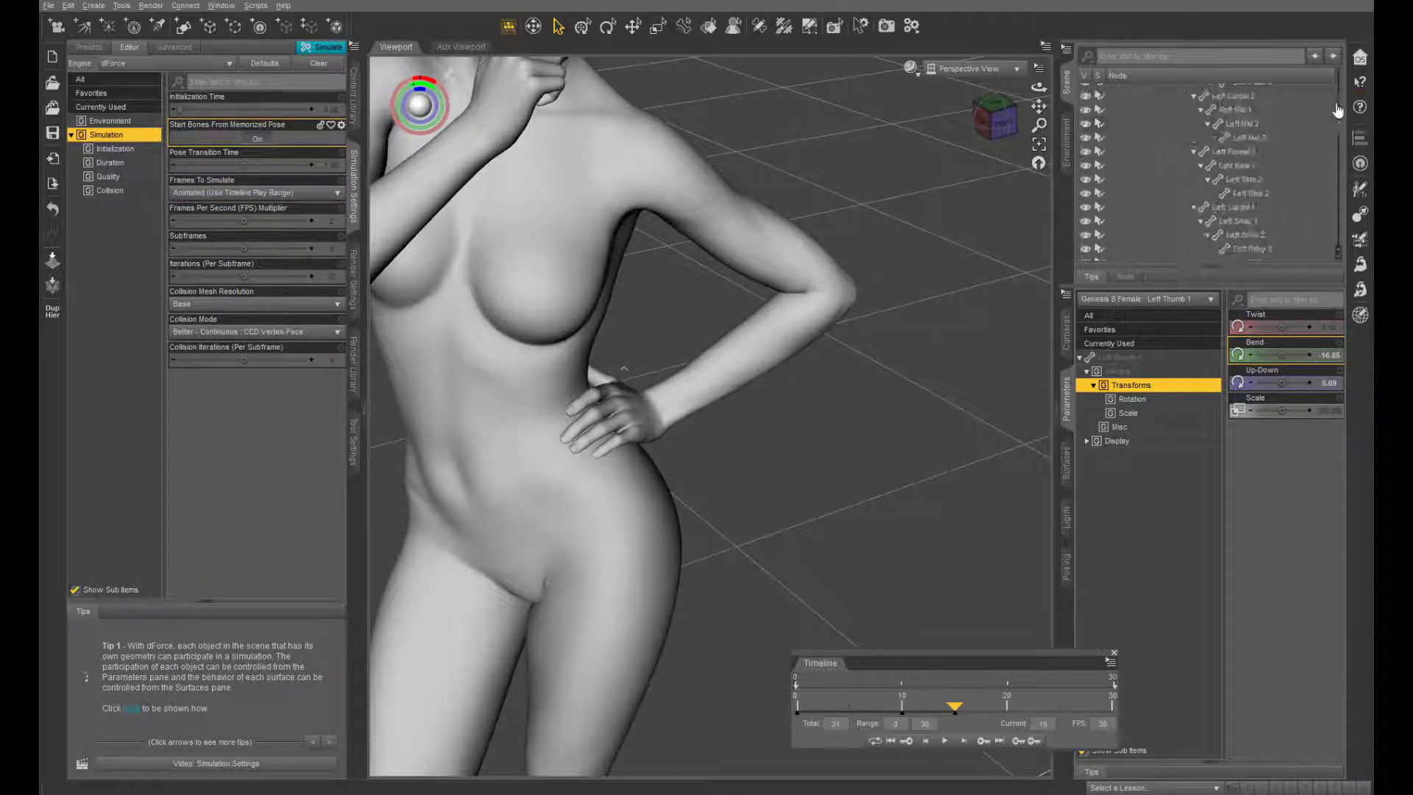
{"action": "left_click", "coordinate": [1117, 105]}
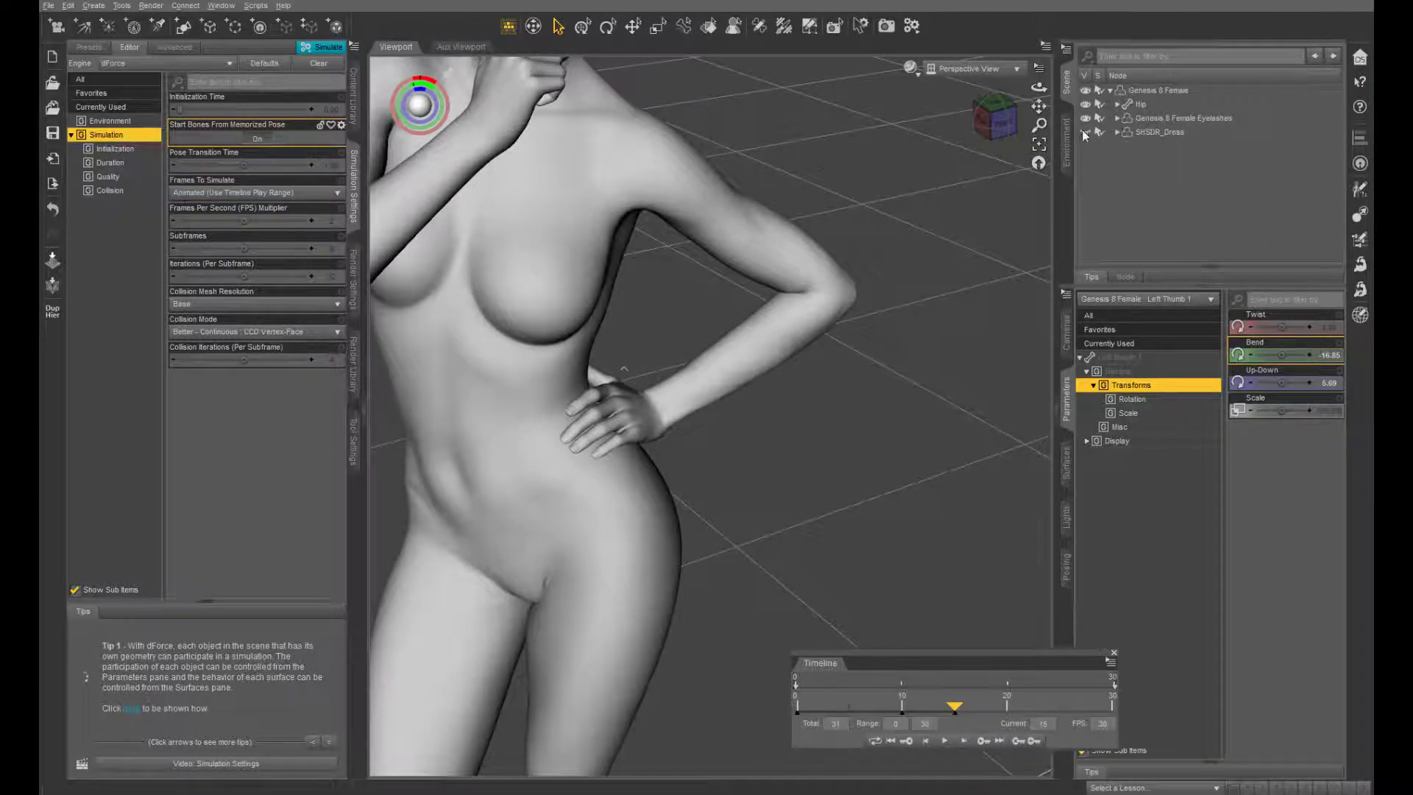
{"action": "left_click", "coordinate": [1085, 133]}
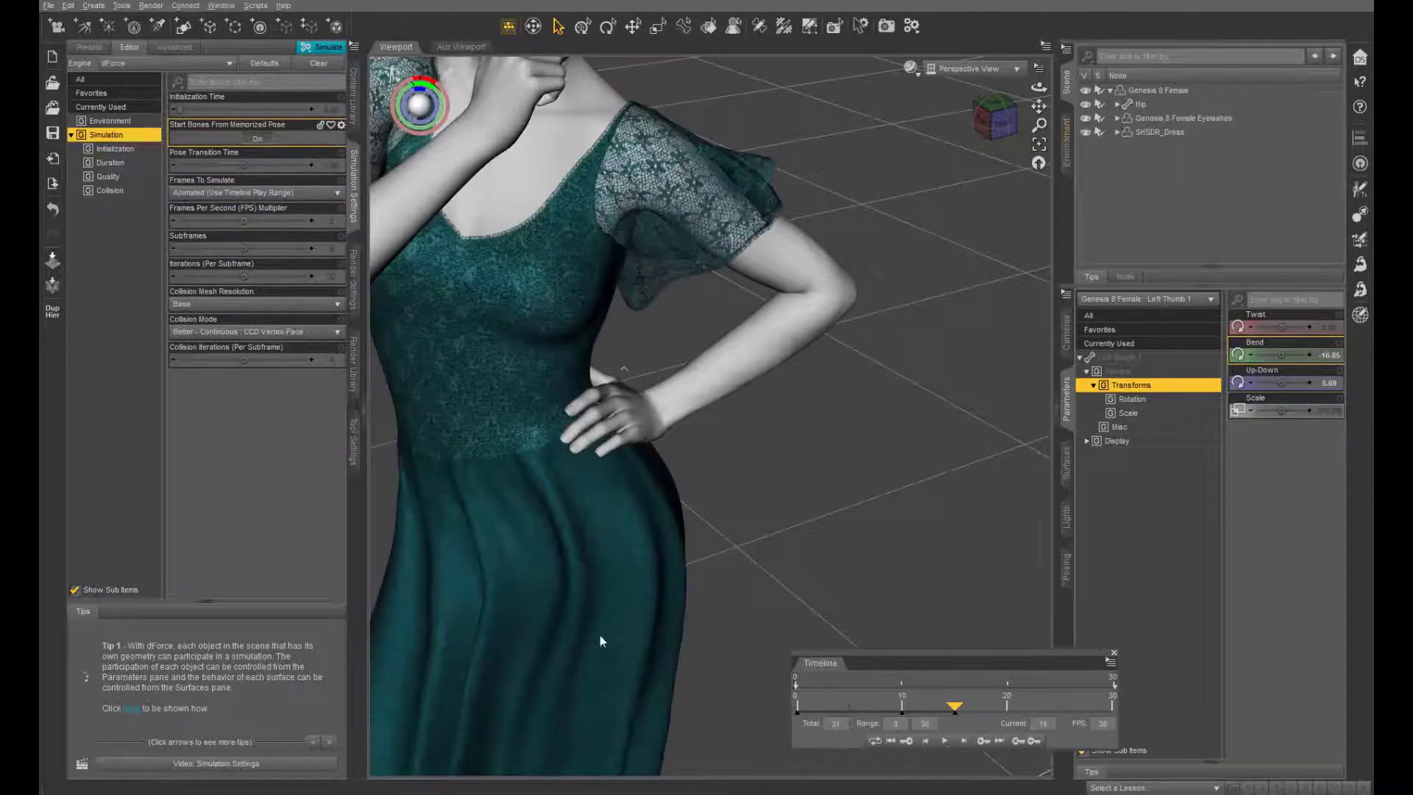
{"action": "left_click", "coordinate": [328, 49]}
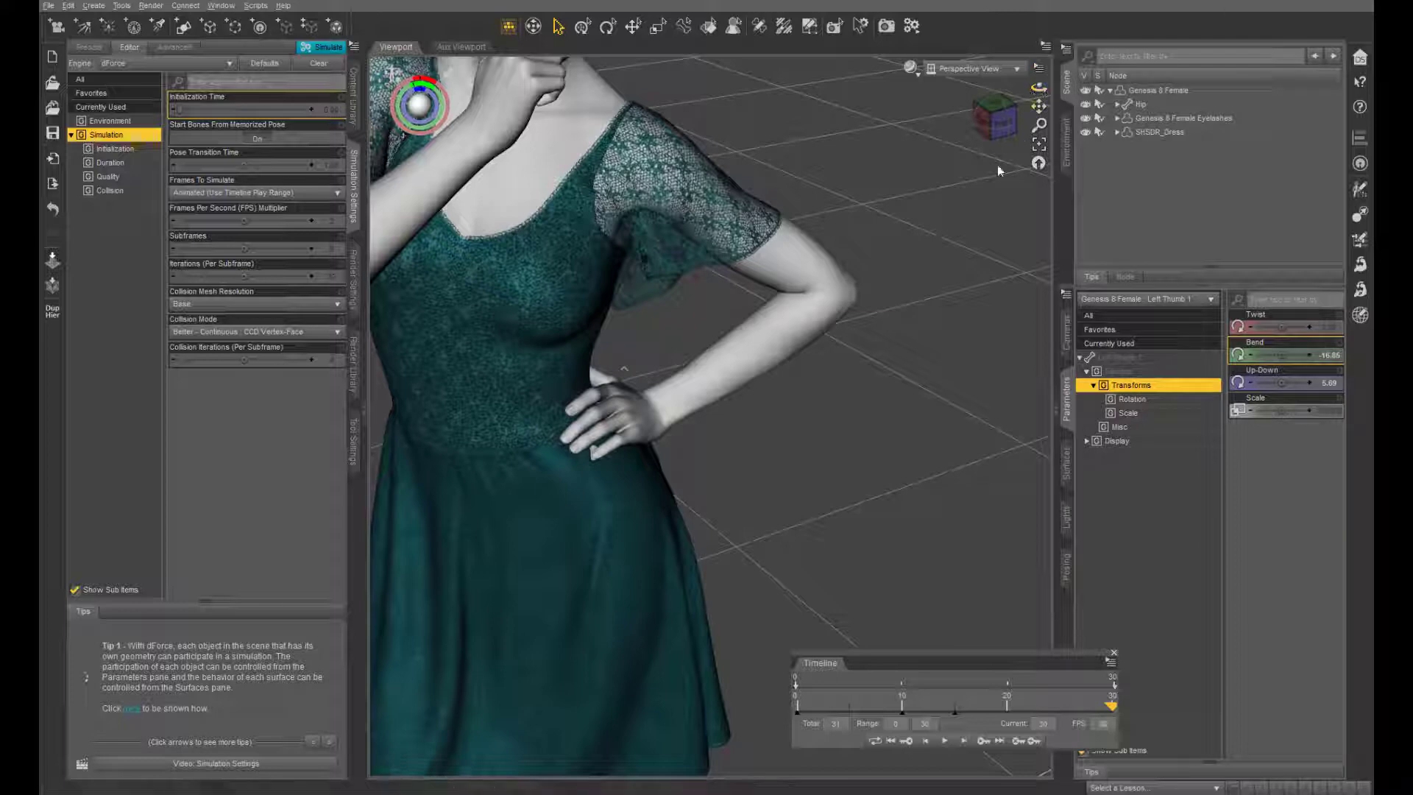
- At frame 30, raise the left little finger clear of the dress by setting Left Pinky 1's Bend to -15.95
{"action": "scroll", "coordinate": [633, 471], "scroll_direction": "up", "scroll_amount": 5}
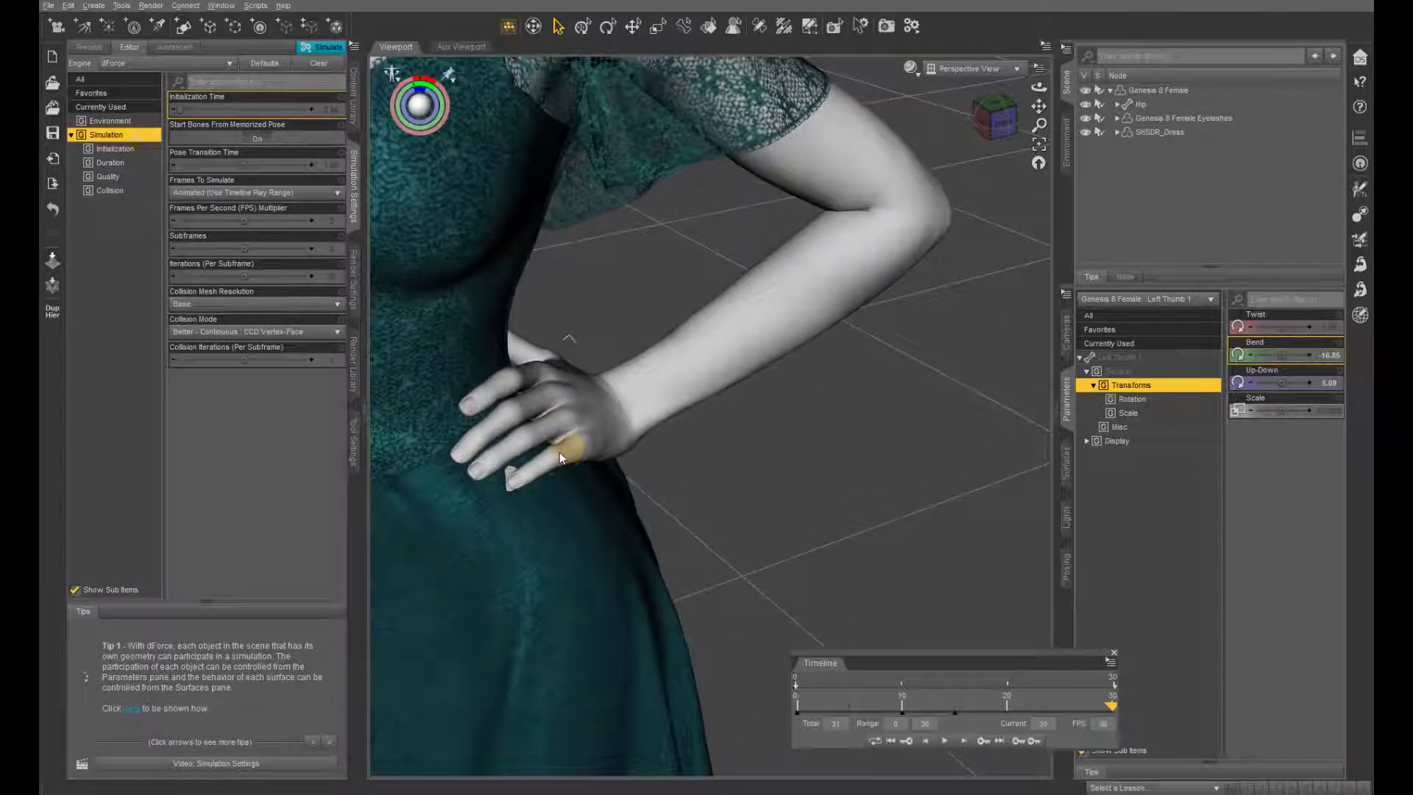
{"action": "left_click", "coordinate": [559, 452]}
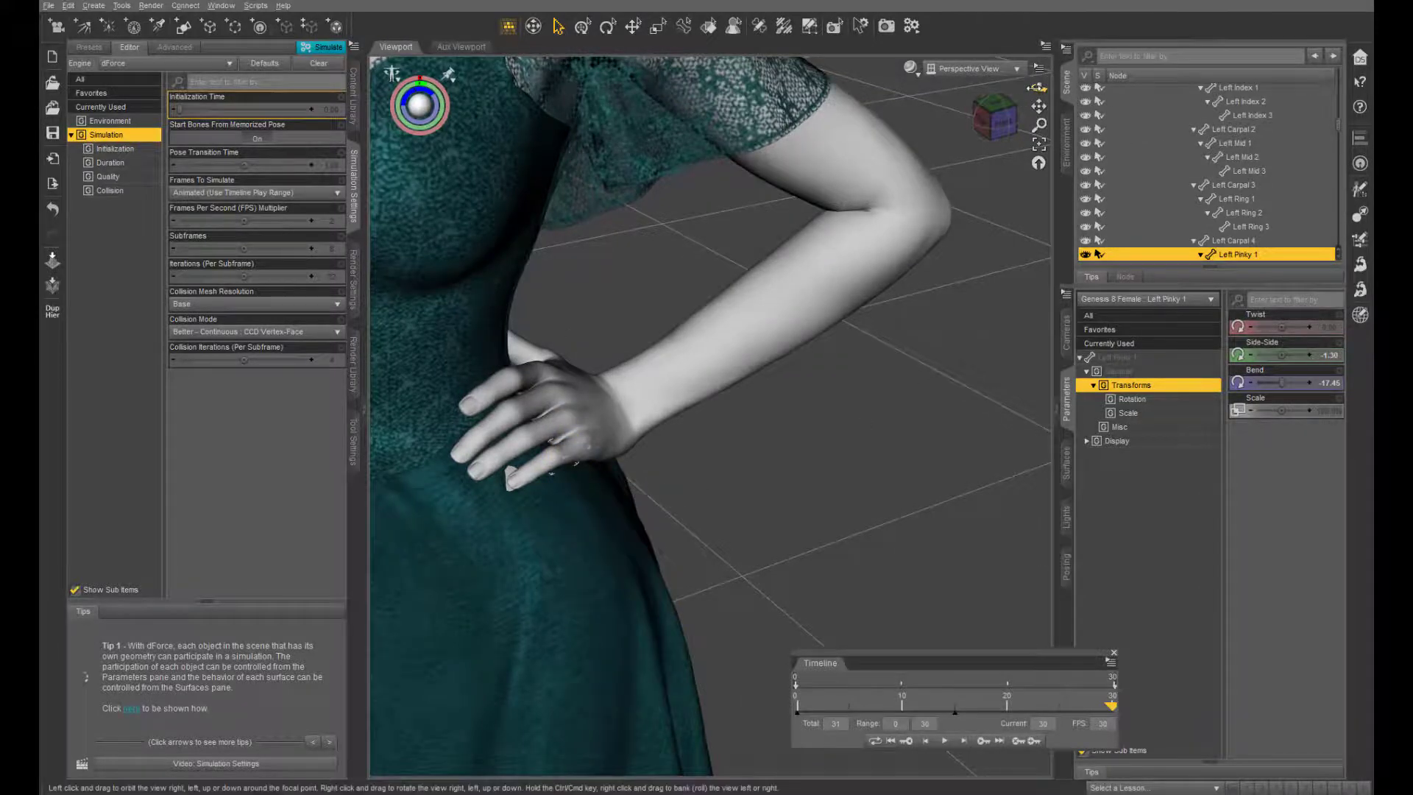
{"action": "left_click_drag", "start_coordinate": [1038, 87], "coordinate": [979, 150]}
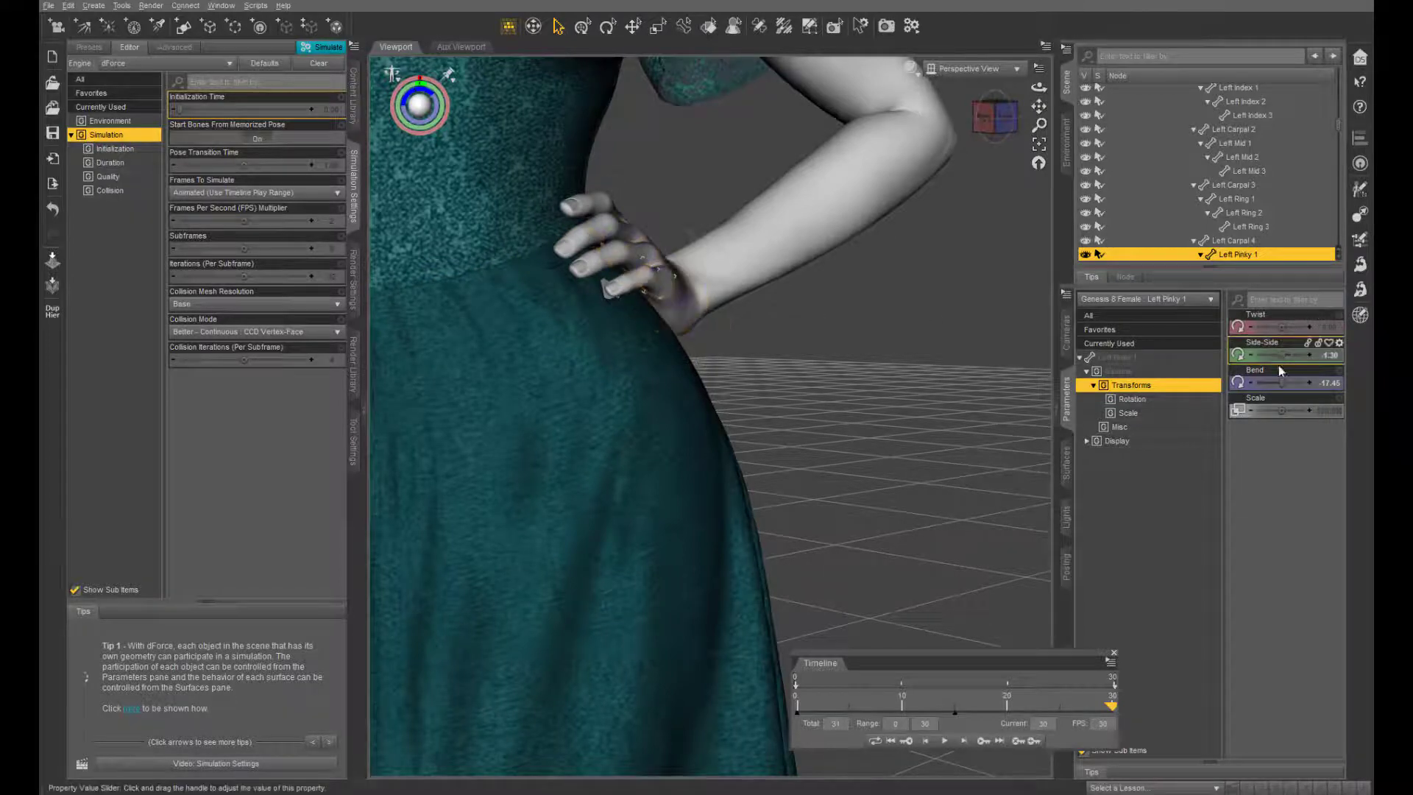
{"action": "left_click", "coordinate": [1251, 383]}
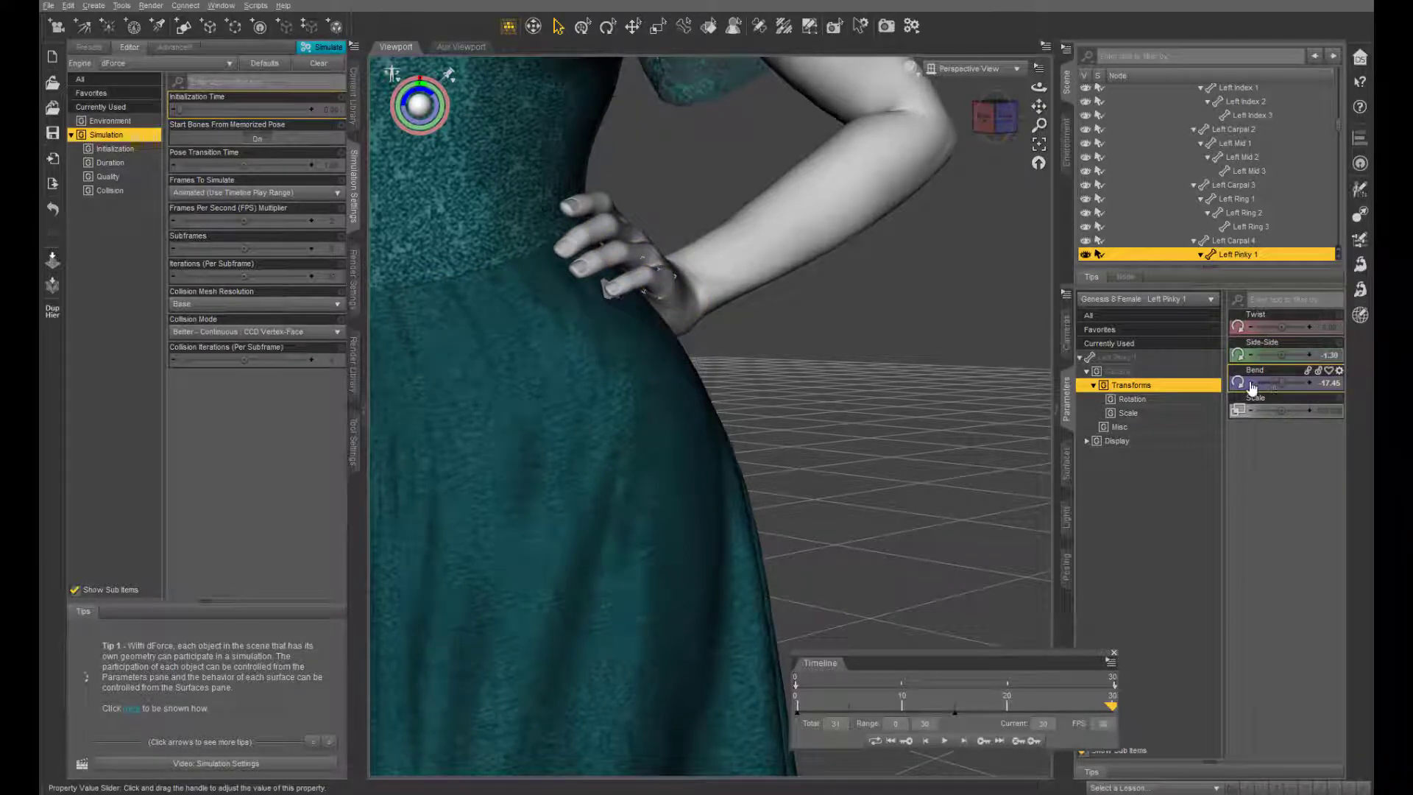
{"action": "left_click", "coordinate": [1310, 383]}
{"action": "left_click", "coordinate": [1310, 383]}
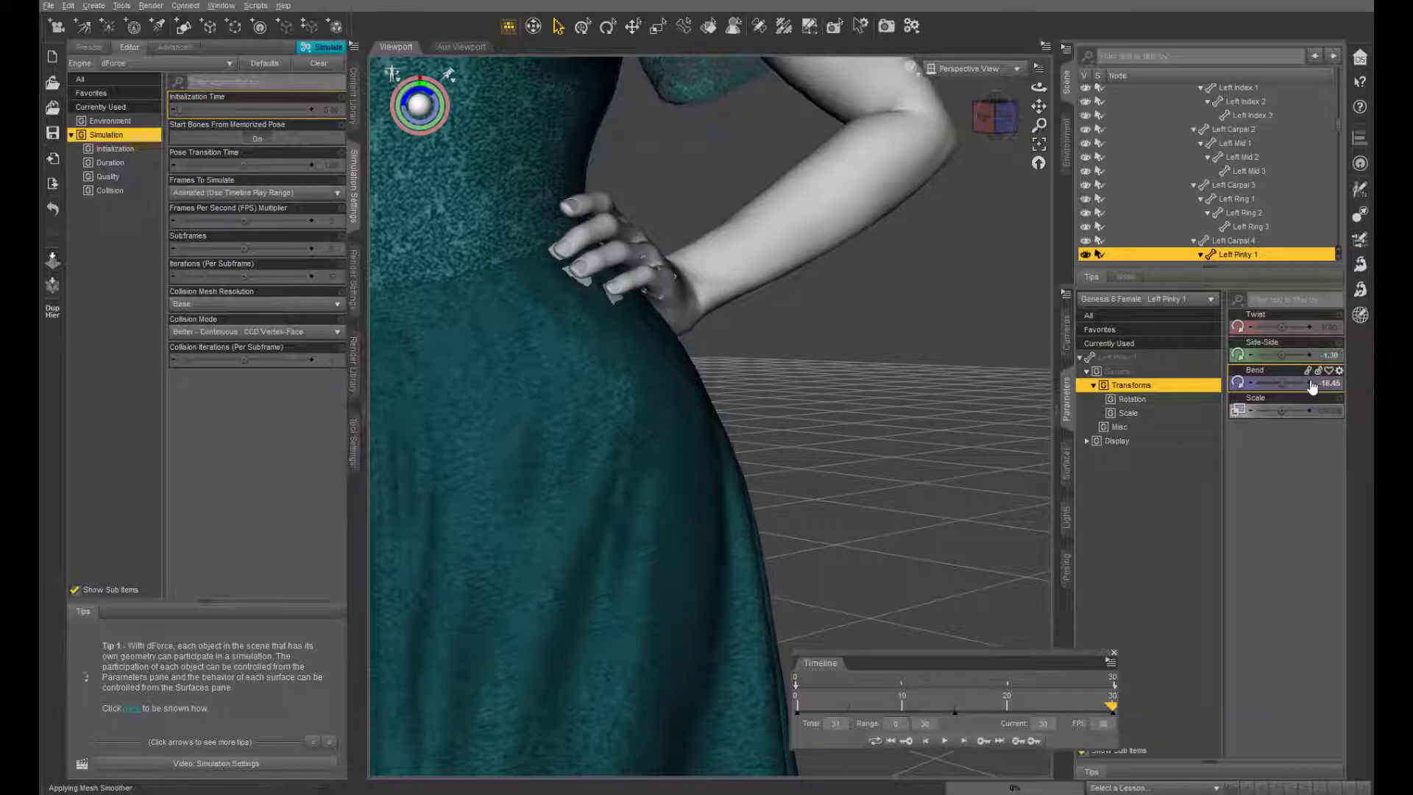
- Examine the whole draped dress from several angles, comparing its folds around frame 15 with those at frame 30
{"action": "scroll", "coordinate": [739, 351], "scroll_direction": "down", "scroll_amount": 5}
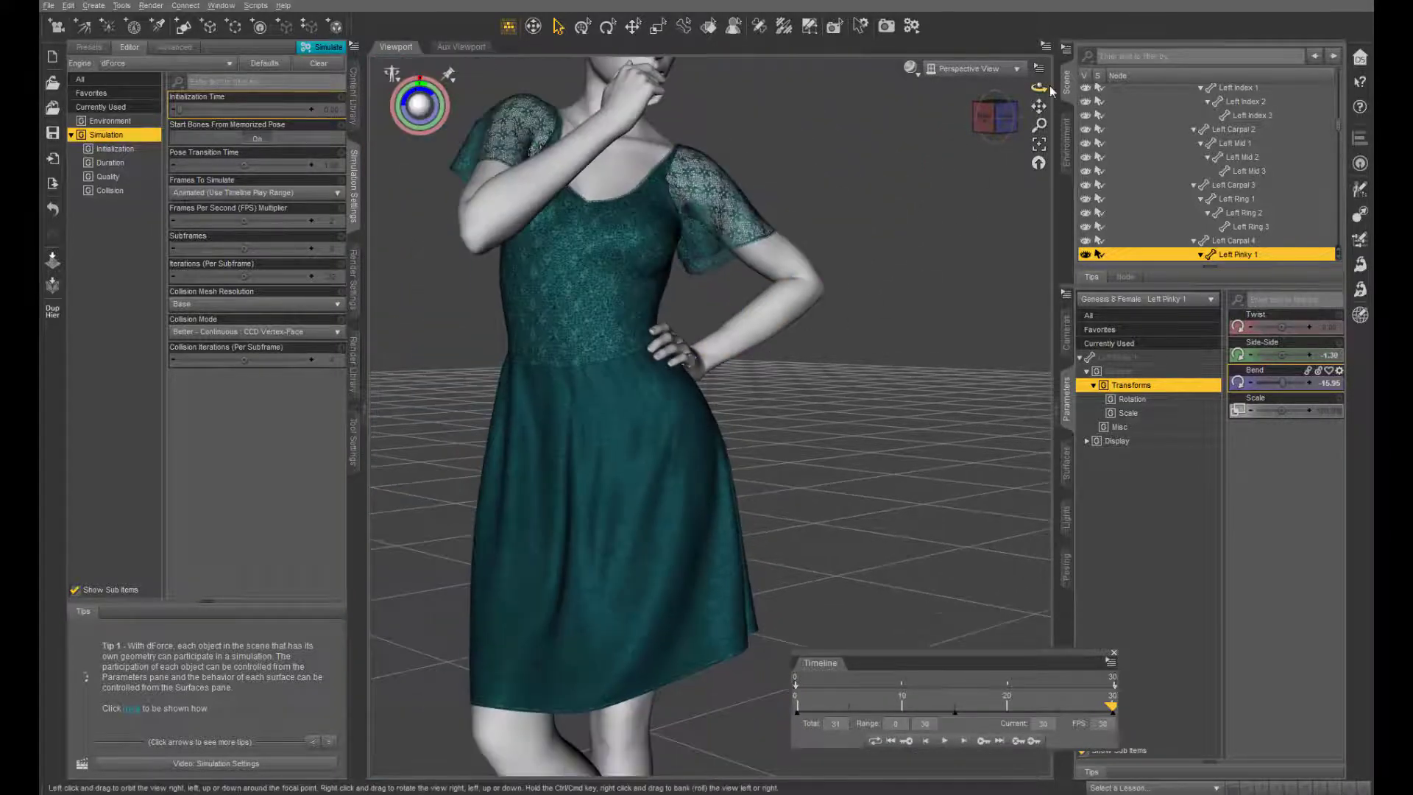
{"action": "left_click_drag", "start_coordinate": [1038, 87], "coordinate": [1123, 54]}
{"action": "scroll", "coordinate": [847, 324], "scroll_direction": "down", "scroll_amount": 1}
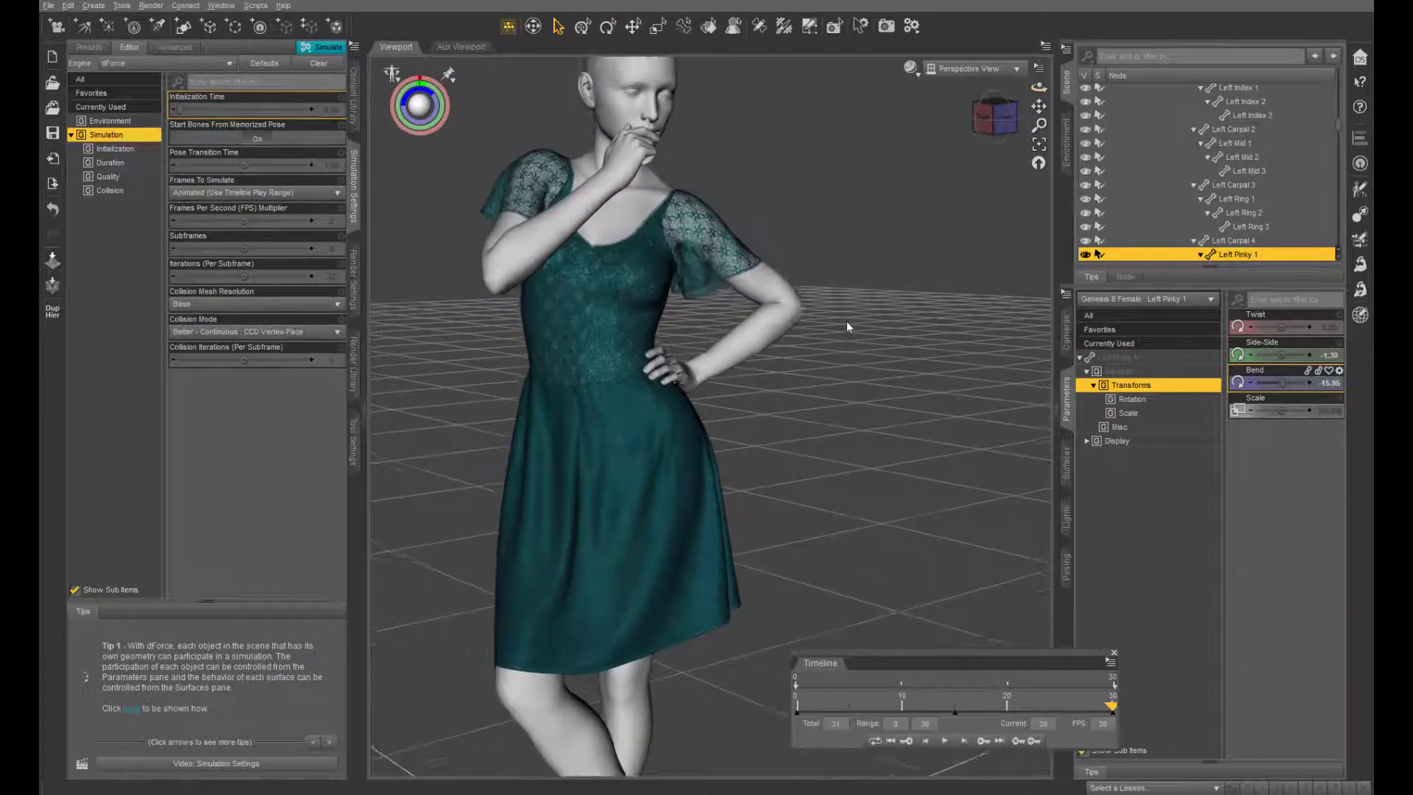
{"action": "scroll", "coordinate": [846, 323], "scroll_direction": "down", "scroll_amount": 1}
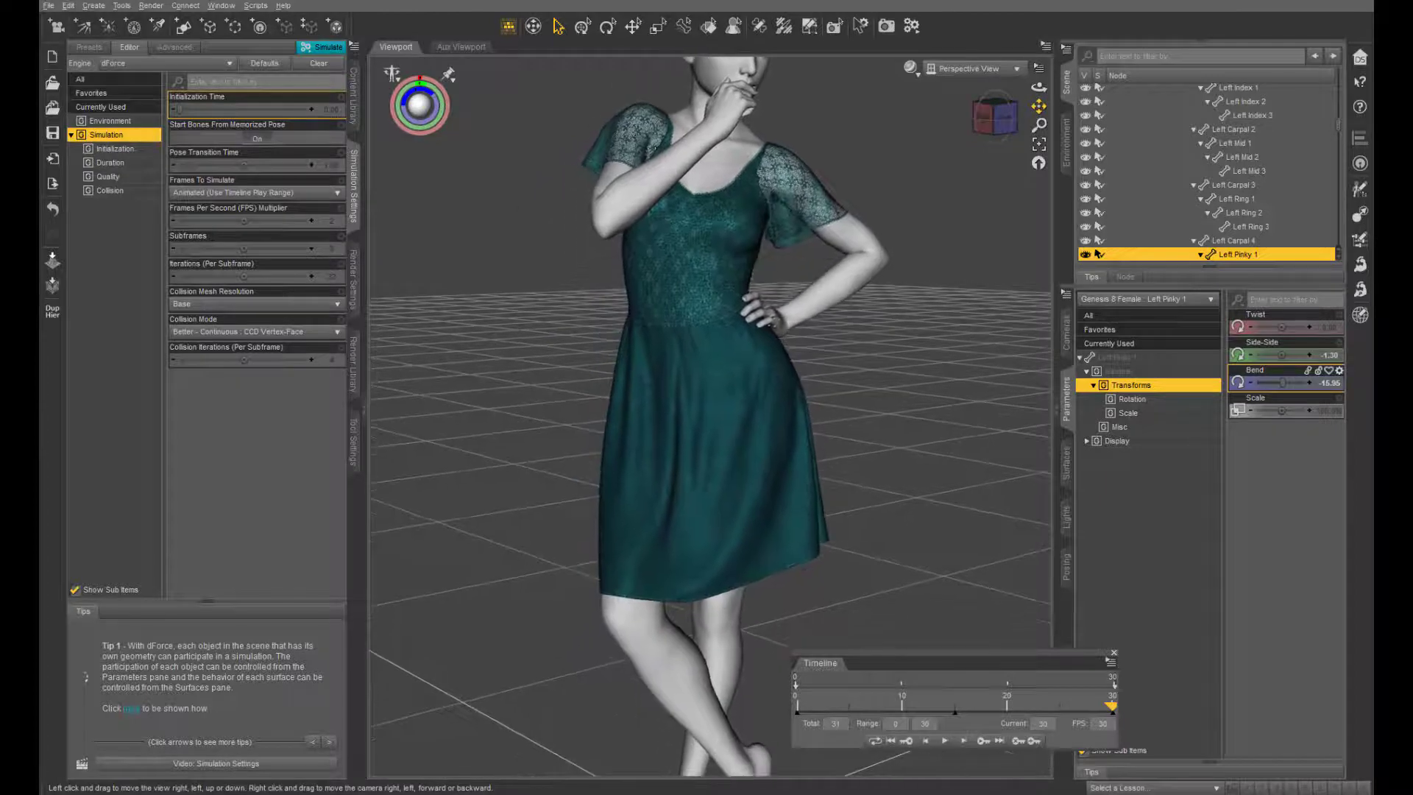
{"action": "left_click_drag", "start_coordinate": [1039, 87], "coordinate": [999, 109]}
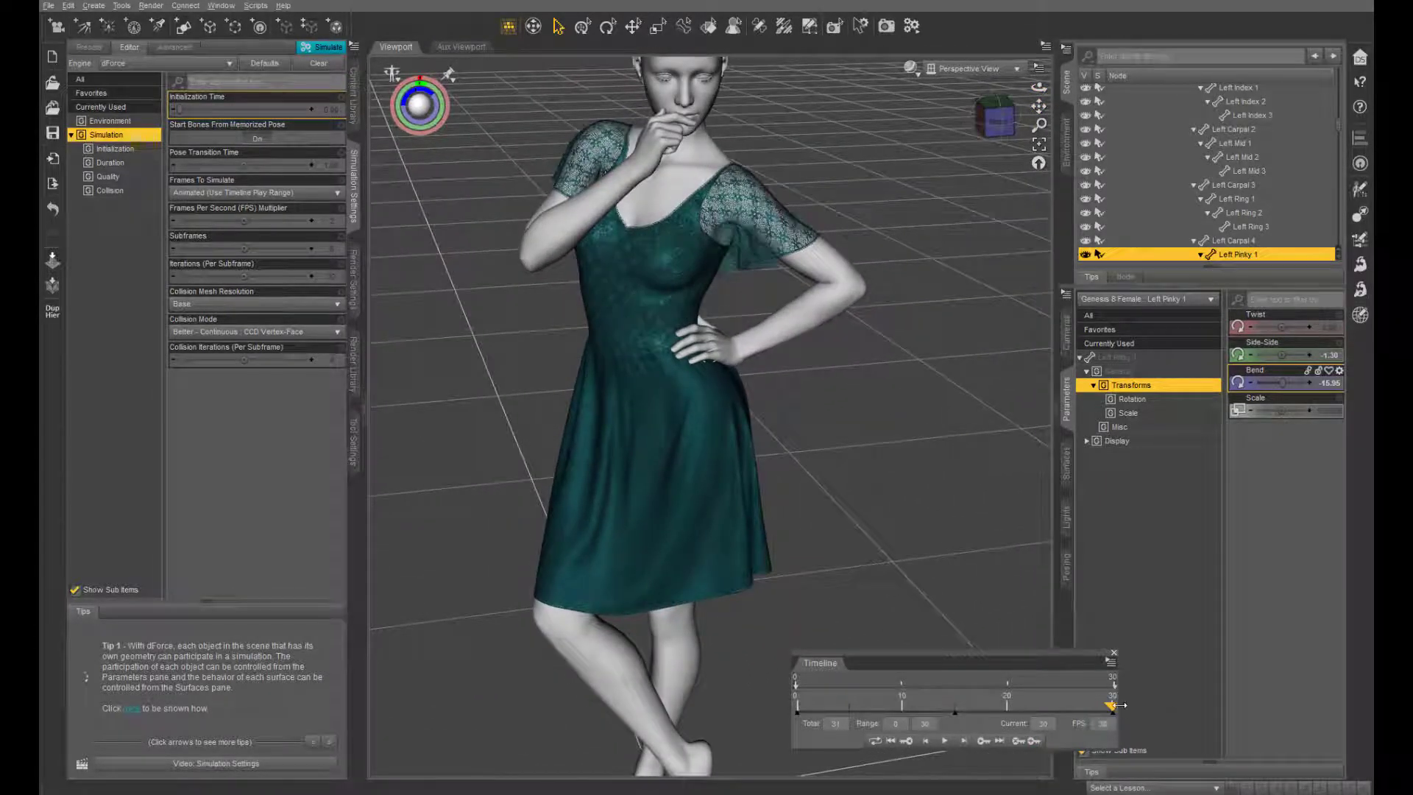
{"action": "left_click_drag", "start_coordinate": [1113, 709], "coordinate": [951, 737]}
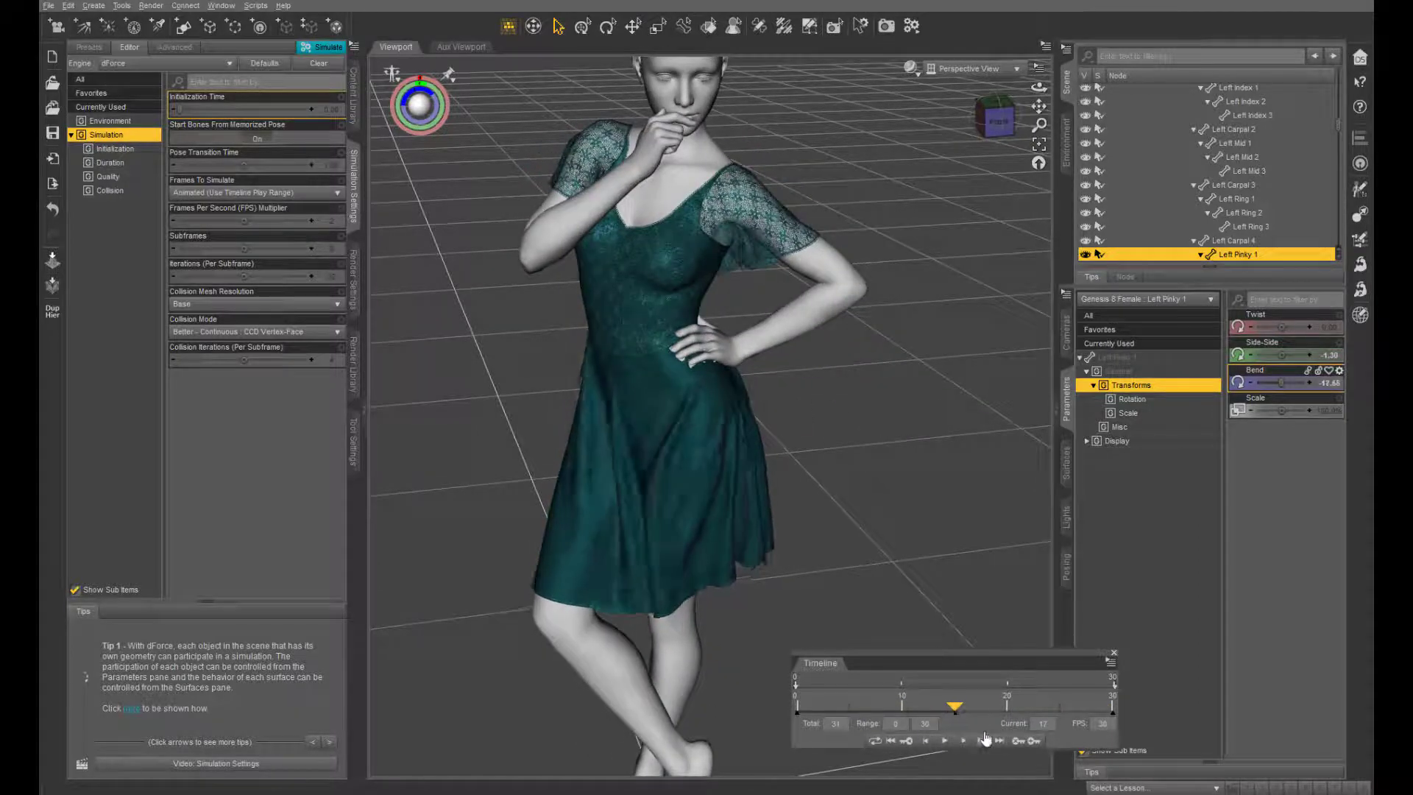
{"action": "left_click", "coordinate": [985, 739]}
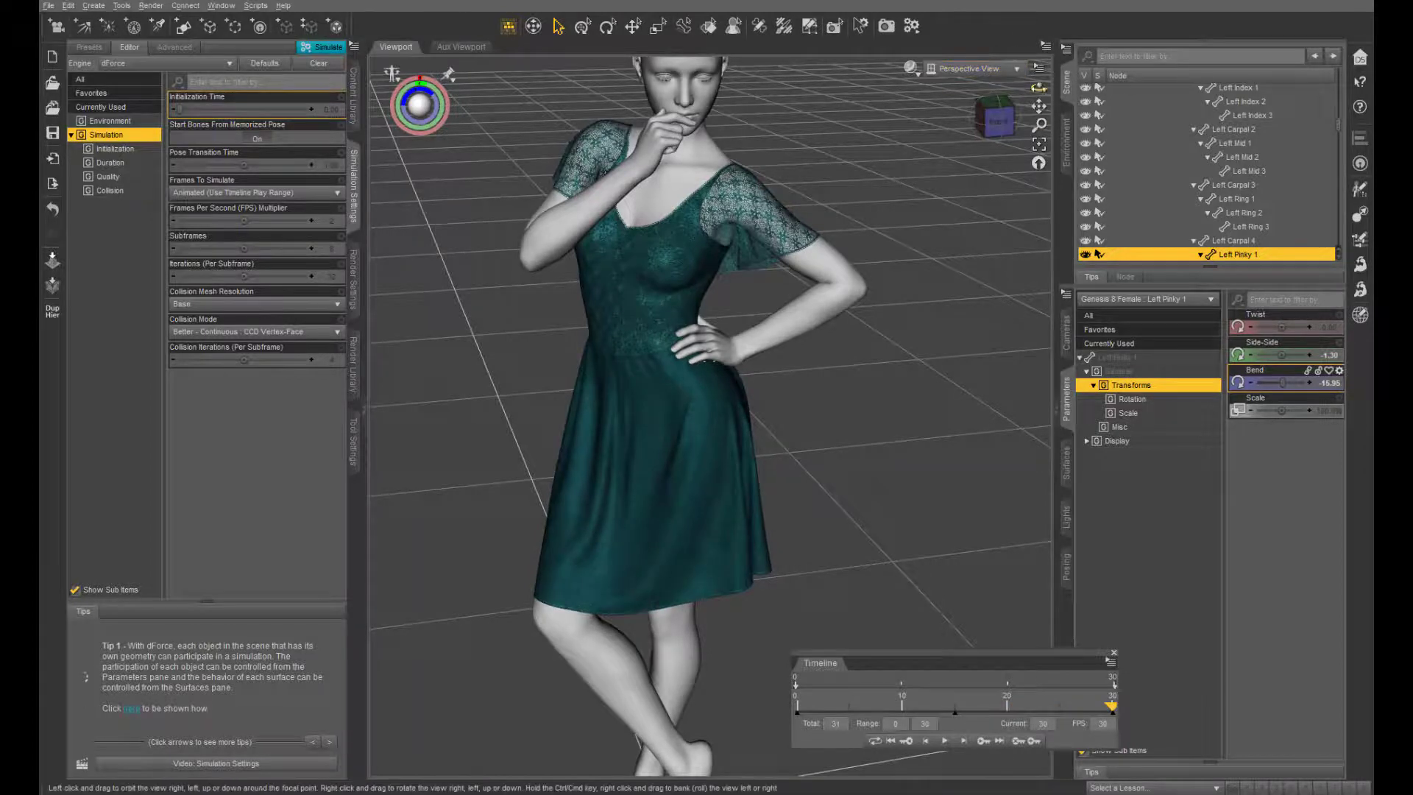
- Clear the selection and examine the left hand and skirt up close from a low front angle at frame 30
{"action": "mouse_move", "coordinate": [1039, 88]}
{"action": "left_mouse_down"}
{"action": "mouse_move", "coordinate": [1009, 55]}
{"action": "mouse_move", "coordinate": [1038, 63]}
{"action": "left_mouse_up"}
{"action": "scroll", "coordinate": [750, 289], "scroll_direction": "up", "scroll_amount": 1}
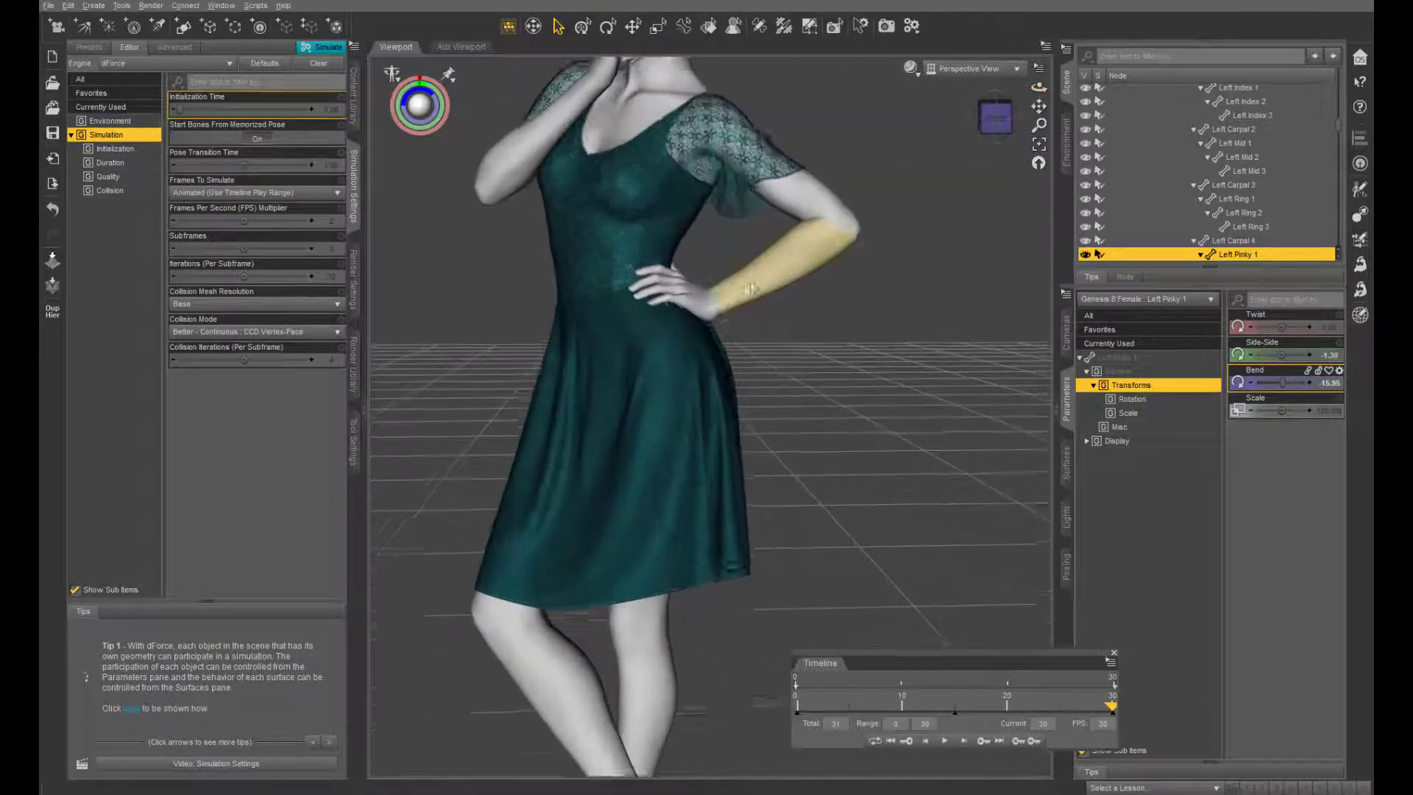
{"action": "scroll", "coordinate": [772, 322], "scroll_direction": "up", "scroll_amount": 5}
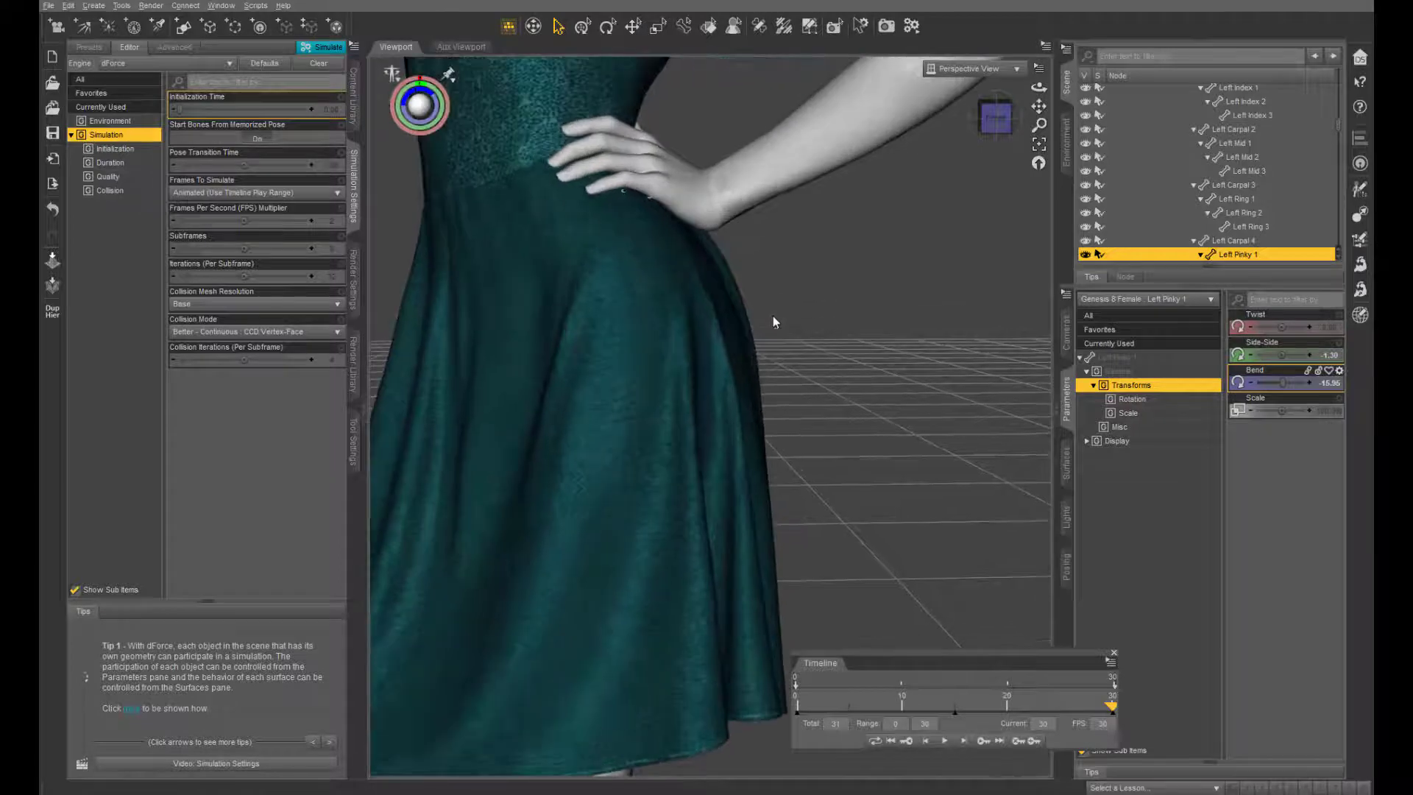
{"action": "left_click", "coordinate": [924, 226]}
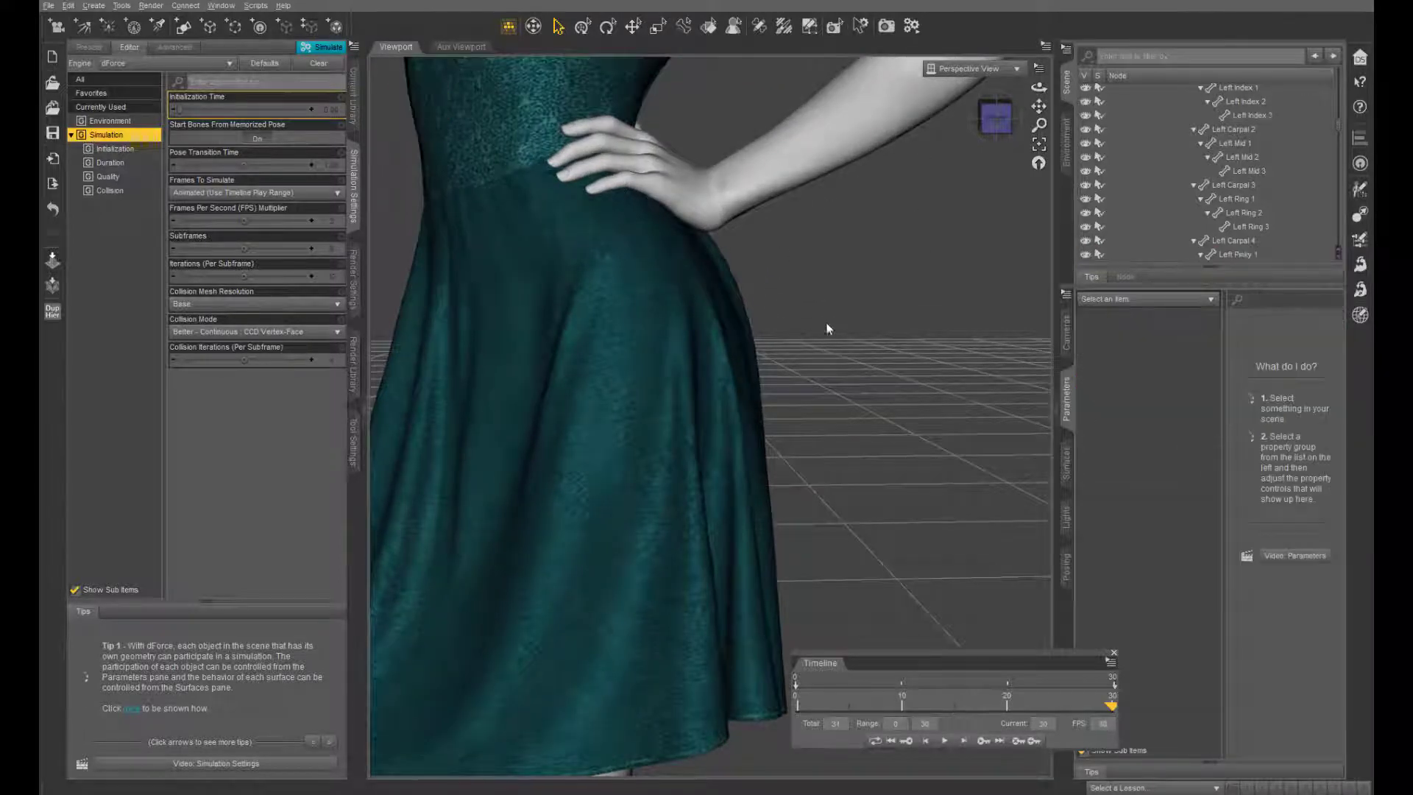
{"action": "scroll", "coordinate": [923, 302], "scroll_direction": "down", "scroll_amount": 5}
{"action": "scroll", "coordinate": [921, 294], "scroll_direction": "down", "scroll_amount": 1}
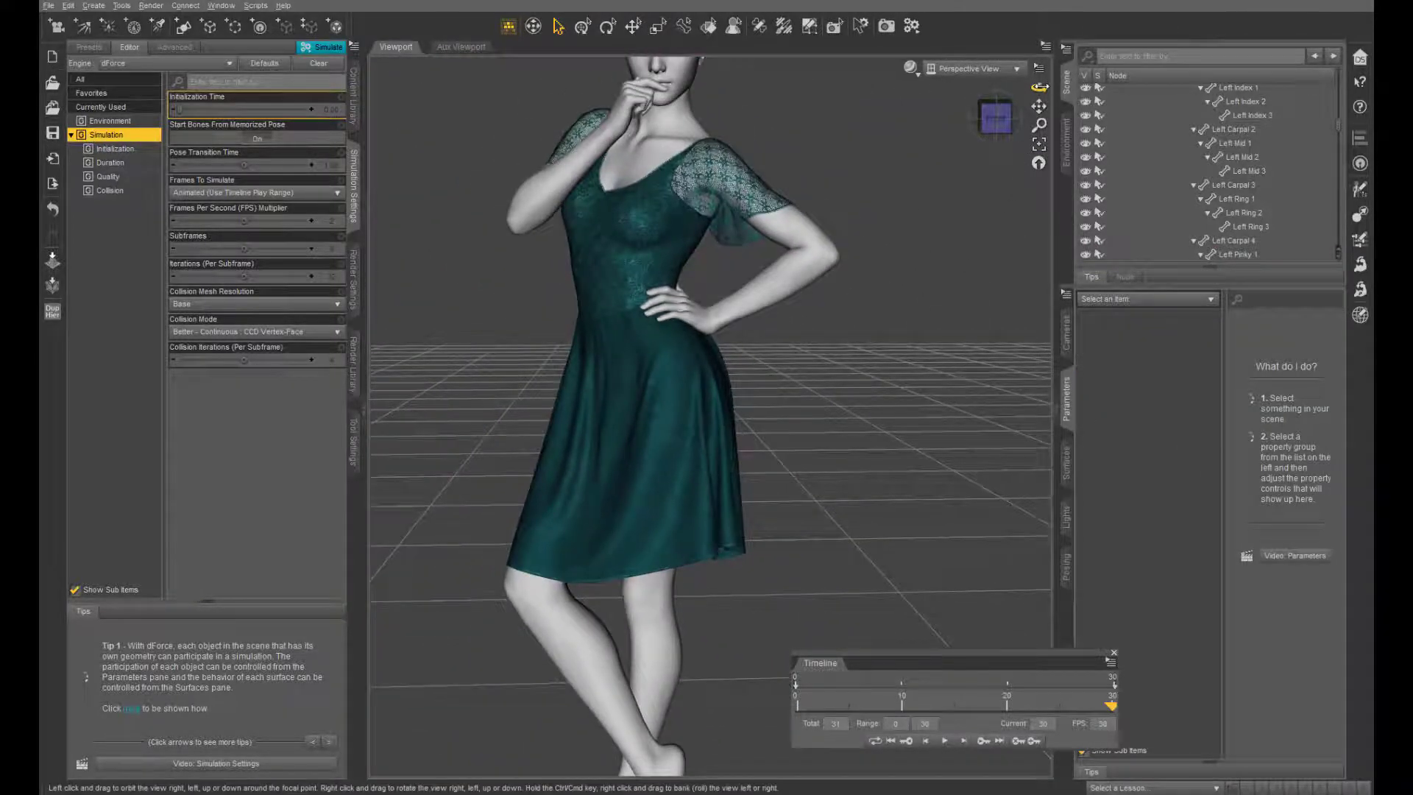
- Compare the skirt's folds and the figure's pose at frames 10, 11, 15, 16 and 30 of the timeline
{"action": "mouse_move", "coordinate": [1042, 87]}
{"action": "left_mouse_down"}
{"action": "mouse_move", "coordinate": [1039, 102]}
{"action": "mouse_move", "coordinate": [1042, 88]}
{"action": "left_mouse_up"}
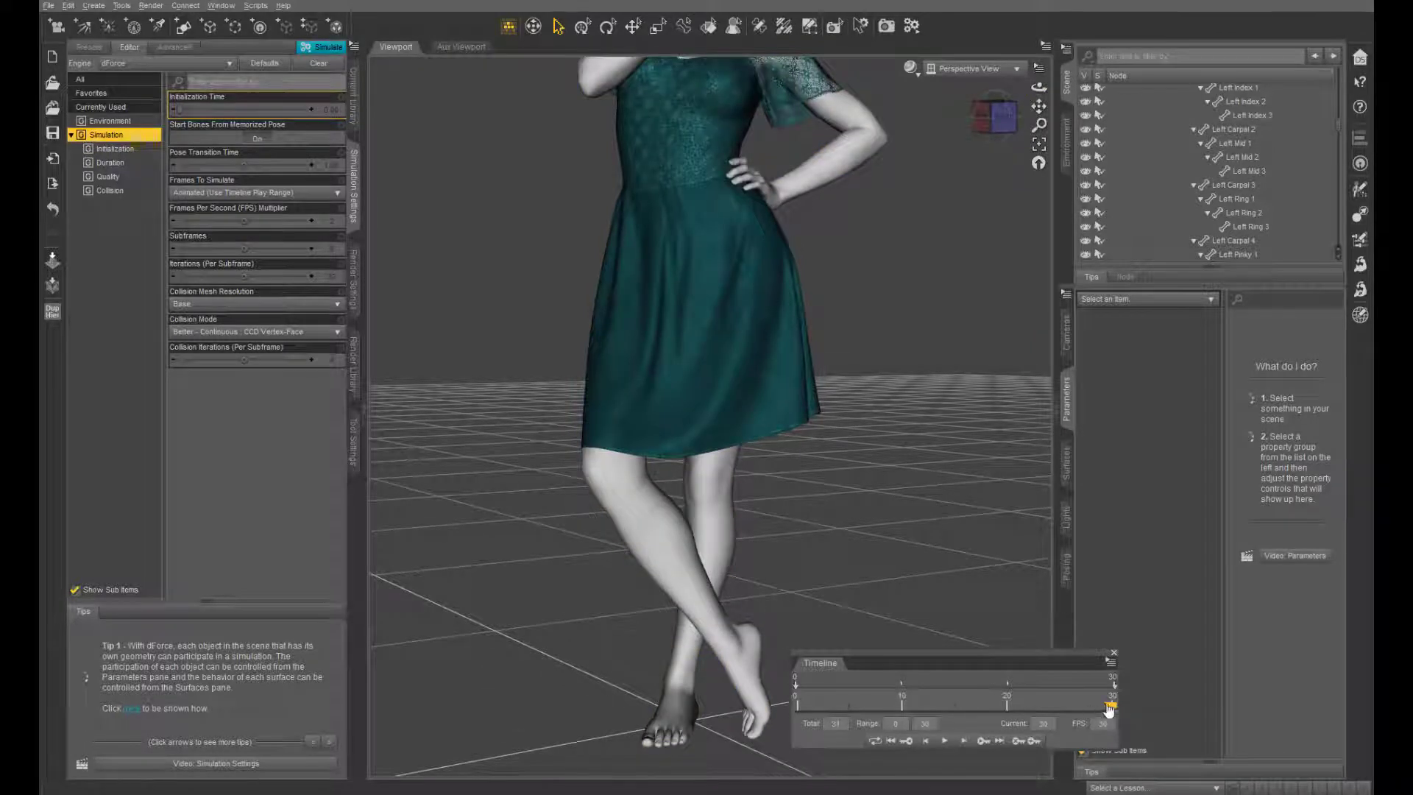
{"action": "left_click_drag", "start_coordinate": [1107, 709], "coordinate": [897, 722]}
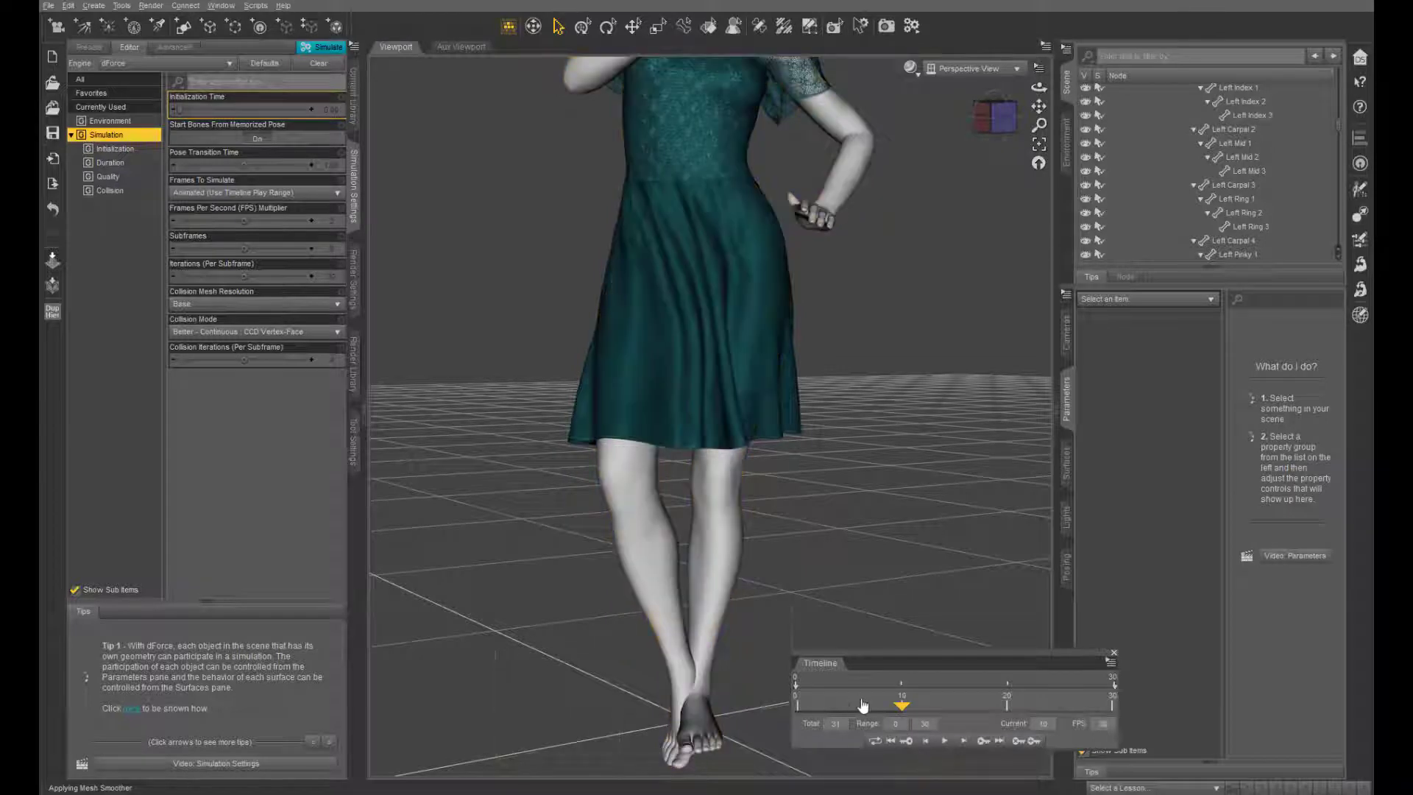
{"action": "left_click_drag", "start_coordinate": [899, 708], "coordinate": [902, 709]}
{"action": "left_click_drag", "start_coordinate": [901, 708], "coordinate": [908, 709]}
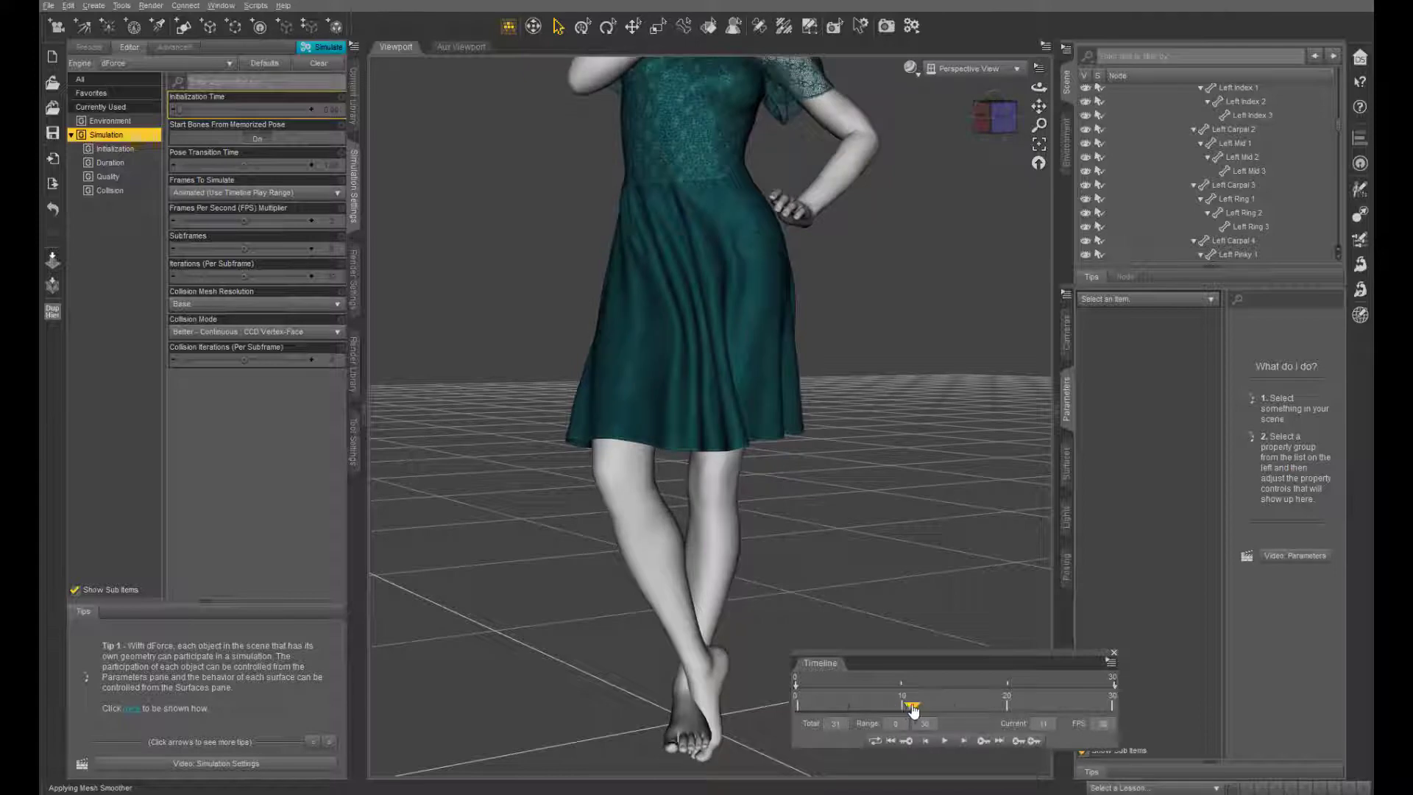
{"action": "left_click_drag", "start_coordinate": [909, 708], "coordinate": [950, 723]}
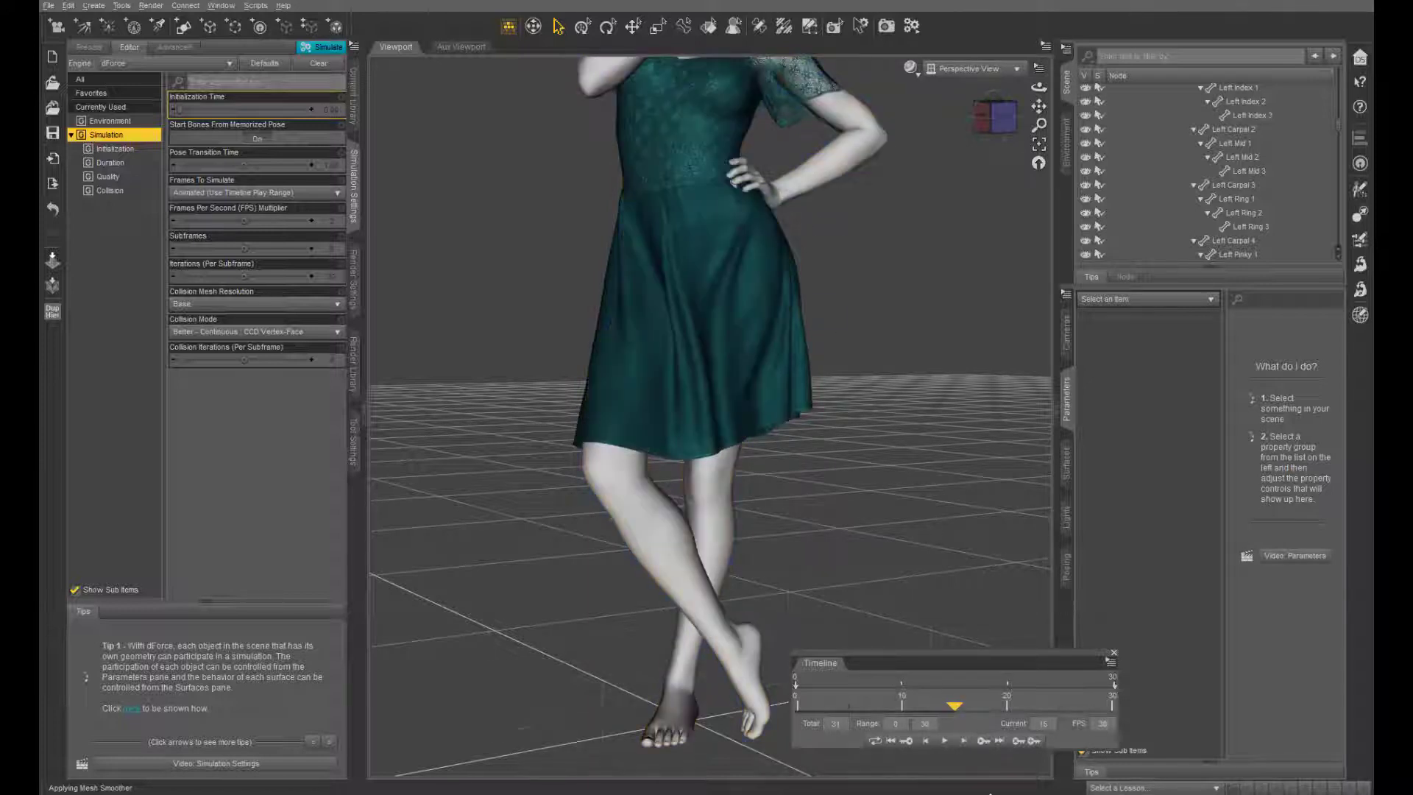
{"action": "left_click_drag", "start_coordinate": [957, 708], "coordinate": [901, 719]}
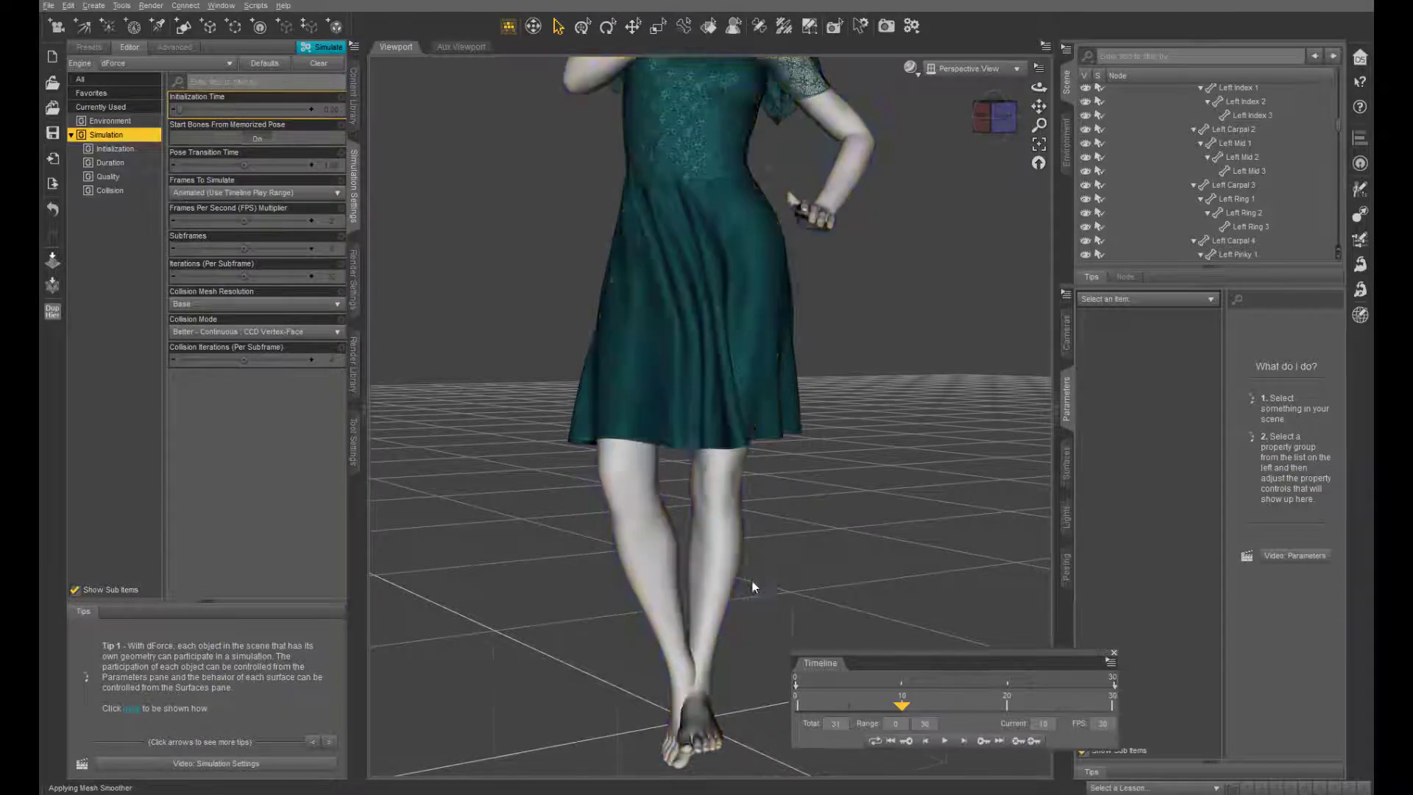
{"action": "left_click_drag", "start_coordinate": [908, 708], "coordinate": [956, 717]}
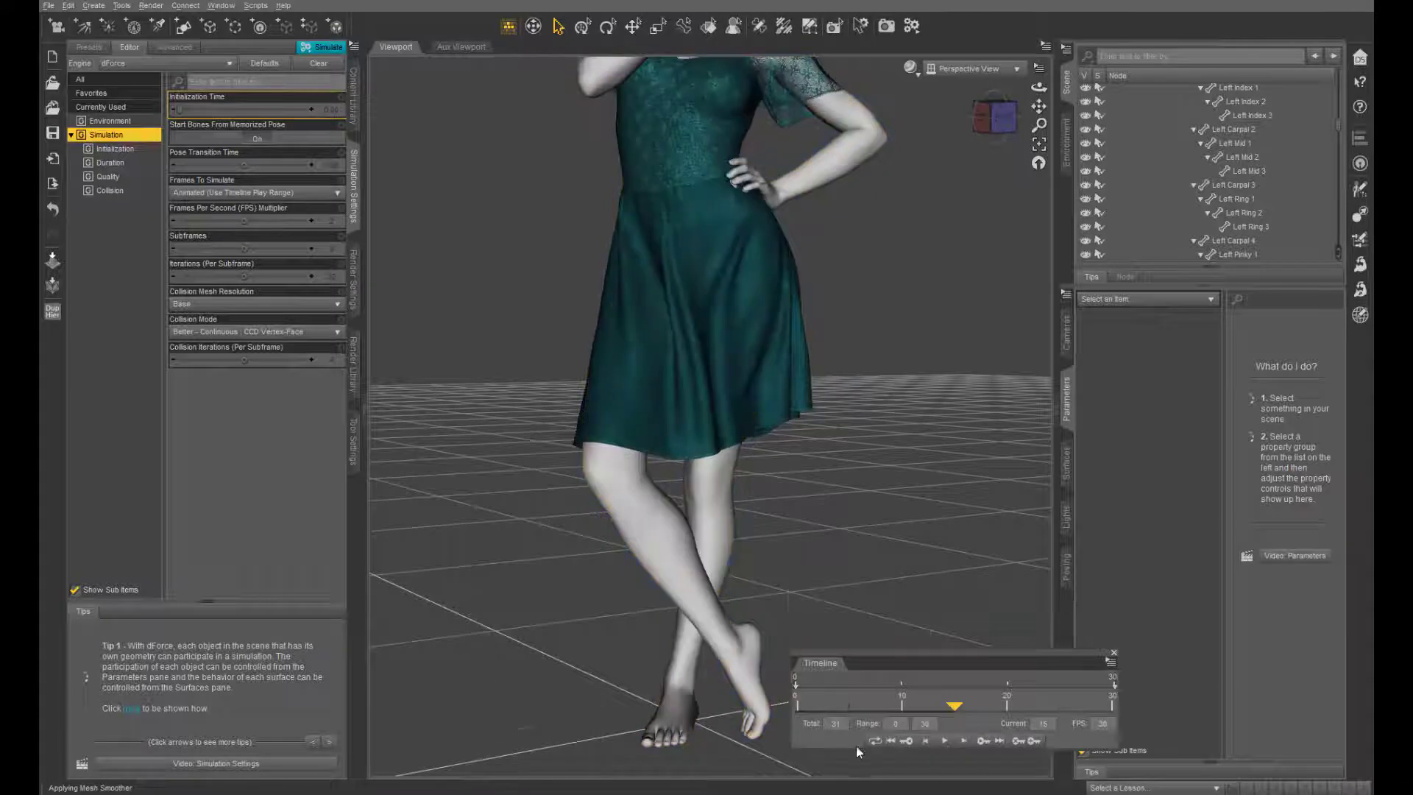
{"action": "left_click", "coordinate": [964, 714]}
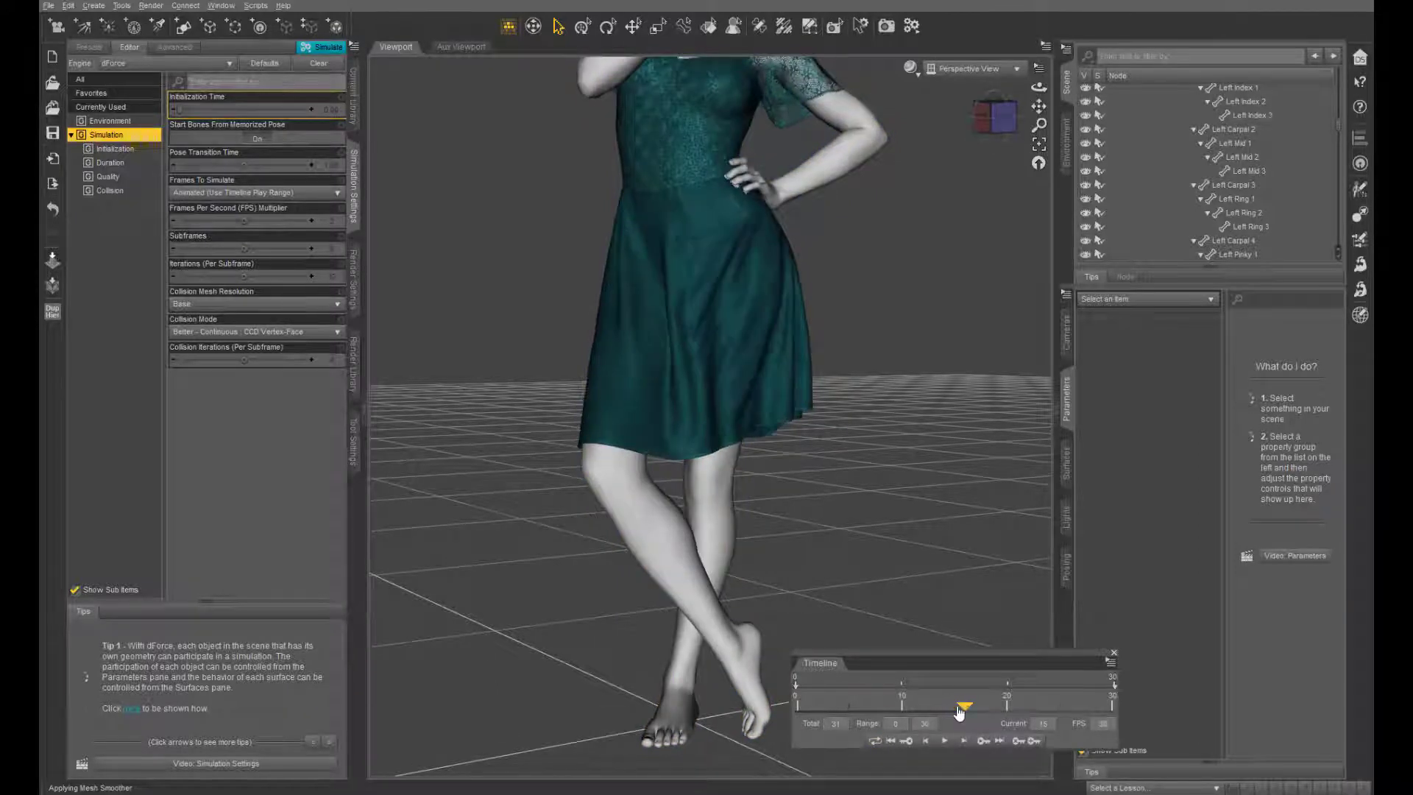
{"action": "left_click_drag", "start_coordinate": [967, 714], "coordinate": [1113, 722]}
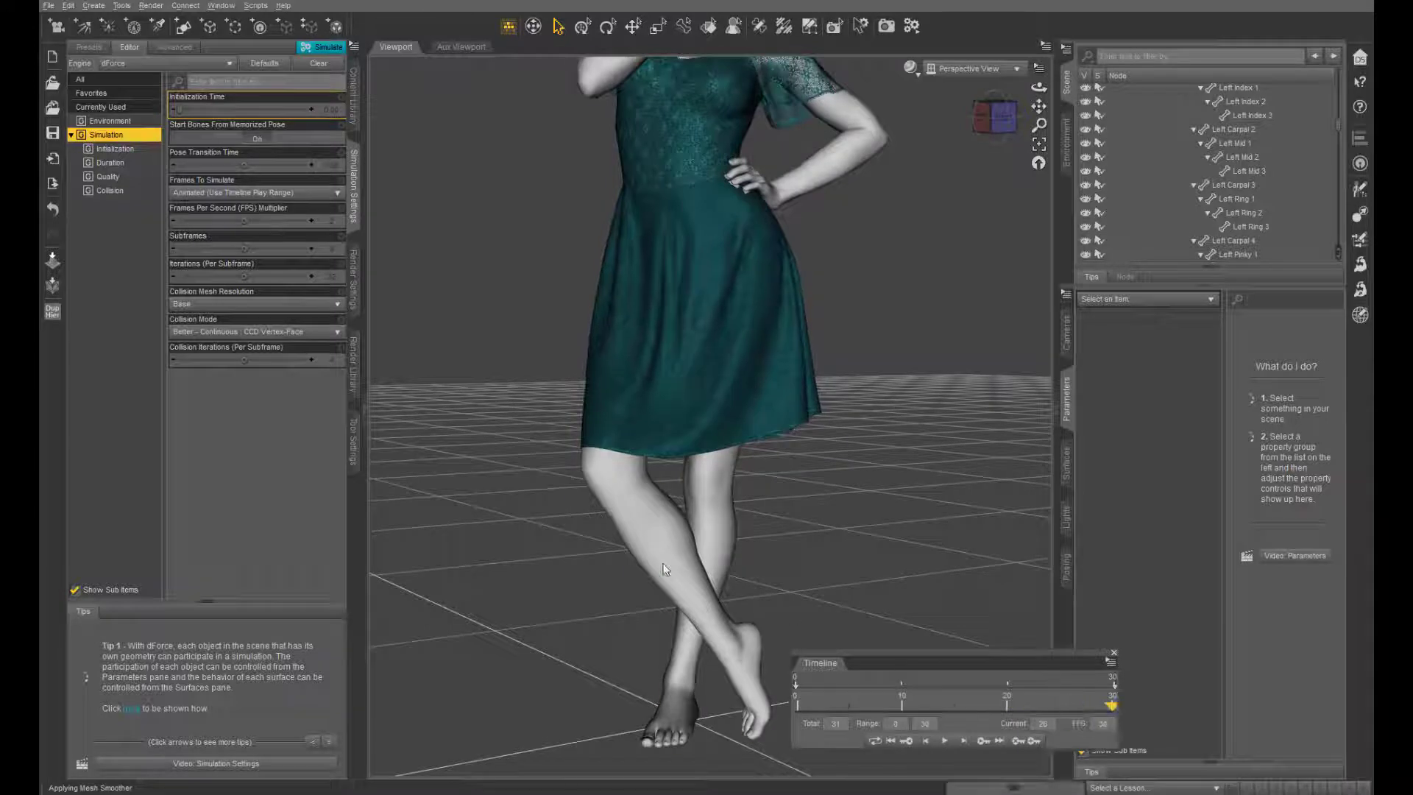
- Review the Frames To Simulate options, and compare the draped skirt at frame 15 with frame 30
{"action": "left_click", "coordinate": [225, 193]}
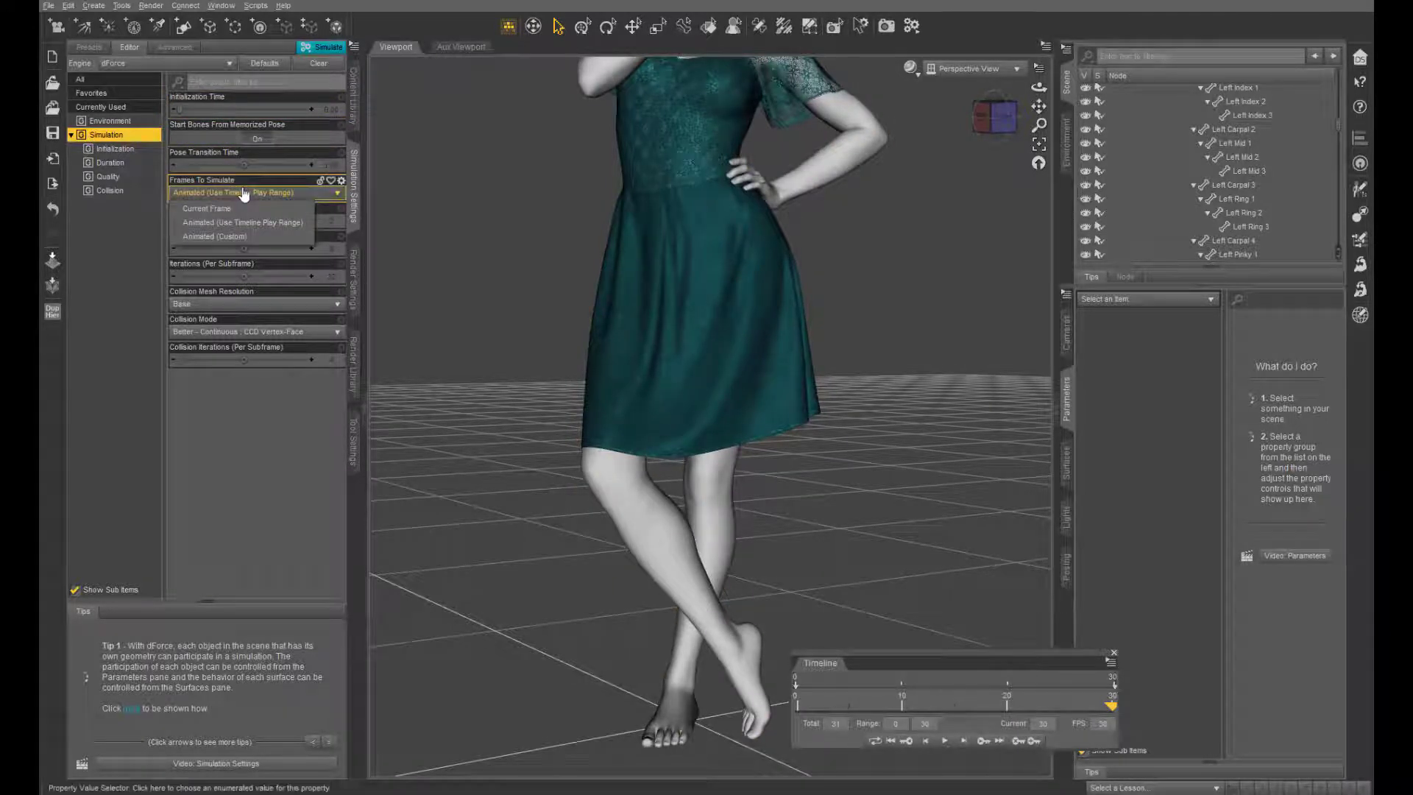
{"action": "left_click", "coordinate": [247, 187]}
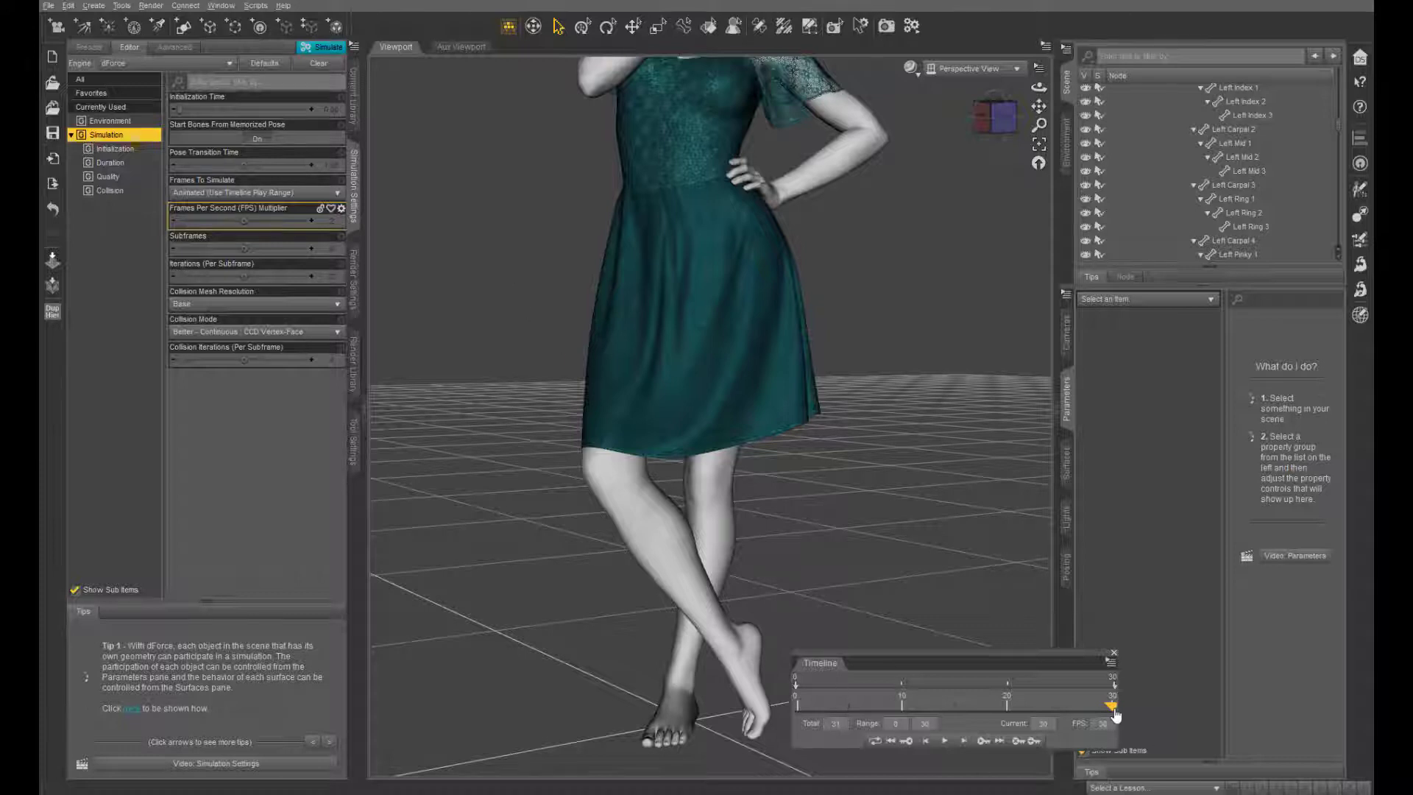
{"action": "left_click_drag", "start_coordinate": [1114, 713], "coordinate": [952, 720]}
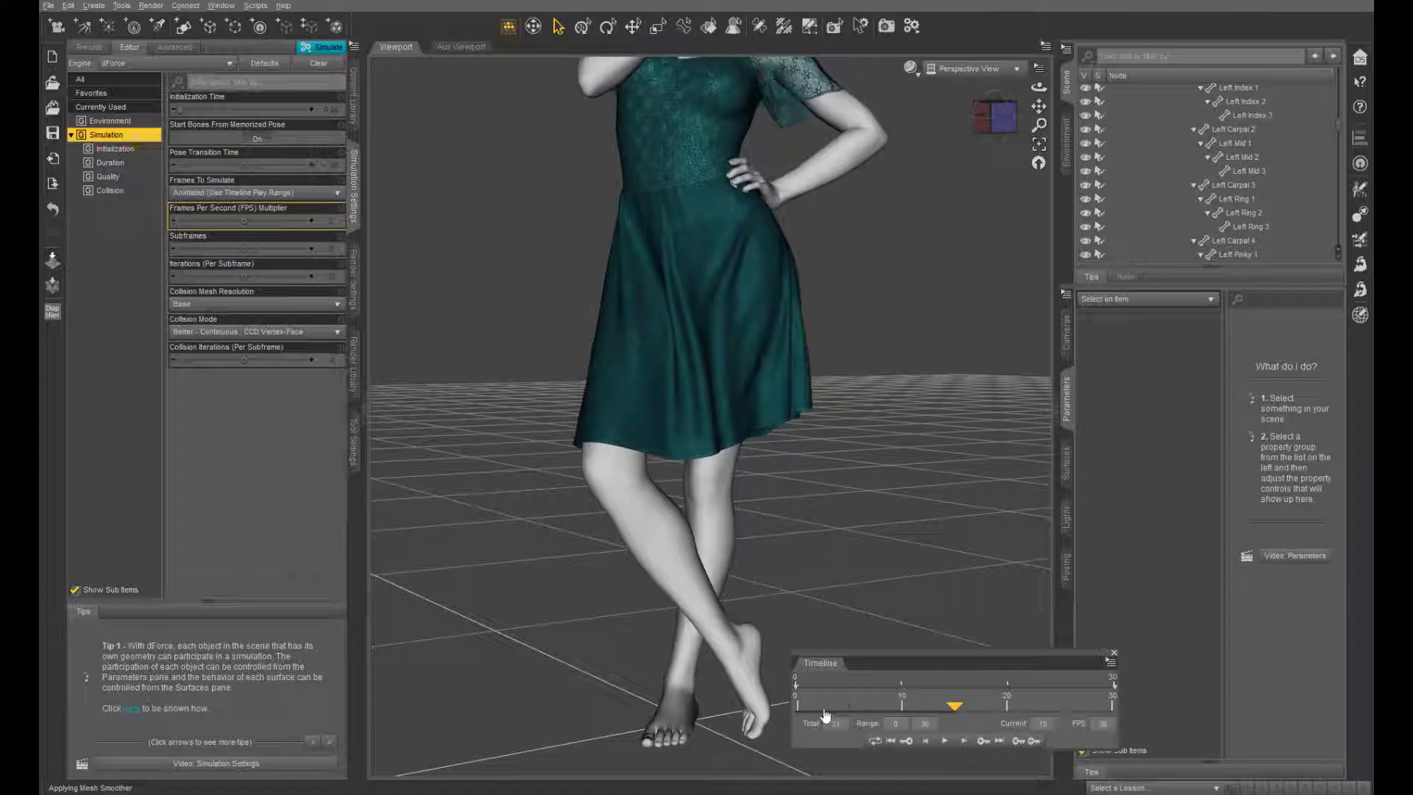
{"action": "left_click_drag", "start_coordinate": [957, 712], "coordinate": [1122, 721]}
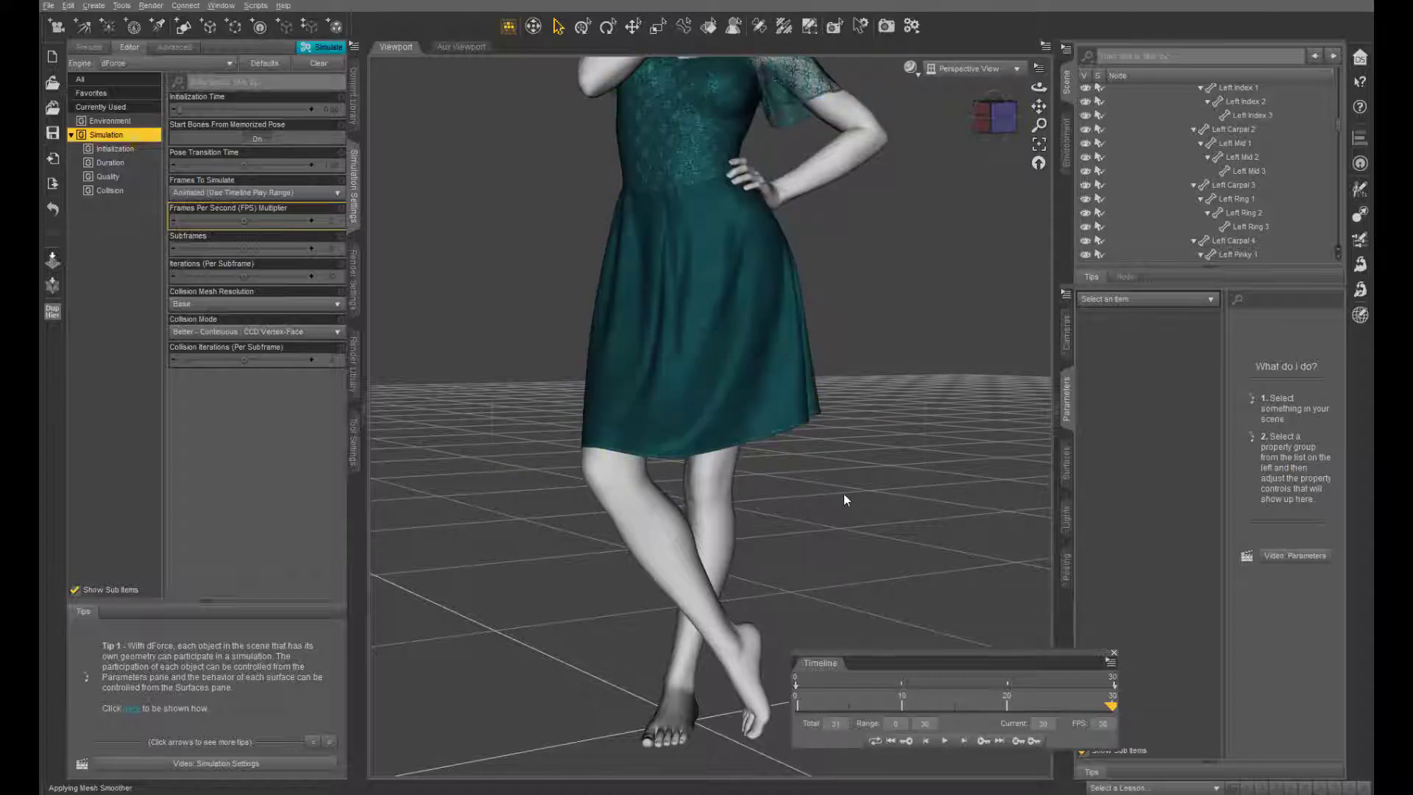
{"action": "left_click", "coordinate": [801, 400]}
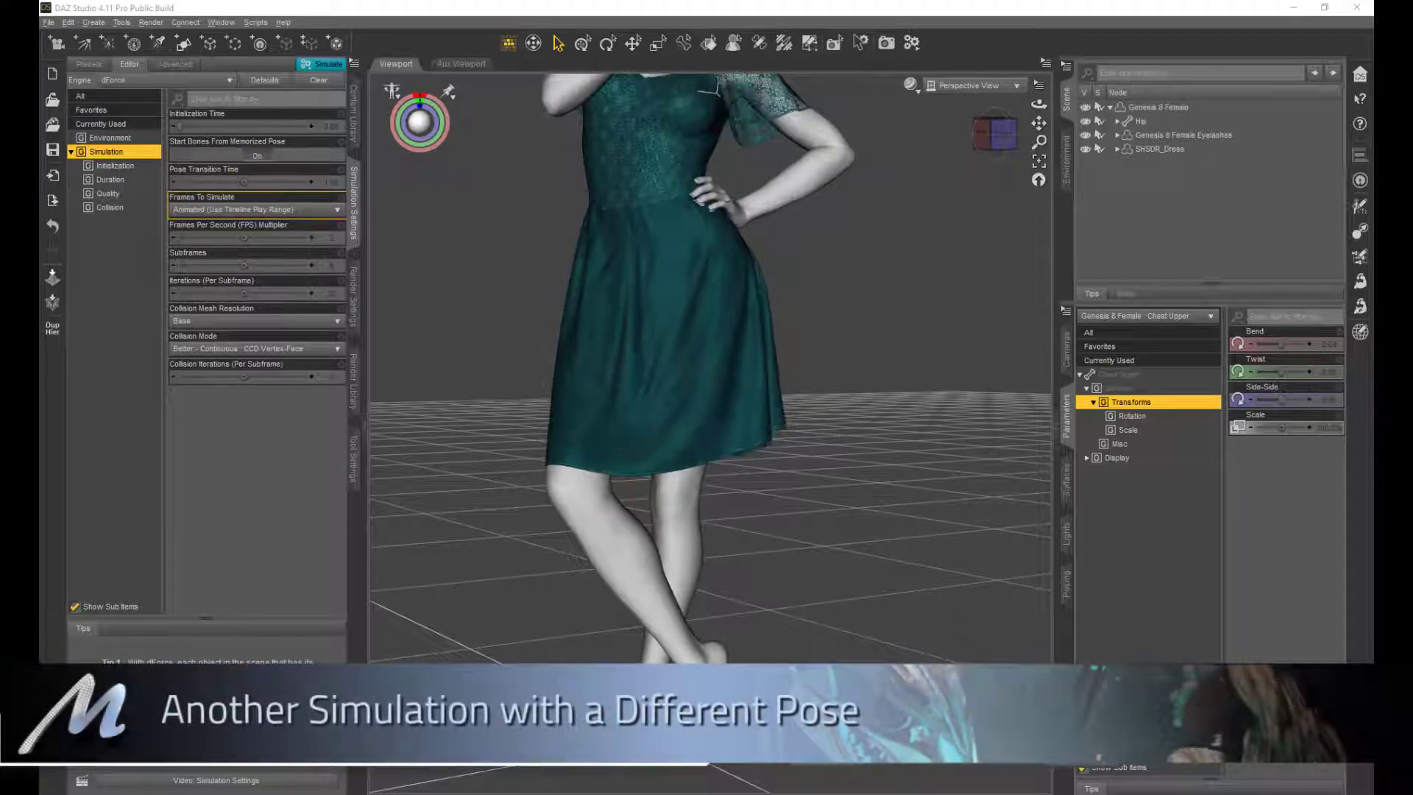
- At frame 15, apply the RS AS Pose 030 Flat Feet Mirror pose from the All Sweet Flat Feet poses to the figure
{"action": "left_click", "coordinate": [695, 532]}
{"action": "left_click", "coordinate": [354, 110]}
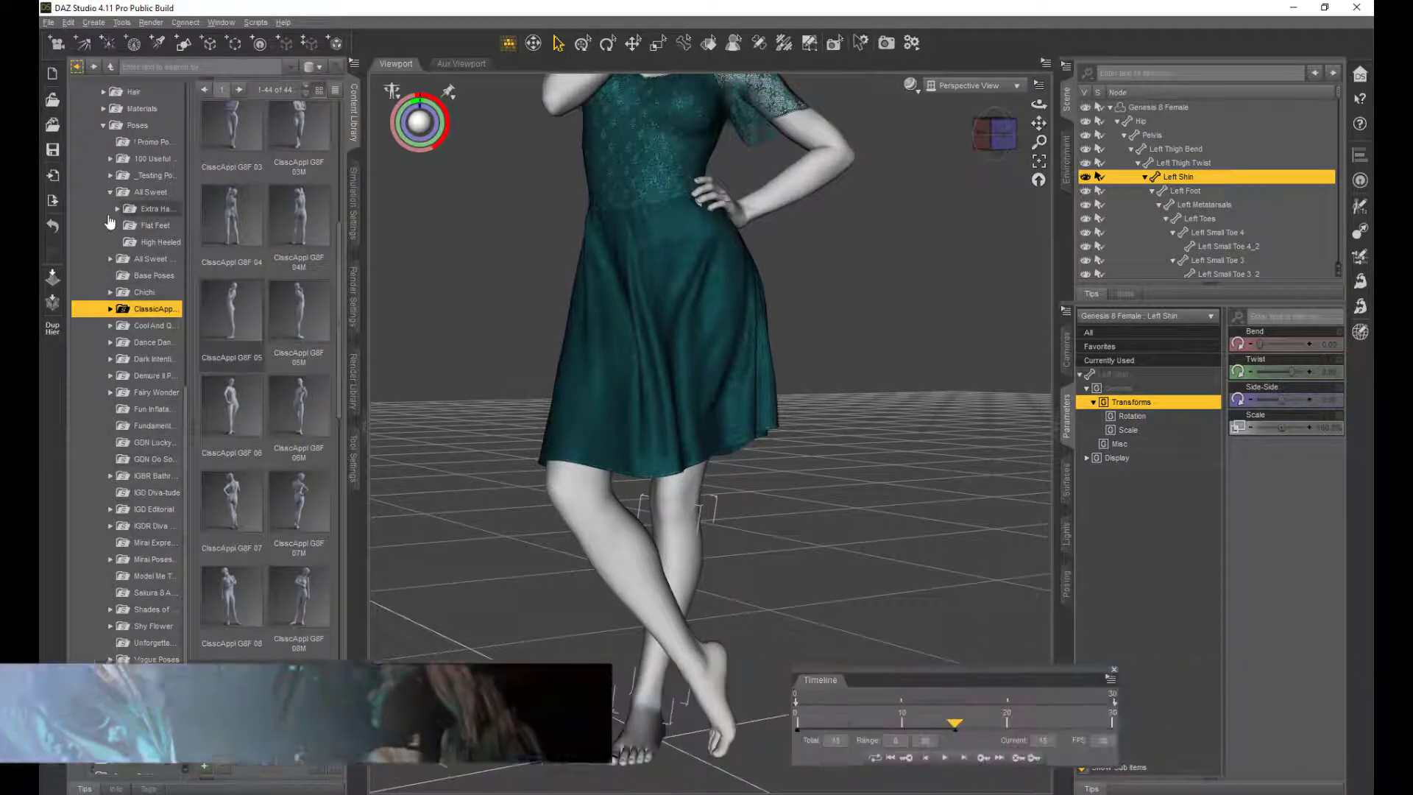
{"action": "left_click", "coordinate": [154, 226]}
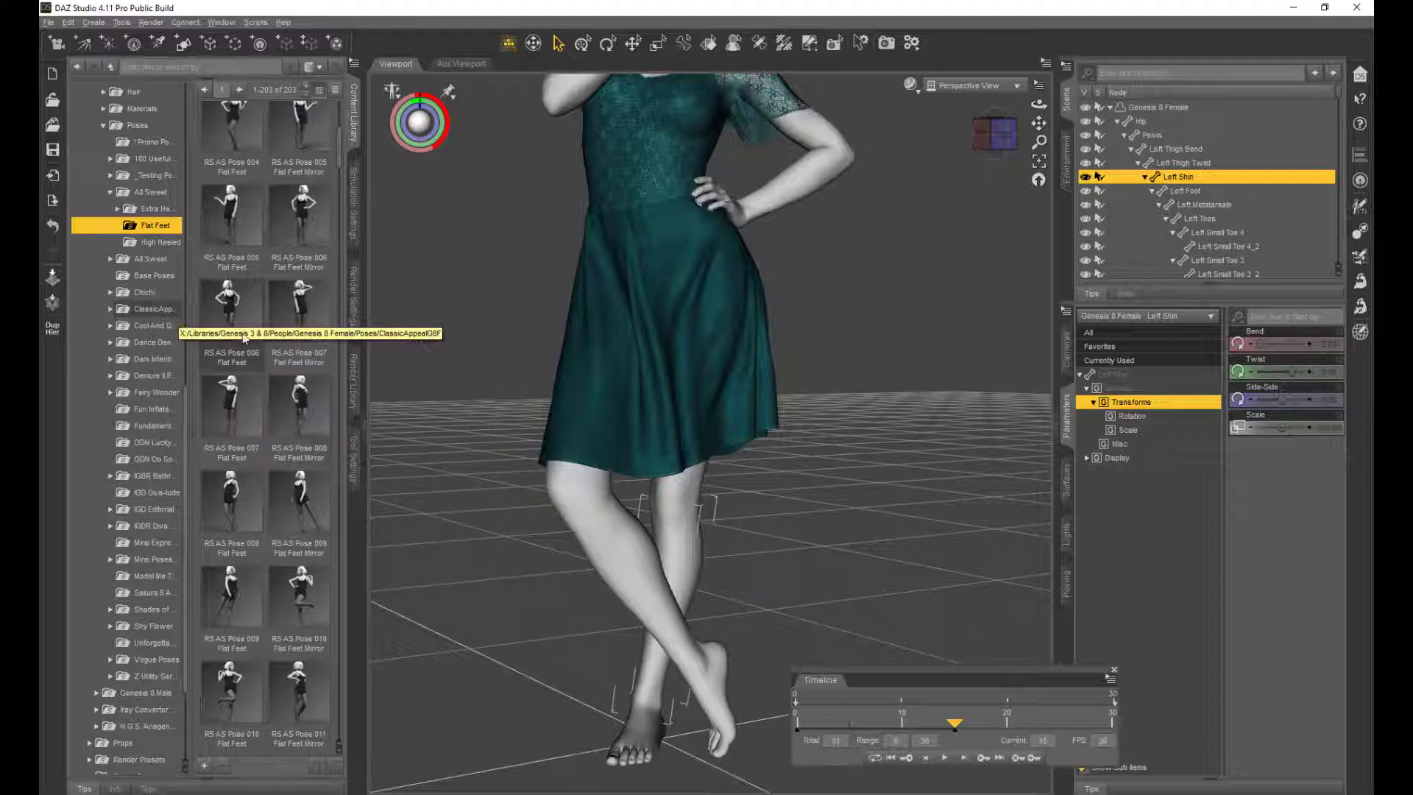
{"action": "scroll", "coordinate": [267, 359], "scroll_direction": "down", "scroll_amount": 3}
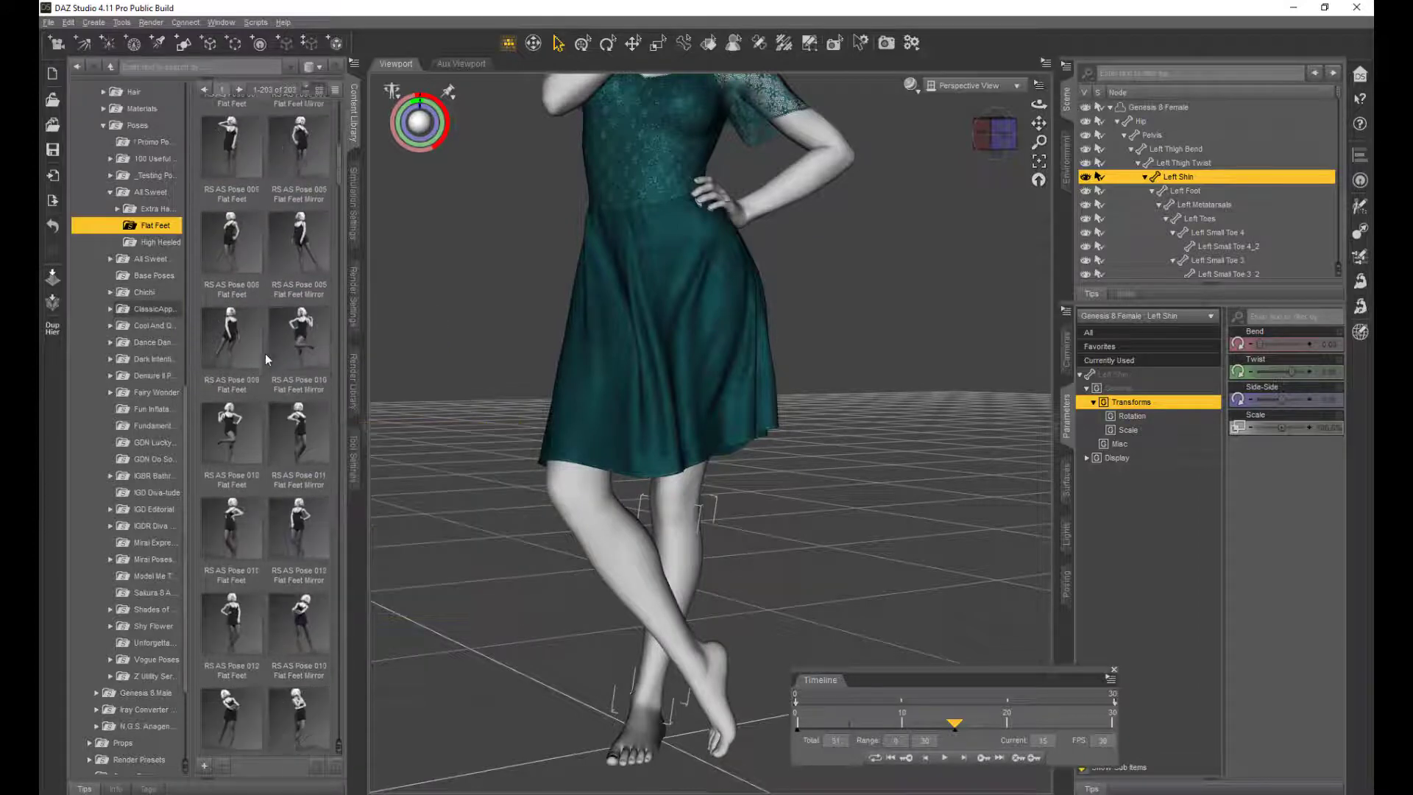
{"action": "scroll", "coordinate": [266, 360], "scroll_direction": "down", "scroll_amount": 6}
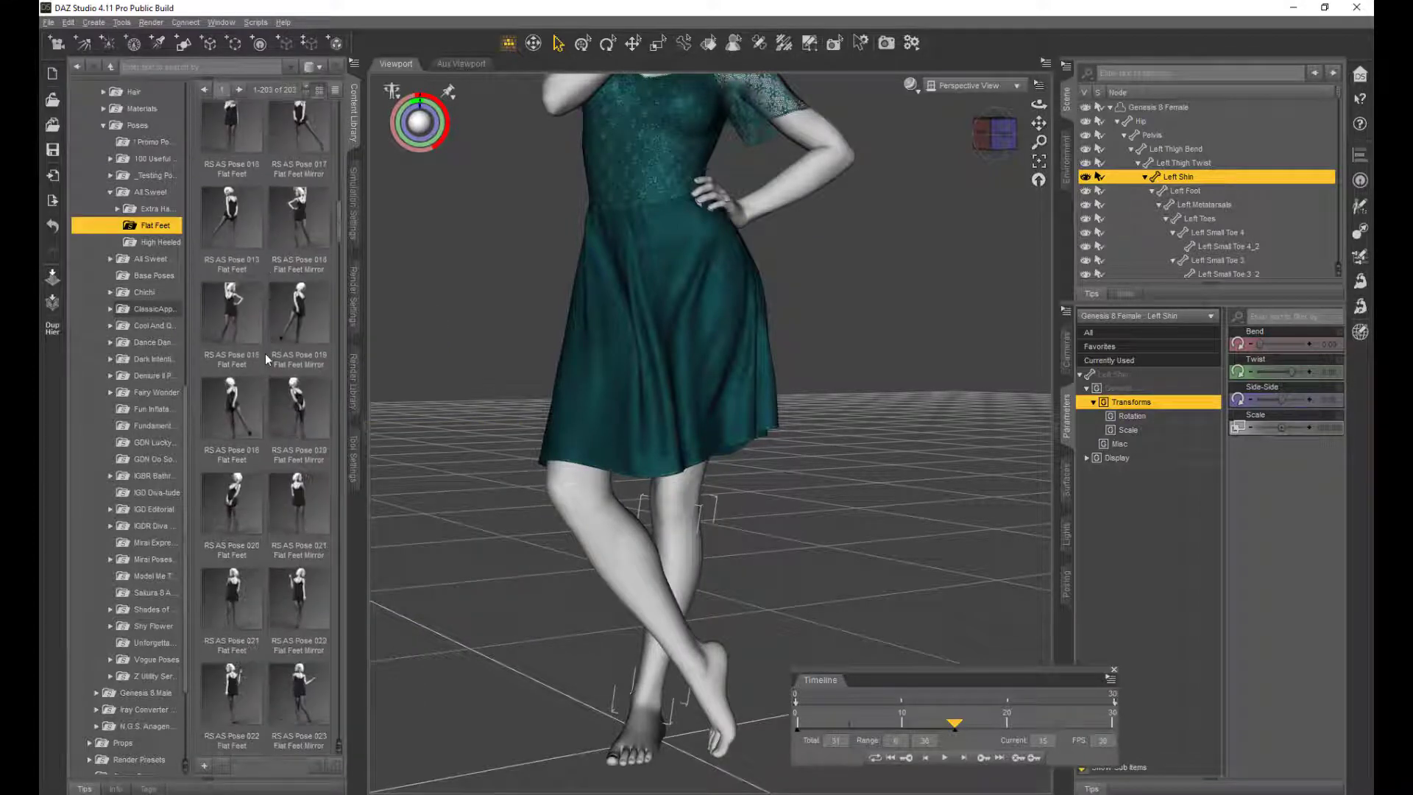
{"action": "scroll", "coordinate": [265, 353], "scroll_direction": "down", "scroll_amount": 6}
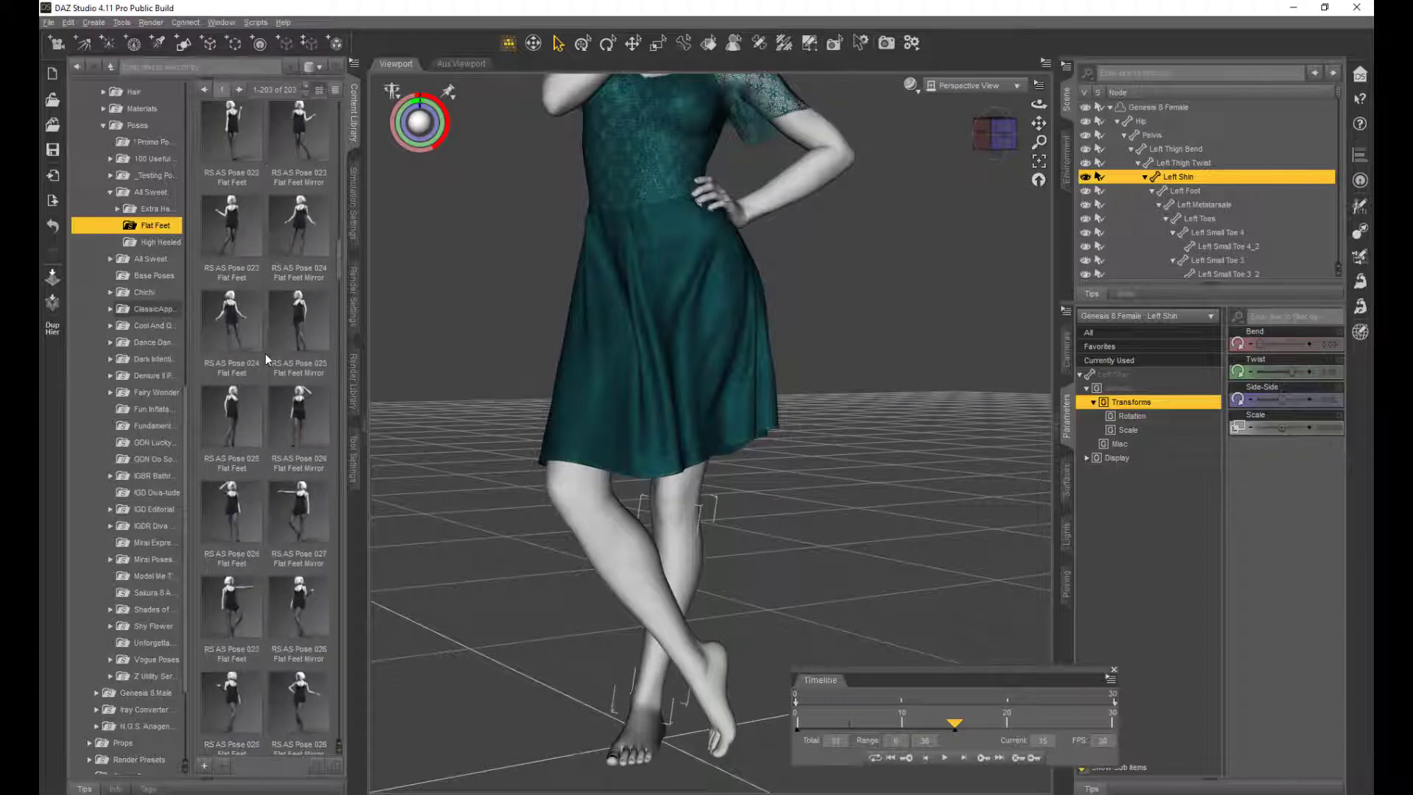
{"action": "scroll", "coordinate": [265, 353], "scroll_direction": "down", "scroll_amount": 3}
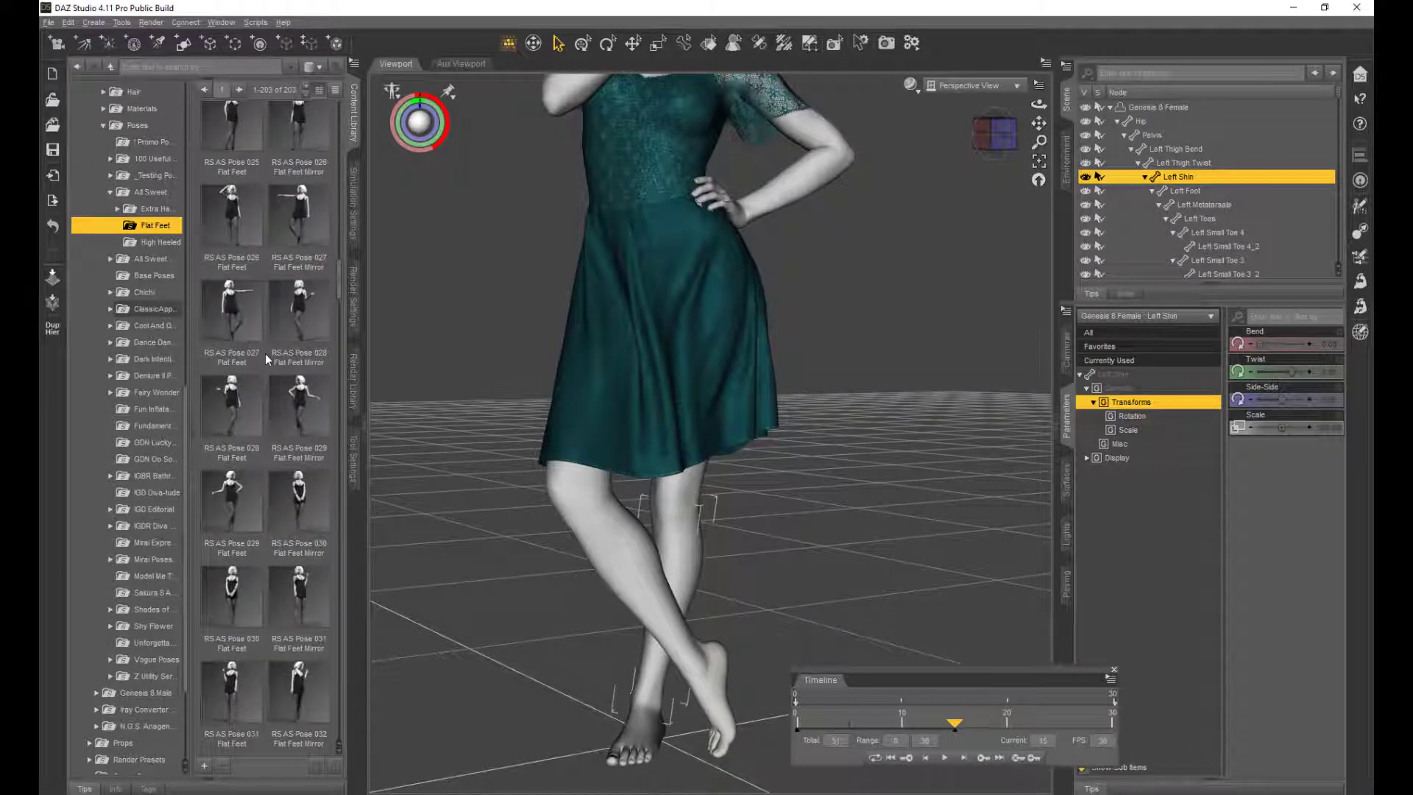
{"action": "double_click", "coordinate": [301, 492]}
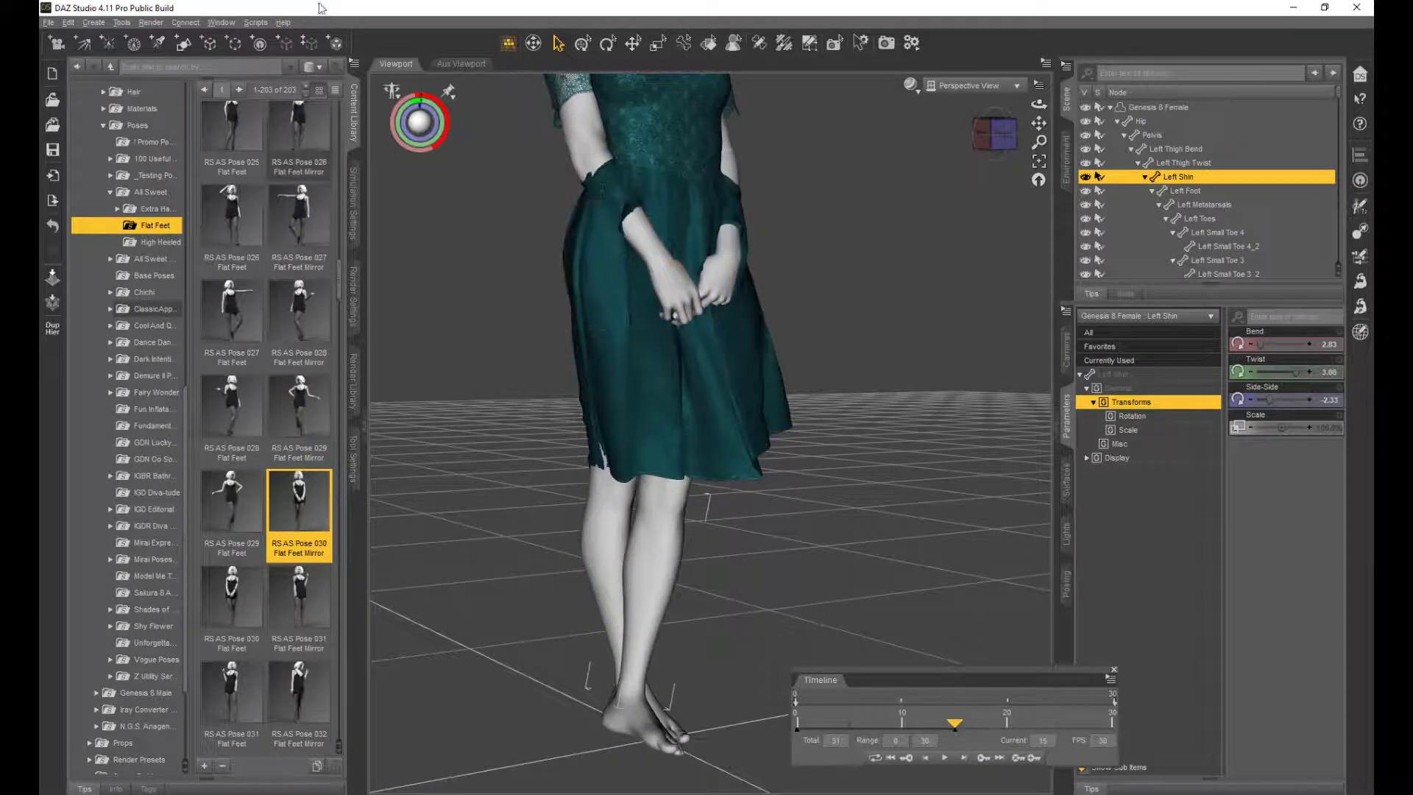
- Clear the existing dForce simulation from the dress and view the newly posed figure from the front
{"action": "left_click", "coordinate": [354, 200]}
{"action": "left_click", "coordinate": [333, 83]}
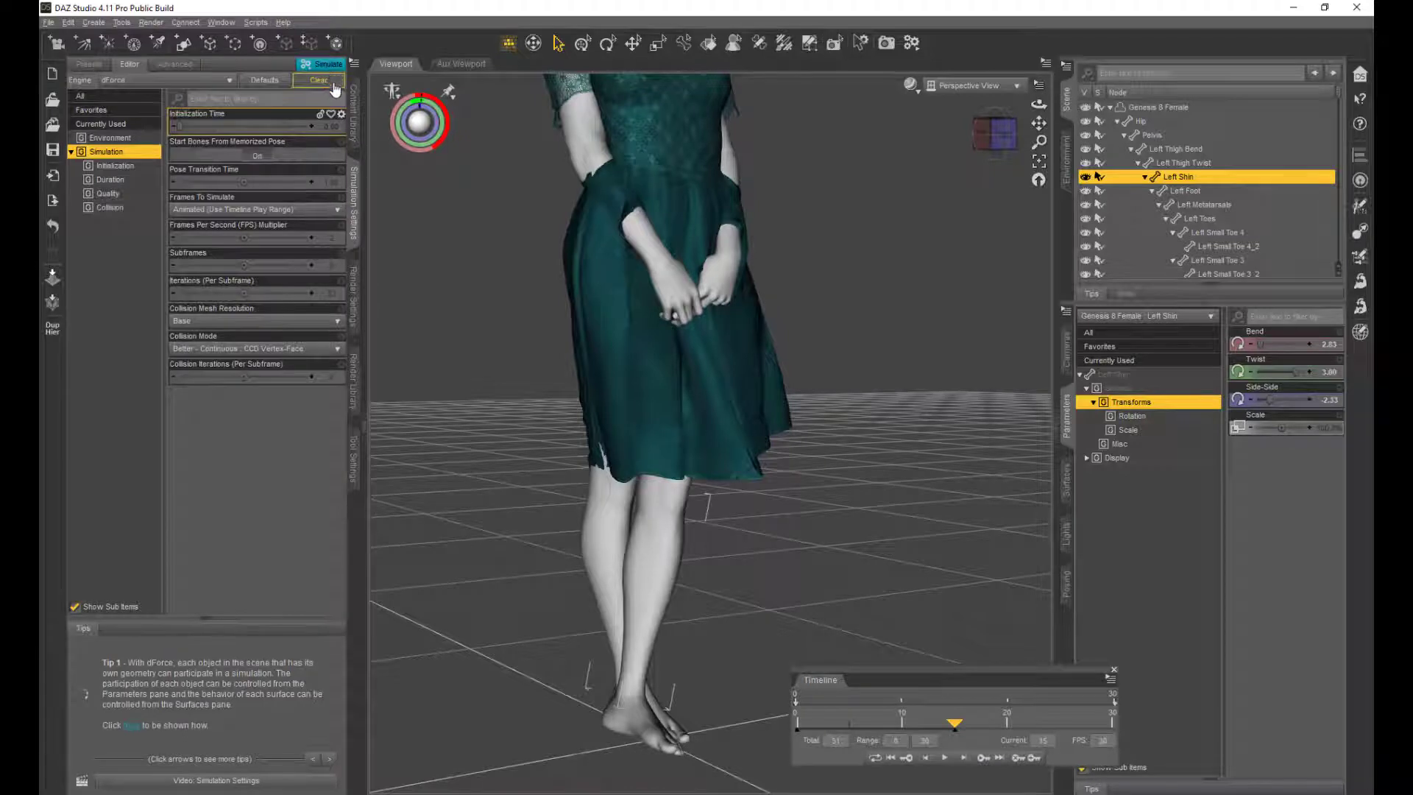
{"action": "left_click_drag", "start_coordinate": [1039, 105], "coordinate": [819, 359]}
{"action": "scroll", "coordinate": [819, 360], "scroll_direction": "up", "scroll_amount": 1}
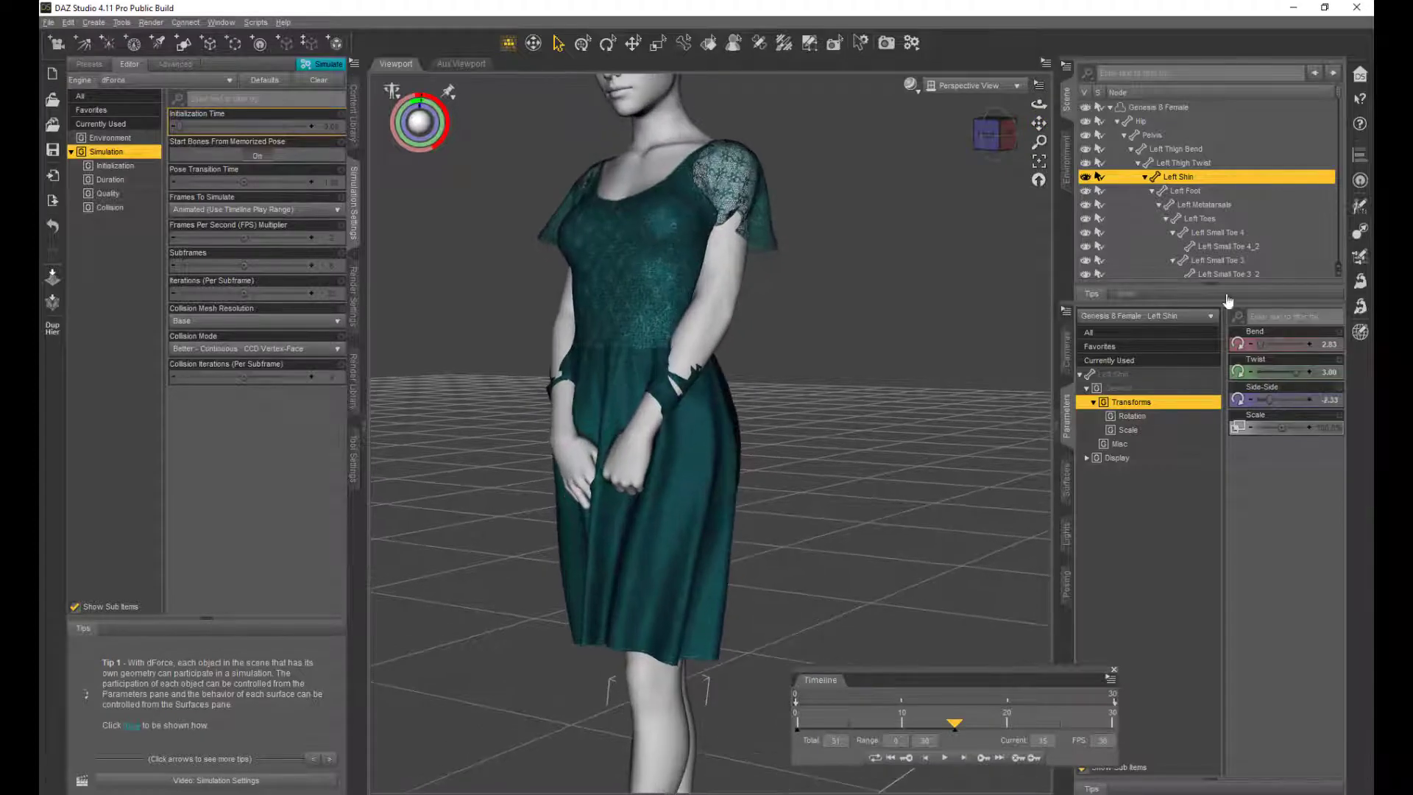
- Collapse the Hip hierarchy, hide the dress, and examine the clearance between the forearms and hips from both sides
{"action": "left_click", "coordinate": [1119, 121]}
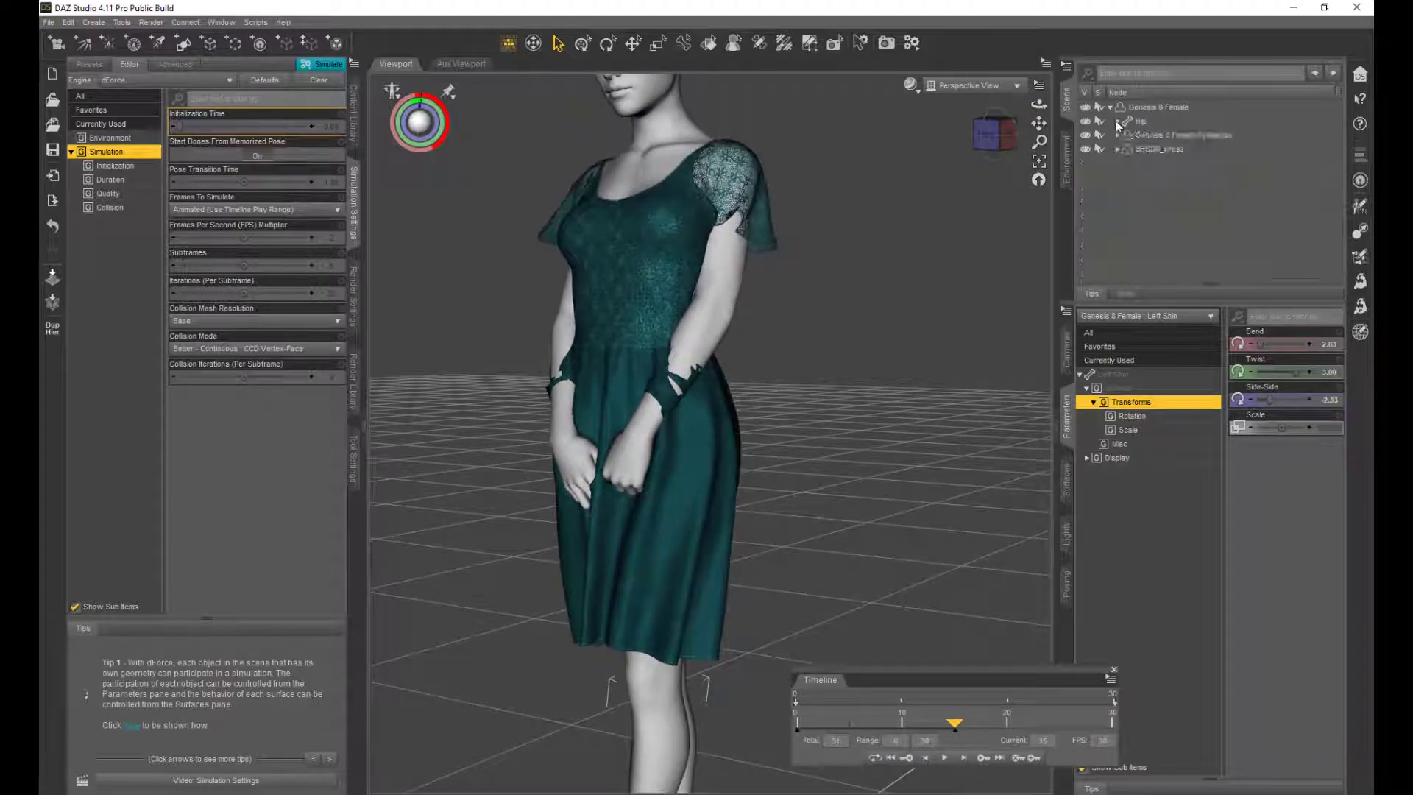
{"action": "left_click", "coordinate": [1086, 150]}
{"action": "mouse_move", "coordinate": [1035, 104]}
{"action": "left_mouse_down"}
{"action": "mouse_move", "coordinate": [1111, 104]}
{"action": "mouse_move", "coordinate": [1049, 104]}
{"action": "left_mouse_up"}
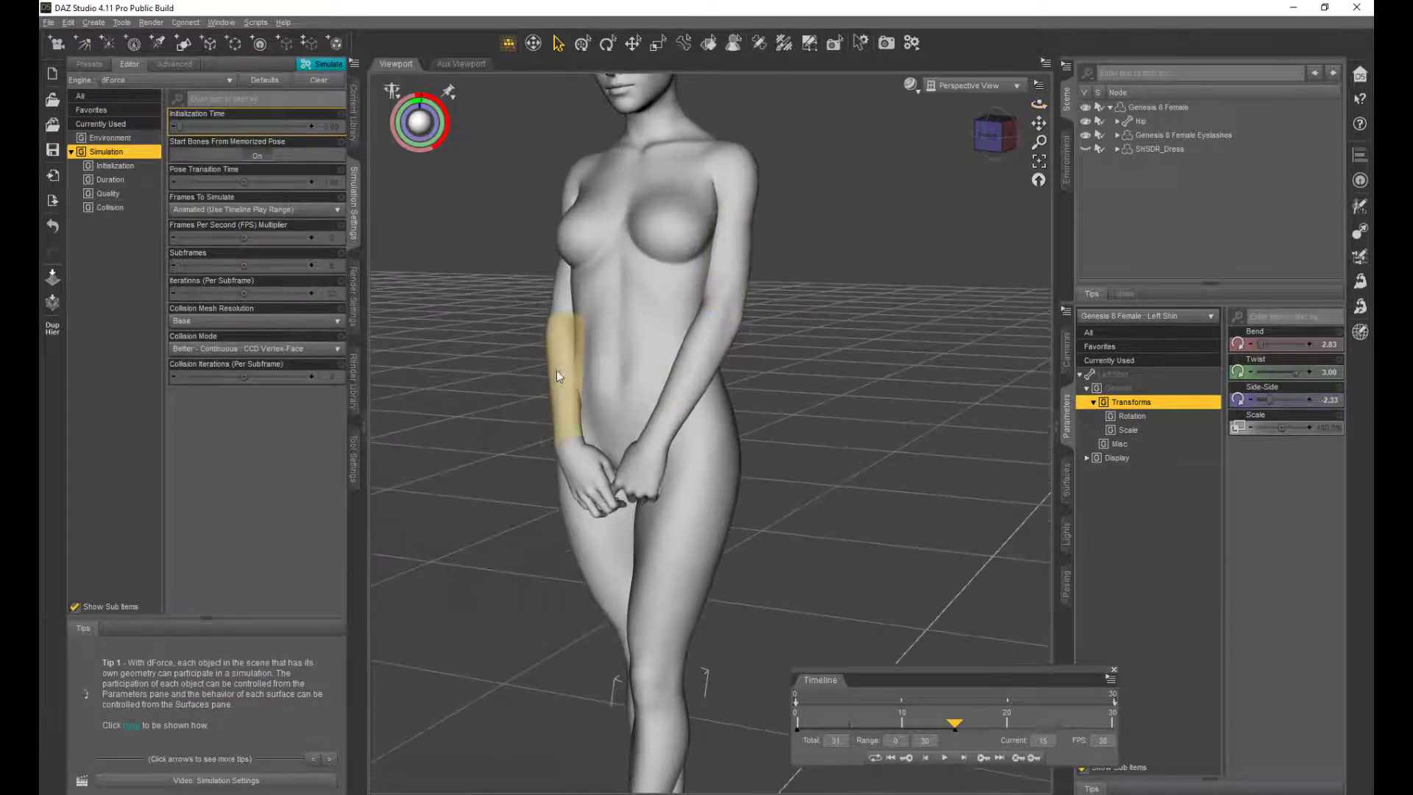
{"action": "left_click_drag", "start_coordinate": [1039, 104], "coordinate": [883, 74]}
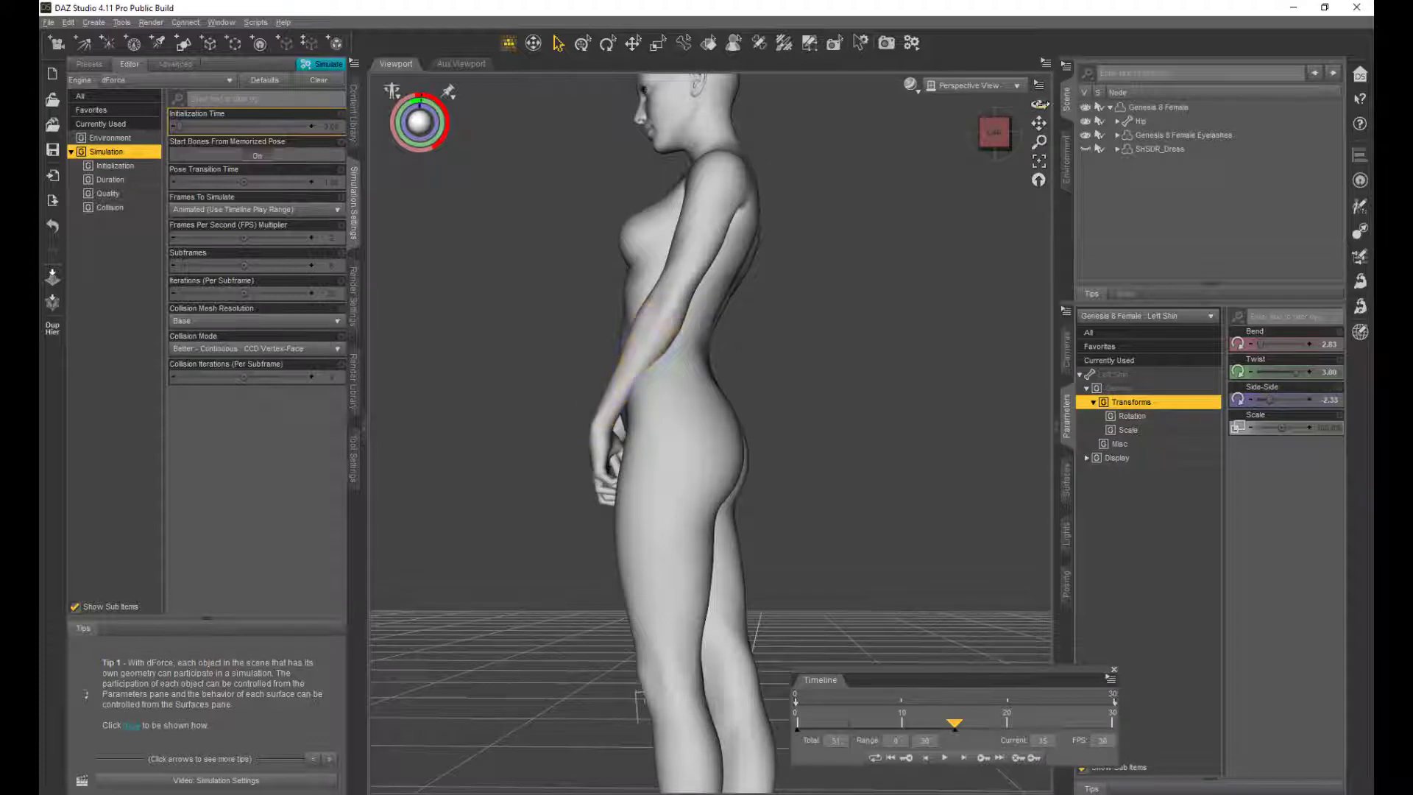
{"action": "scroll", "coordinate": [890, 272], "scroll_direction": "up", "scroll_amount": 5}
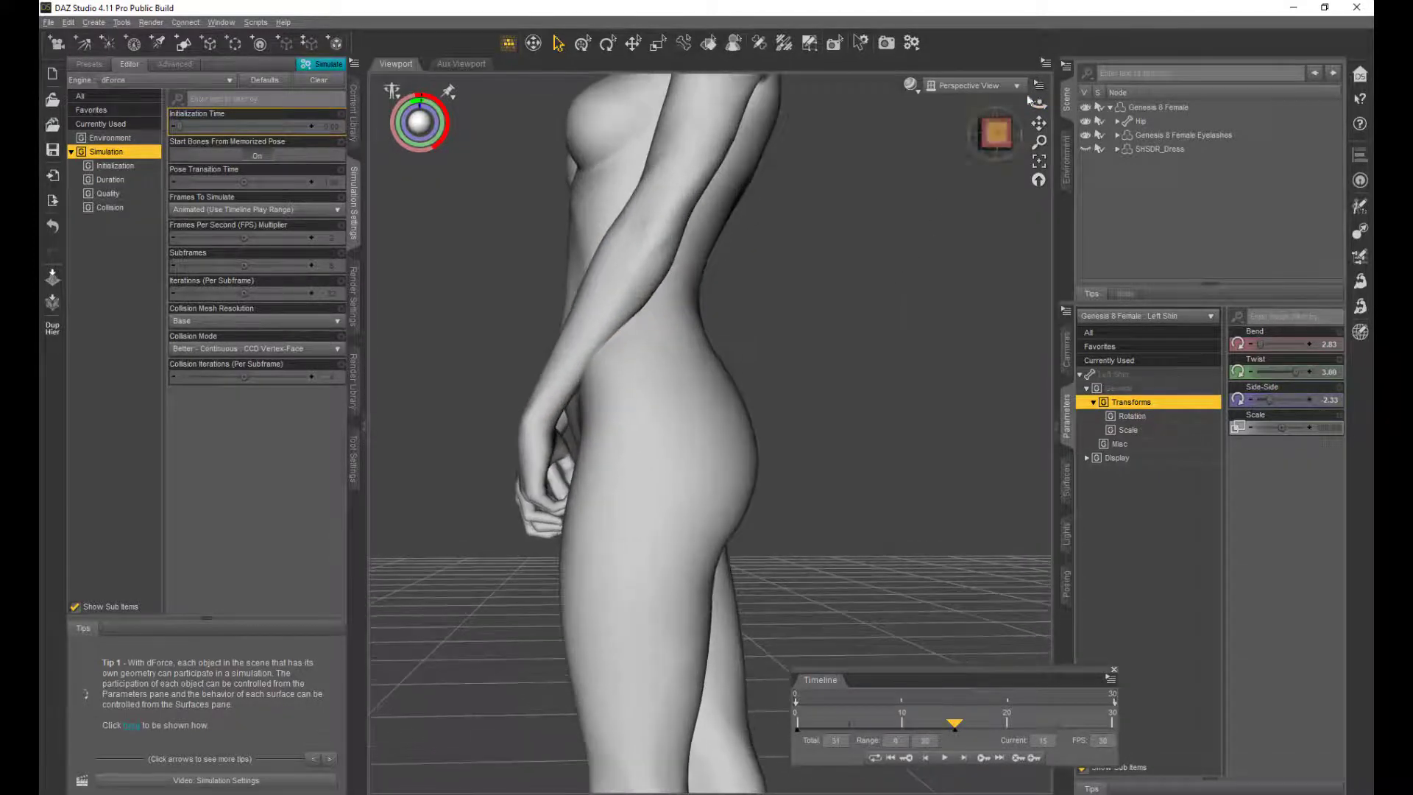
{"action": "left_click_drag", "start_coordinate": [1039, 103], "coordinate": [1075, 105]}
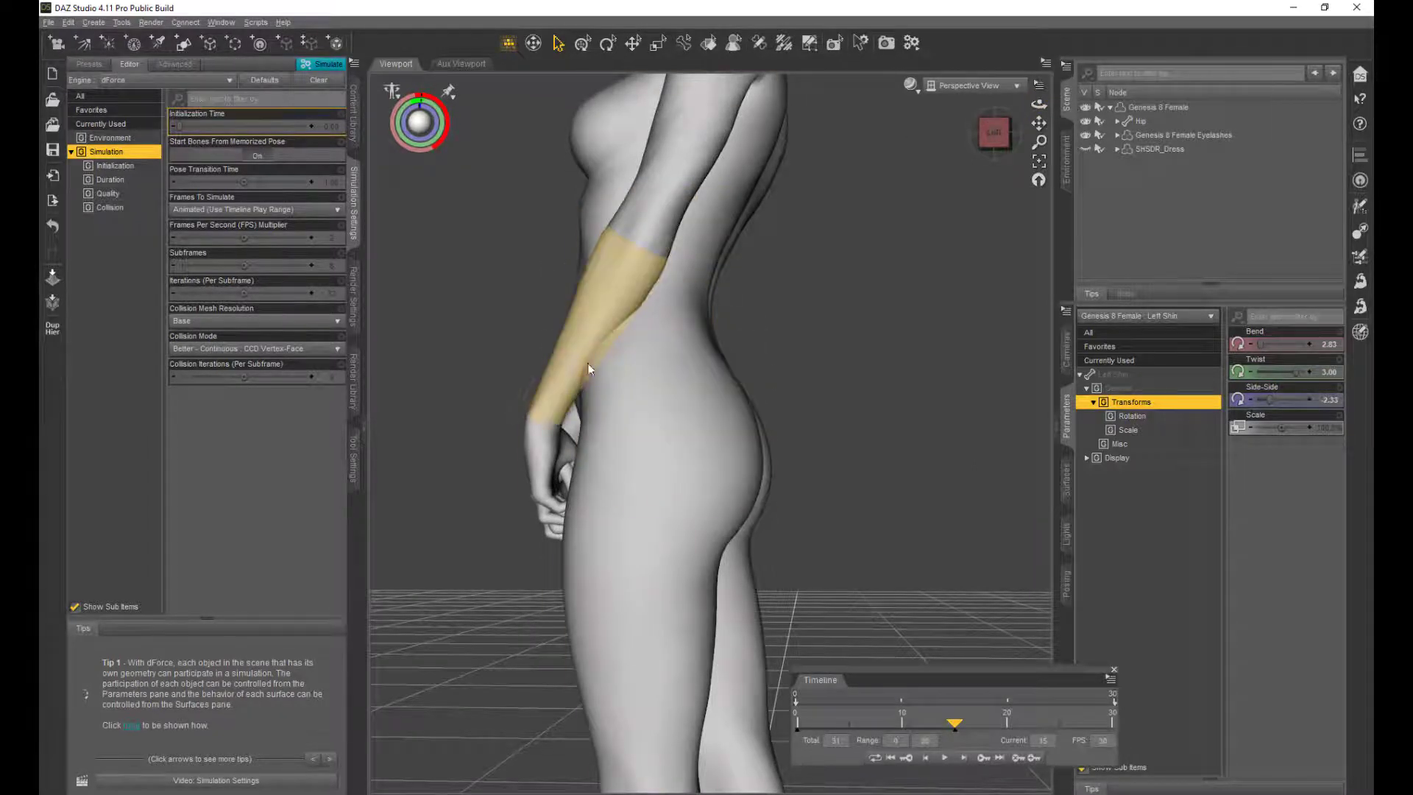
{"action": "mouse_move", "coordinate": [1038, 103]}
{"action": "left_mouse_down"}
{"action": "mouse_move", "coordinate": [1108, 122]}
{"action": "mouse_move", "coordinate": [1080, 131]}
{"action": "mouse_move", "coordinate": [1031, 104]}
{"action": "left_mouse_up"}
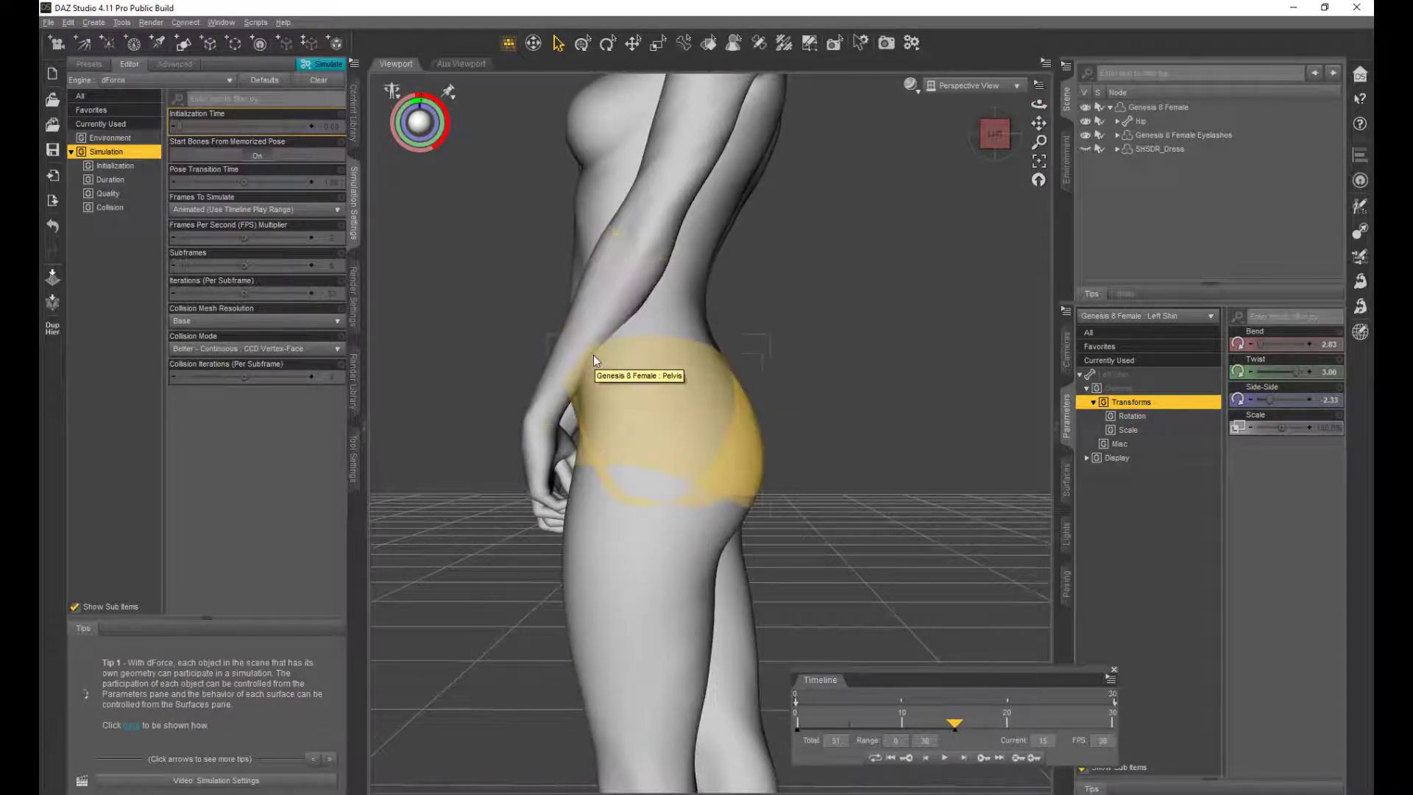
{"action": "left_click_drag", "start_coordinate": [1039, 105], "coordinate": [1327, 79]}
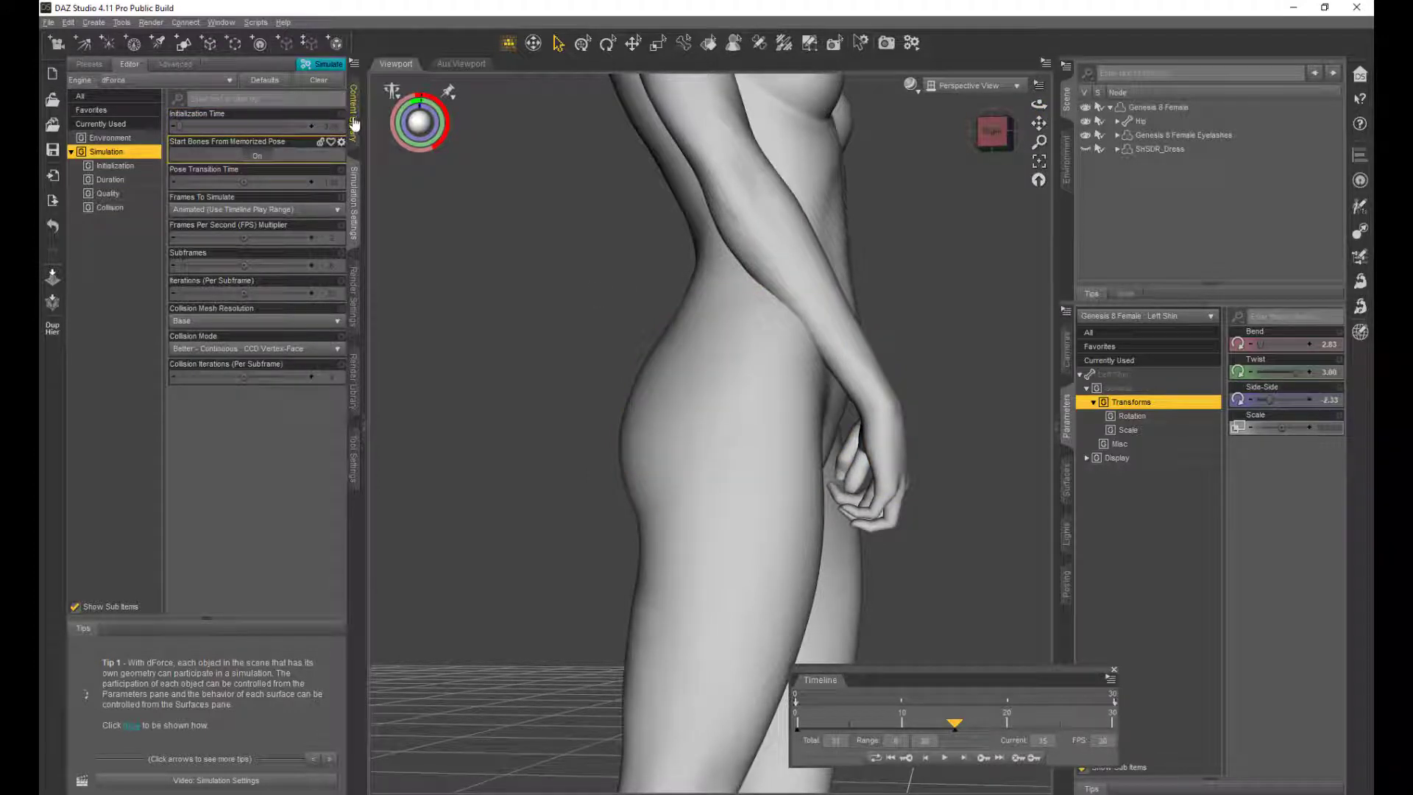
- View the figure from the front to see both forearms, and show the SHSDR_Dress again
{"action": "left_click", "coordinate": [789, 256]}
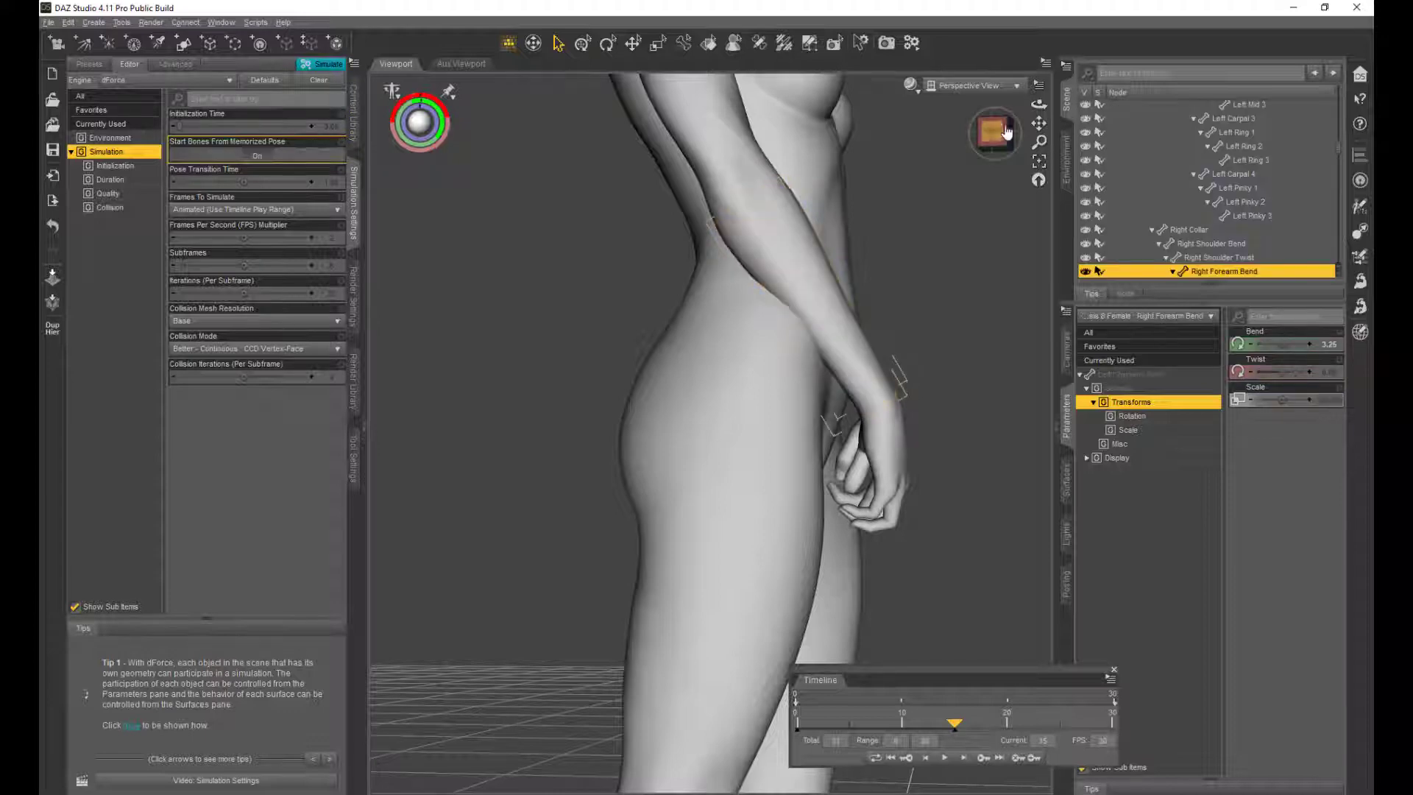
{"action": "left_click_drag", "start_coordinate": [1039, 103], "coordinate": [994, 289]}
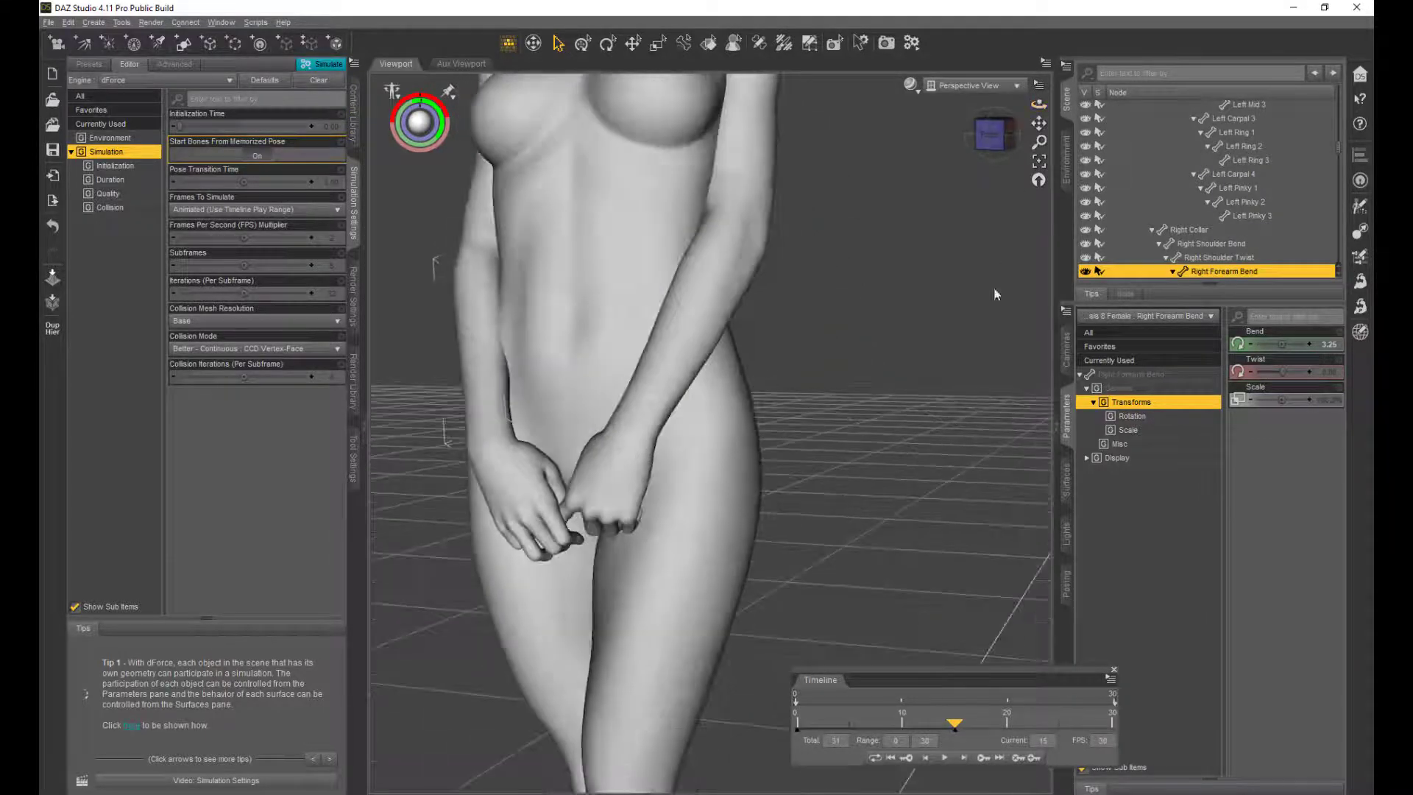
{"action": "left_click", "coordinate": [710, 329]}
{"action": "scroll", "coordinate": [1222, 217], "scroll_direction": "down", "scroll_amount": 3}
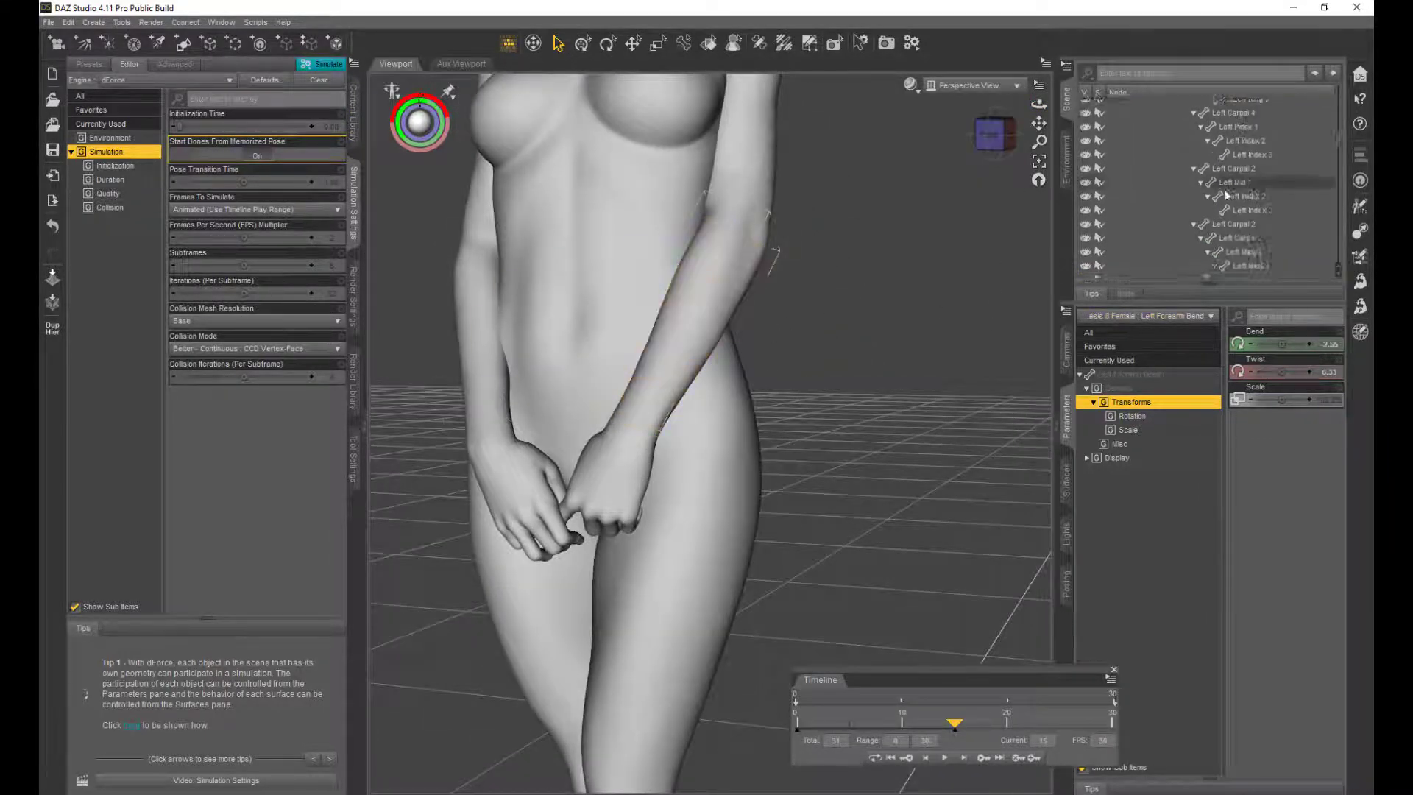
{"action": "scroll", "coordinate": [1222, 218], "scroll_direction": "down", "scroll_amount": 5}
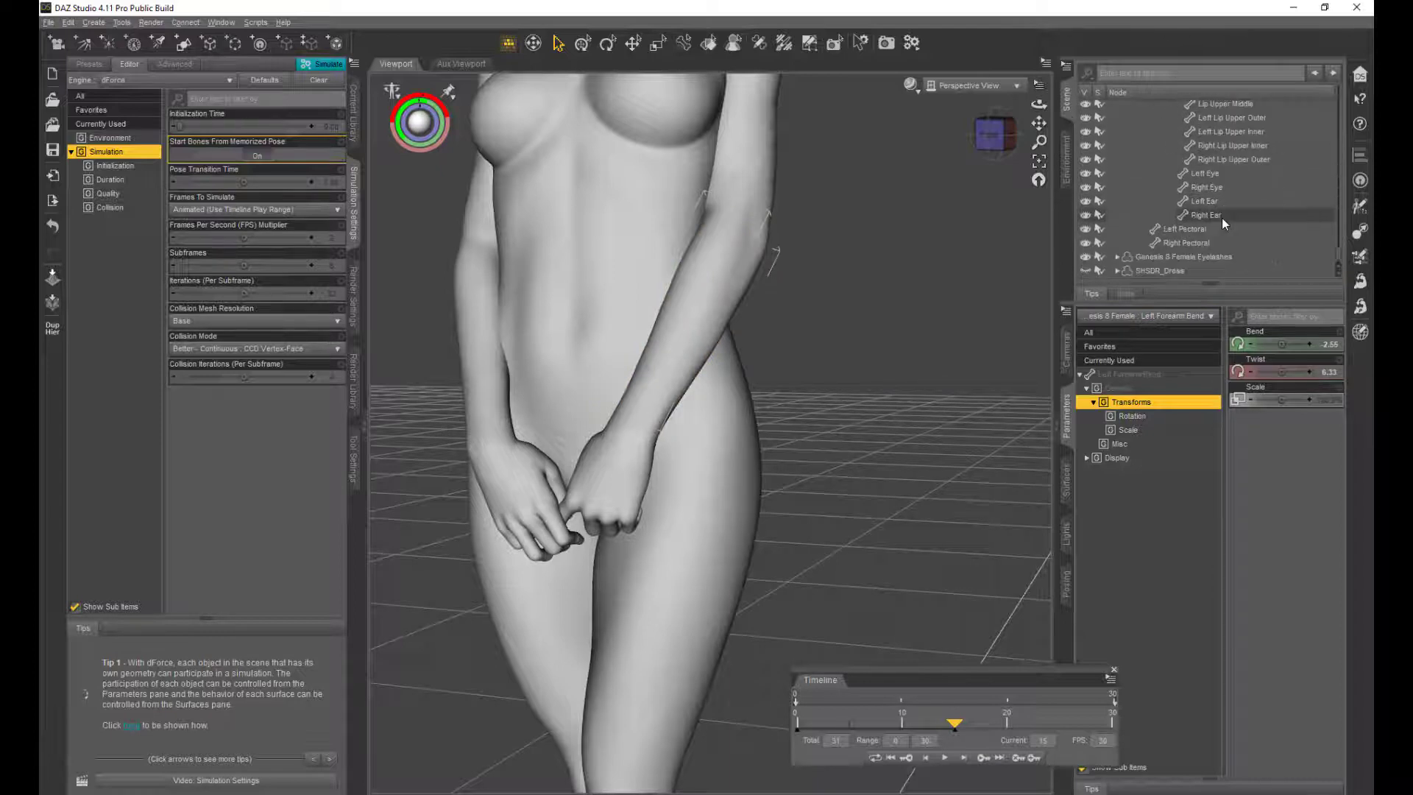
{"action": "left_click", "coordinate": [1087, 270]}
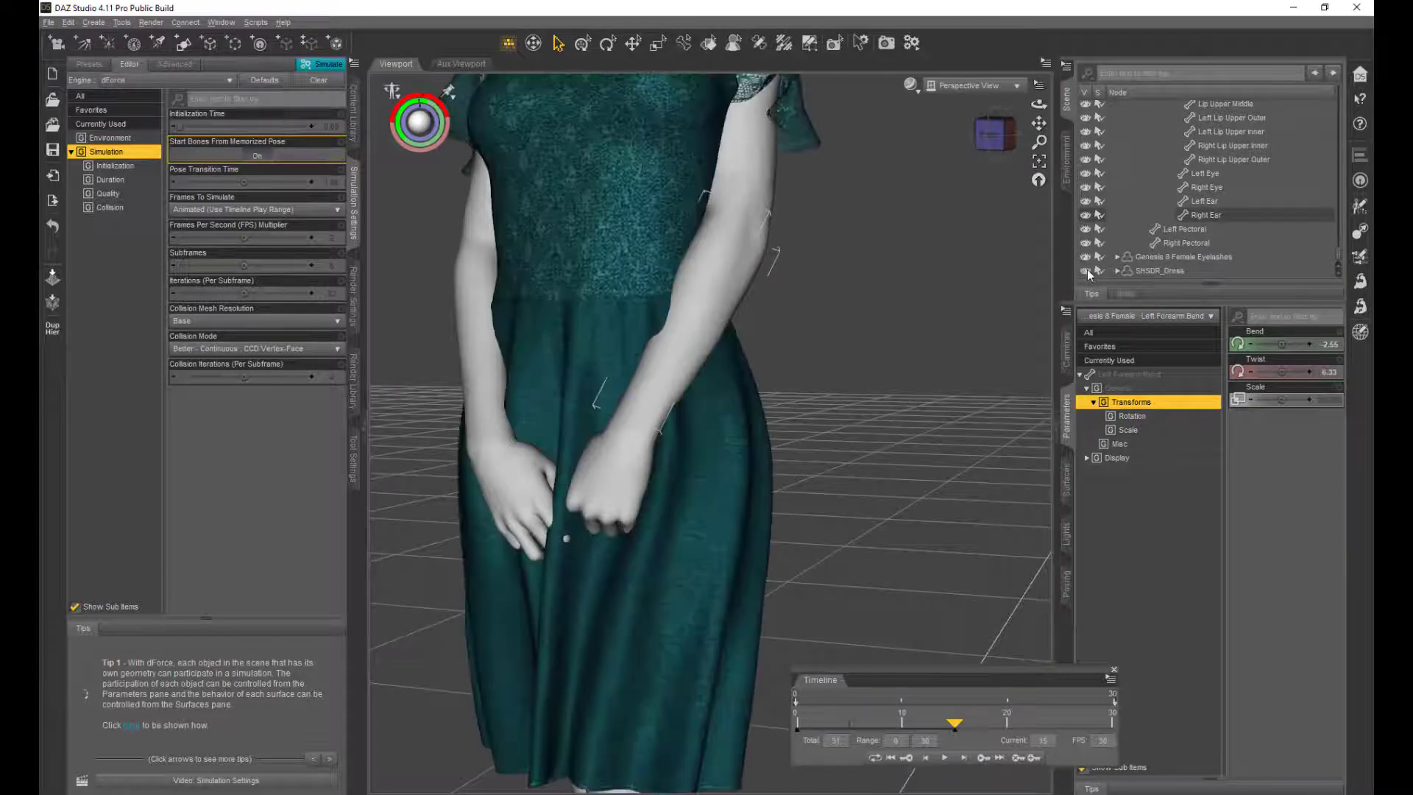
- Turn off Visible in Simulation for the Left Forearm Bend and Right Forearm Bend bones
{"action": "left_click", "coordinate": [701, 281]}
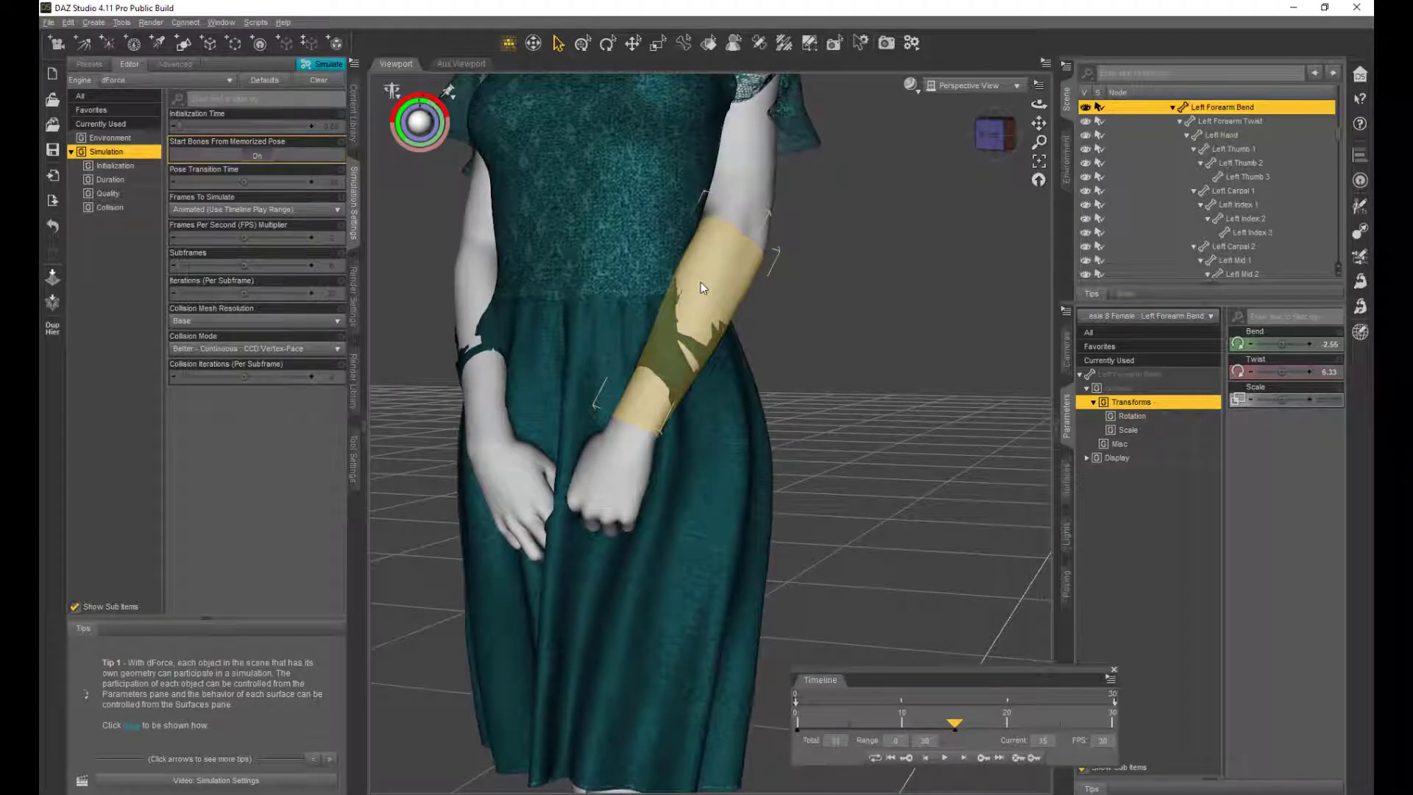
{"action": "left_click", "coordinate": [471, 290]}
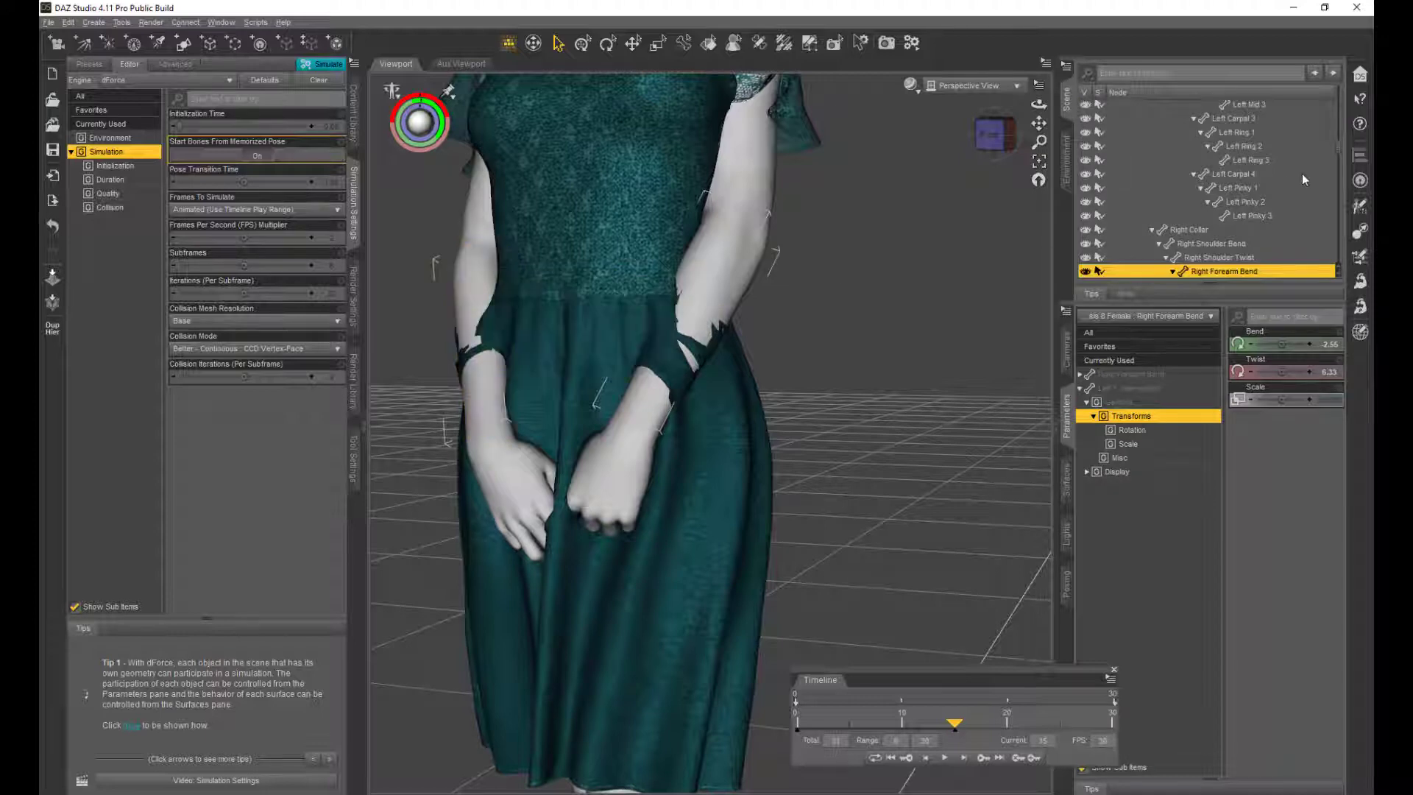
{"action": "scroll", "coordinate": [1256, 188], "scroll_direction": "up", "scroll_amount": 5}
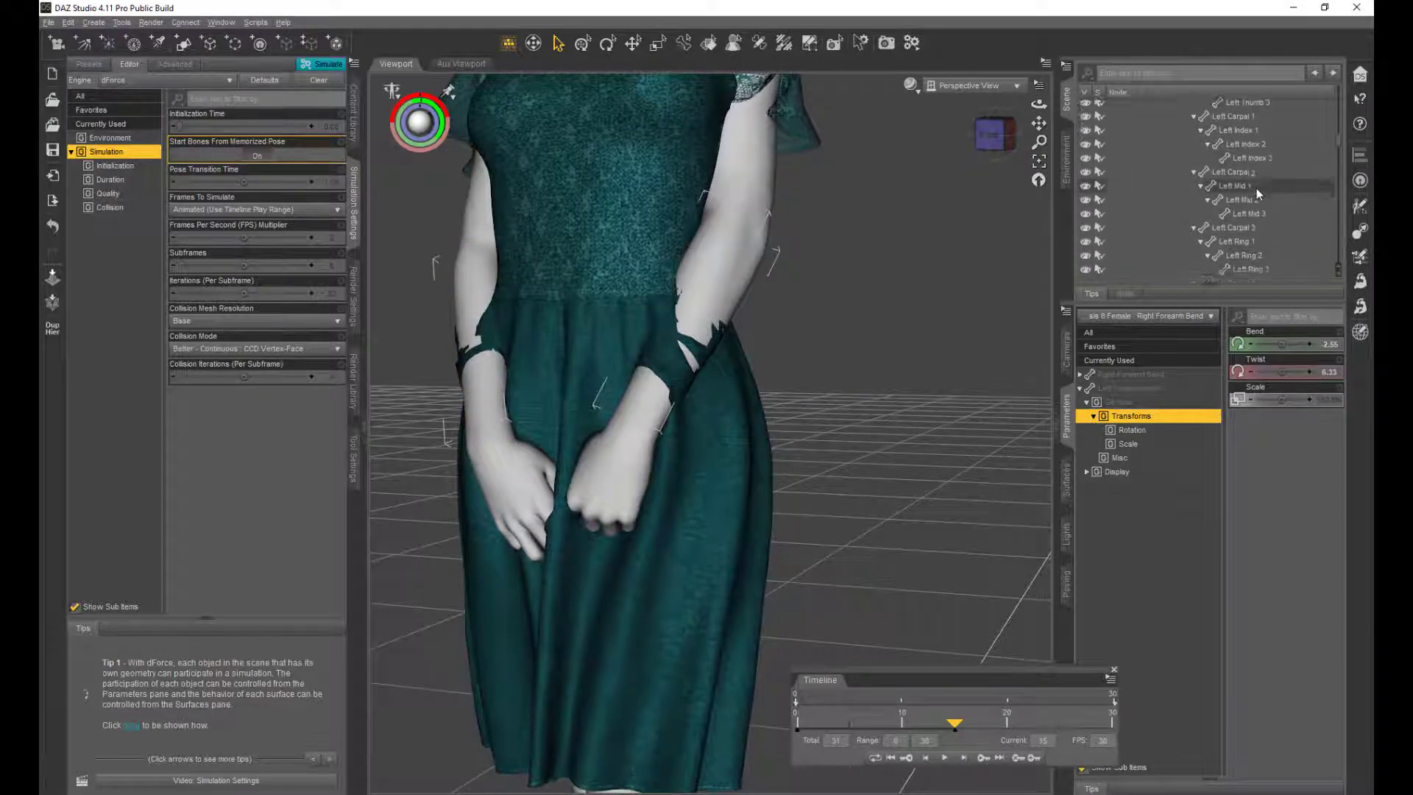
{"action": "scroll", "coordinate": [1257, 187], "scroll_direction": "down", "scroll_amount": 7}
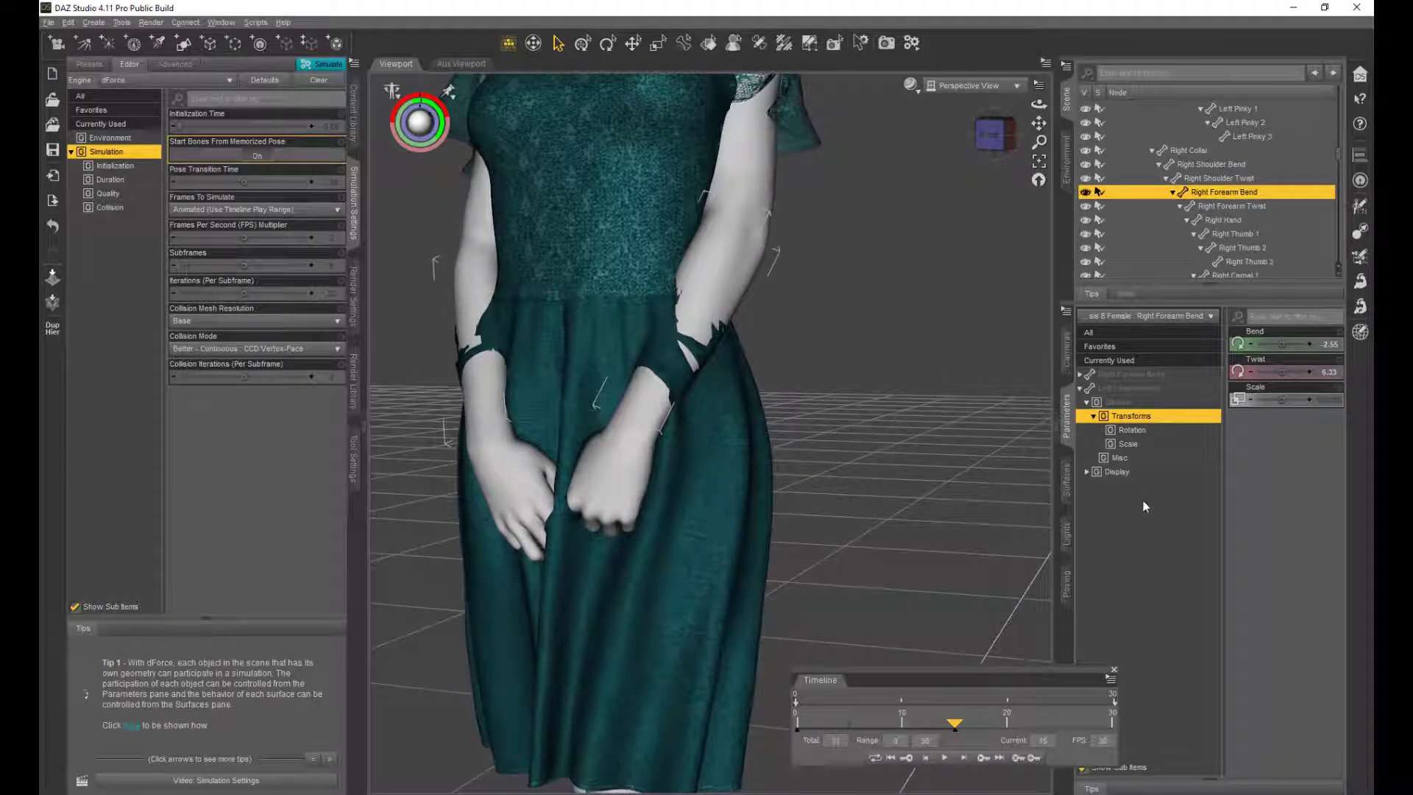
{"action": "left_click", "coordinate": [1118, 472]}
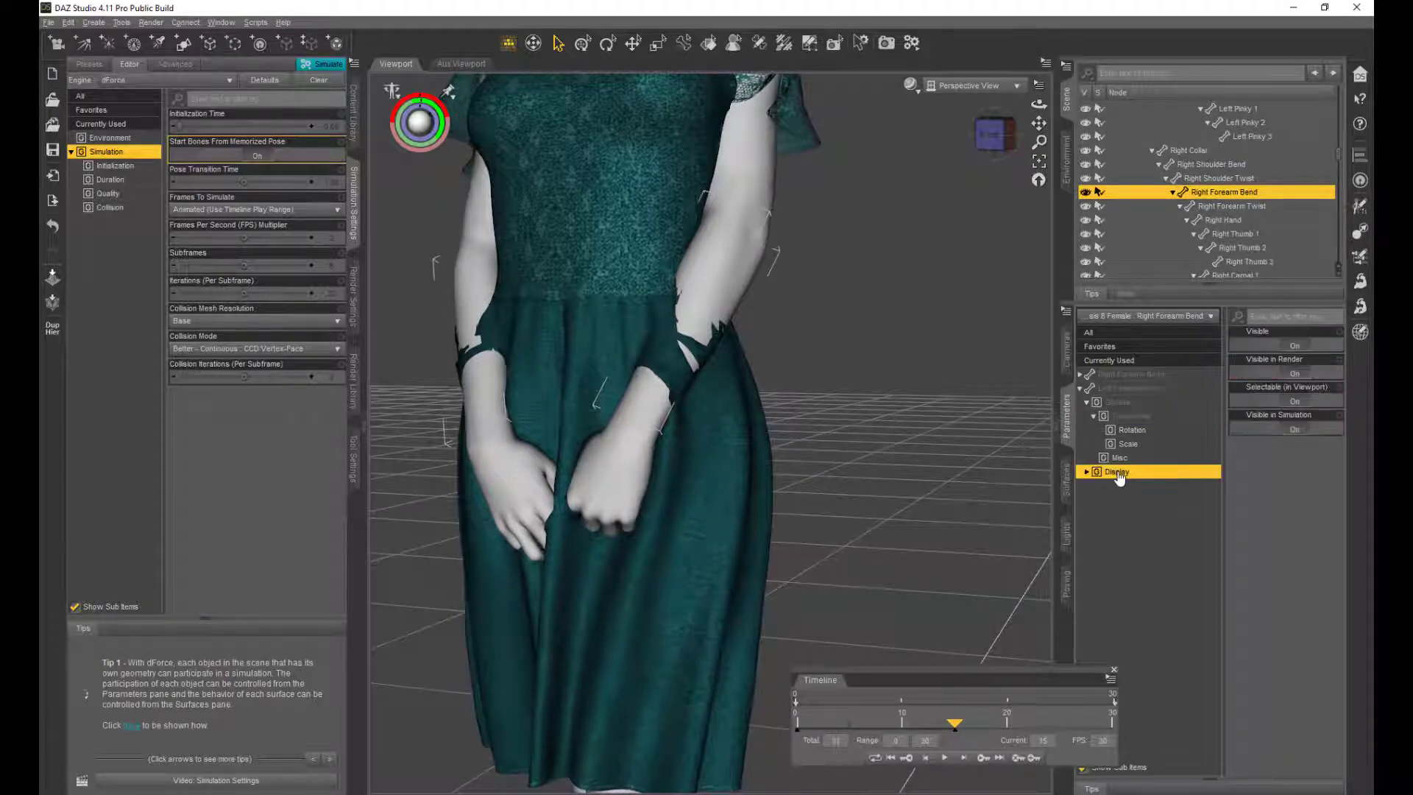
{"action": "left_click", "coordinate": [1297, 431]}
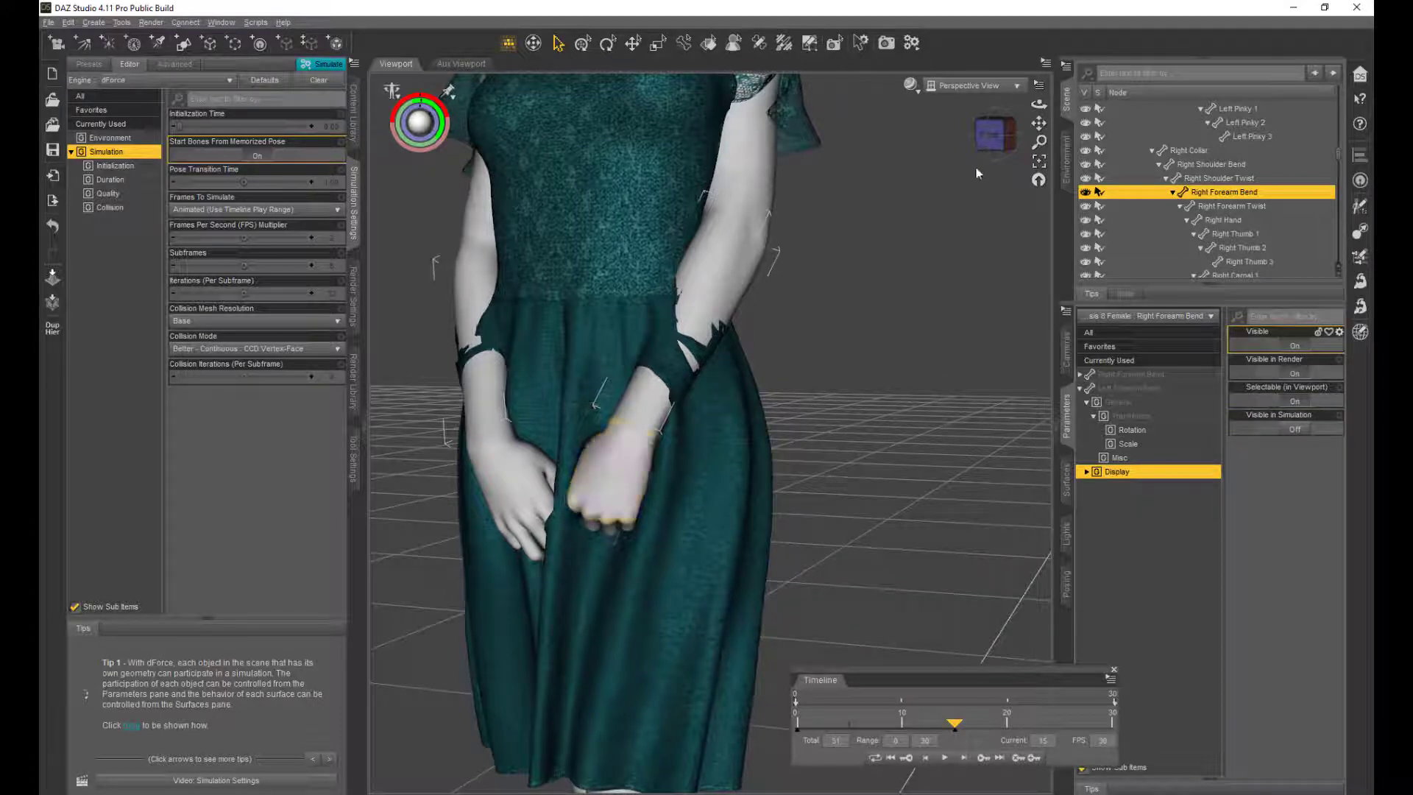
- Examine the arms and hands against the body from several angles, with the dress both shown and hidden
{"action": "left_click_drag", "start_coordinate": [1039, 105], "coordinate": [1126, 111]}
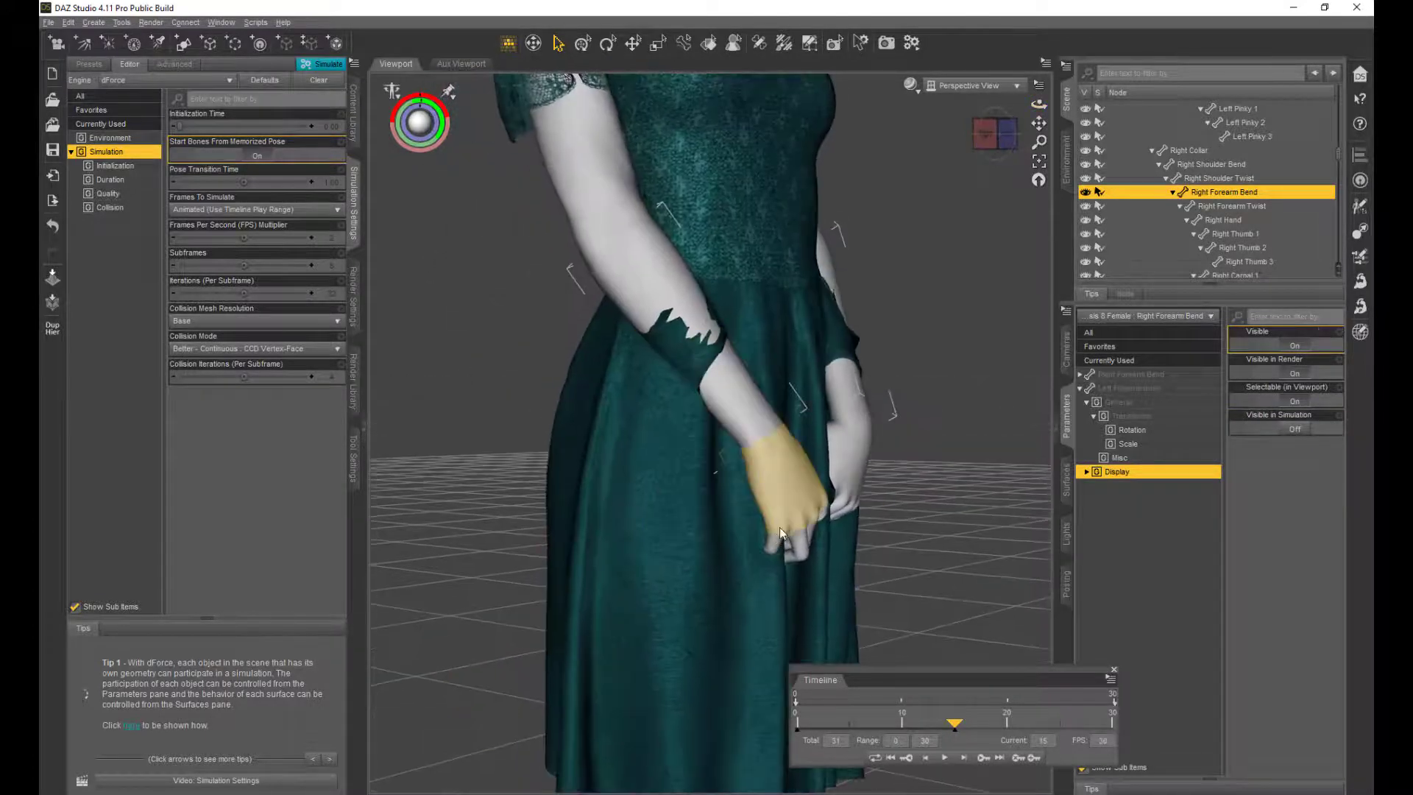
{"action": "left_click_drag", "start_coordinate": [1039, 105], "coordinate": [1060, 150]}
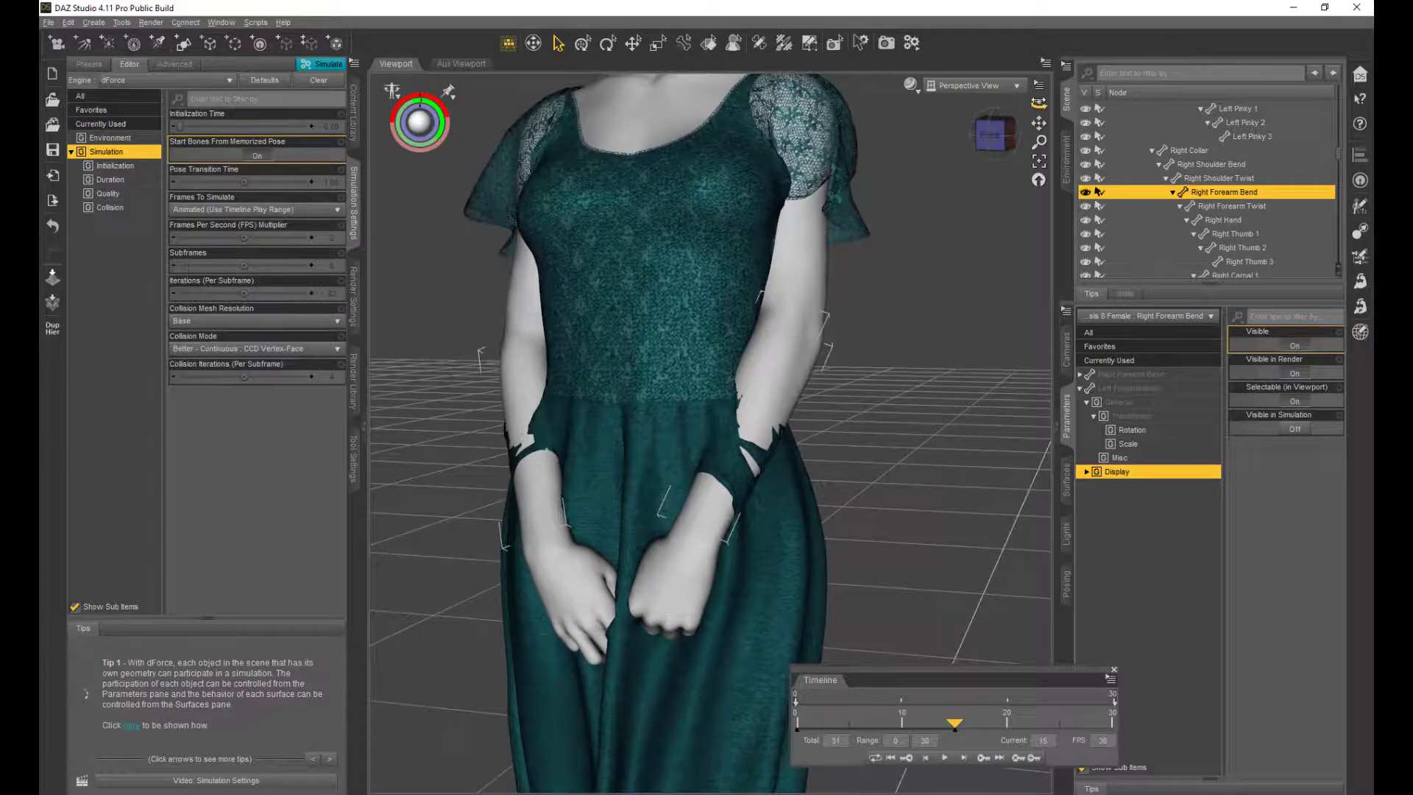
{"action": "left_click_drag", "start_coordinate": [1038, 104], "coordinate": [1019, 120]}
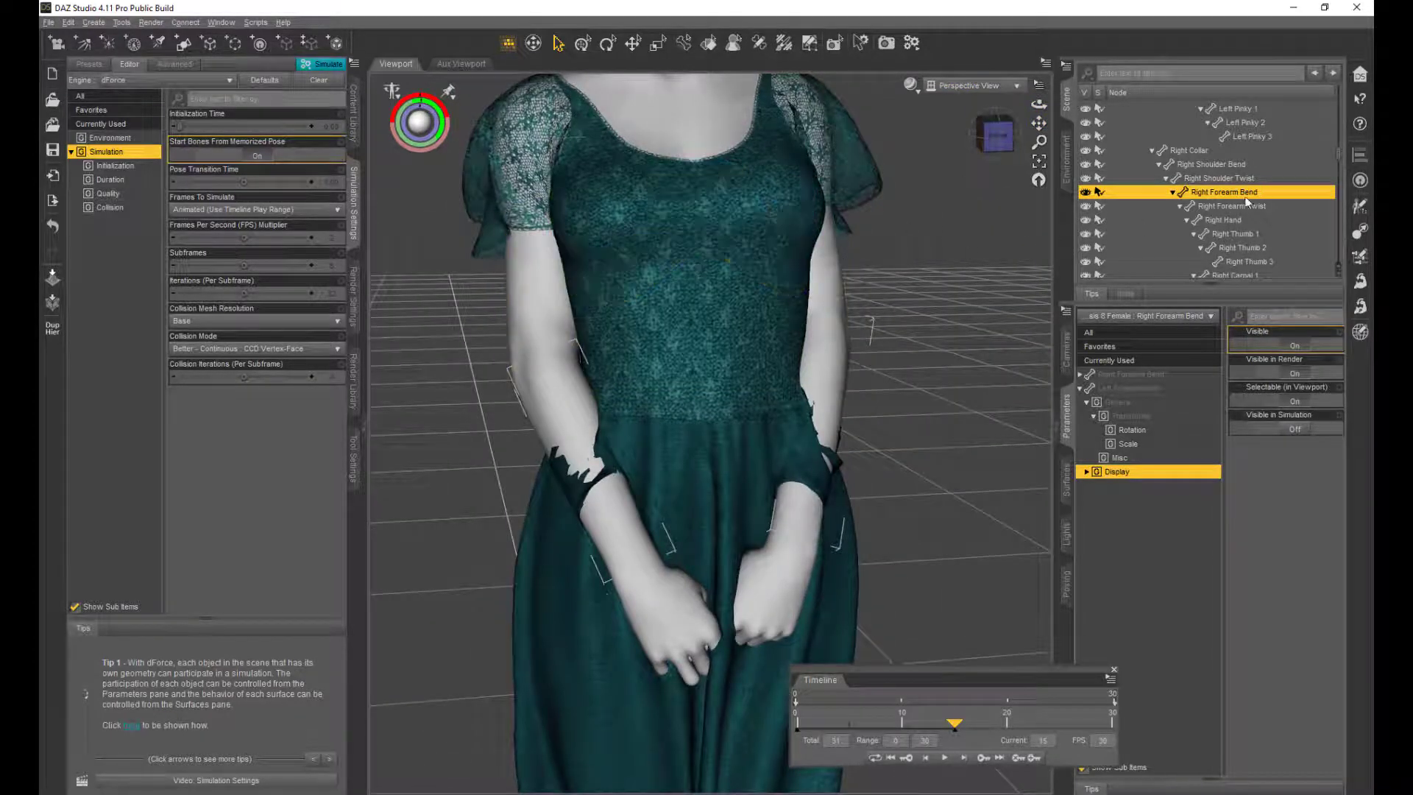
{"action": "scroll", "coordinate": [1329, 161], "scroll_direction": "down", "scroll_amount": 8}
{"action": "scroll", "coordinate": [1329, 161], "scroll_direction": "down", "scroll_amount": 10}
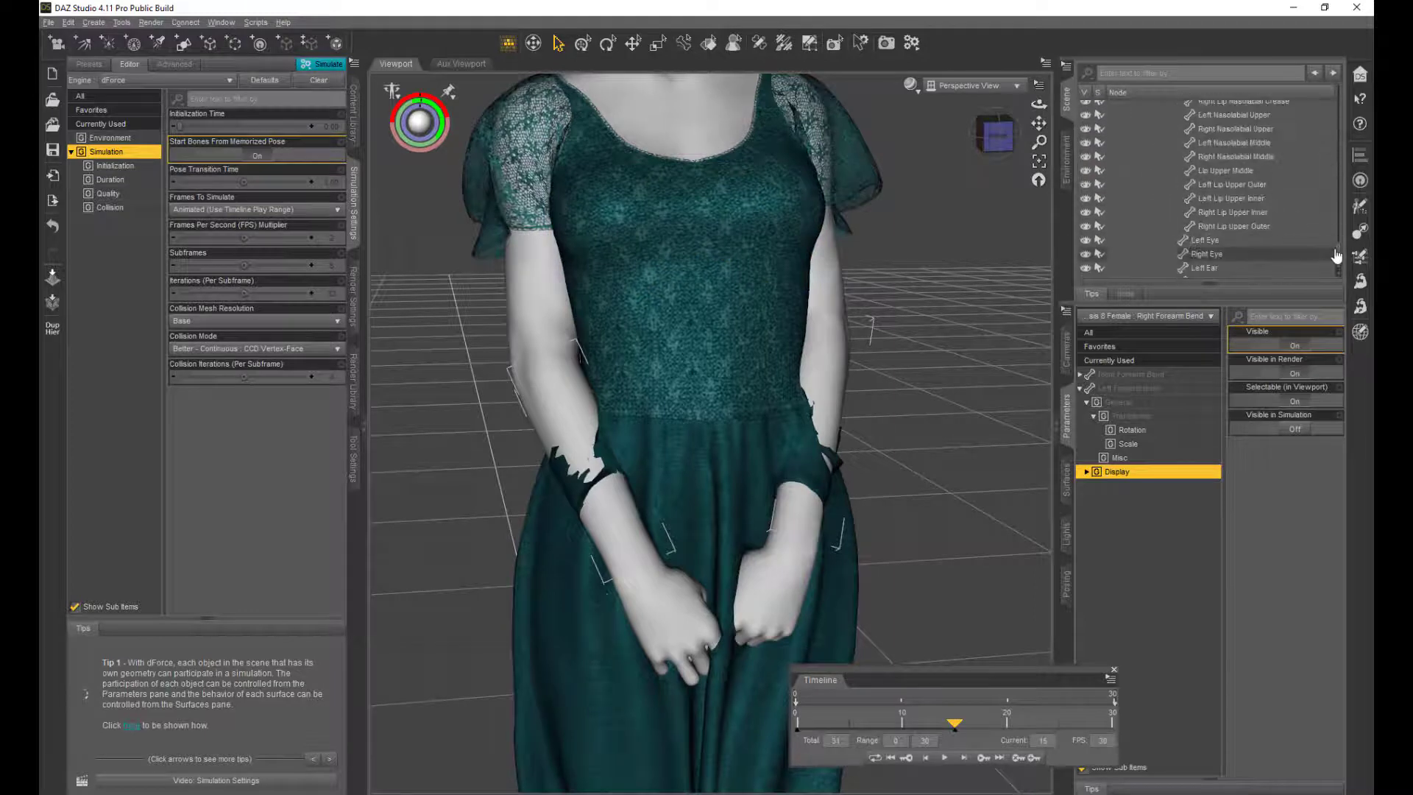
{"action": "scroll", "coordinate": [1342, 256], "scroll_direction": "down", "scroll_amount": 3}
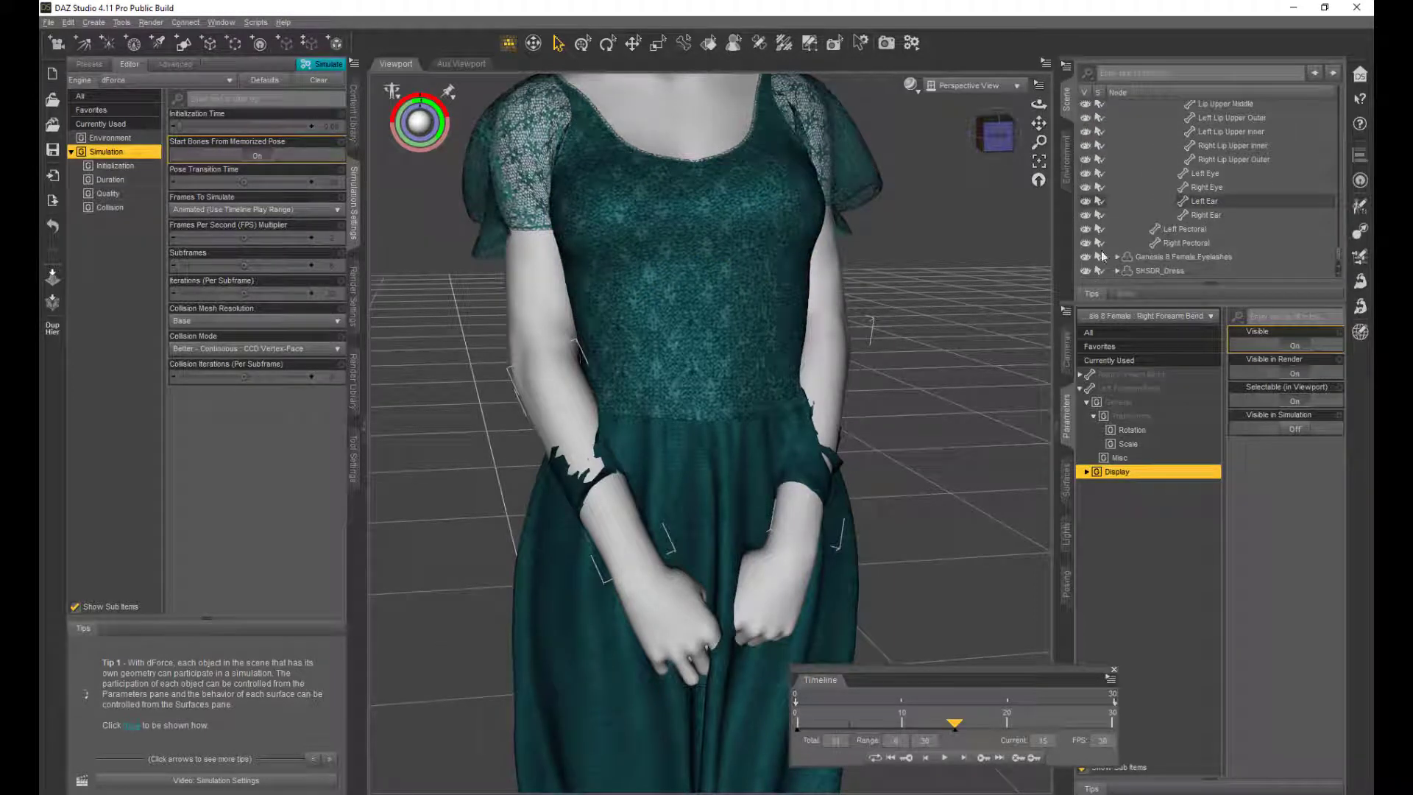
{"action": "left_click", "coordinate": [1086, 271]}
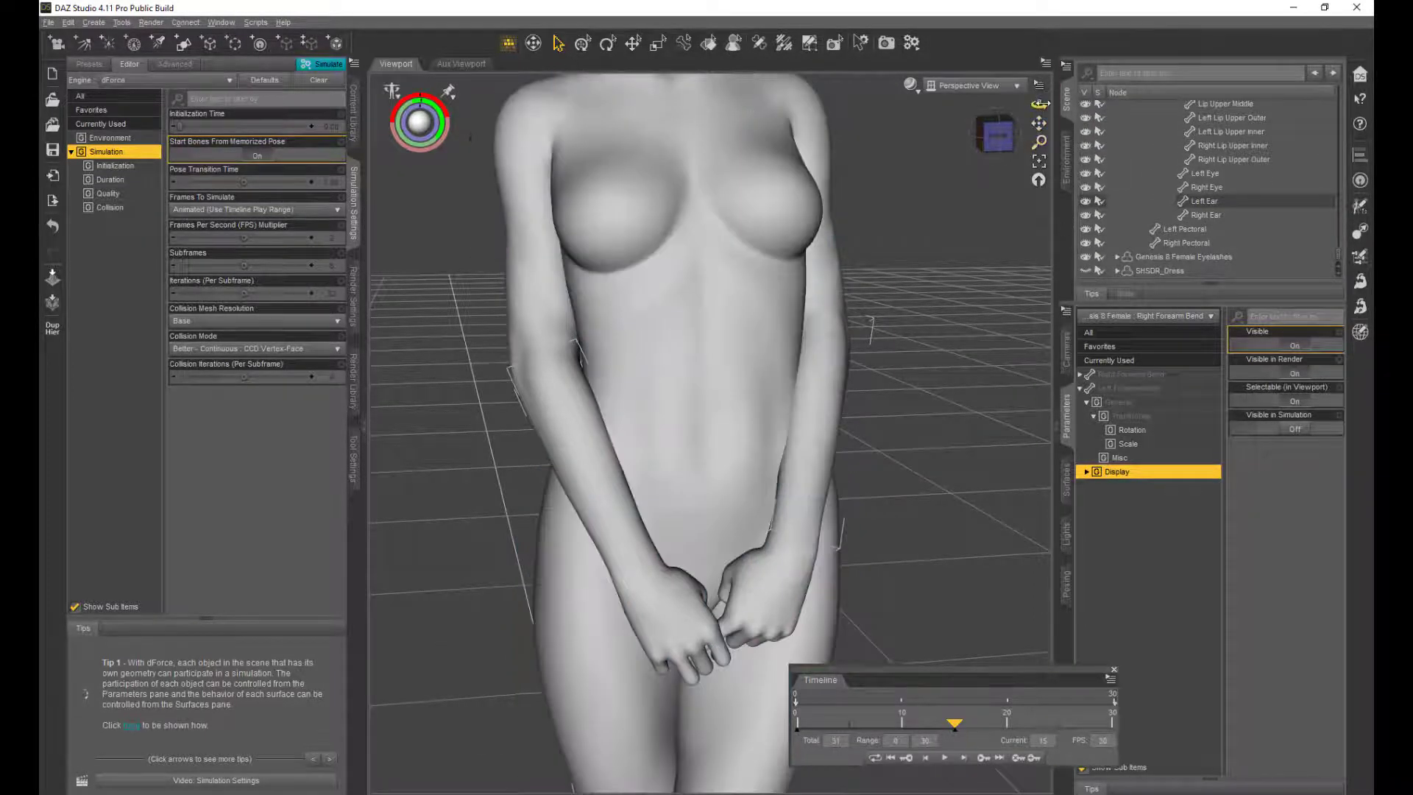
{"action": "left_click_drag", "start_coordinate": [1040, 104], "coordinate": [980, 106]}
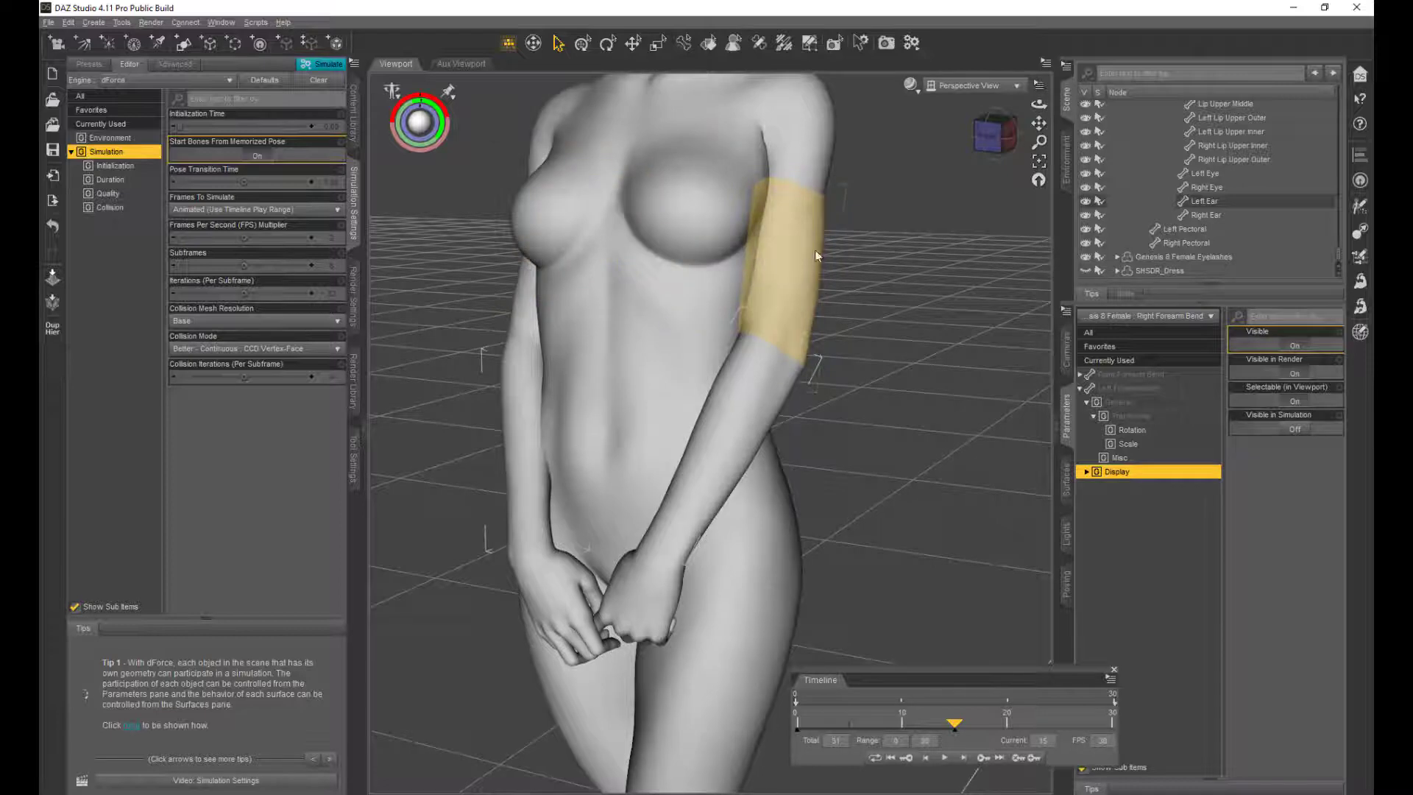
{"action": "left_click", "coordinate": [1087, 270]}
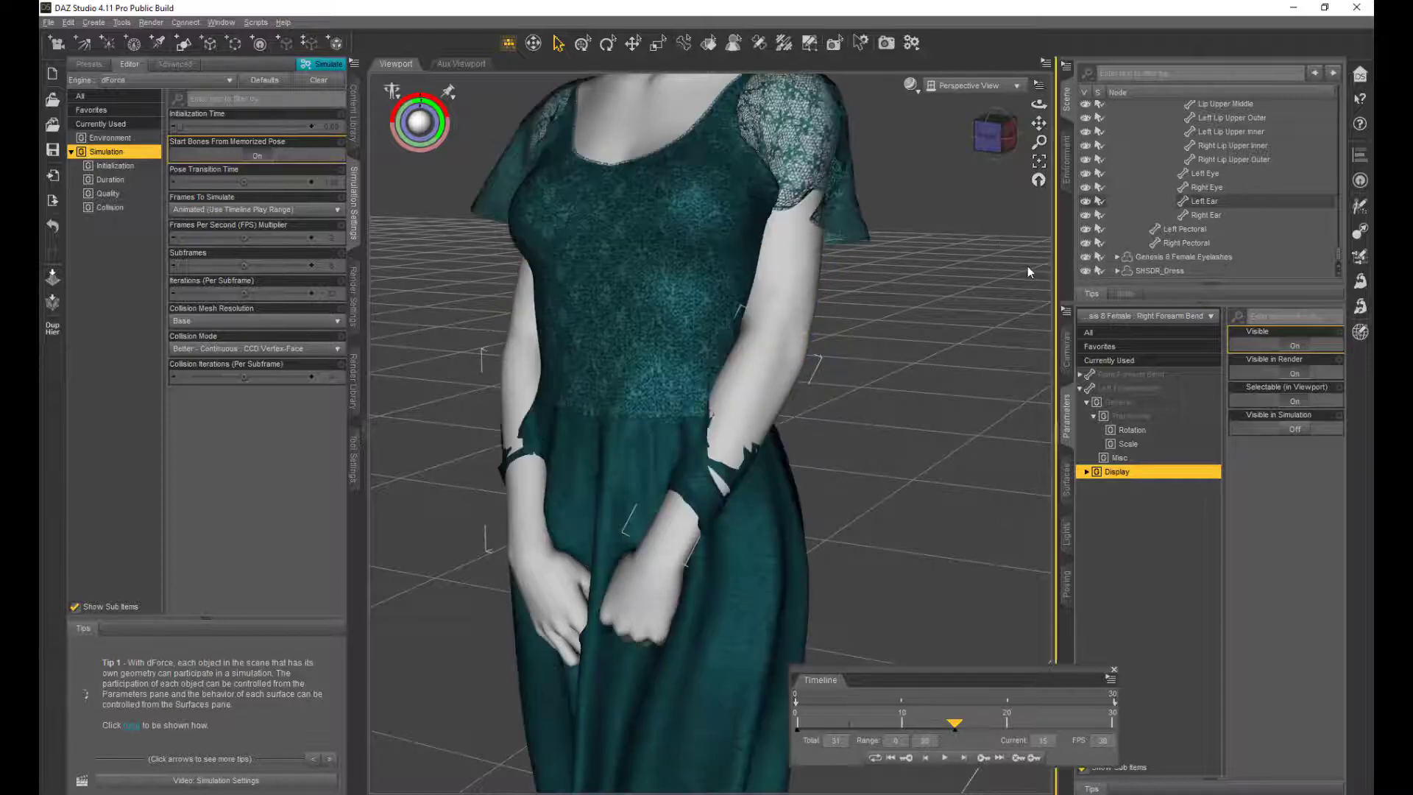
- Run the dForce simulation and inspect the dress around the hands at frame 30
{"action": "left_click", "coordinate": [316, 68]}
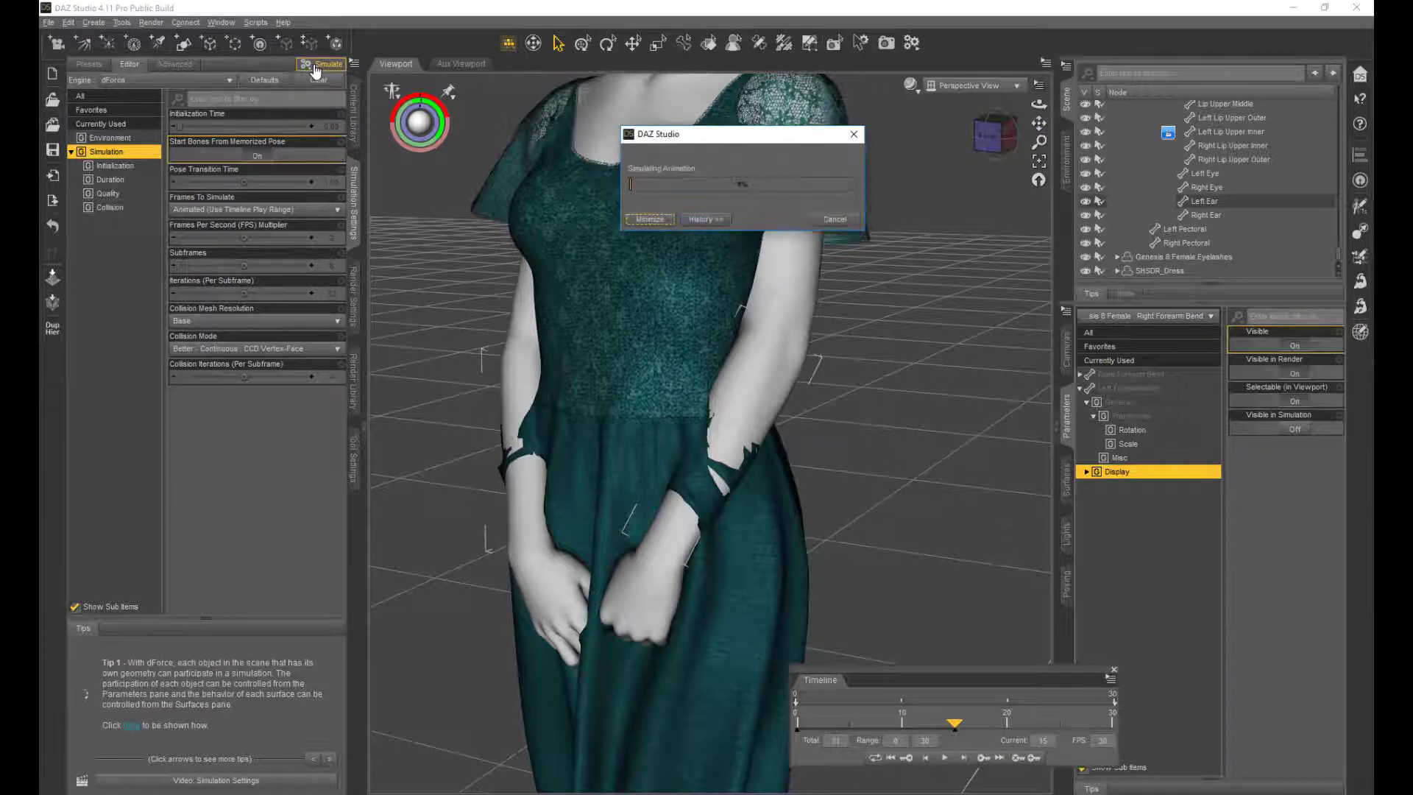
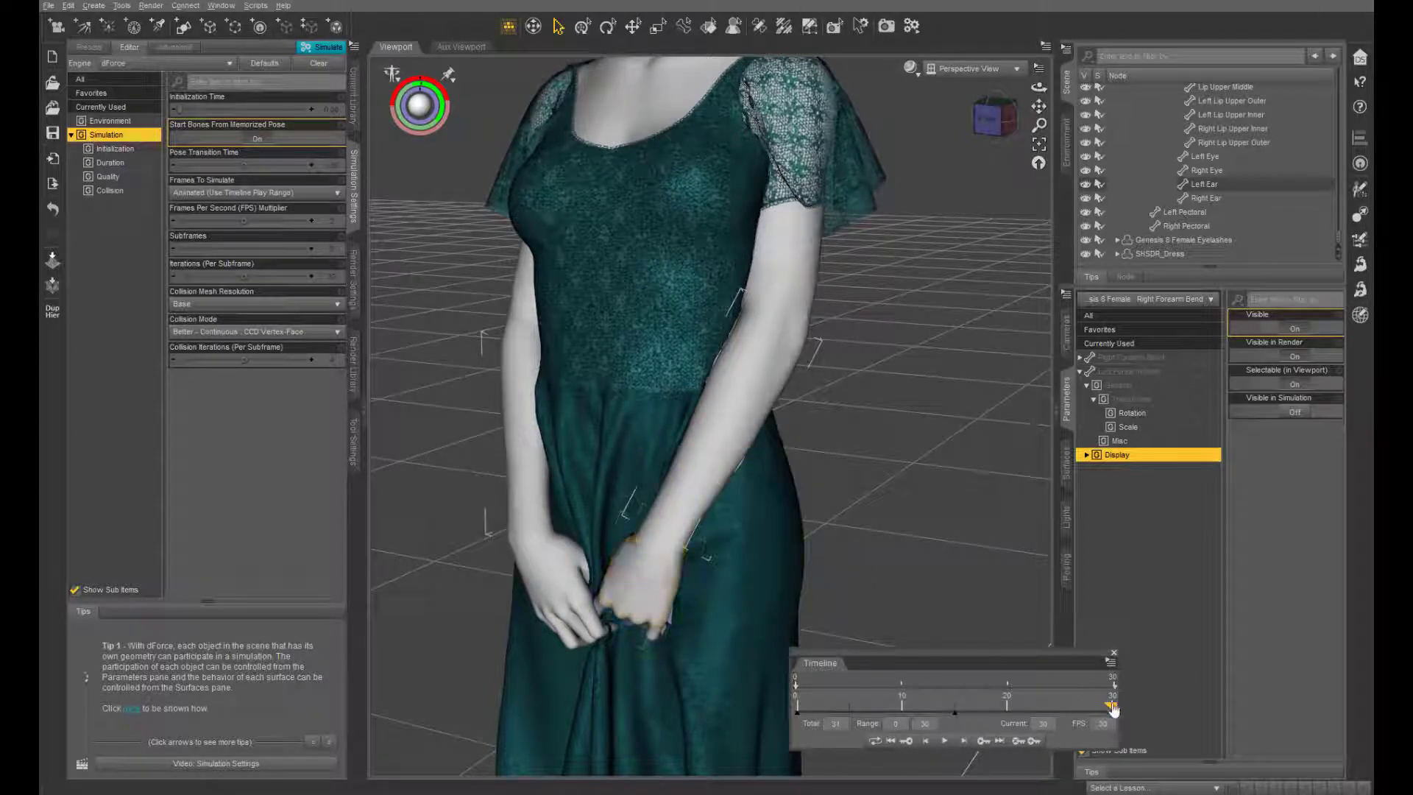
{"action": "mouse_move", "coordinate": [1115, 703]}
{"action": "left_mouse_down"}
{"action": "mouse_move", "coordinate": [1047, 708]}
{"action": "mouse_move", "coordinate": [1111, 707]}
{"action": "left_mouse_up"}
{"action": "left_click", "coordinate": [656, 635]}
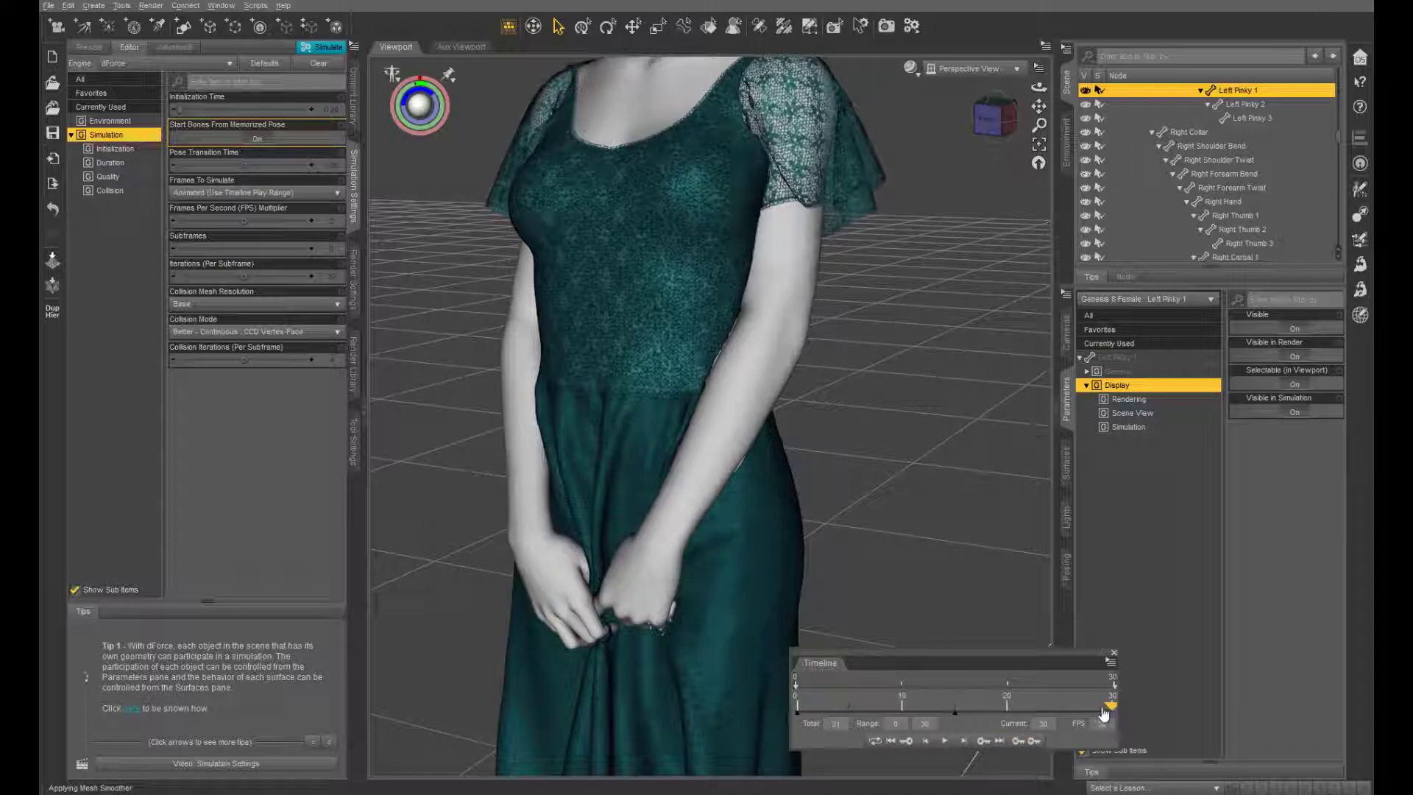
- At frame 10, add a keyframe for the left thumb and set the left hand's Bend to about 33
{"action": "left_click_drag", "start_coordinate": [1105, 713], "coordinate": [904, 715]}
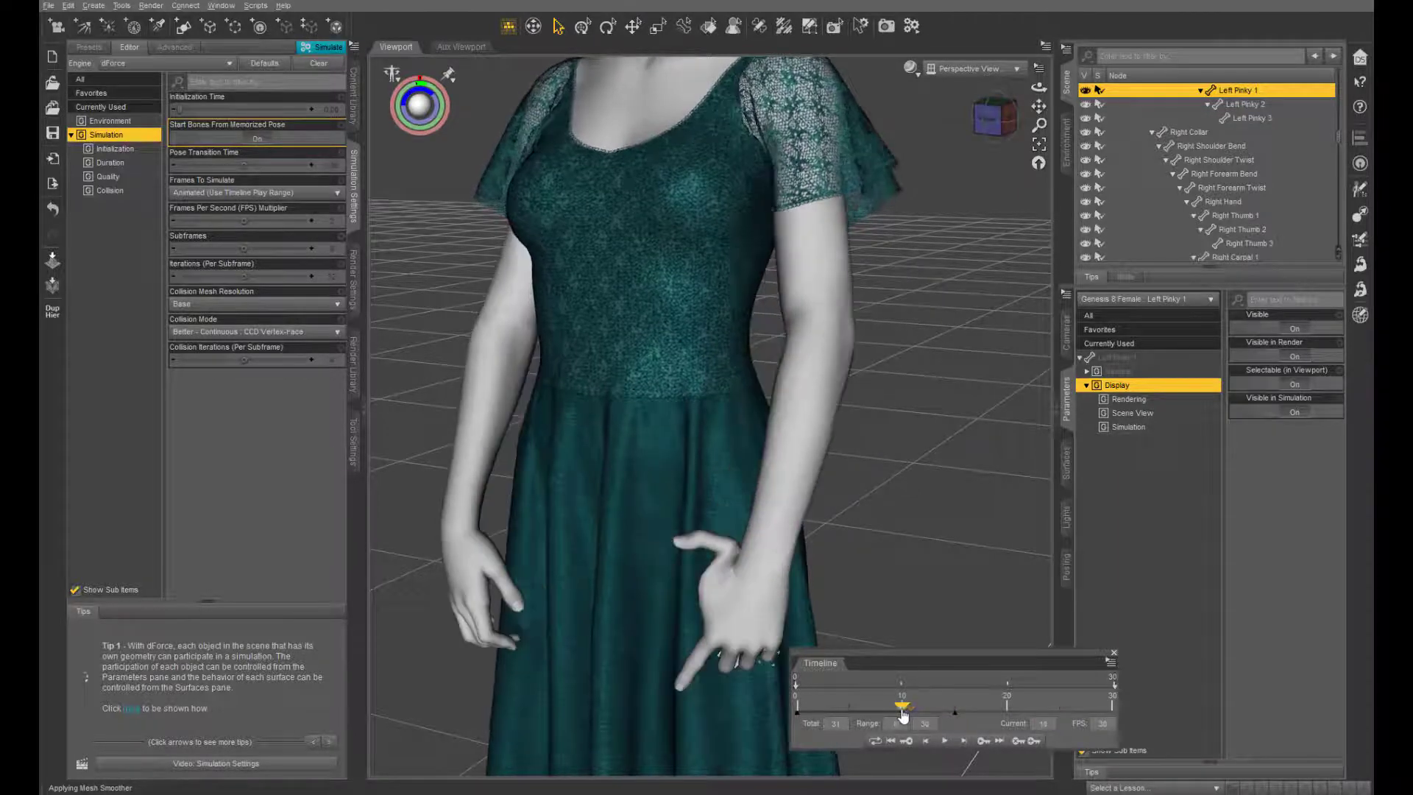
{"action": "left_click", "coordinate": [729, 552]}
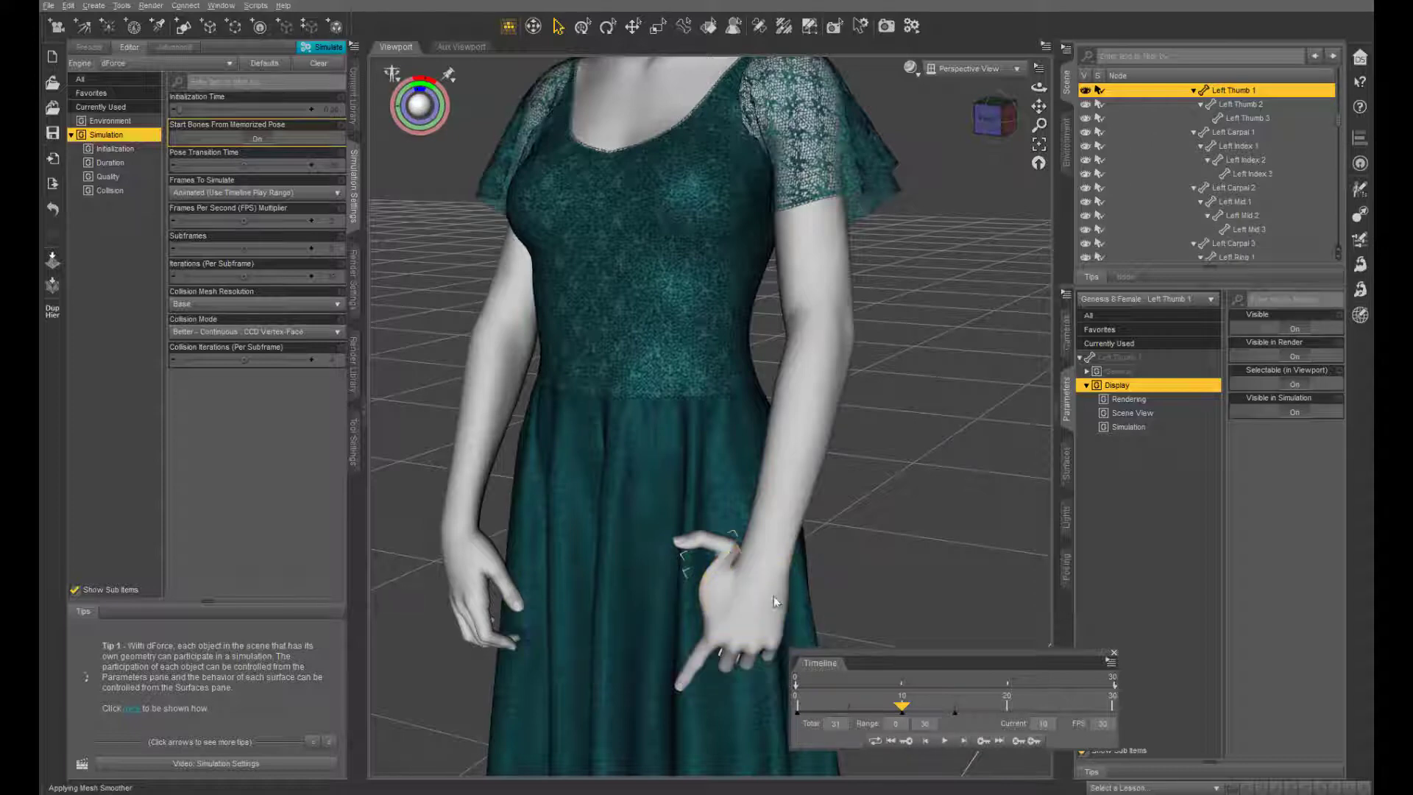
{"action": "left_click", "coordinate": [1020, 742]}
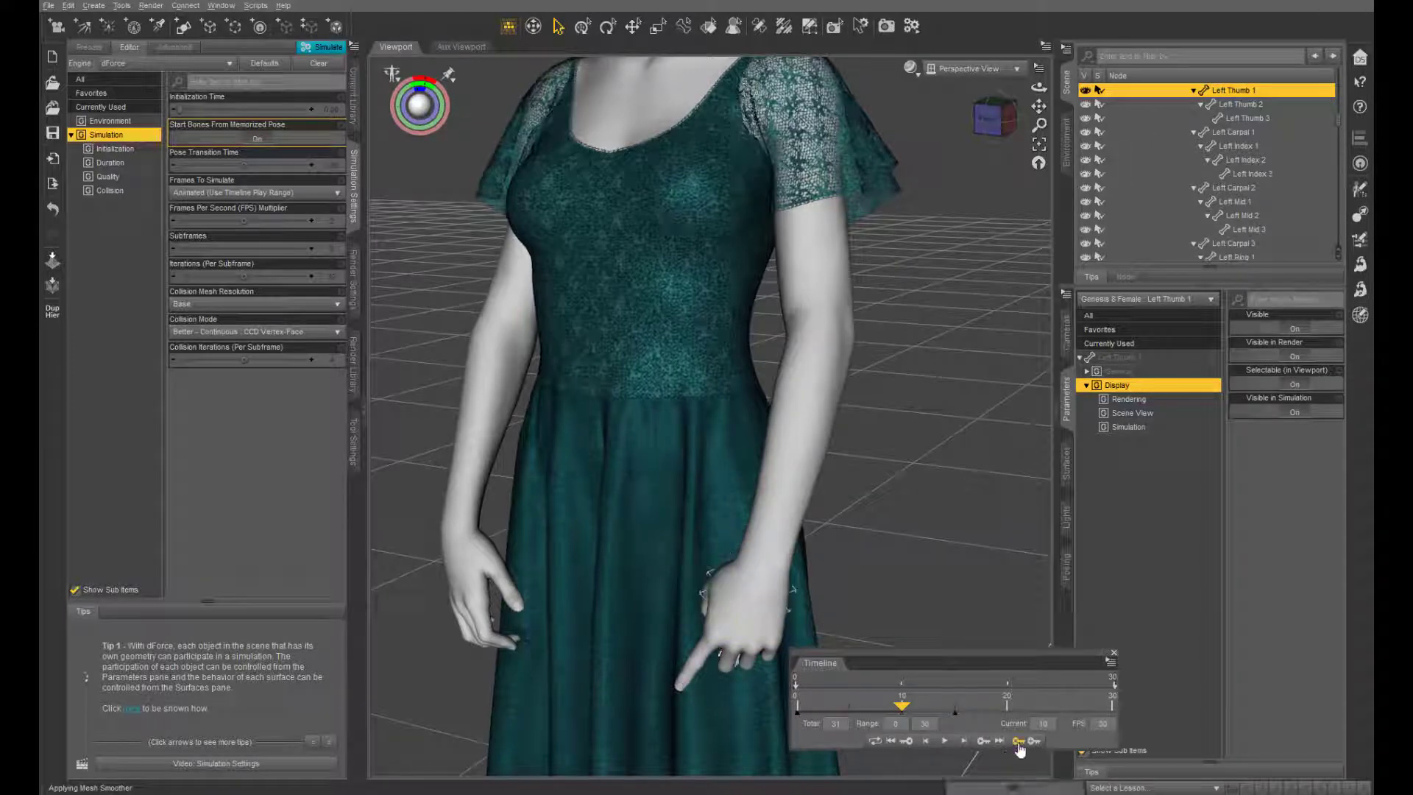
{"action": "left_click", "coordinate": [748, 598]}
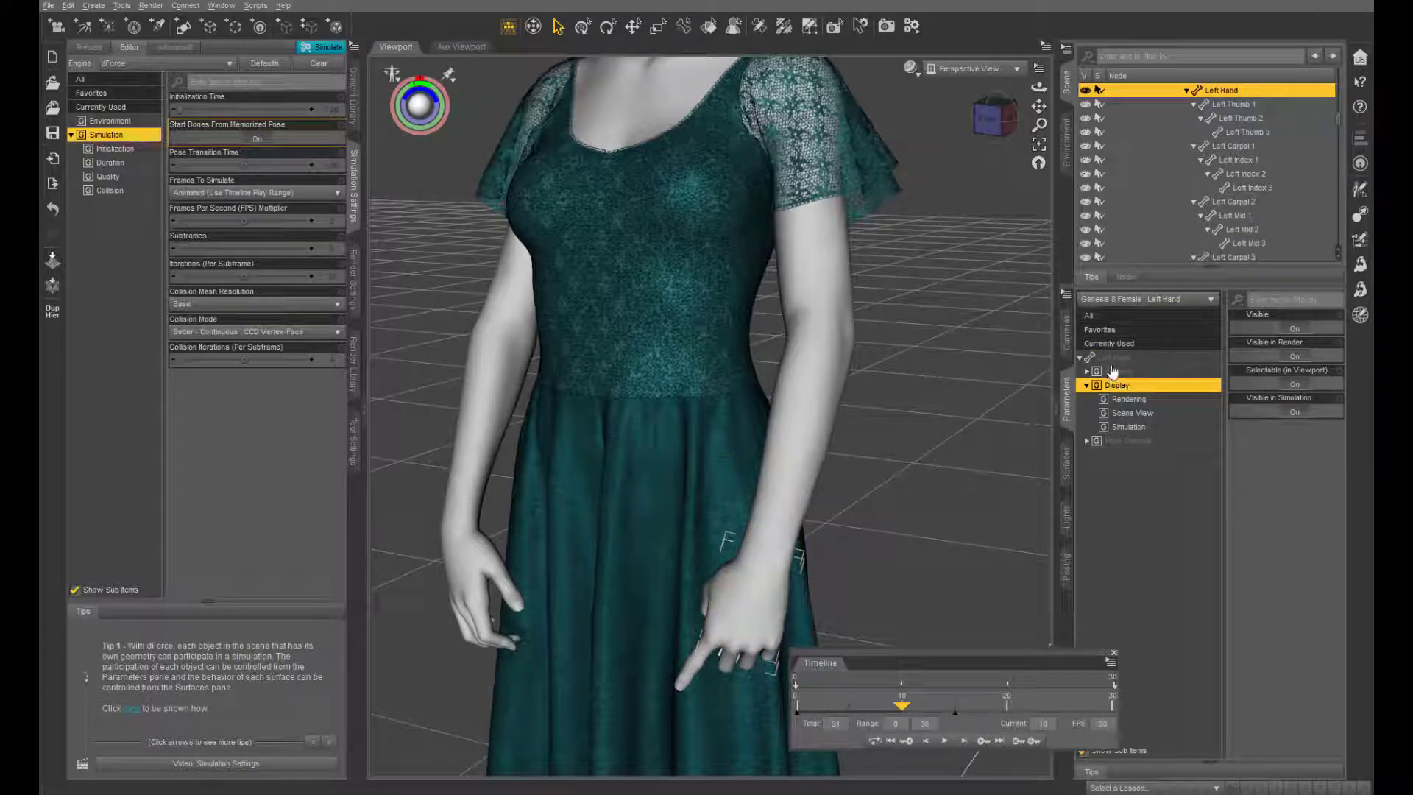
{"action": "left_click", "coordinate": [1116, 372]}
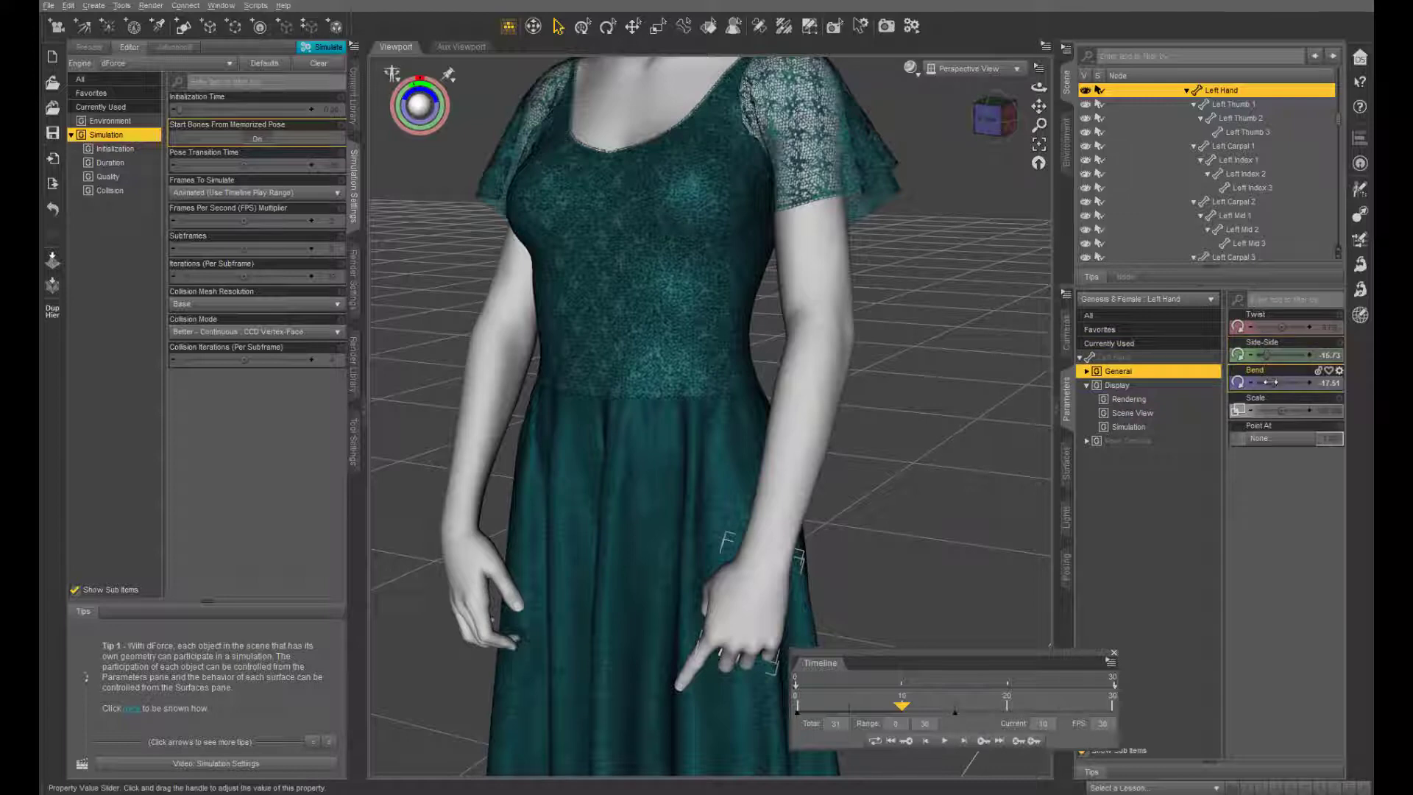
{"action": "left_click_drag", "start_coordinate": [1273, 382], "coordinate": [1292, 383]}
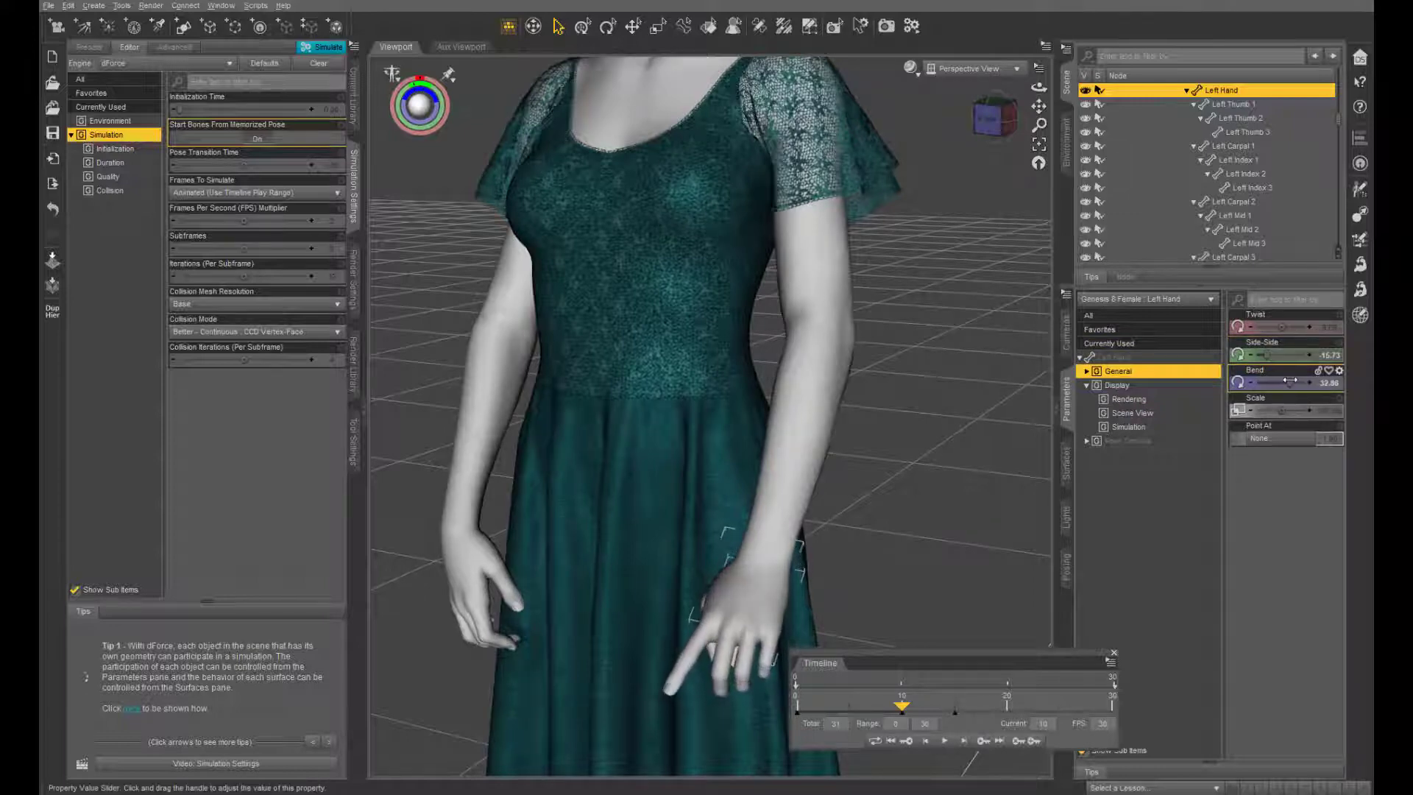
- At frame 10, set the right hand's Bend to about -72 and the left hand's Bend to 80
{"action": "left_click", "coordinate": [474, 566]}
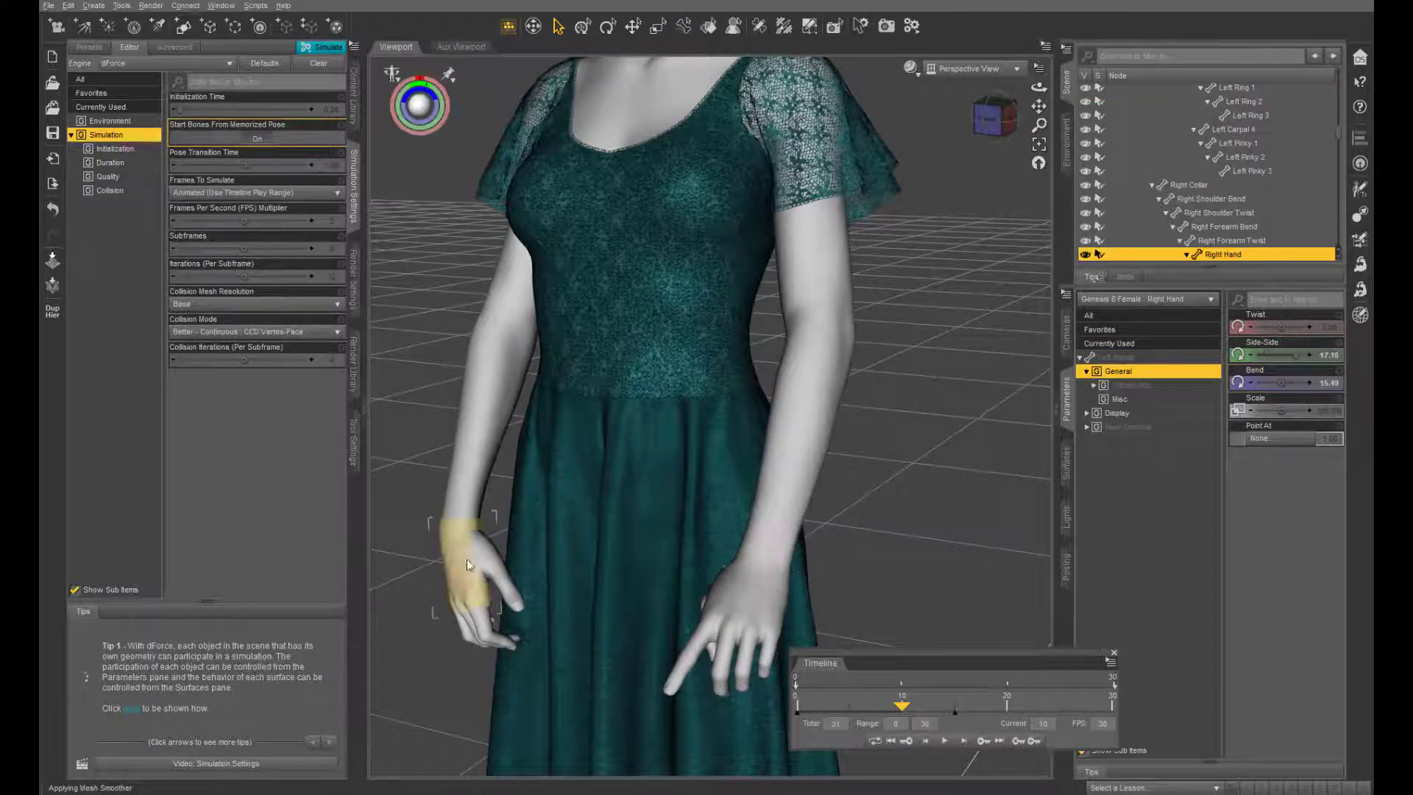
{"action": "left_click_drag", "start_coordinate": [1287, 389], "coordinate": [1260, 388]}
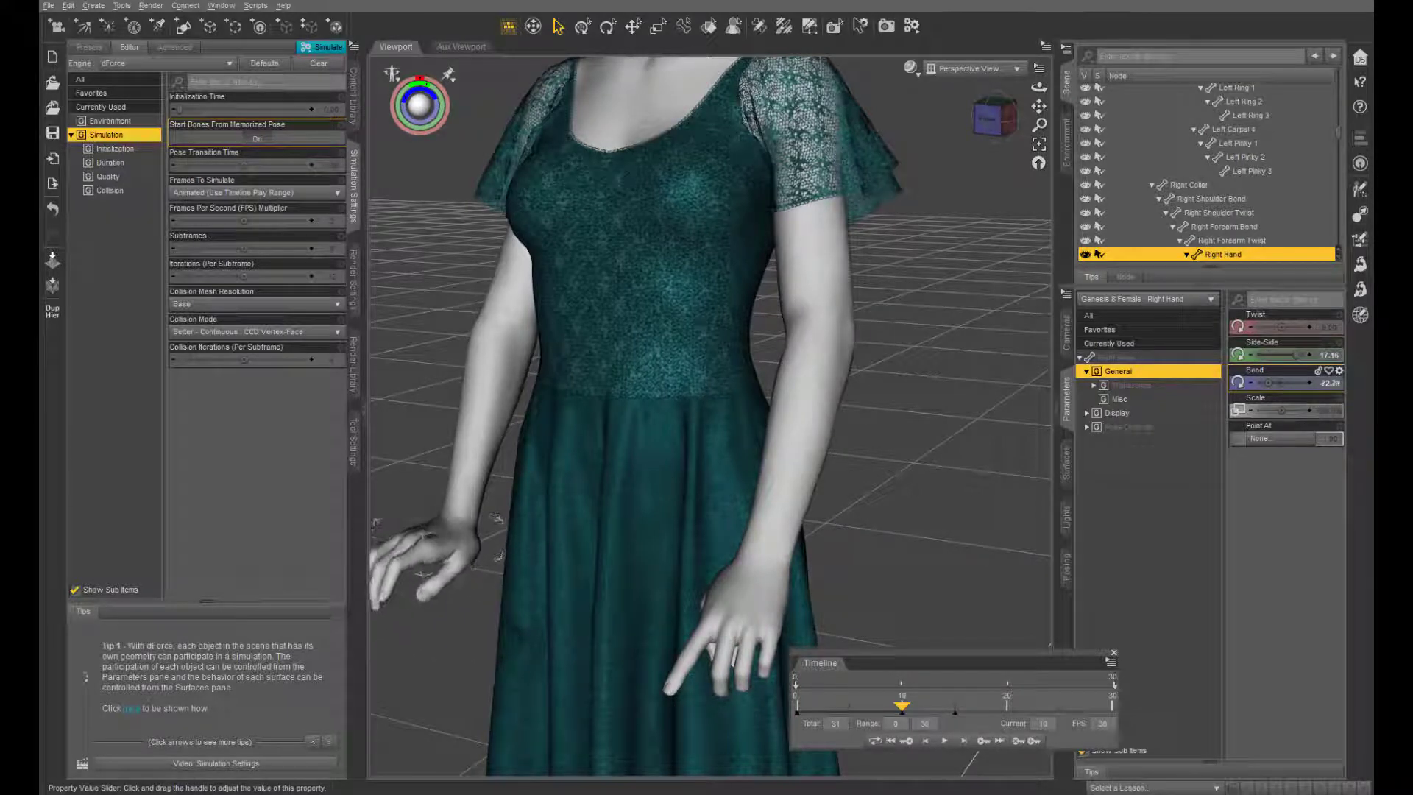
{"action": "left_click", "coordinate": [739, 581]}
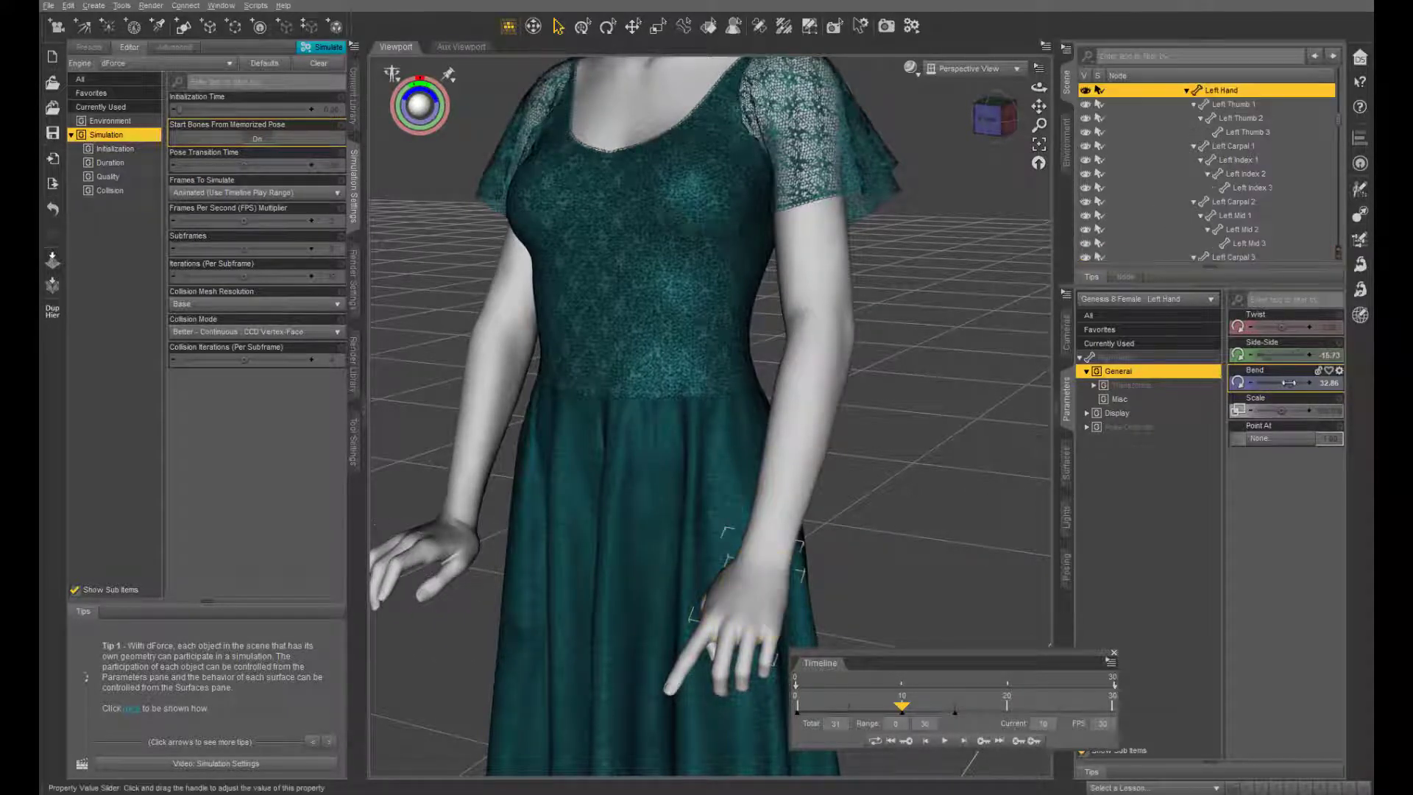
{"action": "left_click_drag", "start_coordinate": [1290, 383], "coordinate": [1318, 381]}
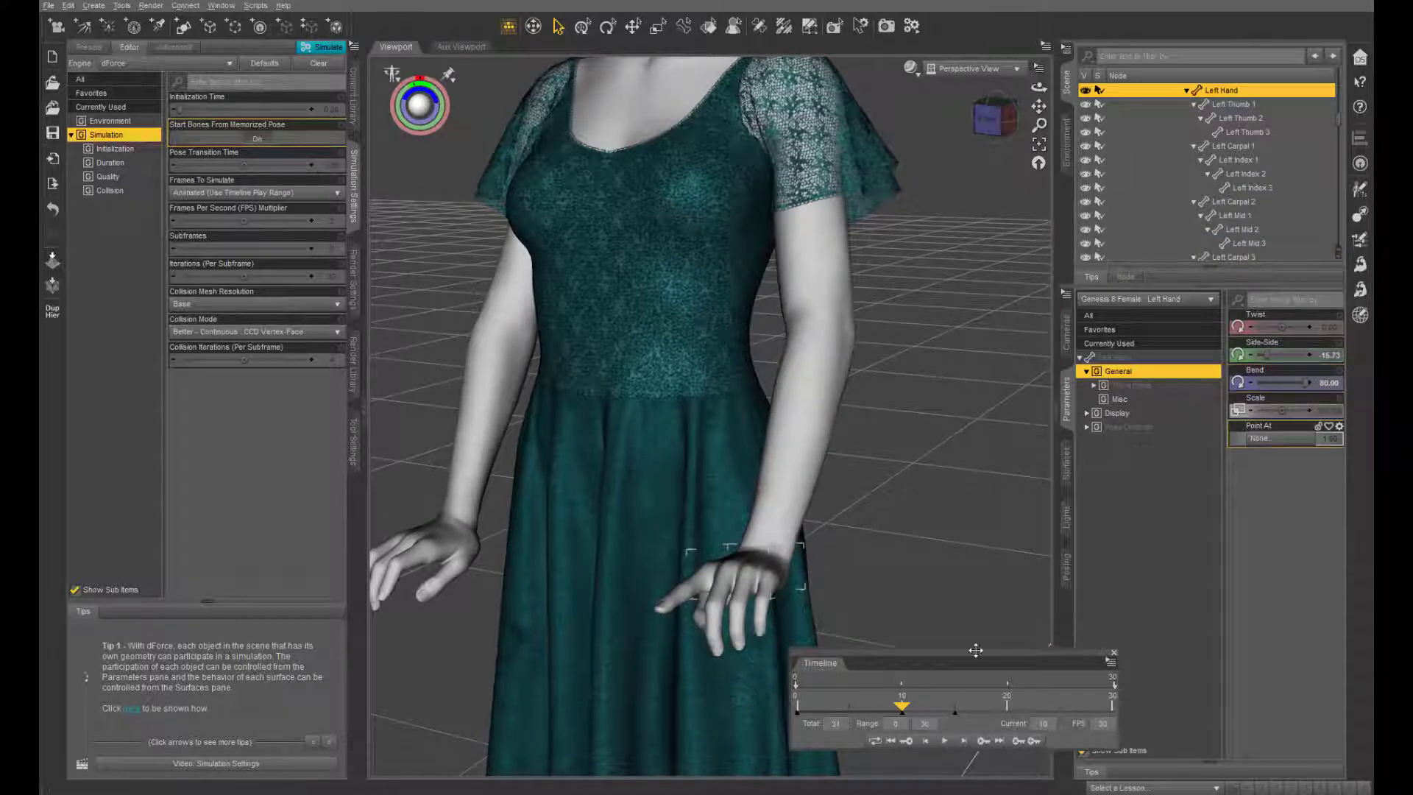
- Check how the hands move relative to the skirt at frames 11 and 15
{"action": "left_click_drag", "start_coordinate": [906, 709], "coordinate": [912, 711]}
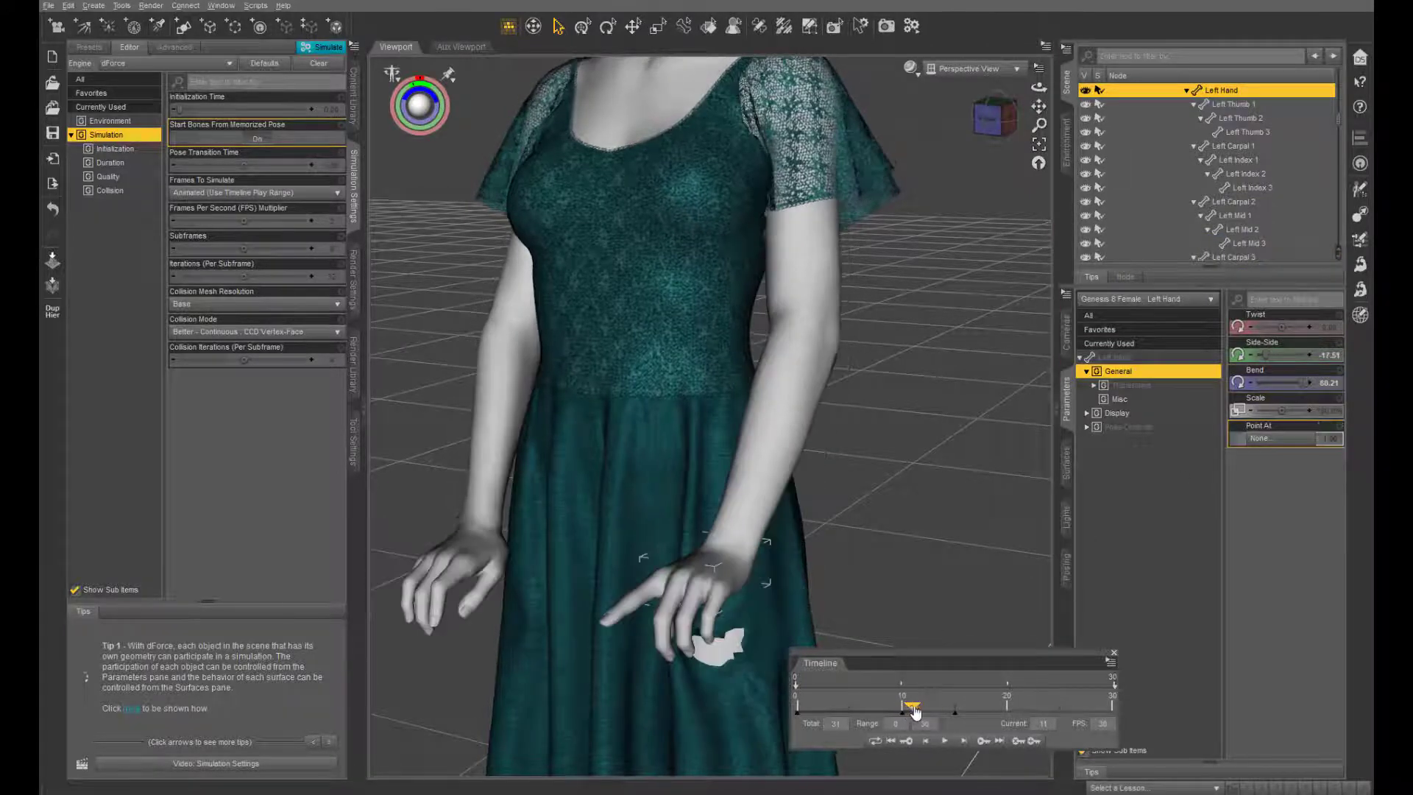
{"action": "left_click_drag", "start_coordinate": [1039, 87], "coordinate": [957, 90]}
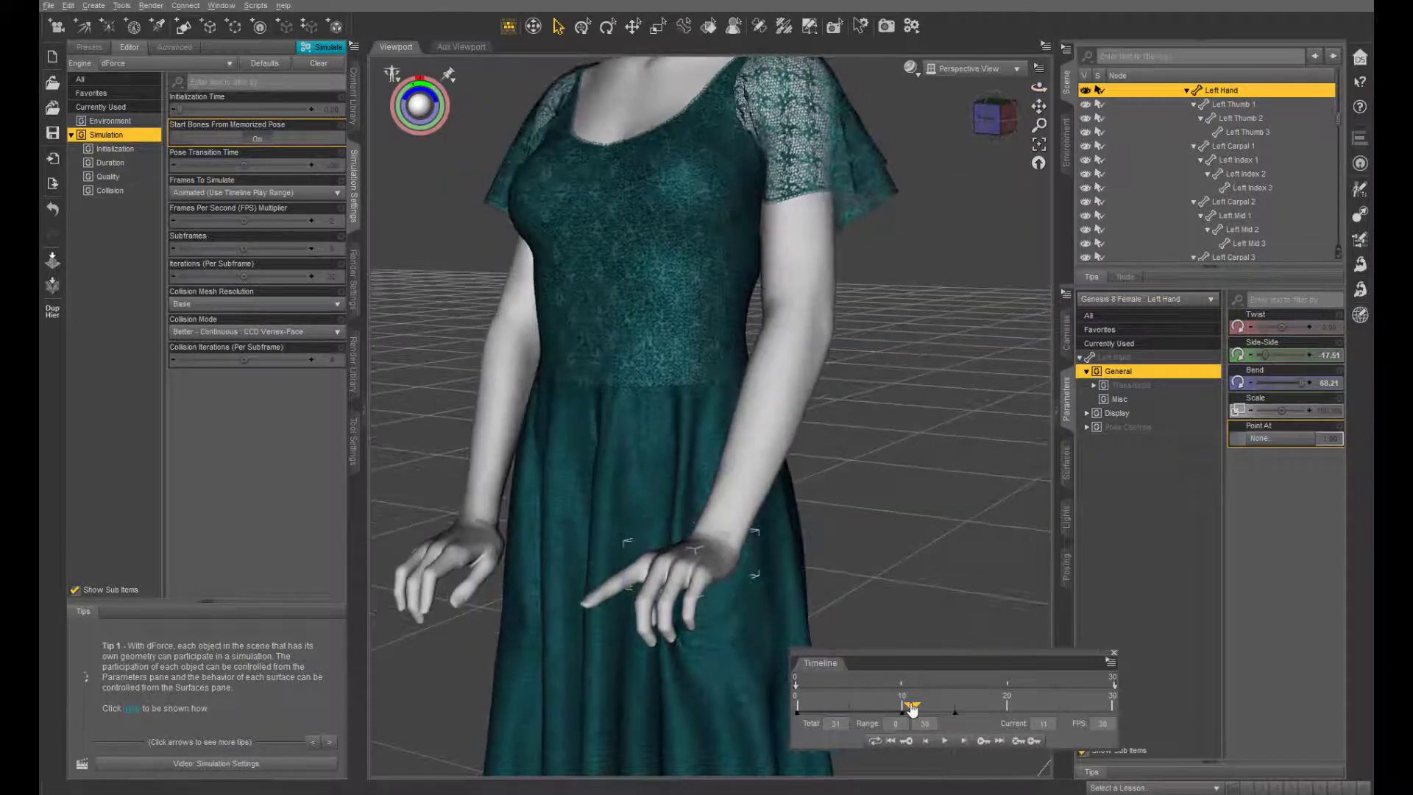
{"action": "left_click_drag", "start_coordinate": [912, 709], "coordinate": [955, 713]}
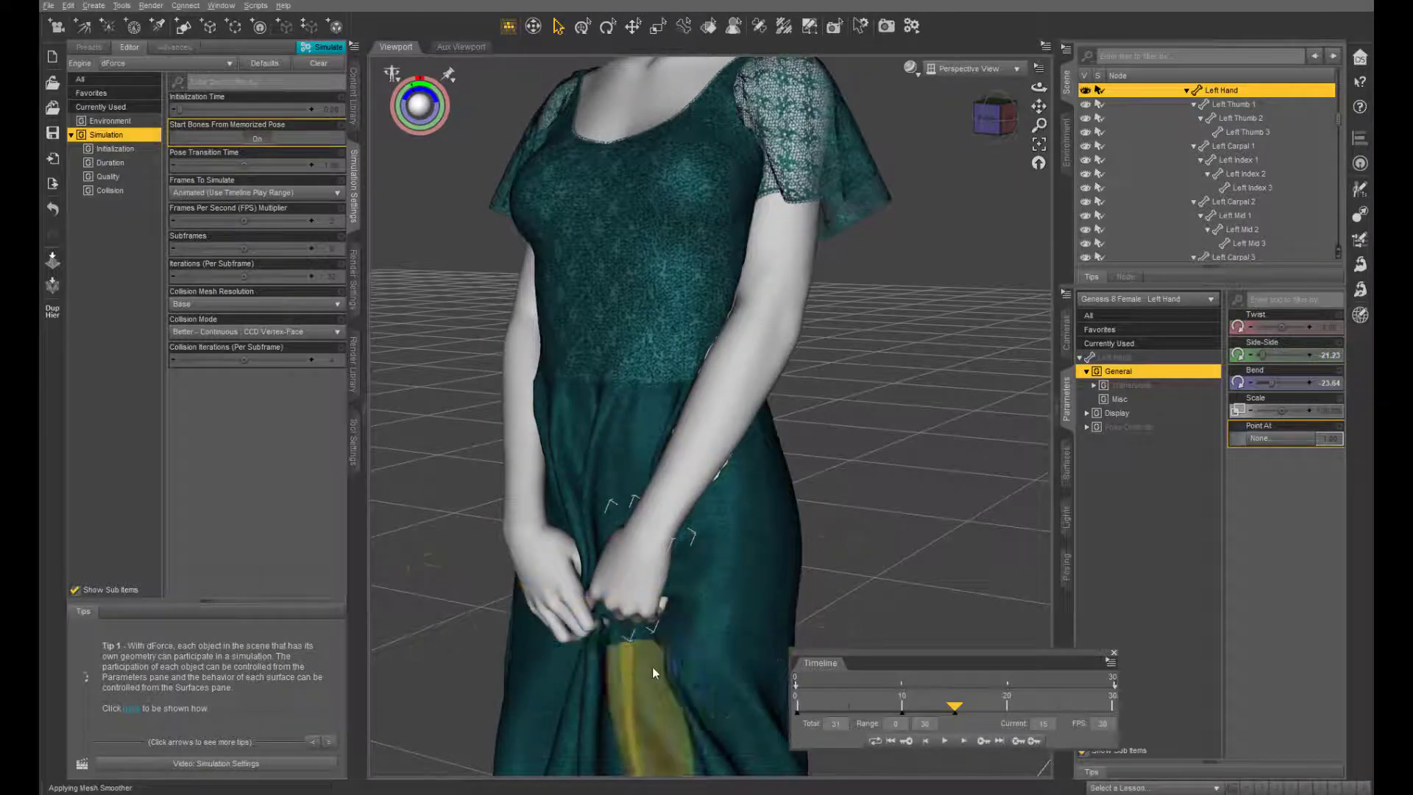
- Clear the existing dForce simulation, return the timeline to frame 0 and simulate the dress again
{"action": "left_click", "coordinate": [327, 66]}
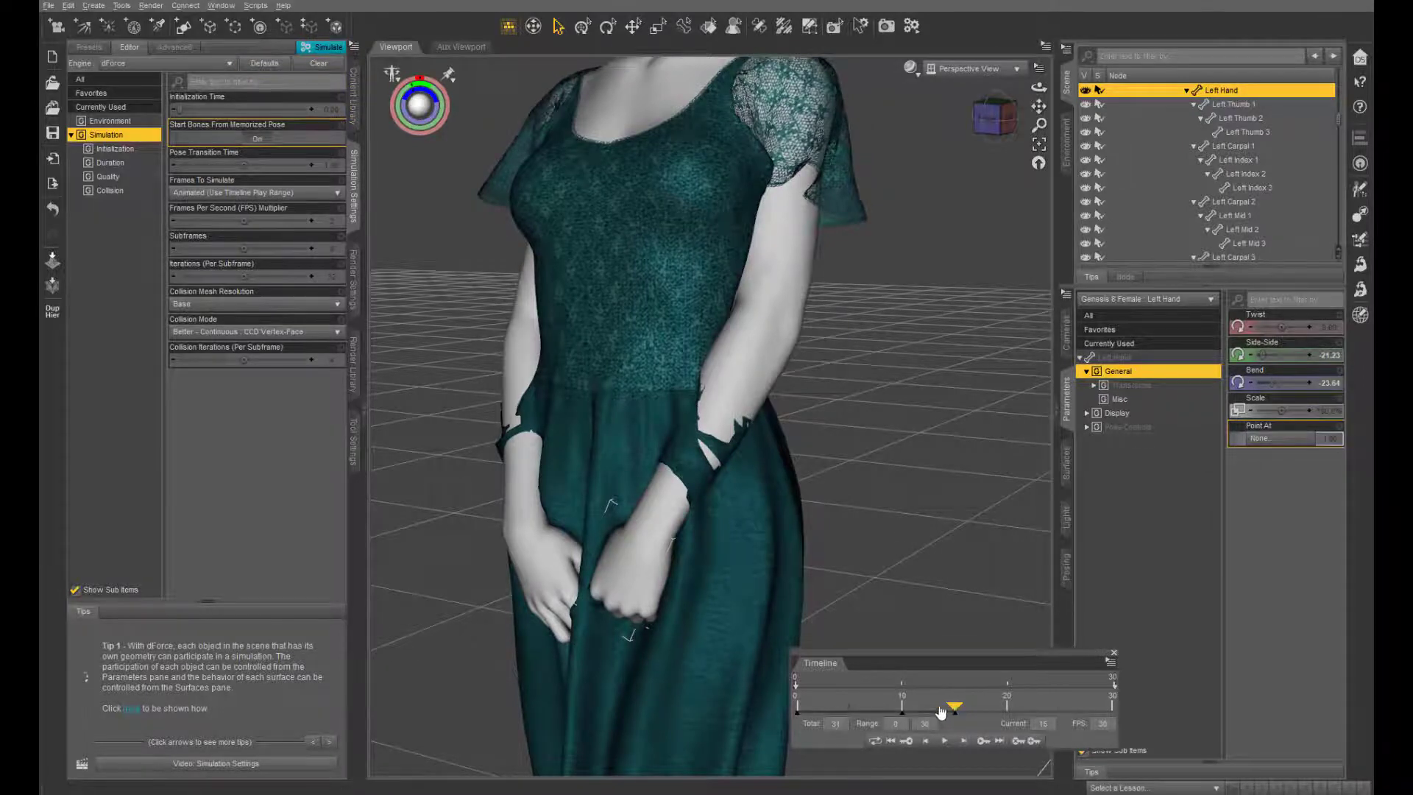
{"action": "left_click_drag", "start_coordinate": [940, 711], "coordinate": [797, 708]}
{"action": "left_click", "coordinate": [321, 48]}
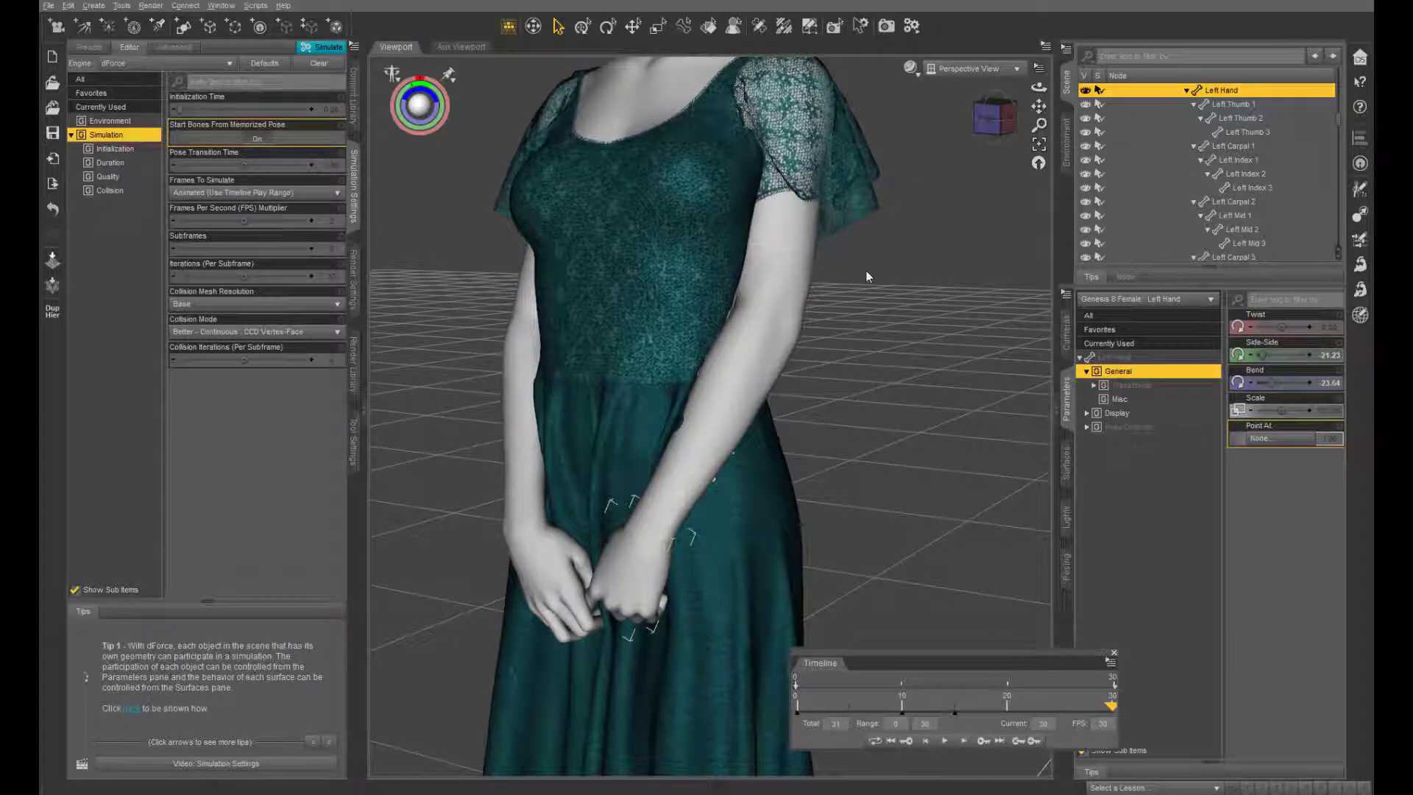
{"action": "left_click_drag", "start_coordinate": [1039, 88], "coordinate": [1104, 98]}
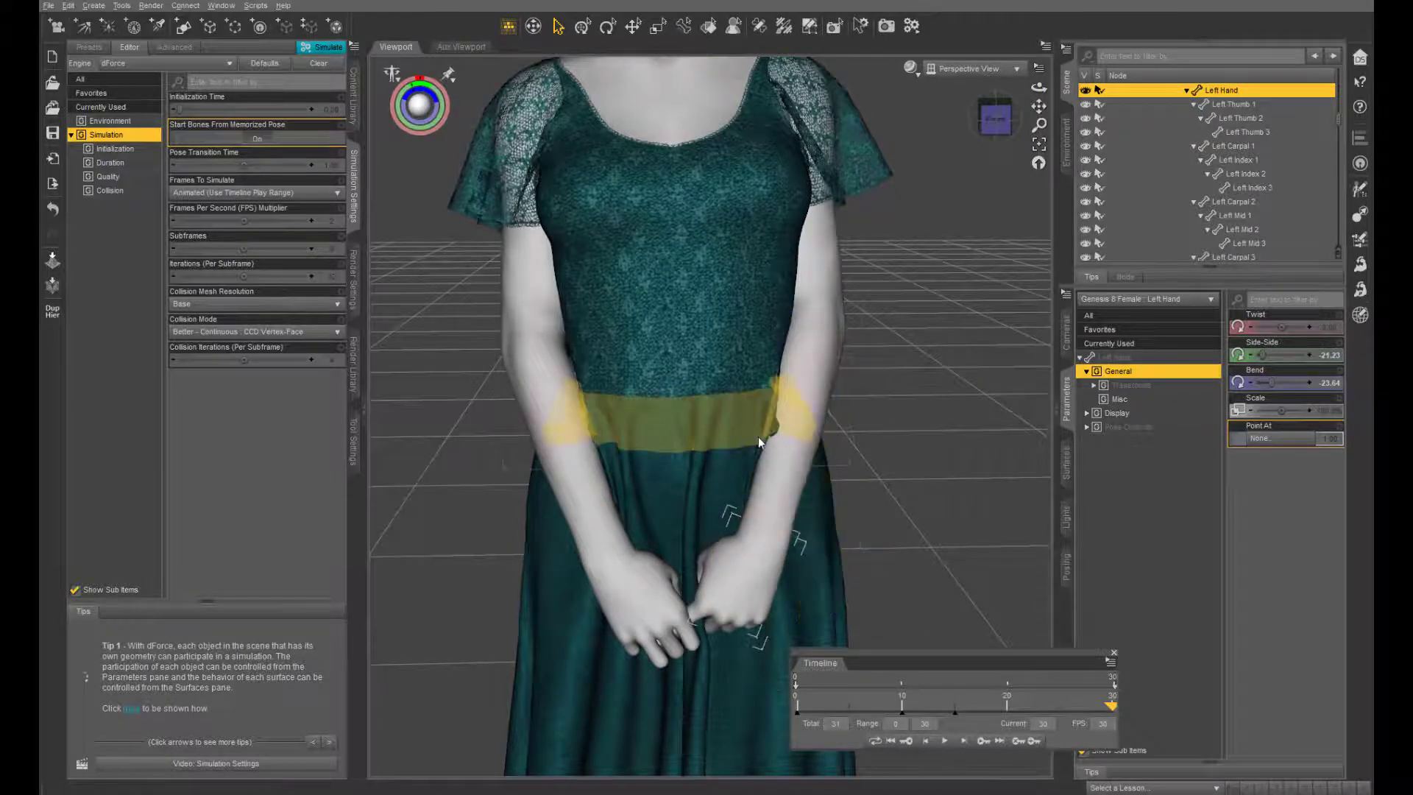
- Compare the SHSDR_Dress around the forearms with Enable Smoothing turned off and back on
{"action": "left_click_drag", "start_coordinate": [1338, 123], "coordinate": [1342, 248]}
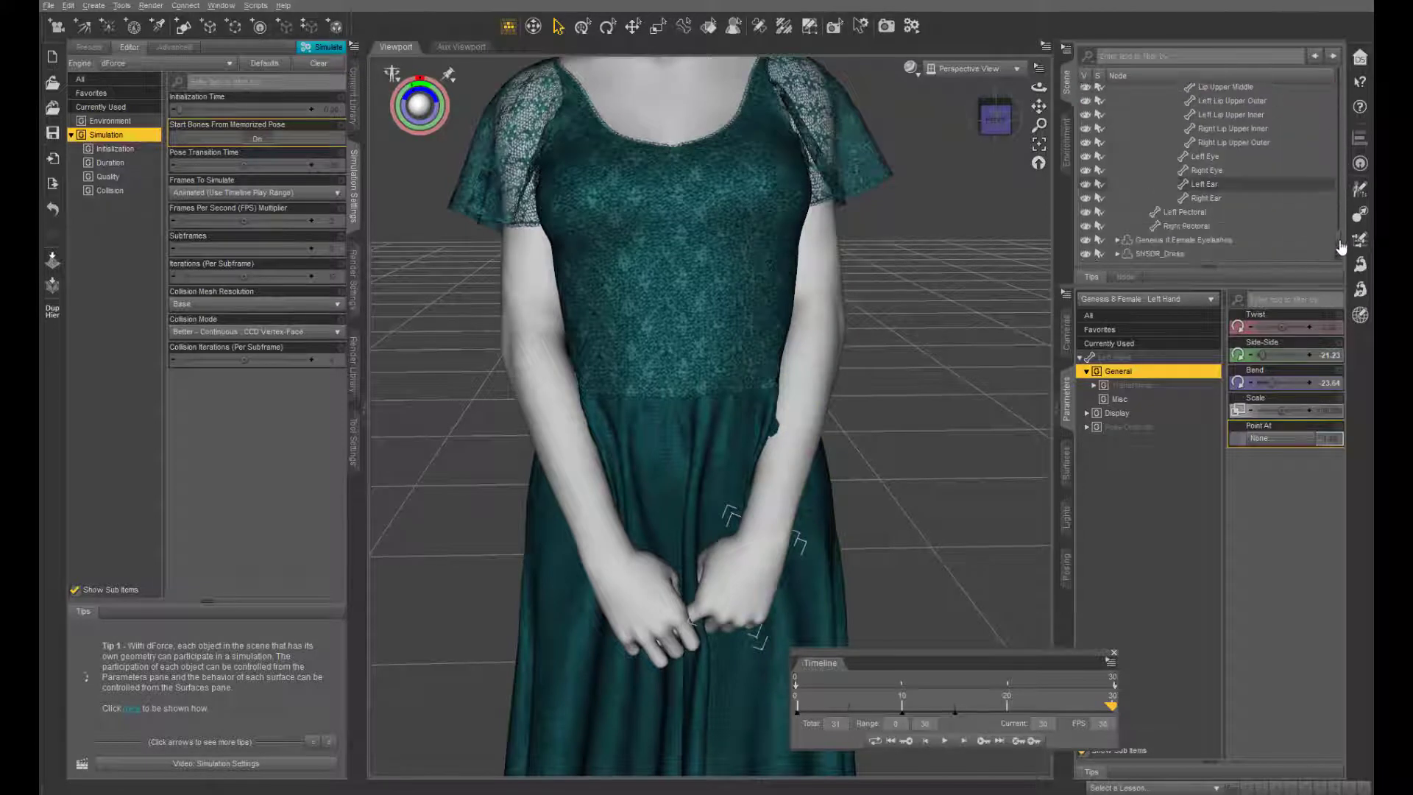
{"action": "left_click", "coordinate": [1160, 254]}
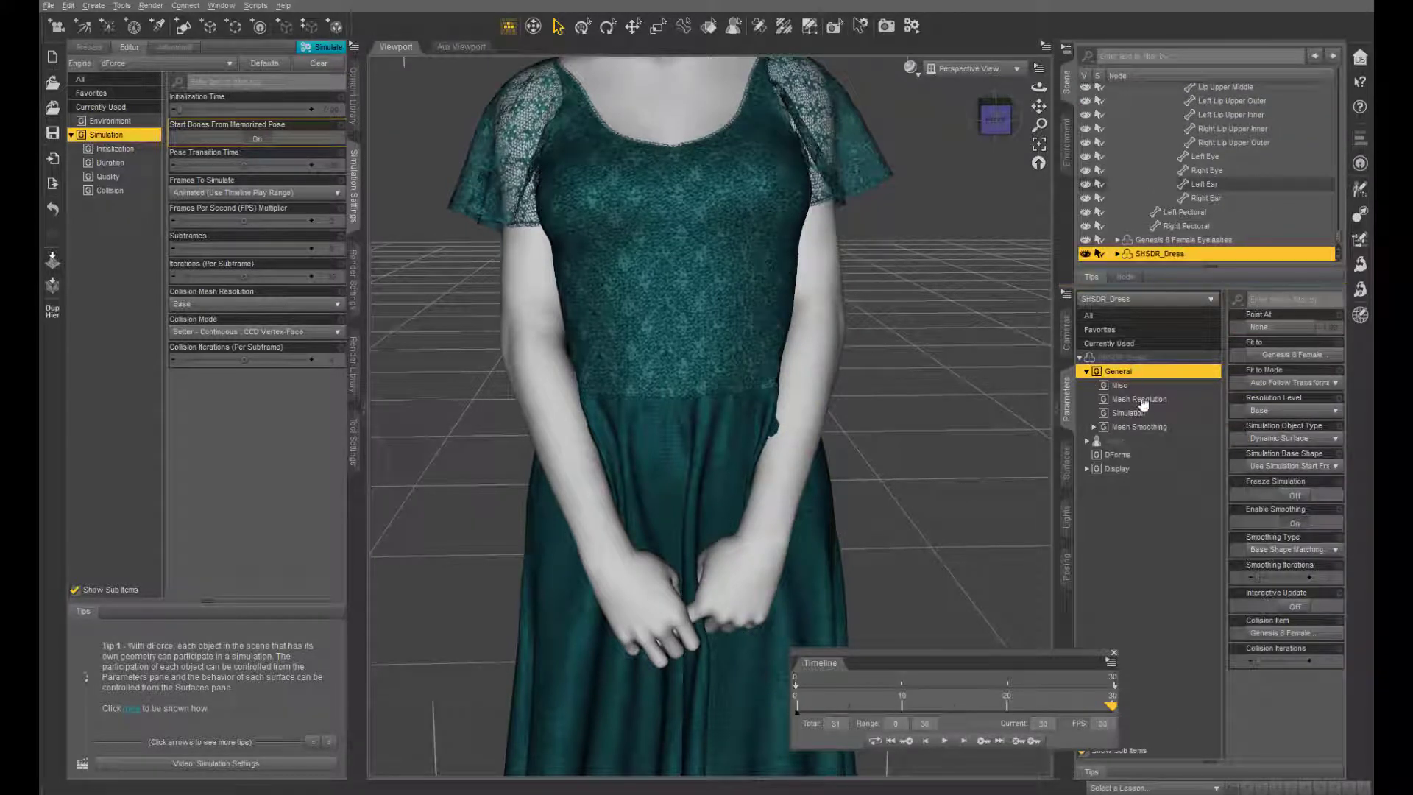
{"action": "left_click", "coordinate": [1139, 427]}
{"action": "left_click", "coordinate": [1294, 329]}
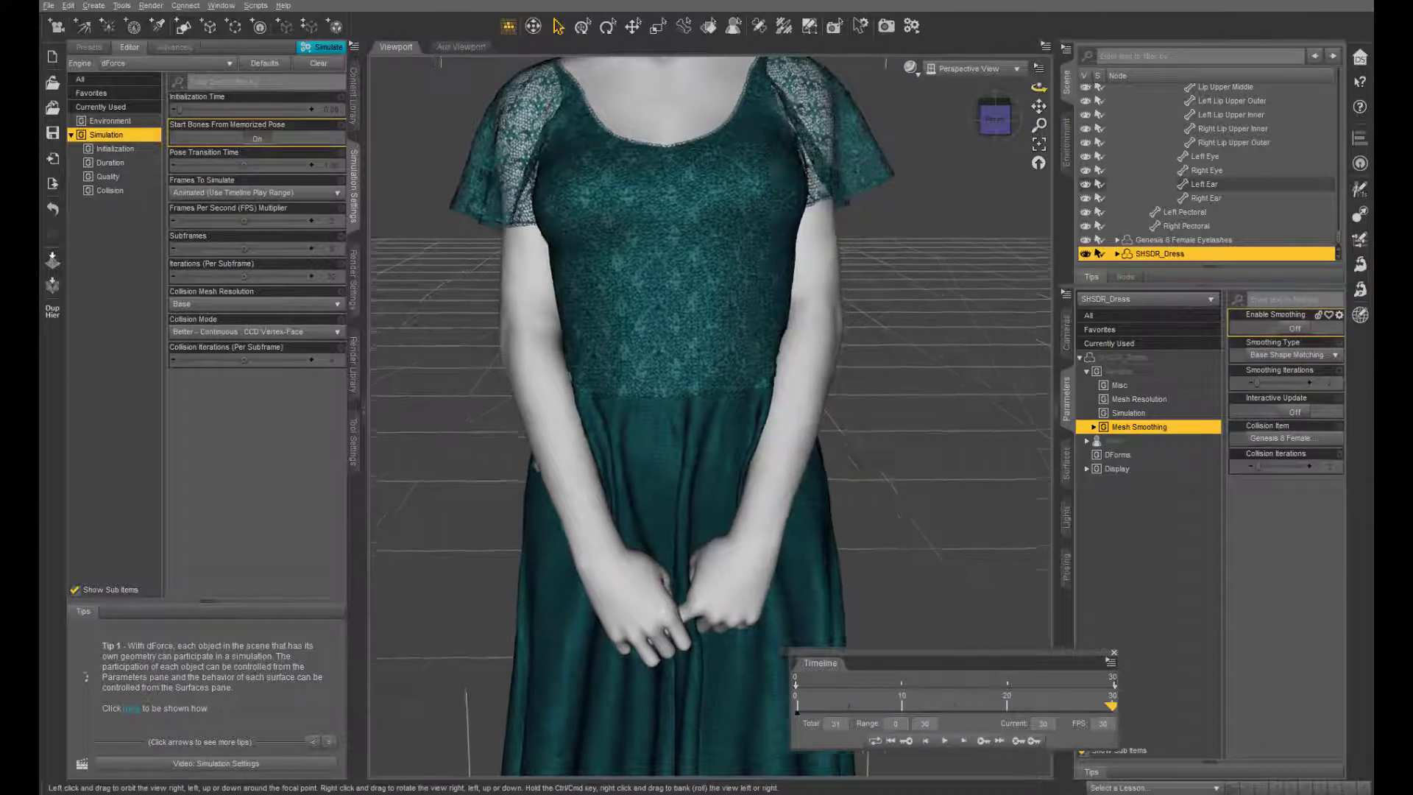
{"action": "left_click_drag", "start_coordinate": [1039, 87], "coordinate": [1010, 84]}
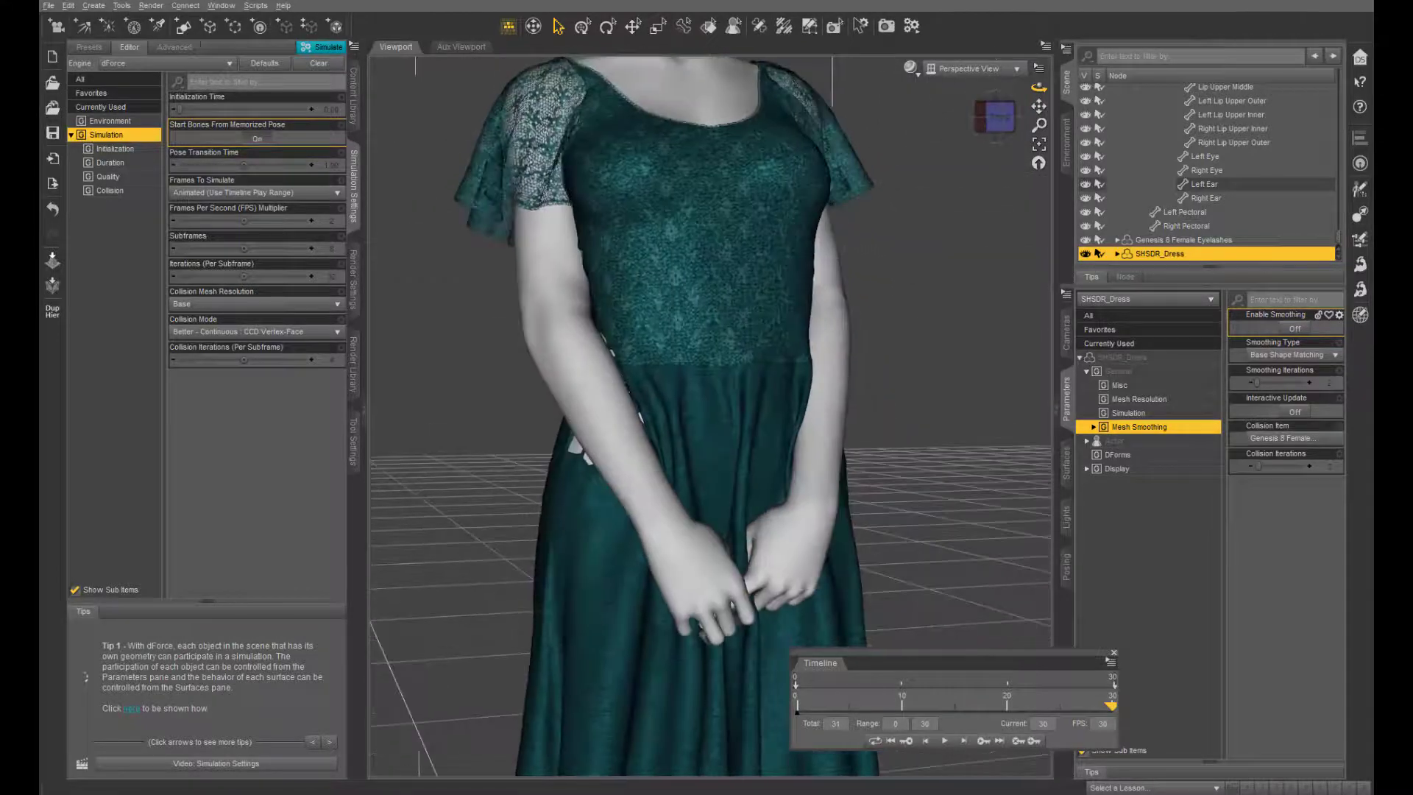
{"action": "left_click", "coordinate": [1294, 331]}
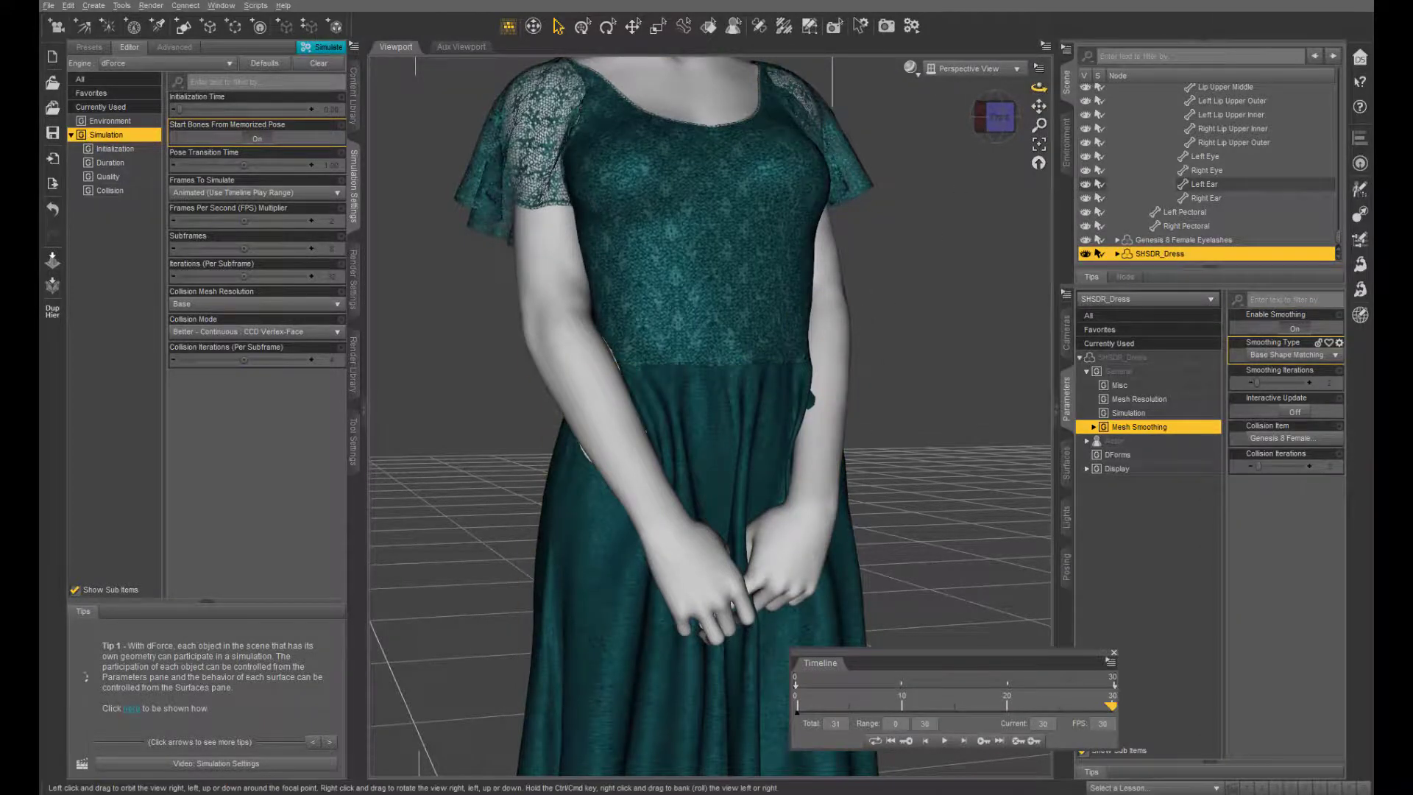
- Examine the simulated dress at frame 30 from several sides, checking the sleeves, waist, skirt folds and areas around the arms
{"action": "left_click_drag", "start_coordinate": [1038, 87], "coordinate": [1005, 119]}
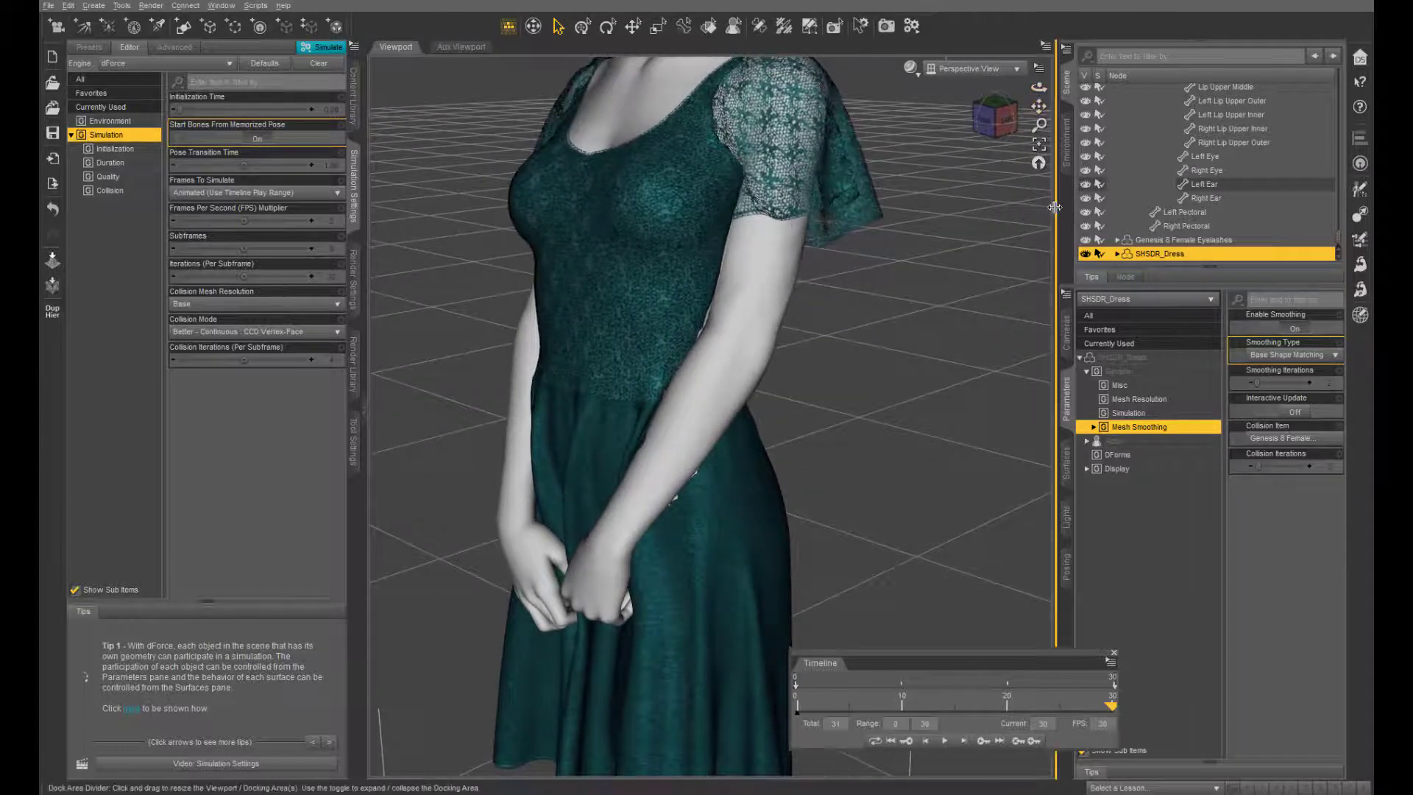
{"action": "scroll", "coordinate": [720, 304], "scroll_direction": "down", "scroll_amount": 6}
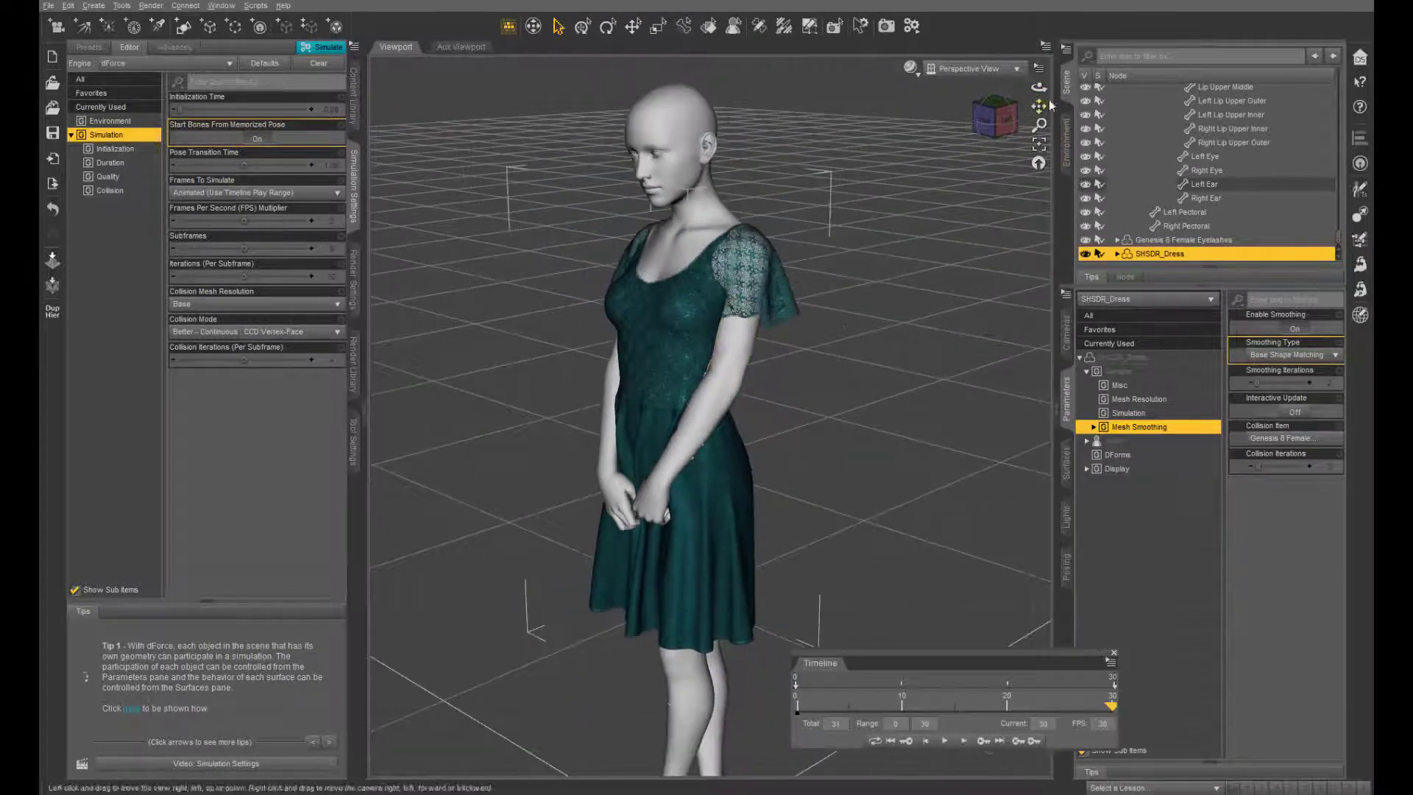
{"action": "left_click_drag", "start_coordinate": [1039, 87], "coordinate": [942, 89]}
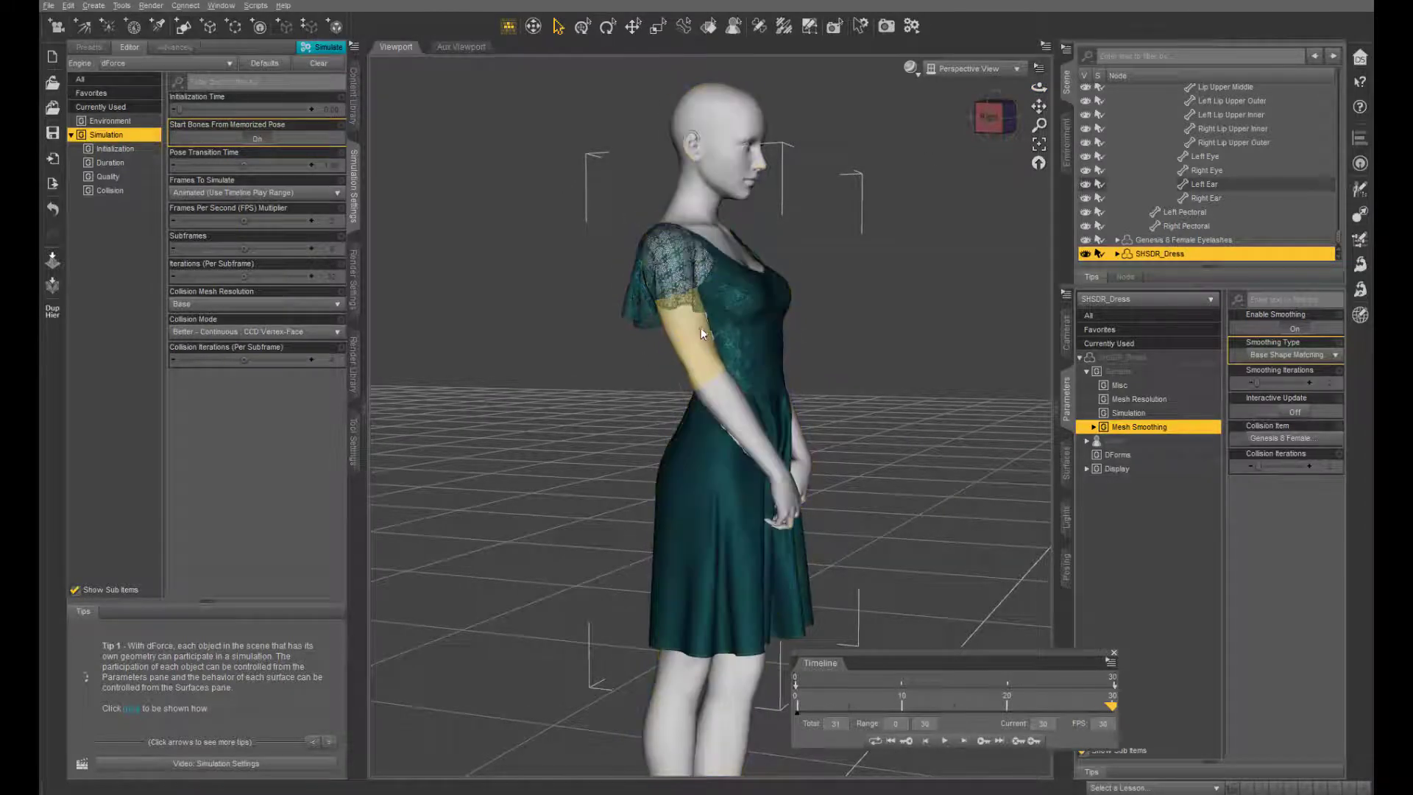
{"action": "left_click", "coordinate": [1020, 120]}
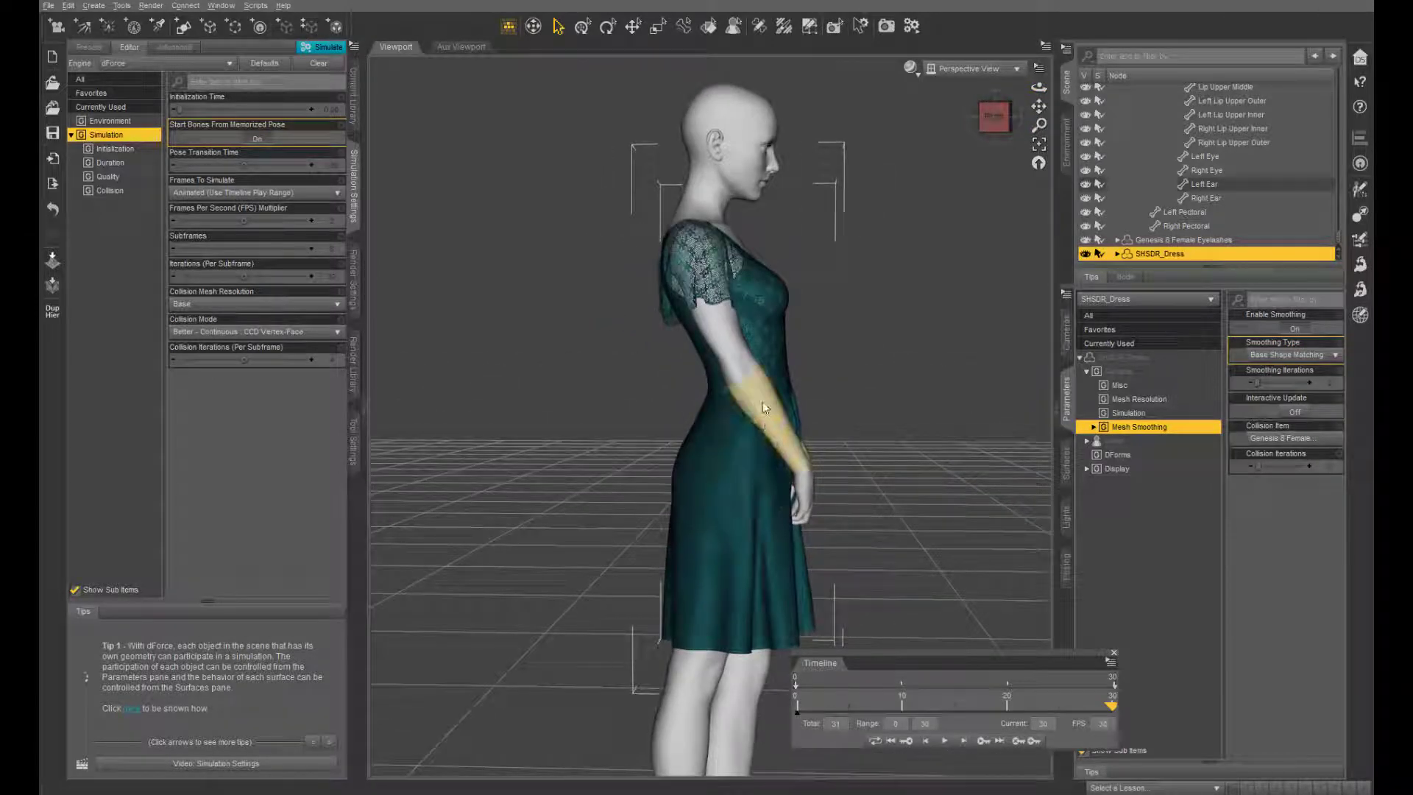
{"action": "mouse_move", "coordinate": [1039, 87]}
{"action": "left_mouse_down"}
{"action": "mouse_move", "coordinate": [987, 87]}
{"action": "mouse_move", "coordinate": [1040, 115]}
{"action": "mouse_move", "coordinate": [994, 108]}
{"action": "mouse_move", "coordinate": [1052, 114]}
{"action": "mouse_move", "coordinate": [1000, 111]}
{"action": "mouse_move", "coordinate": [1038, 108]}
{"action": "mouse_move", "coordinate": [1004, 110]}
{"action": "mouse_move", "coordinate": [1019, 86]}
{"action": "mouse_move", "coordinate": [1046, 86]}
{"action": "mouse_move", "coordinate": [1028, 86]}
{"action": "left_mouse_up"}
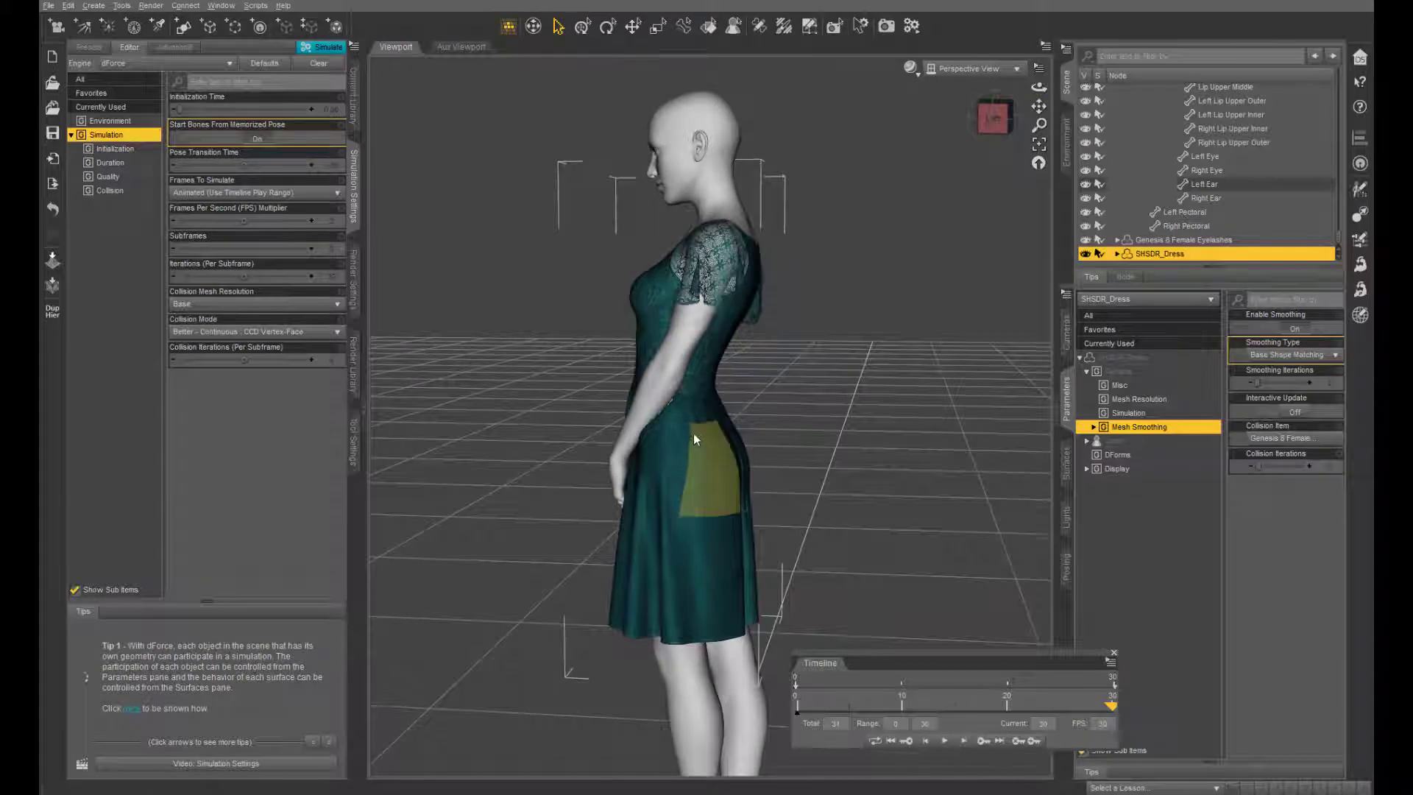
{"action": "scroll", "coordinate": [681, 324], "scroll_direction": "up", "scroll_amount": 2}
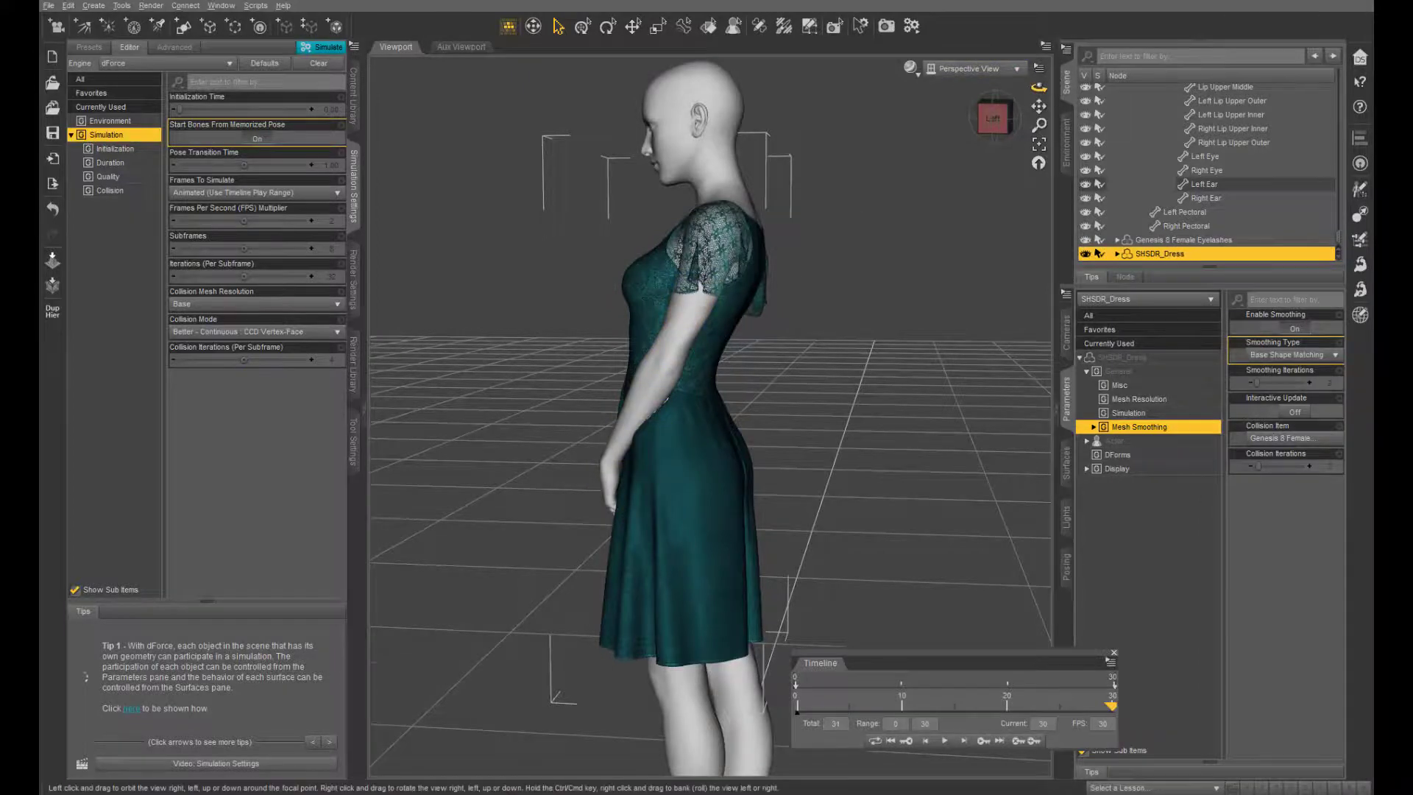
{"action": "left_click_drag", "start_coordinate": [1039, 87], "coordinate": [990, 88]}
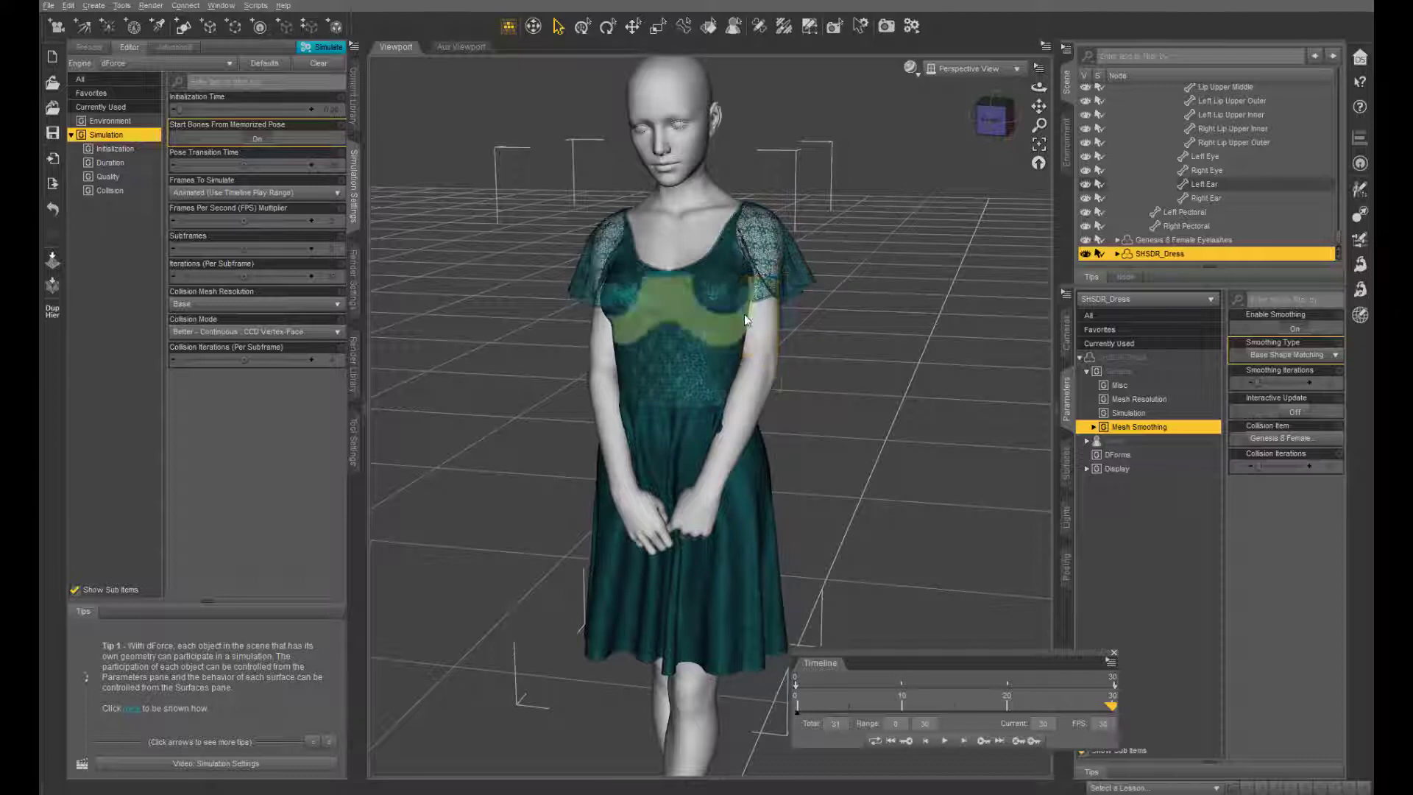
{"action": "left_click_drag", "start_coordinate": [1038, 86], "coordinate": [993, 99]}
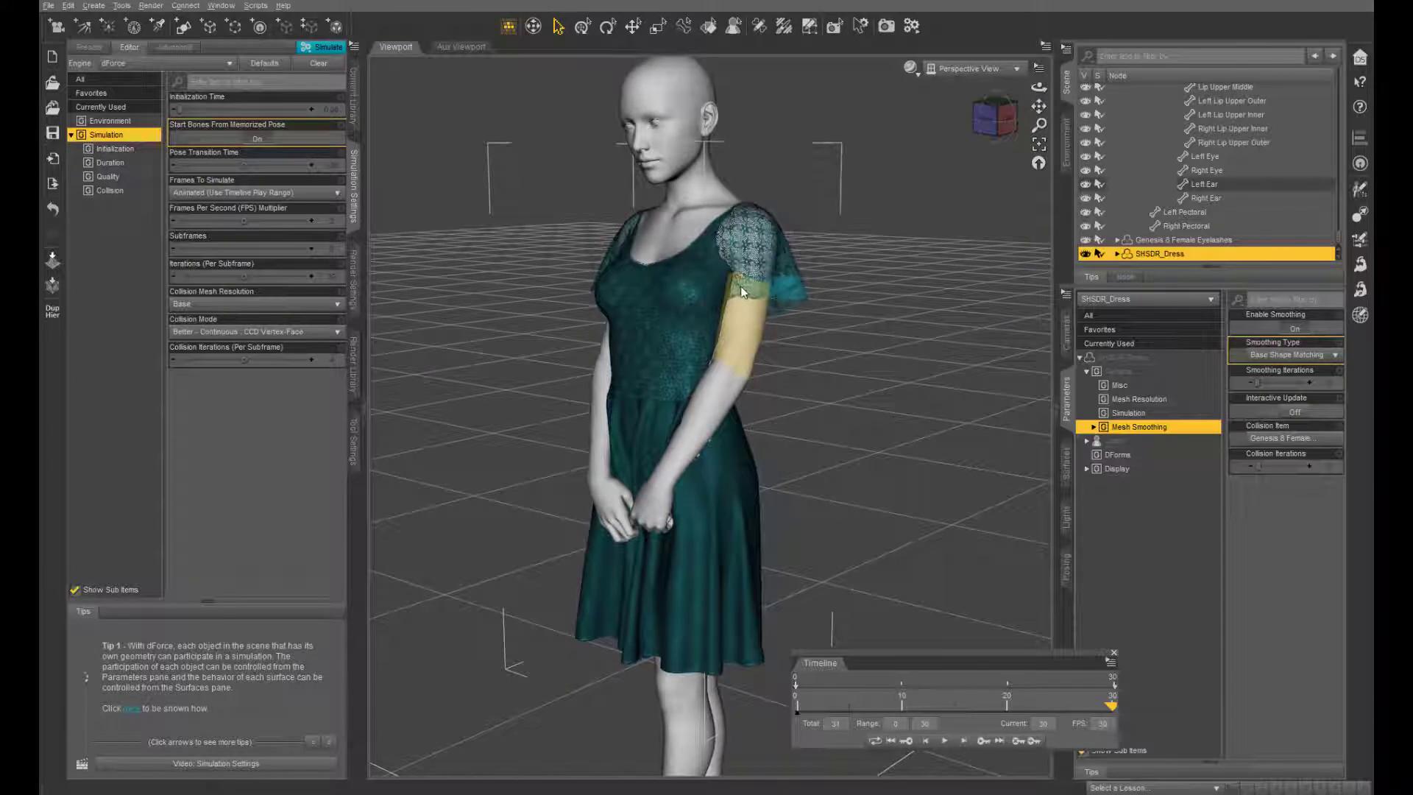
{"action": "scroll", "coordinate": [932, 280], "scroll_direction": "up", "scroll_amount": 5}
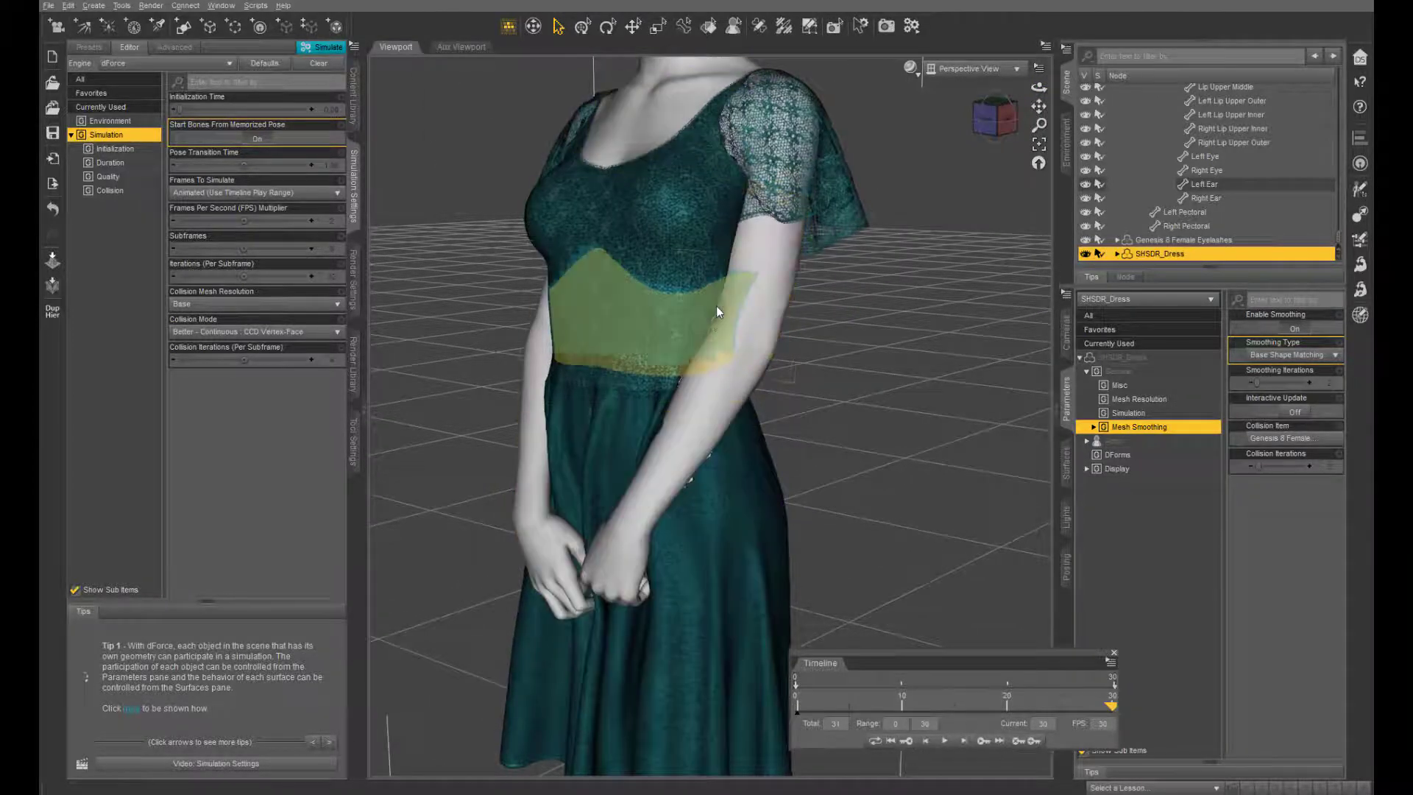
{"action": "left_click_drag", "start_coordinate": [1038, 86], "coordinate": [736, 243]}
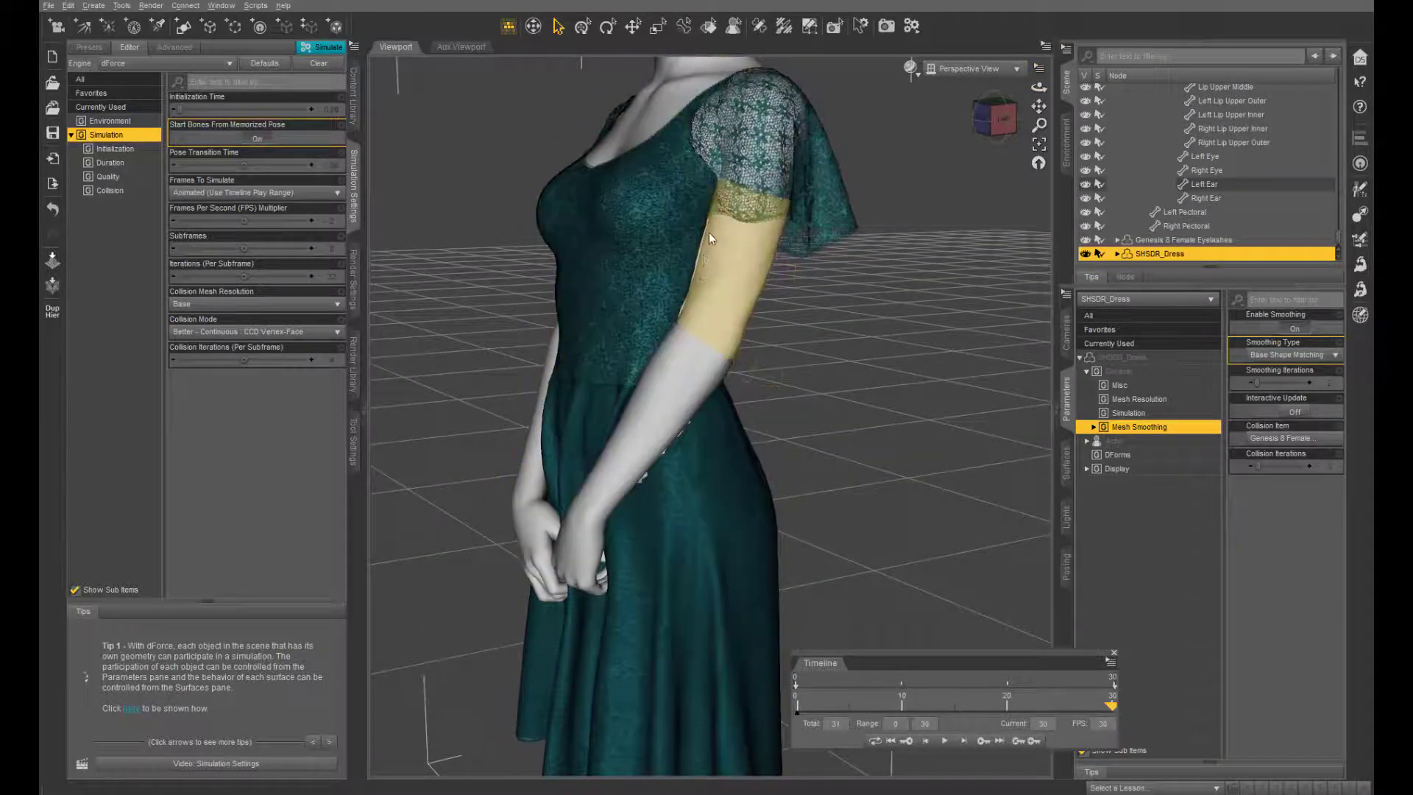
{"action": "left_click_drag", "start_coordinate": [1038, 86], "coordinate": [674, 129]}
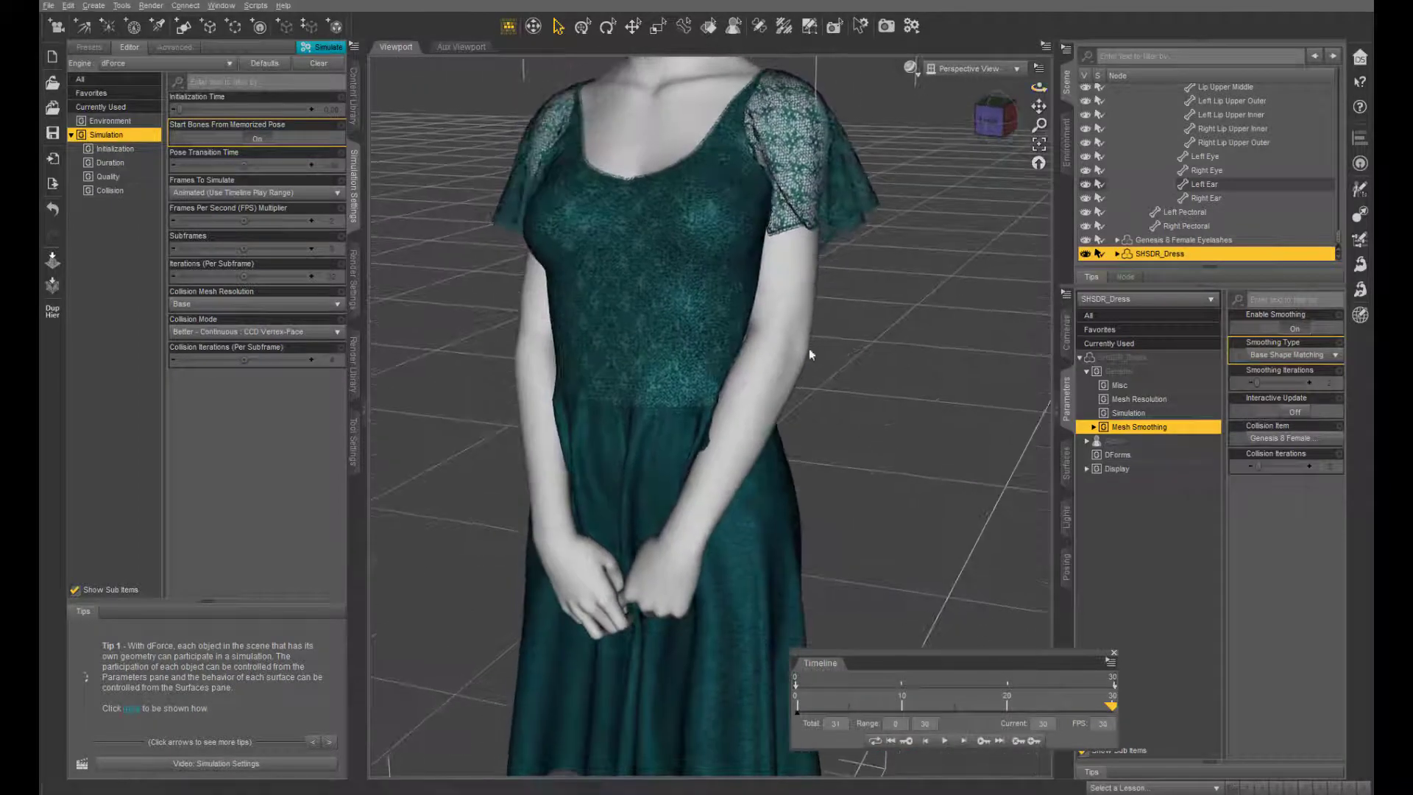
{"action": "scroll", "coordinate": [798, 426], "scroll_direction": "down", "scroll_amount": 4}
{"action": "scroll", "coordinate": [799, 428], "scroll_direction": "down", "scroll_amount": 3}
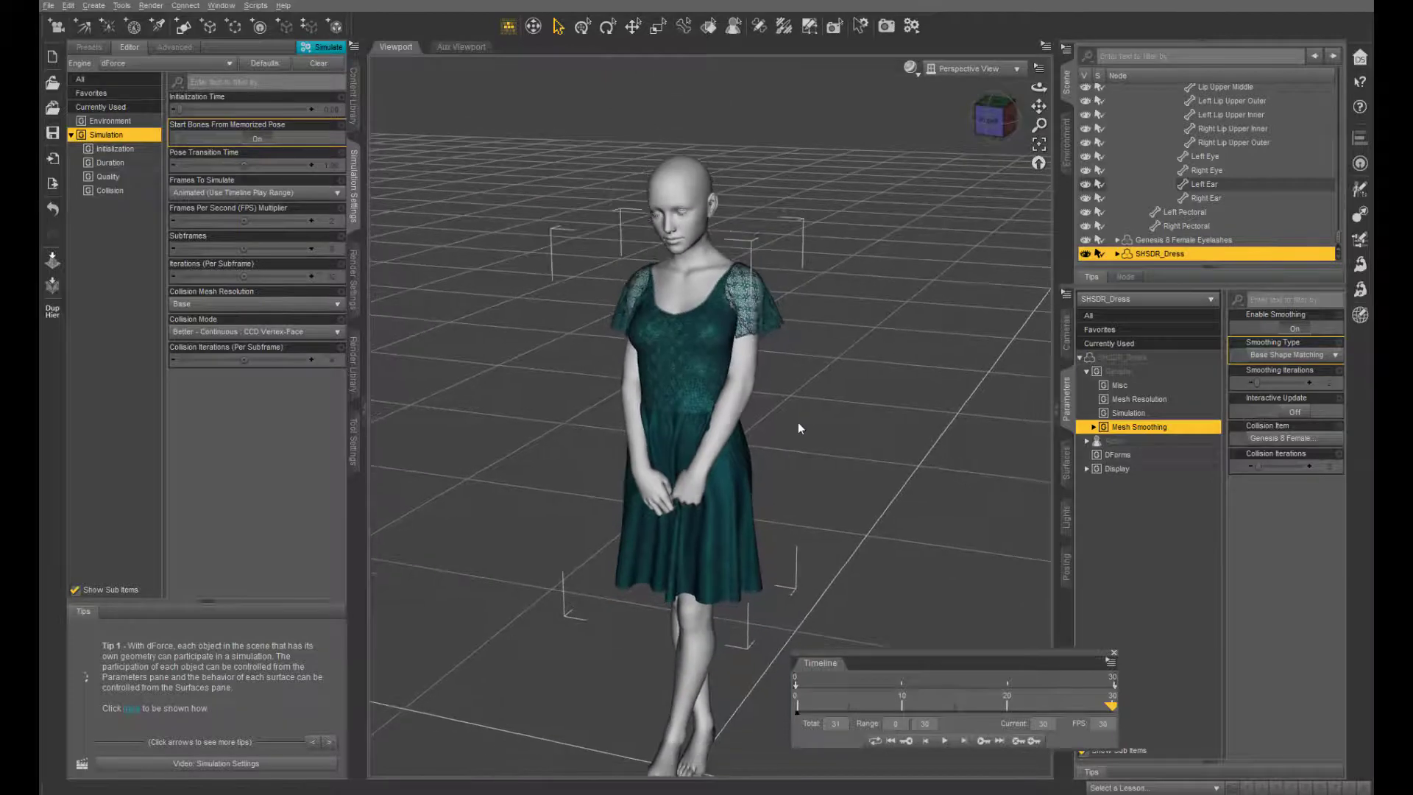
{"action": "left_click_drag", "start_coordinate": [1038, 88], "coordinate": [1029, 45]}
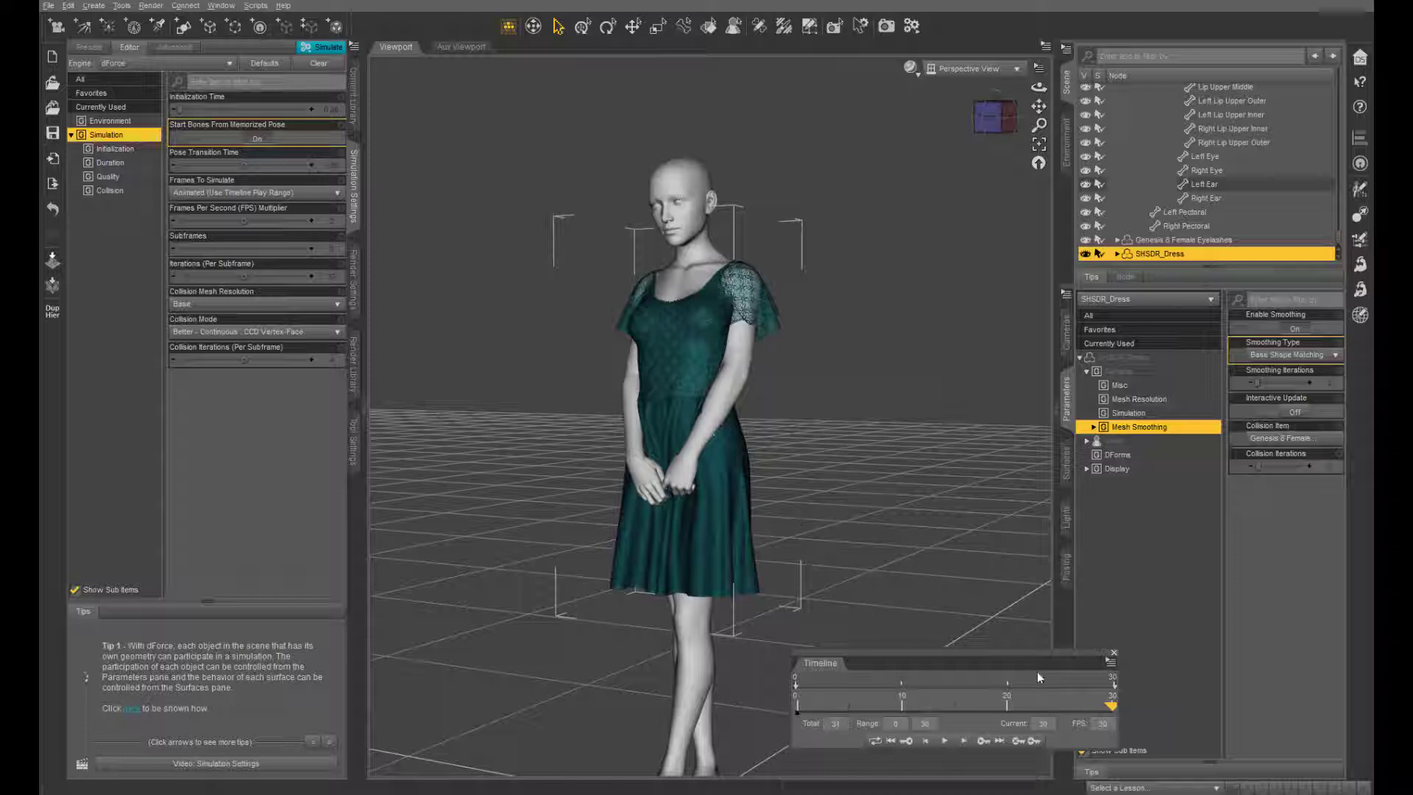
- At frame 15, select Genesis 8 Female and browse the Base Poses folder in the content library
{"action": "left_click_drag", "start_coordinate": [1111, 707], "coordinate": [955, 707]}
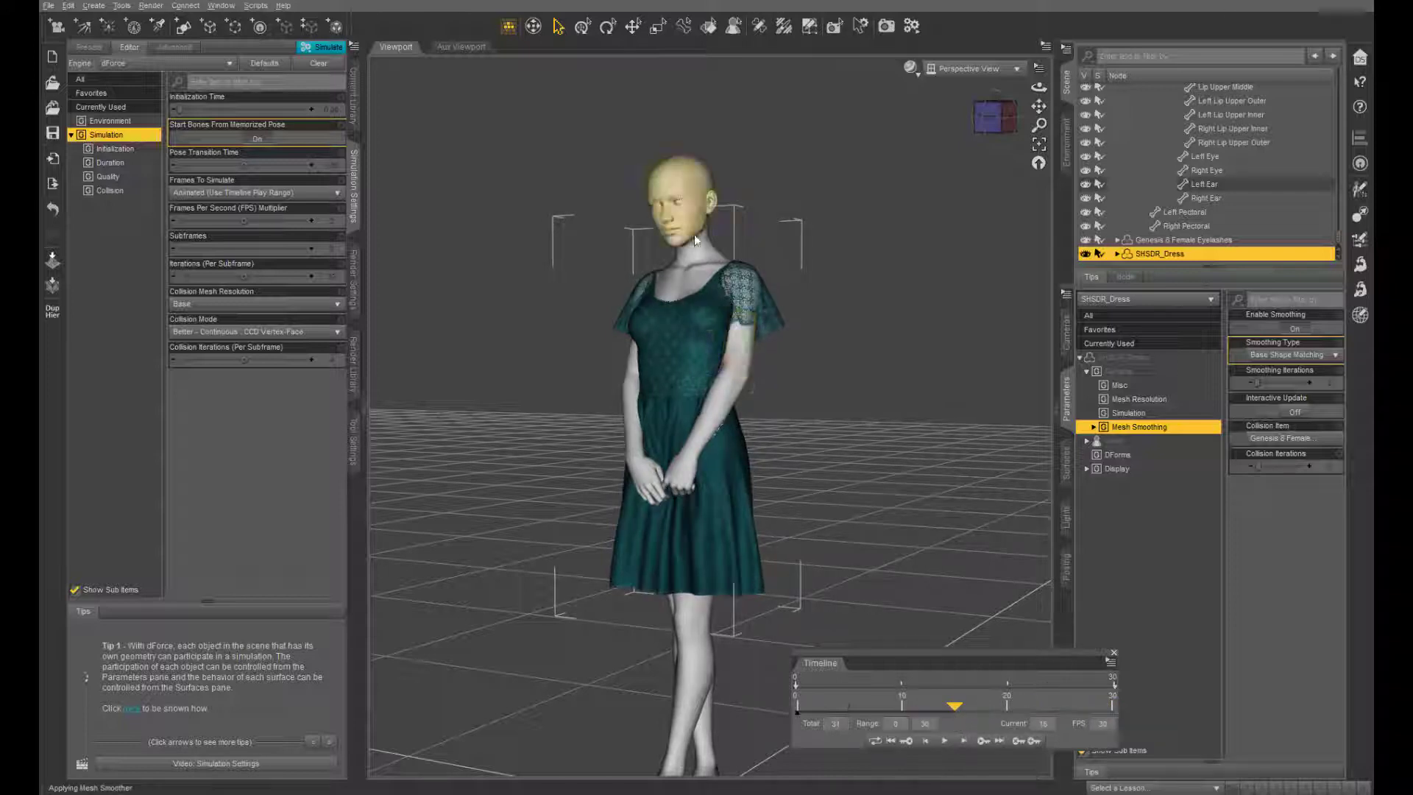
{"action": "scroll", "coordinate": [1154, 148], "scroll_direction": "down", "scroll_amount": 5}
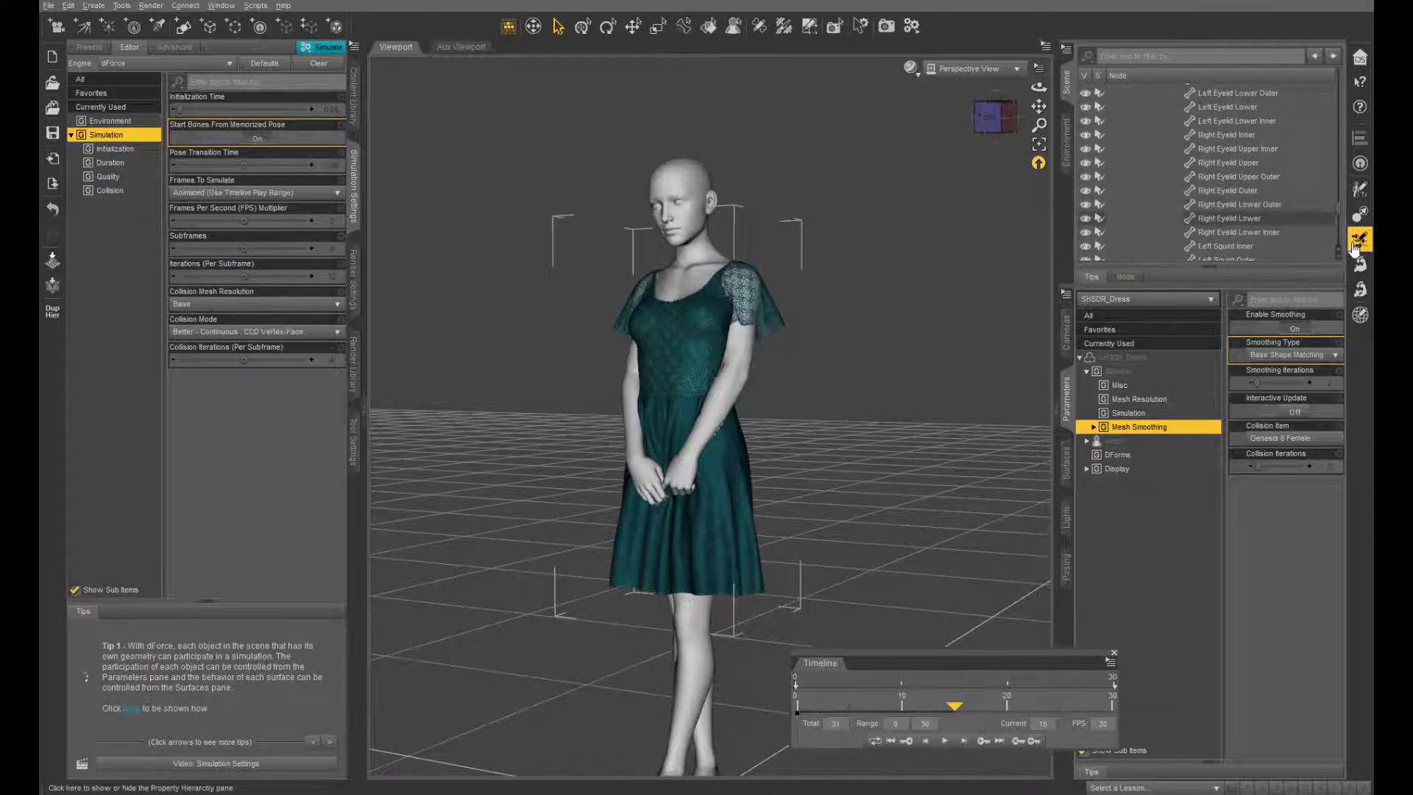
{"action": "left_click_drag", "start_coordinate": [1341, 207], "coordinate": [1338, 66]}
{"action": "left_click", "coordinate": [1142, 91]}
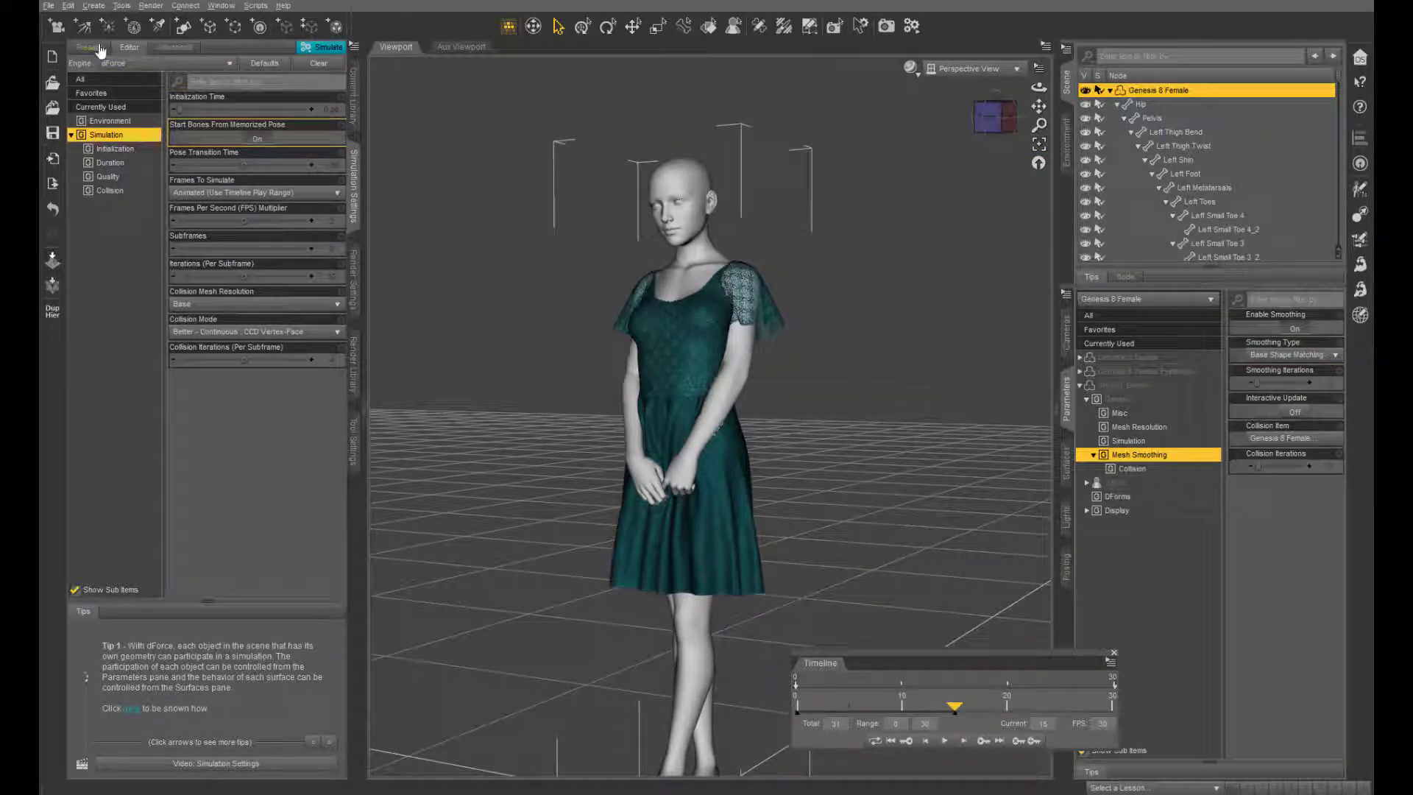
{"action": "left_click", "coordinate": [354, 92]}
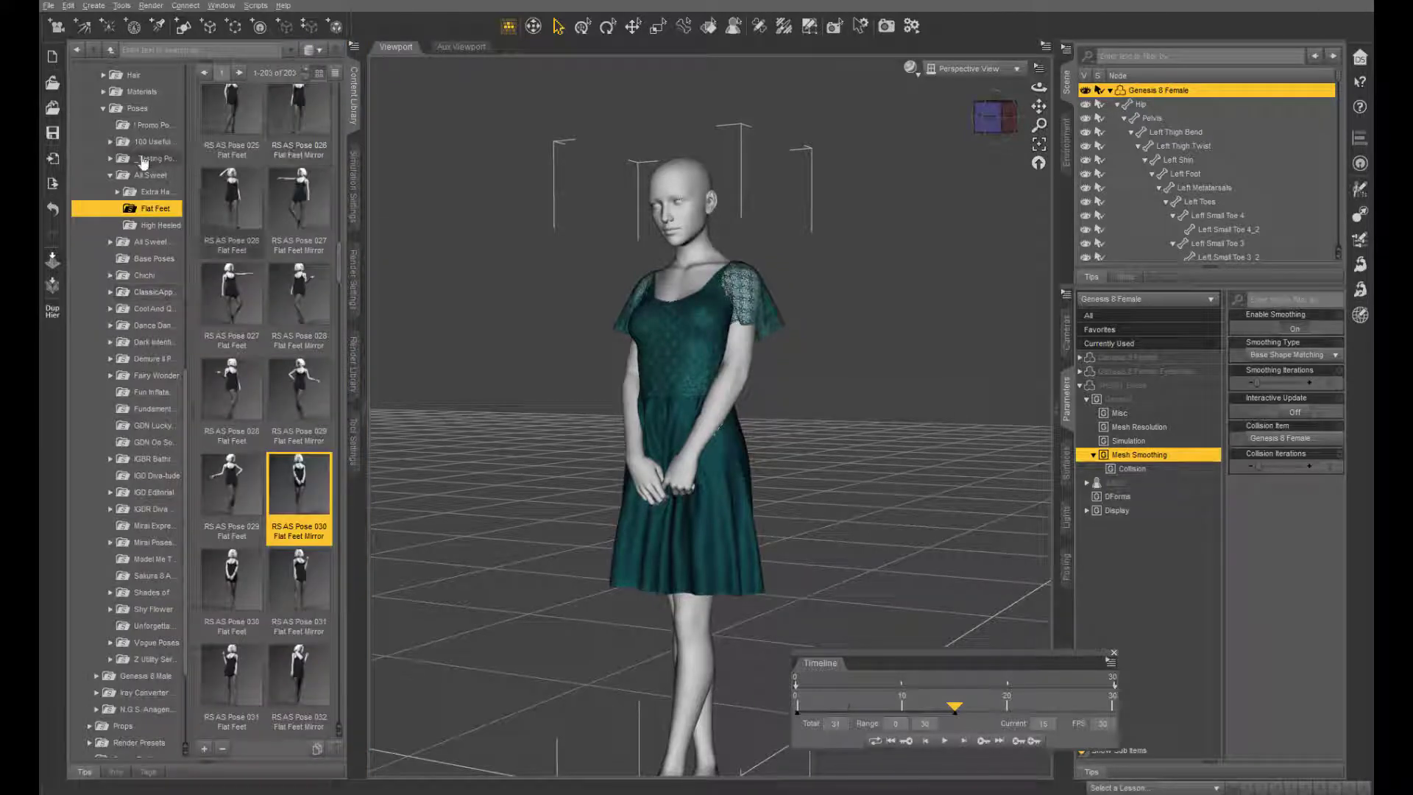
{"action": "left_click", "coordinate": [155, 260]}
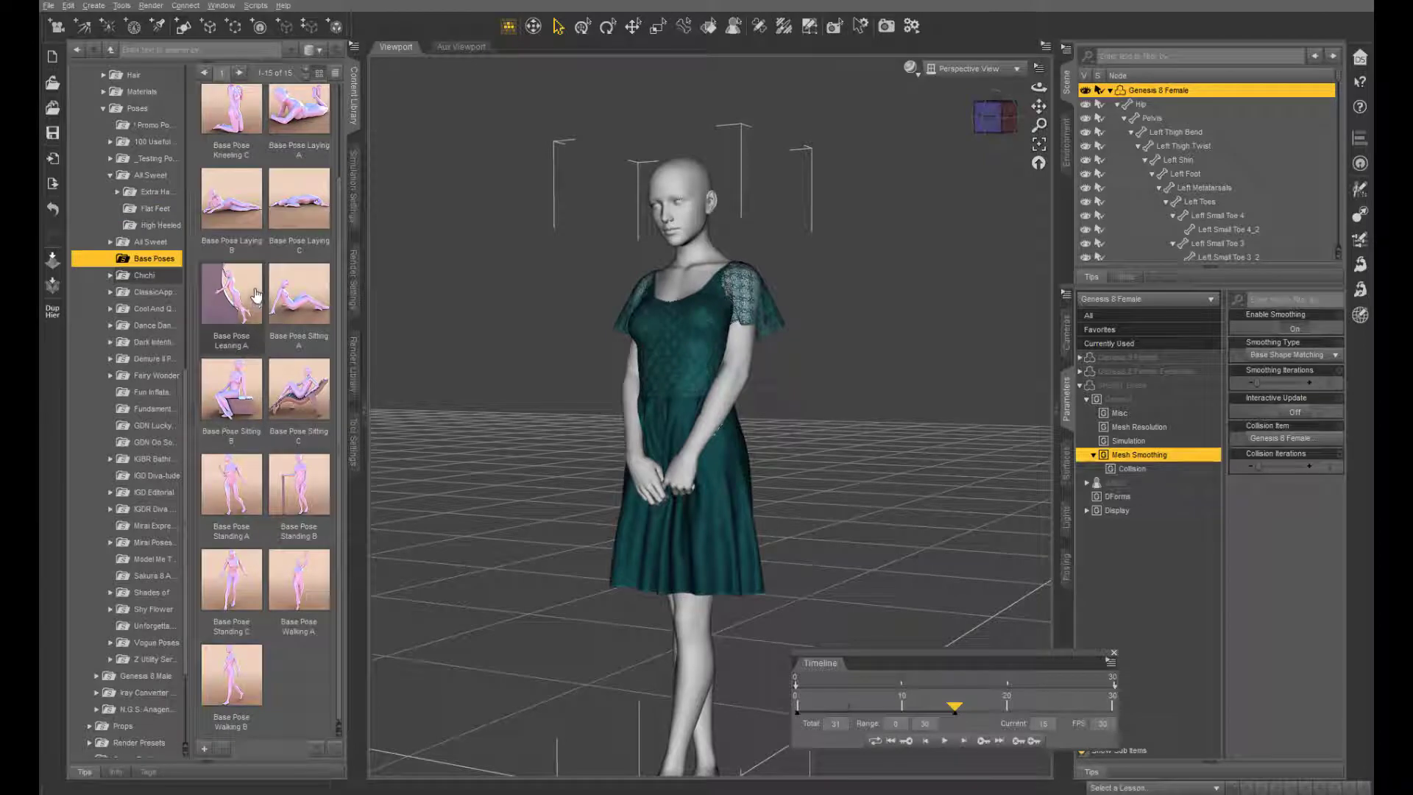
{"action": "scroll", "coordinate": [257, 291], "scroll_direction": "up", "scroll_amount": 2}
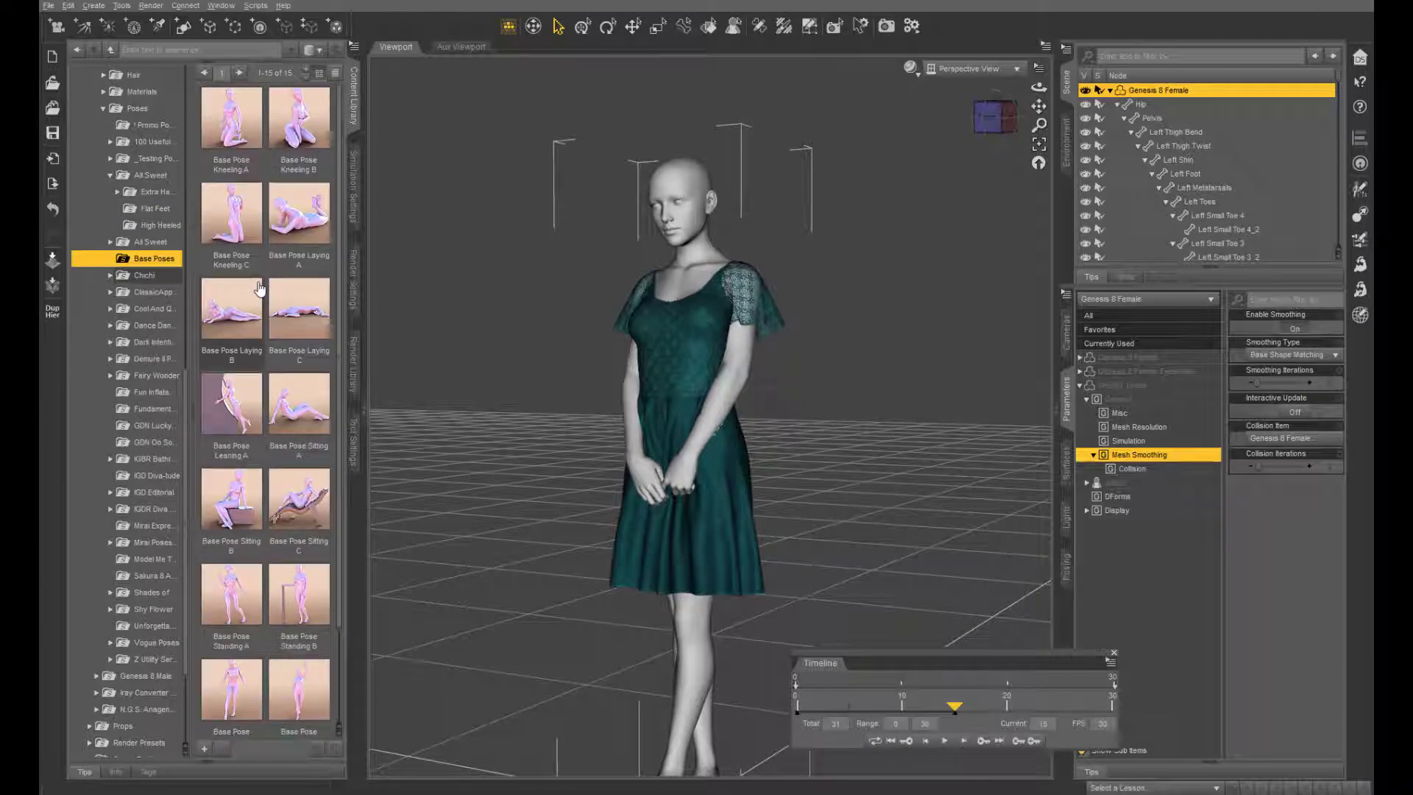
- Apply the Base Pose Sitting B preset to the Genesis 8 Female figure and bring the whole figure into view
{"action": "double_click", "coordinate": [247, 498]}
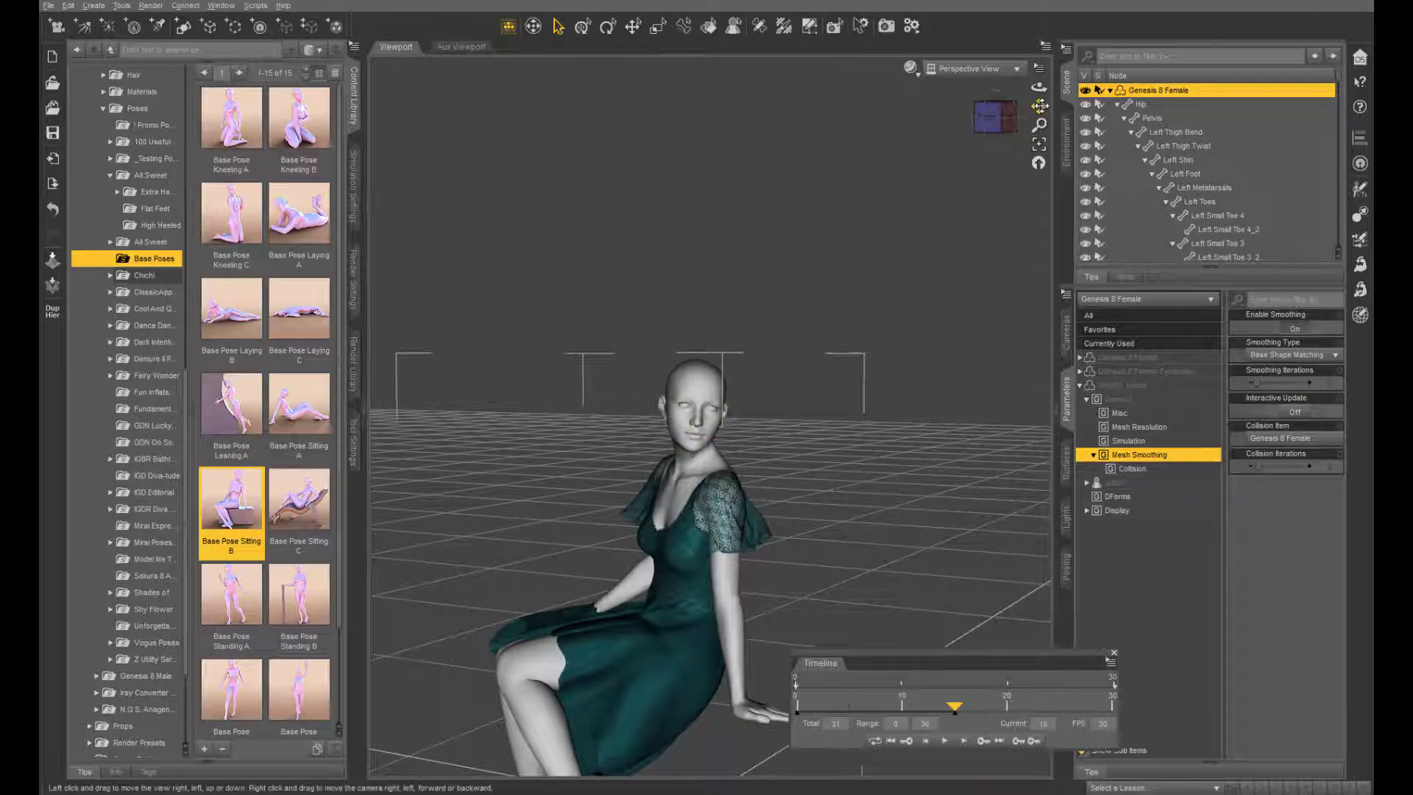
{"action": "left_click_drag", "start_coordinate": [1038, 107], "coordinate": [1035, 17]}
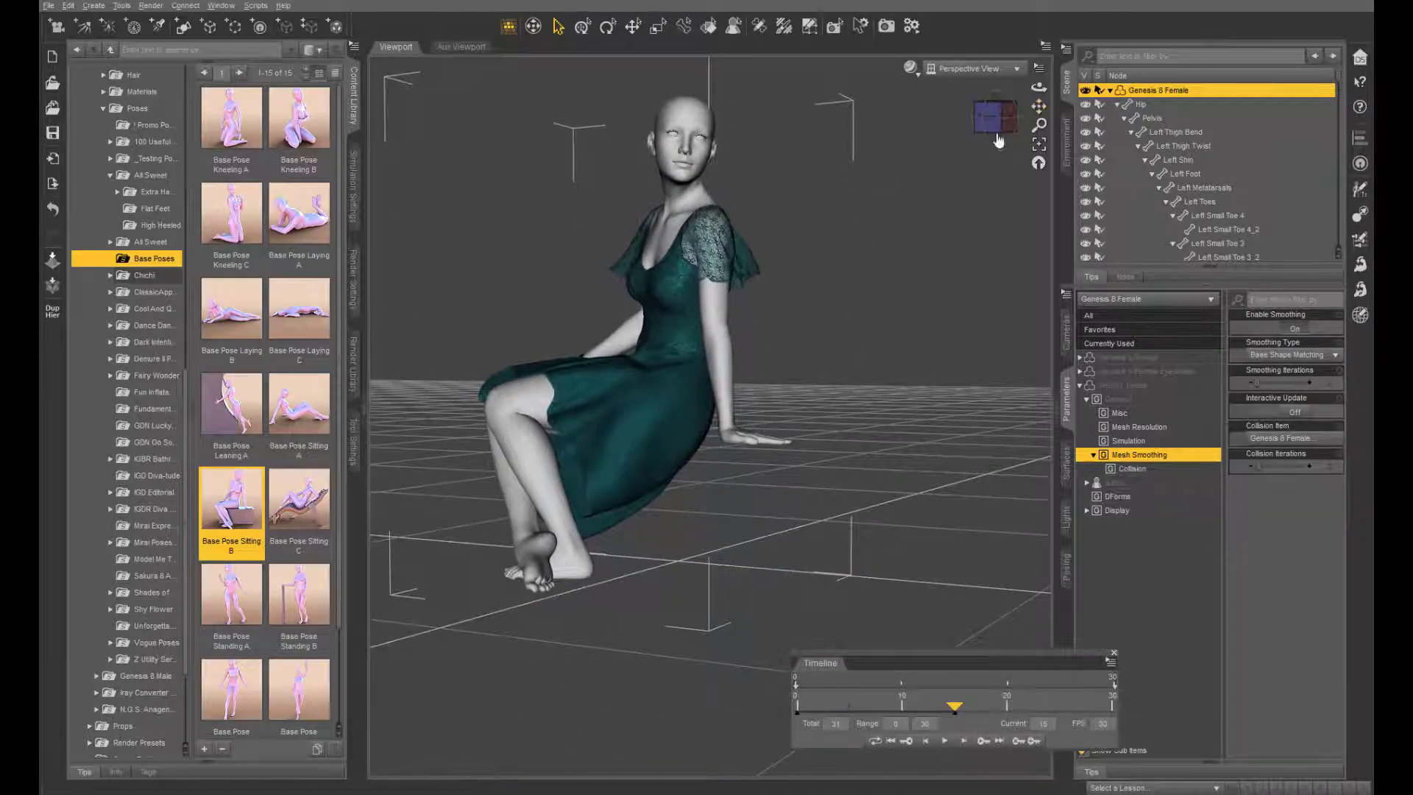
- Create a cube primitive at the world center and scale it to 31.7% so its top meets the seated figure
{"action": "left_click", "coordinate": [184, 26]}
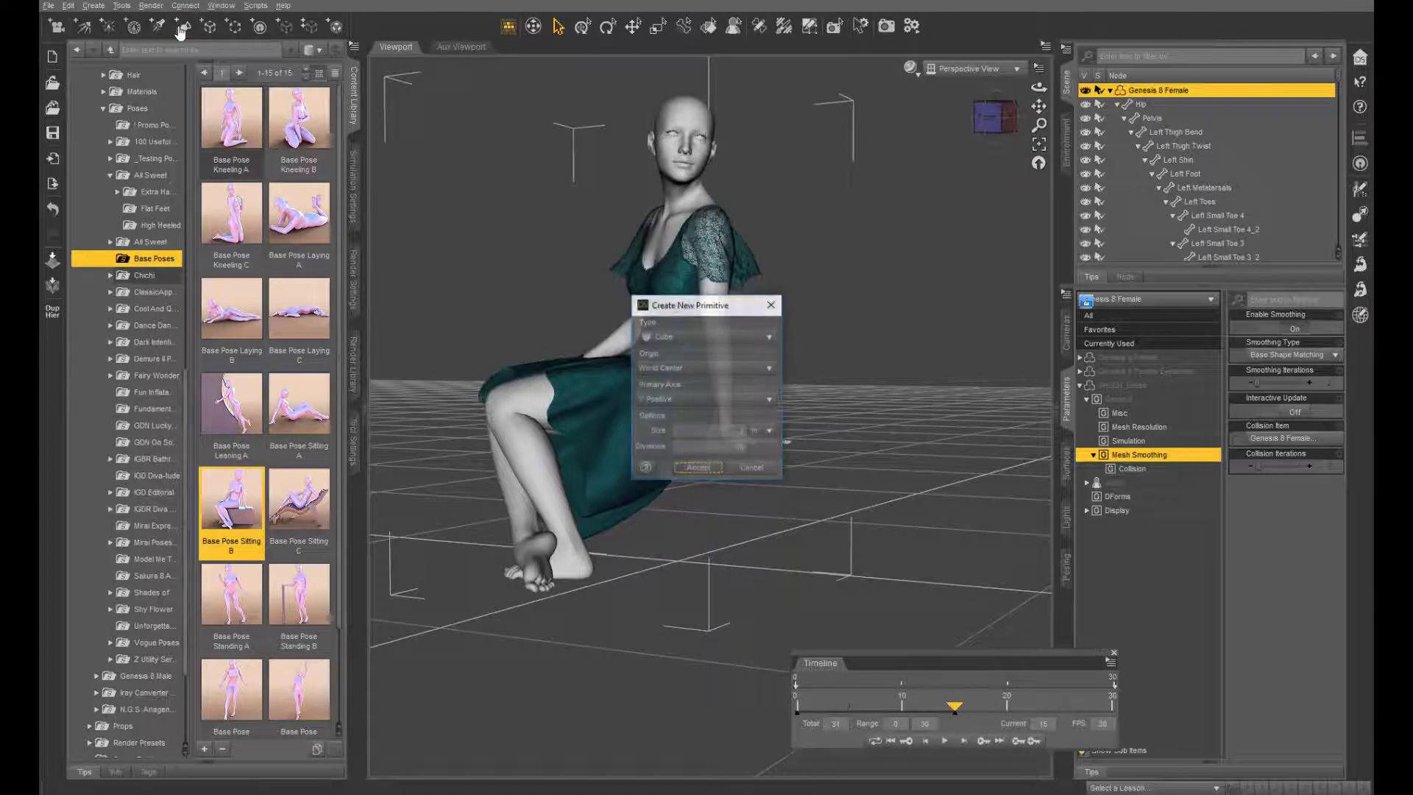
{"action": "left_click", "coordinate": [697, 468]}
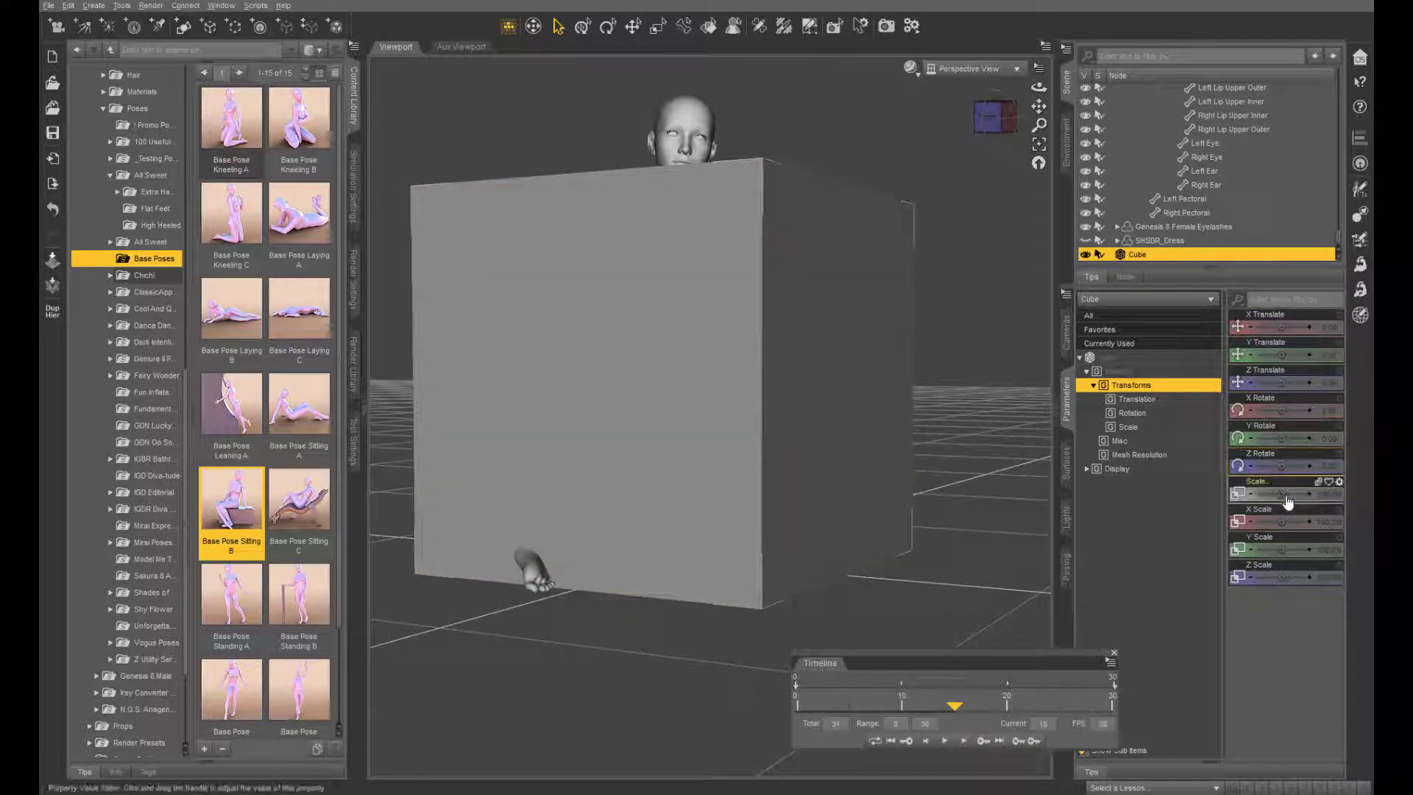
{"action": "left_click_drag", "start_coordinate": [1282, 493], "coordinate": [1267, 494]}
{"action": "scroll", "coordinate": [775, 481], "scroll_direction": "up", "scroll_amount": 5}
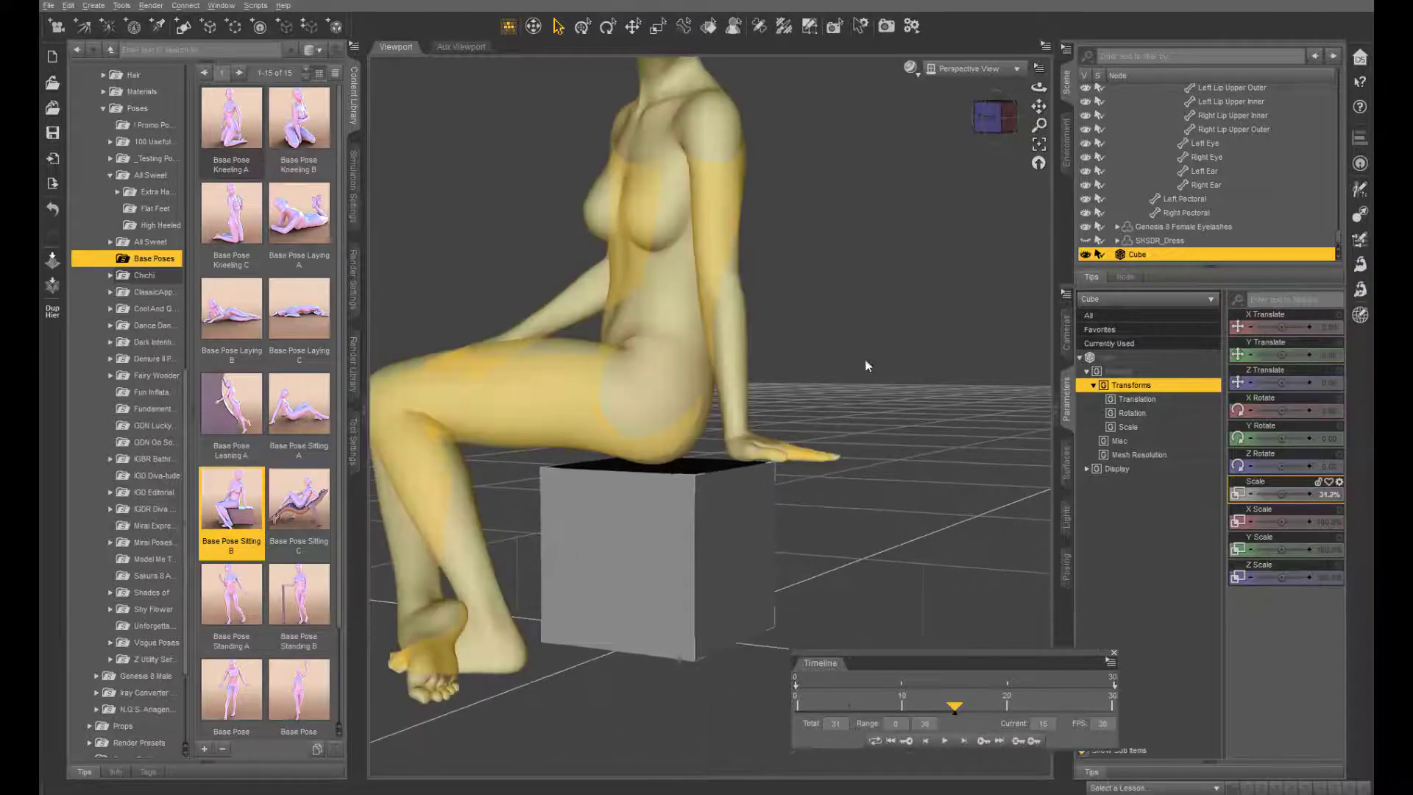
{"action": "mouse_move", "coordinate": [1038, 87]}
{"action": "left_mouse_down"}
{"action": "mouse_move", "coordinate": [1038, 63]}
{"action": "mouse_move", "coordinate": [1041, 79]}
{"action": "left_mouse_up"}
{"action": "scroll", "coordinate": [948, 273], "scroll_direction": "up", "scroll_amount": 5}
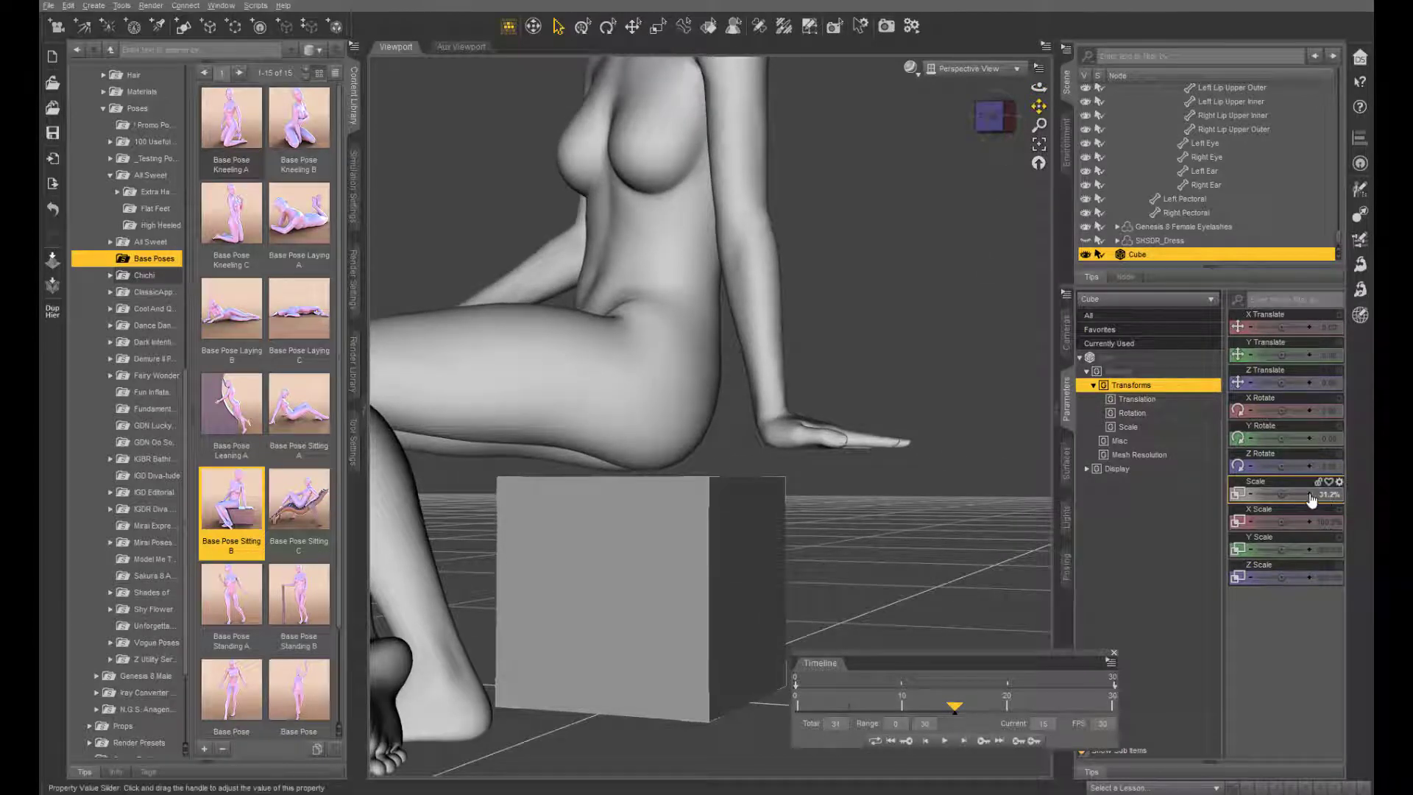
{"action": "left_click_drag", "start_coordinate": [1311, 500], "coordinate": [1311, 500]}
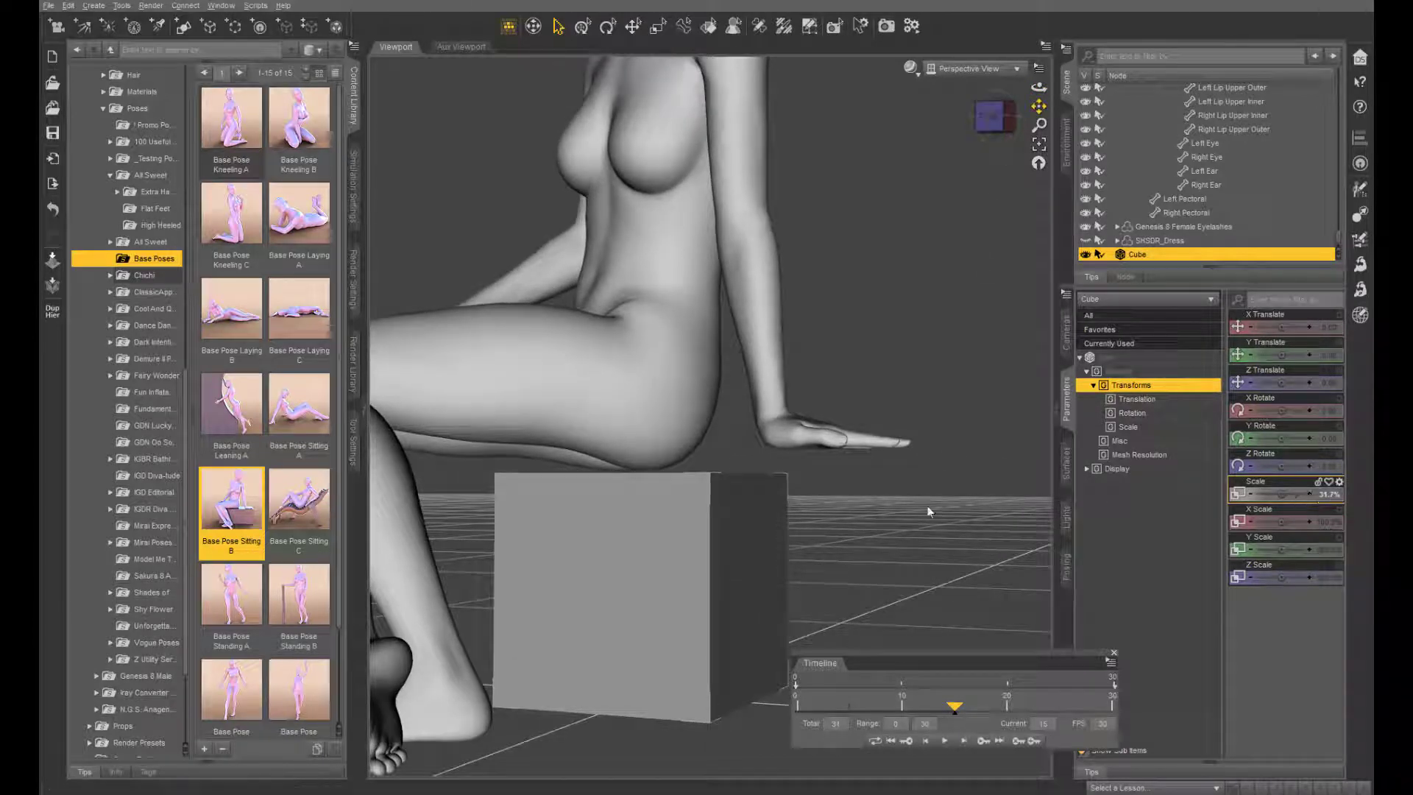
{"action": "scroll", "coordinate": [861, 506], "scroll_direction": "up", "scroll_amount": 5}
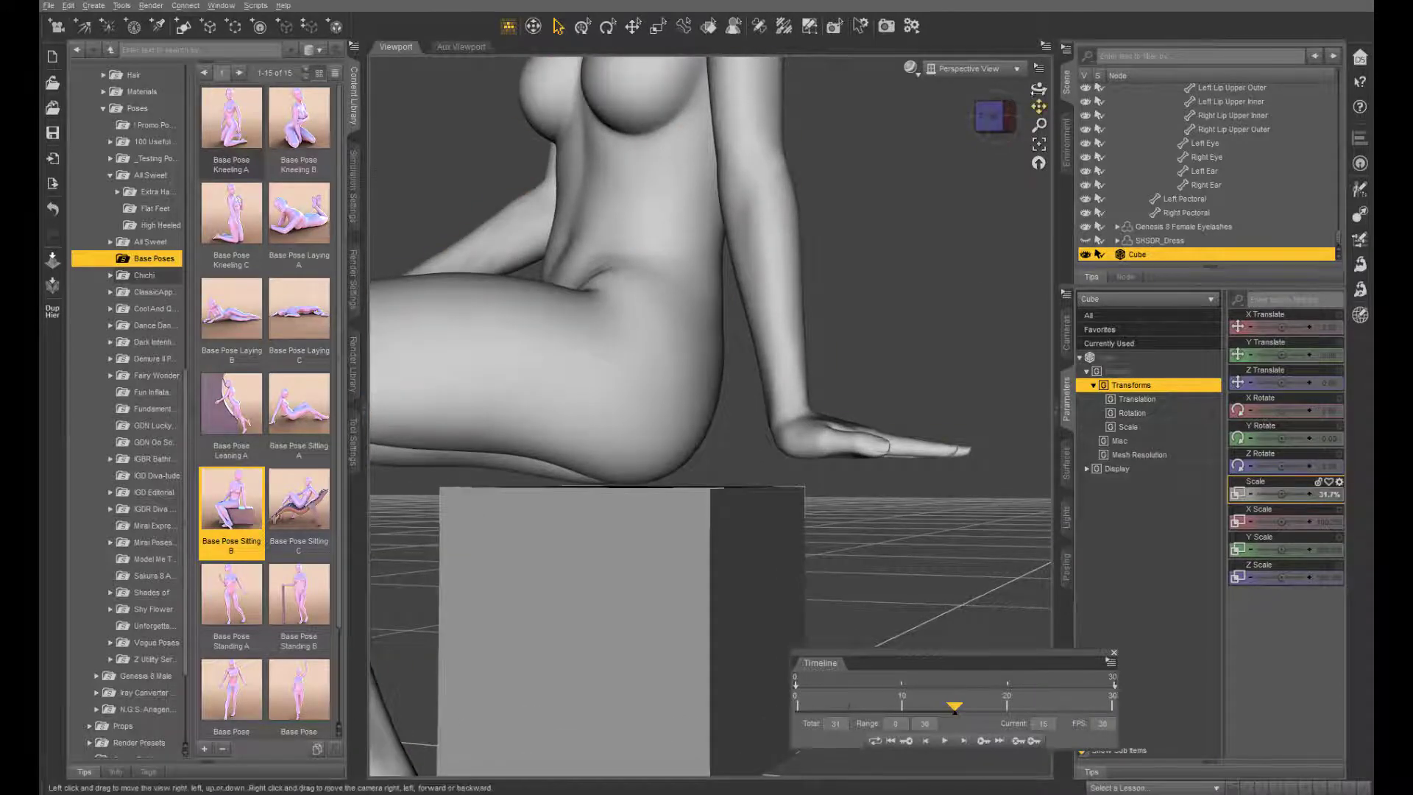
{"action": "left_click_drag", "start_coordinate": [1039, 88], "coordinate": [1045, 88]}
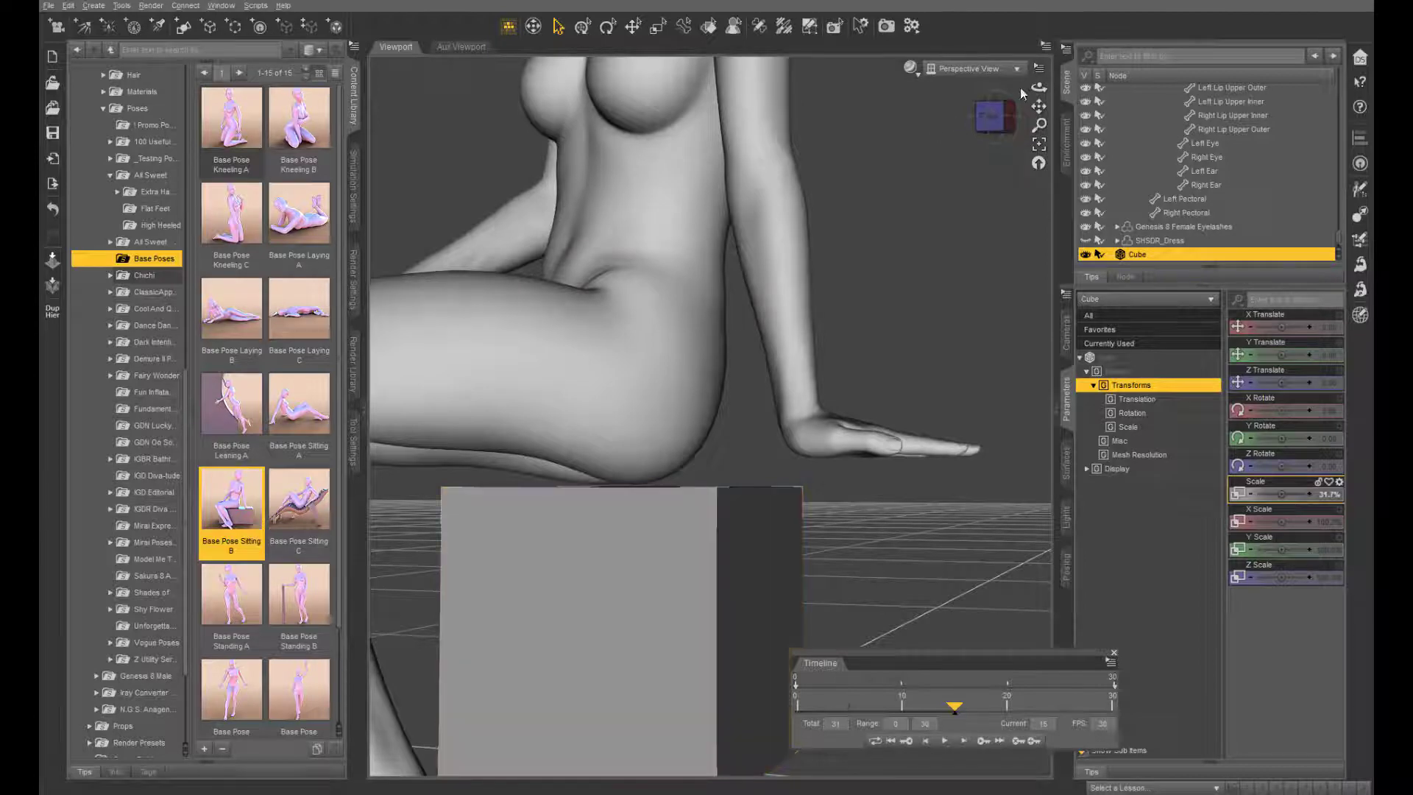
- Stretch the cube into a bench with an X Scale of about 335% and a Y Rotate of about -16.9
{"action": "left_click_drag", "start_coordinate": [1039, 87], "coordinate": [1034, 127]}
{"action": "scroll", "coordinate": [770, 541], "scroll_direction": "down", "scroll_amount": 5}
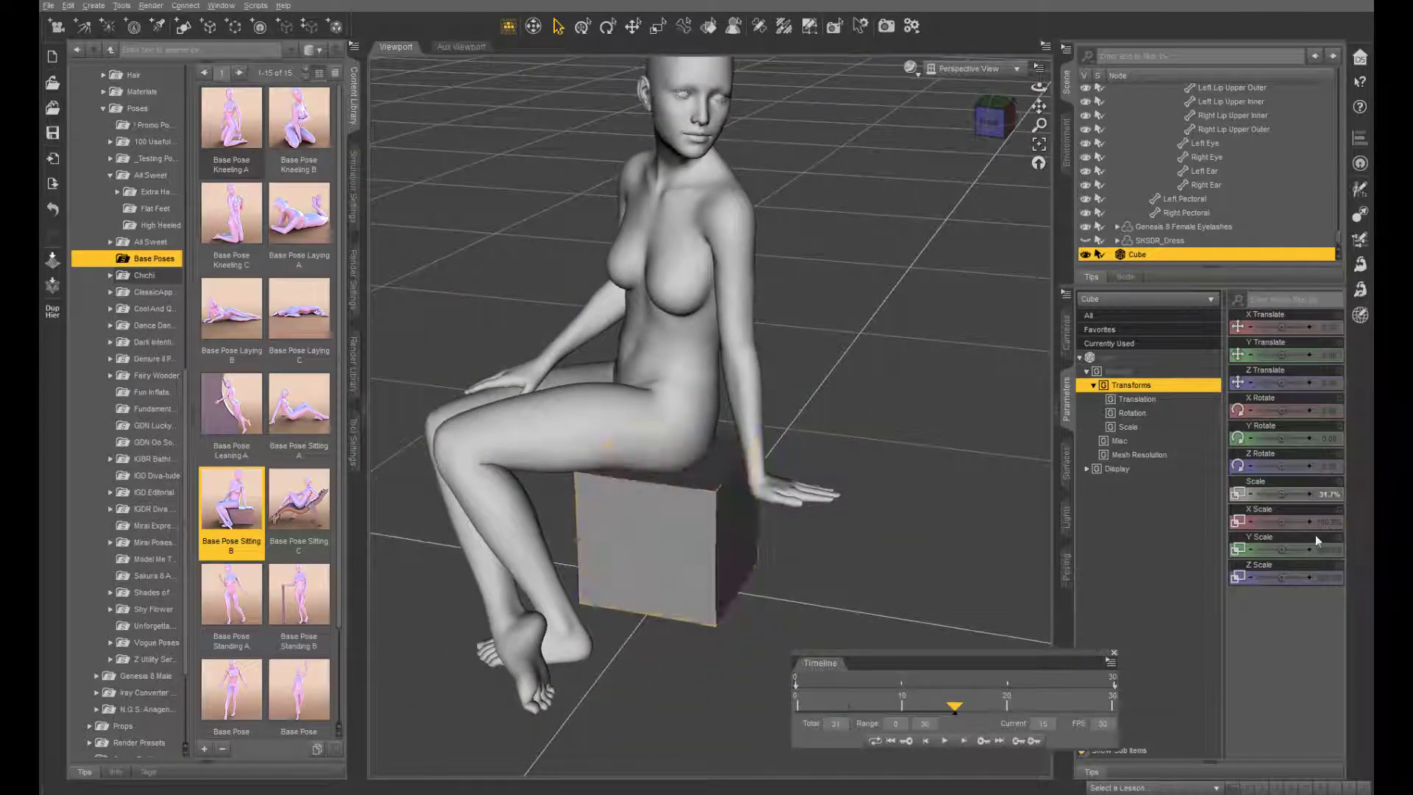
{"action": "left_click_drag", "start_coordinate": [1282, 521], "coordinate": [1304, 522]}
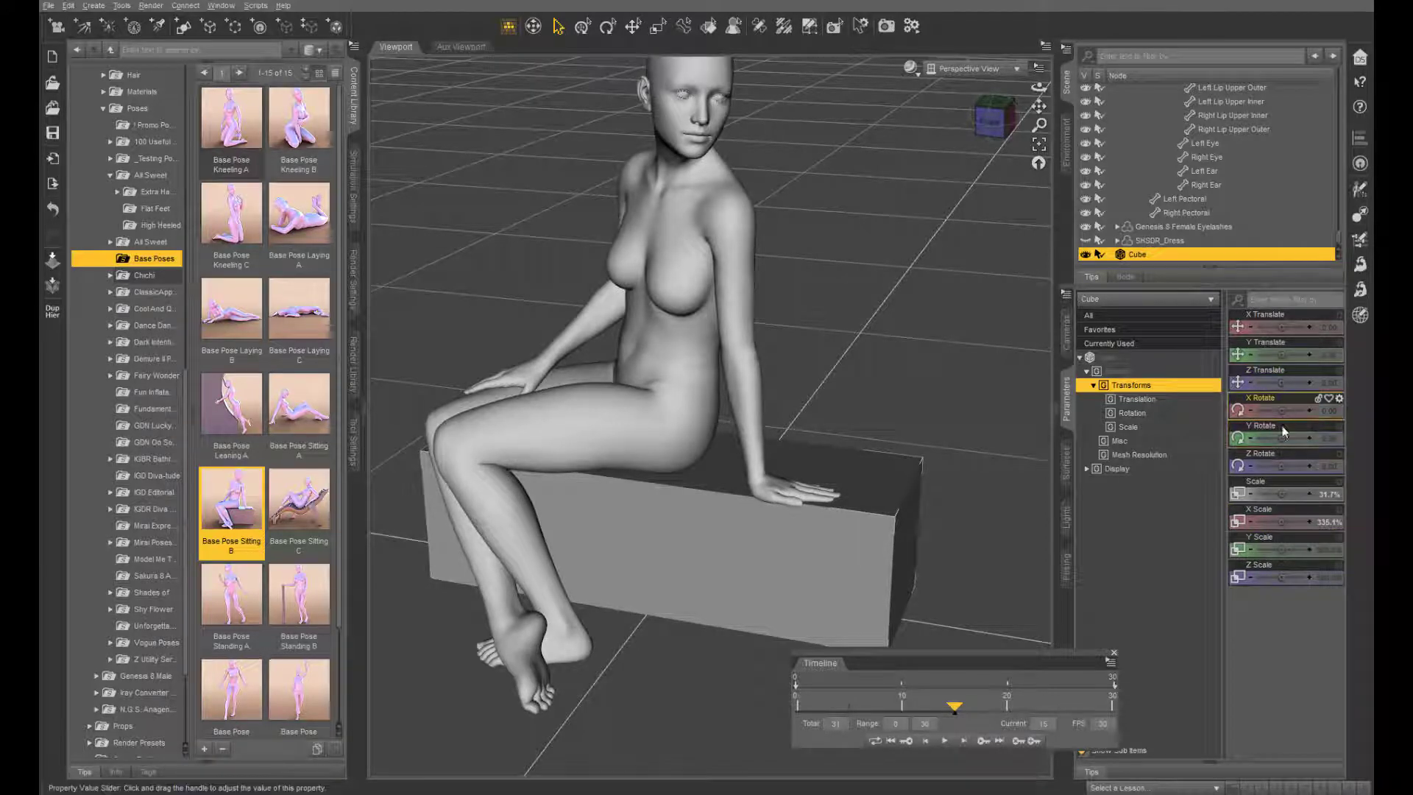
{"action": "left_click_drag", "start_coordinate": [1283, 434], "coordinate": [1265, 435]}
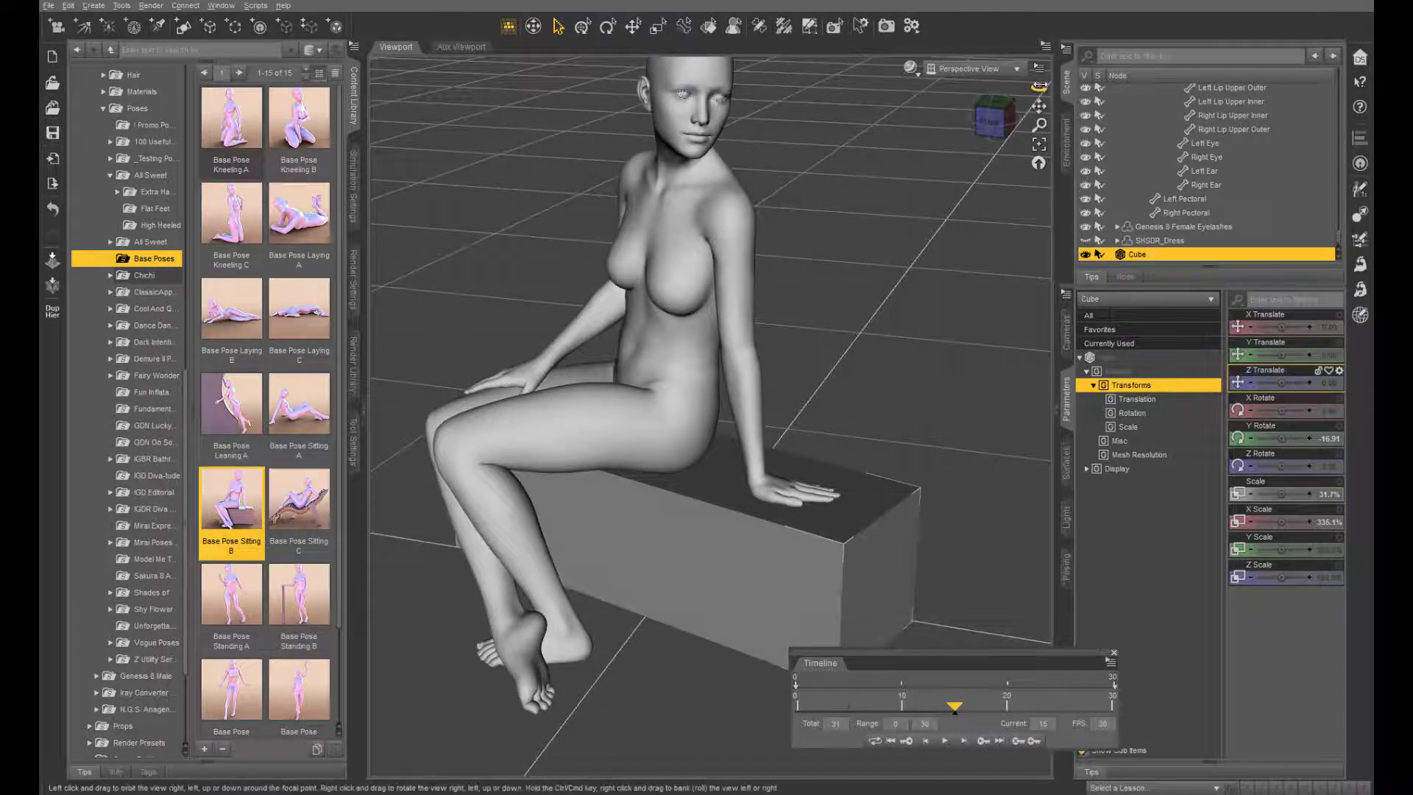
{"action": "mouse_move", "coordinate": [1039, 86]}
{"action": "left_mouse_down"}
{"action": "mouse_move", "coordinate": [1050, 63]}
{"action": "mouse_move", "coordinate": [1039, 84]}
{"action": "mouse_move", "coordinate": [1079, 78]}
{"action": "mouse_move", "coordinate": [1035, 77]}
{"action": "left_mouse_up"}
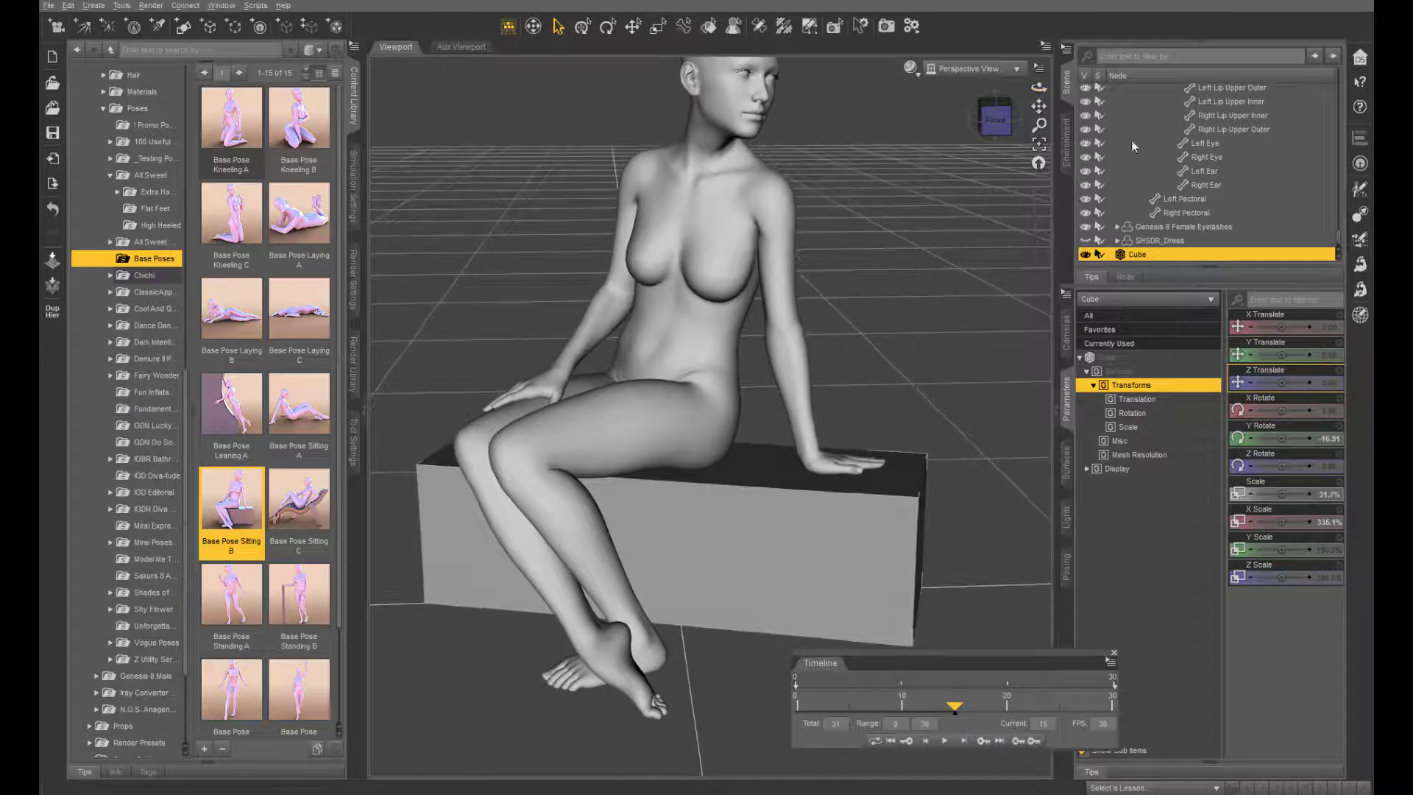
- Make the SHSDR_Dress visible again, select it, and run the dForce simulation to drape it over the seated pose
{"action": "left_click", "coordinate": [1086, 240]}
{"action": "left_click", "coordinate": [1164, 241]}
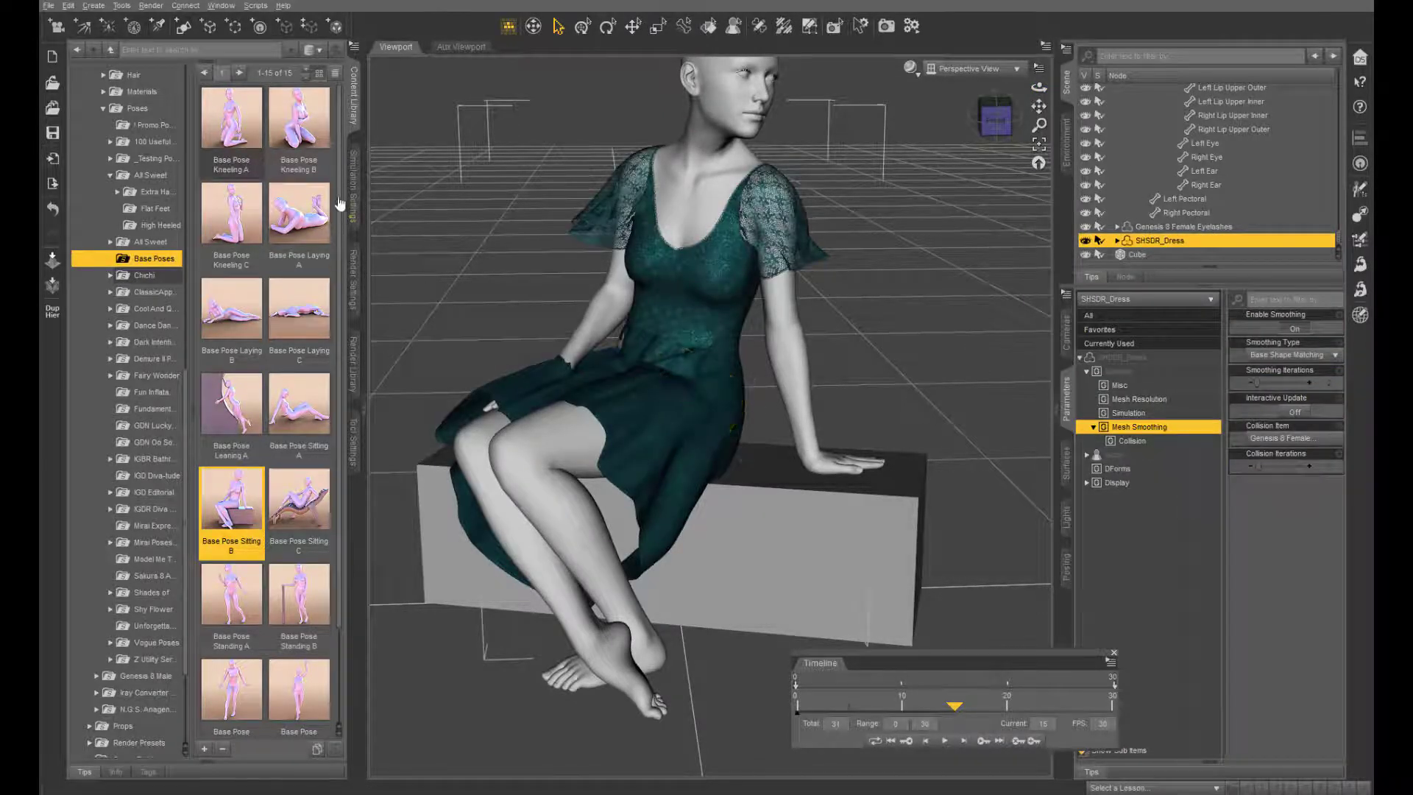
{"action": "left_click", "coordinate": [353, 179]}
{"action": "left_click", "coordinate": [322, 47]}
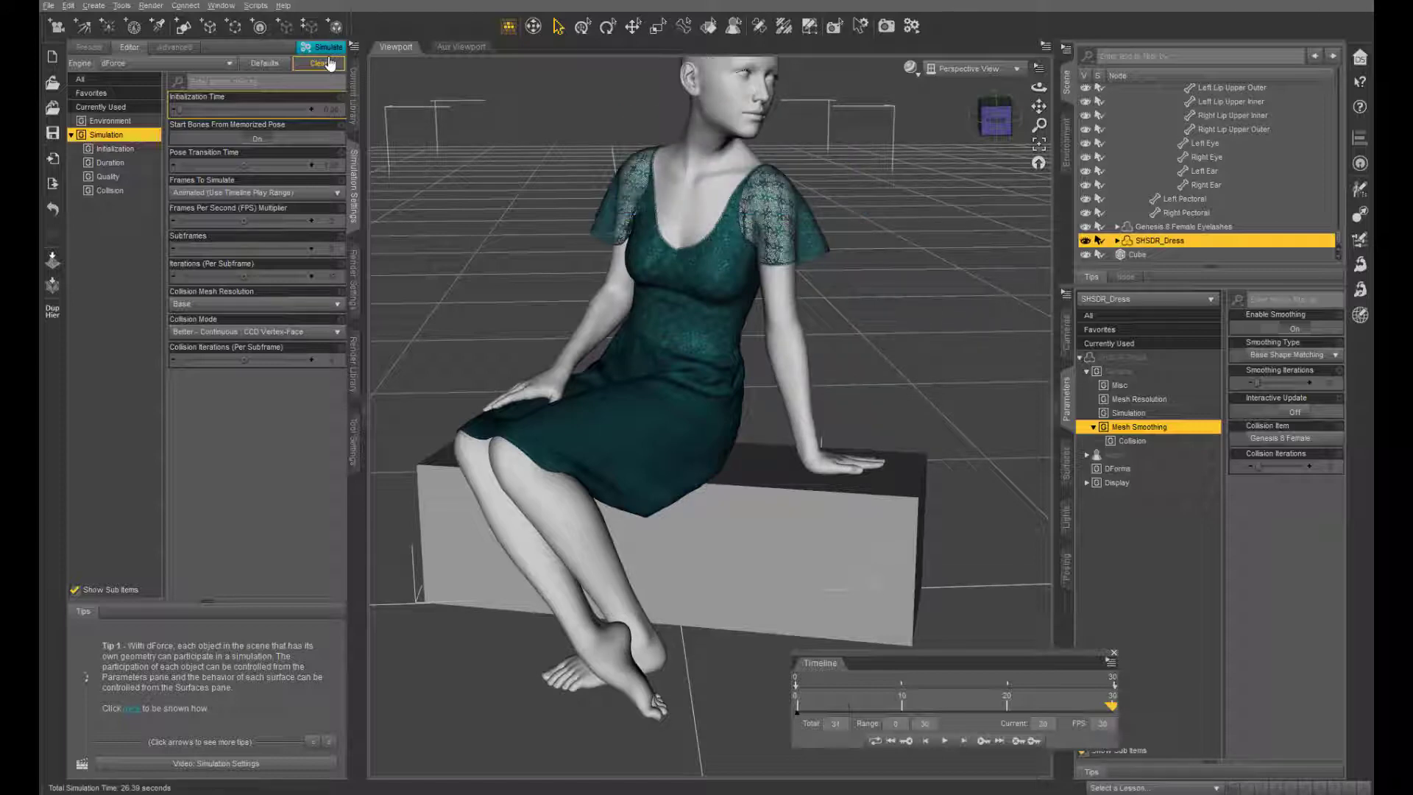
- Examine the draped dress from several angles, temporarily hiding it to check how the body meets the bench
{"action": "left_click_drag", "start_coordinate": [1038, 88], "coordinate": [741, 556]}
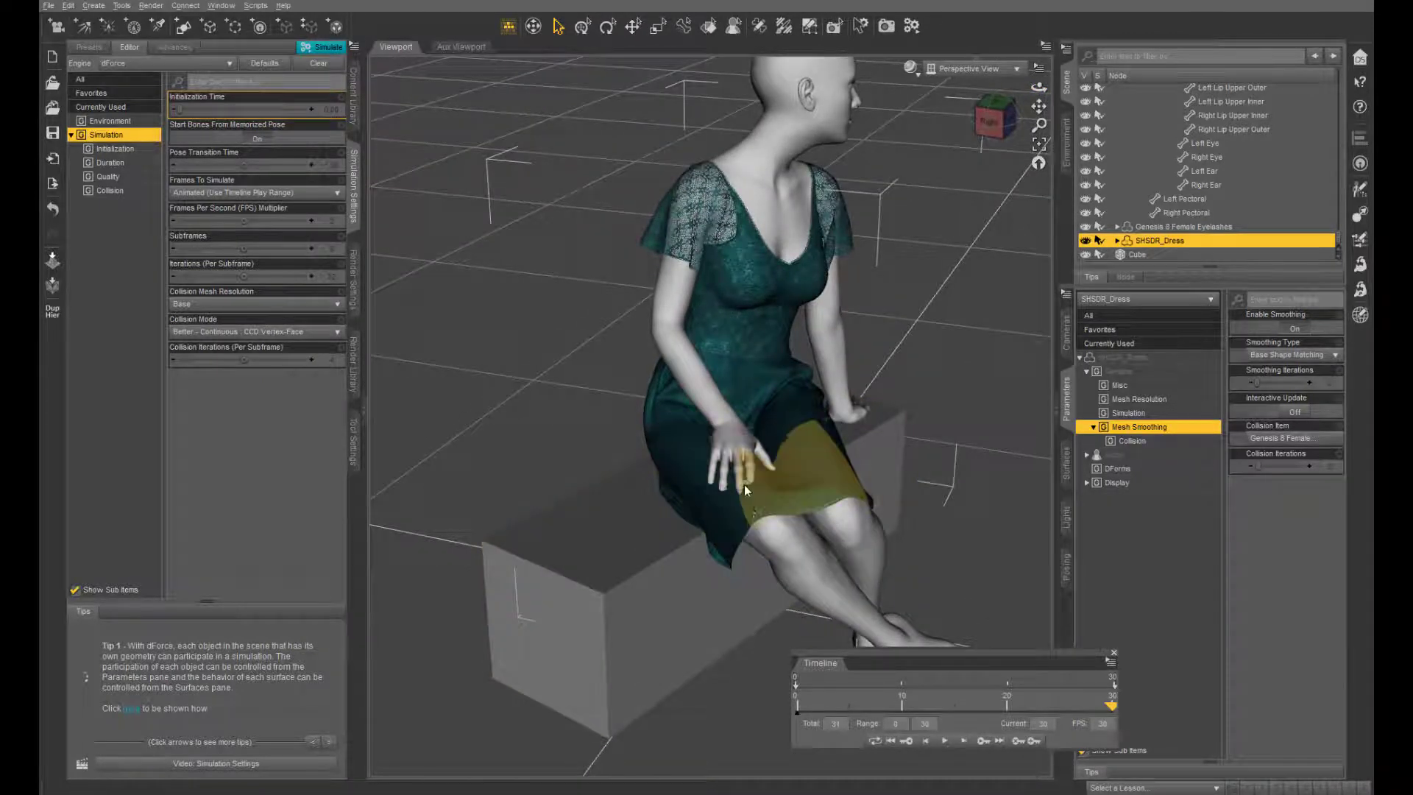
{"action": "scroll", "coordinate": [745, 485], "scroll_direction": "up", "scroll_amount": 5}
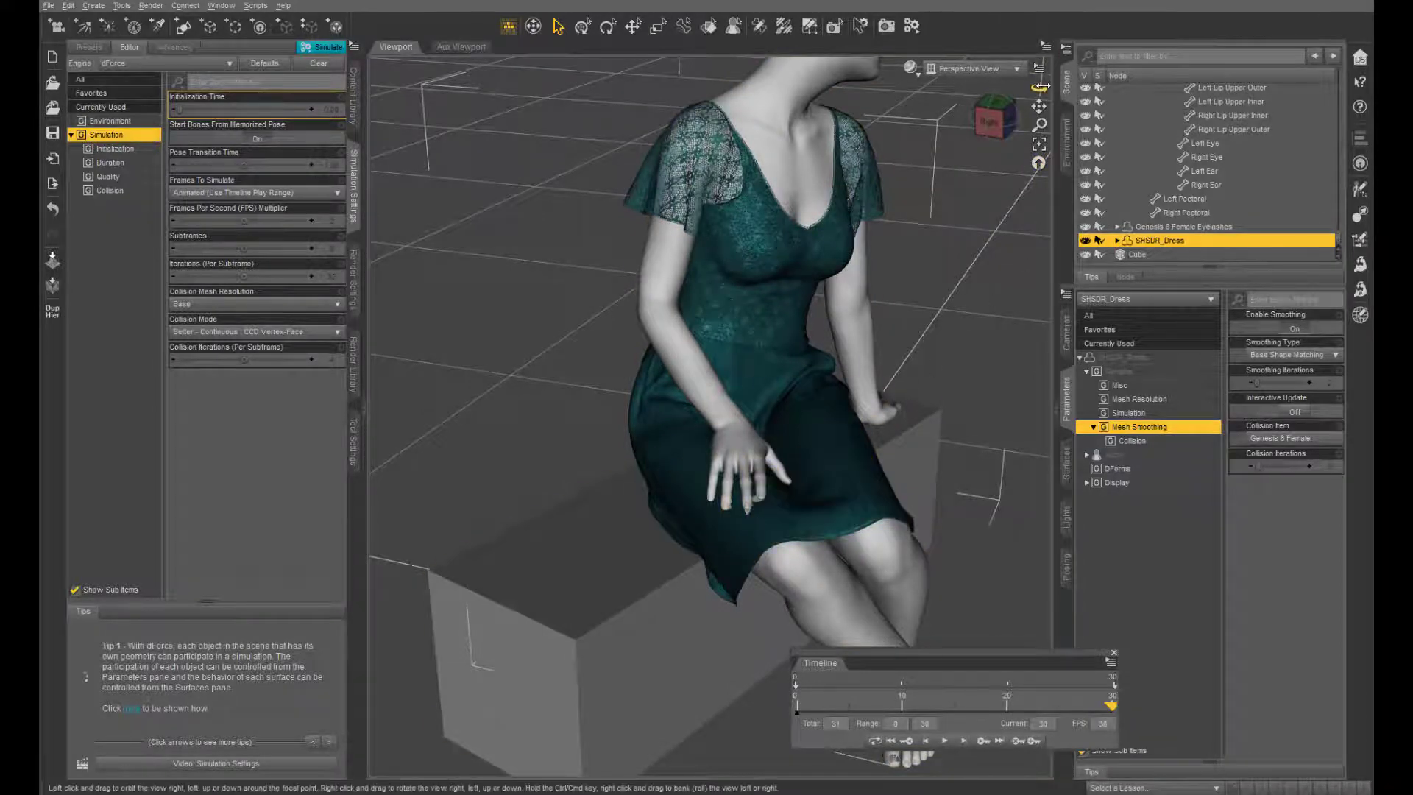
{"action": "left_click_drag", "start_coordinate": [1041, 87], "coordinate": [979, 89]}
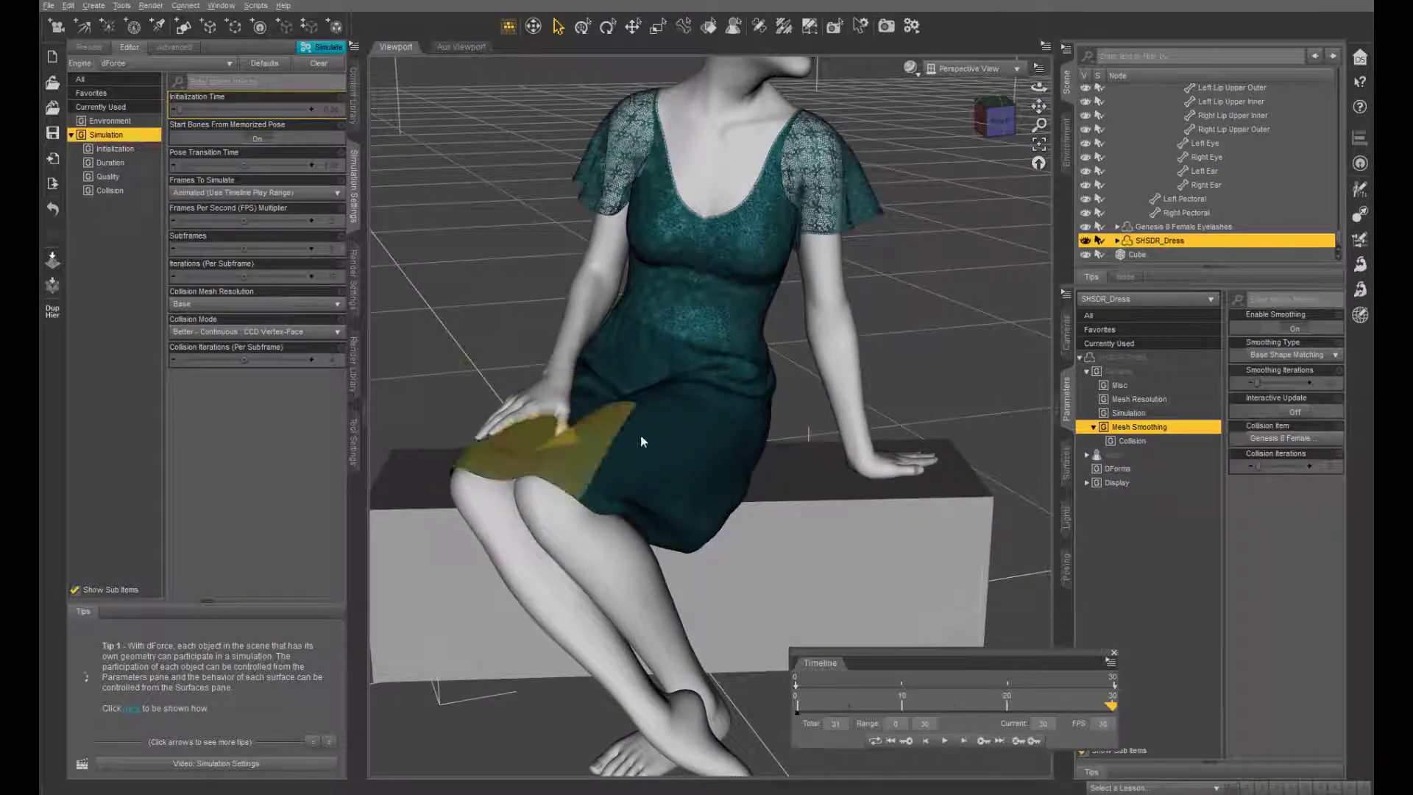
{"action": "left_click_drag", "start_coordinate": [1038, 87], "coordinate": [1039, 114]}
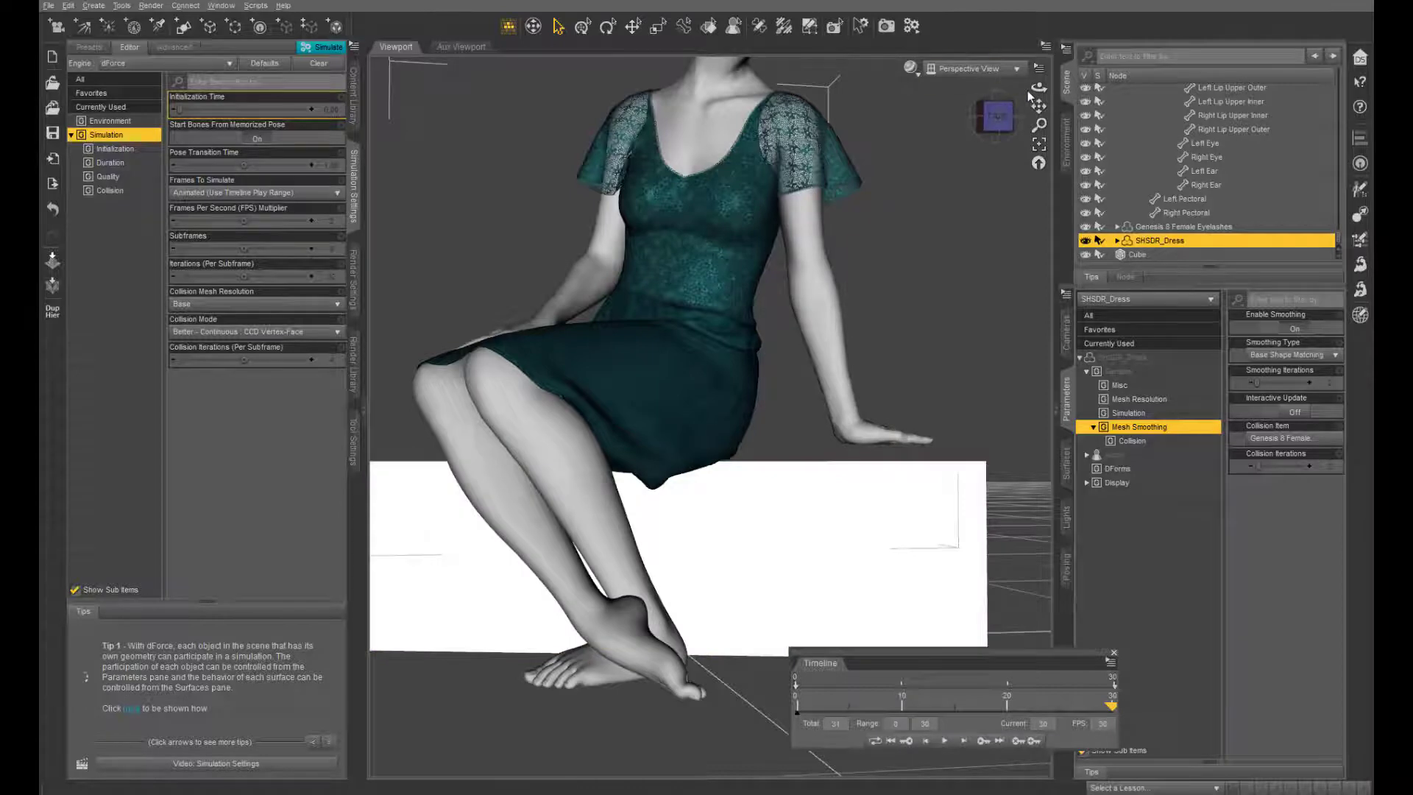
{"action": "left_click_drag", "start_coordinate": [1039, 87], "coordinate": [965, 89]}
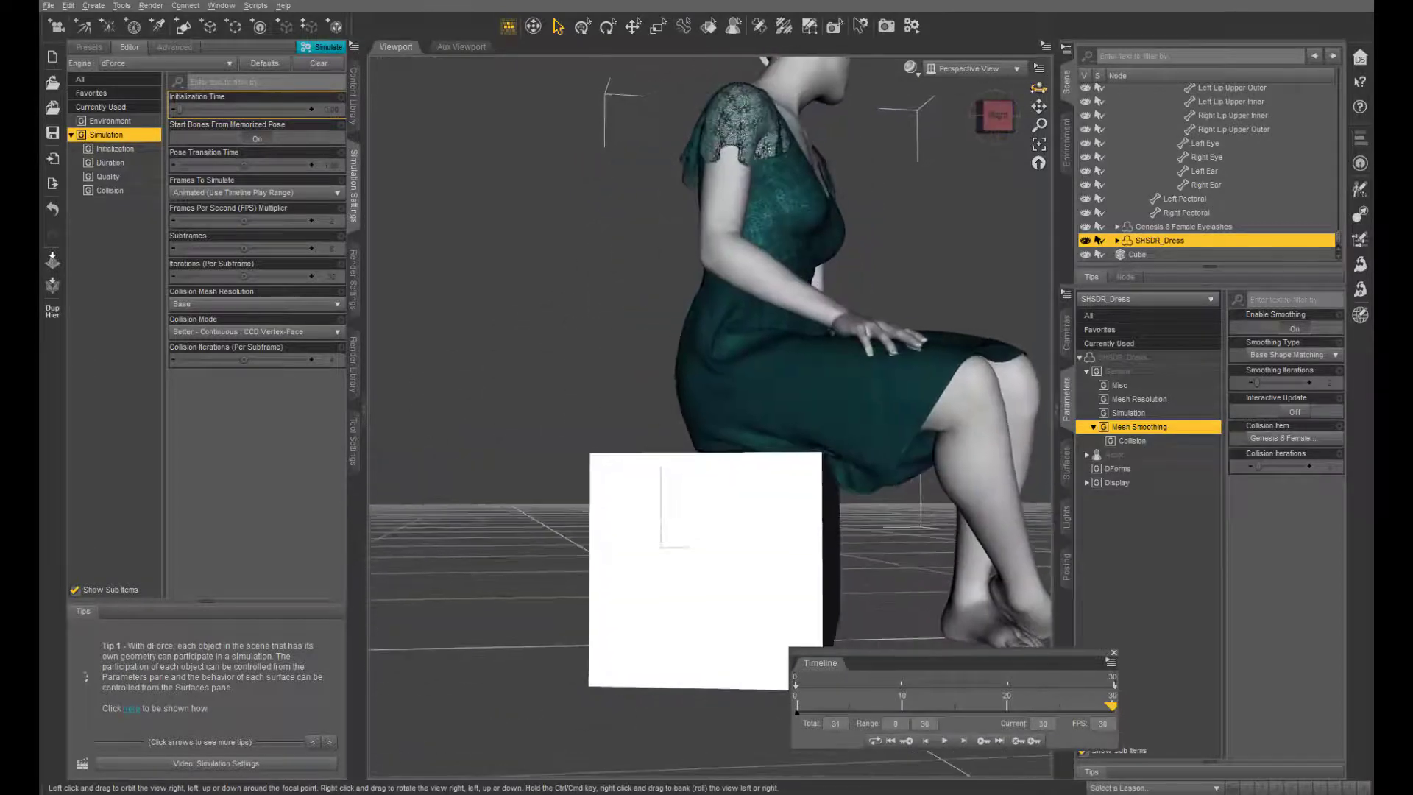
{"action": "left_click", "coordinate": [1085, 241]}
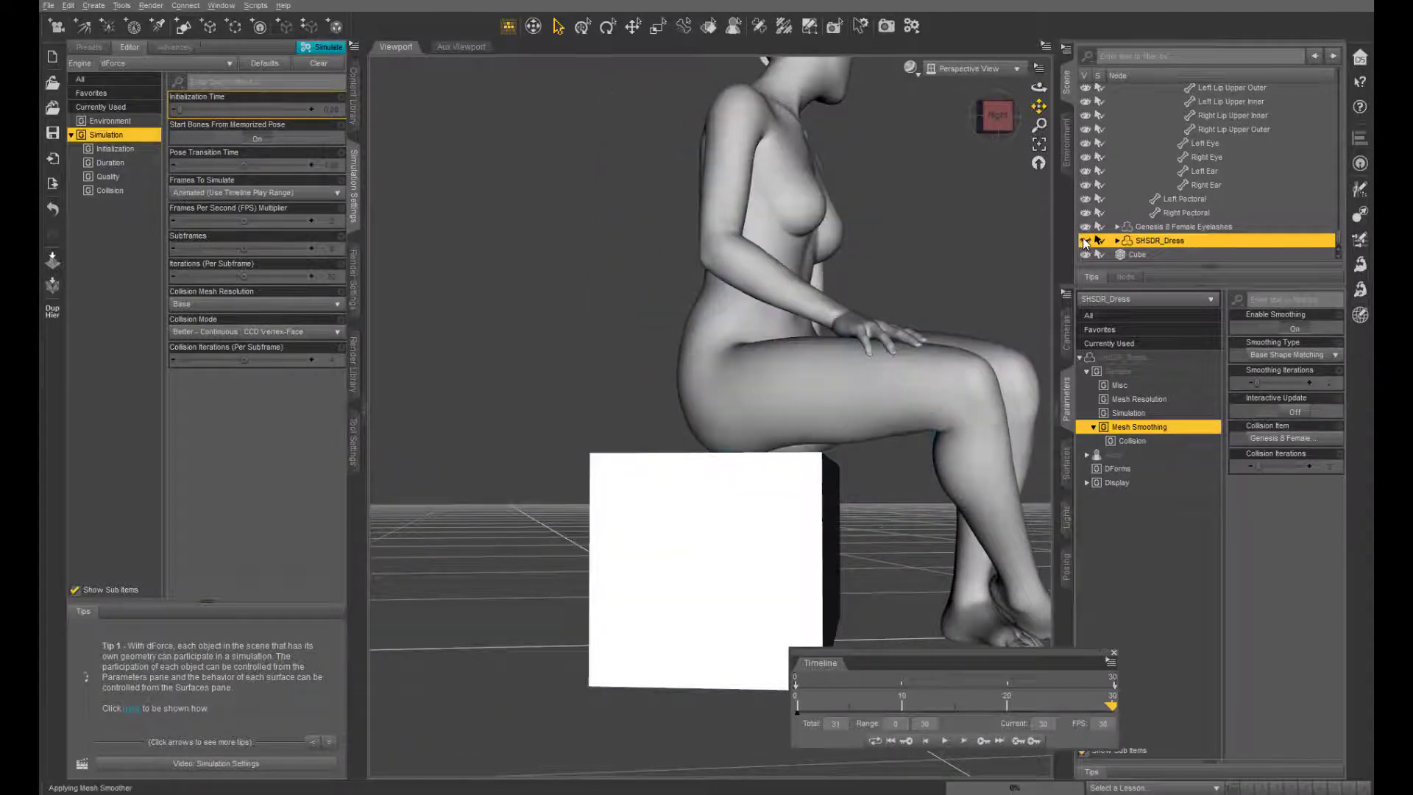
{"action": "left_click_drag", "start_coordinate": [1039, 86], "coordinate": [1053, 94]}
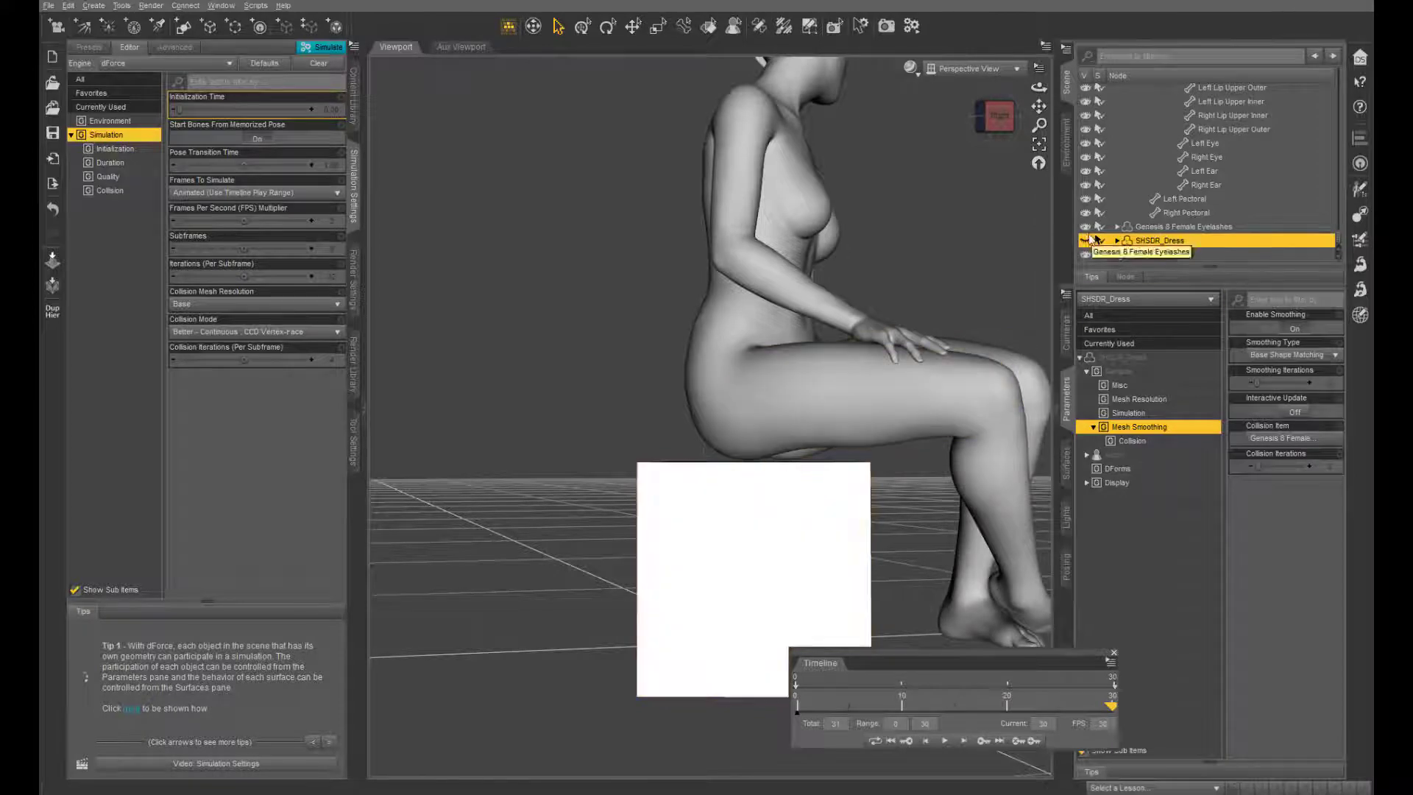
{"action": "left_click", "coordinate": [1085, 240]}
{"action": "mouse_move", "coordinate": [1041, 87]}
{"action": "left_mouse_down"}
{"action": "mouse_move", "coordinate": [1001, 96]}
{"action": "mouse_move", "coordinate": [1044, 107]}
{"action": "left_mouse_up"}
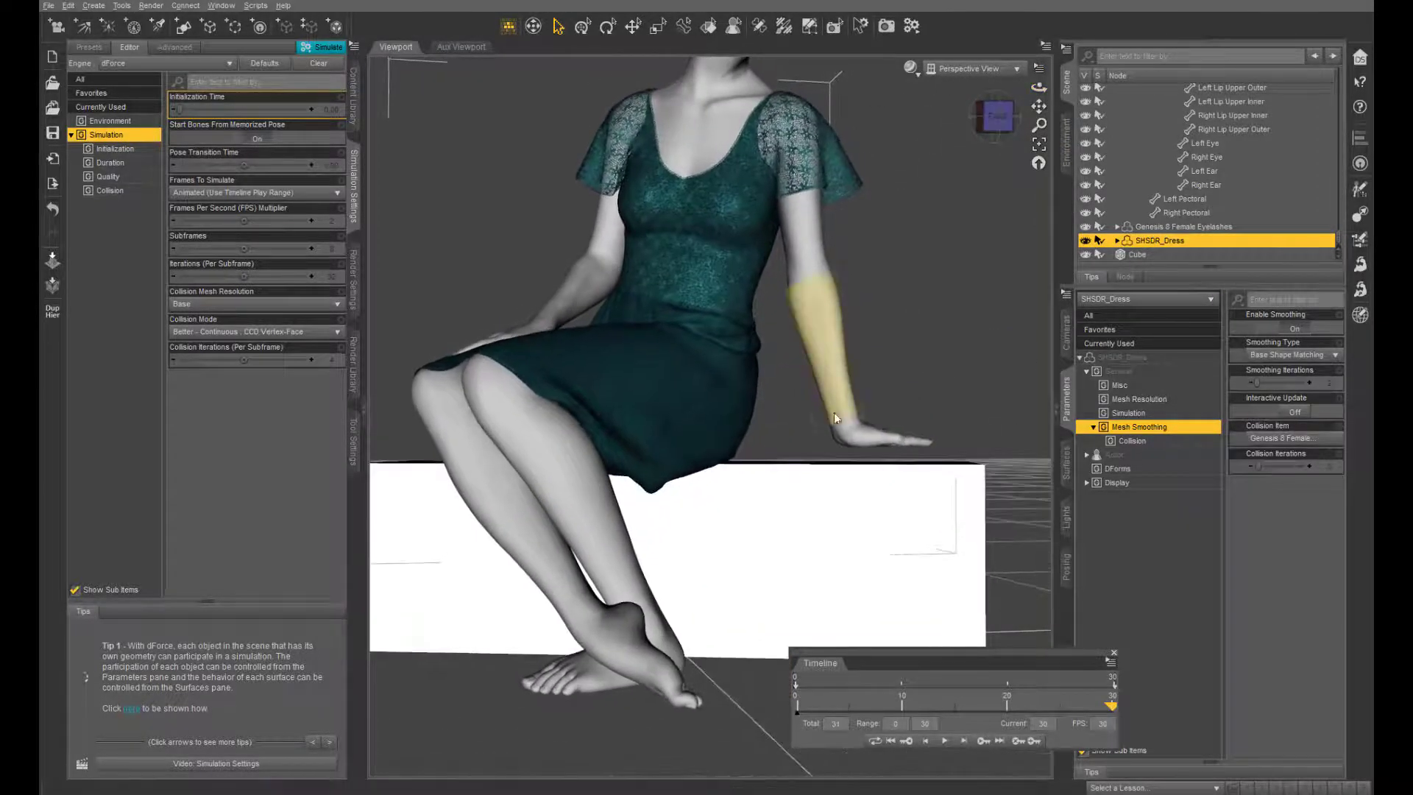
- Select the figure's left hand and lower it onto the bench top with the Universal tool
{"action": "left_click", "coordinate": [846, 429]}
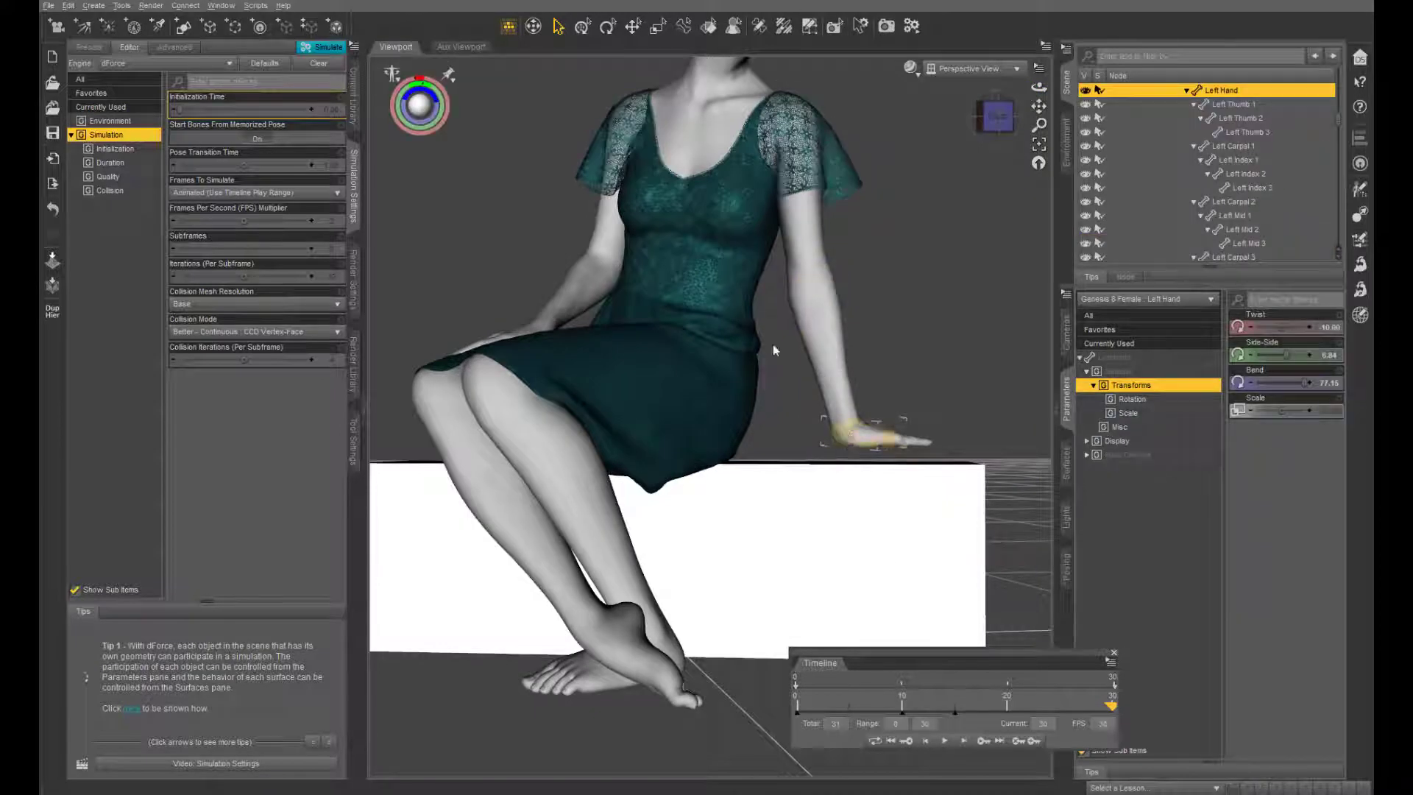
{"action": "left_click", "coordinate": [582, 26]}
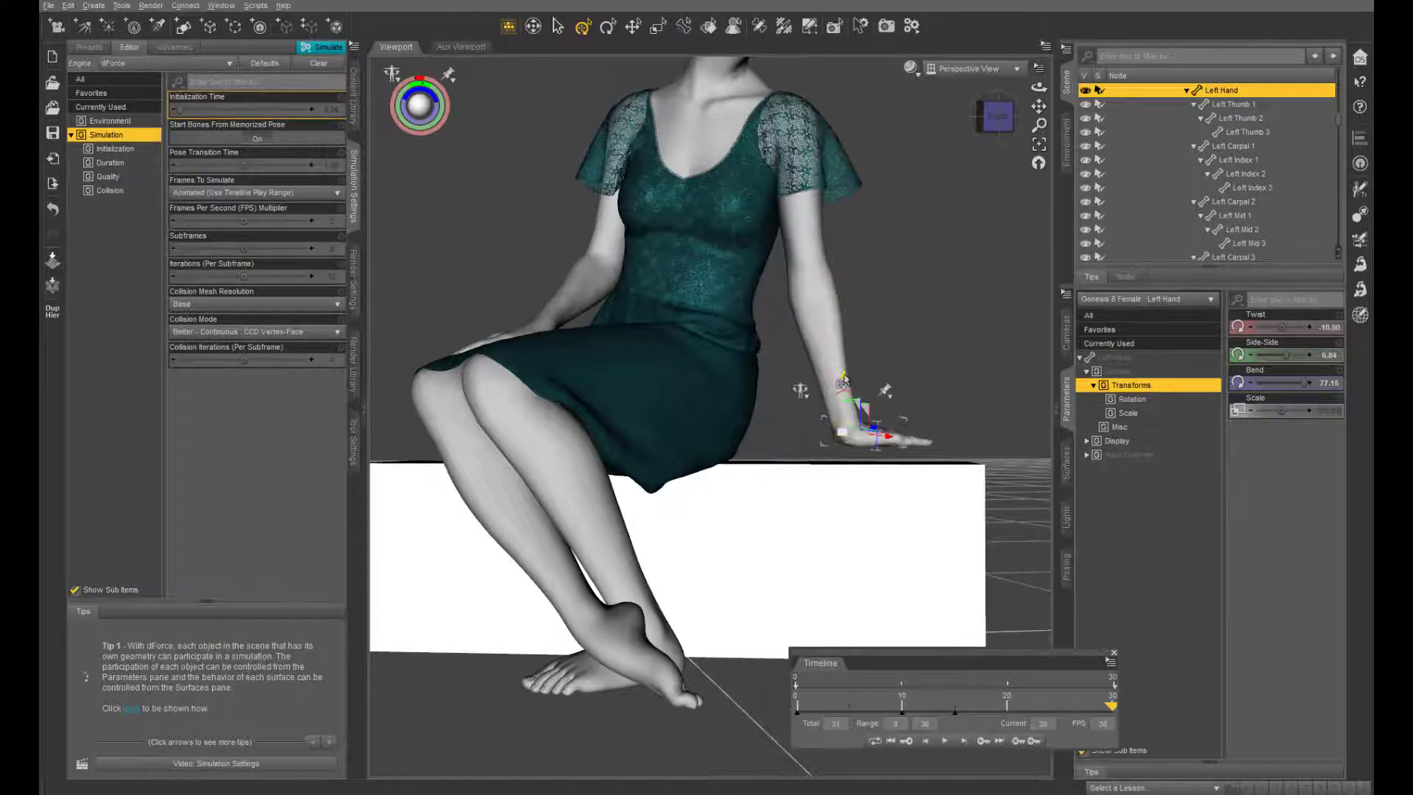
{"action": "left_click_drag", "start_coordinate": [845, 400], "coordinate": [845, 399]}
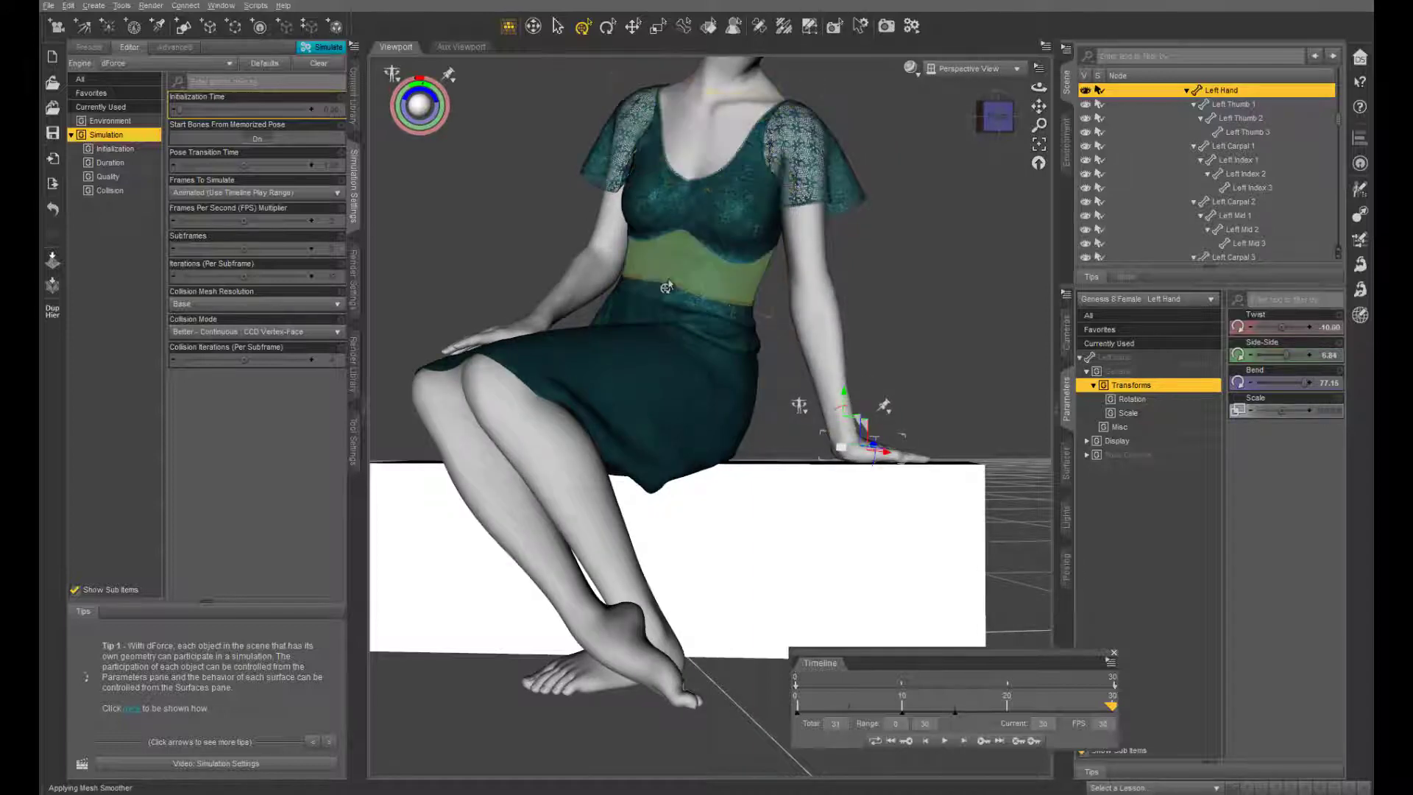
- Adjust the right hand resting on the thigh, setting its Bend to -20.65 and Side-Side to about -8.46
{"action": "left_click_drag", "start_coordinate": [1038, 87], "coordinate": [1076, 100]}
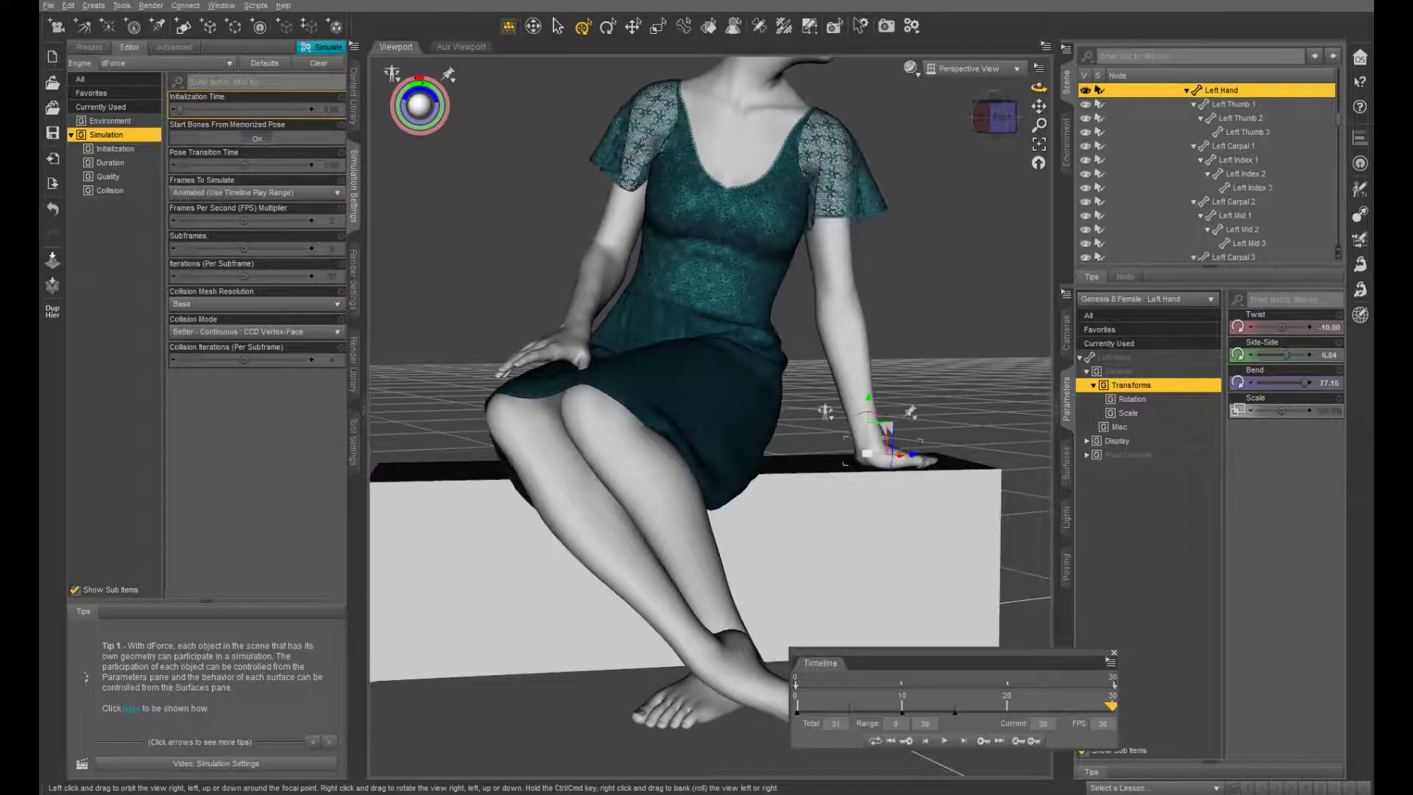
{"action": "left_click", "coordinate": [568, 337]}
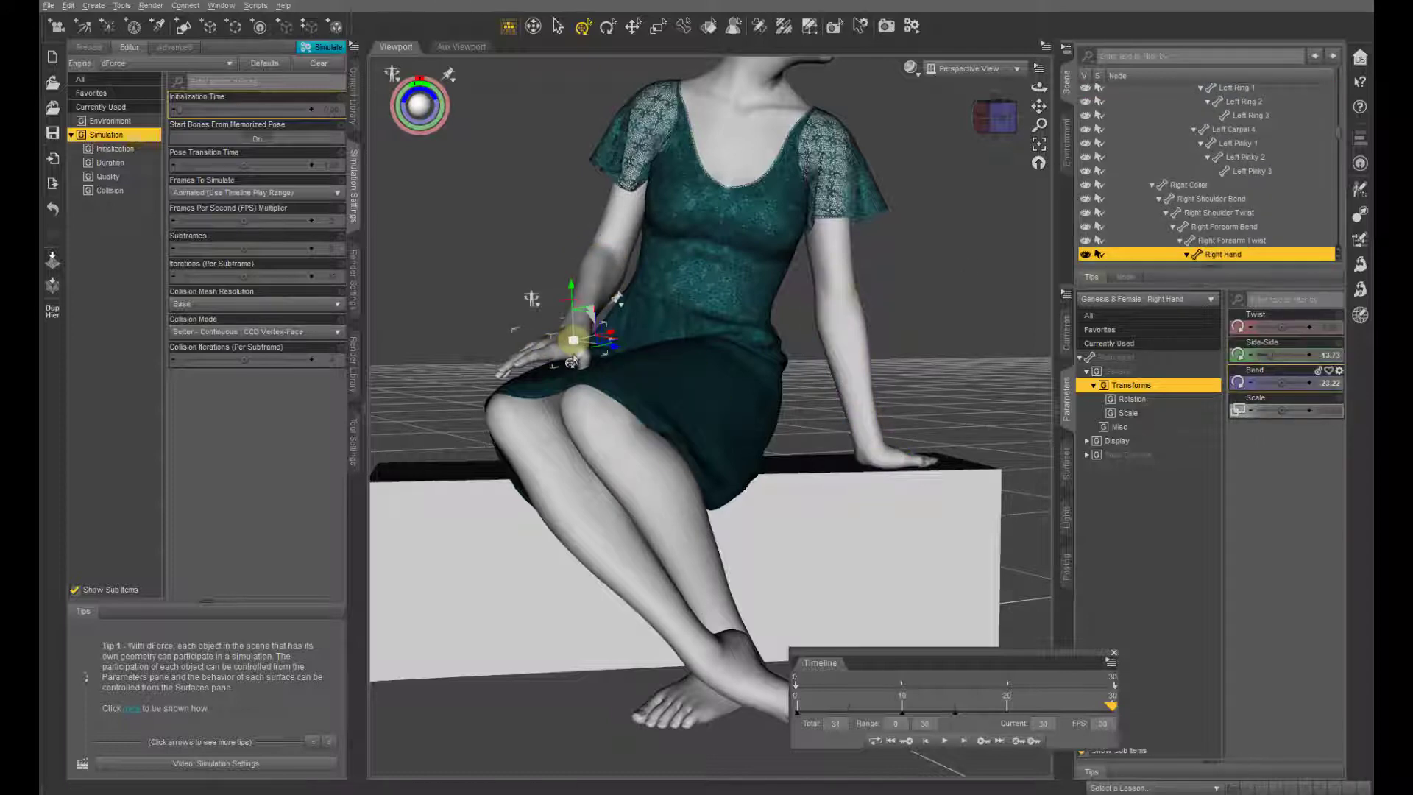
{"action": "mouse_move", "coordinate": [1039, 87]}
{"action": "left_mouse_down"}
{"action": "mouse_move", "coordinate": [1068, 91]}
{"action": "mouse_move", "coordinate": [1039, 91]}
{"action": "left_mouse_up"}
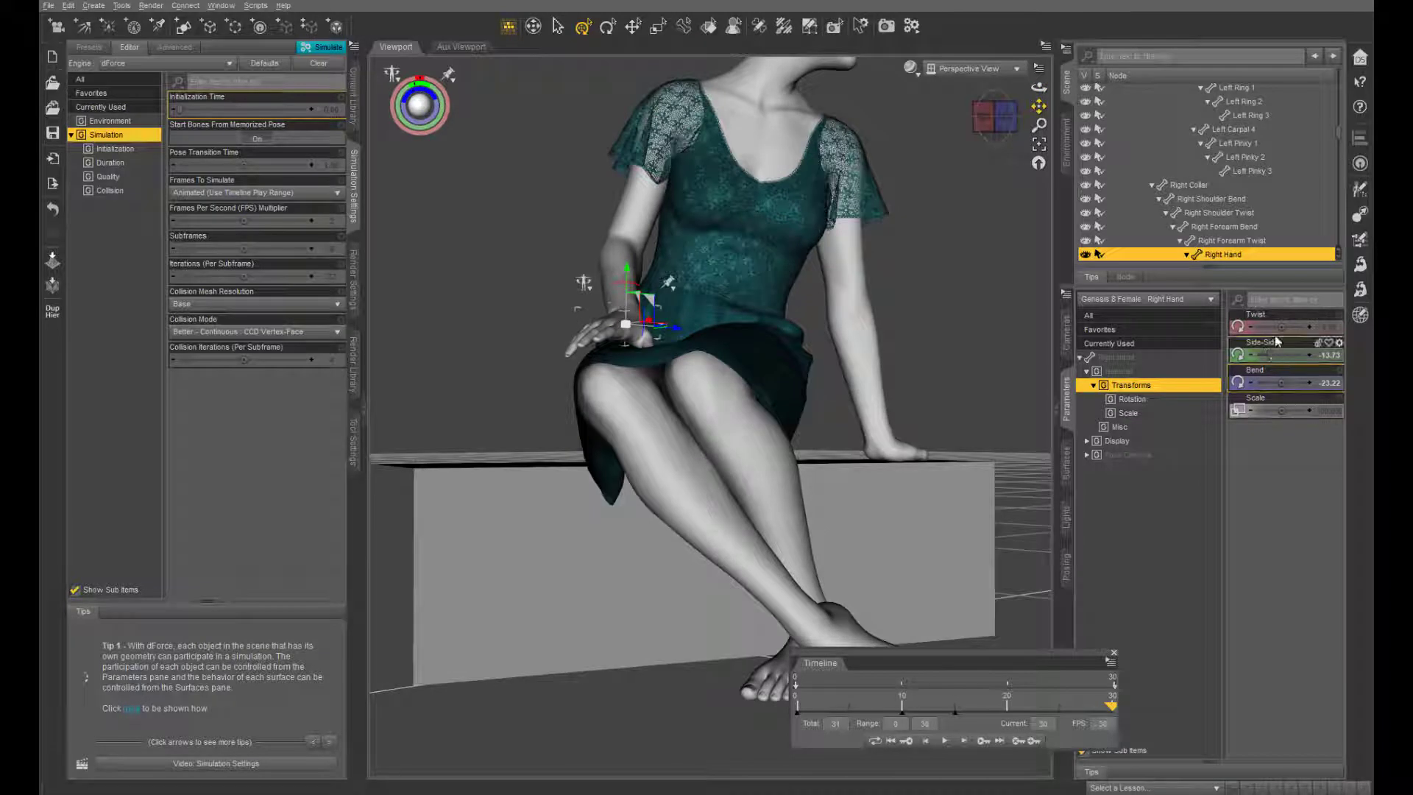
{"action": "left_click_drag", "start_coordinate": [1278, 383], "coordinate": [1275, 355]}
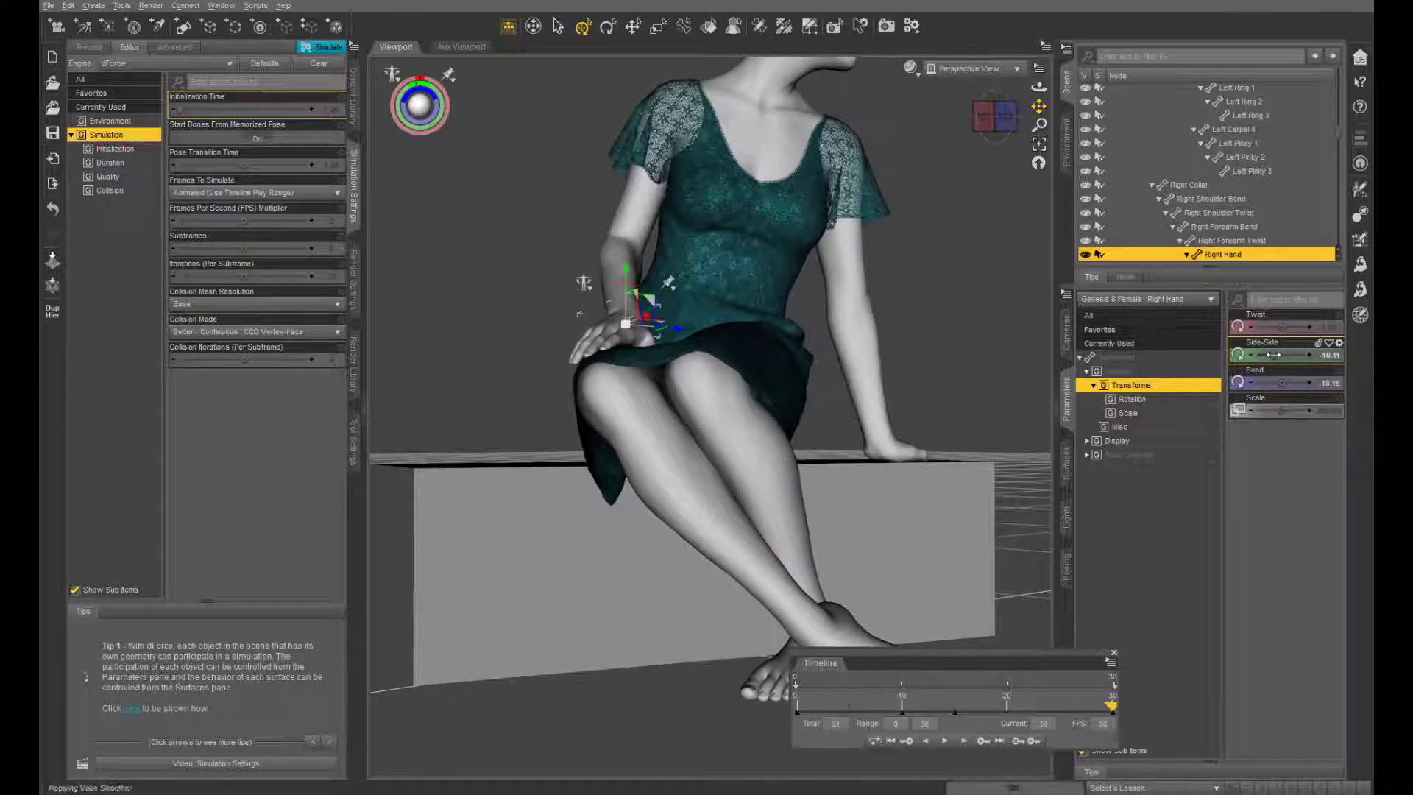
{"action": "mouse_move", "coordinate": [1039, 87]}
{"action": "left_mouse_down"}
{"action": "mouse_move", "coordinate": [1029, 97]}
{"action": "mouse_move", "coordinate": [1033, 86]}
{"action": "left_mouse_up"}
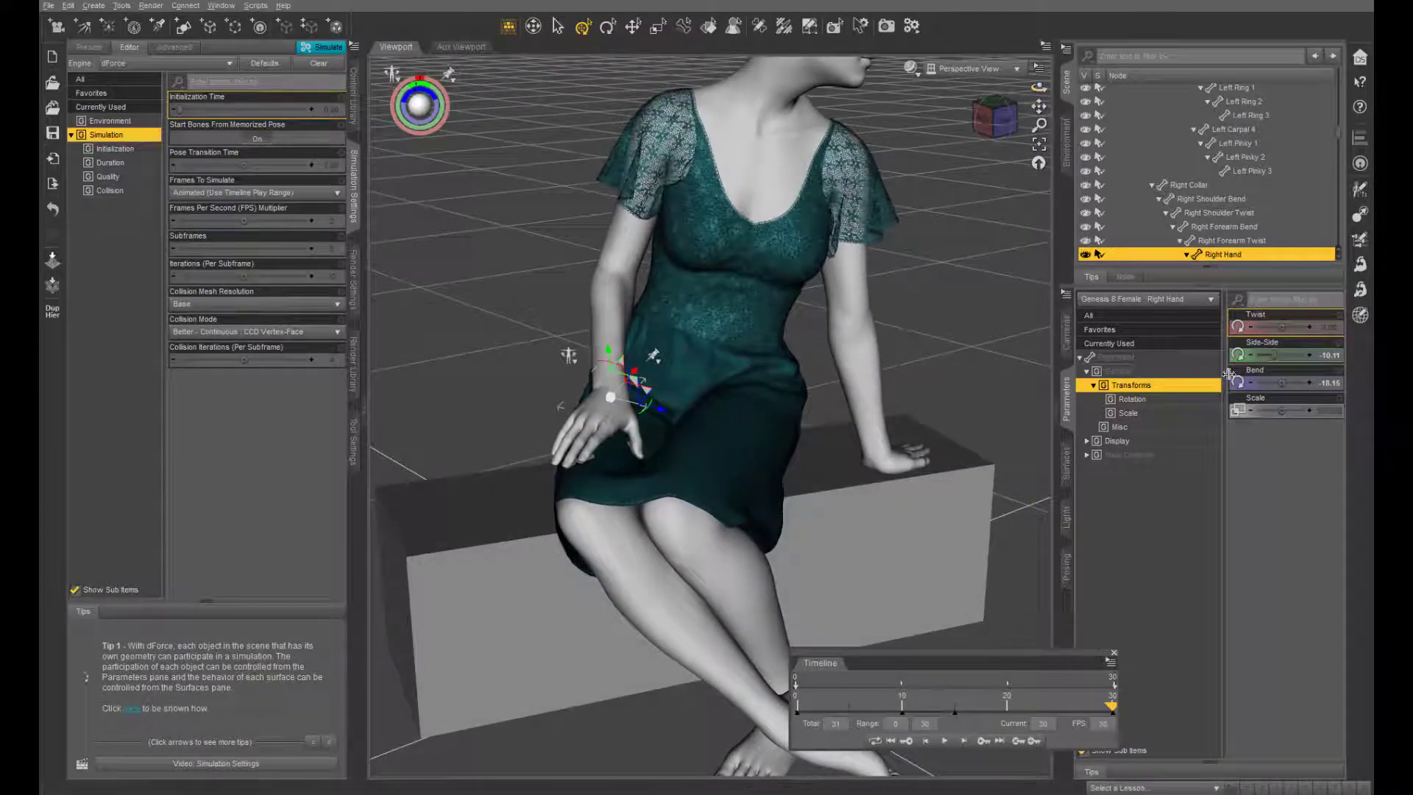
{"action": "left_click", "coordinate": [1311, 383]}
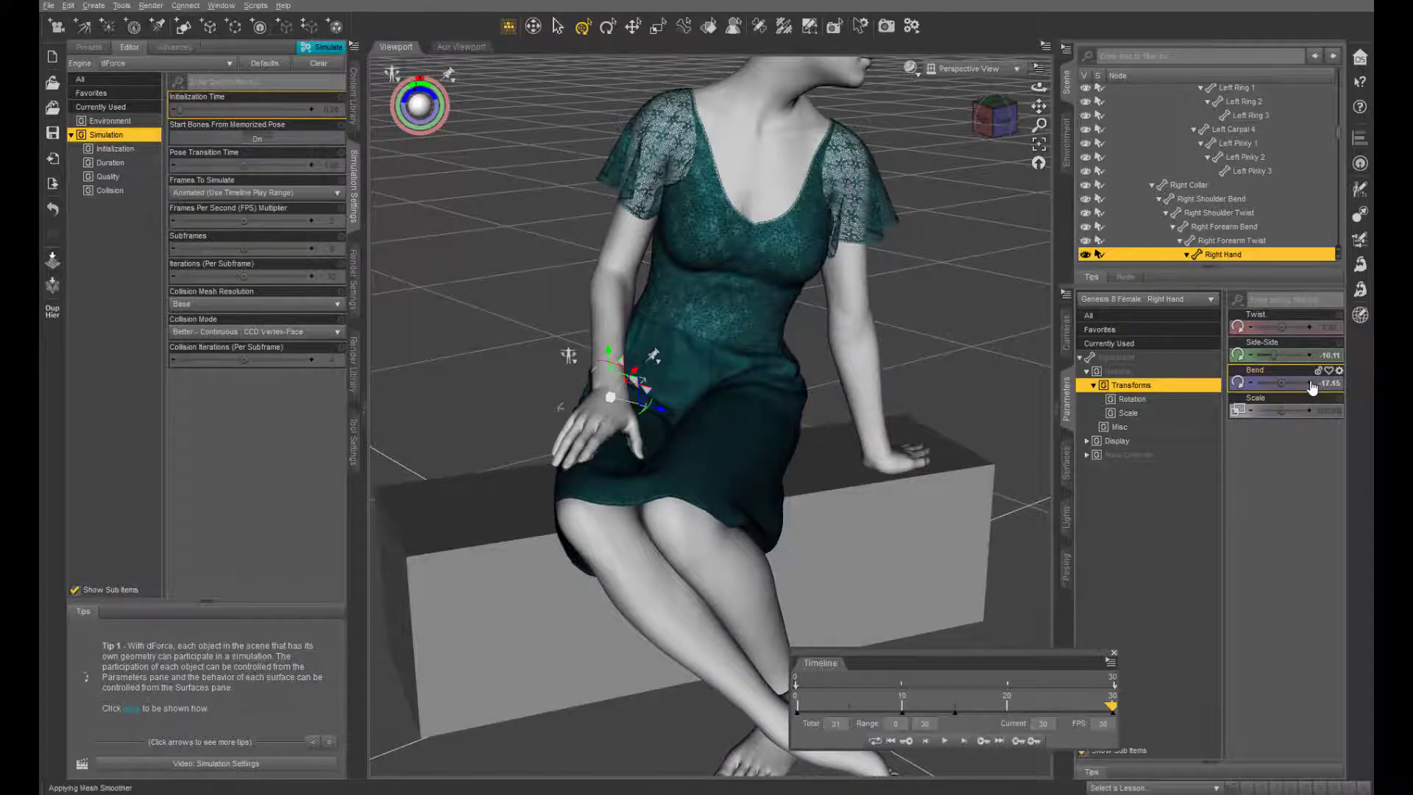
{"action": "left_click", "coordinate": [1251, 384]}
{"action": "left_click", "coordinate": [1252, 384]}
{"action": "left_click", "coordinate": [1251, 384]}
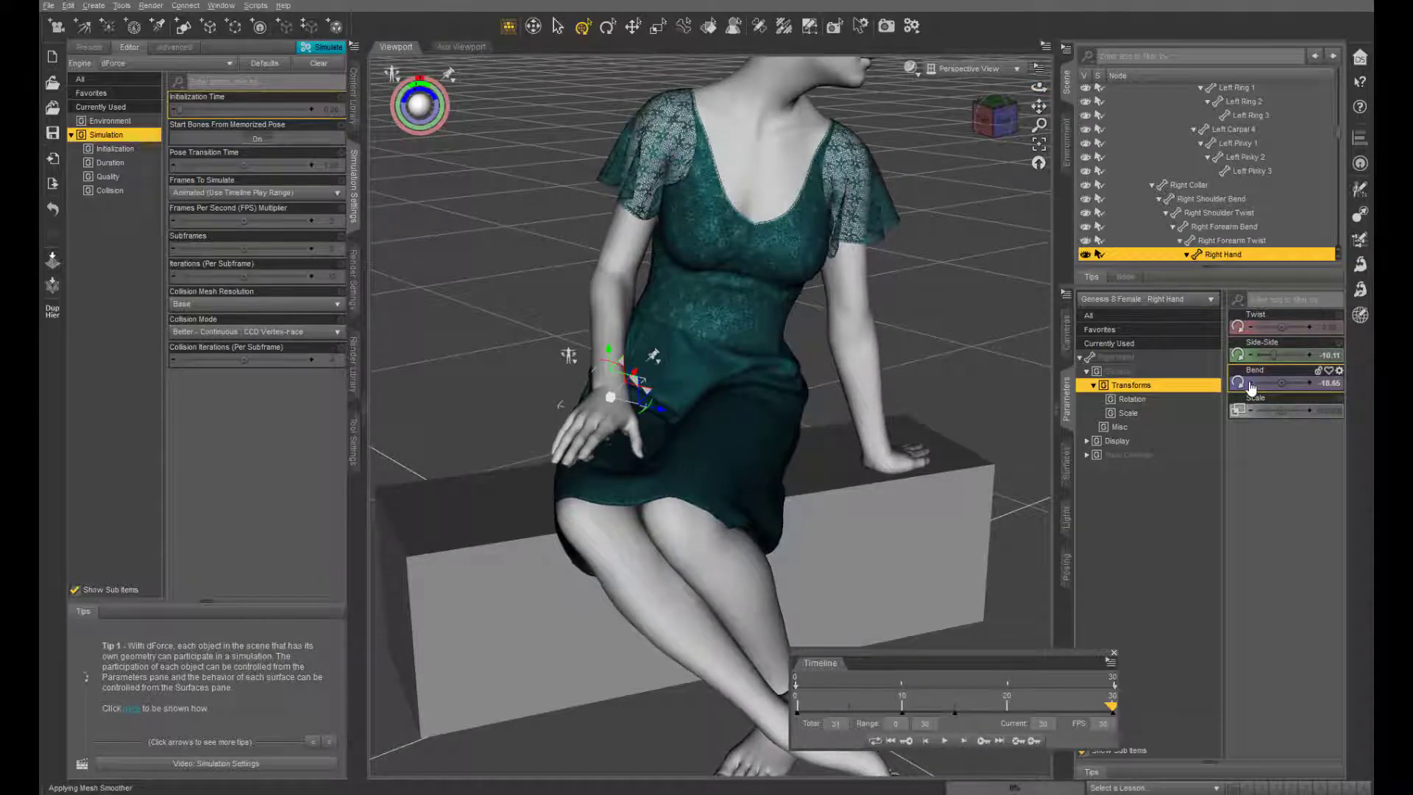
{"action": "left_click", "coordinate": [1252, 385]}
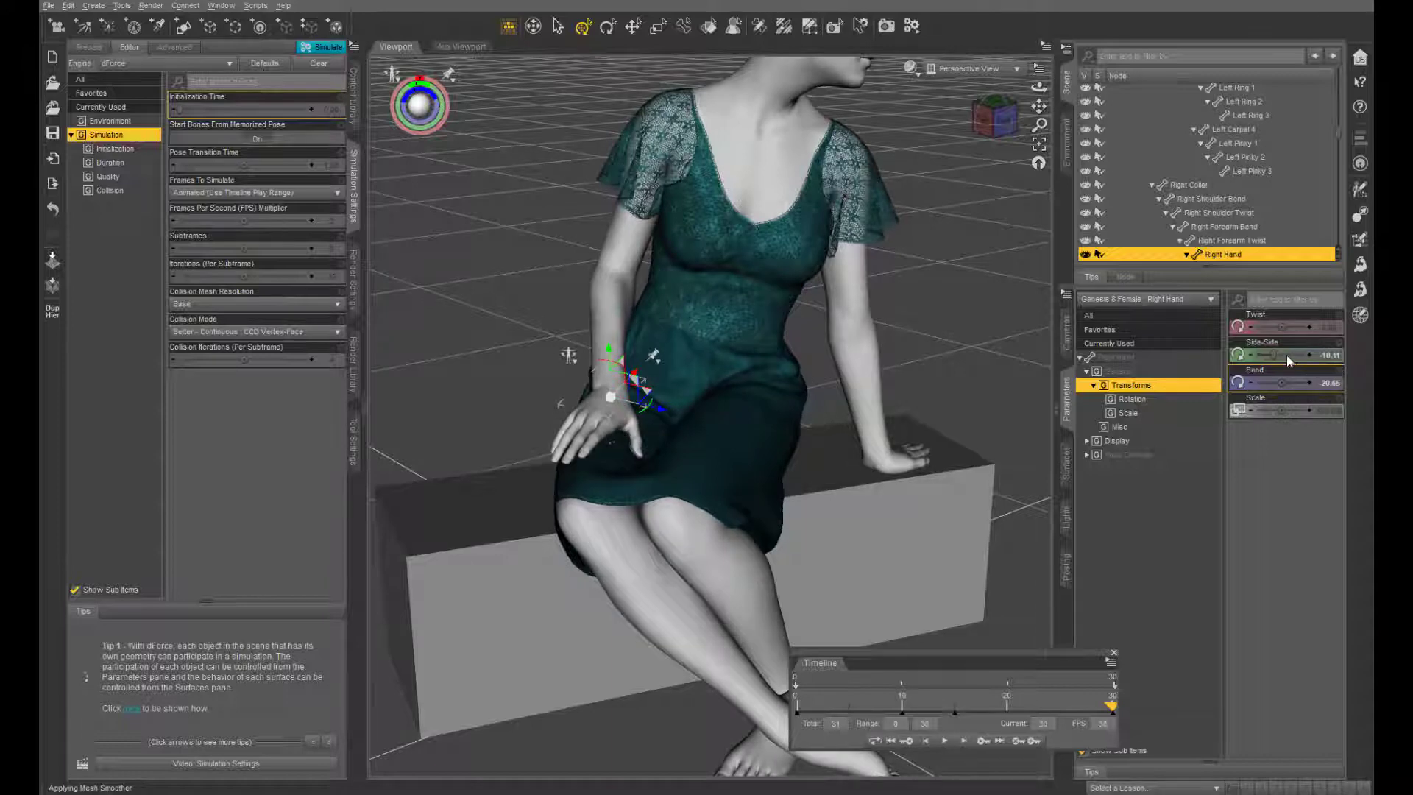
{"action": "left_click_drag", "start_coordinate": [1274, 355], "coordinate": [1276, 354]}
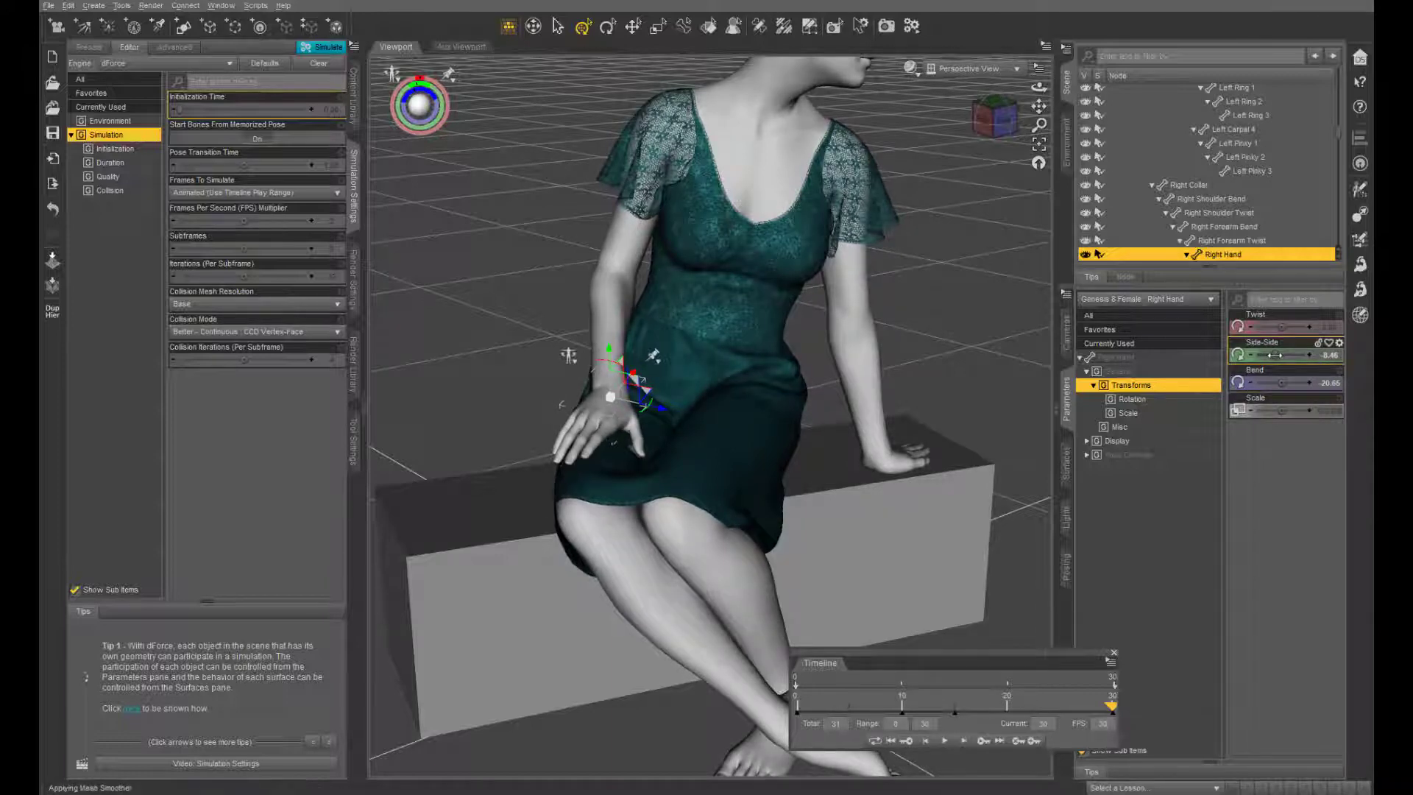
- Select Right Thumb 2 on the hand resting on the thigh and raise its Bend to a small positive value
{"action": "left_click", "coordinate": [660, 431]}
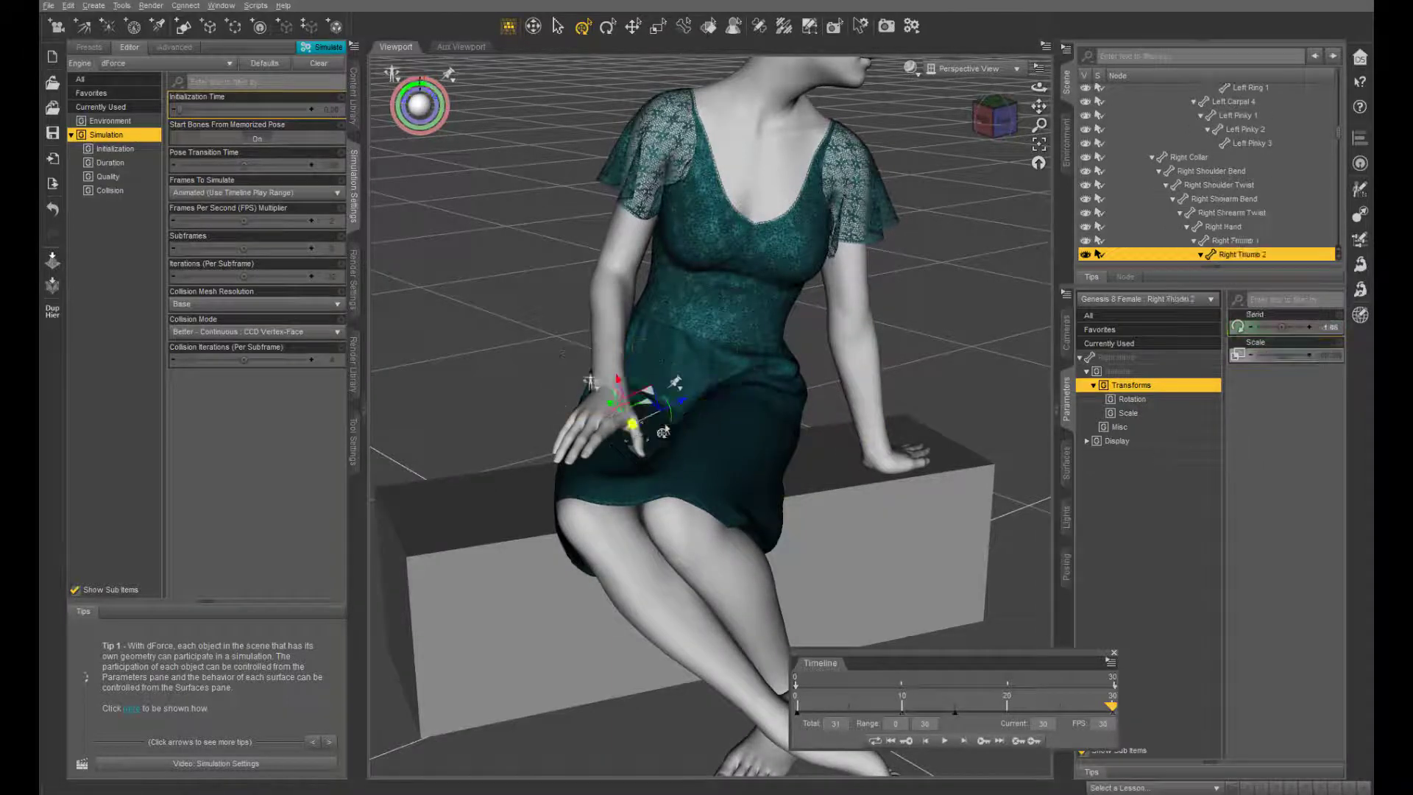
{"action": "left_click_drag", "start_coordinate": [1282, 326], "coordinate": [1269, 325]}
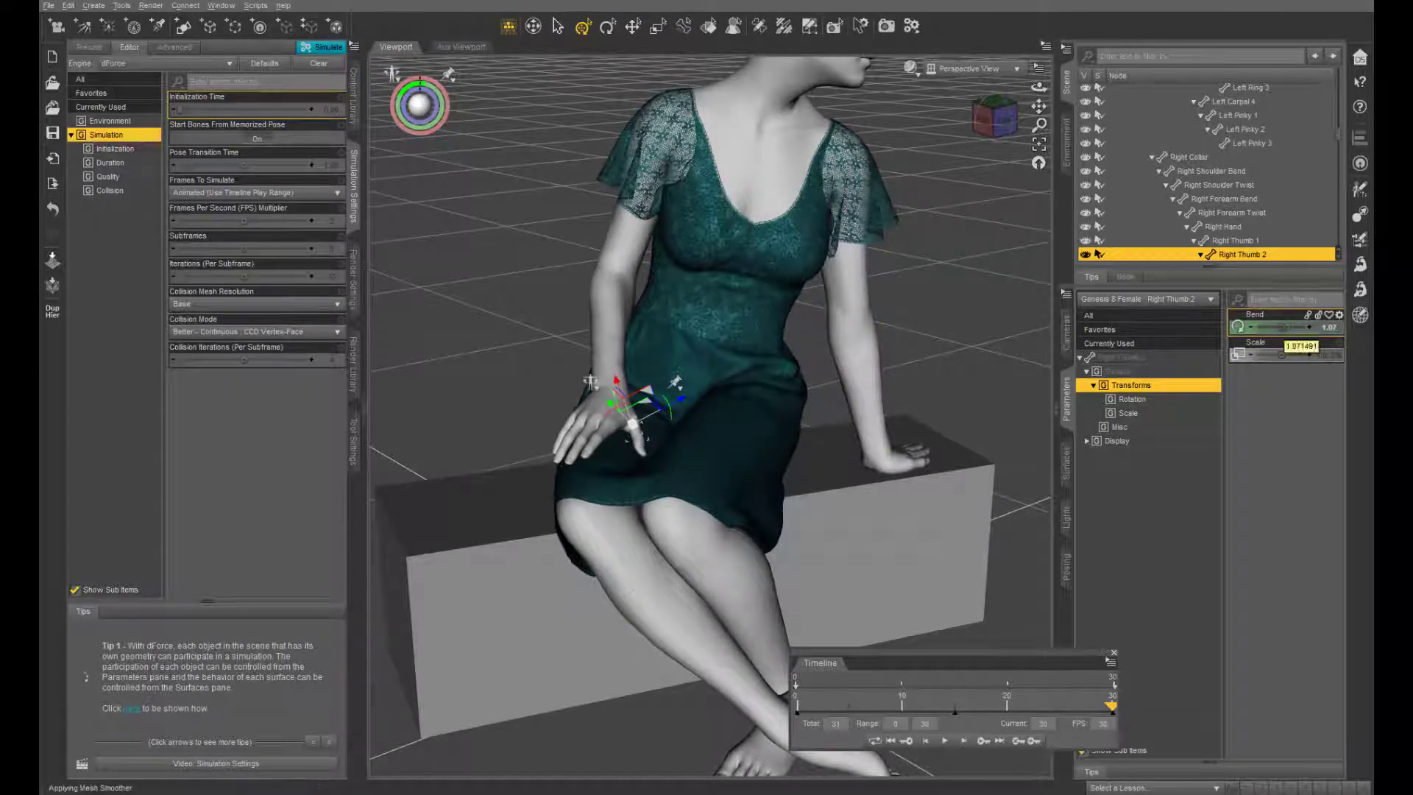
- Examine the seated figure, both hands and the draped dress from the front, the side and behind
{"action": "left_click_drag", "start_coordinate": [1038, 87], "coordinate": [945, 92]}
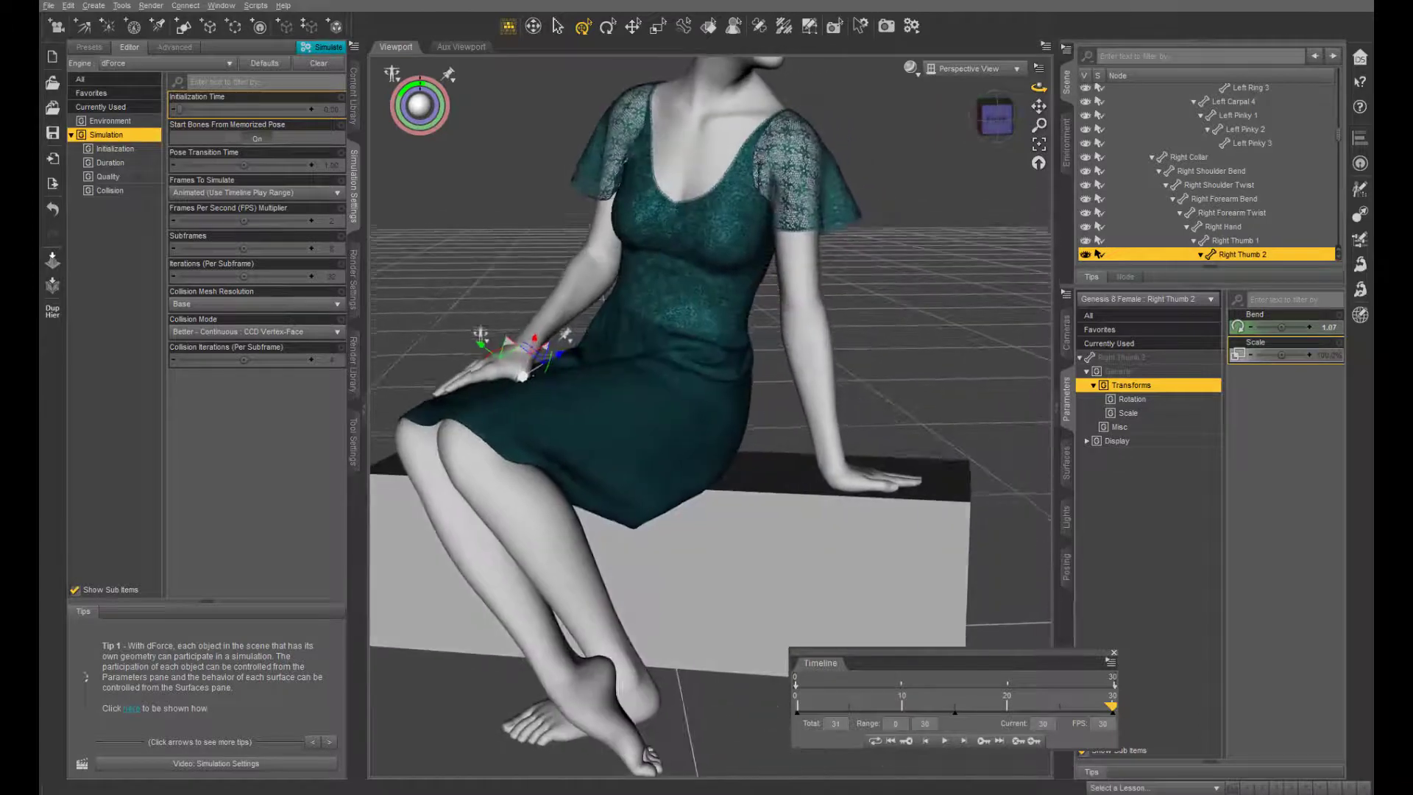
{"action": "left_click_drag", "start_coordinate": [1039, 87], "coordinate": [1061, 94]}
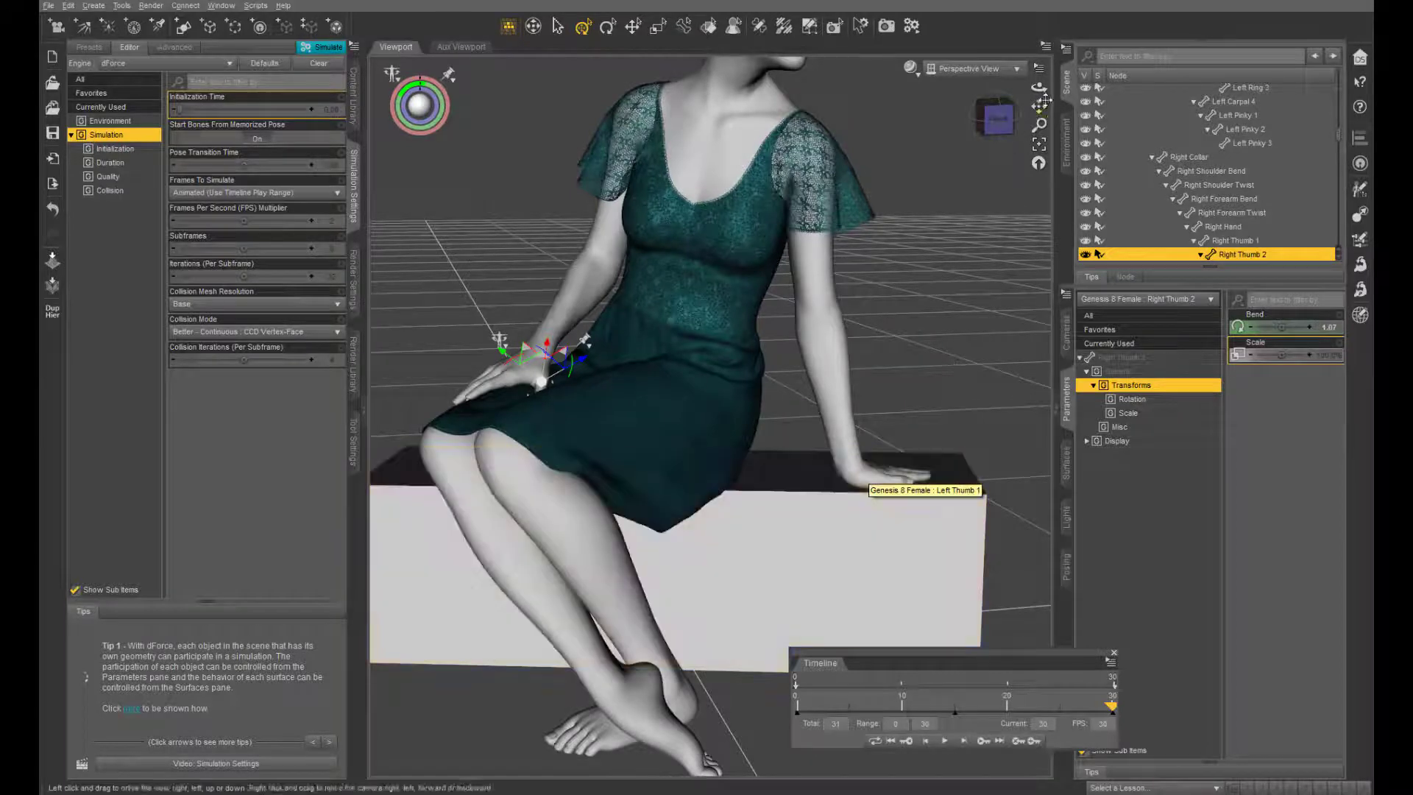
{"action": "mouse_move", "coordinate": [1038, 87]}
{"action": "left_mouse_down"}
{"action": "mouse_move", "coordinate": [1010, 81]}
{"action": "mouse_move", "coordinate": [1036, 94]}
{"action": "left_mouse_up"}
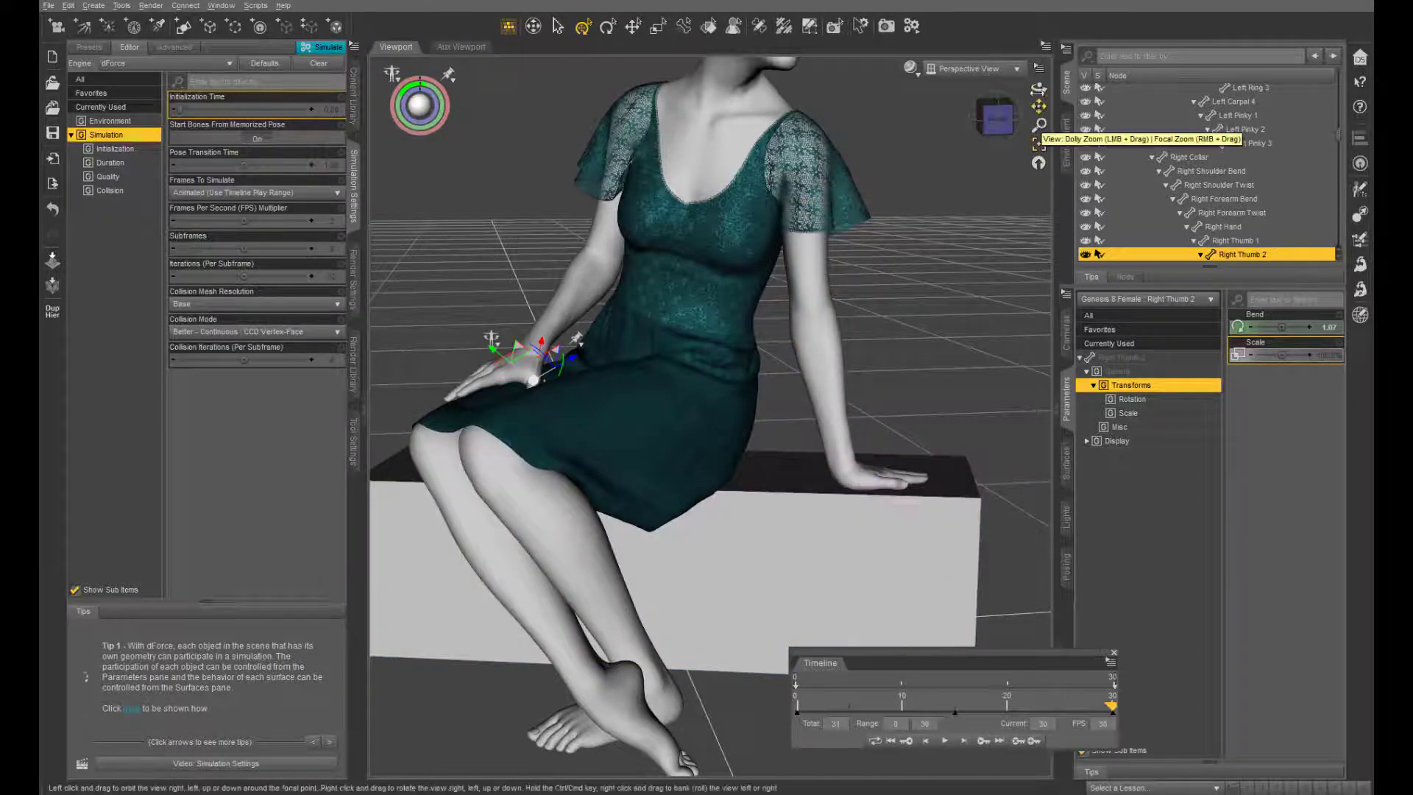
{"action": "left_click_drag", "start_coordinate": [1039, 87], "coordinate": [1049, 88]}
{"action": "scroll", "coordinate": [960, 249], "scroll_direction": "down", "scroll_amount": 5}
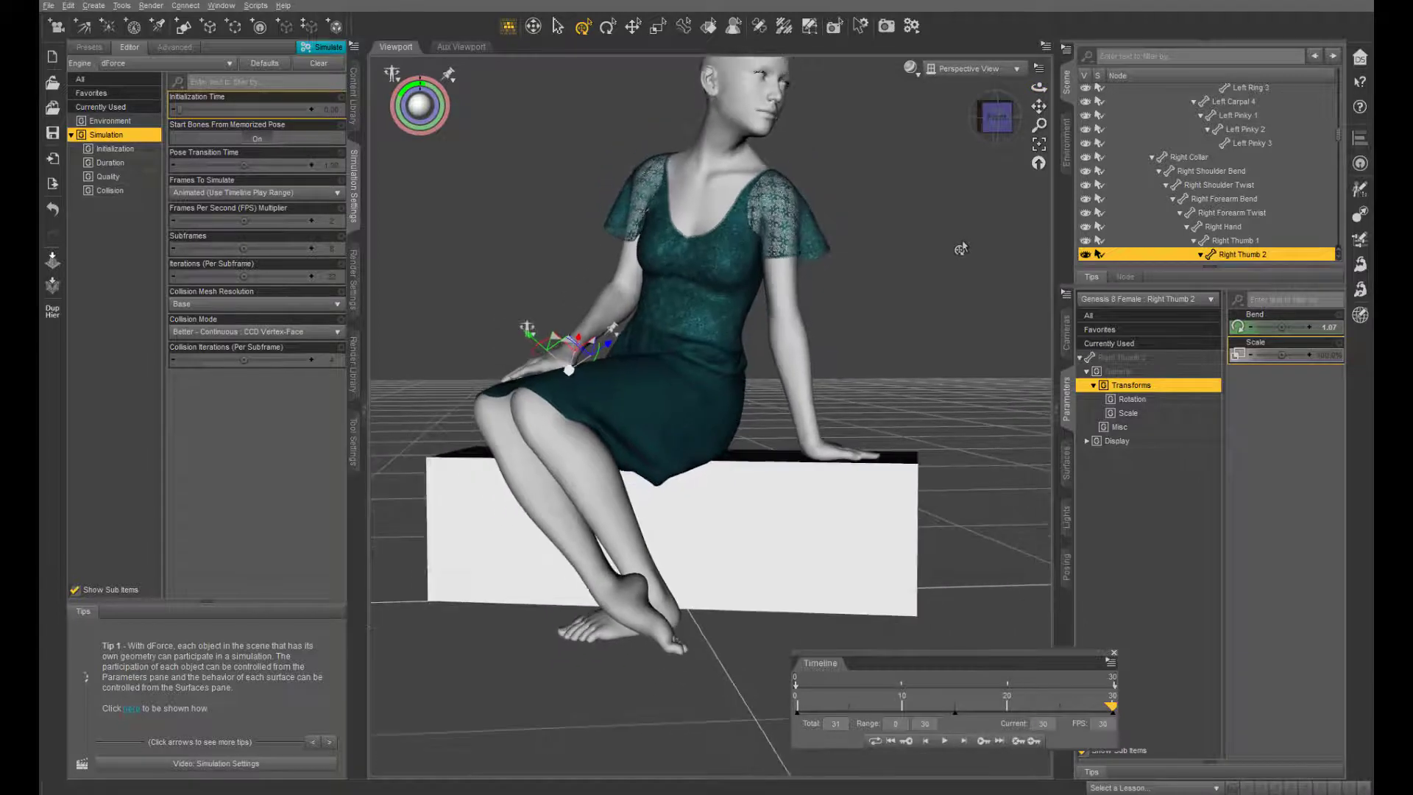
{"action": "mouse_move", "coordinate": [1039, 87]}
{"action": "left_mouse_down"}
{"action": "mouse_move", "coordinate": [1051, 97]}
{"action": "mouse_move", "coordinate": [1039, 88]}
{"action": "left_mouse_up"}
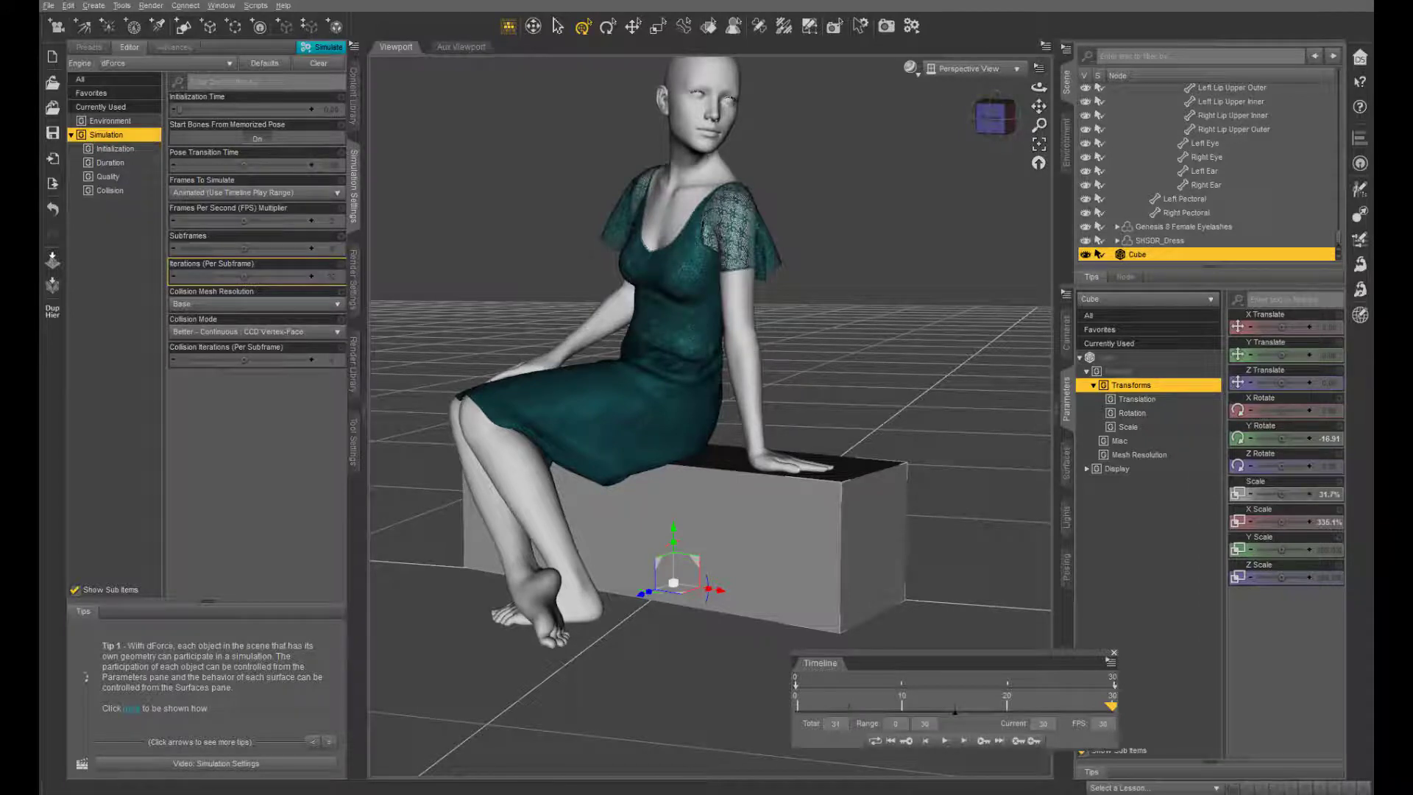
{"action": "left_click_drag", "start_coordinate": [1038, 88], "coordinate": [933, 88]}
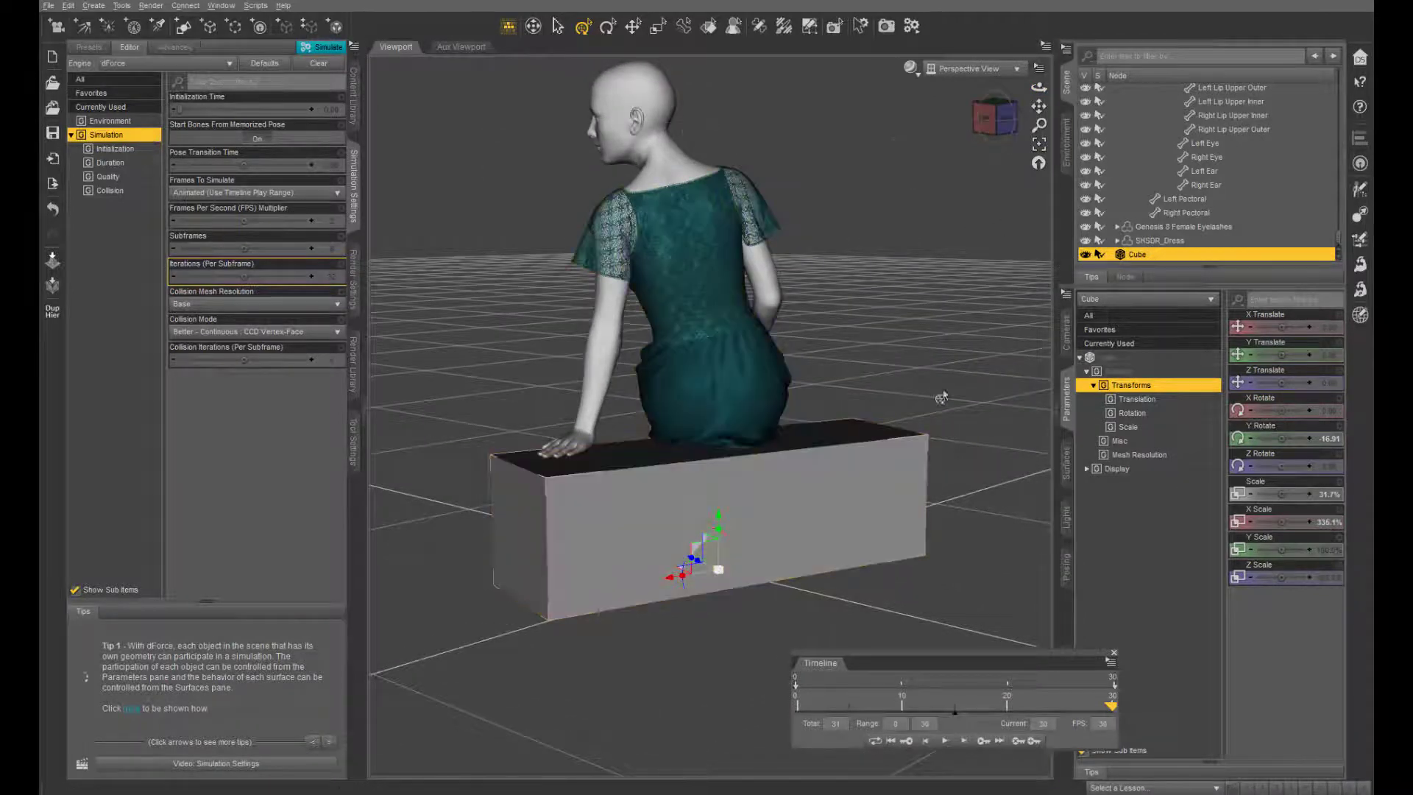
- Scrub the timeline from frame 0 to frame 30 to review the sitting motion and dress from behind
{"action": "left_click_drag", "start_coordinate": [1112, 708], "coordinate": [798, 700]}
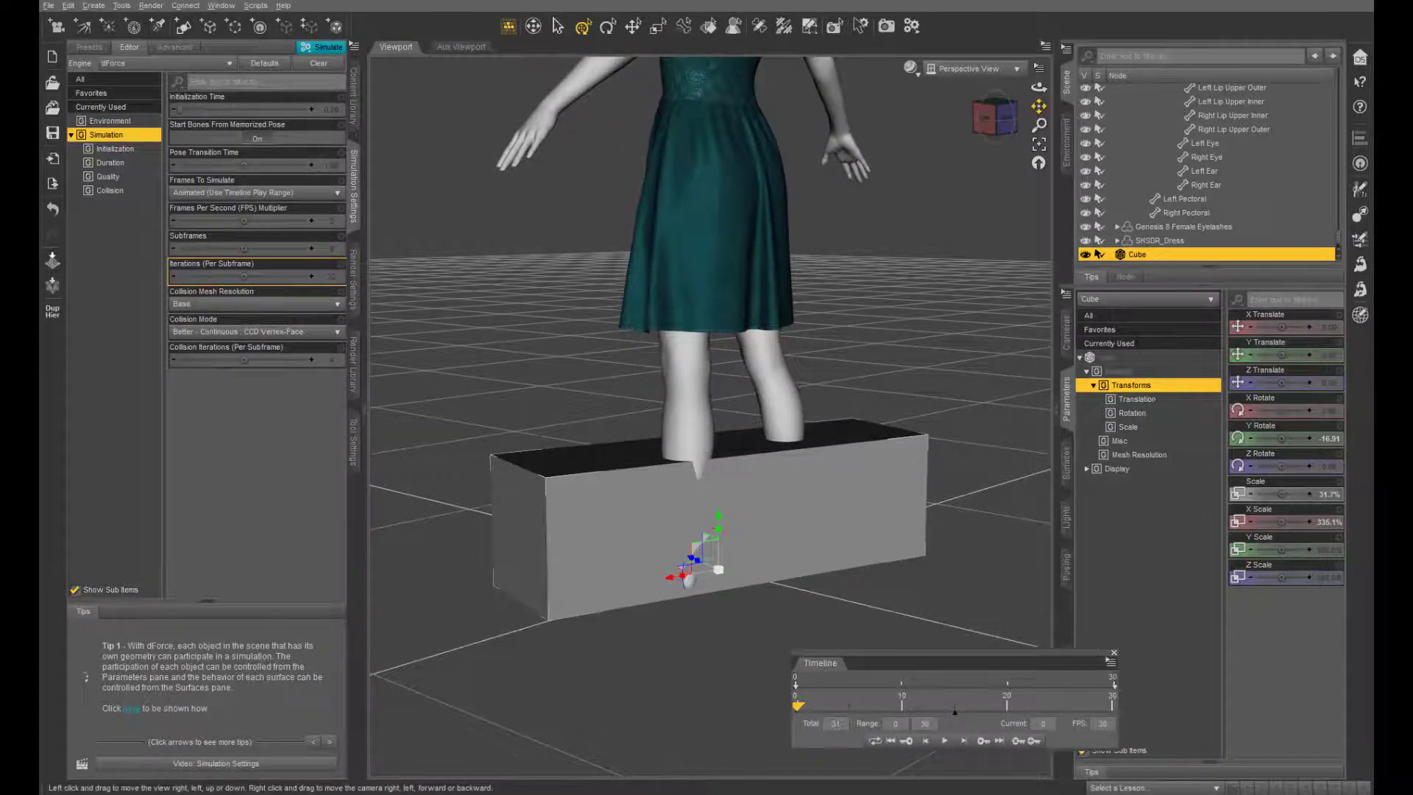
{"action": "left_click_drag", "start_coordinate": [1039, 106], "coordinate": [1057, 171]}
{"action": "left_click_drag", "start_coordinate": [798, 706], "coordinate": [879, 734]}
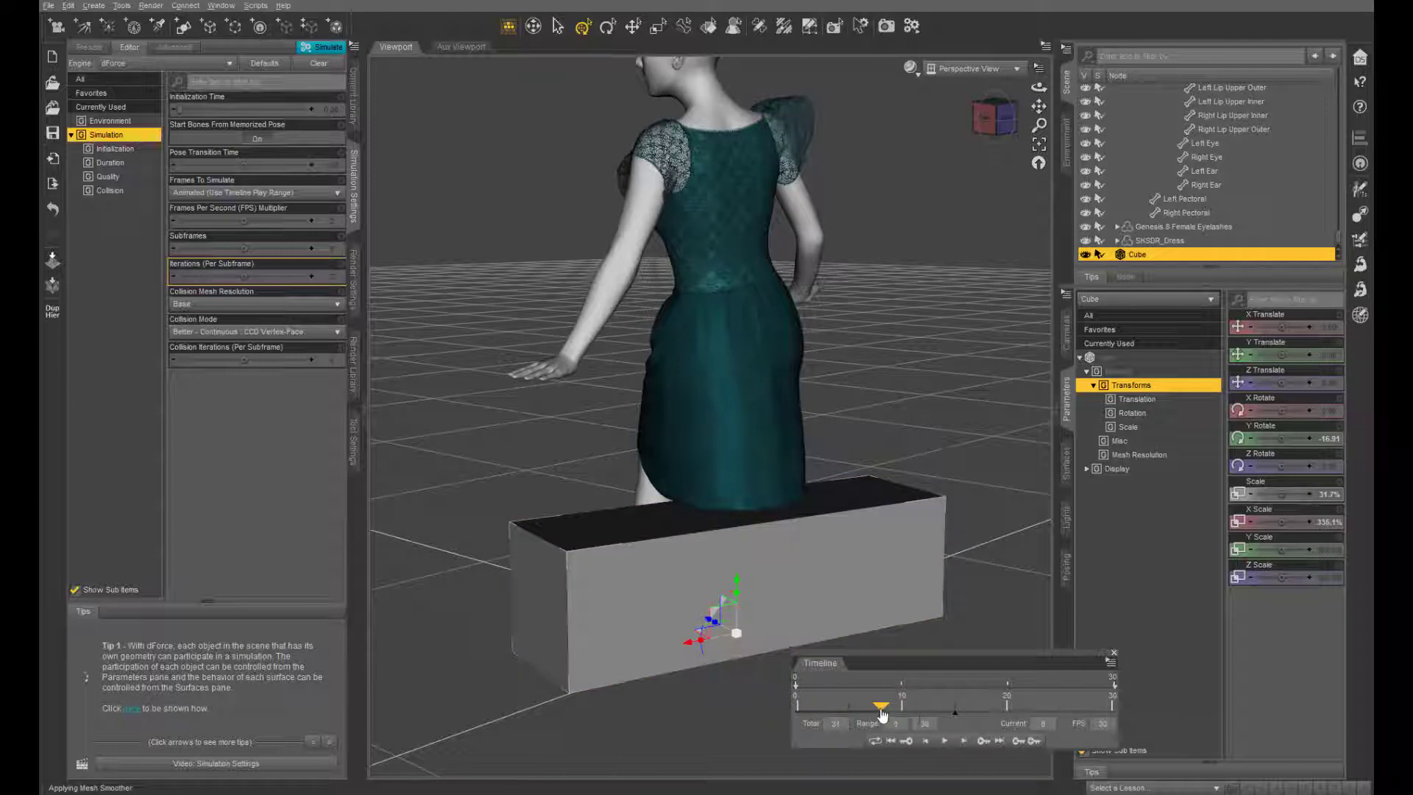
{"action": "left_click_drag", "start_coordinate": [881, 707], "coordinate": [1196, 739]}
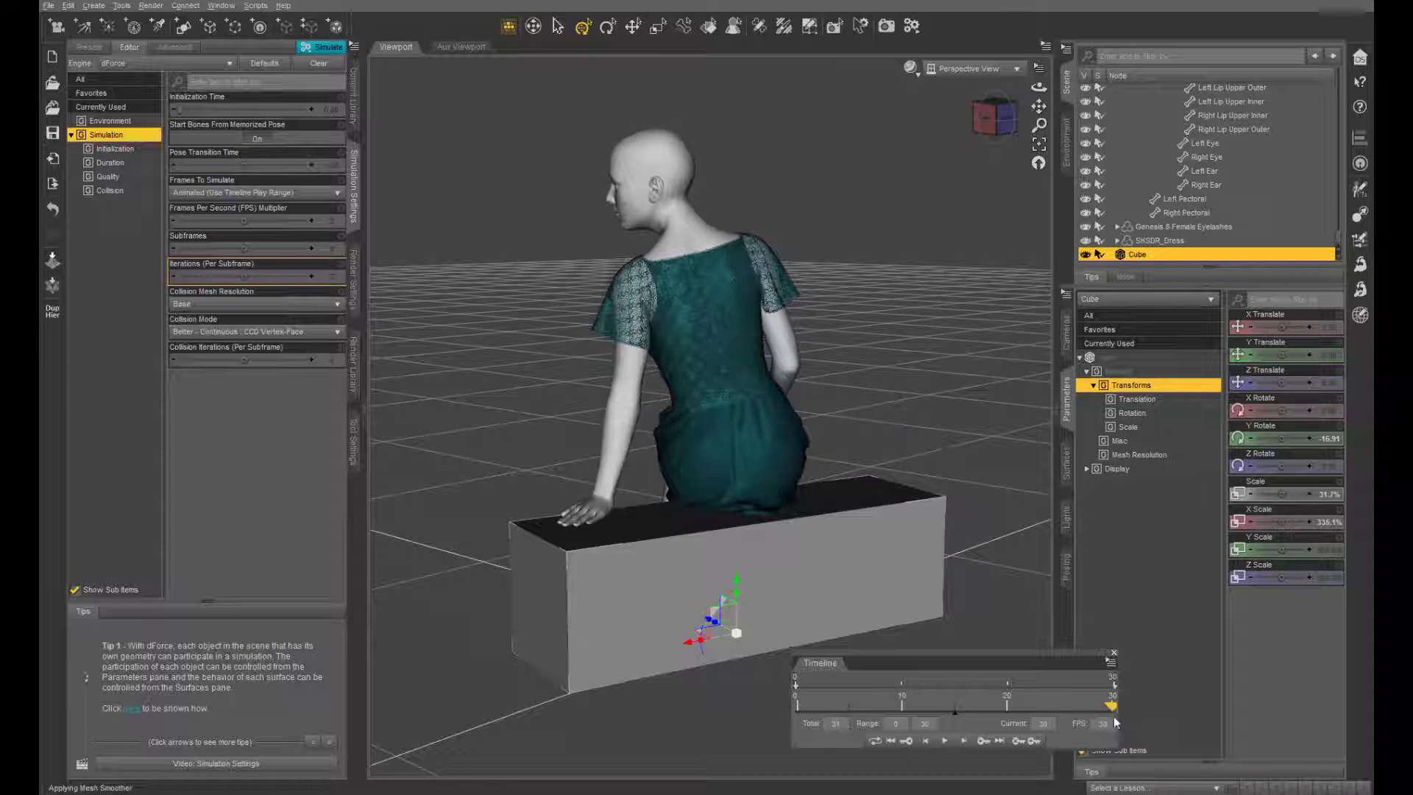
- Select the whole Genesis 8 Female hierarchy from the root through Right Pectoral and delete its keys at frame 30
{"action": "left_click", "coordinate": [595, 510]}
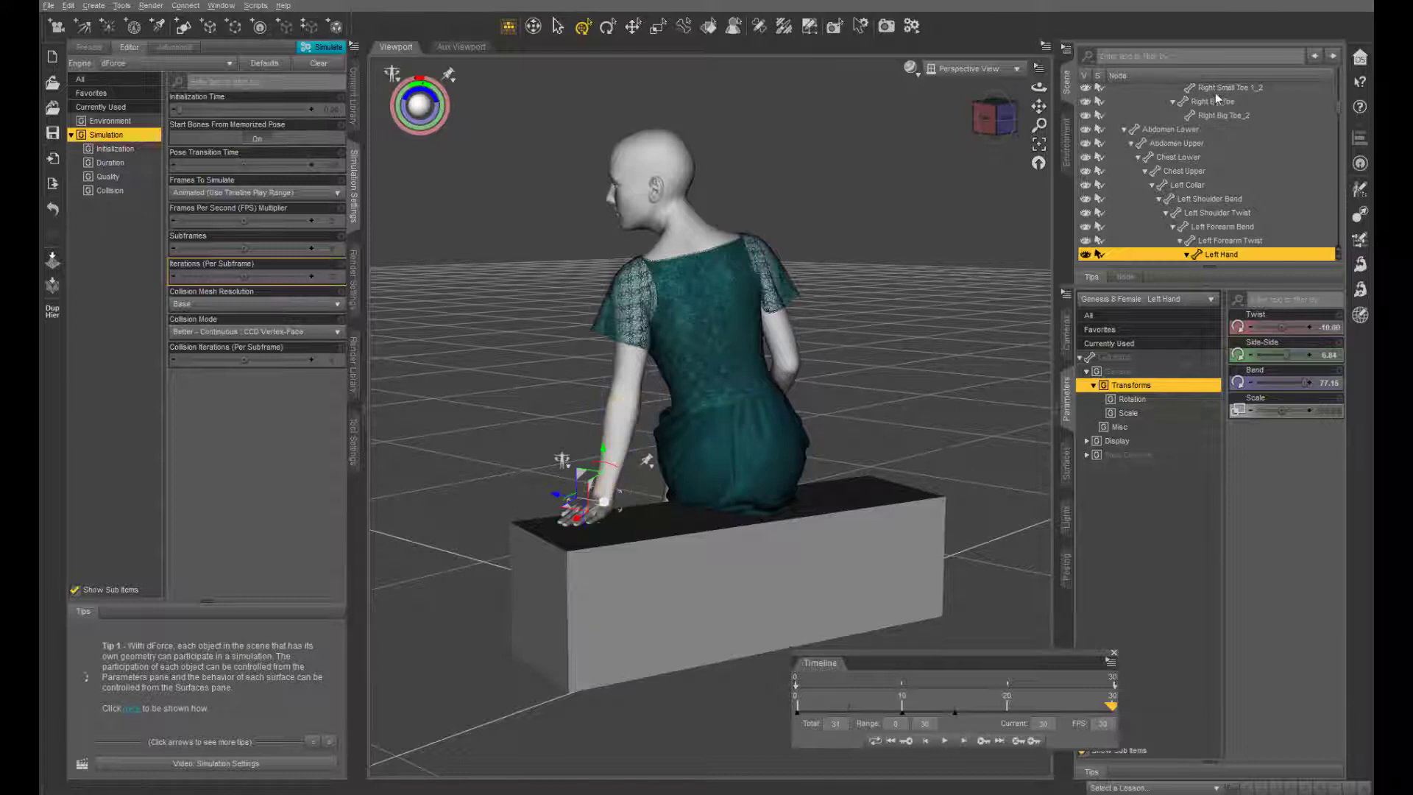
{"action": "scroll", "coordinate": [1208, 177], "scroll_direction": "down", "scroll_amount": 10}
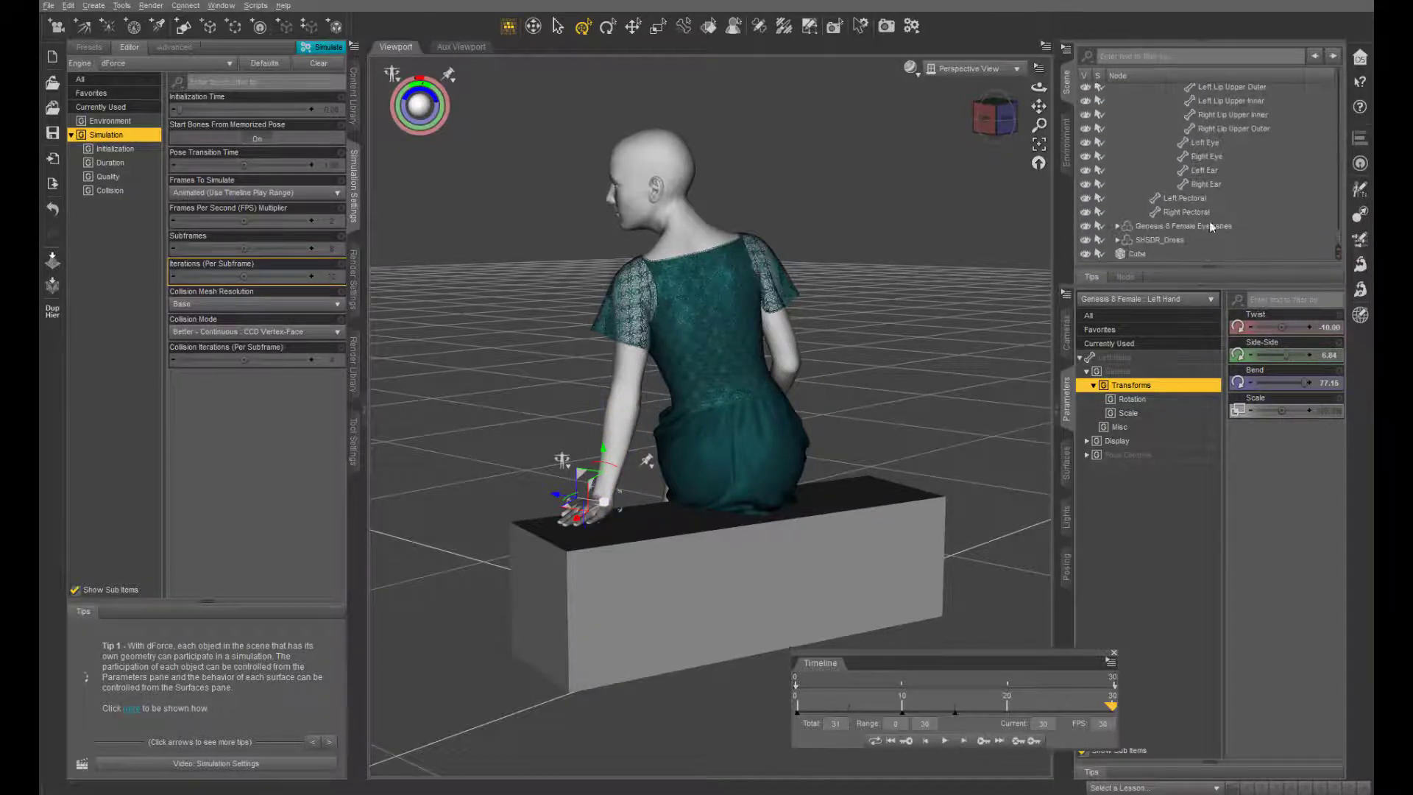
{"action": "left_click", "coordinate": [1225, 213]}
{"action": "left_click_drag", "start_coordinate": [1339, 245], "coordinate": [1346, 65]}
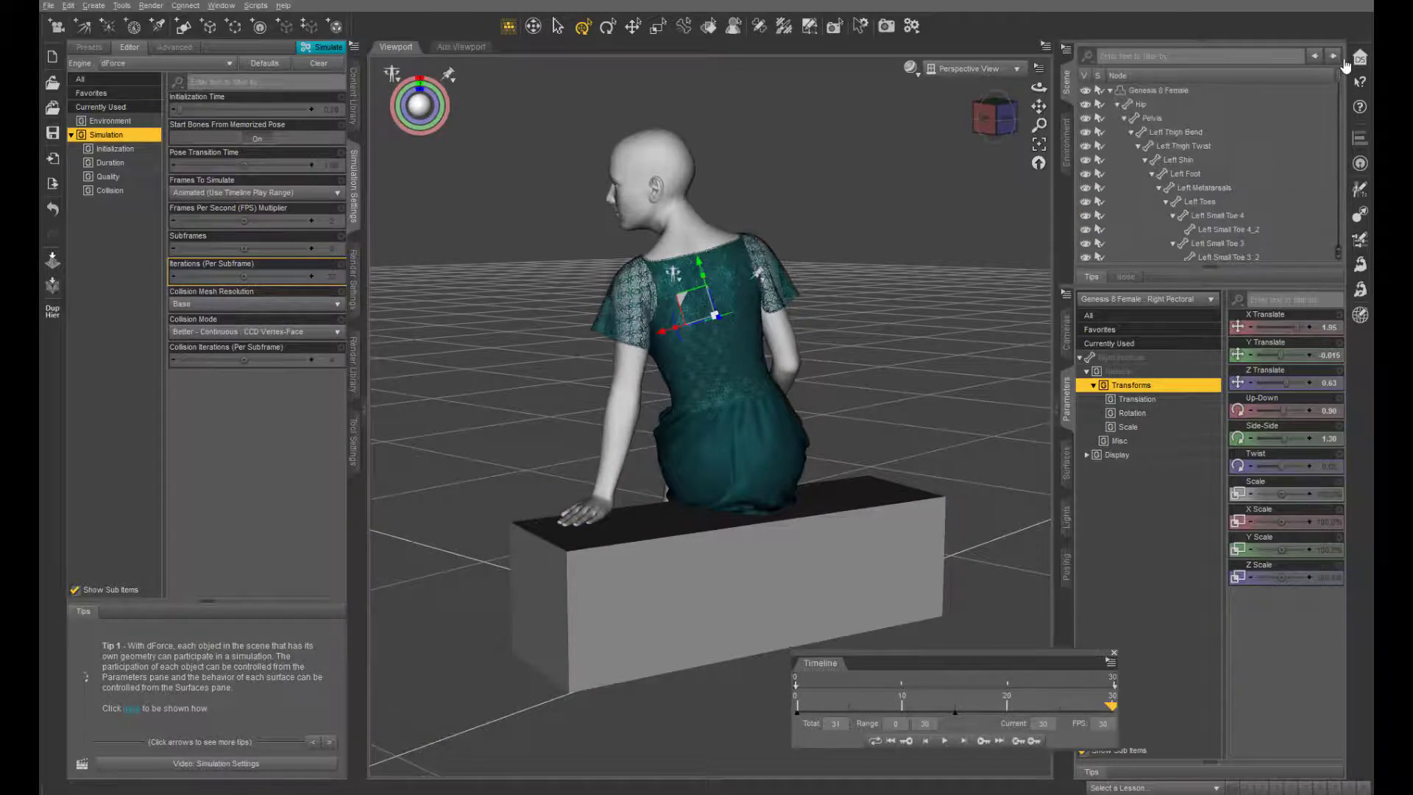
{"action": "left_click", "coordinate": [1159, 91], "text": "shift"}
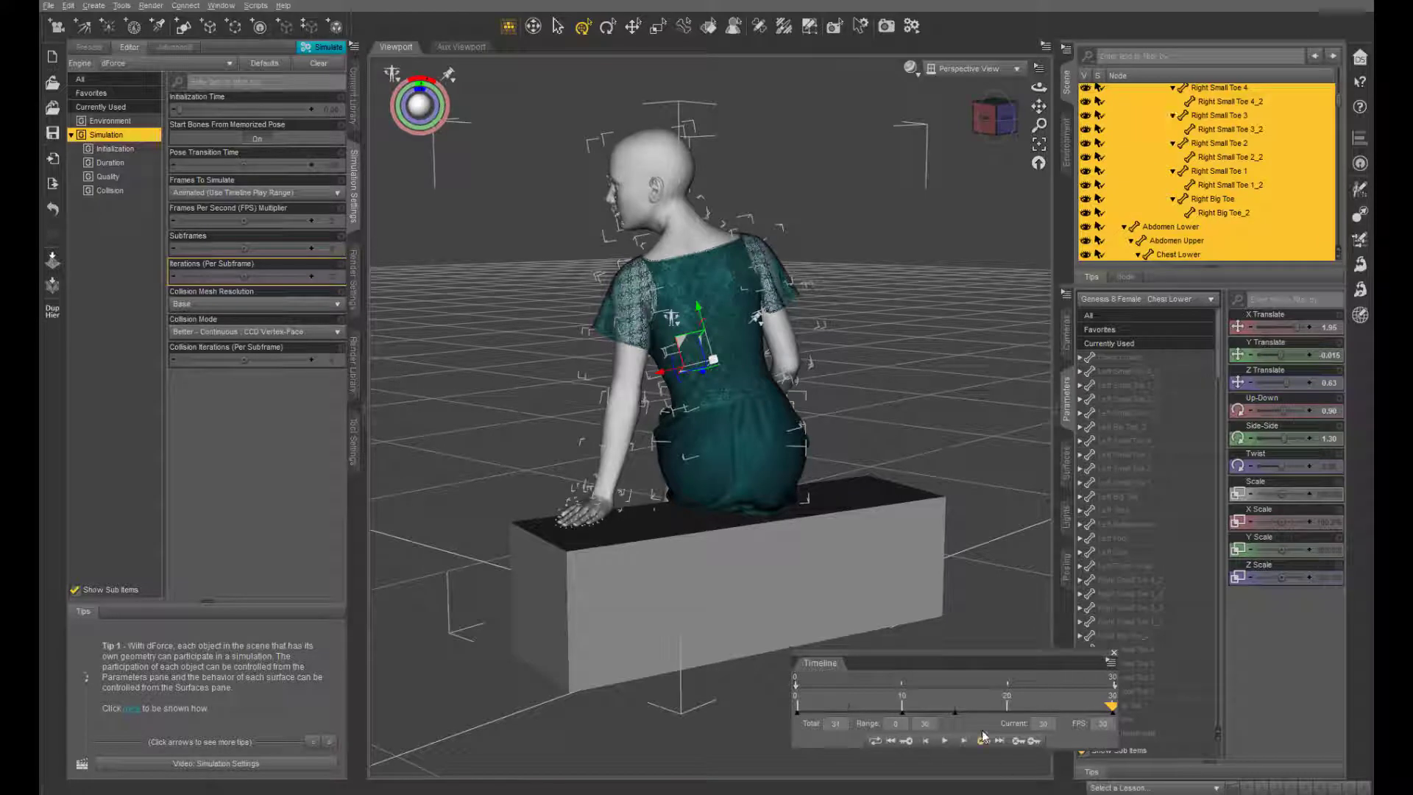
{"action": "left_click", "coordinate": [1018, 742]}
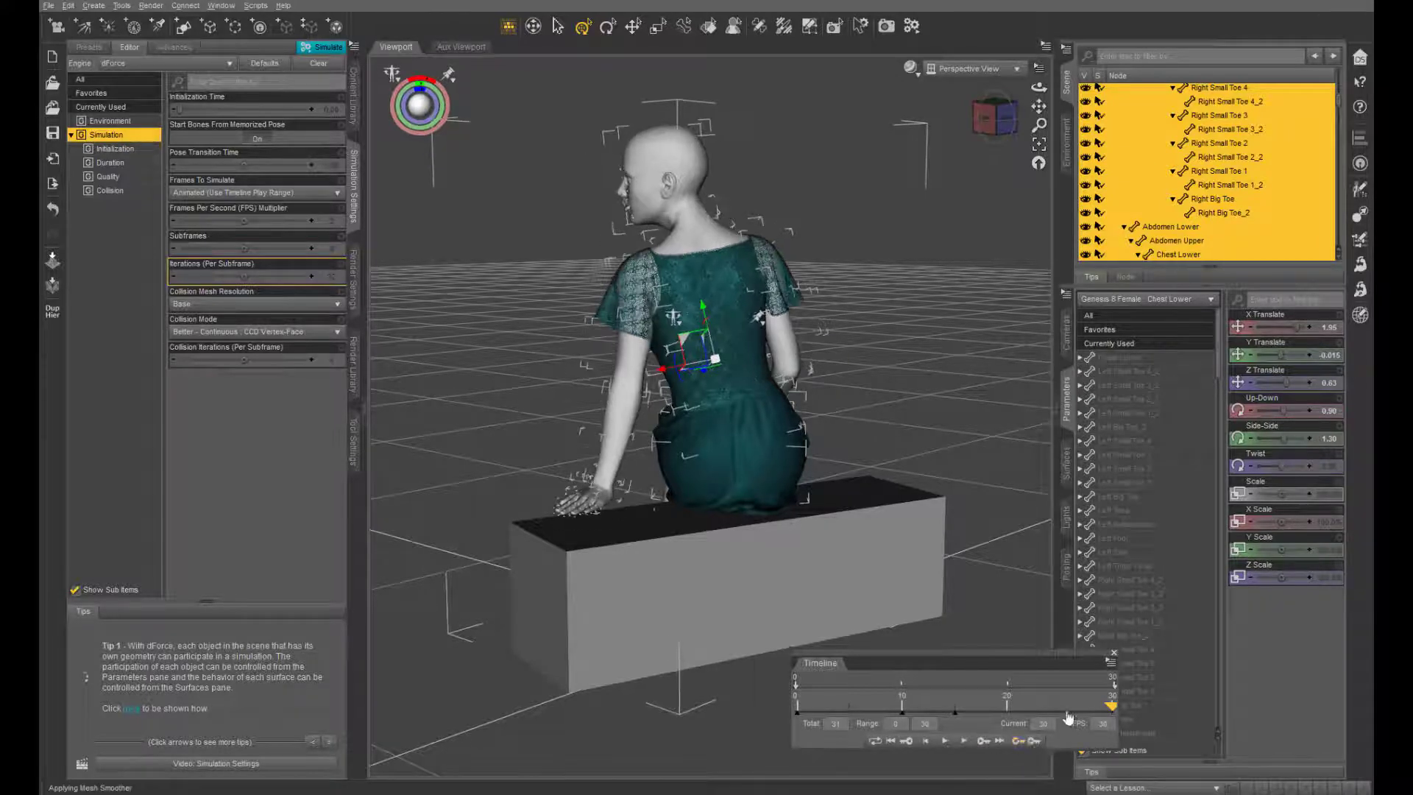
- At frame 15, select the figure's left hand and lower it until it rests on the bench top
{"action": "left_click_drag", "start_coordinate": [1089, 717], "coordinate": [955, 708]}
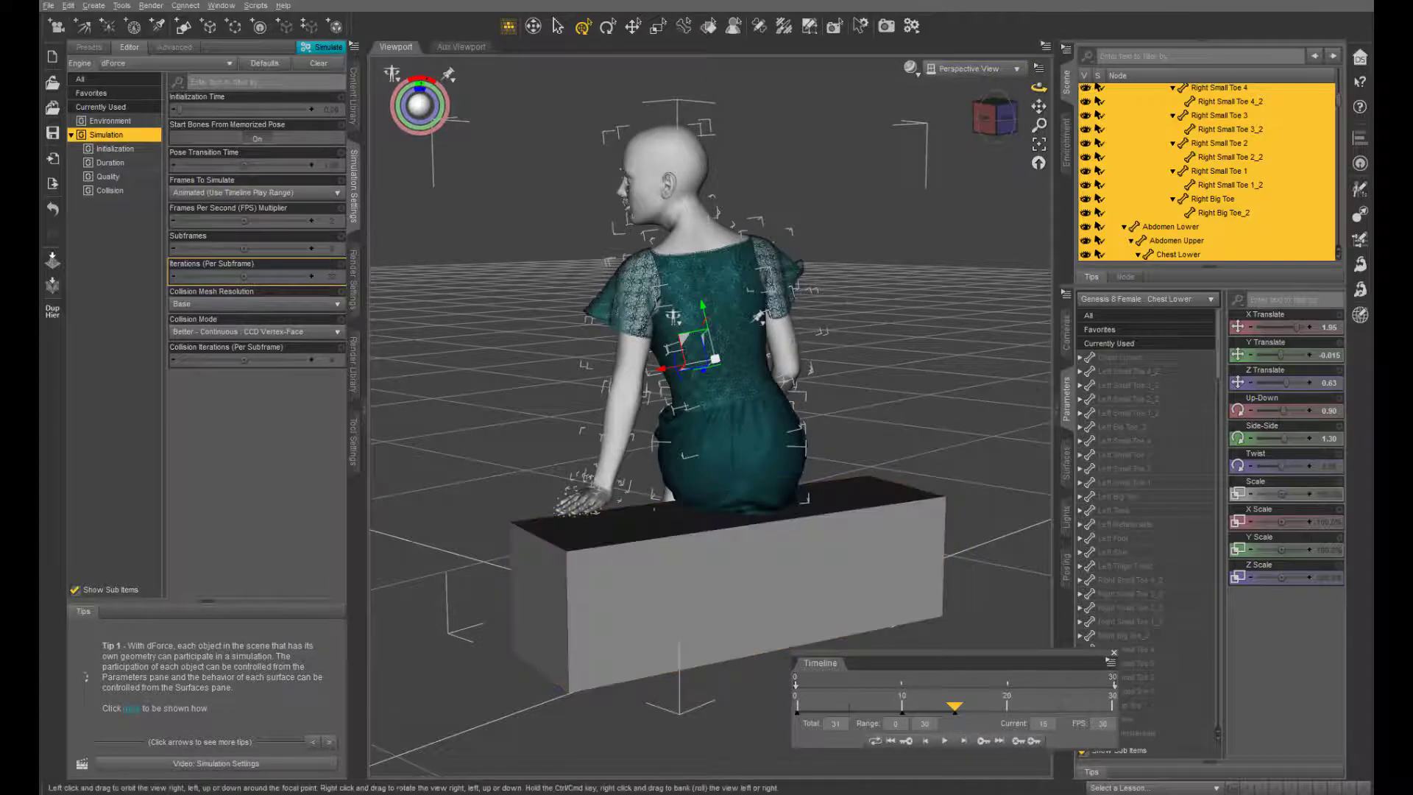
{"action": "left_click_drag", "start_coordinate": [1038, 87], "coordinate": [743, 436]}
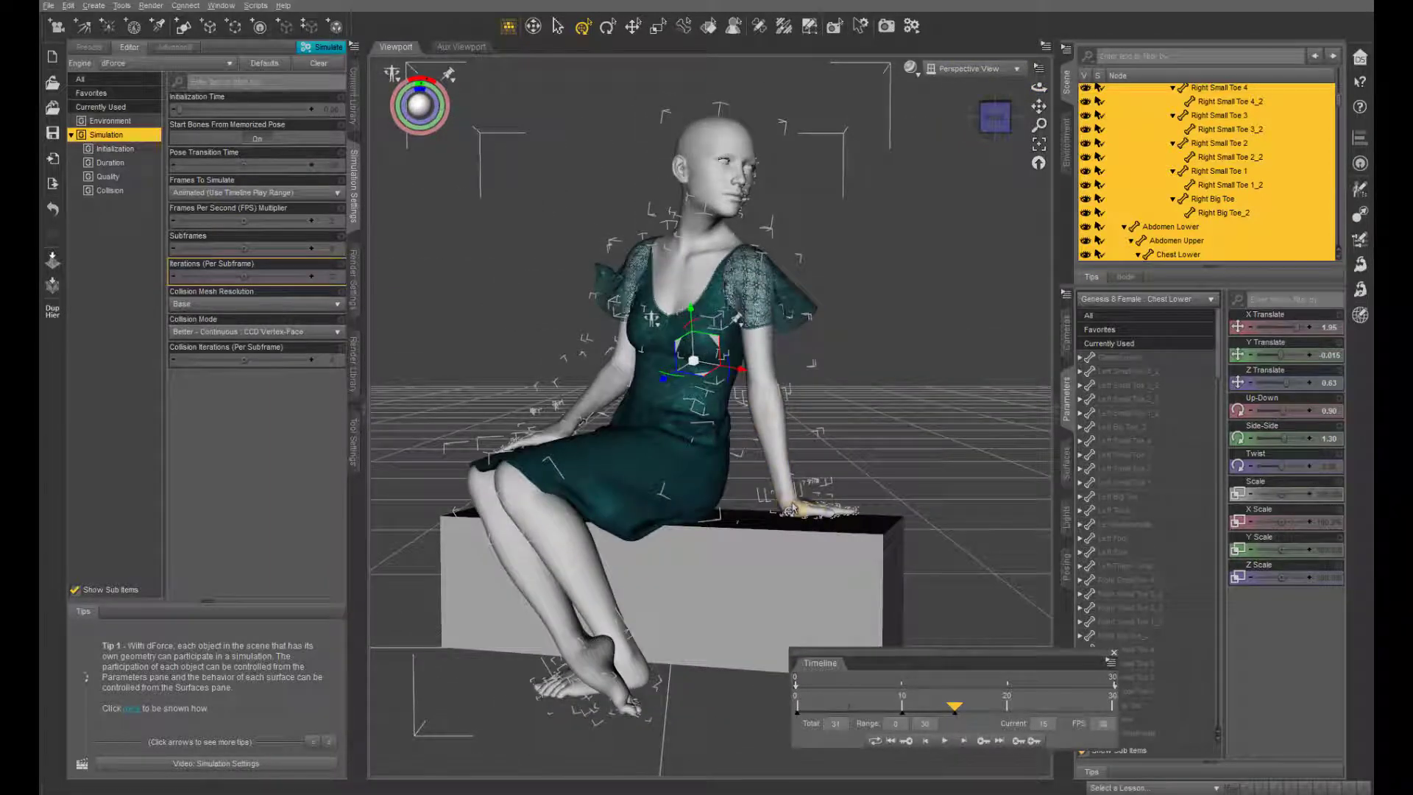
{"action": "left_click", "coordinate": [789, 508]}
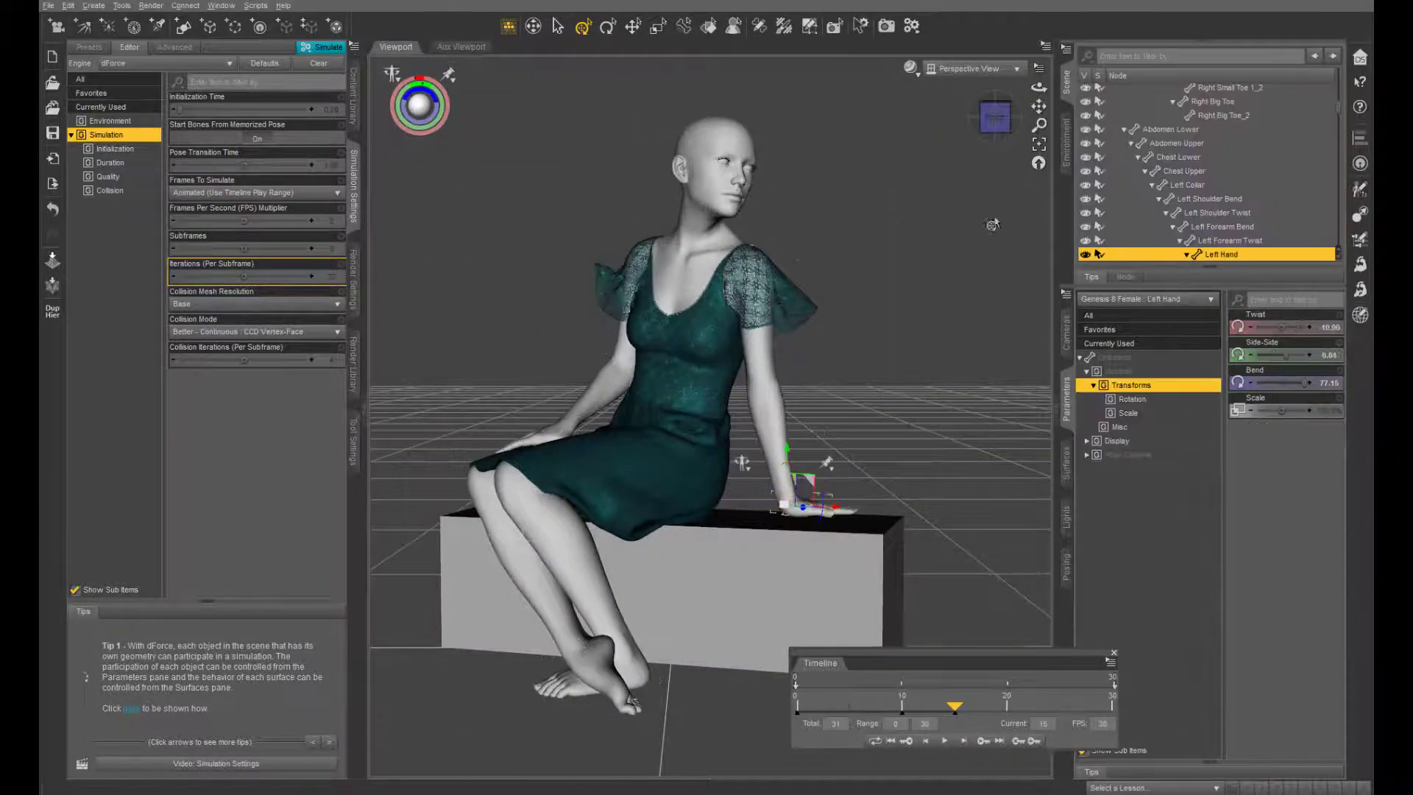
{"action": "left_click_drag", "start_coordinate": [786, 454], "coordinate": [786, 467]}
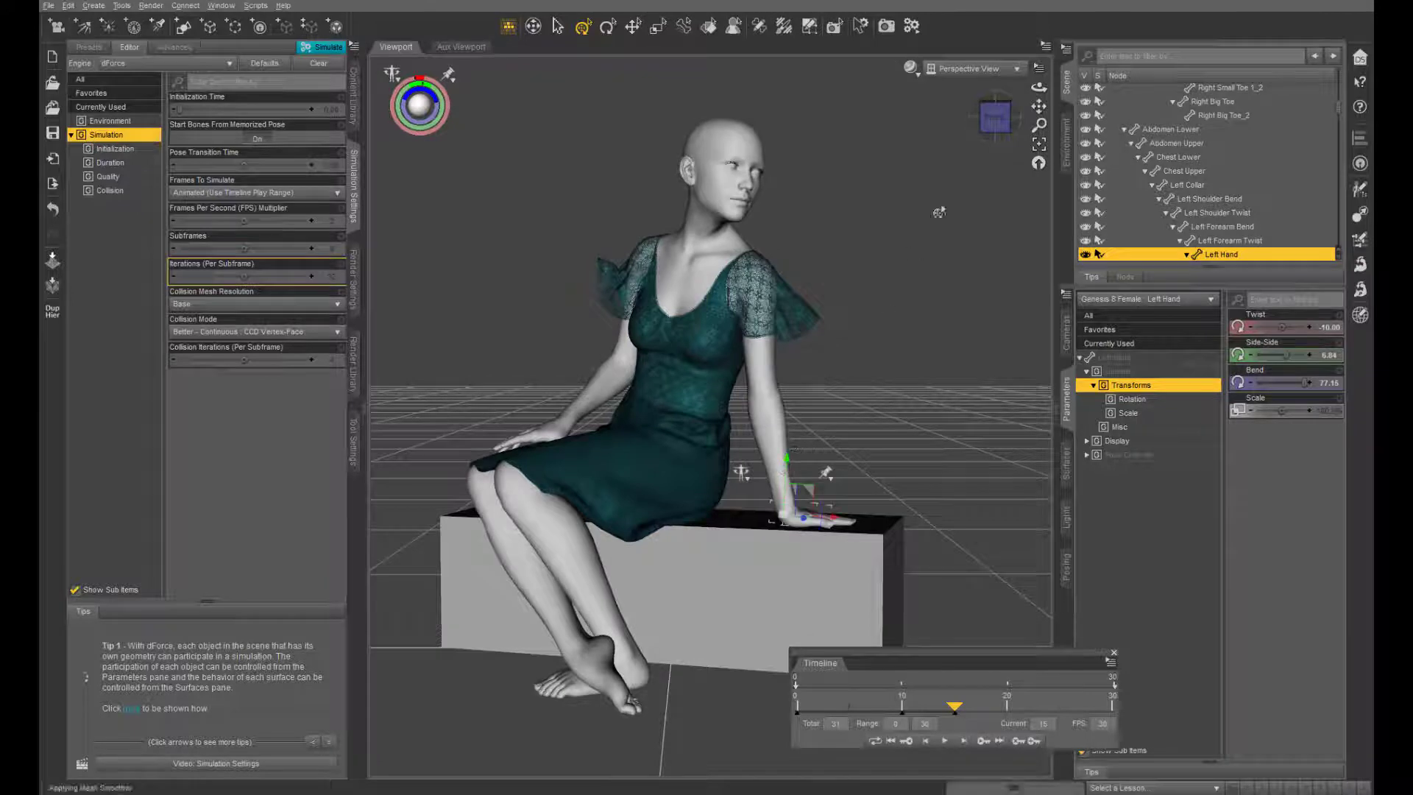
{"action": "left_click_drag", "start_coordinate": [1039, 87], "coordinate": [1008, 176]}
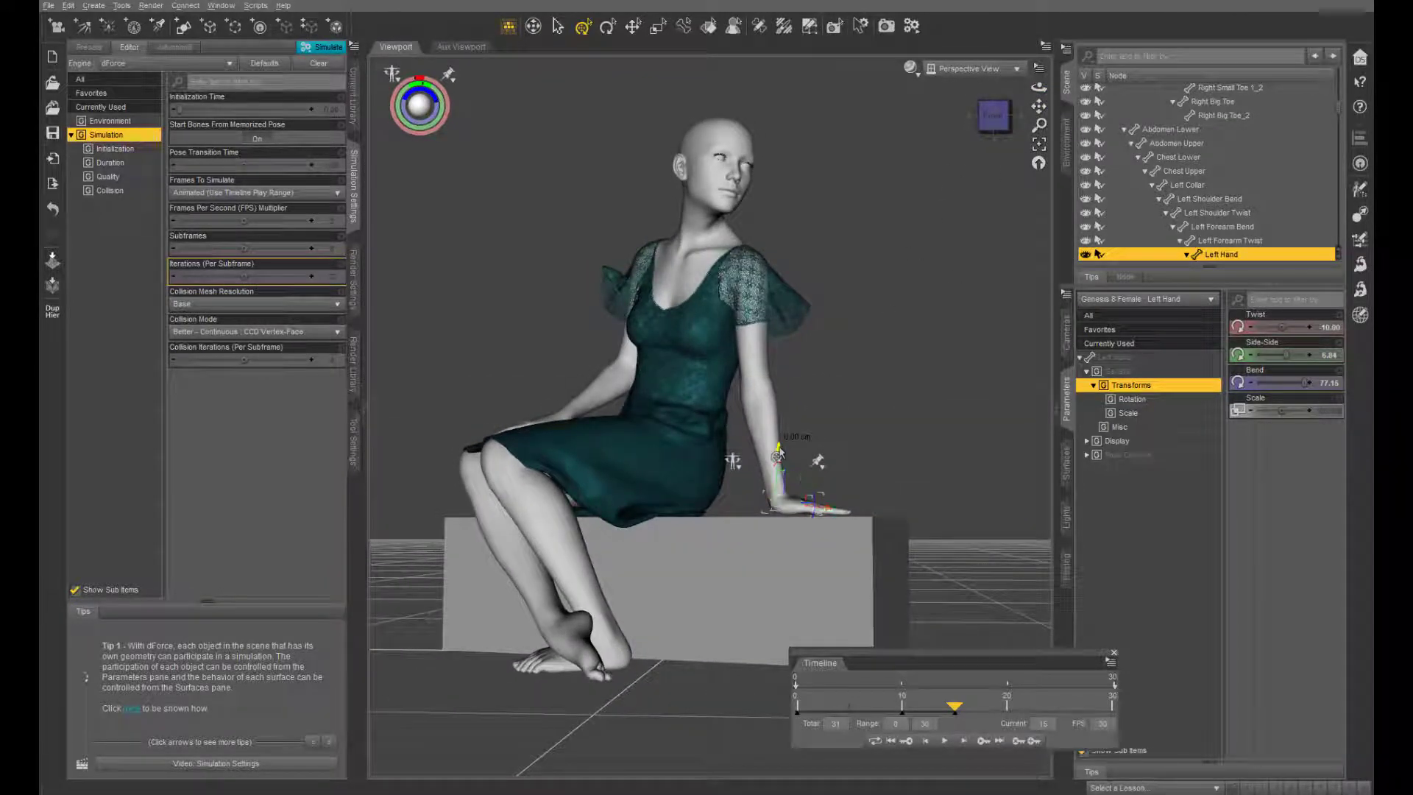
{"action": "left_click_drag", "start_coordinate": [780, 444], "coordinate": [780, 455]}
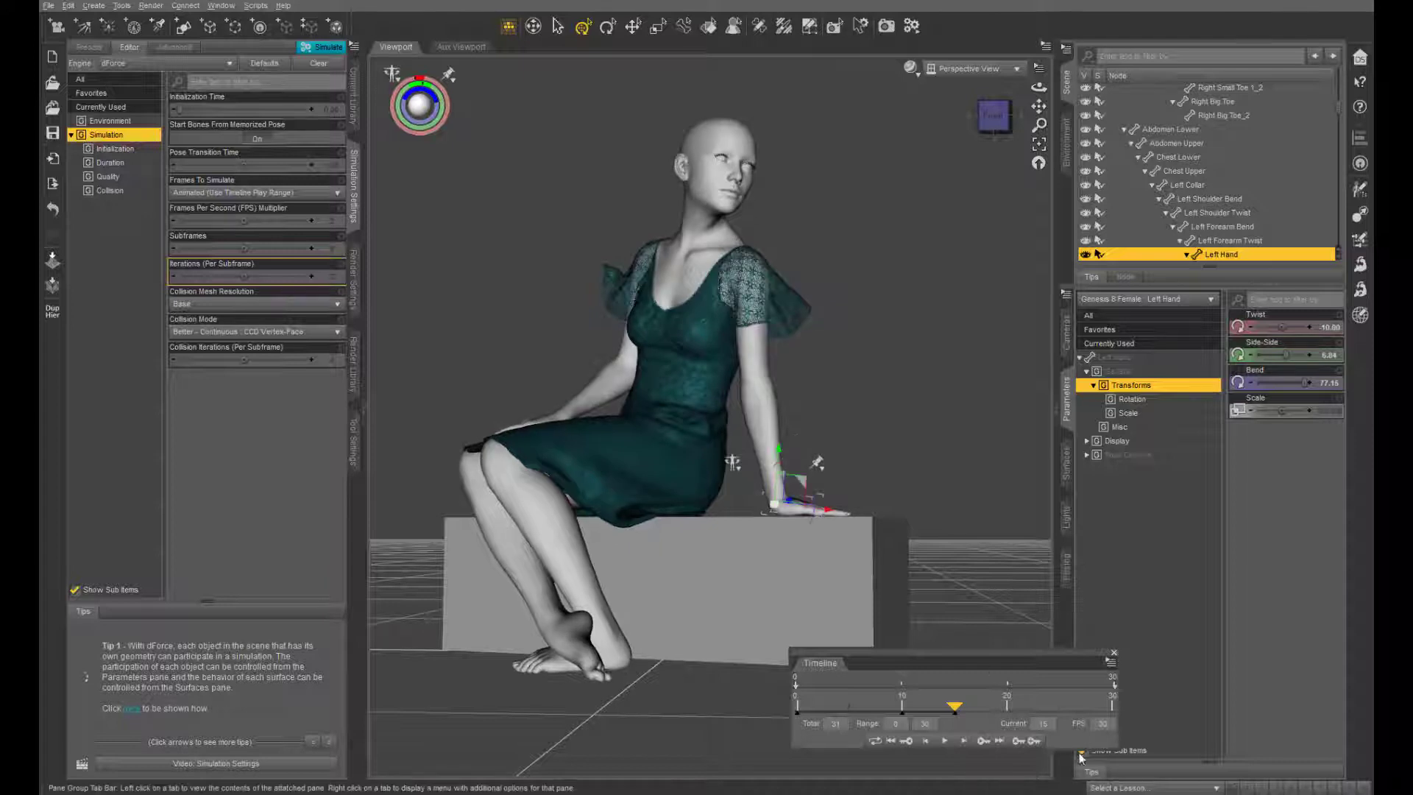
- Adjust the right hand on the thigh at frame 15, setting its Side-Side to -11.77 and Bend to -20.54
{"action": "left_click_drag", "start_coordinate": [1039, 87], "coordinate": [1042, 124]}
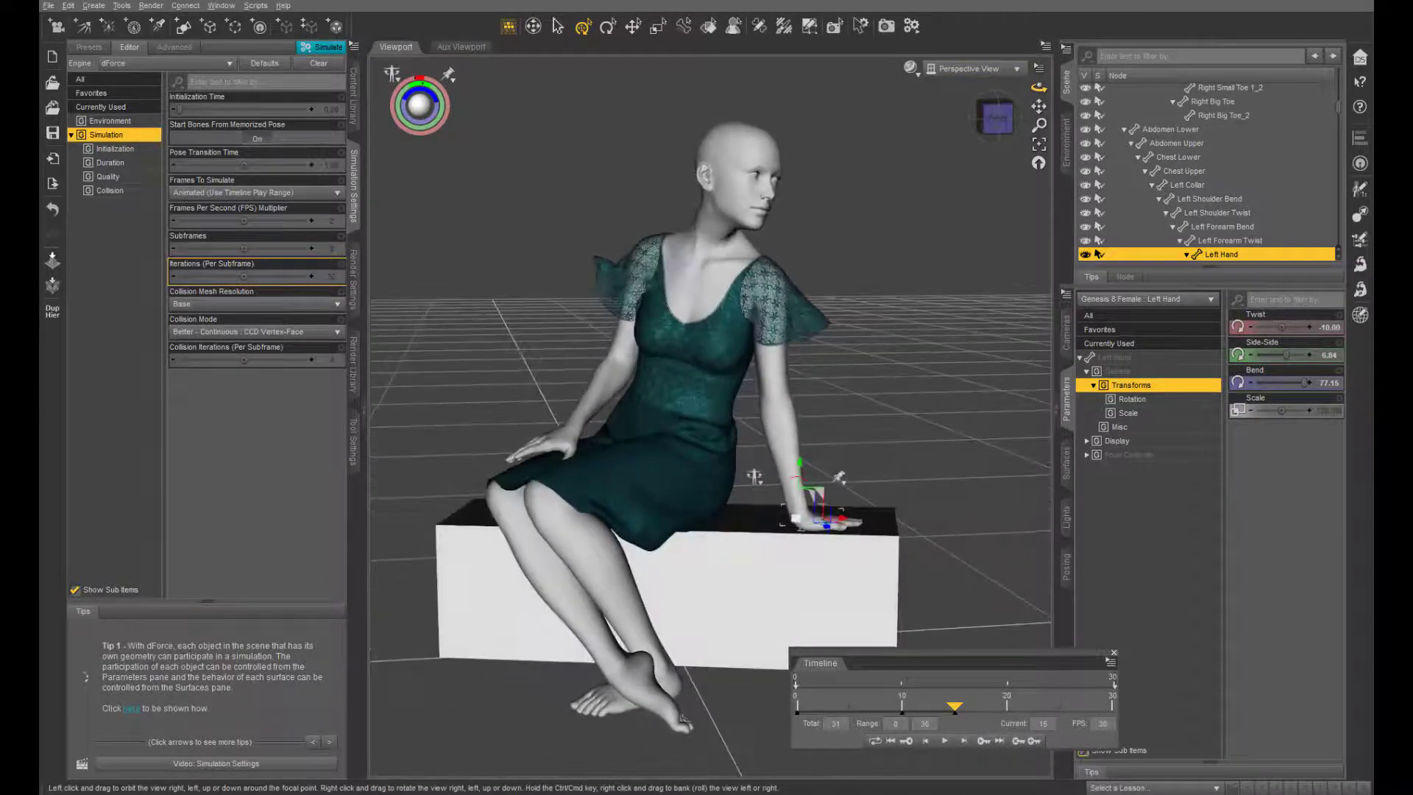
{"action": "left_click", "coordinate": [565, 440]}
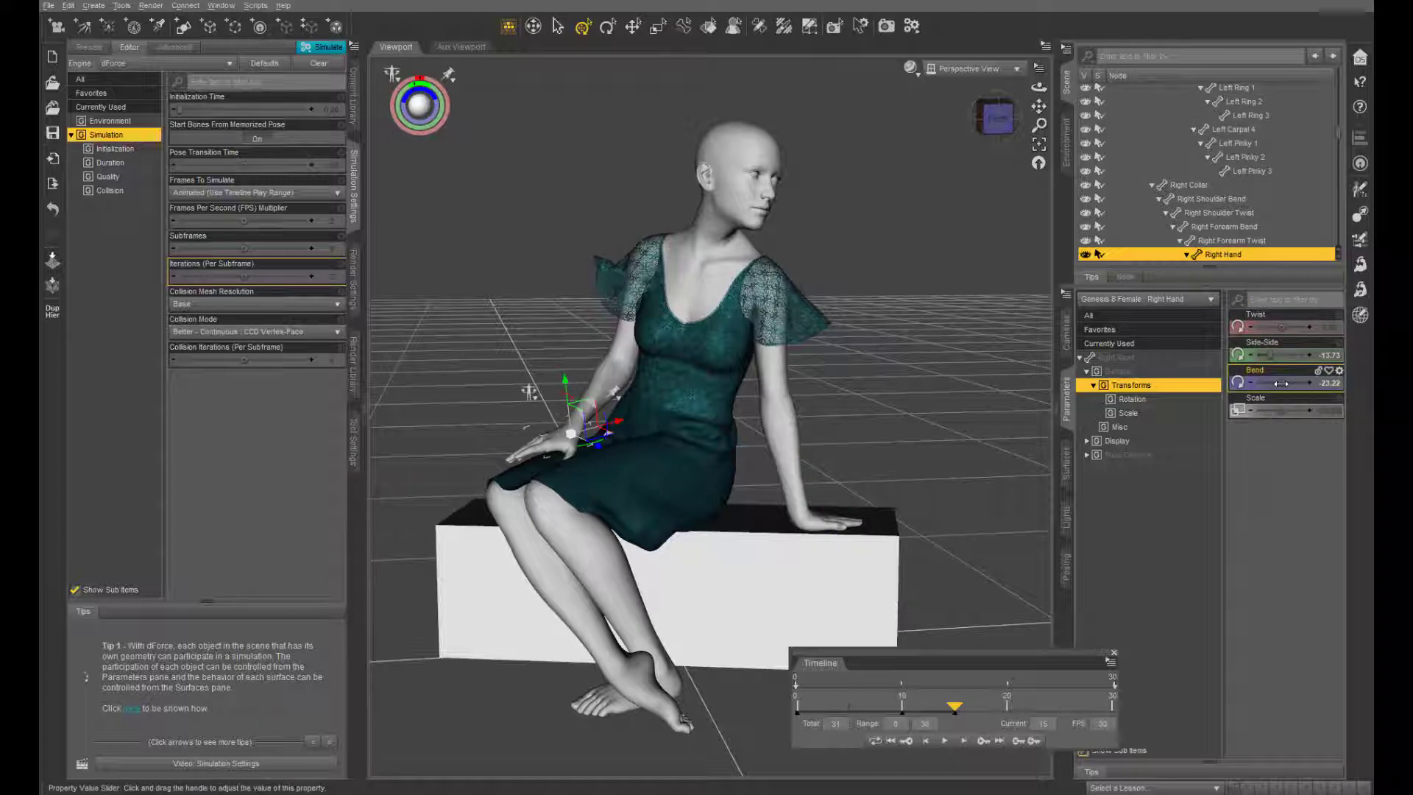
{"action": "left_click_drag", "start_coordinate": [1282, 383], "coordinate": [1289, 383]}
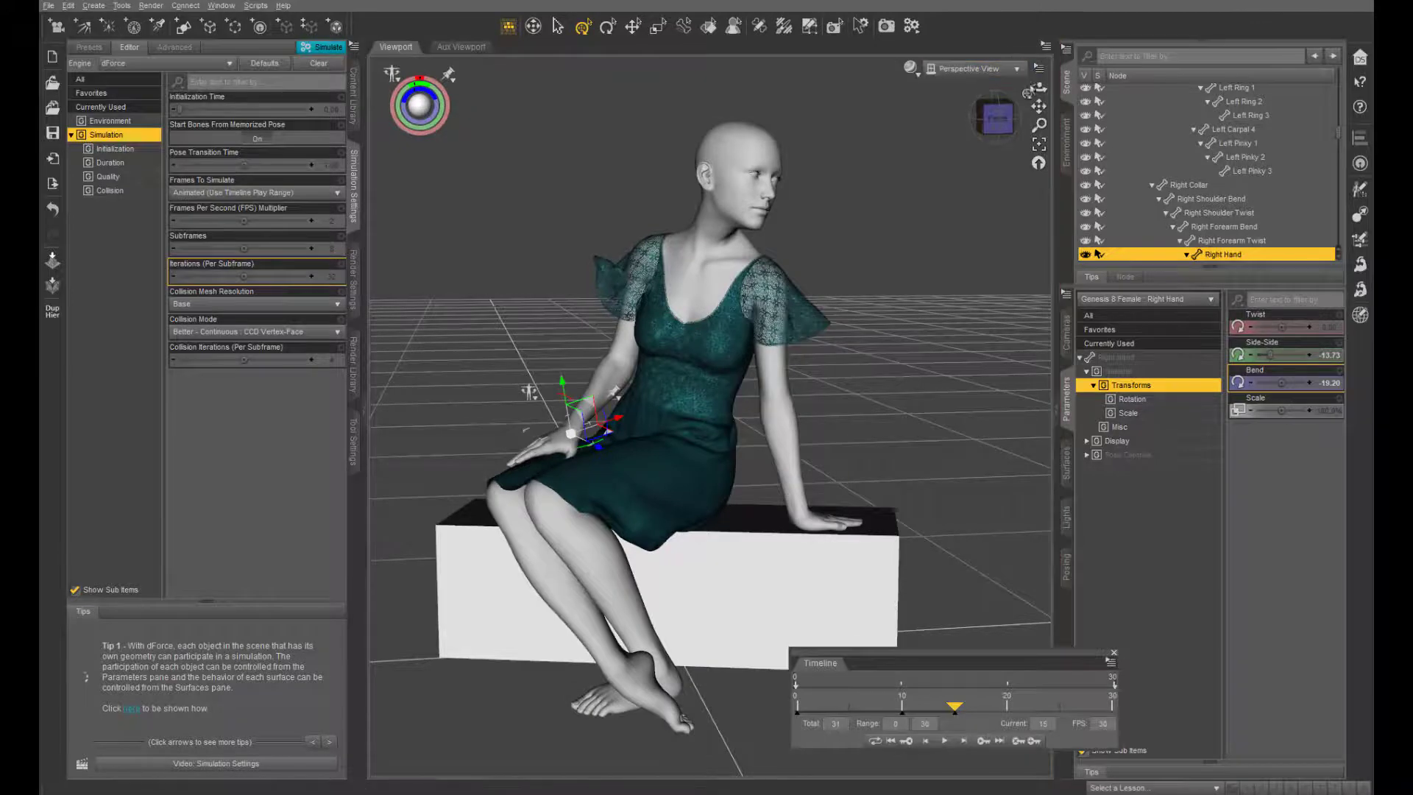
{"action": "left_click_drag", "start_coordinate": [1028, 92], "coordinate": [983, 105]}
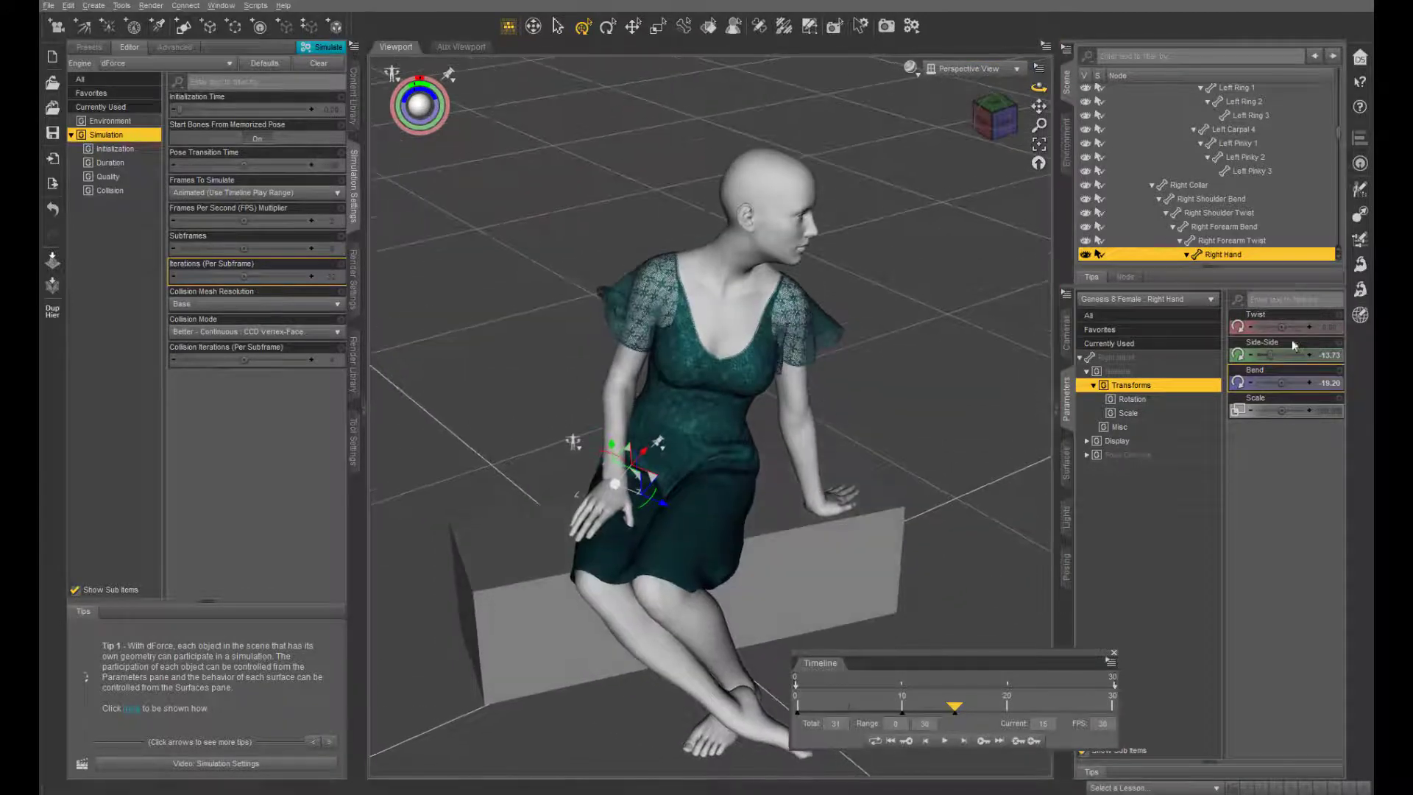
{"action": "left_click_drag", "start_coordinate": [1268, 355], "coordinate": [1271, 355]}
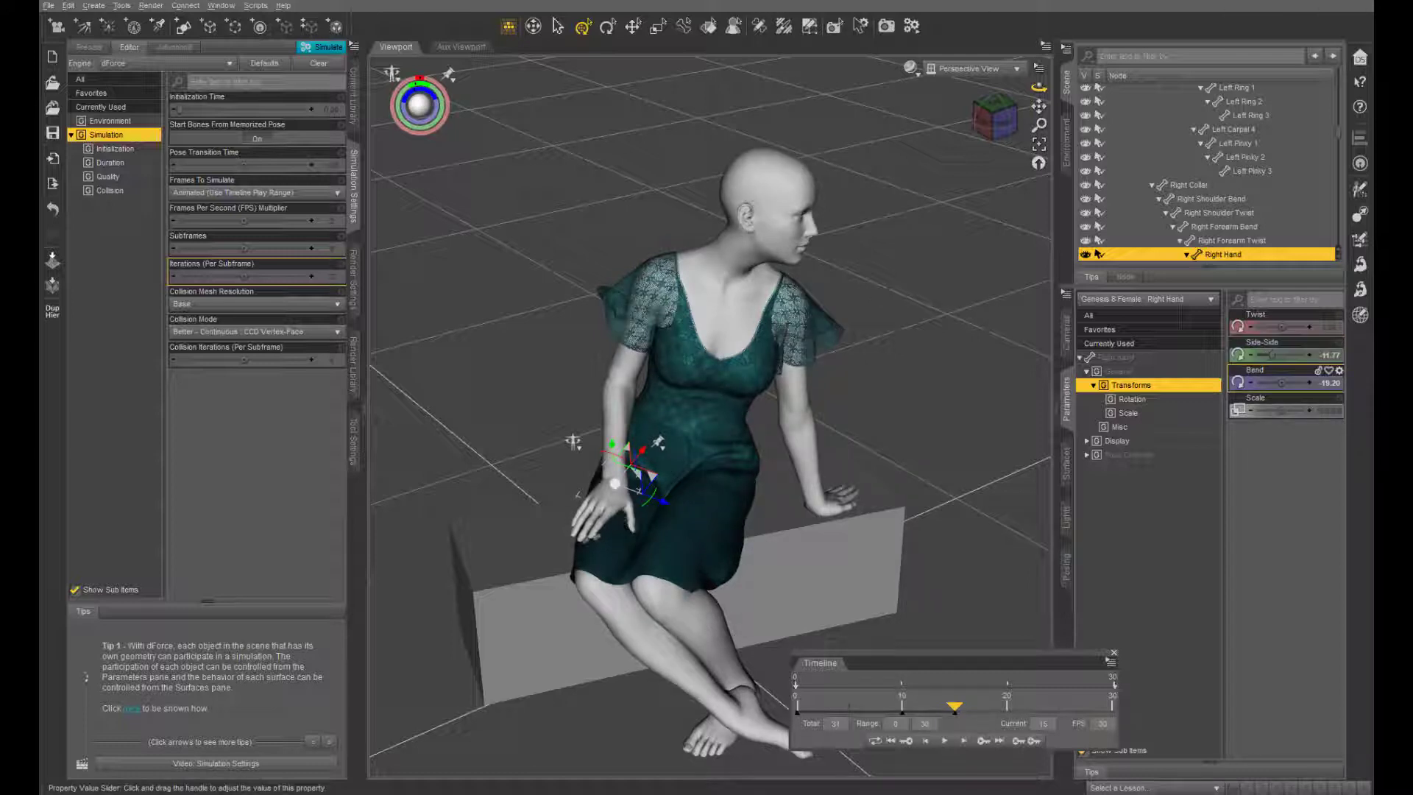
{"action": "left_click_drag", "start_coordinate": [1282, 383], "coordinate": [1282, 383]}
- Select Right Thumb 1 at frame 15 and raise its Bend to about 8
{"action": "scroll", "coordinate": [743, 481], "scroll_direction": "up", "scroll_amount": 2}
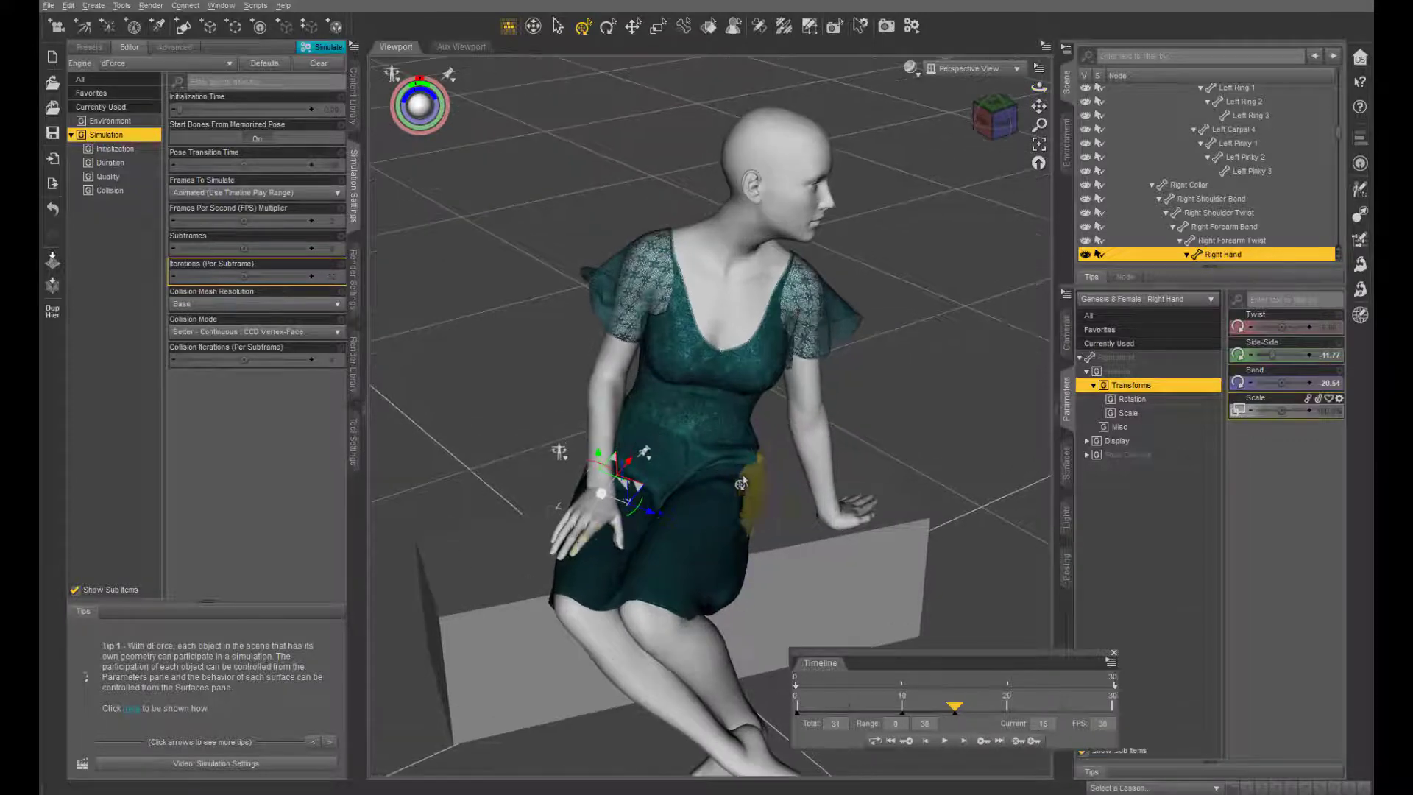
{"action": "scroll", "coordinate": [742, 483], "scroll_direction": "up", "scroll_amount": 2}
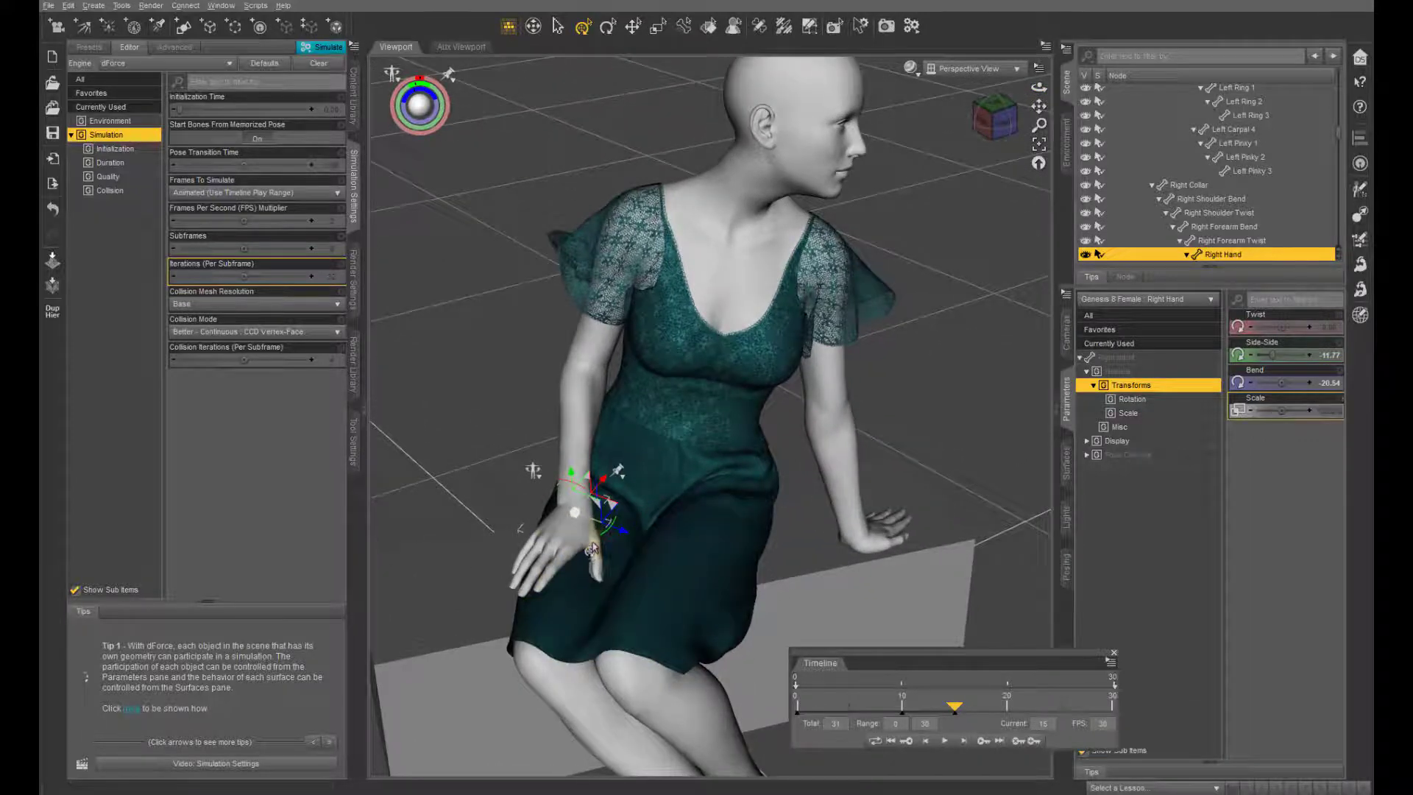
{"action": "left_click", "coordinate": [592, 548]}
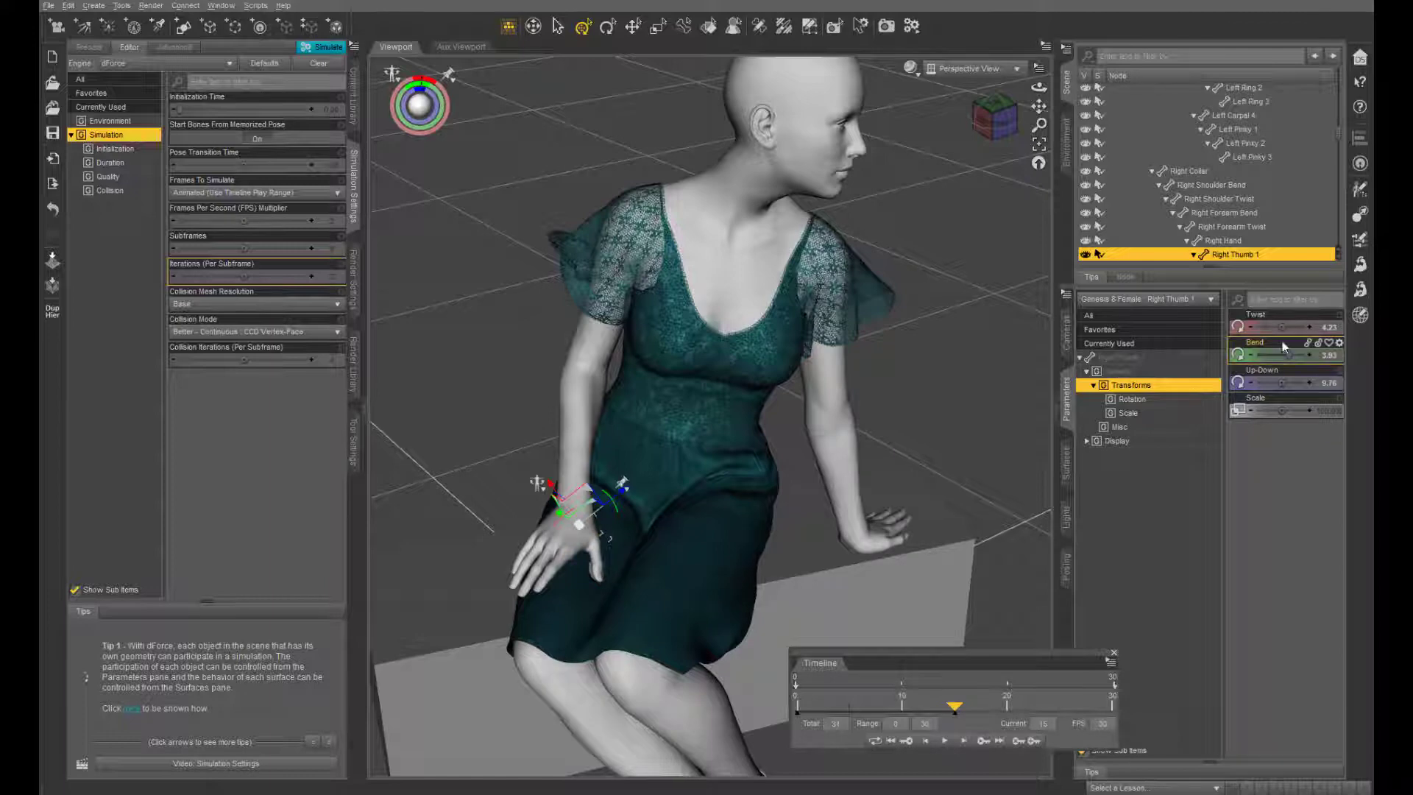
{"action": "left_click_drag", "start_coordinate": [1288, 354], "coordinate": [1292, 354]}
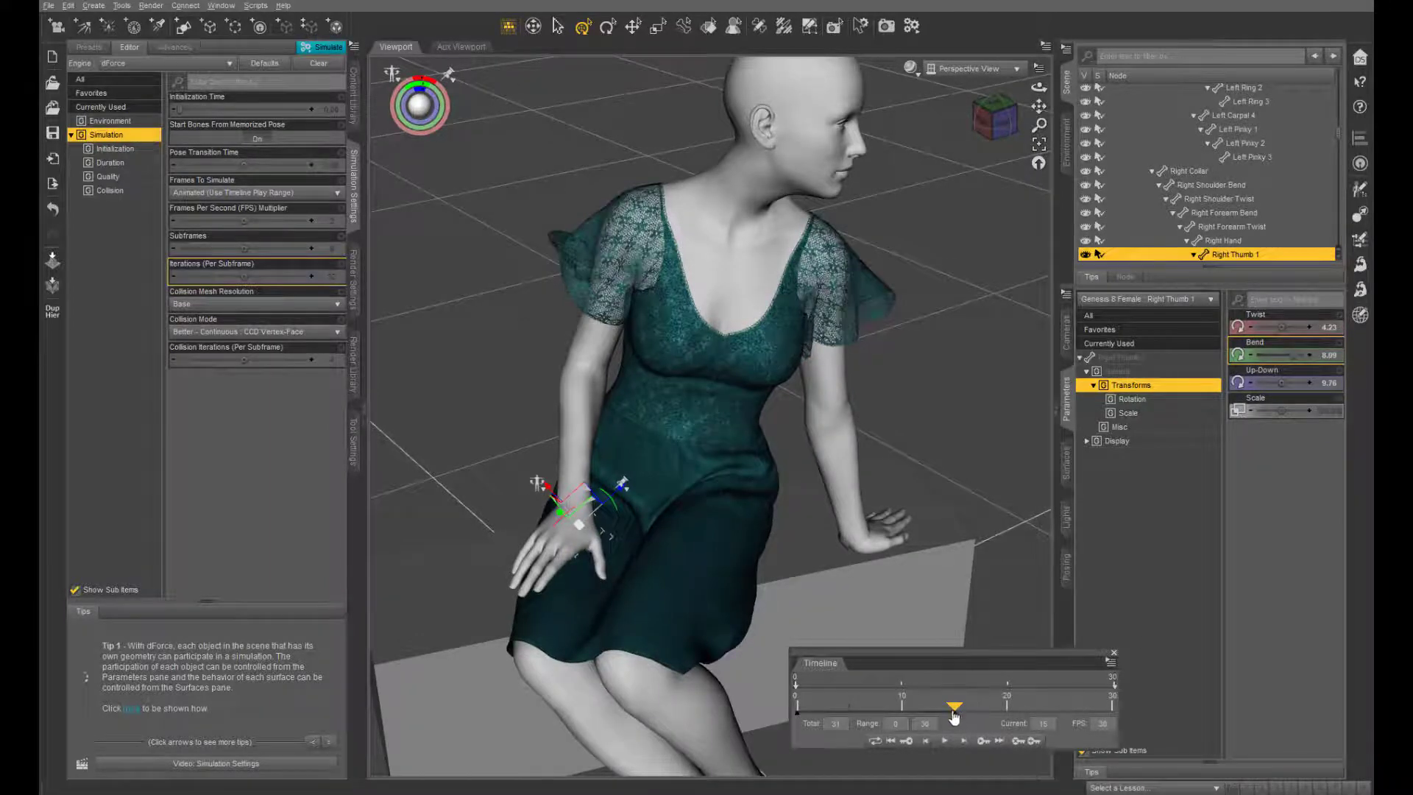
- Compare the seated pose and dress at frames 15 and 30 from the front, ending at frame 15
{"action": "scroll", "coordinate": [787, 424], "scroll_direction": "down", "scroll_amount": 4}
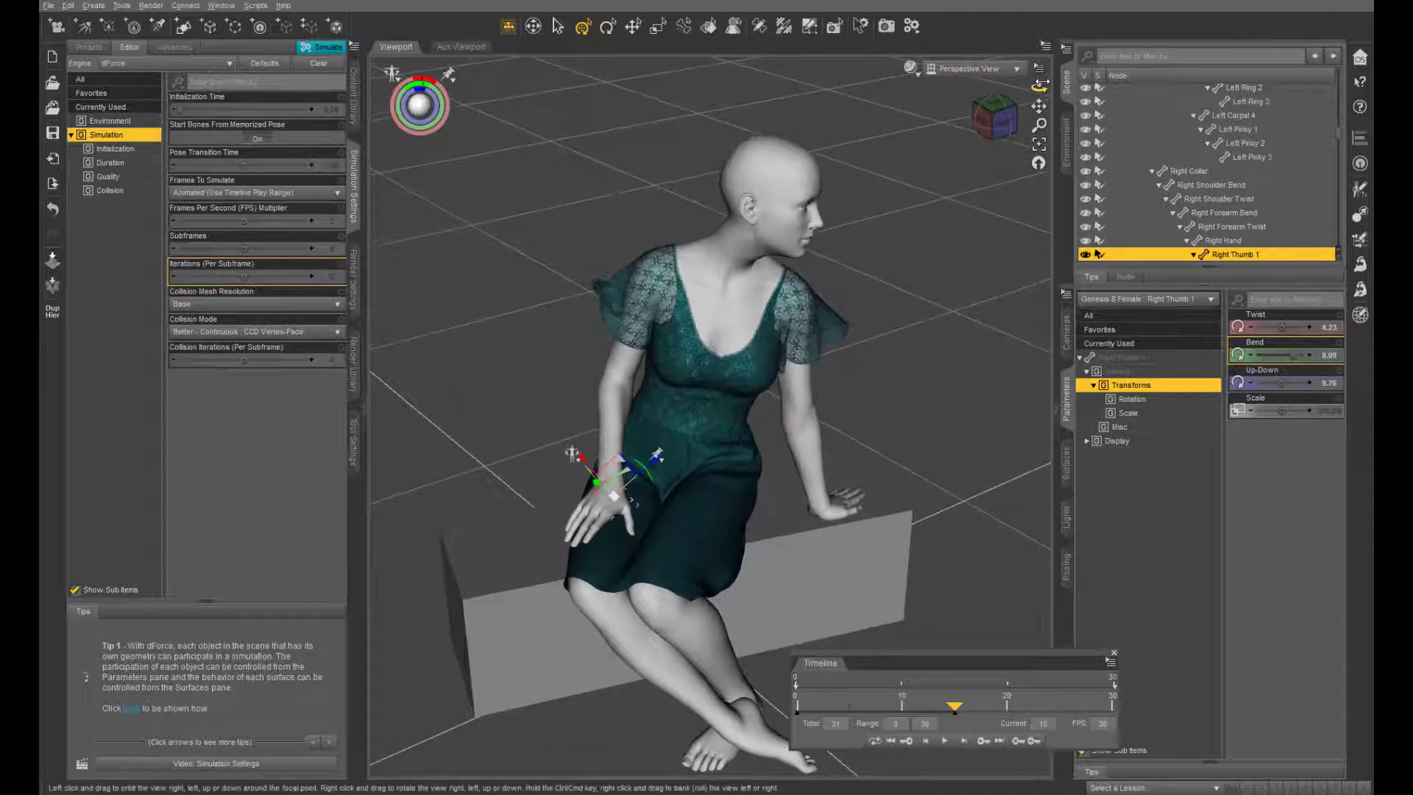
{"action": "mouse_move", "coordinate": [1039, 87]}
{"action": "left_mouse_down"}
{"action": "mouse_move", "coordinate": [1011, 59]}
{"action": "mouse_move", "coordinate": [1064, 91]}
{"action": "mouse_move", "coordinate": [1111, 88]}
{"action": "mouse_move", "coordinate": [1133, 69]}
{"action": "mouse_move", "coordinate": [1054, 87]}
{"action": "left_mouse_up"}
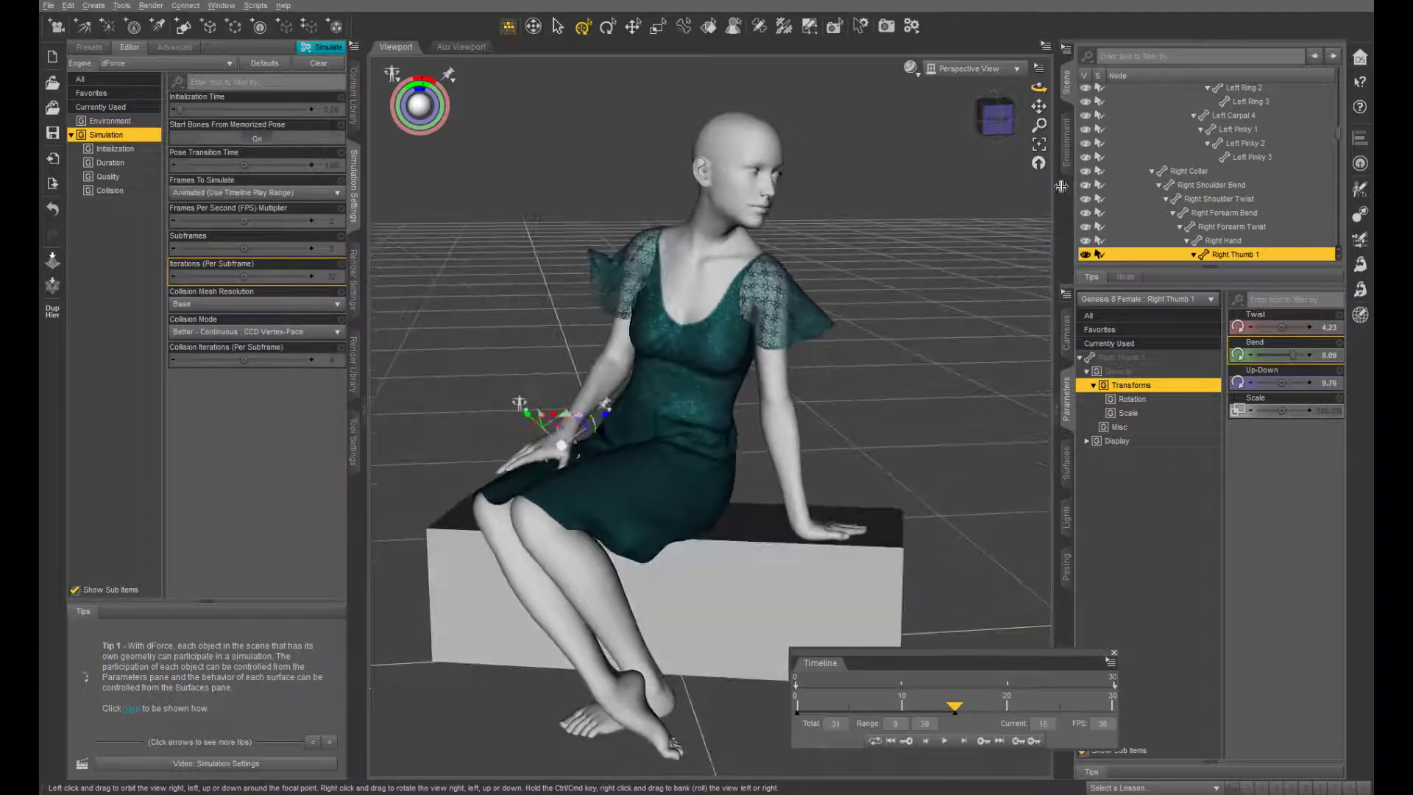
{"action": "left_click_drag", "start_coordinate": [955, 712], "coordinate": [1112, 731]}
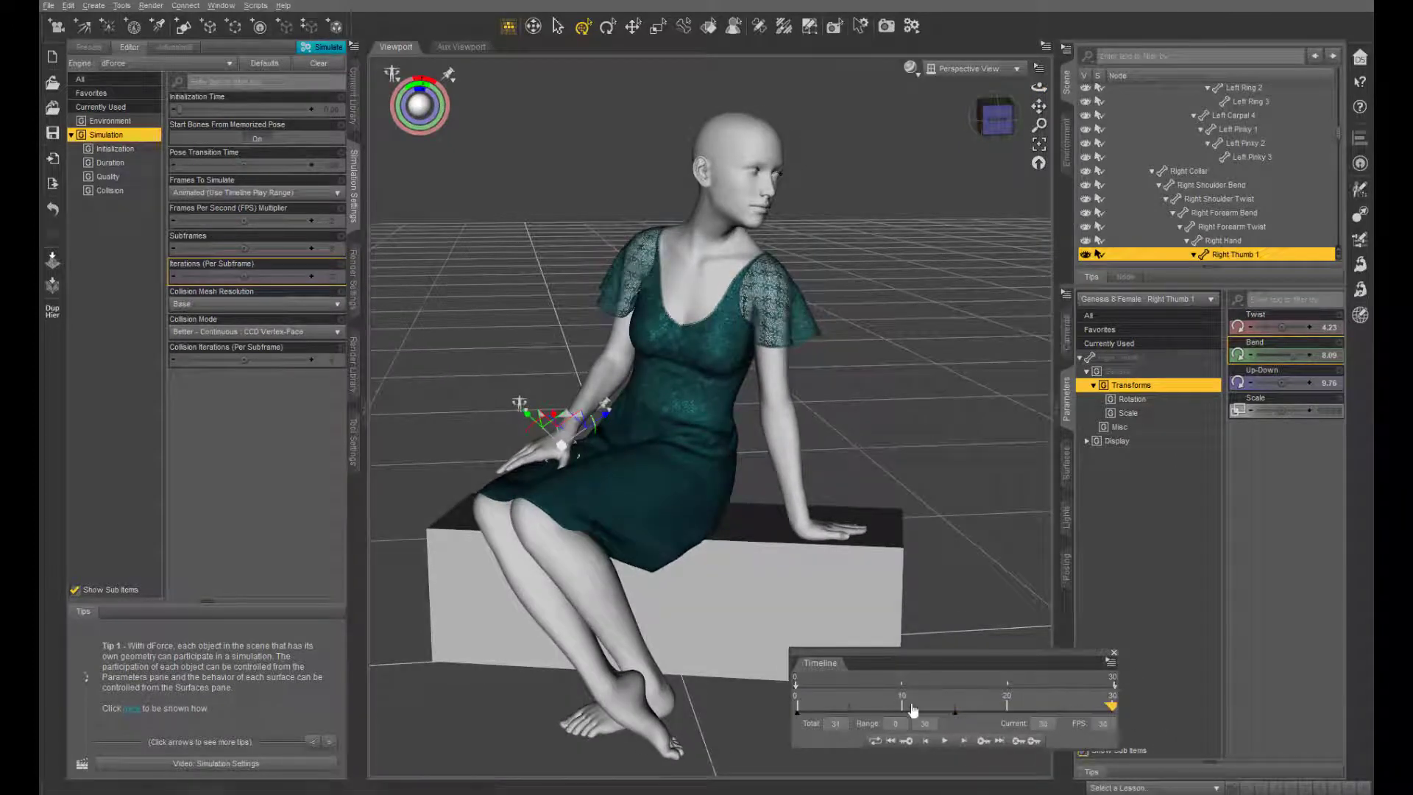
{"action": "left_click_drag", "start_coordinate": [1112, 709], "coordinate": [951, 725]}
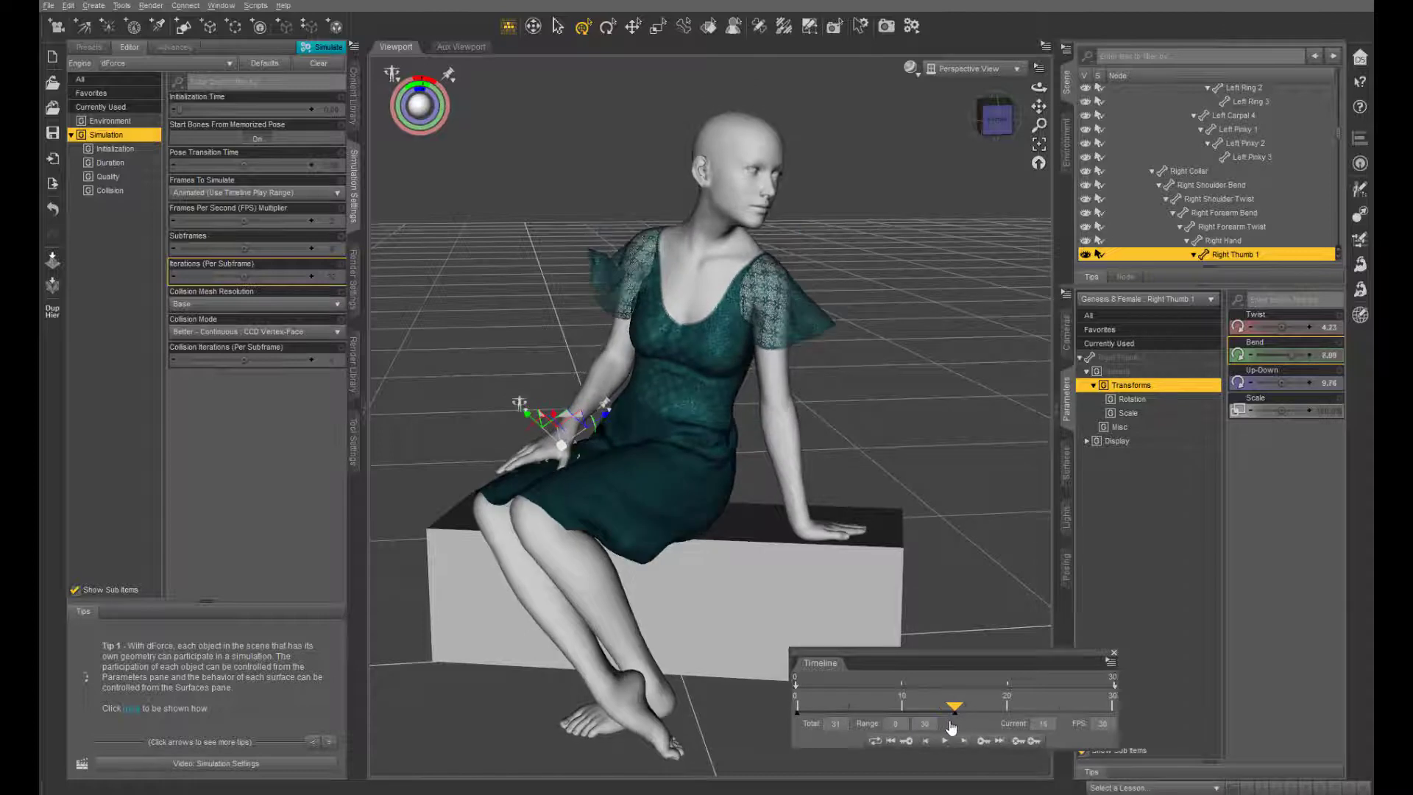
- At frame 0, move the cube bench back behind the standing figure to Z Translate -65.94, with X Translate at 0
{"action": "left_click", "coordinate": [782, 600]}
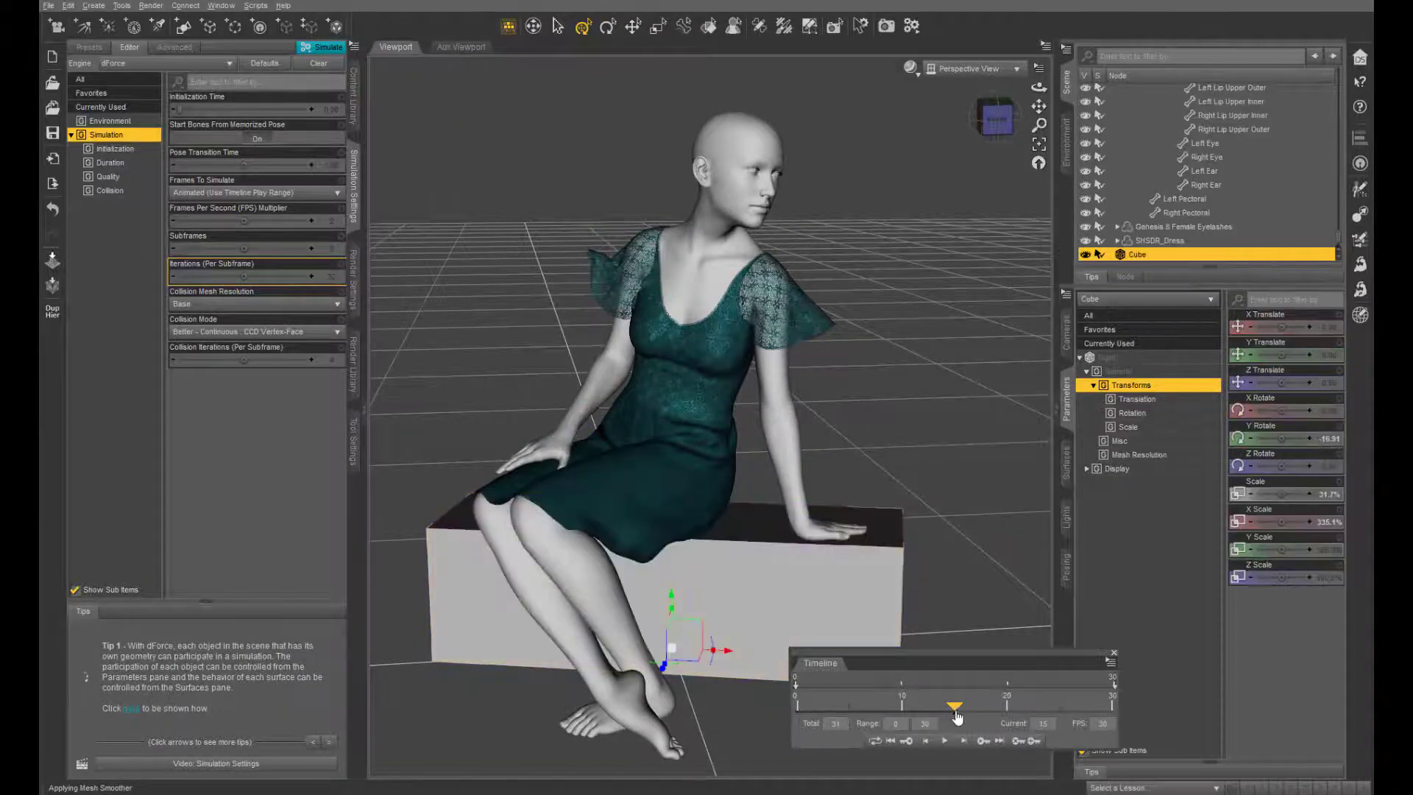
{"action": "left_click_drag", "start_coordinate": [1039, 86], "coordinate": [940, 91]}
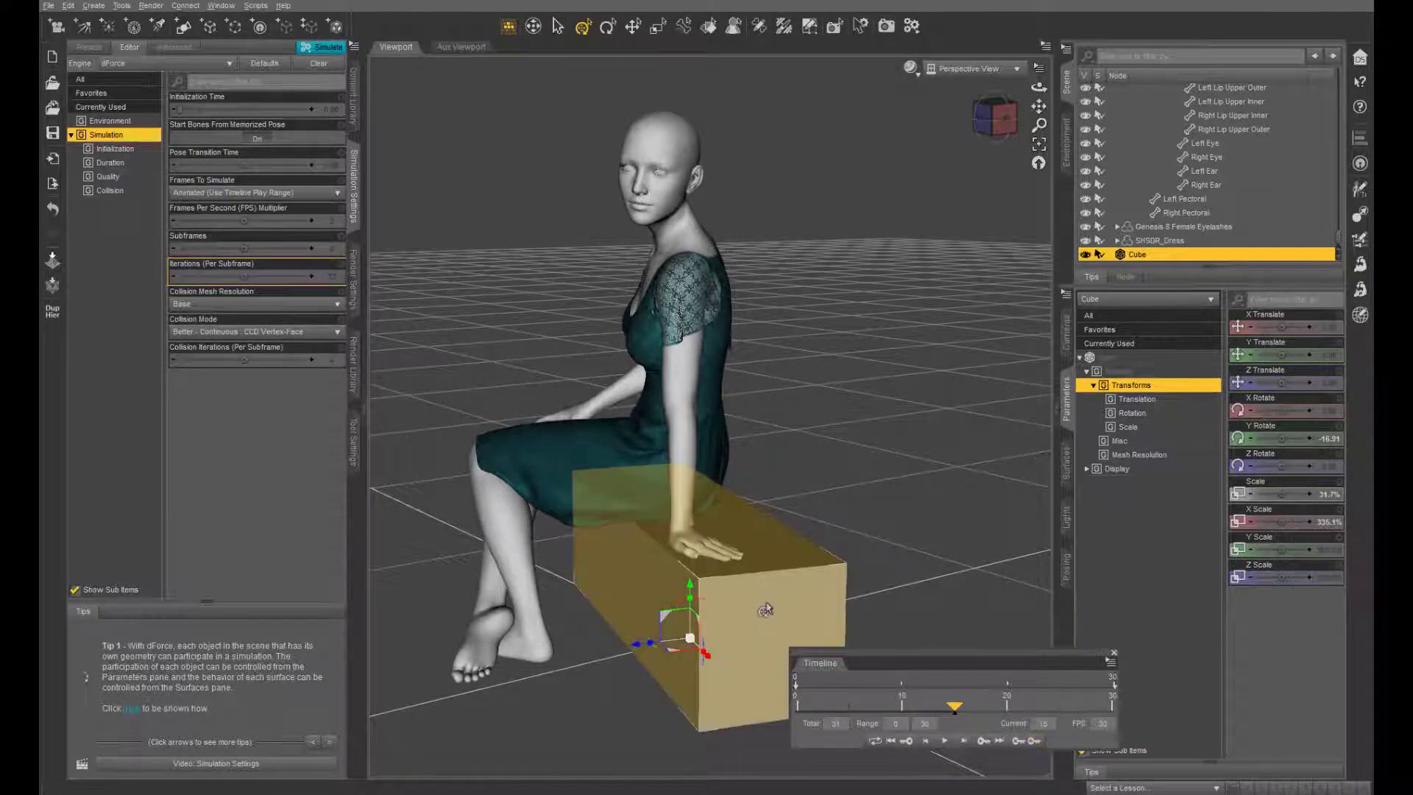
{"action": "left_click_drag", "start_coordinate": [955, 712], "coordinate": [751, 703]}
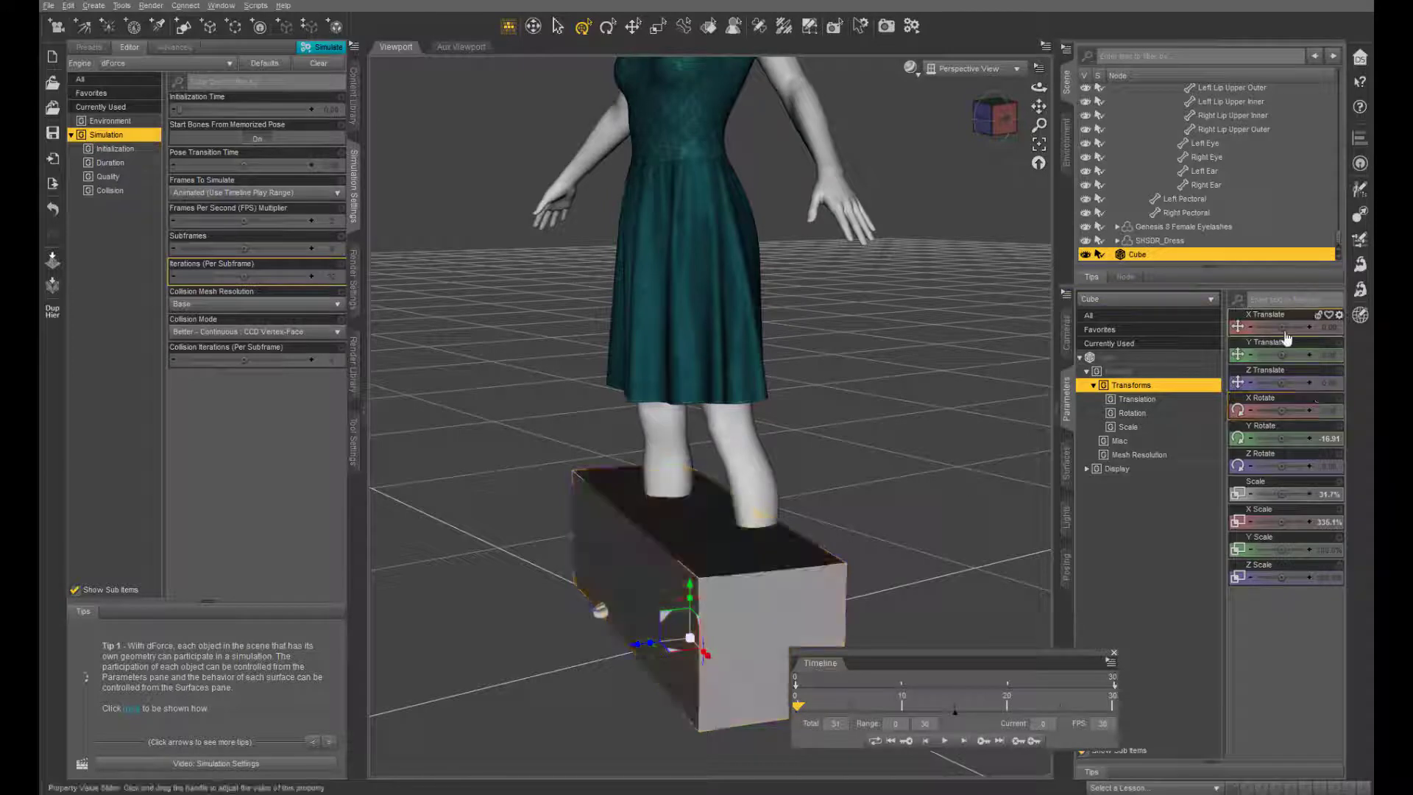
{"action": "left_click_drag", "start_coordinate": [1283, 327], "coordinate": [1280, 330]}
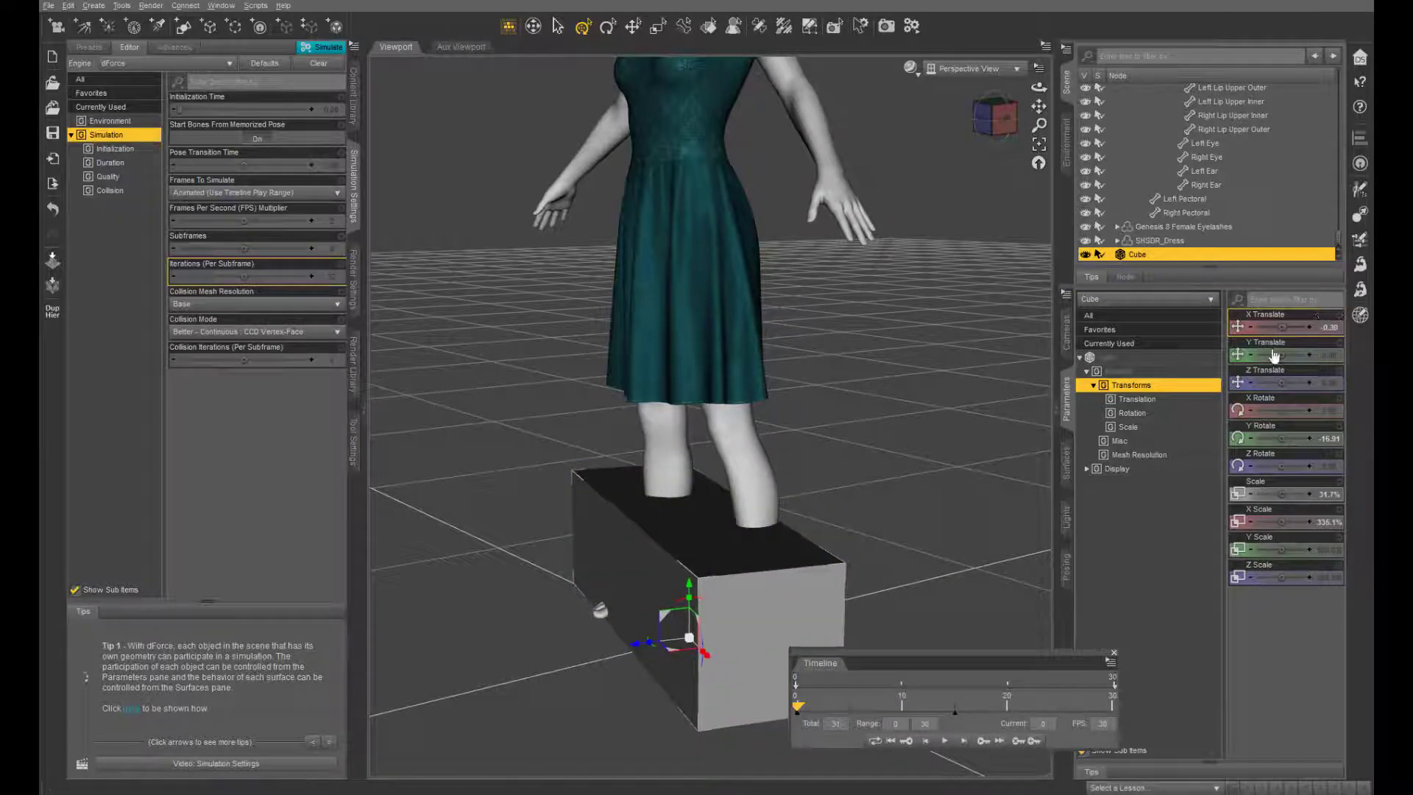
{"action": "left_click_drag", "start_coordinate": [1281, 382], "coordinate": [1247, 383]}
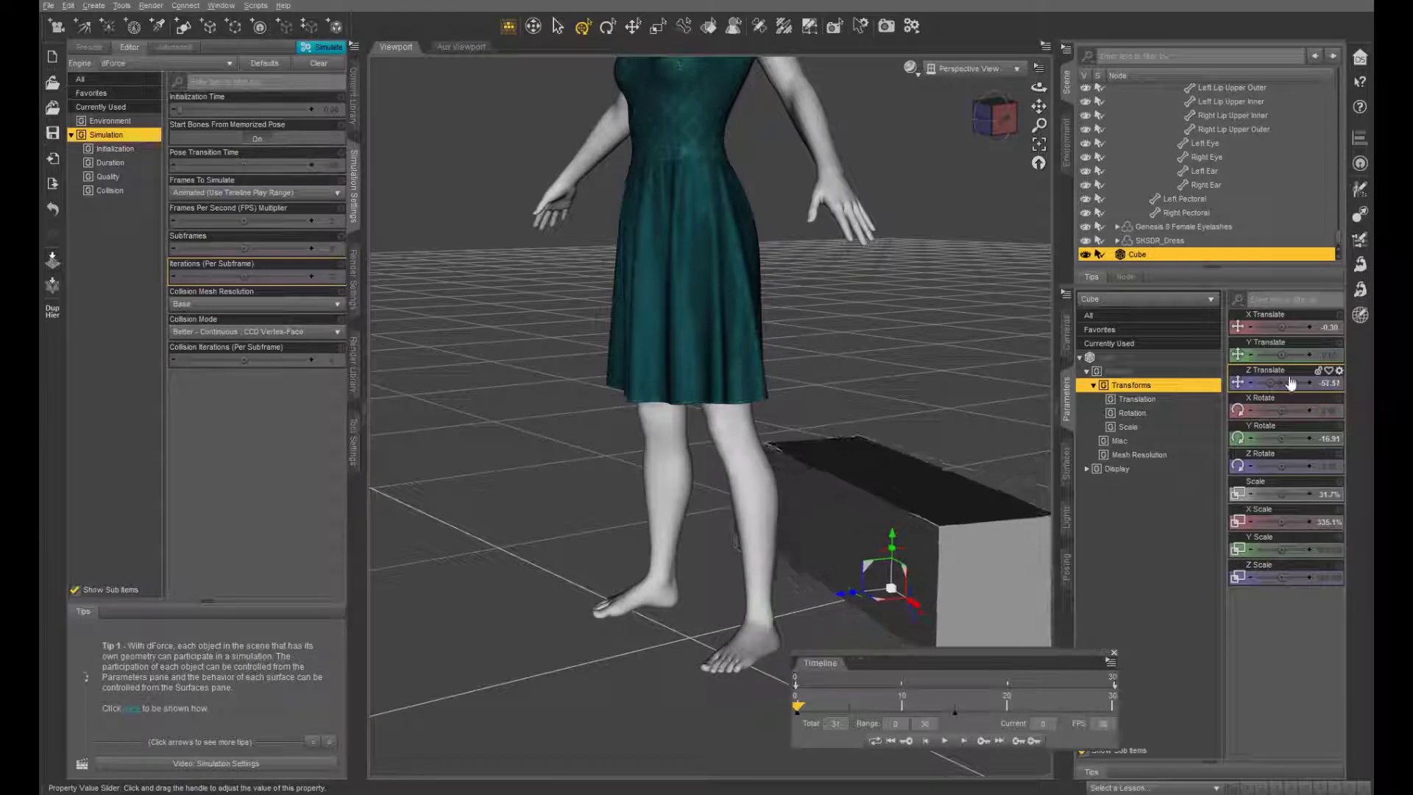
{"action": "left_click", "coordinate": [1334, 329]}
{"action": "type", "text": "0"}
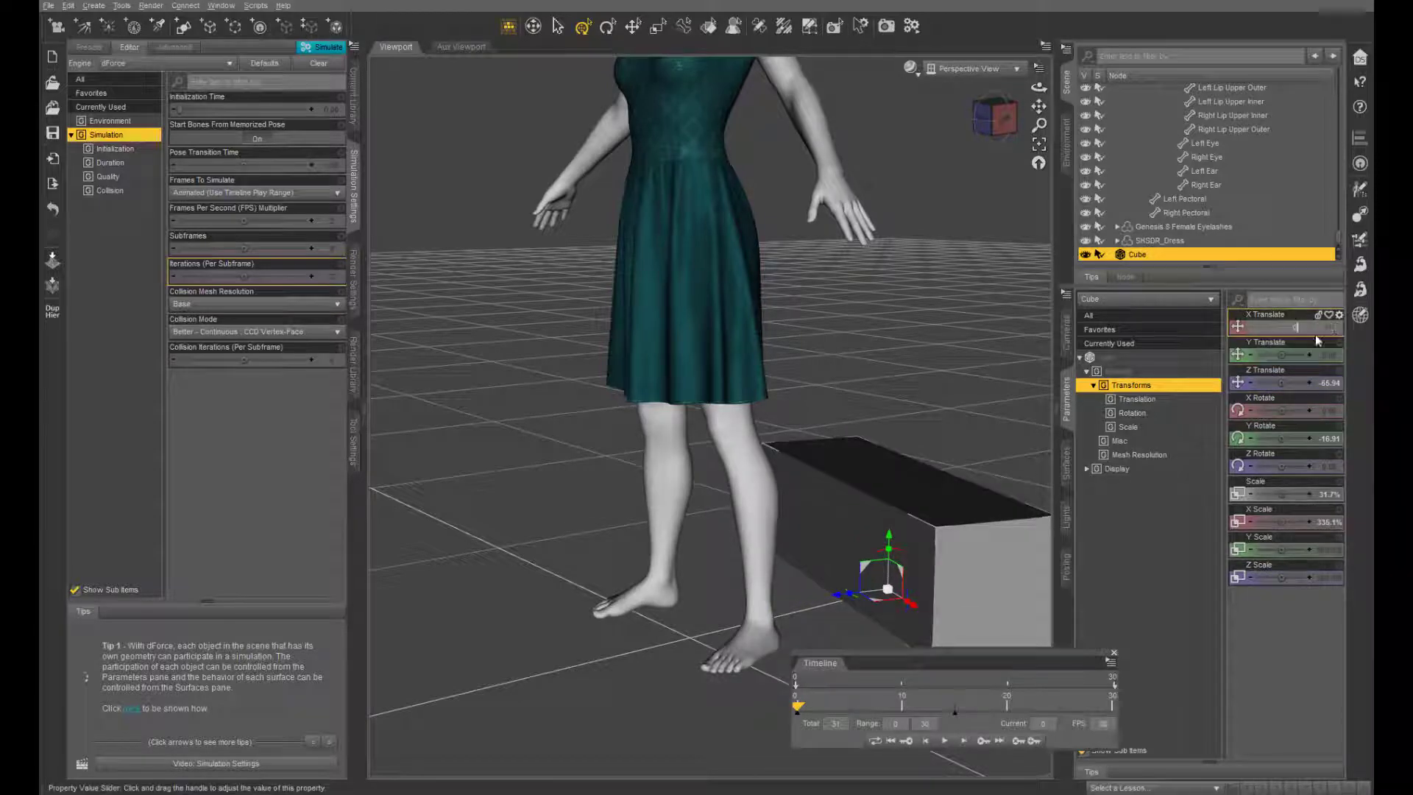
{"action": "key", "text": "Return"}
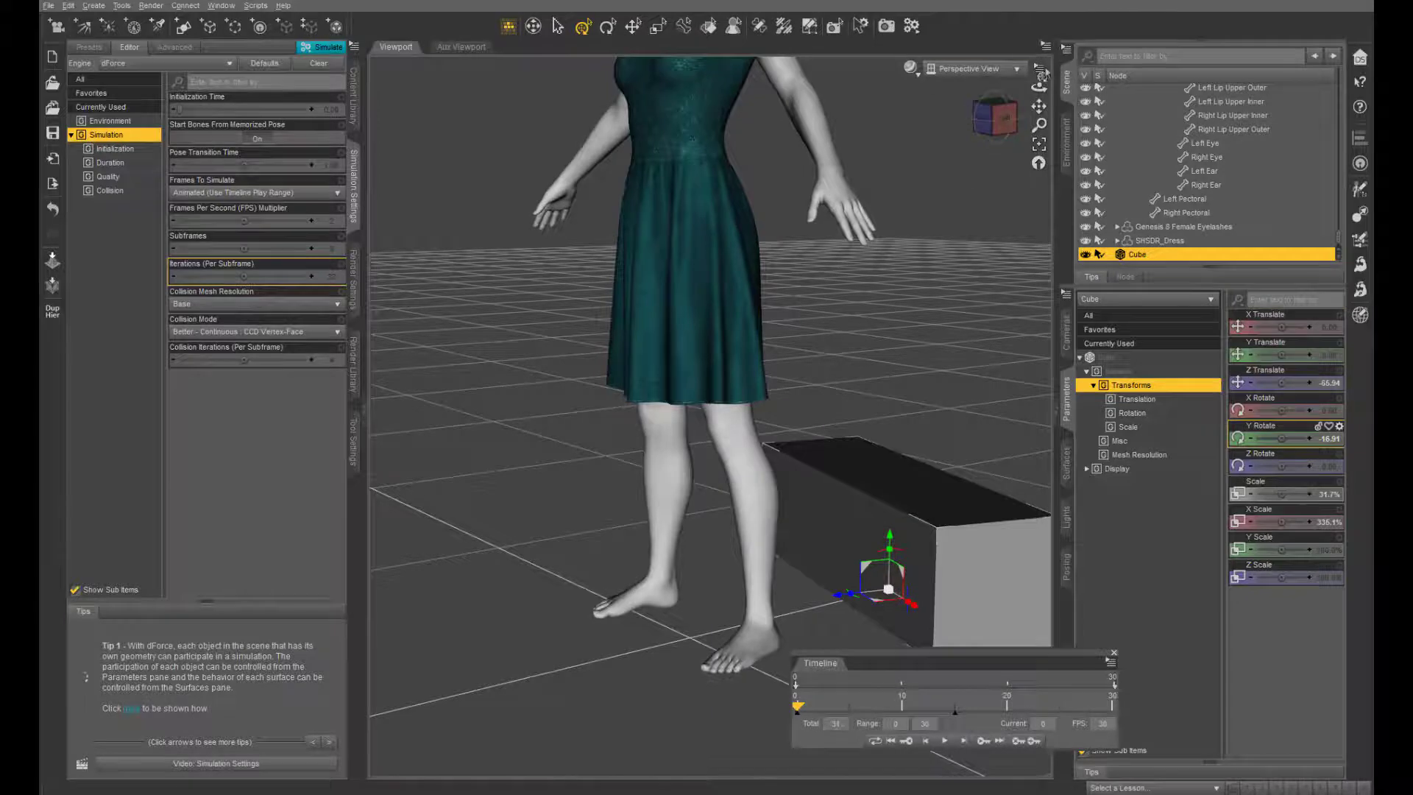
- Scrub between frames 0 and 11 from the side to check how the bench approaches the figure and dress
{"action": "left_click_drag", "start_coordinate": [1039, 87], "coordinate": [836, 66]}
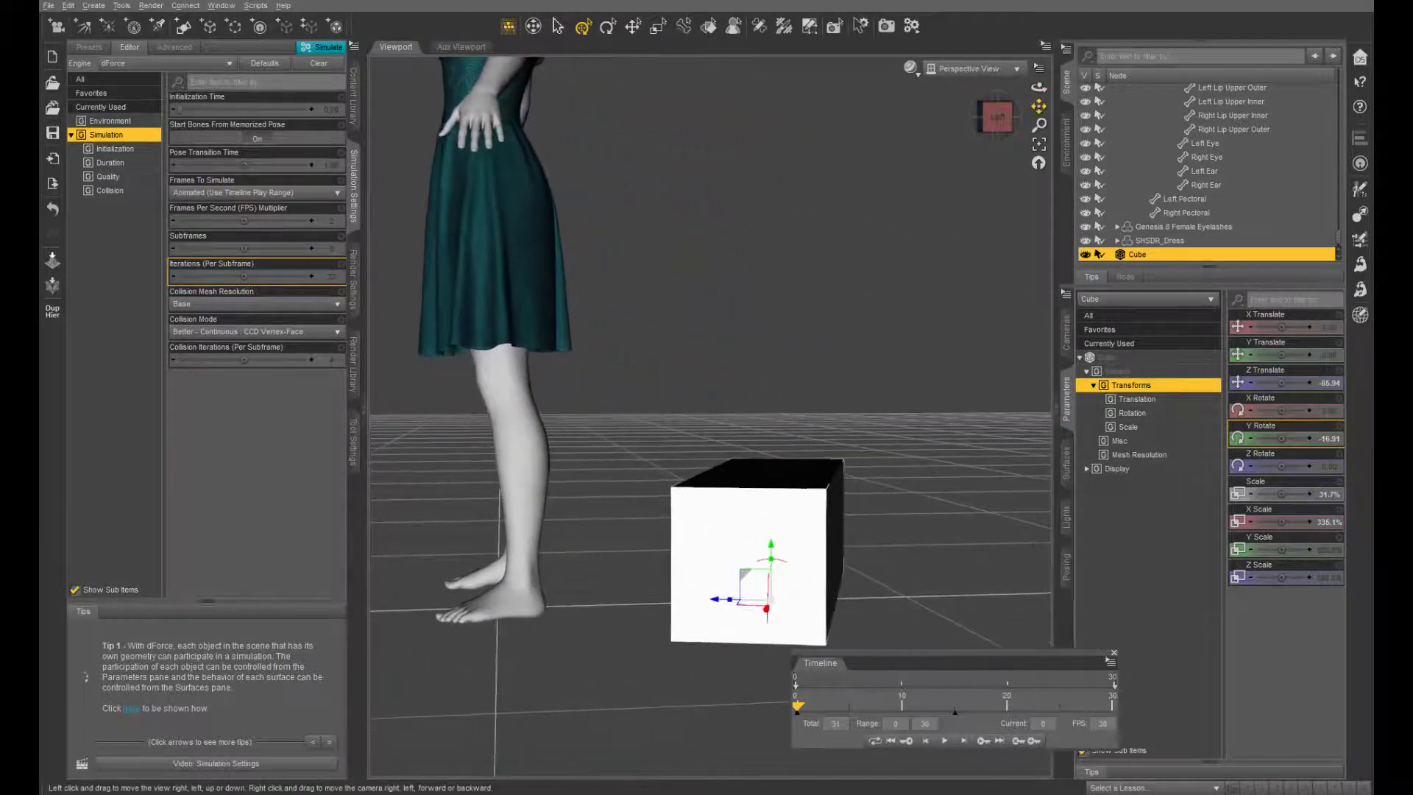
{"action": "left_click_drag", "start_coordinate": [1039, 88], "coordinate": [1046, 88]}
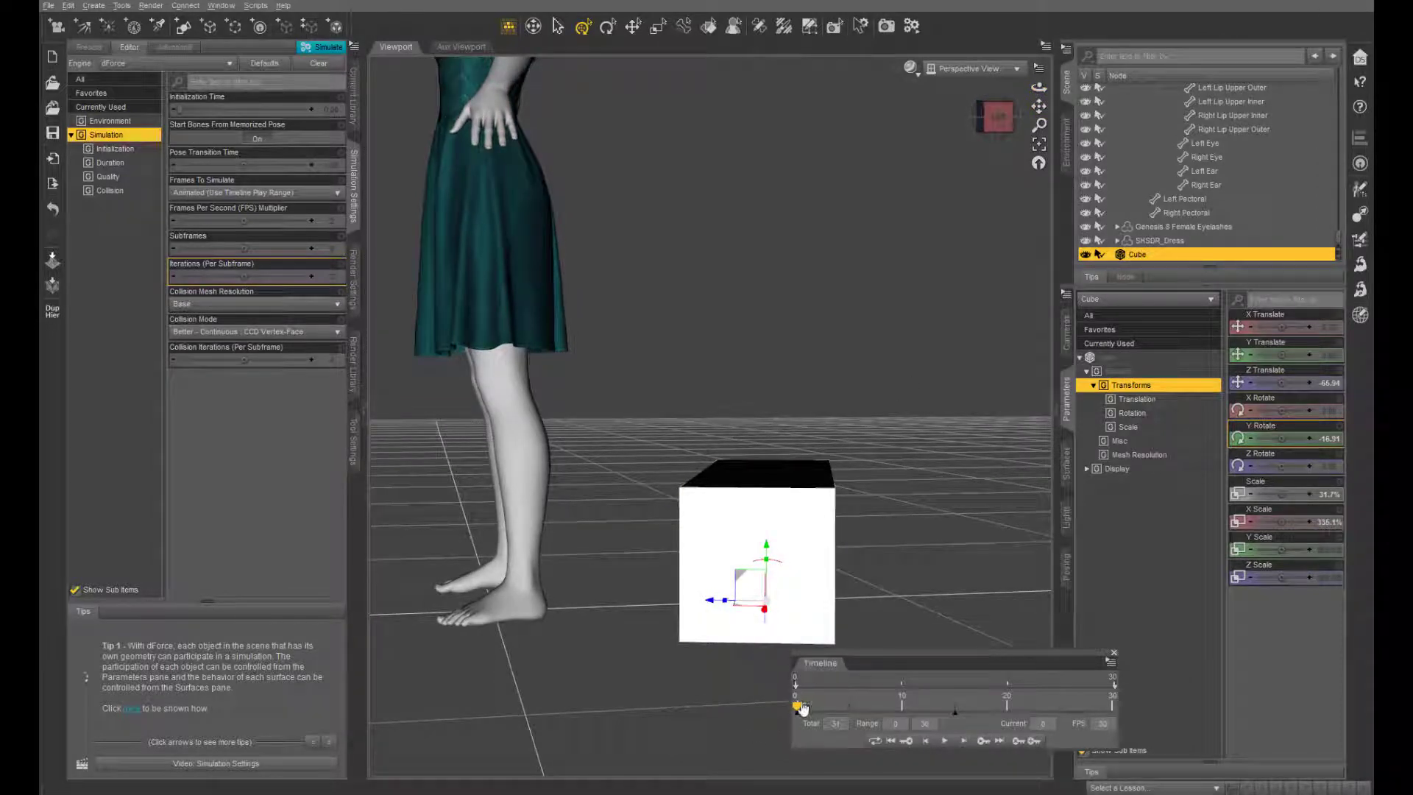
{"action": "left_click_drag", "start_coordinate": [798, 708], "coordinate": [861, 718]}
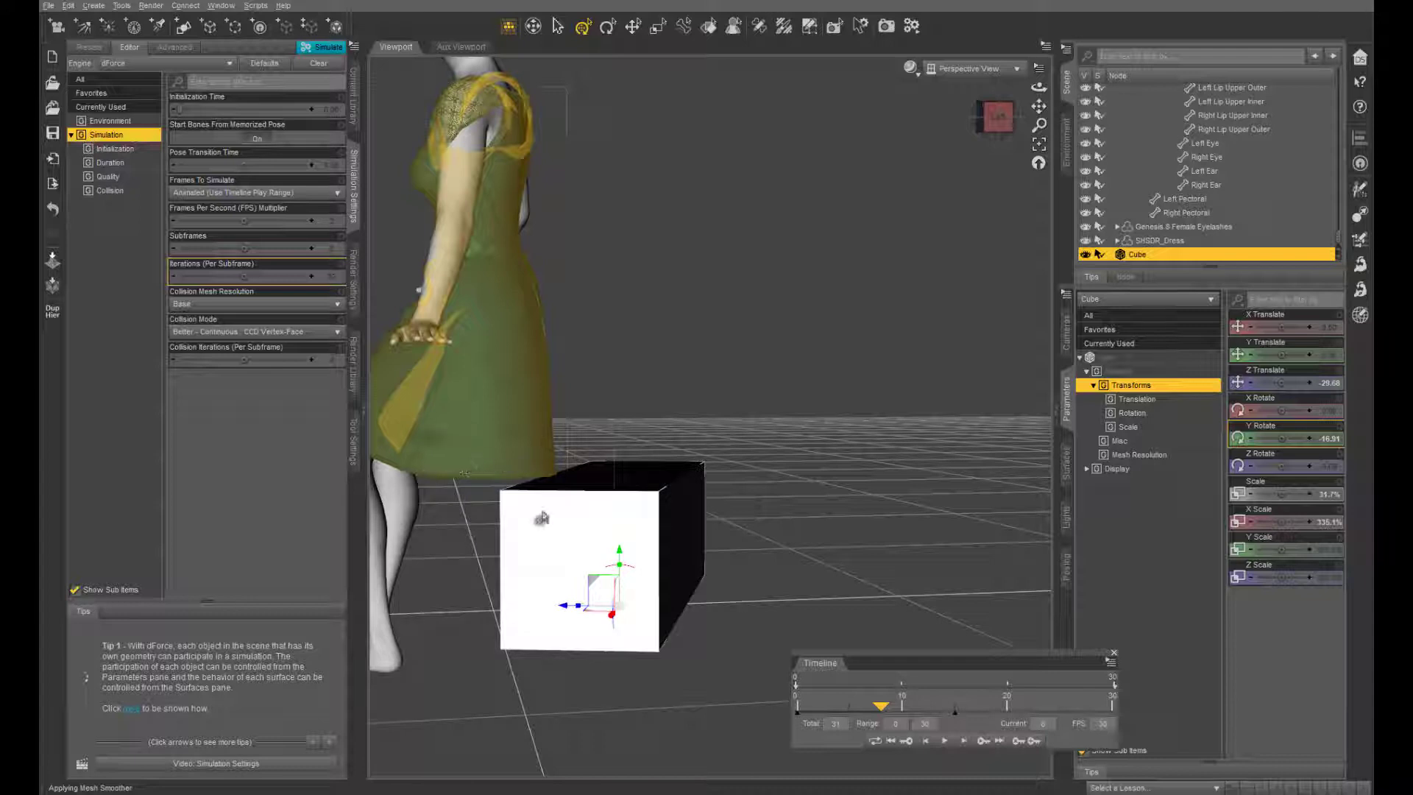
{"action": "left_click_drag", "start_coordinate": [884, 712], "coordinate": [913, 712]}
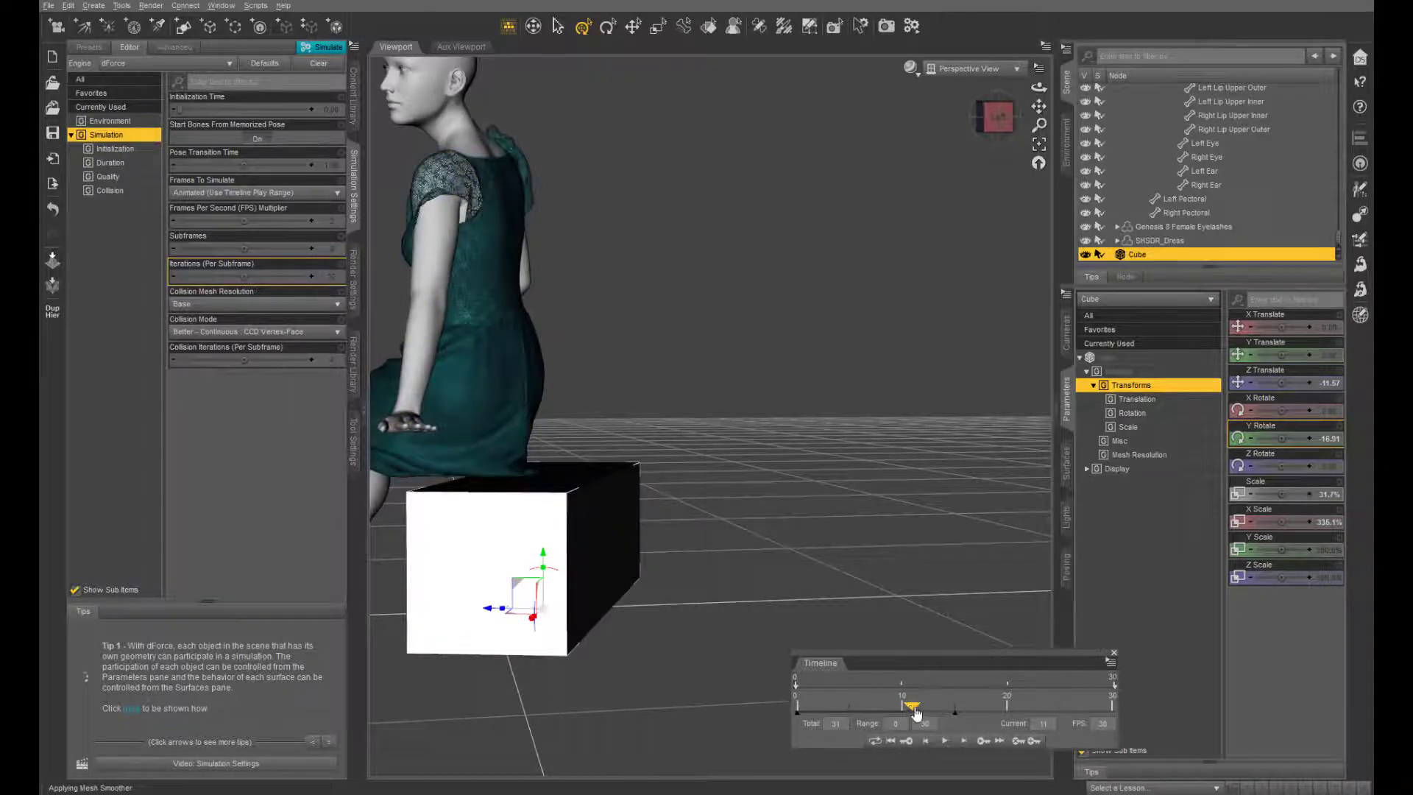
{"action": "left_click_drag", "start_coordinate": [915, 712], "coordinate": [877, 710]}
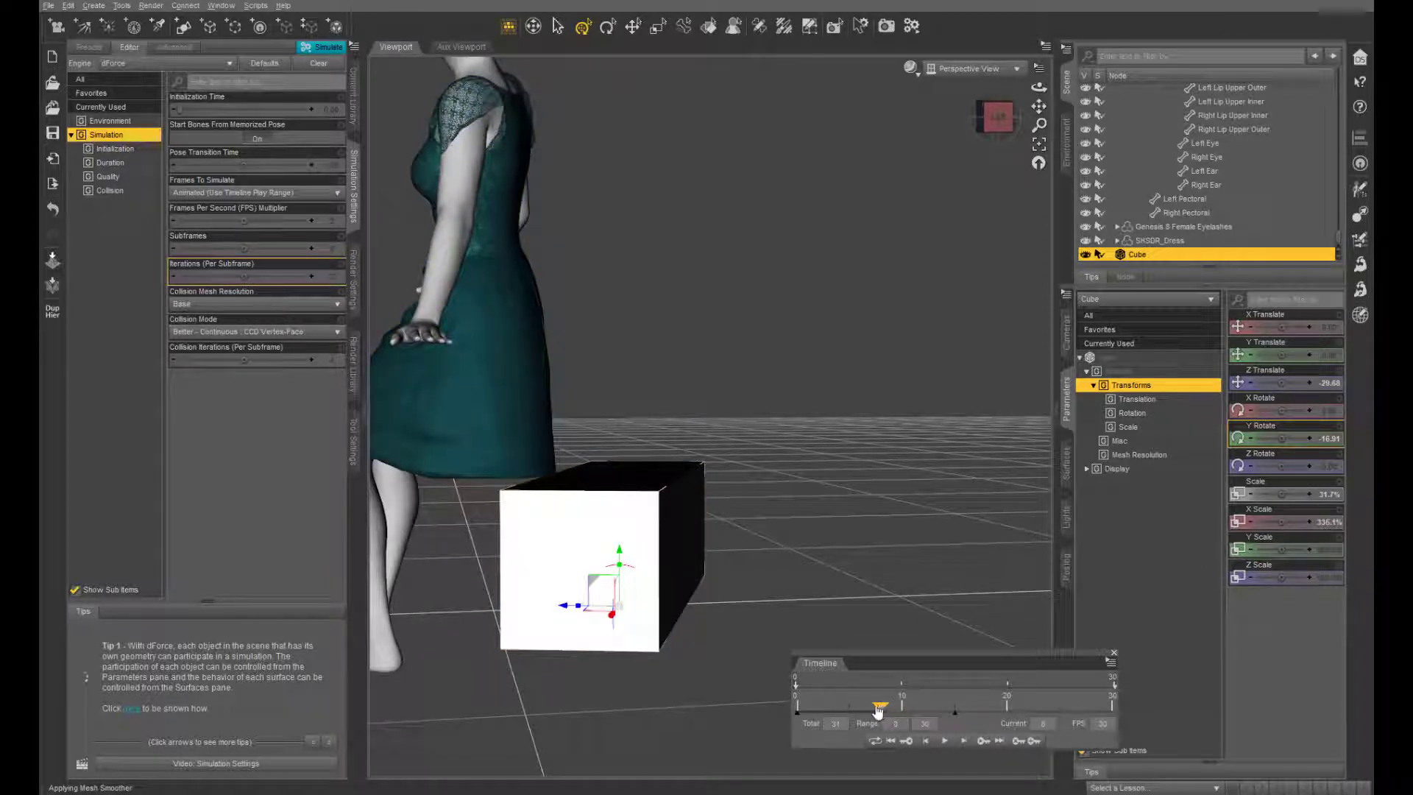
{"action": "mouse_move", "coordinate": [877, 710]}
{"action": "left_mouse_down"}
{"action": "mouse_move", "coordinate": [894, 710]}
{"action": "mouse_move", "coordinate": [856, 709]}
{"action": "left_mouse_up"}
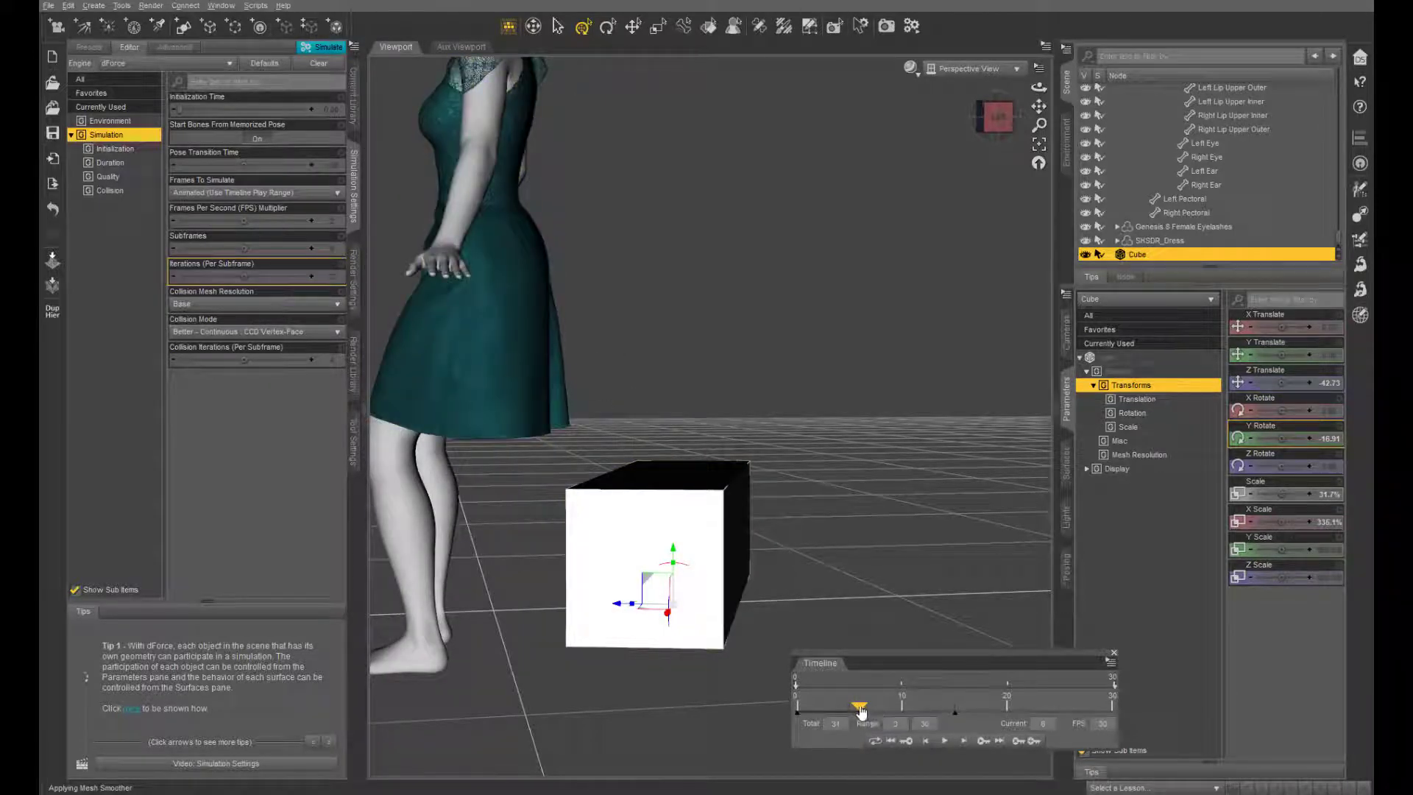
{"action": "left_click_drag", "start_coordinate": [861, 710], "coordinate": [893, 713]}
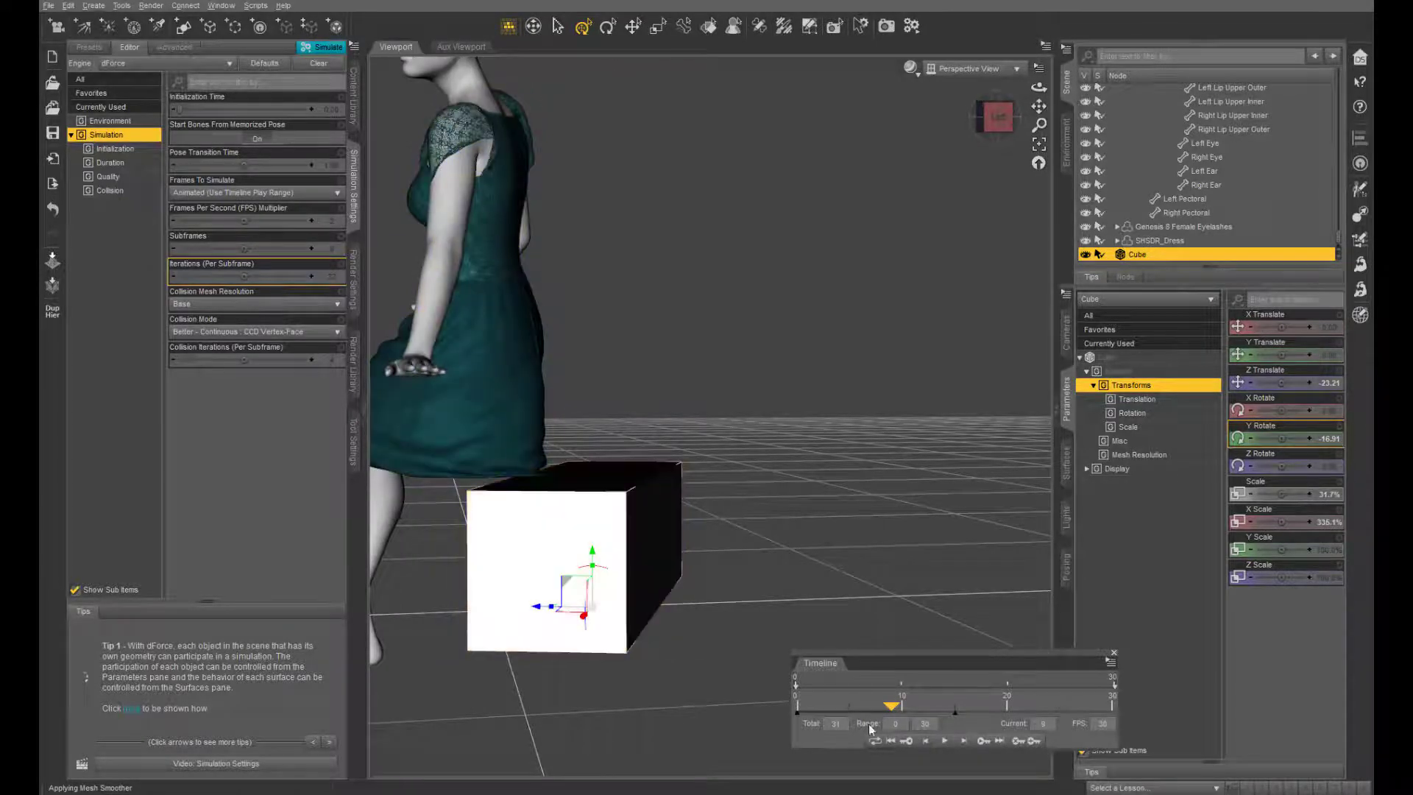
- At frame 0, move the cube bench farther behind the figure, to a Z Translate of about -102.7
{"action": "left_click_drag", "start_coordinate": [890, 710], "coordinate": [797, 708]}
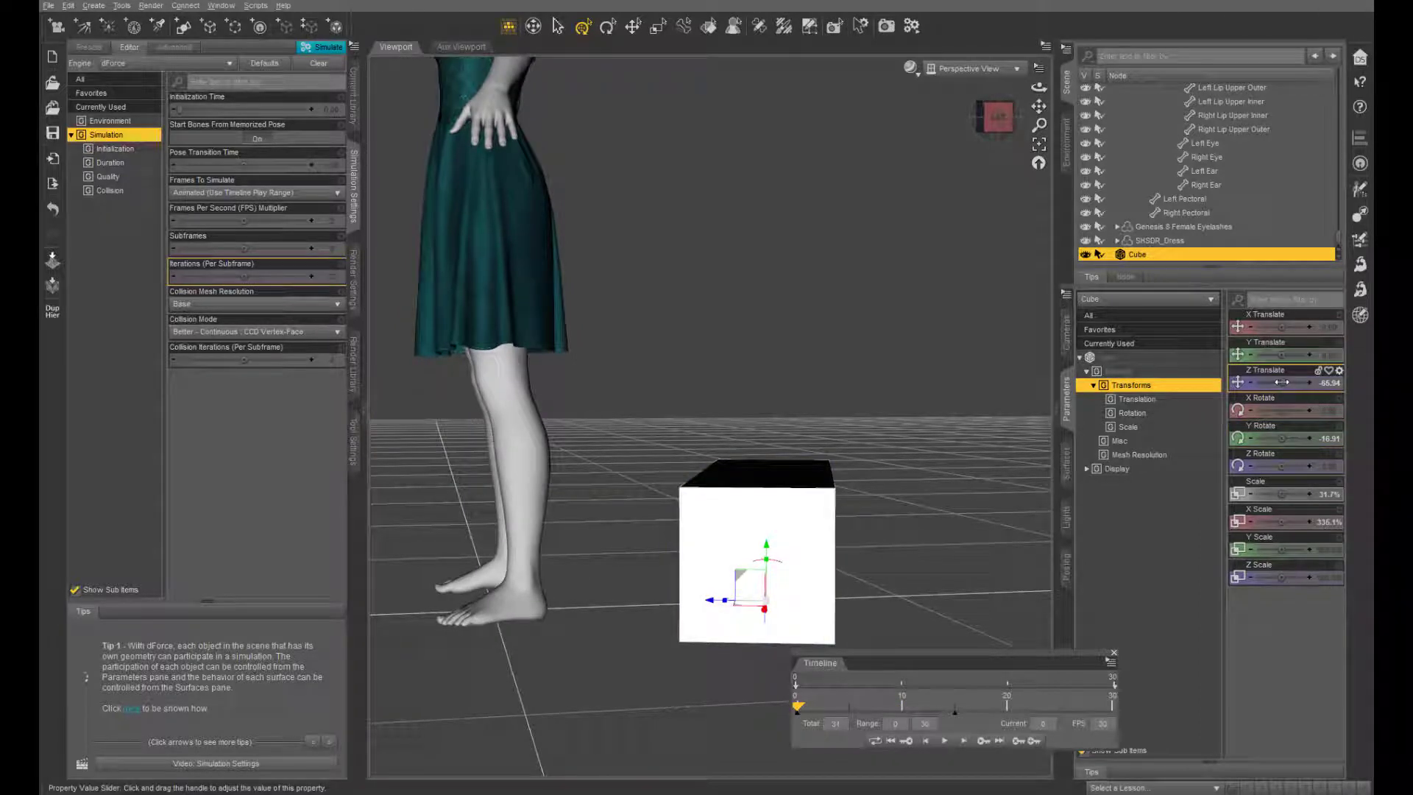
{"action": "left_click_drag", "start_coordinate": [1282, 382], "coordinate": [1244, 382]}
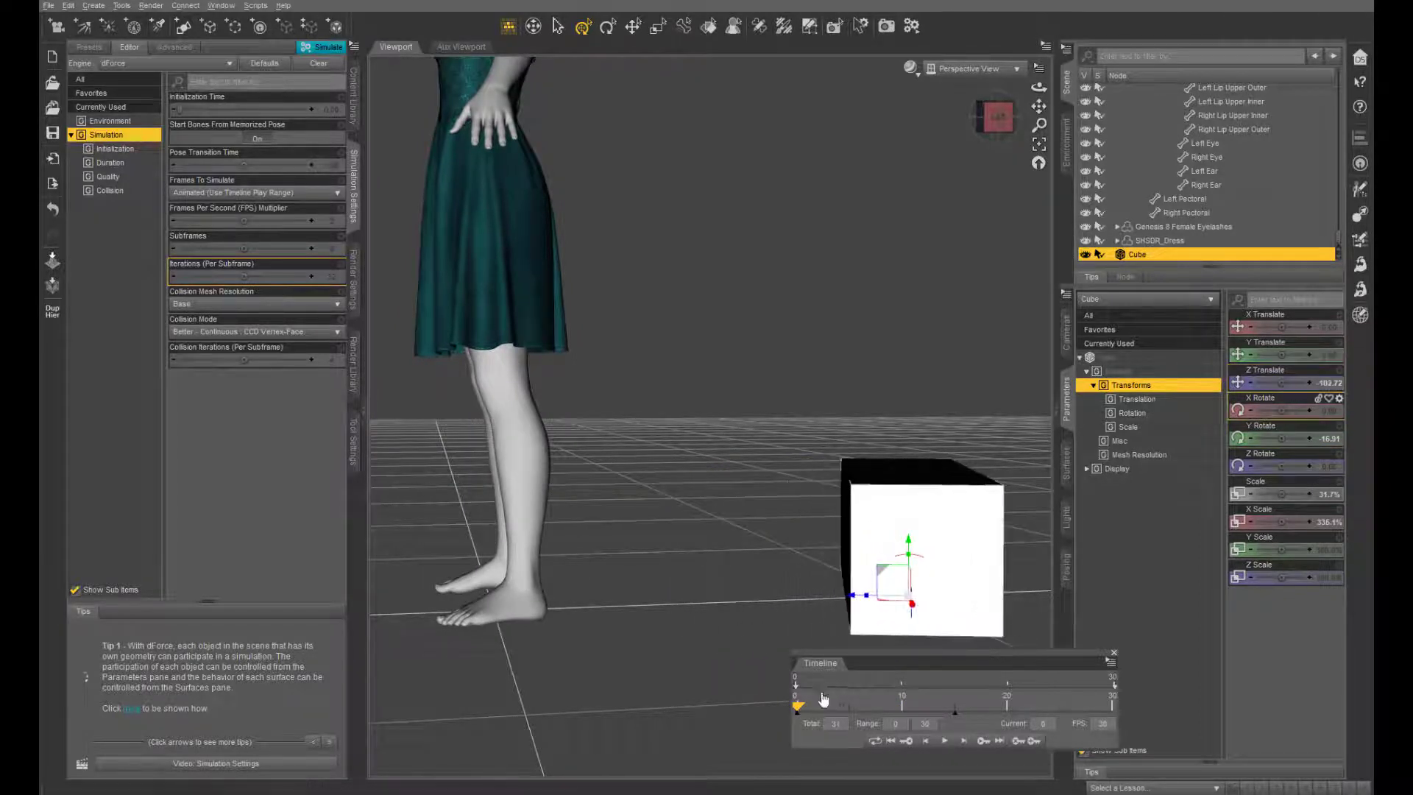
{"action": "left_click_drag", "start_coordinate": [800, 708], "coordinate": [758, 705]}
- Clear the existing dForce simulation and simulate the dress again over the timeline play range from frame 0
{"action": "left_click", "coordinate": [318, 67]}
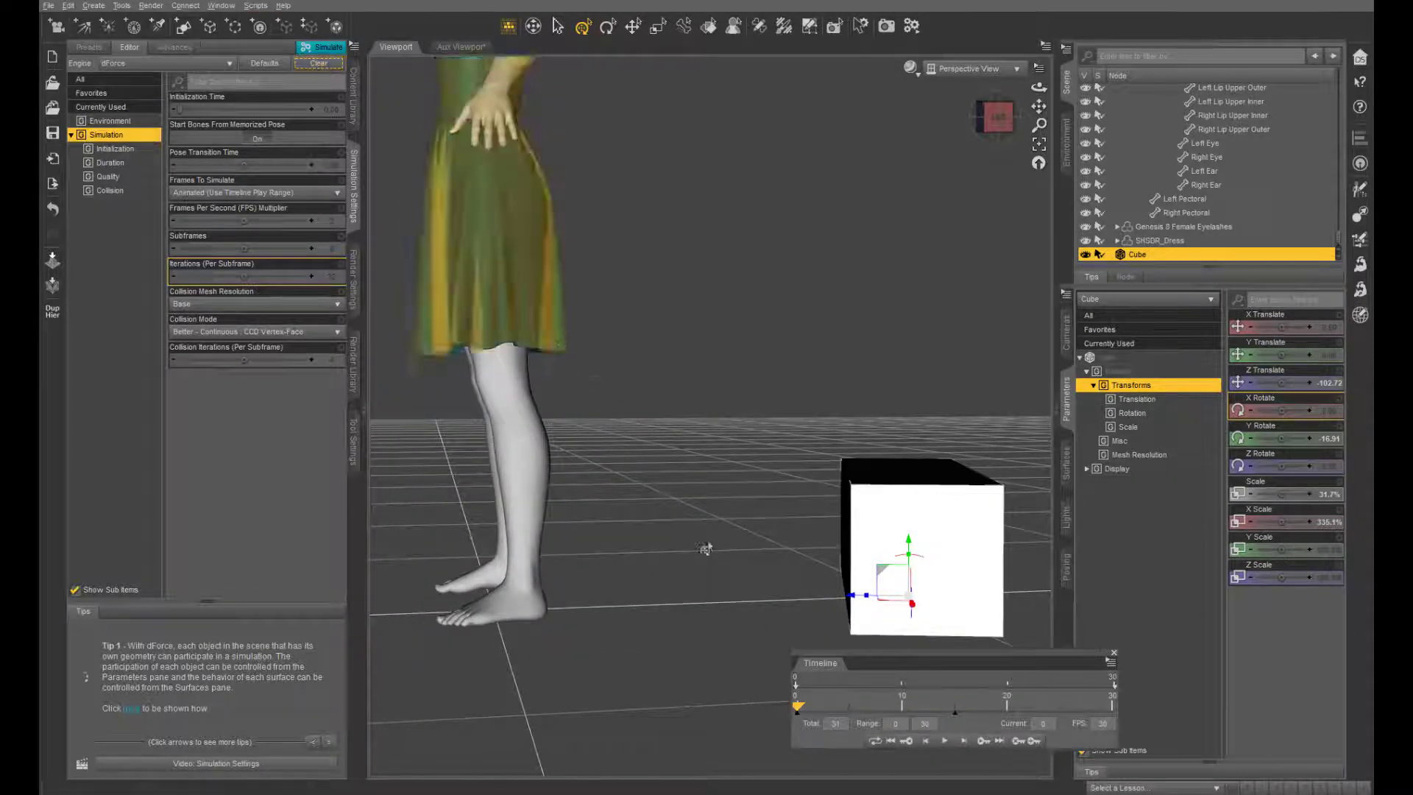
{"action": "left_click_drag", "start_coordinate": [801, 709], "coordinate": [723, 720]}
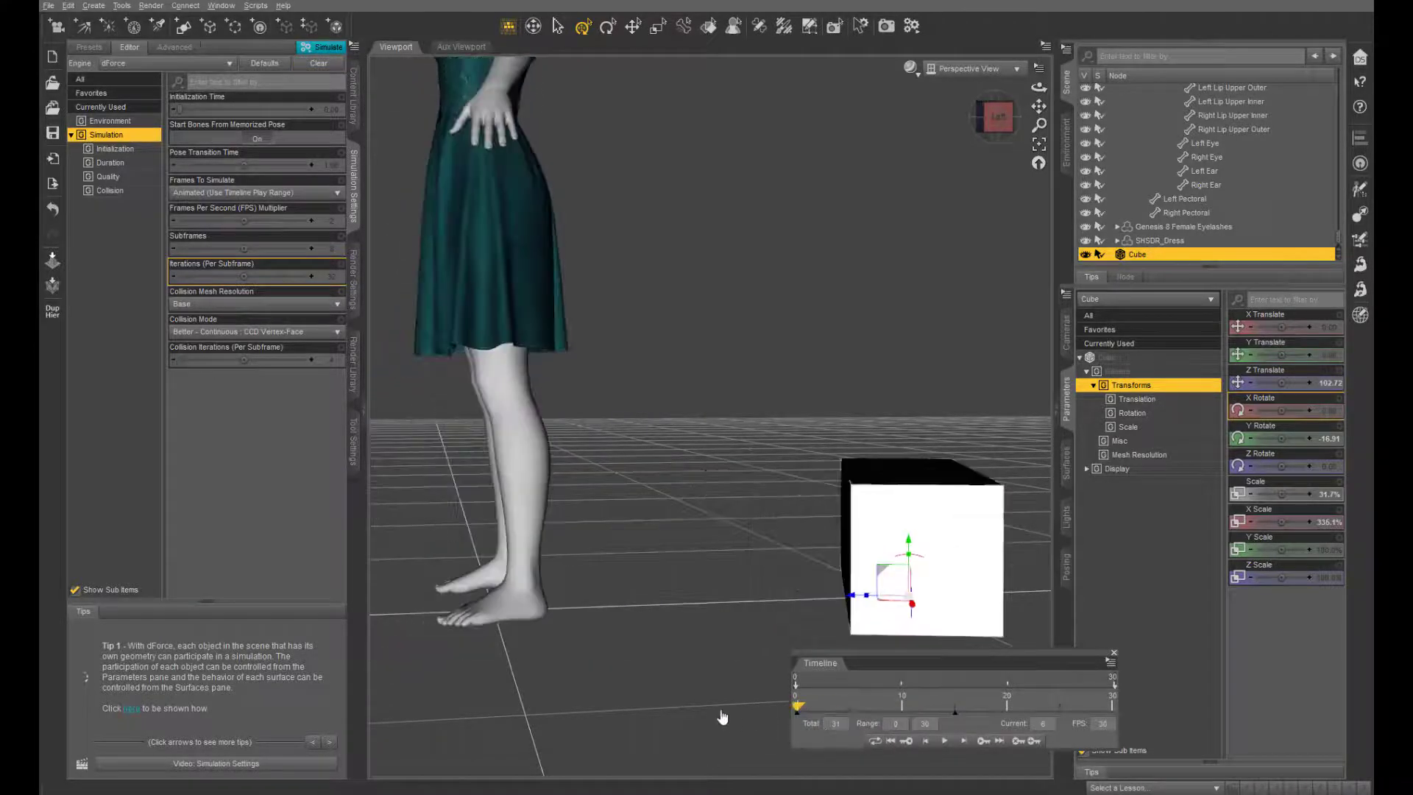
{"action": "left_click_drag", "start_coordinate": [1041, 107], "coordinate": [1069, 115]}
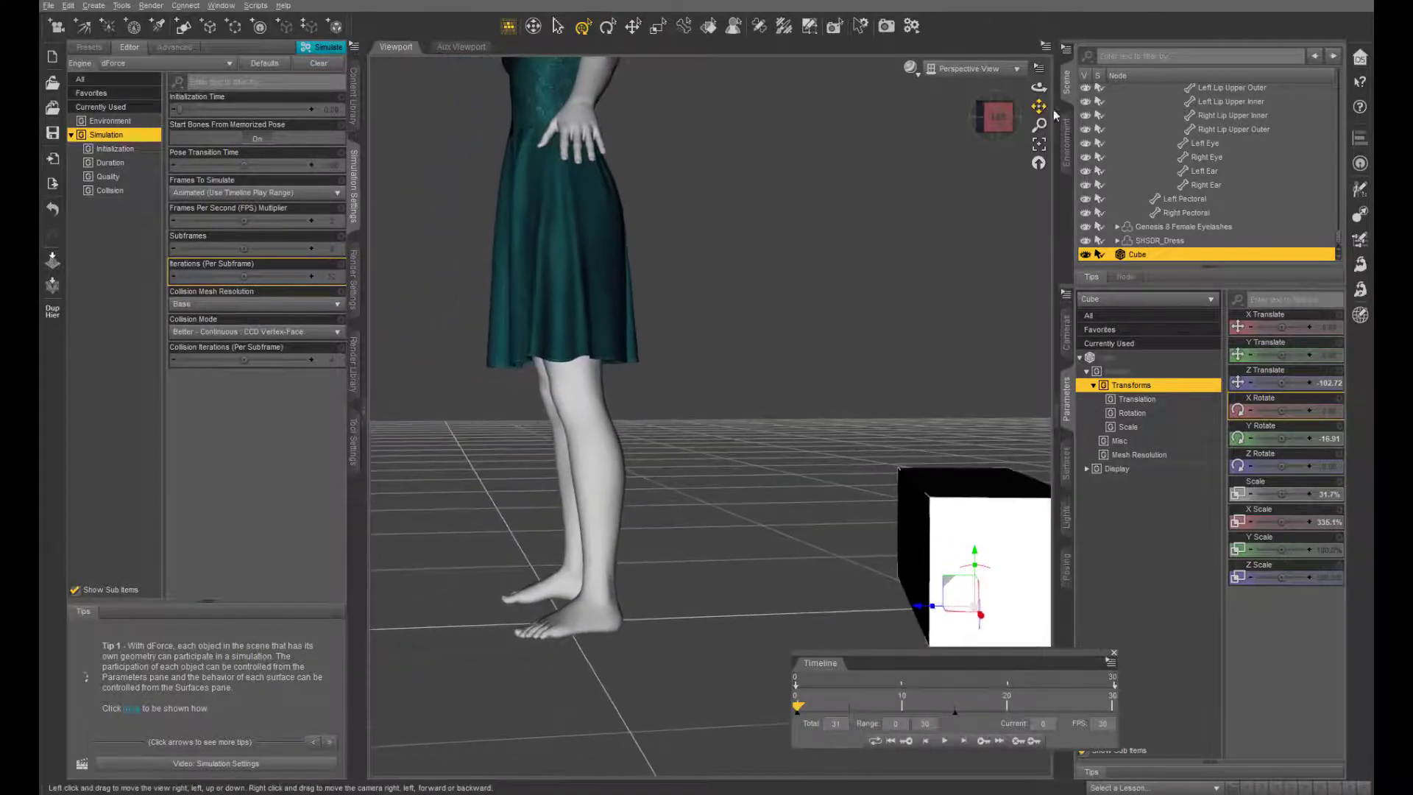
{"action": "left_click", "coordinate": [306, 48]}
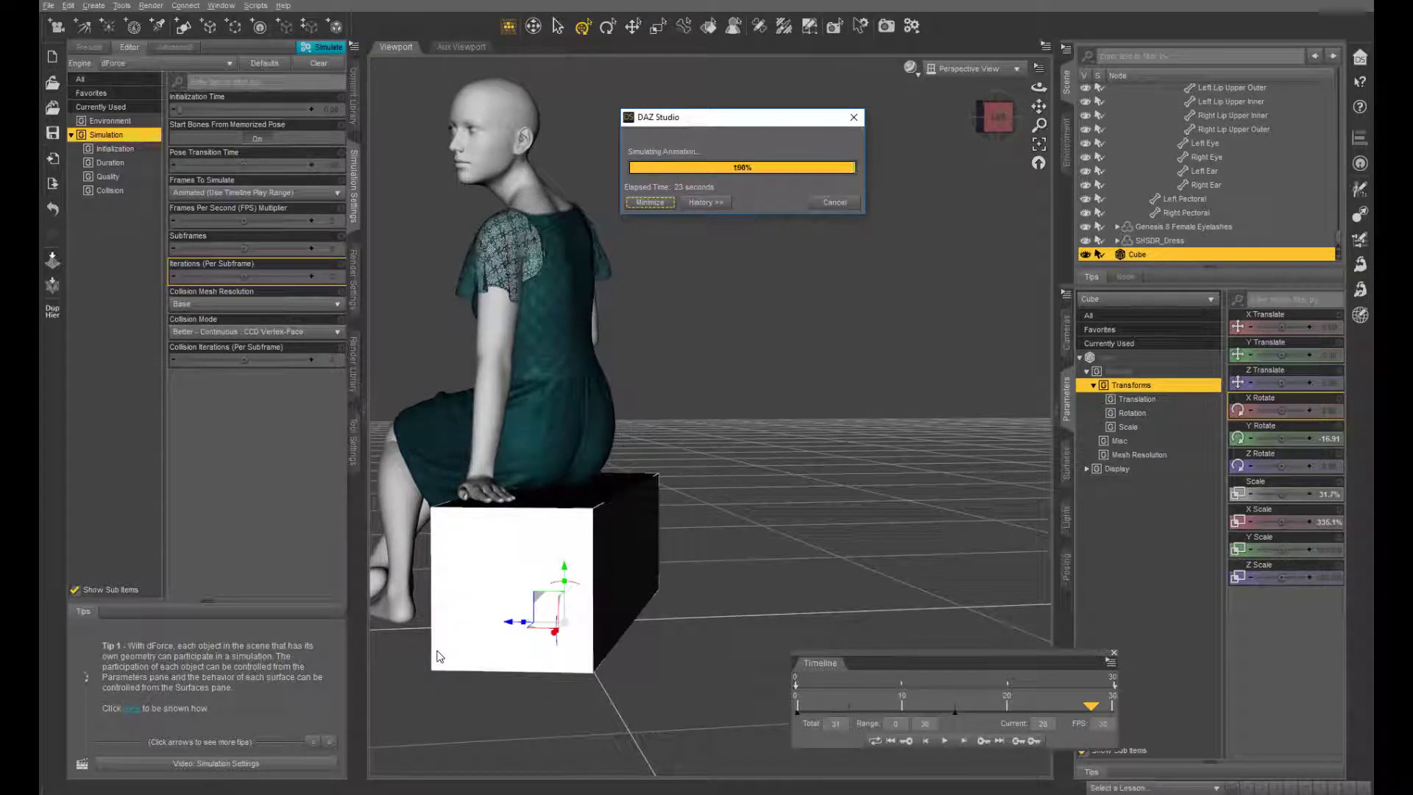
- Check the draped dress around the bench at frame 30 and set the cube's Scale to 31.2%
{"action": "left_click_drag", "start_coordinate": [1039, 86], "coordinate": [963, 165]}
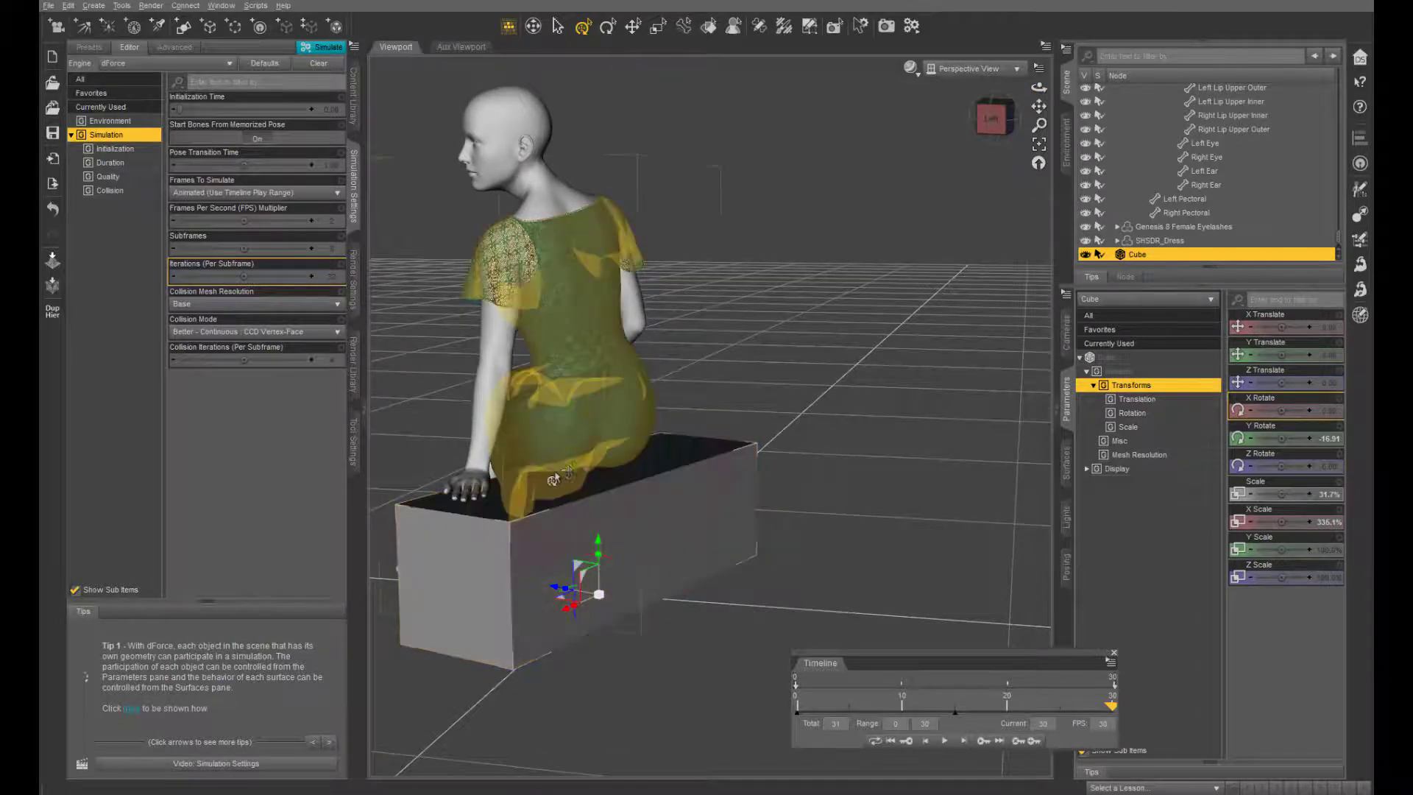
{"action": "left_click_drag", "start_coordinate": [1039, 87], "coordinate": [946, 79]}
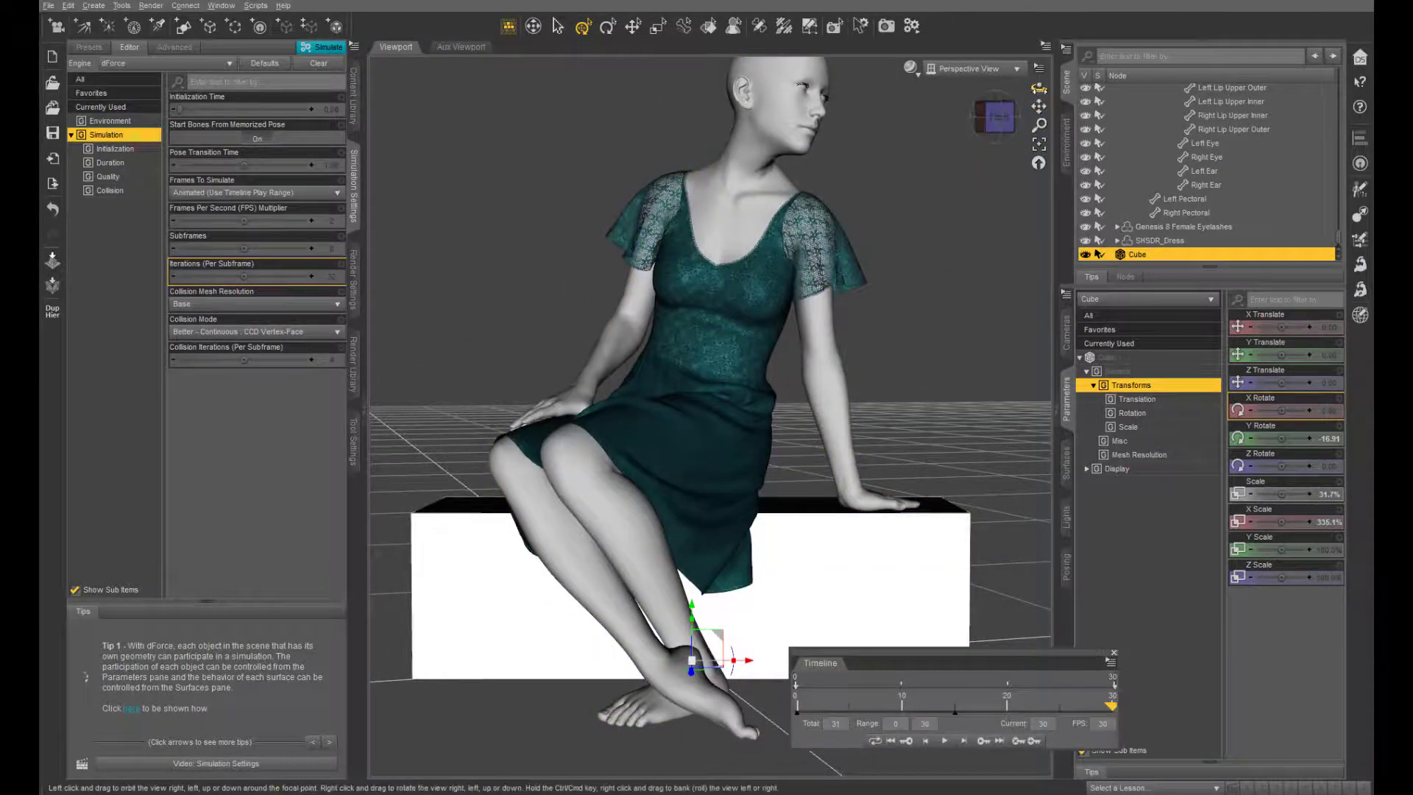
{"action": "mouse_move", "coordinate": [1039, 87]}
{"action": "left_mouse_down"}
{"action": "mouse_move", "coordinate": [1020, 87]}
{"action": "mouse_move", "coordinate": [1054, 96]}
{"action": "left_mouse_up"}
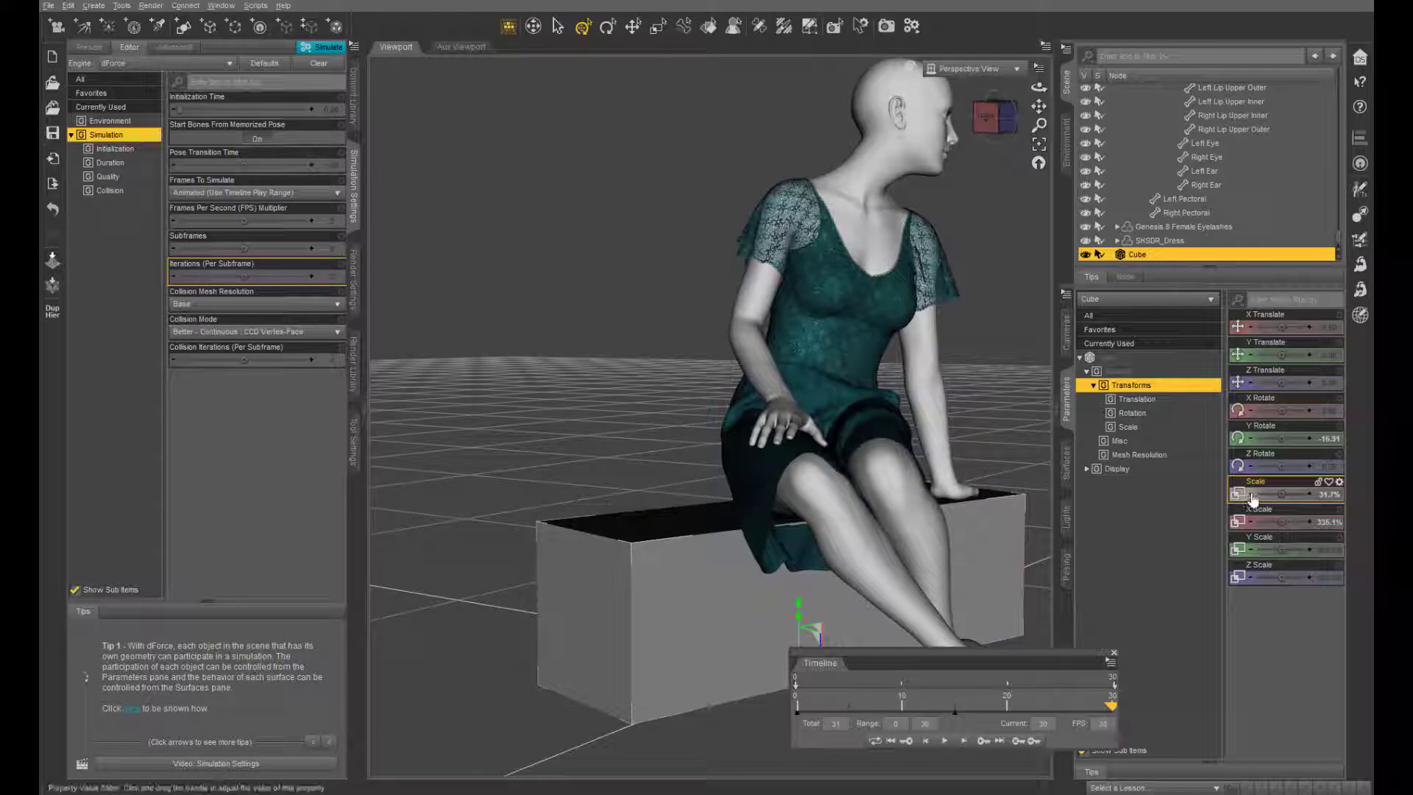
{"action": "left_click", "coordinate": [1333, 494]}
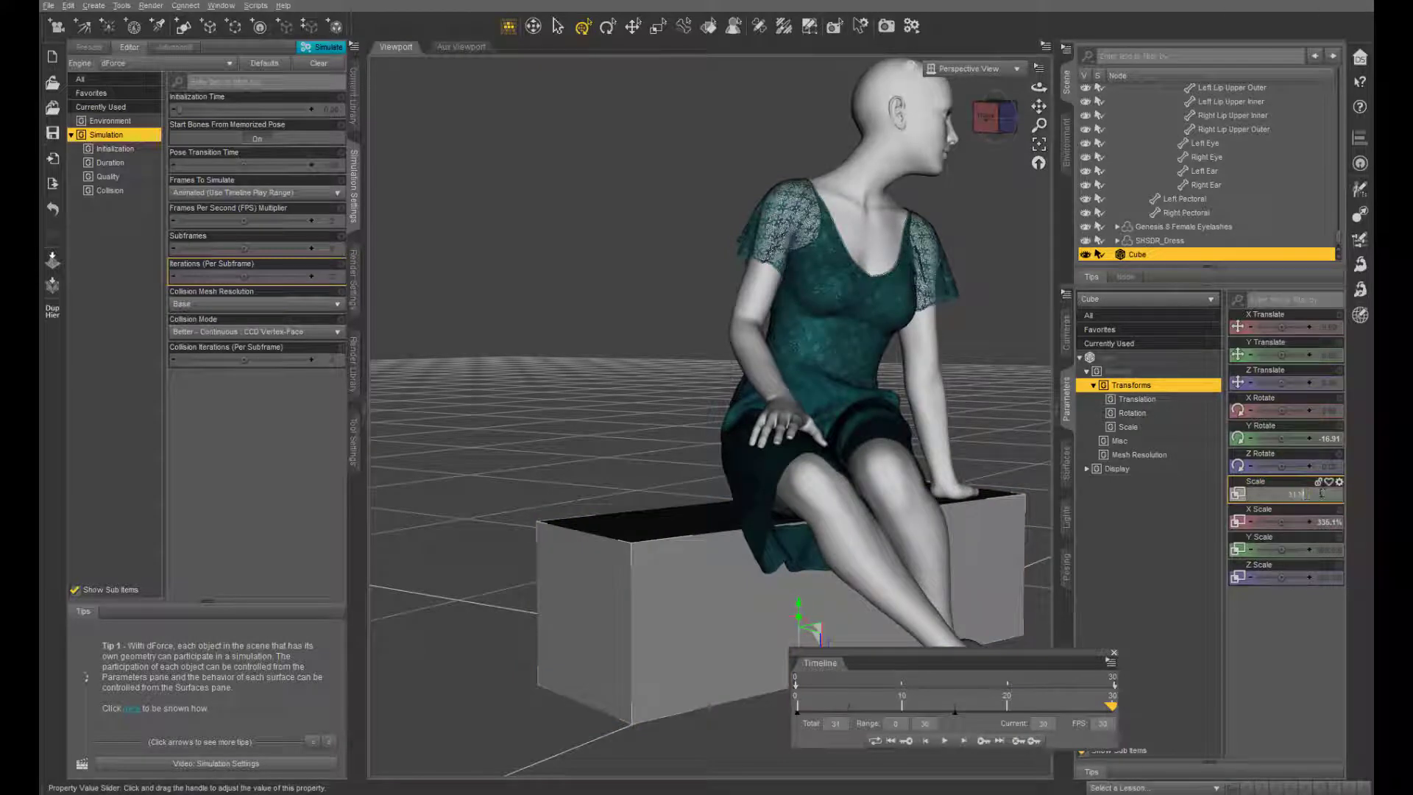
{"action": "type", "text": "31.2"}
{"action": "key", "text": "Return"}
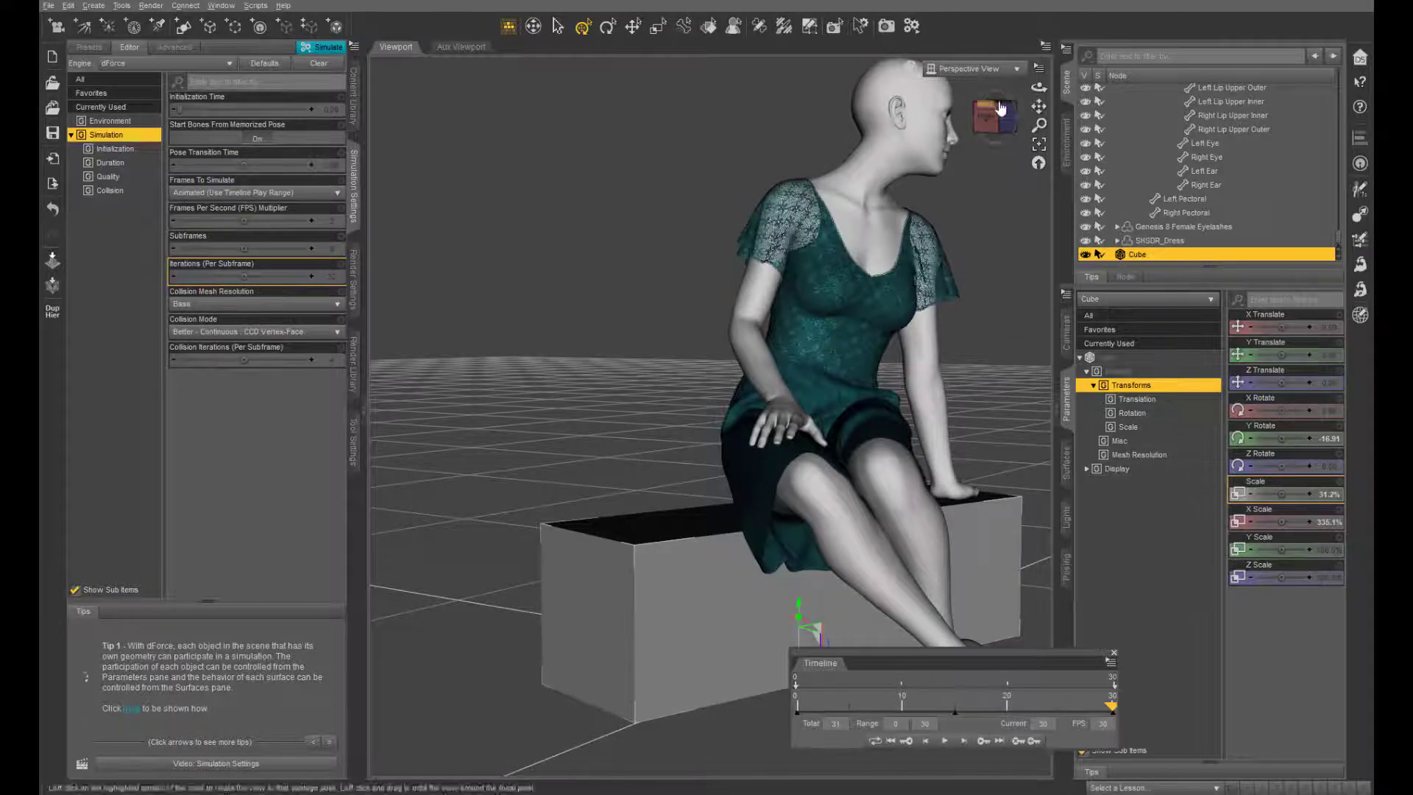
- Examine the seated figure's dress folds and the hand's contact with the bench at frame 30 from several front angles
{"action": "mouse_move", "coordinate": [1039, 87]}
{"action": "left_mouse_down"}
{"action": "mouse_move", "coordinate": [1017, 90]}
{"action": "mouse_move", "coordinate": [1047, 103]}
{"action": "mouse_move", "coordinate": [1082, 90]}
{"action": "mouse_move", "coordinate": [1021, 108]}
{"action": "left_mouse_up"}
{"action": "scroll", "coordinate": [936, 213], "scroll_direction": "down", "scroll_amount": 3}
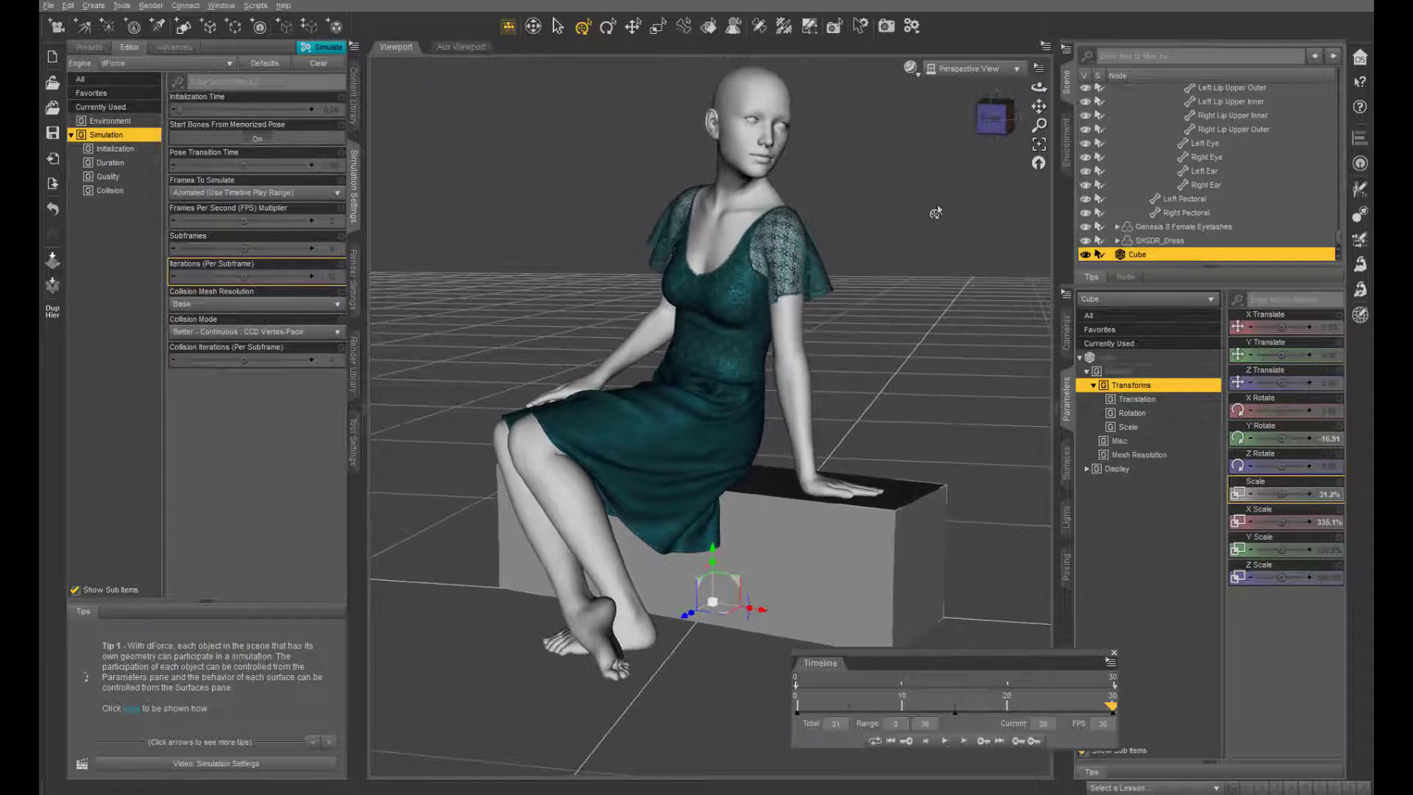
{"action": "scroll", "coordinate": [936, 213], "scroll_direction": "up", "scroll_amount": 1}
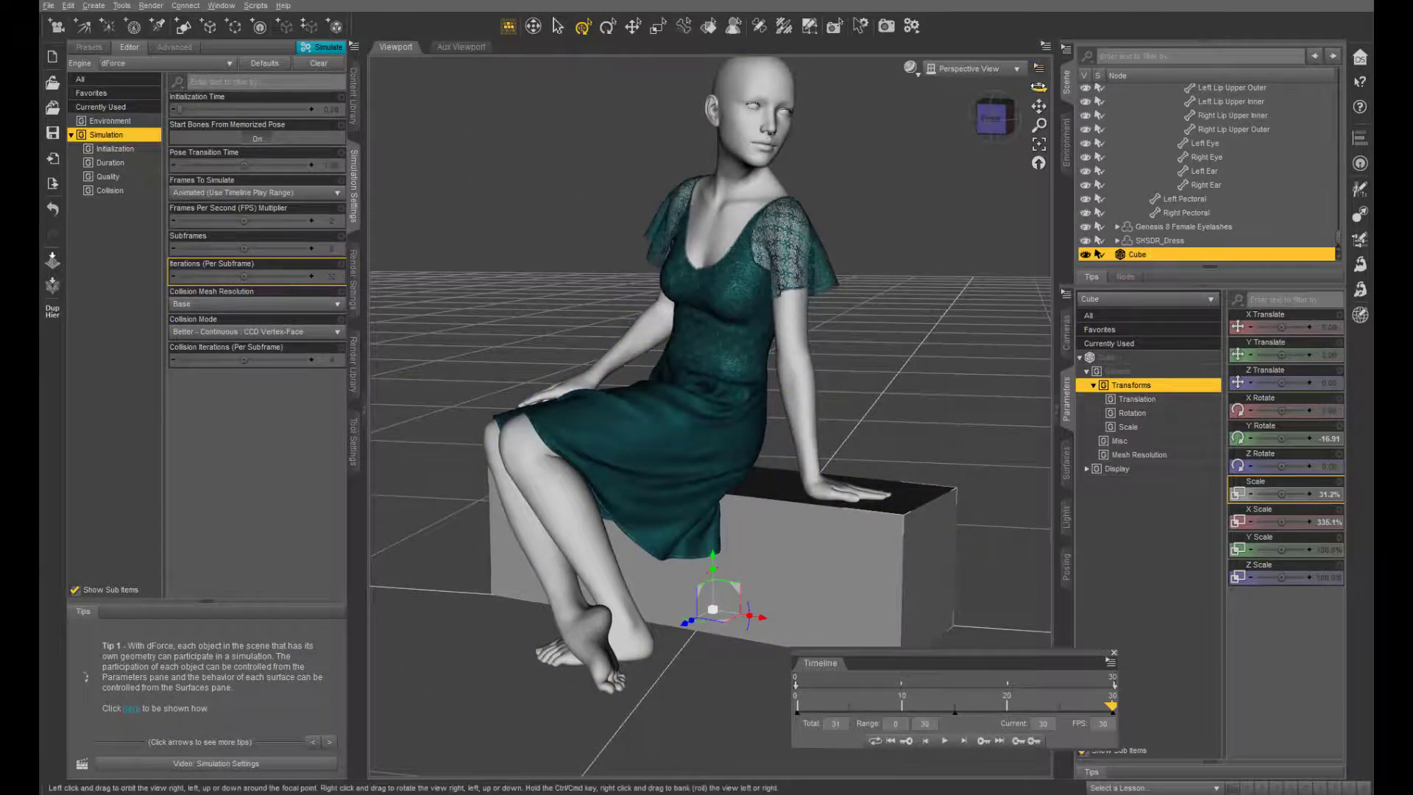
{"action": "mouse_move", "coordinate": [1039, 88]}
{"action": "left_mouse_down"}
{"action": "mouse_move", "coordinate": [998, 100]}
{"action": "mouse_move", "coordinate": [1053, 95]}
{"action": "left_mouse_up"}
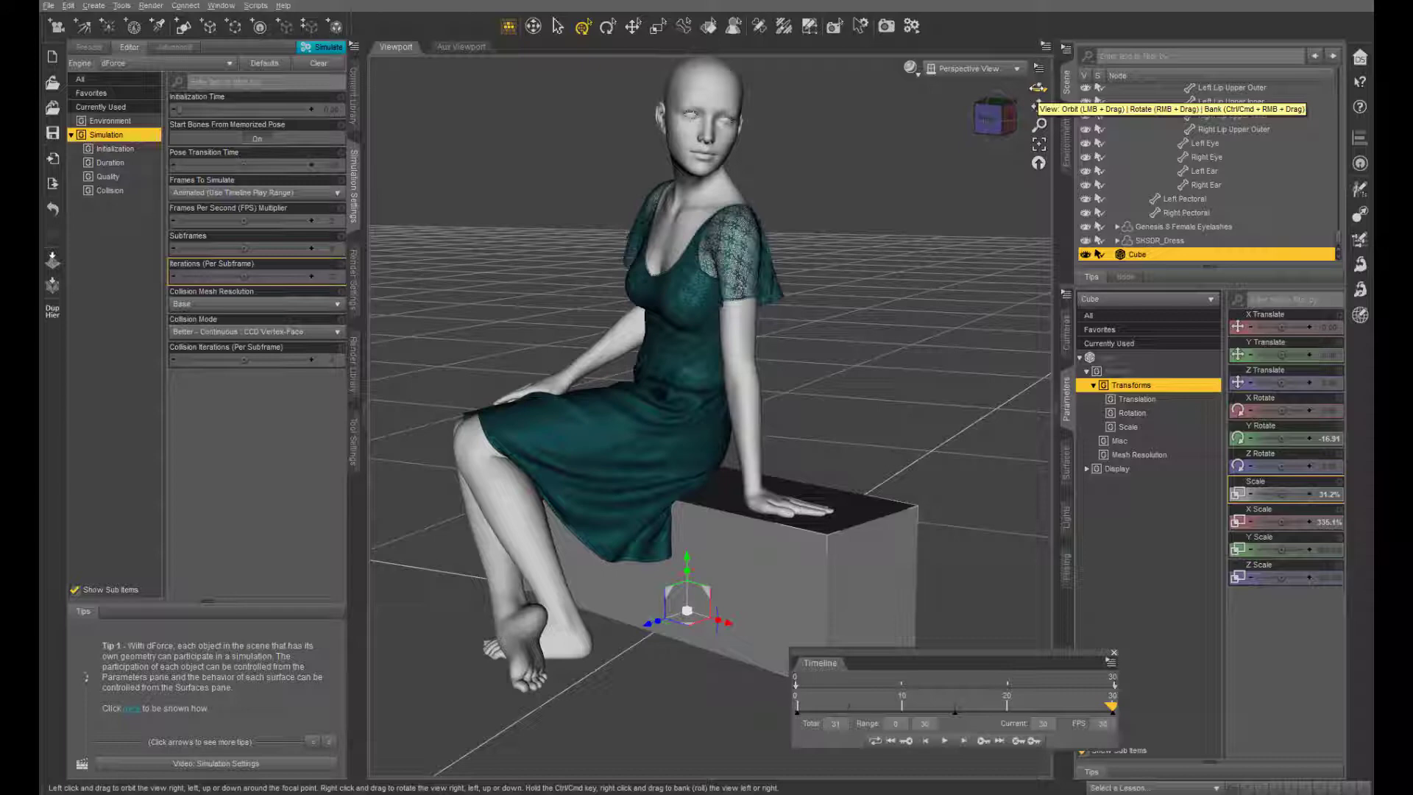
{"action": "left_click_drag", "start_coordinate": [1038, 87], "coordinate": [983, 90]}
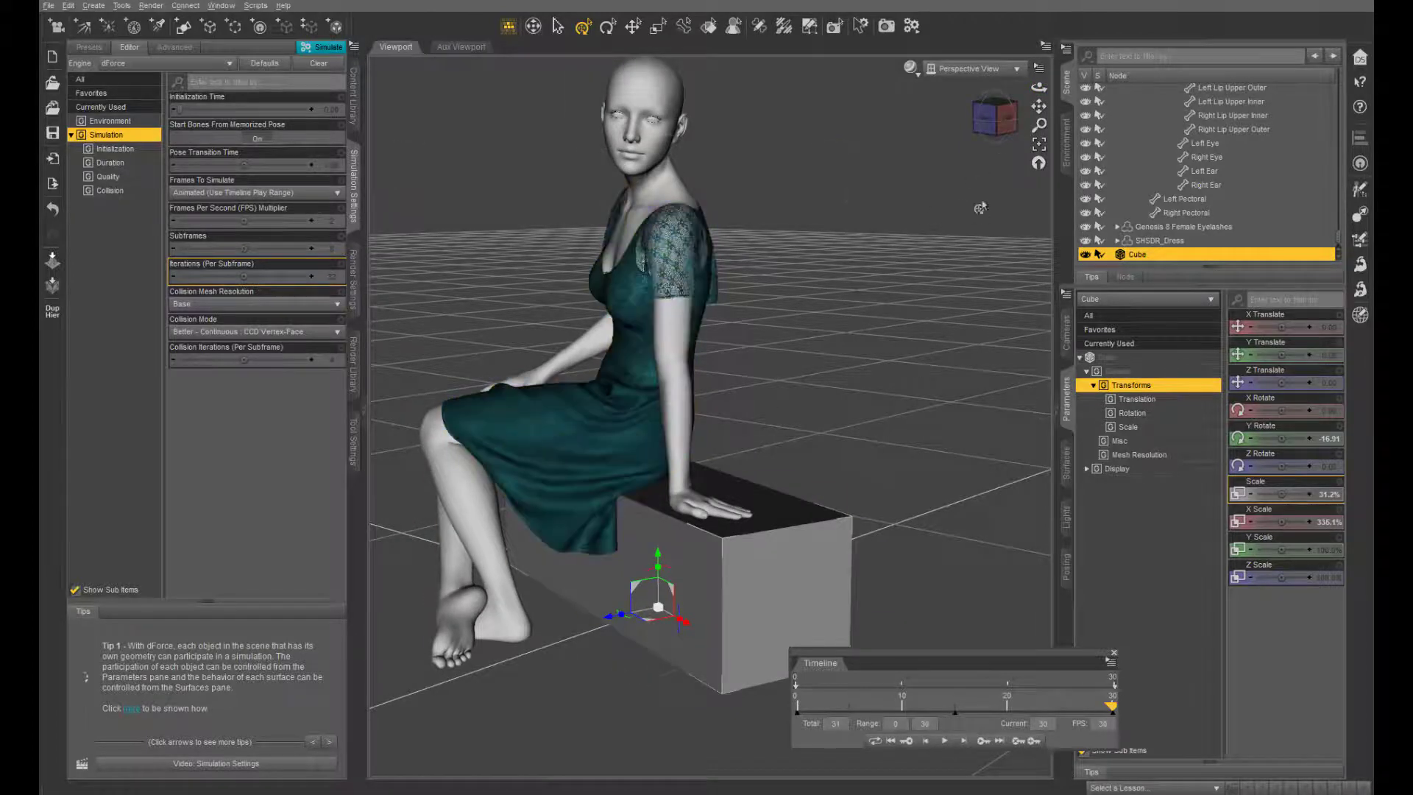
{"action": "left_click_drag", "start_coordinate": [1039, 88], "coordinate": [1035, 130]}
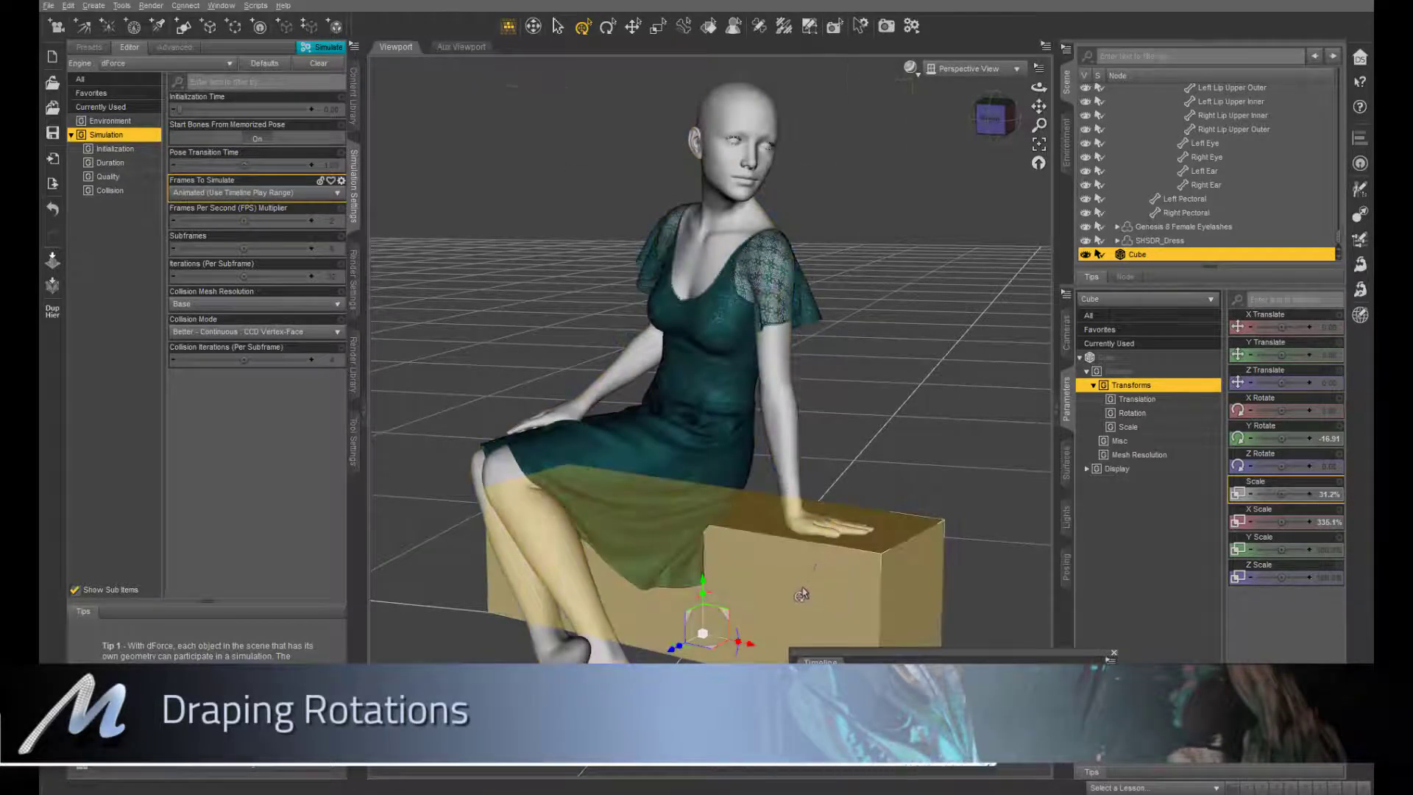
- Hide the cube and apply the FndmntlsStphn8 05 pose to the Genesis 8 Female at frame 15
{"action": "left_click", "coordinate": [1086, 254]}
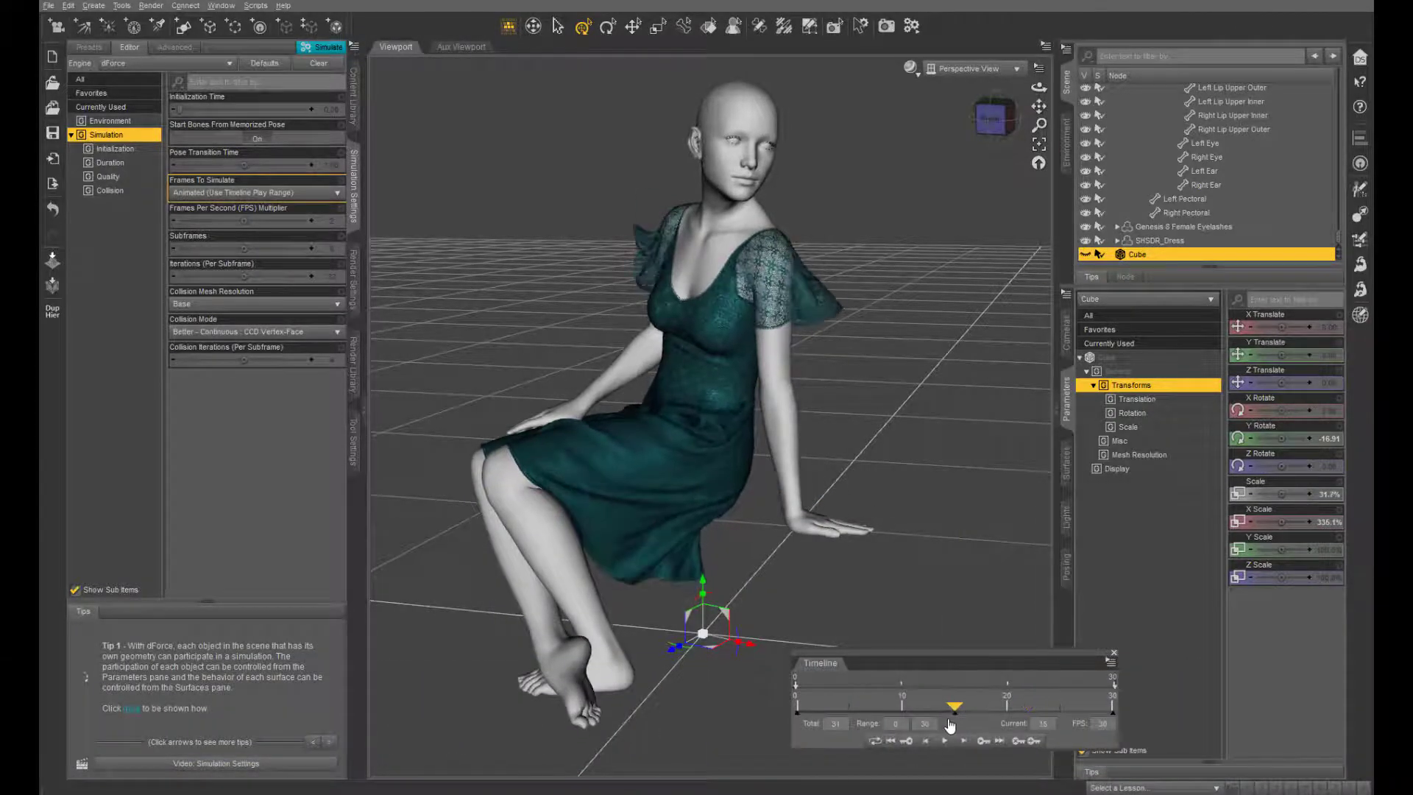
{"action": "left_click", "coordinate": [354, 94]}
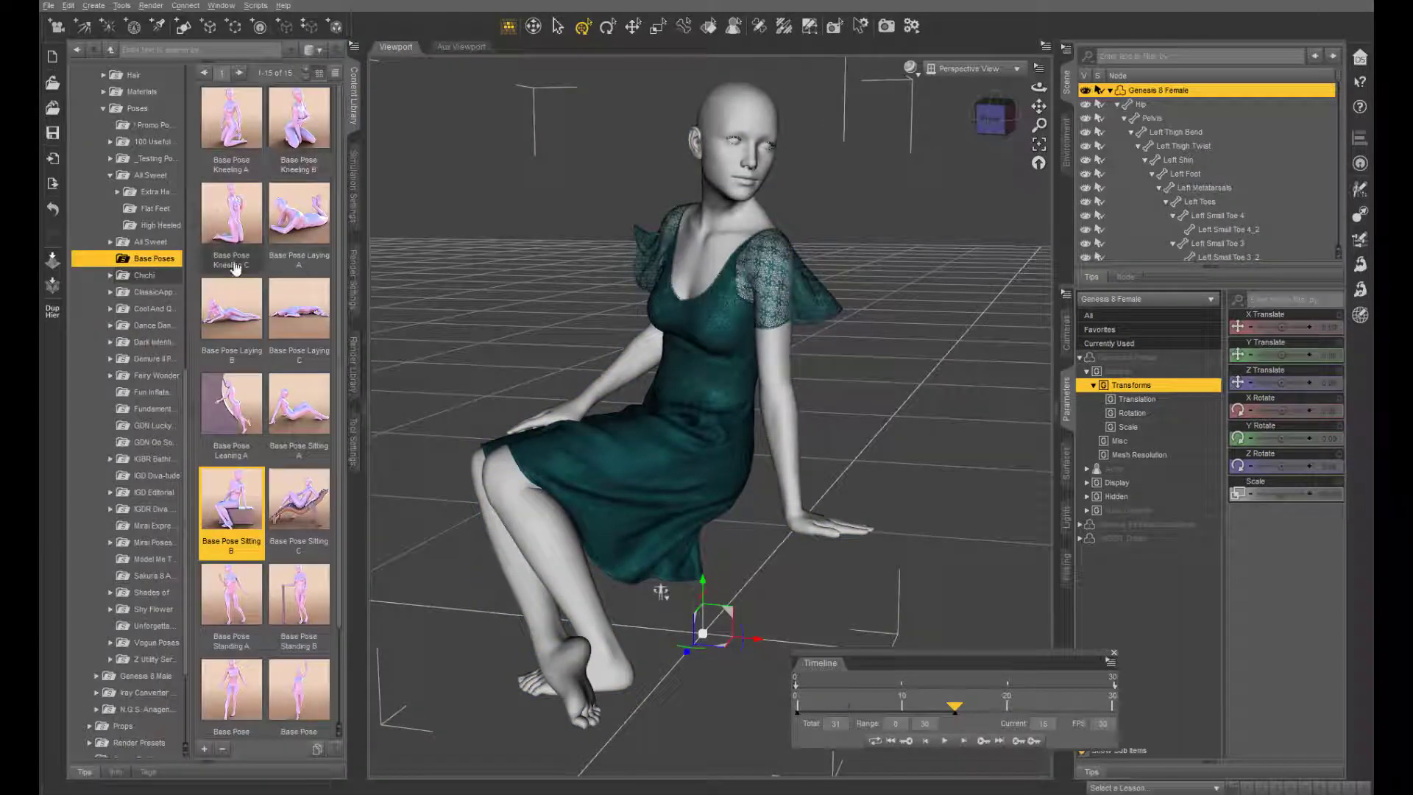
{"action": "left_click", "coordinate": [153, 408]}
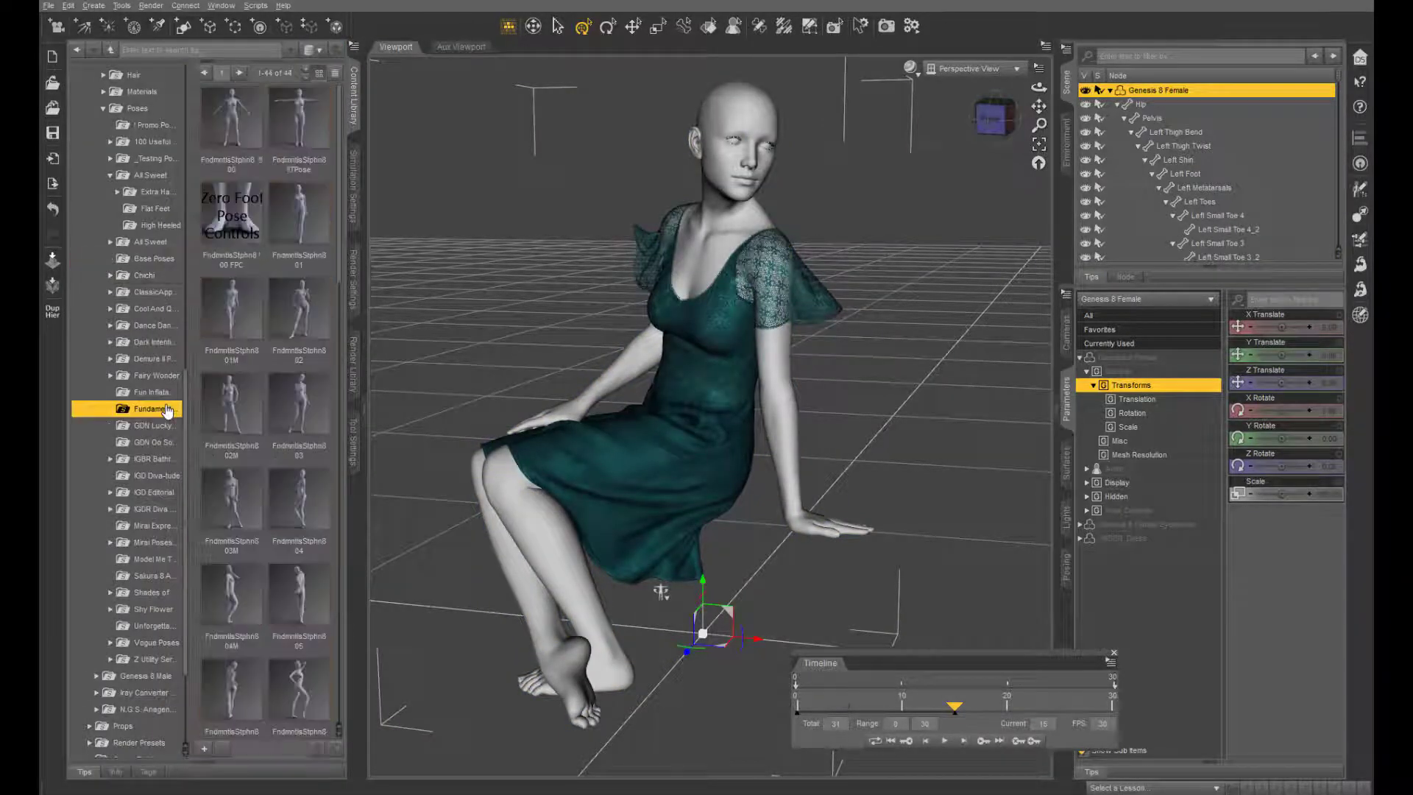
{"action": "mouse_move", "coordinate": [307, 304]}
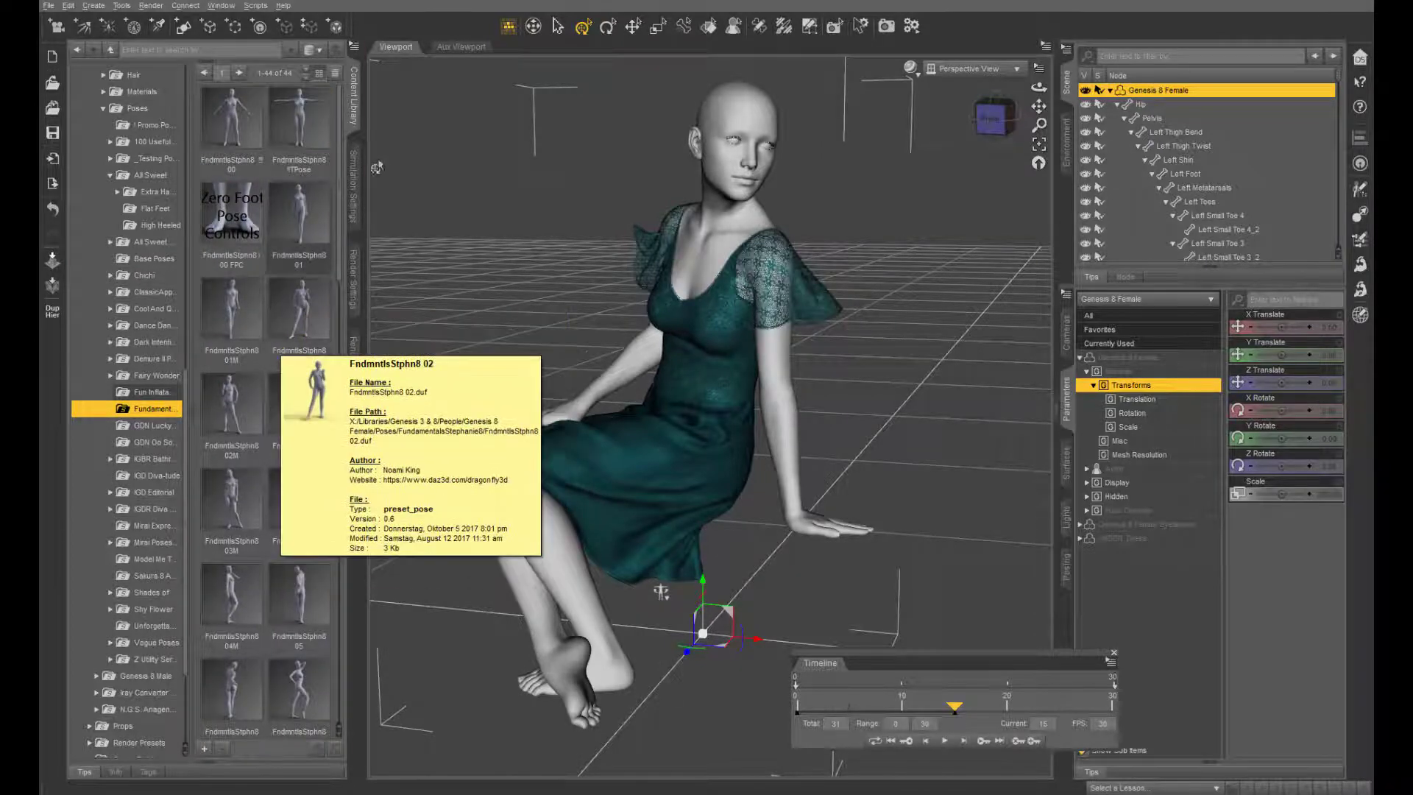
{"action": "mouse_move", "coordinate": [326, 163]}
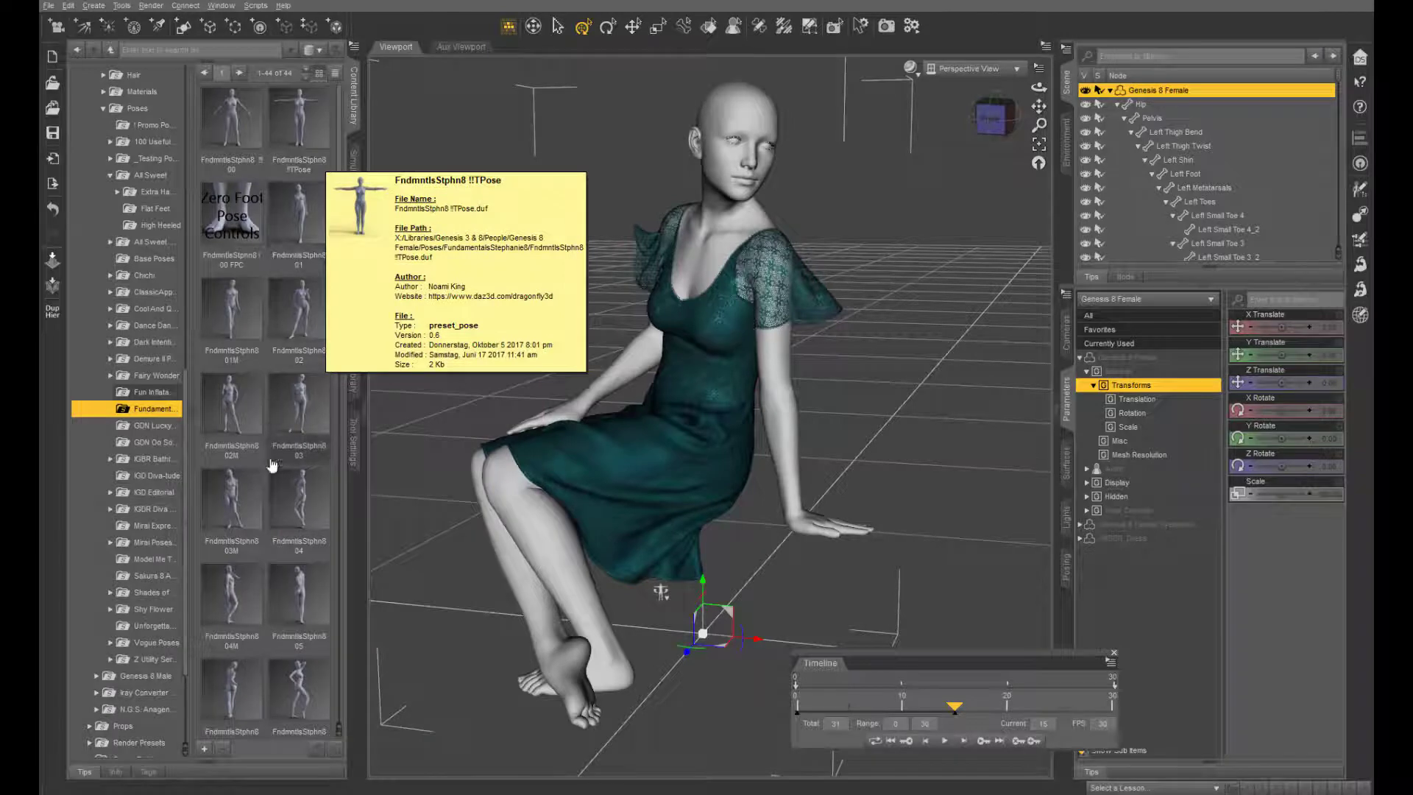
{"action": "double_click", "coordinate": [300, 591]}
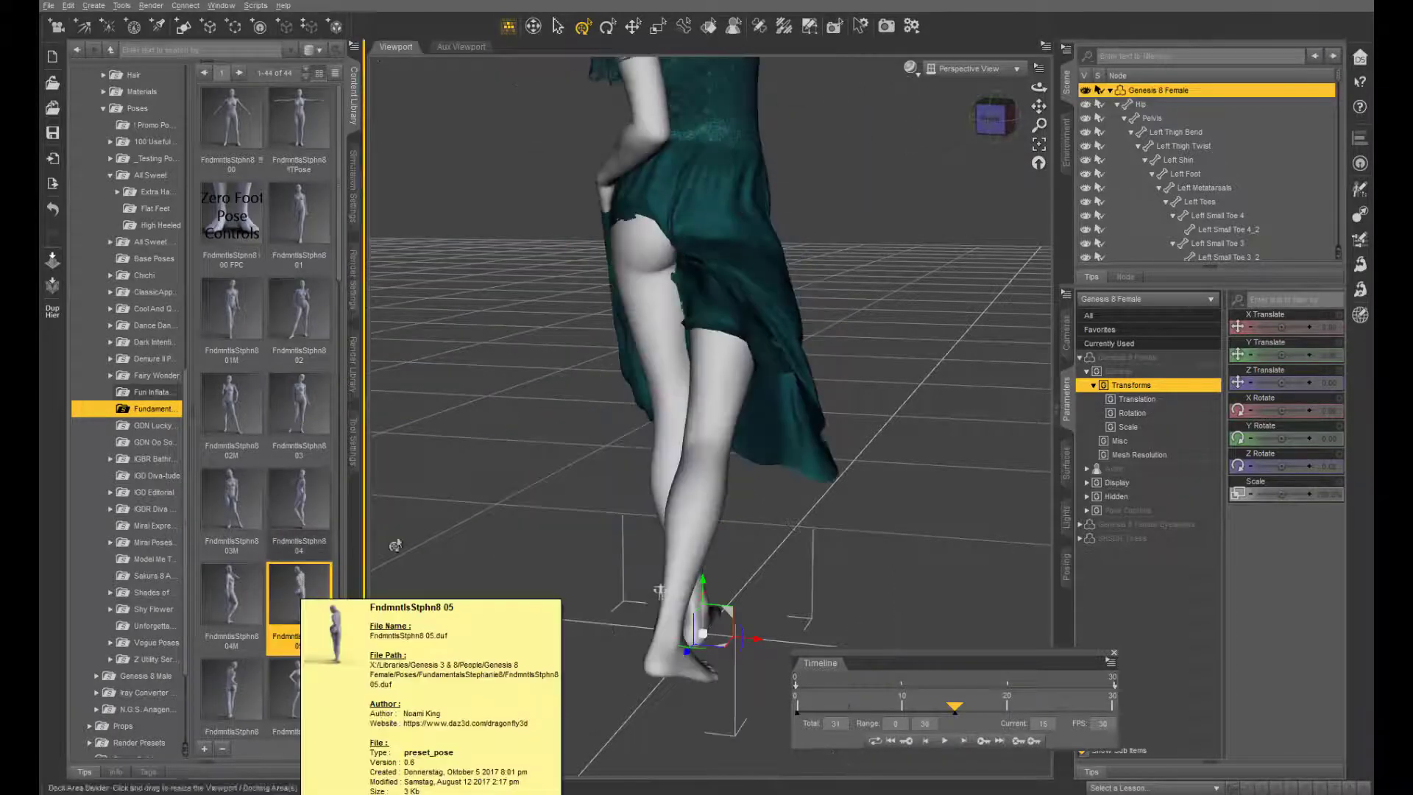
- Check the figure at an early frame and clear the existing dForce simulation
{"action": "left_click_drag", "start_coordinate": [955, 708], "coordinate": [828, 708]}
{"action": "scroll", "coordinate": [826, 483], "scroll_direction": "down", "scroll_amount": 3}
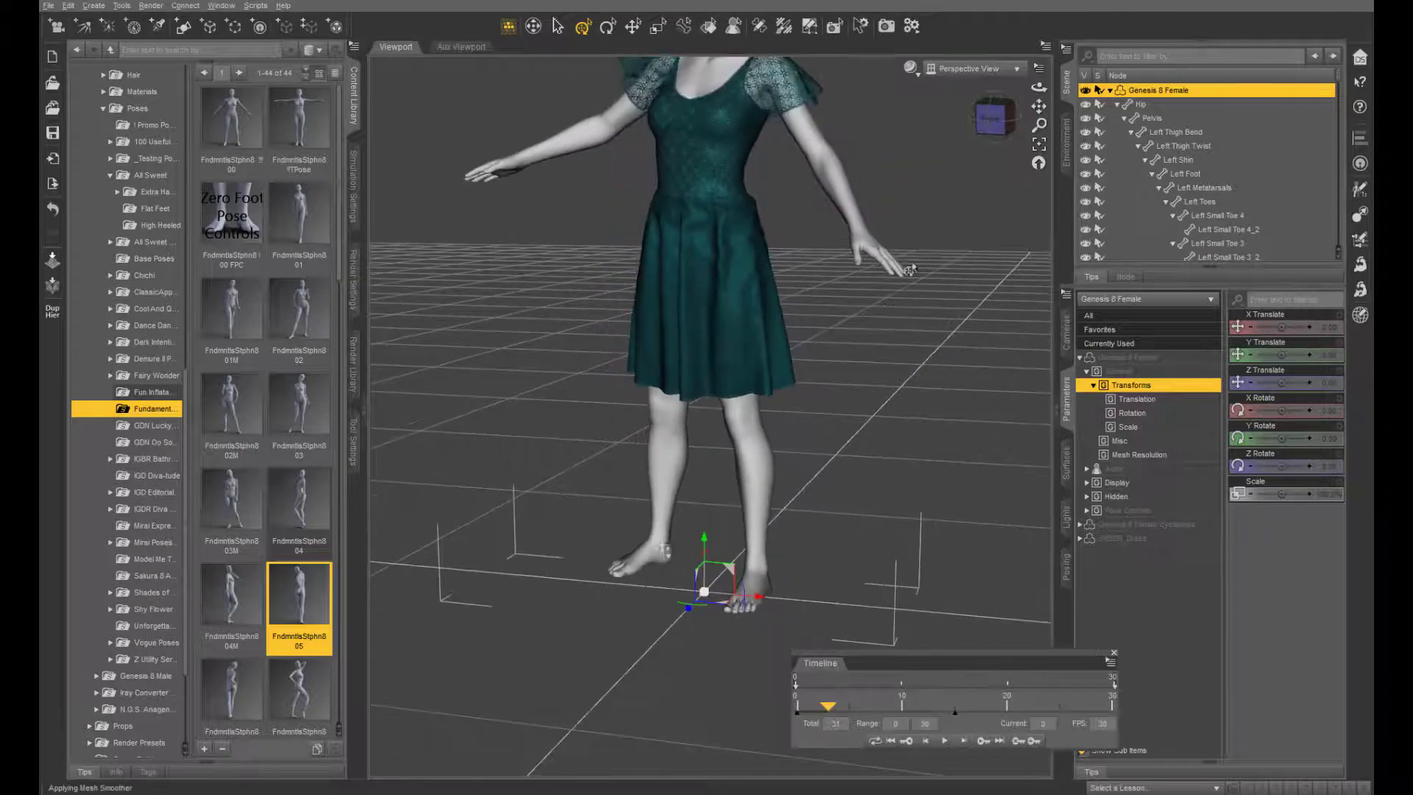
{"action": "left_click_drag", "start_coordinate": [1038, 106], "coordinate": [980, 250]}
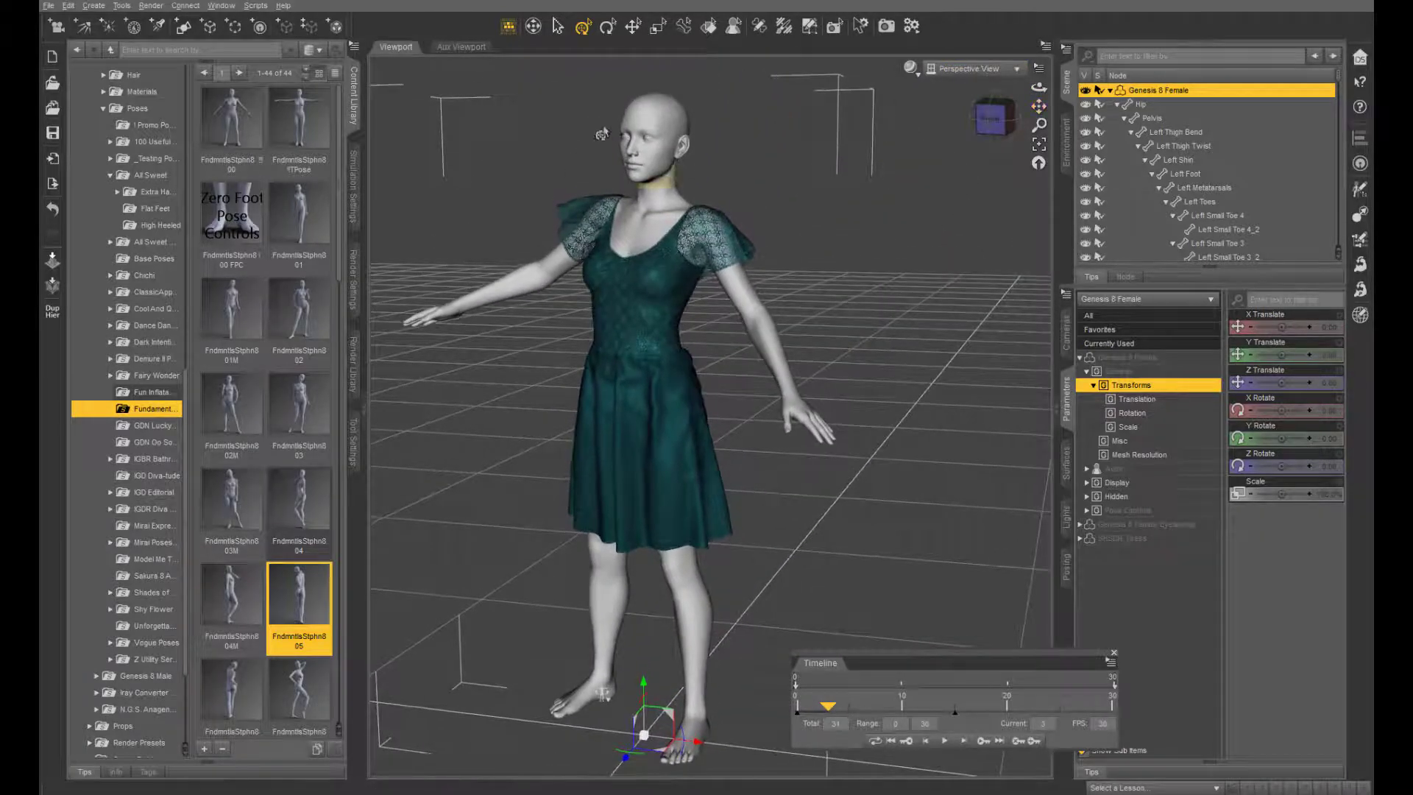
{"action": "left_click", "coordinate": [353, 187]}
{"action": "left_click", "coordinate": [319, 63]}
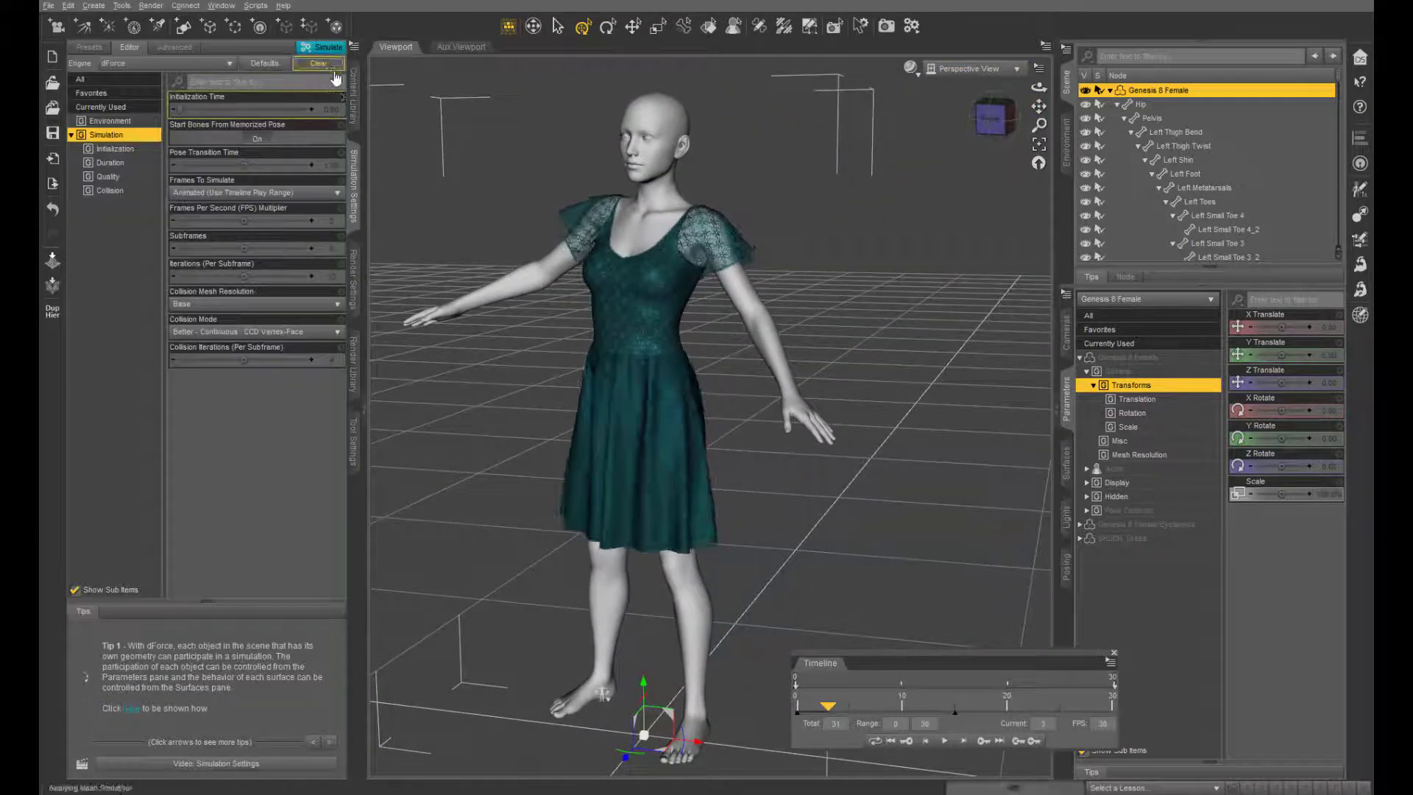
- Scrub the timeline to frame 30 to examine the turn into the new pose, and return to frame 0
{"action": "left_click_drag", "start_coordinate": [829, 708], "coordinate": [1118, 743]}
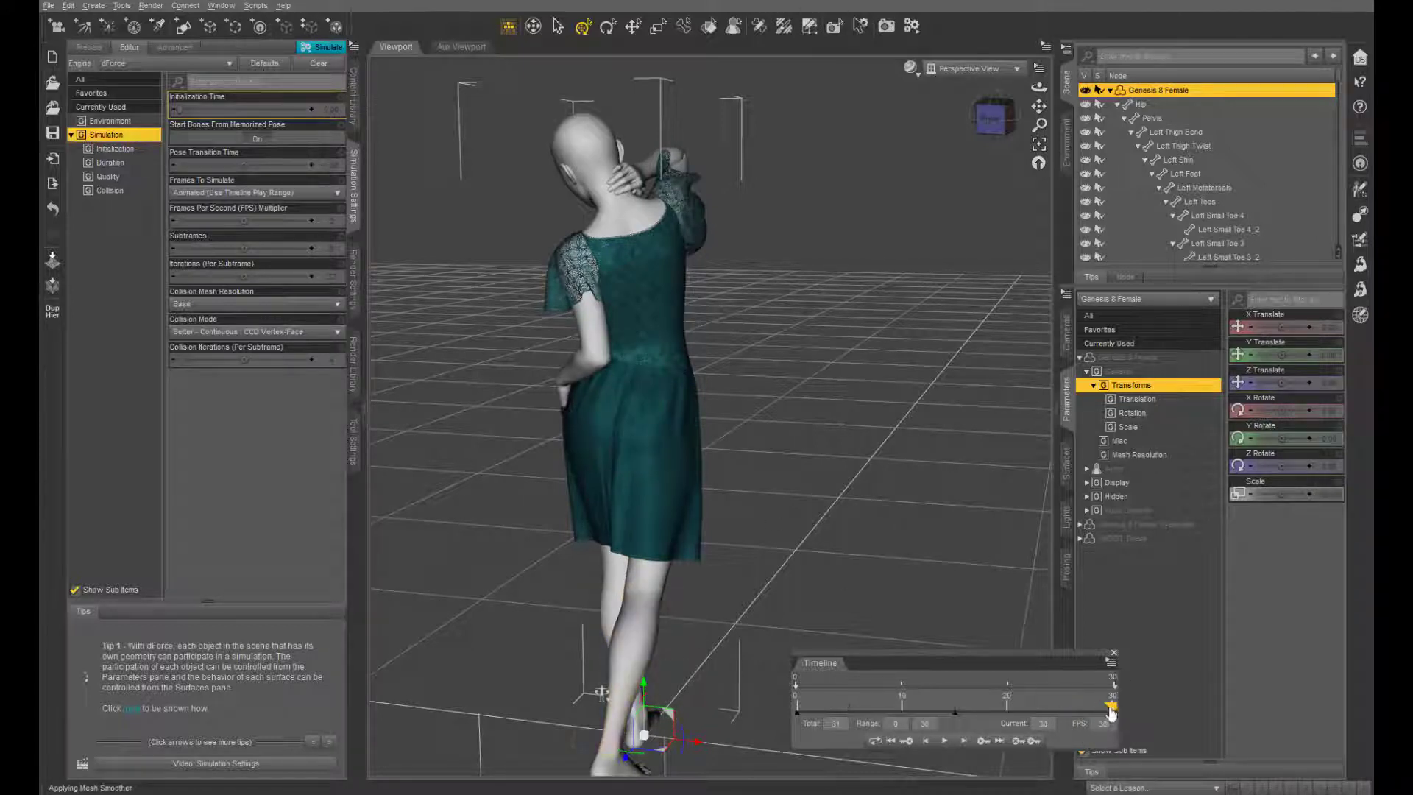
{"action": "mouse_move", "coordinate": [1106, 708]}
{"action": "left_mouse_down"}
{"action": "mouse_move", "coordinate": [950, 713]}
{"action": "mouse_move", "coordinate": [1098, 727]}
{"action": "mouse_move", "coordinate": [956, 727]}
{"action": "mouse_move", "coordinate": [1113, 730]}
{"action": "mouse_move", "coordinate": [956, 729]}
{"action": "mouse_move", "coordinate": [1114, 723]}
{"action": "left_mouse_up"}
{"action": "left_click_drag", "start_coordinate": [1085, 718], "coordinate": [782, 710]}
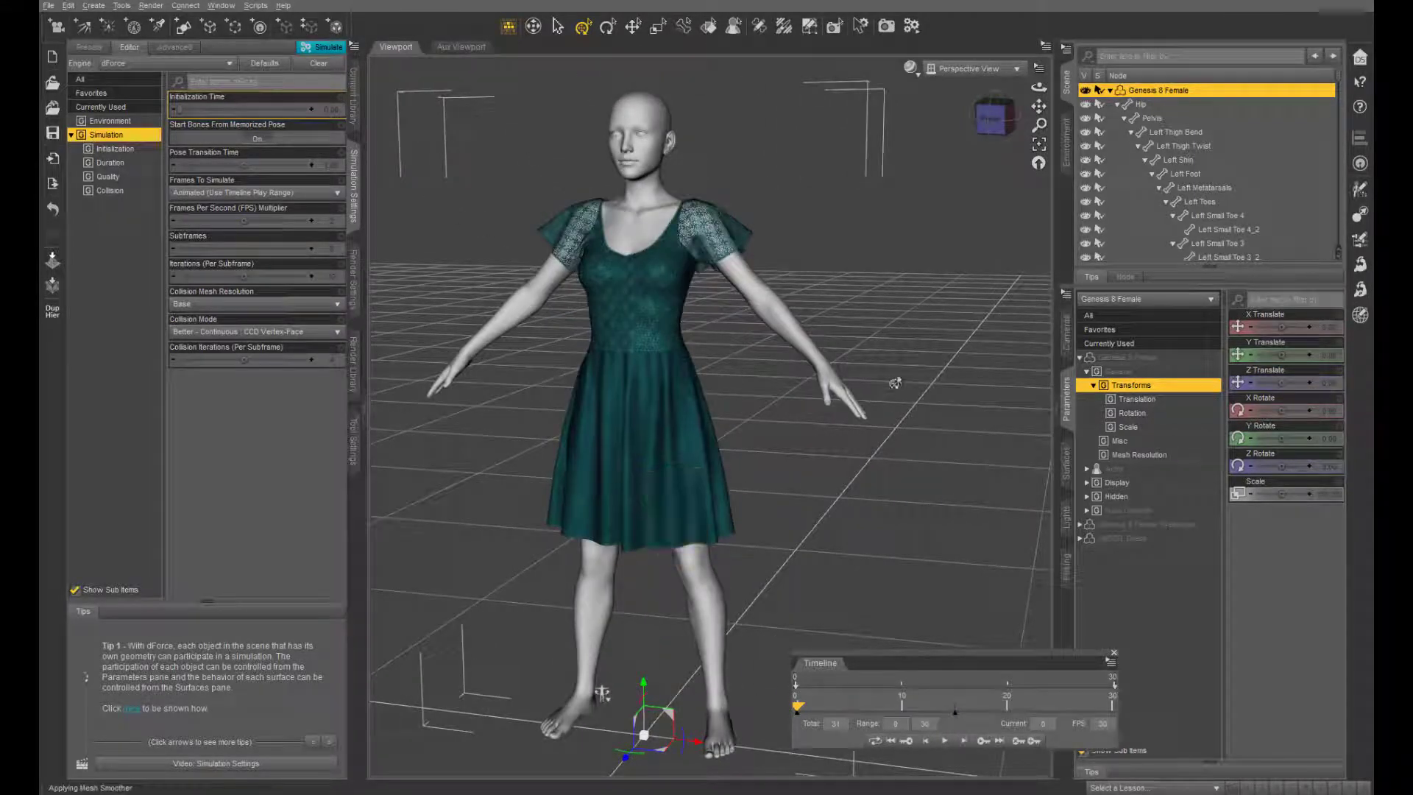
- Hide SHSDR_Dress in the scene and select the Genesis 8 Female for new clothing
{"action": "left_click", "coordinate": [1110, 91]}
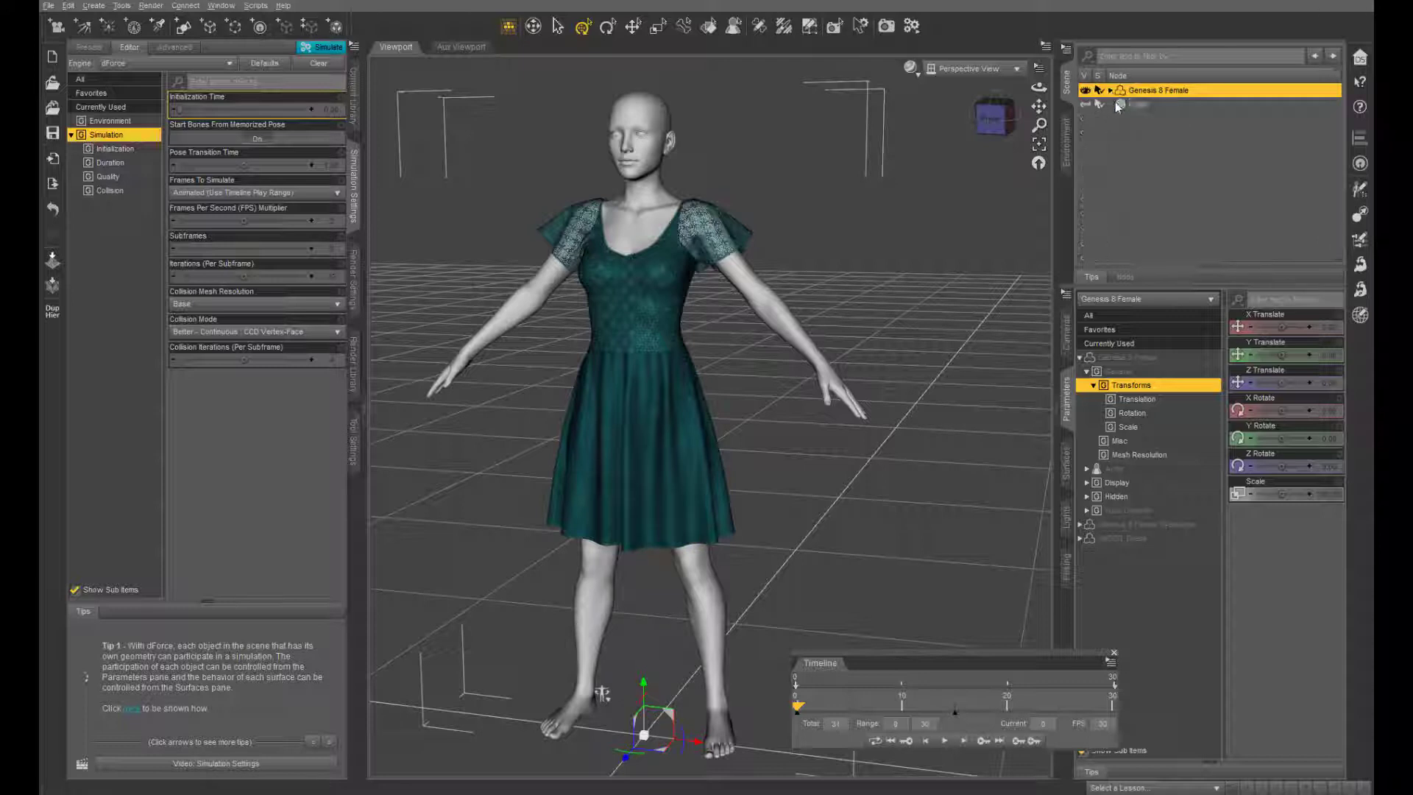
{"action": "left_click", "coordinate": [1110, 91]}
{"action": "left_click", "coordinate": [1117, 105]}
{"action": "left_click", "coordinate": [1151, 132]}
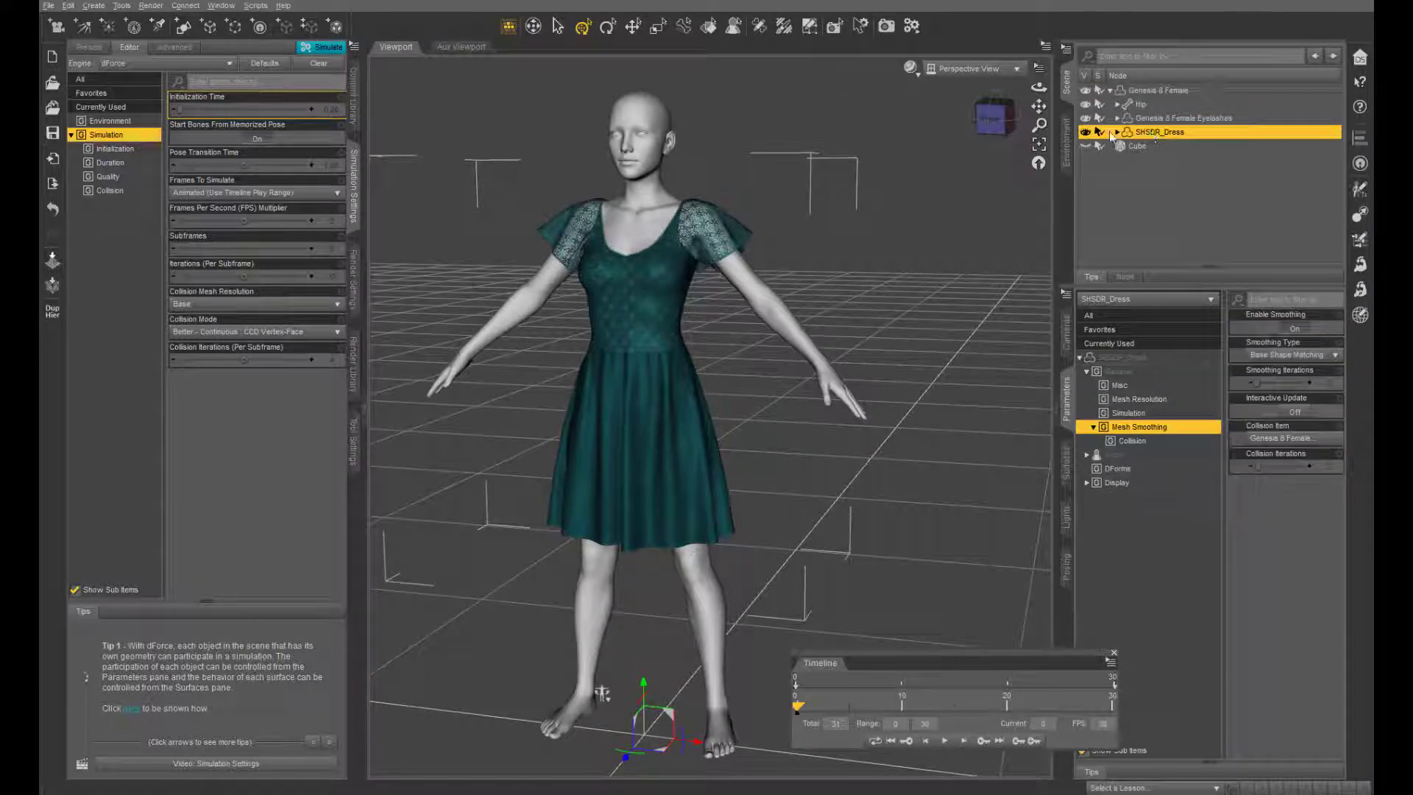
{"action": "left_click", "coordinate": [1086, 131]}
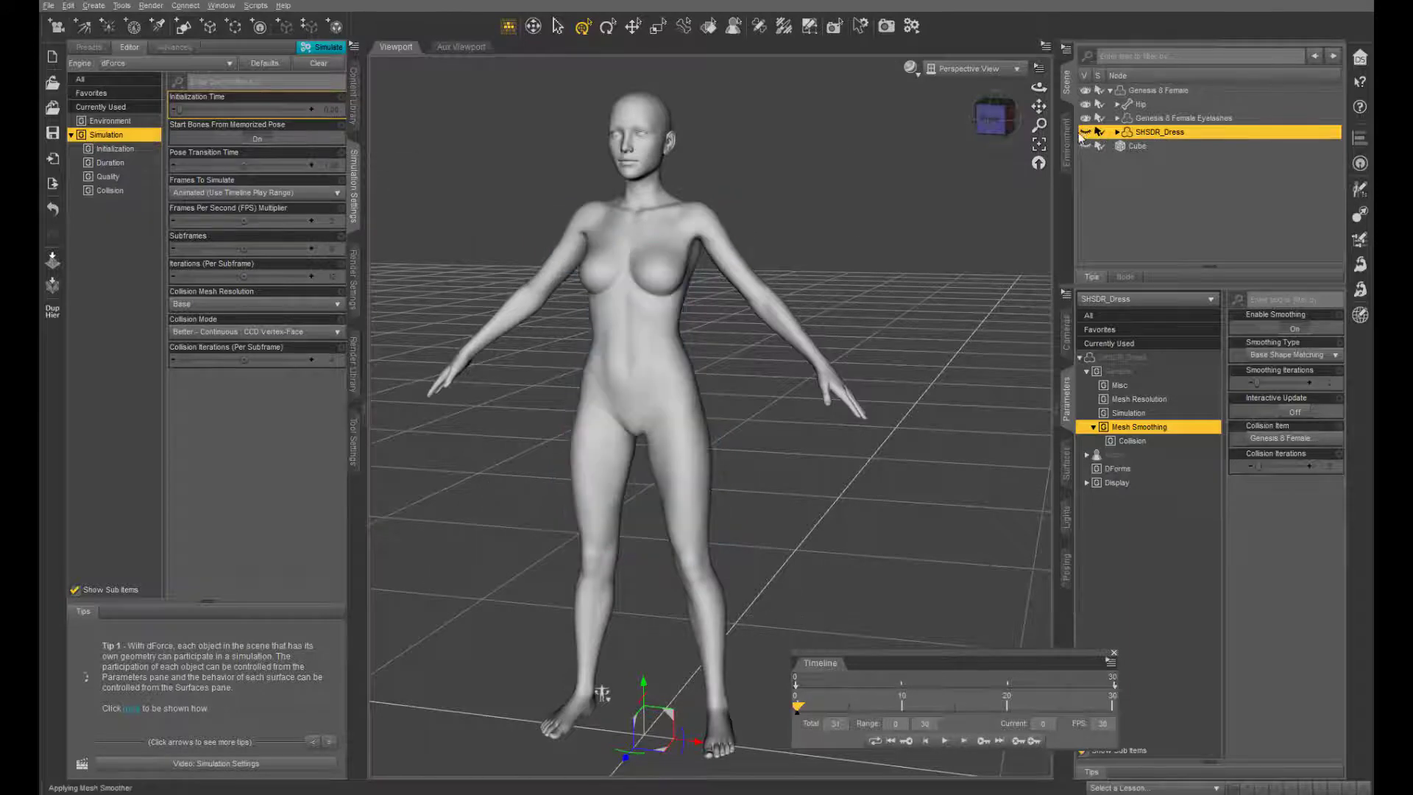
{"action": "left_click", "coordinate": [1145, 88]}
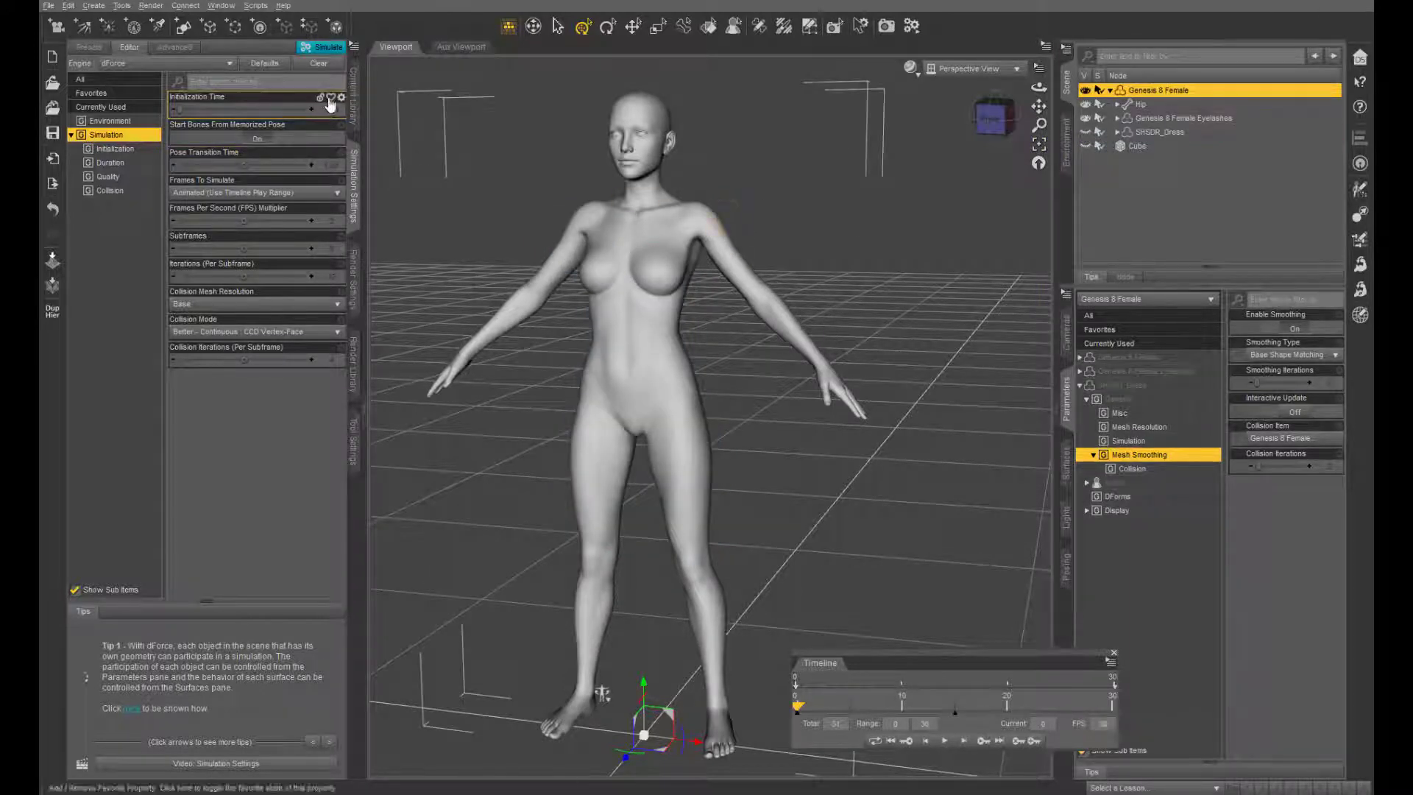
- Load the ASO Preload 5 long dress with belt from the All Seasons clothing folder onto the figure
{"action": "left_click", "coordinate": [353, 103]}
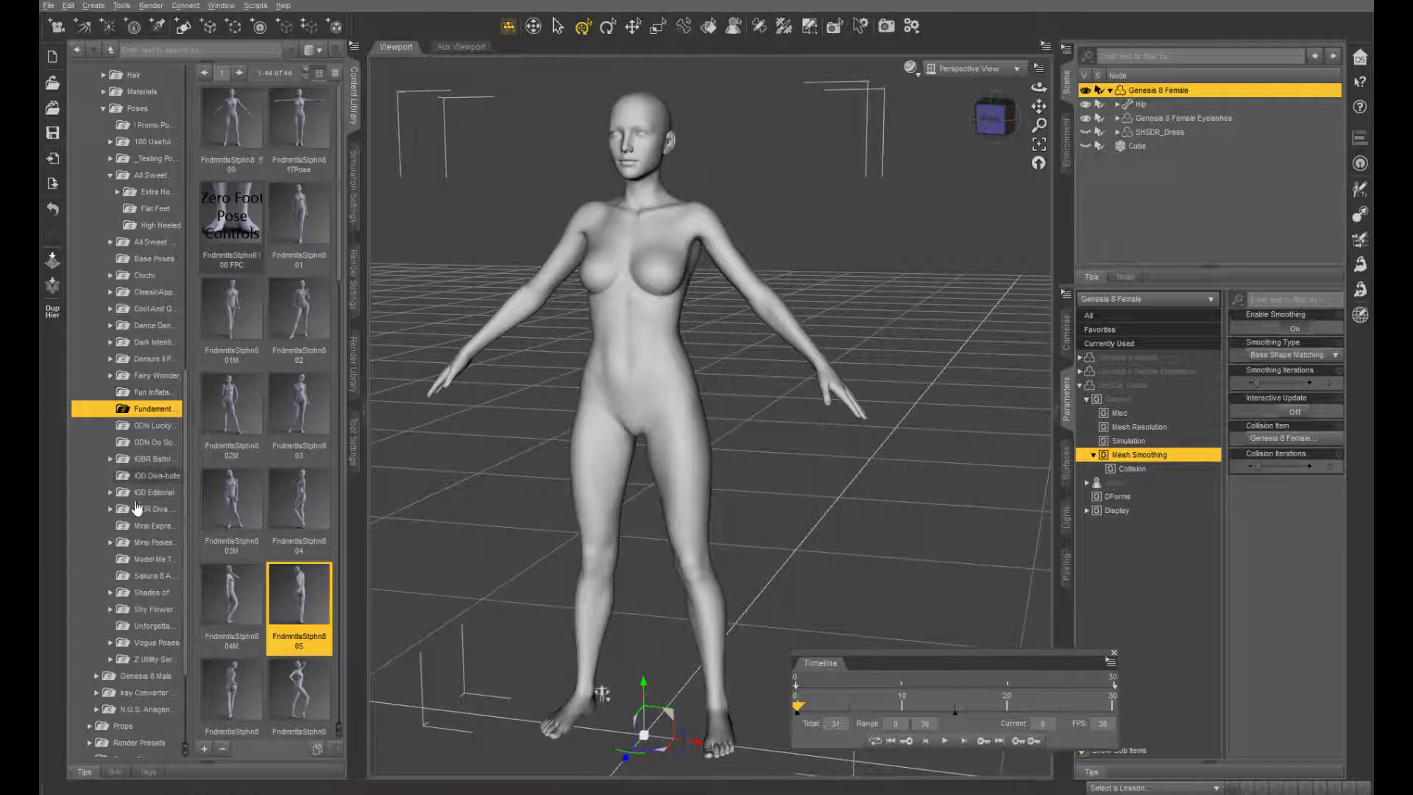
{"action": "scroll", "coordinate": [136, 507], "scroll_direction": "up", "scroll_amount": 8}
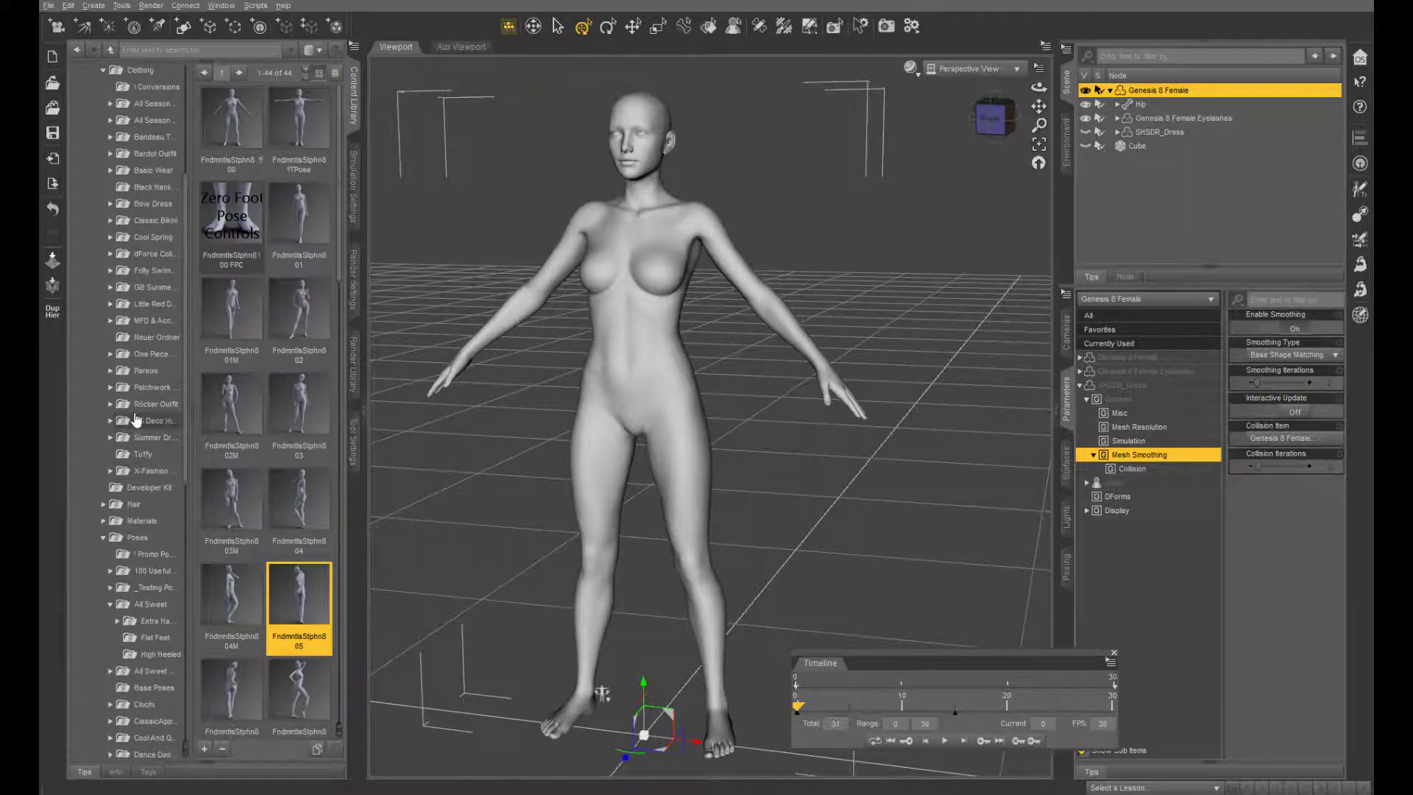
{"action": "scroll", "coordinate": [136, 419], "scroll_direction": "up", "scroll_amount": 6}
{"action": "left_click", "coordinate": [152, 250]}
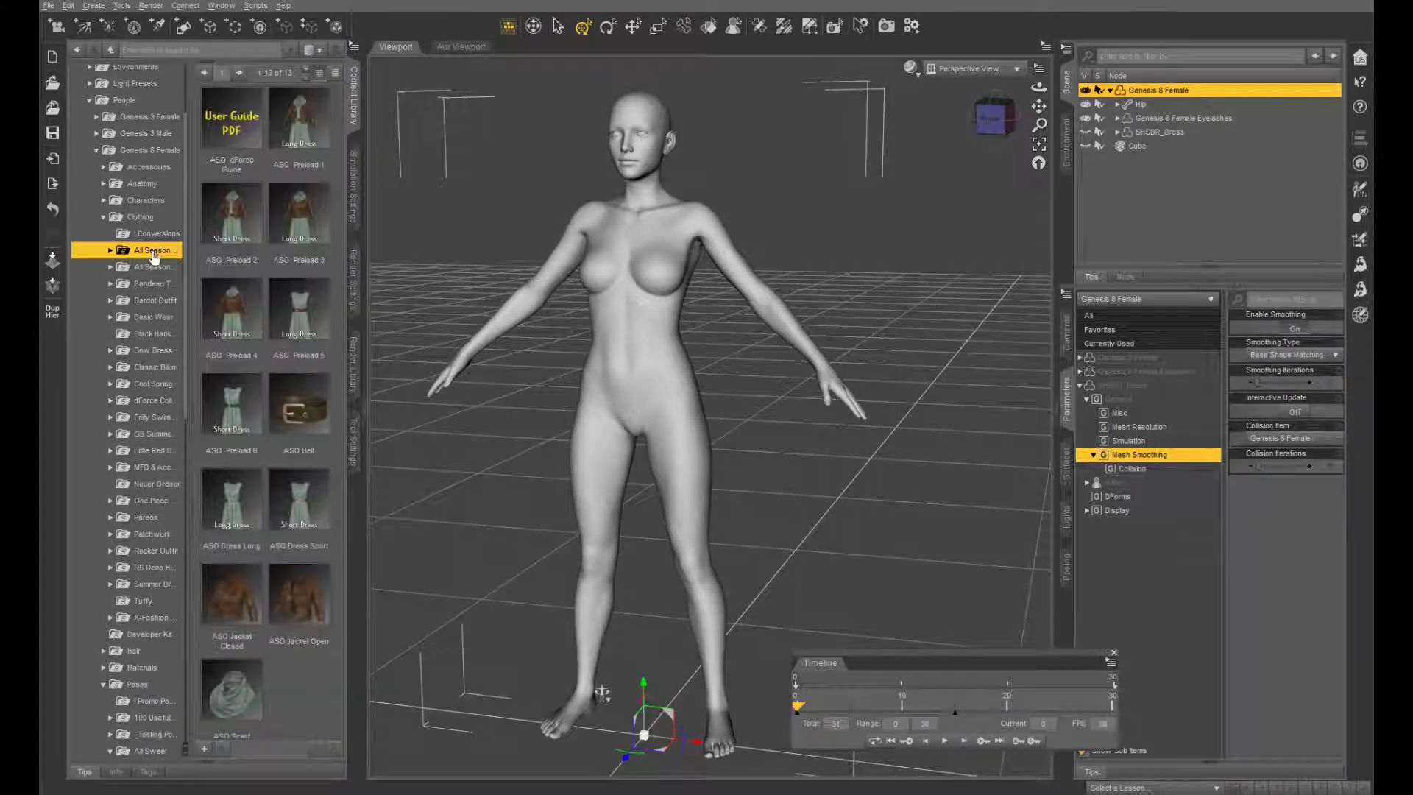
{"action": "double_click", "coordinate": [306, 318]}
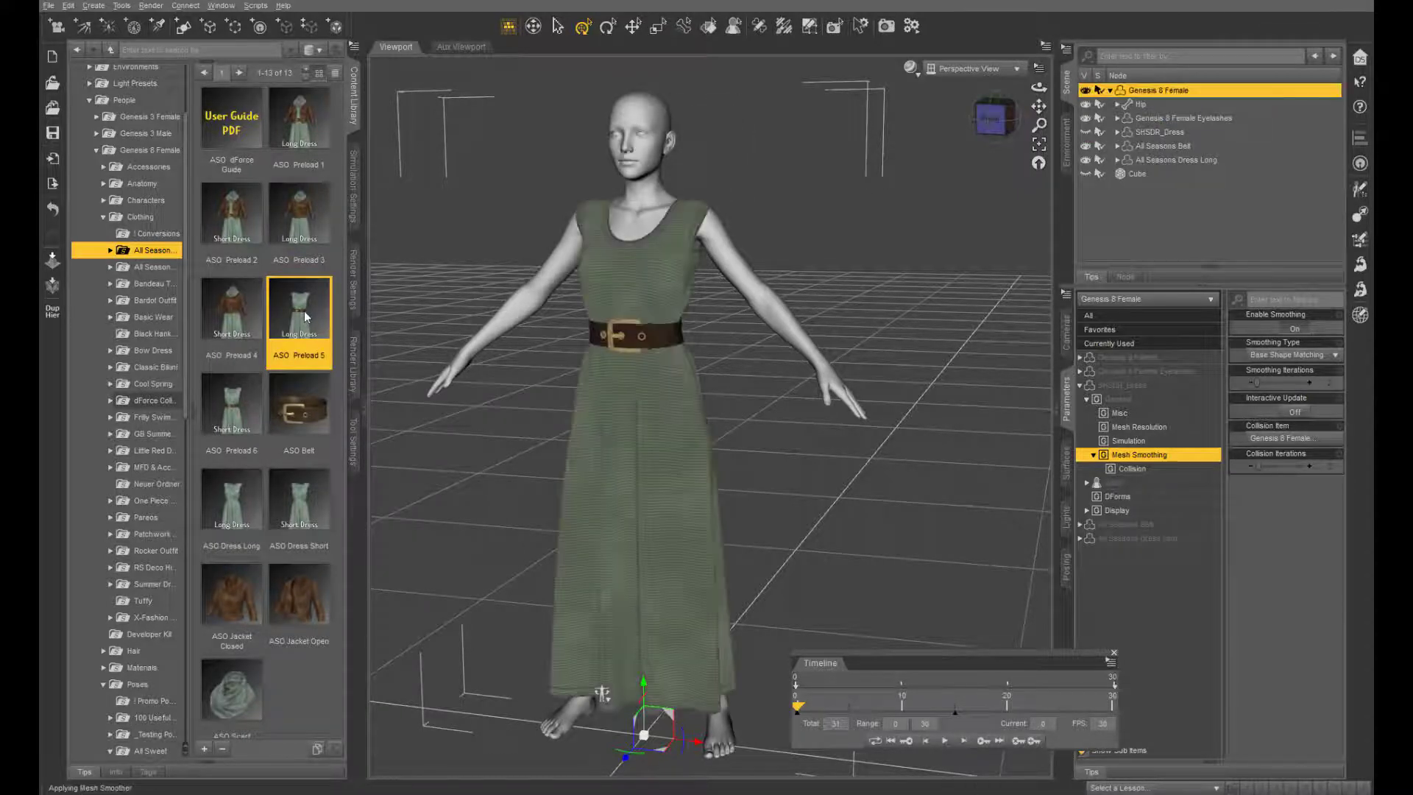
- Preview the long dress through the turn, return to frame 0 and run the dForce simulation over the timeline play range
{"action": "left_click", "coordinate": [354, 183]}
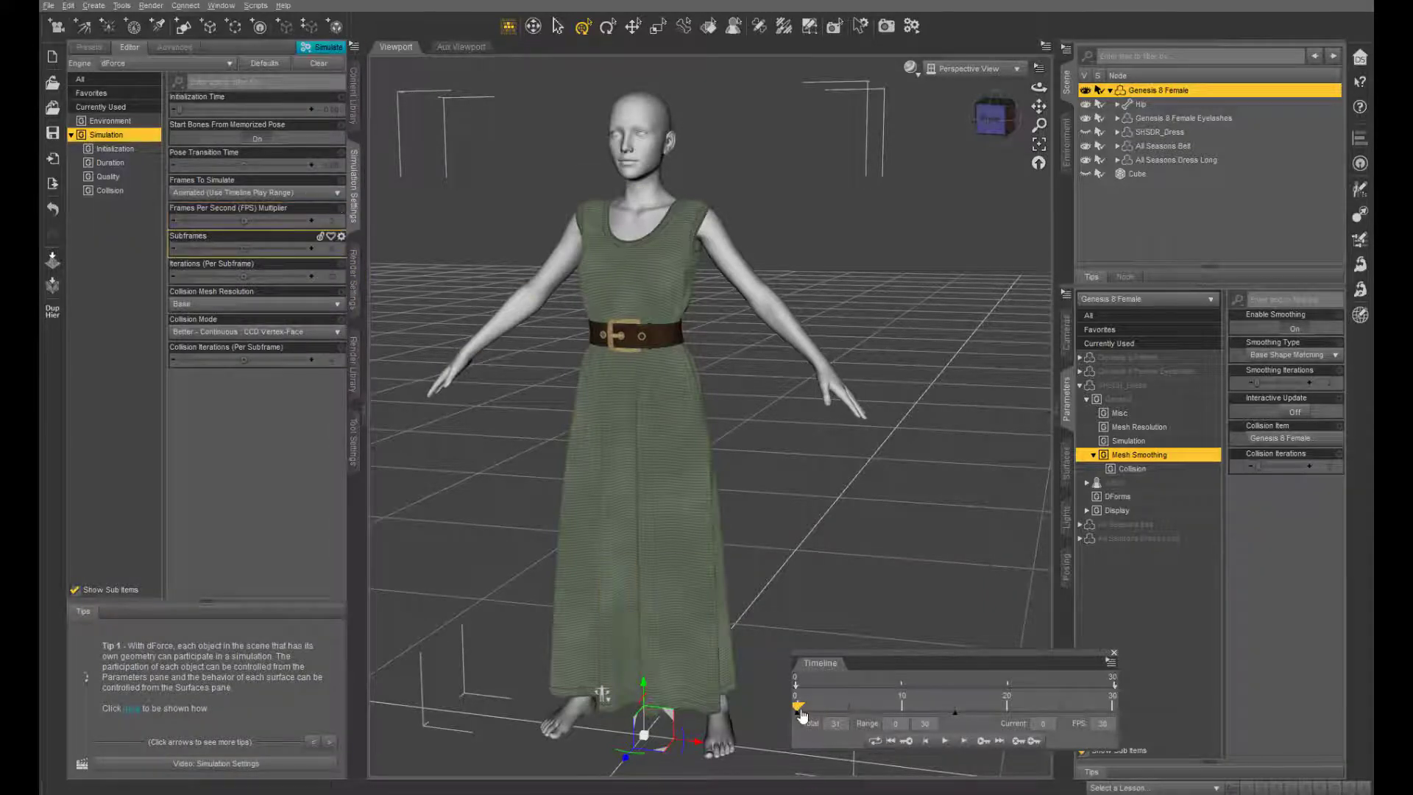
{"action": "left_click_drag", "start_coordinate": [798, 707], "coordinate": [869, 707]}
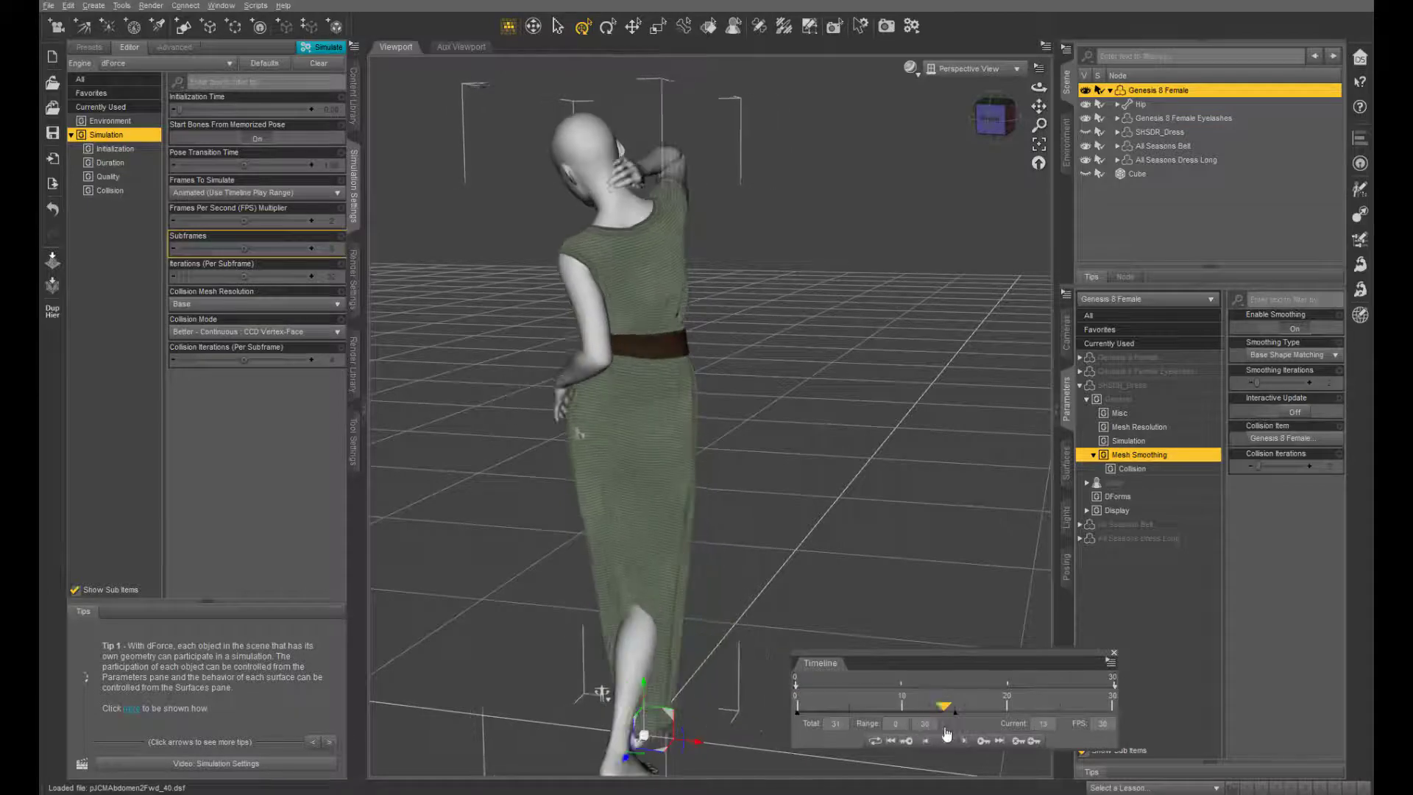
{"action": "left_click", "coordinate": [798, 706]}
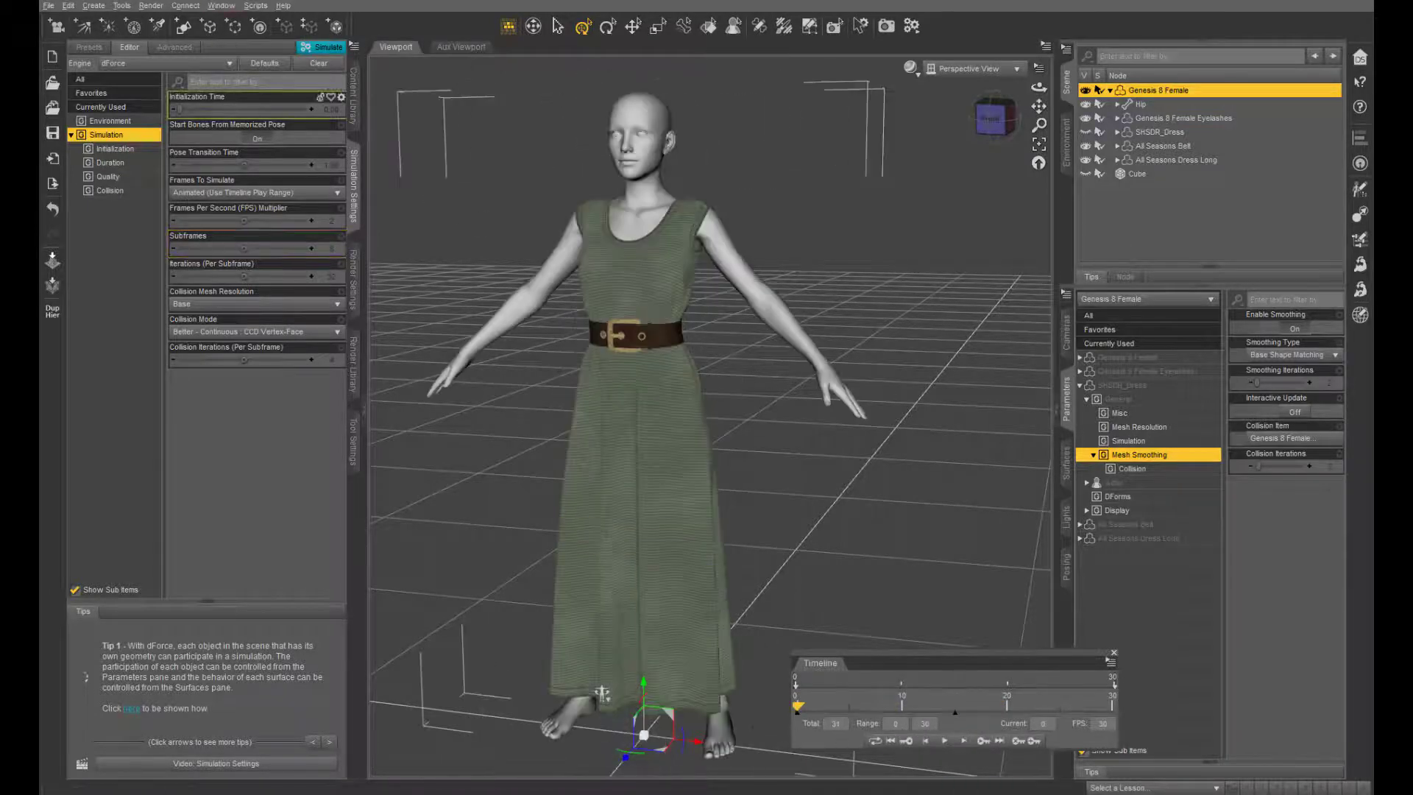
{"action": "left_click_drag", "start_coordinate": [798, 706], "coordinate": [770, 740]}
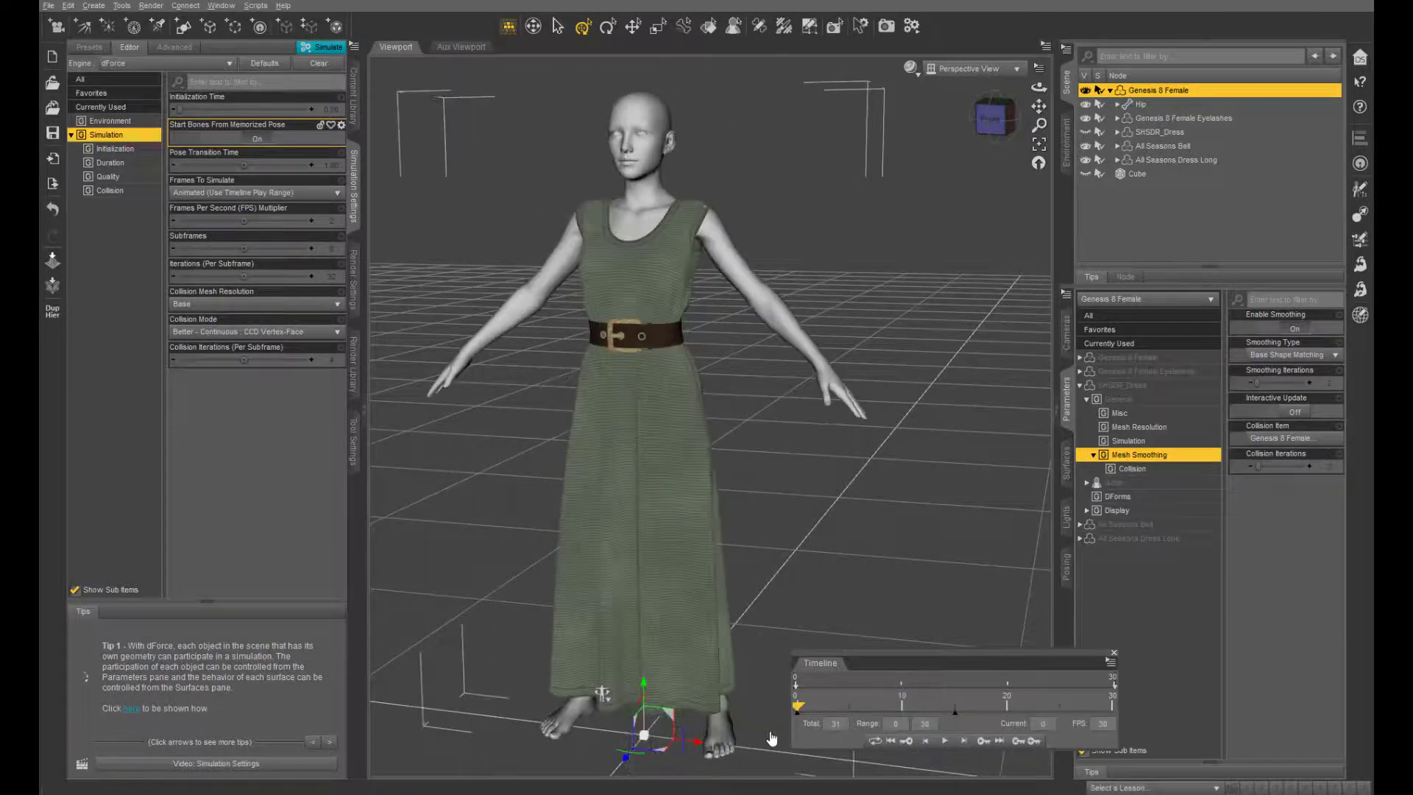
{"action": "left_click", "coordinate": [322, 48]}
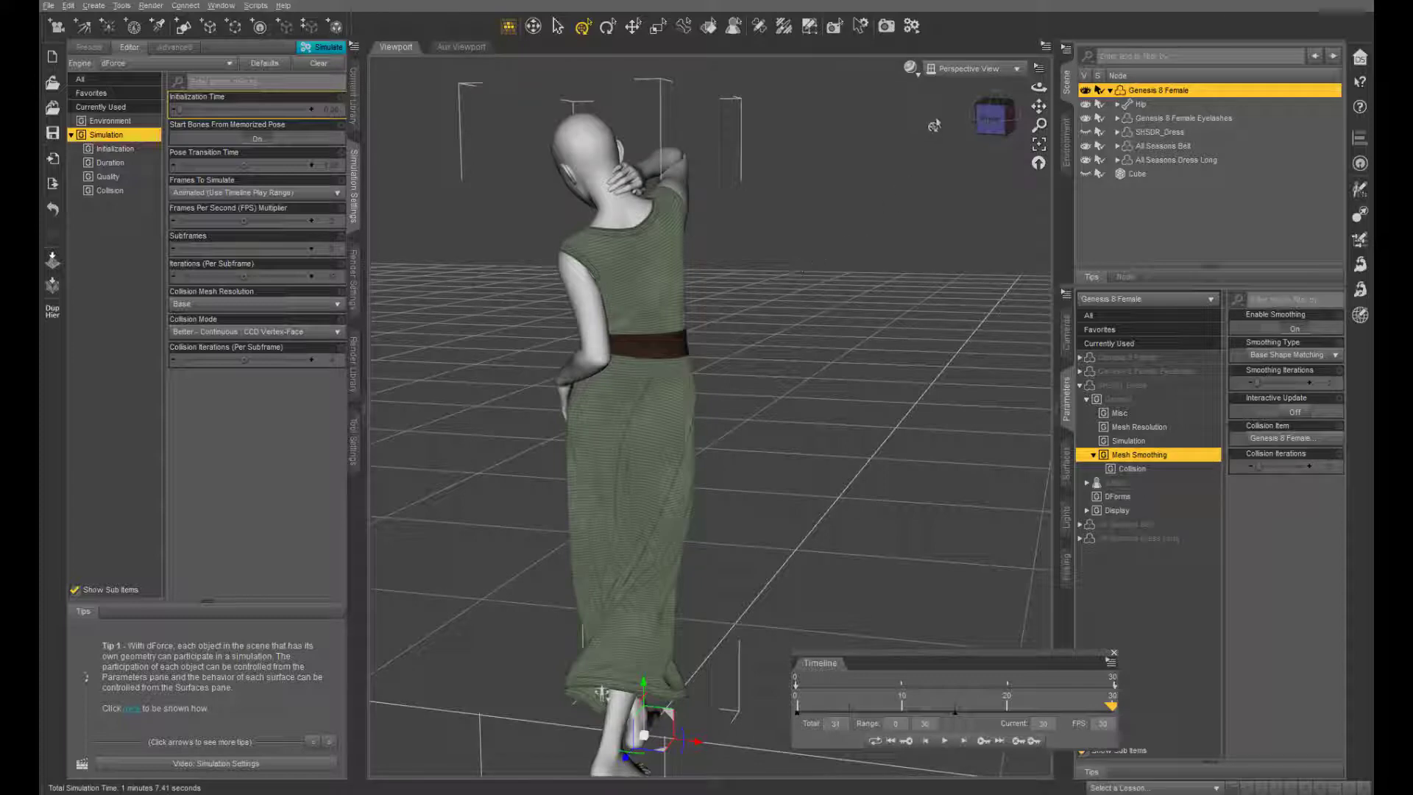
- Examine how the long dress wraps around the legs at frame 30 from the back and side
{"action": "left_click_drag", "start_coordinate": [1038, 87], "coordinate": [893, 15]}
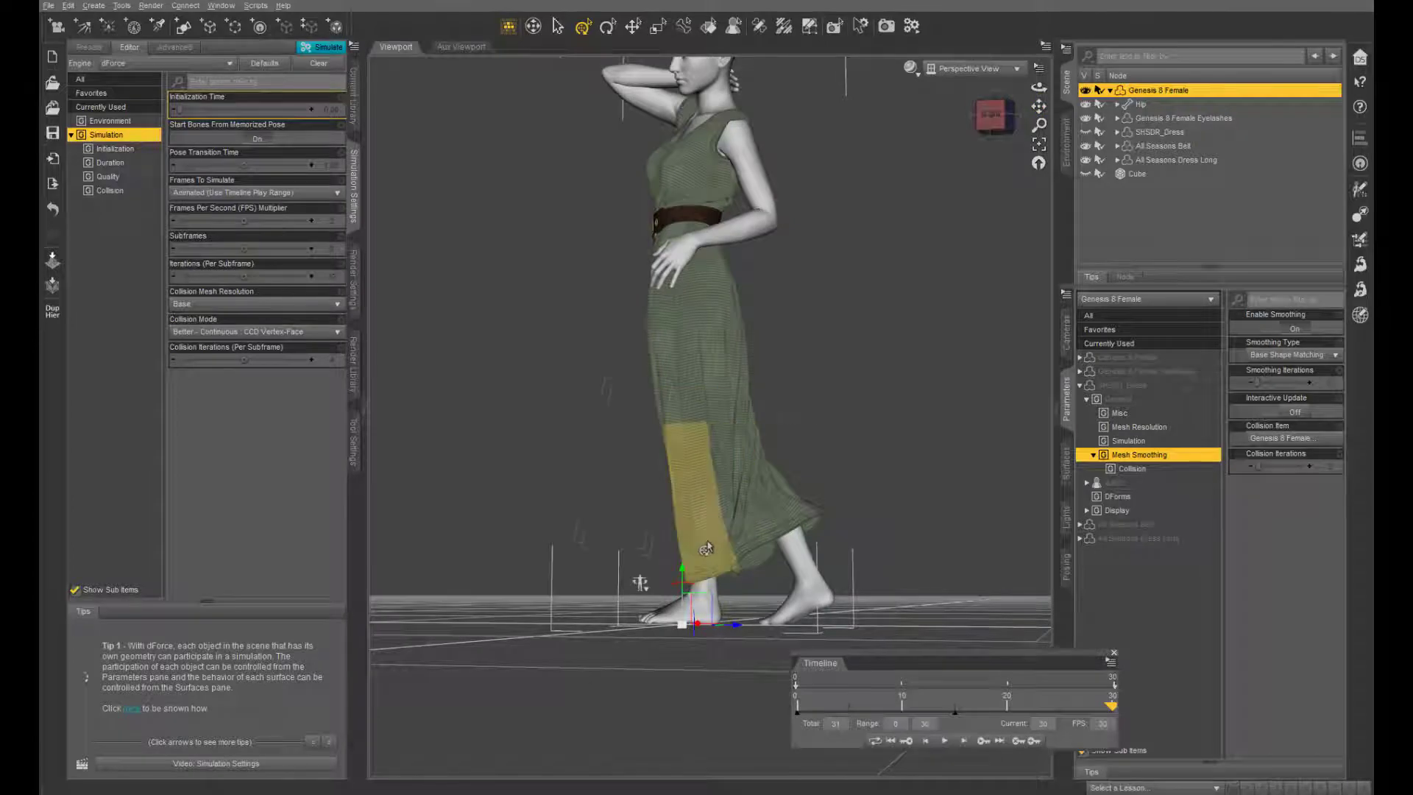
{"action": "left_click_drag", "start_coordinate": [1039, 88], "coordinate": [933, 120]}
{"action": "mouse_move", "coordinate": [1113, 705]}
{"action": "left_mouse_down"}
{"action": "mouse_move", "coordinate": [798, 707]}
{"action": "mouse_move", "coordinate": [1073, 731]}
{"action": "mouse_move", "coordinate": [1111, 708]}
{"action": "left_mouse_up"}
{"action": "left_click", "coordinate": [1085, 710]}
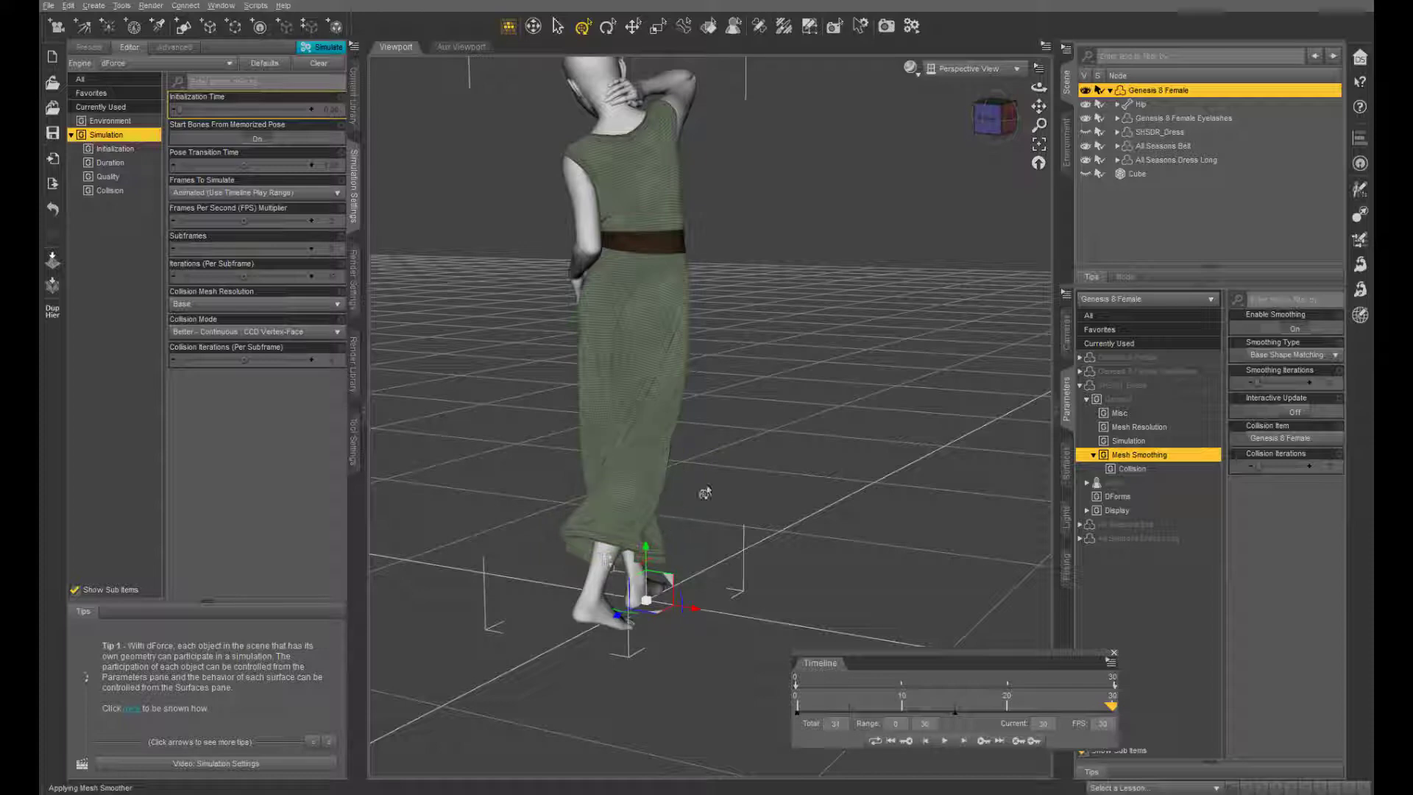
{"action": "left_click_drag", "start_coordinate": [606, 560], "coordinate": [639, 591]}
{"action": "left_click_drag", "start_coordinate": [997, 334], "coordinate": [1013, 325]}
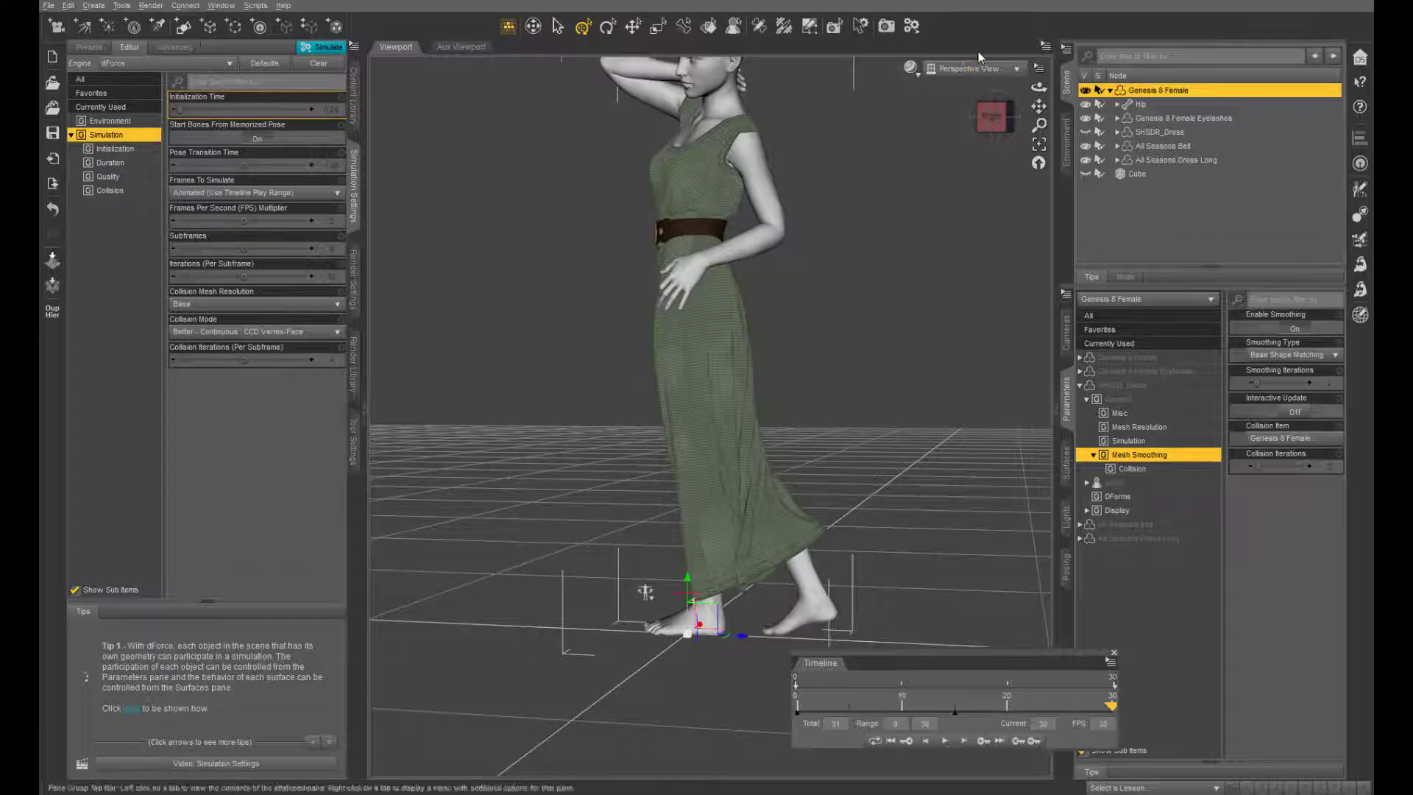
{"action": "left_click_drag", "start_coordinate": [1039, 86], "coordinate": [1029, 90]}
{"action": "left_click_drag", "start_coordinate": [683, 595], "coordinate": [933, 436]}
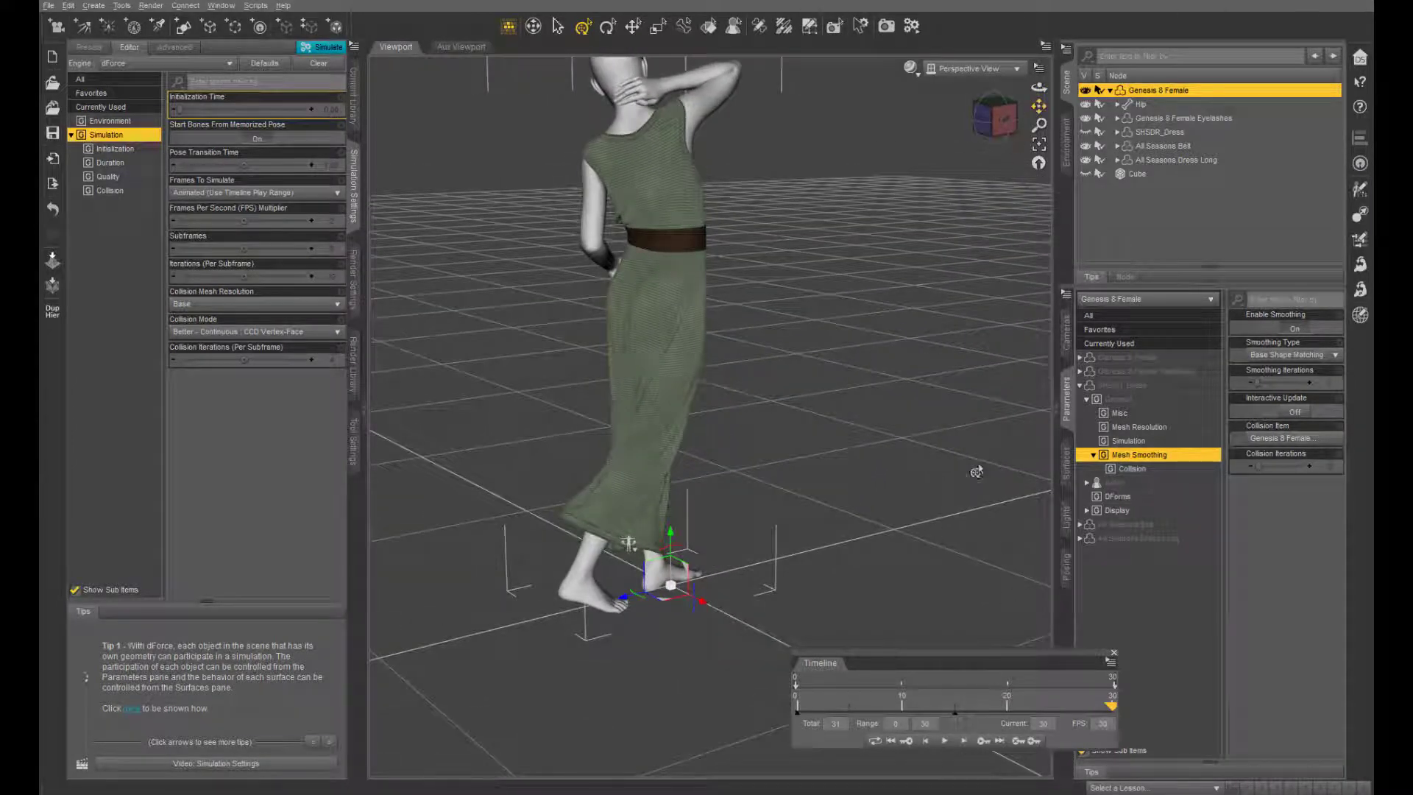
- Set the hip's Y Rotate at frame 0 to -175, matching its rotation at frame 15
{"action": "left_click", "coordinate": [1143, 106]}
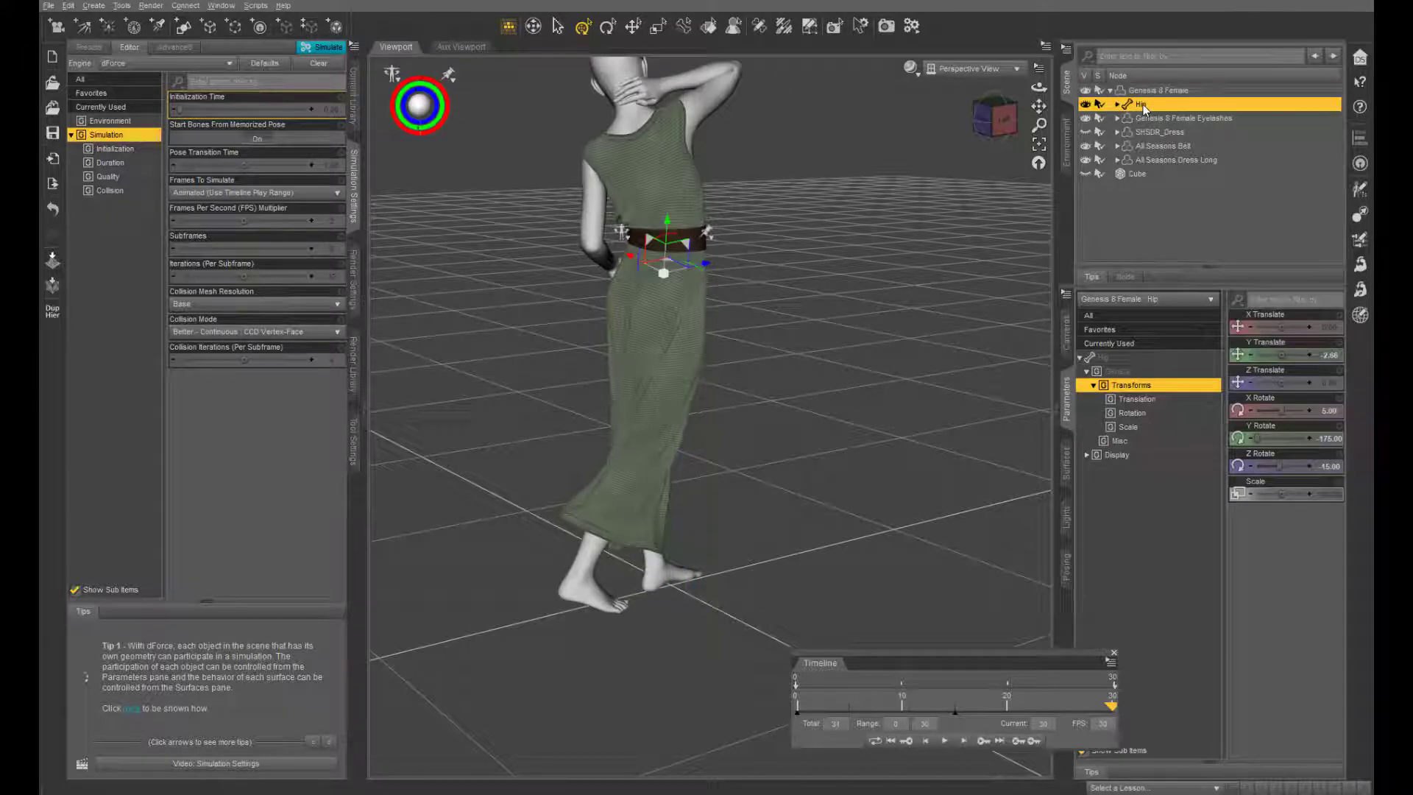
{"action": "left_click", "coordinate": [956, 711]}
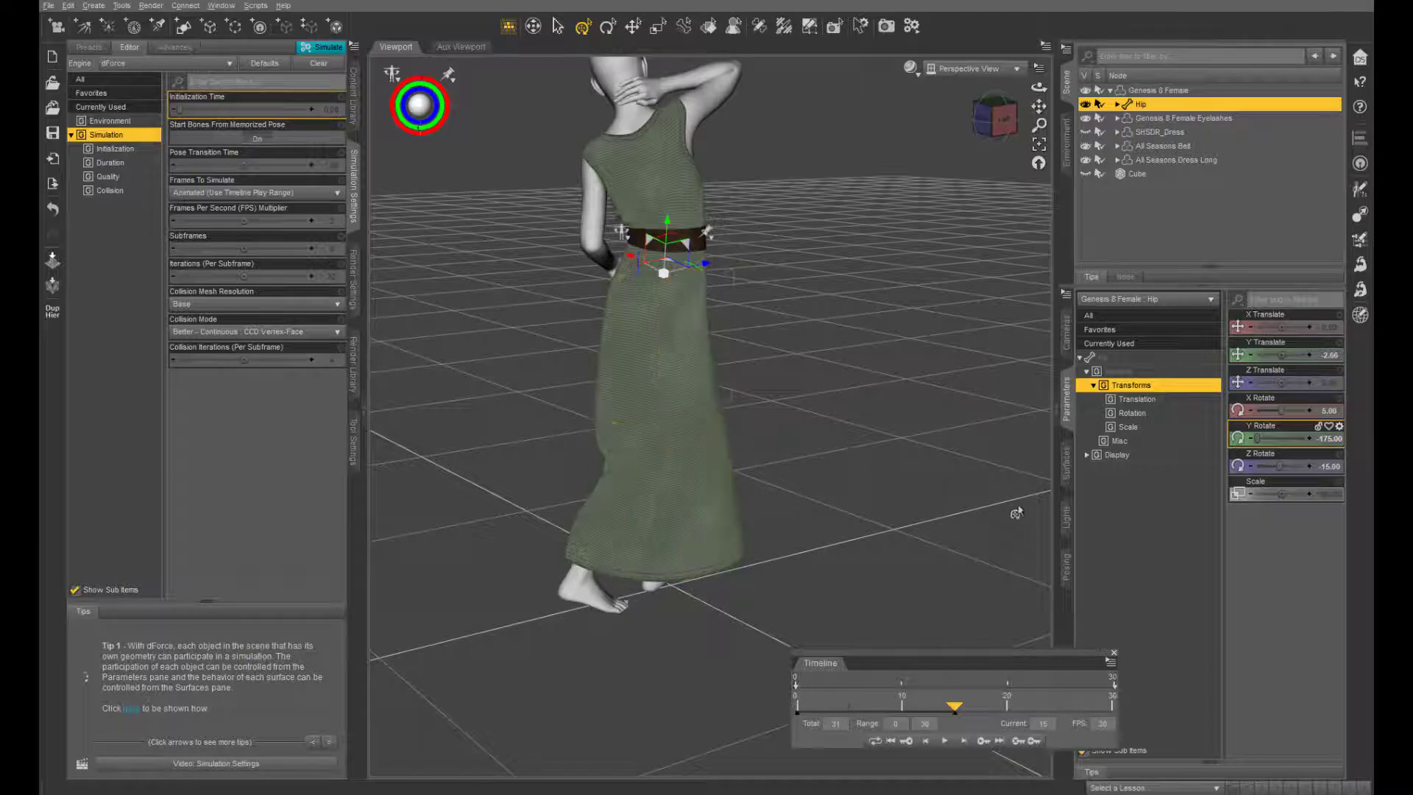
{"action": "left_click", "coordinate": [1332, 444]}
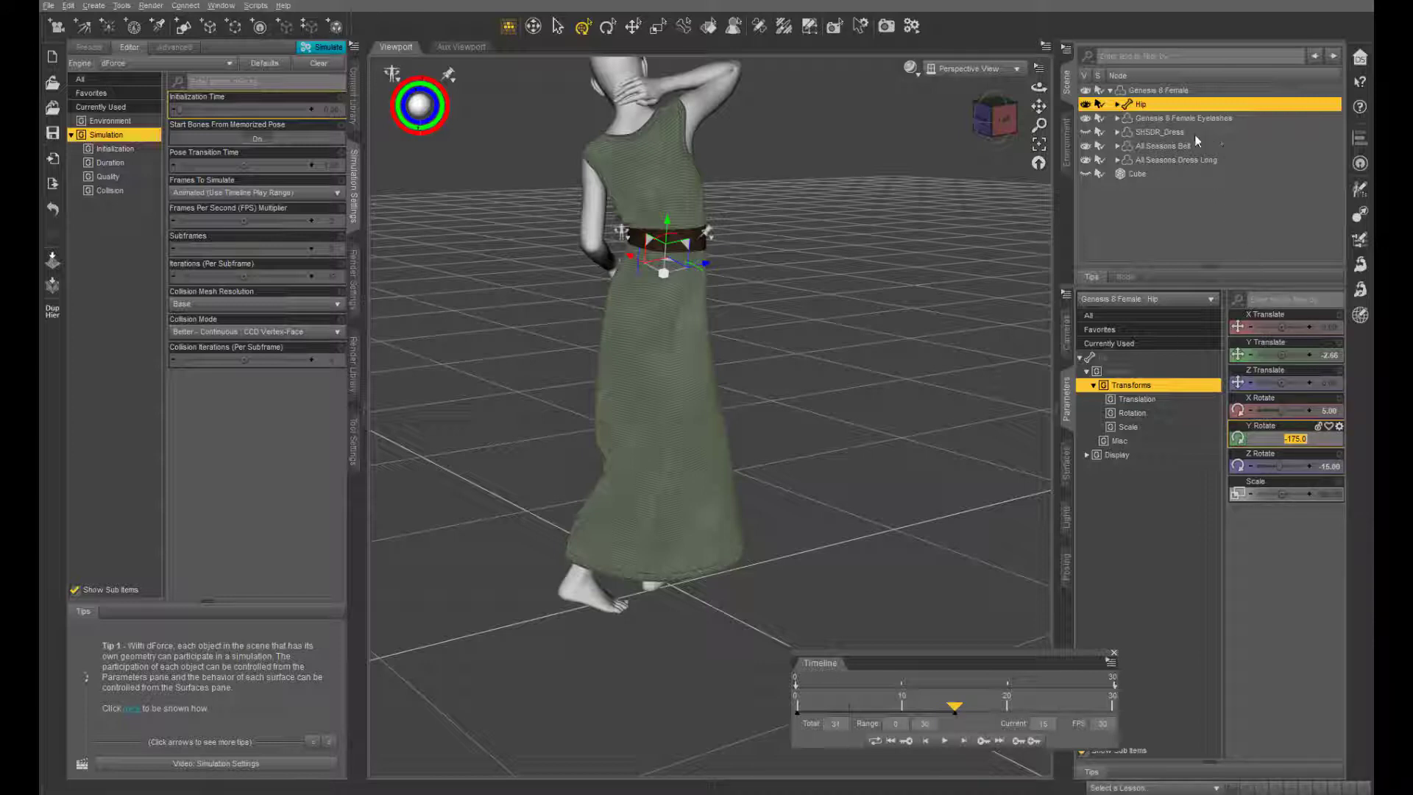
{"action": "left_click", "coordinate": [798, 711]}
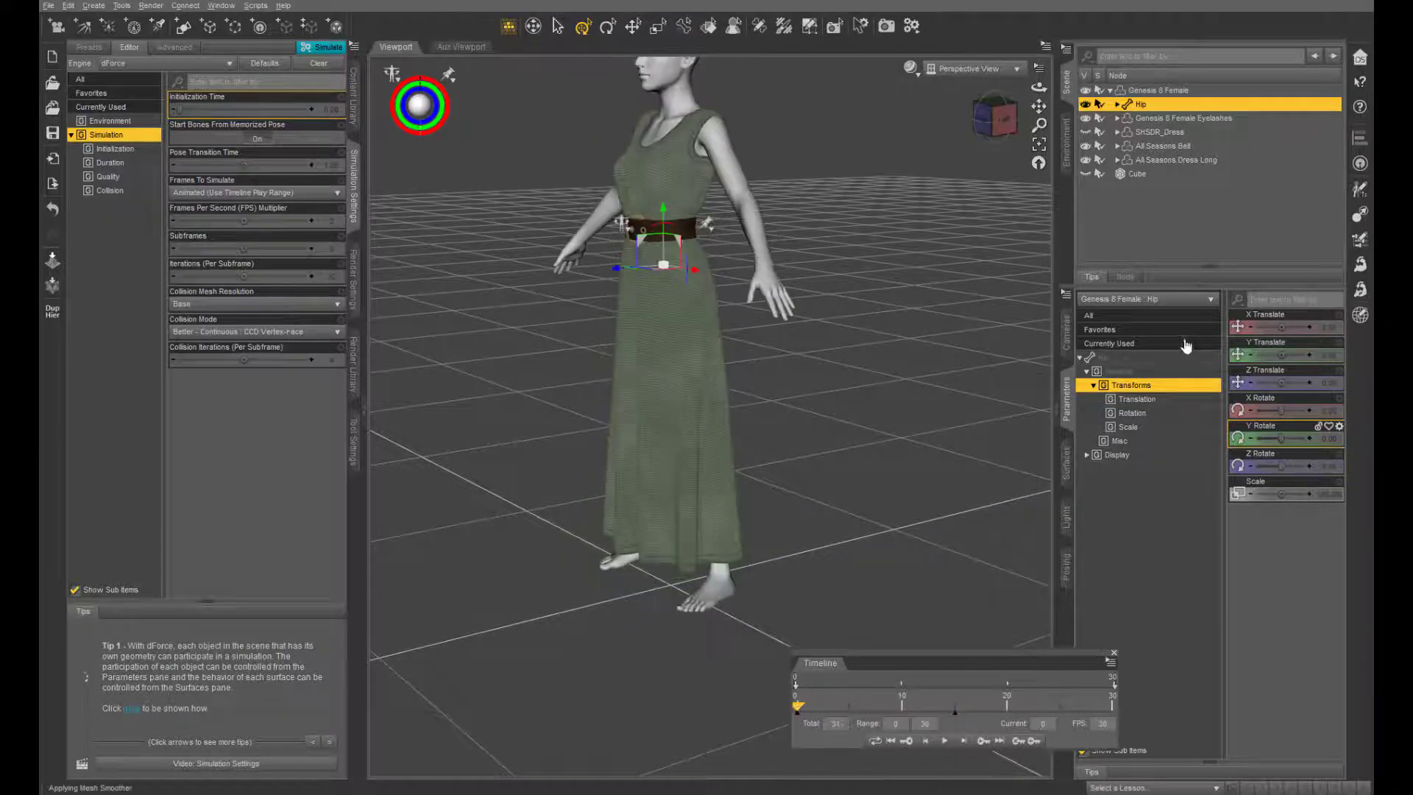
{"action": "left_click", "coordinate": [1331, 439]}
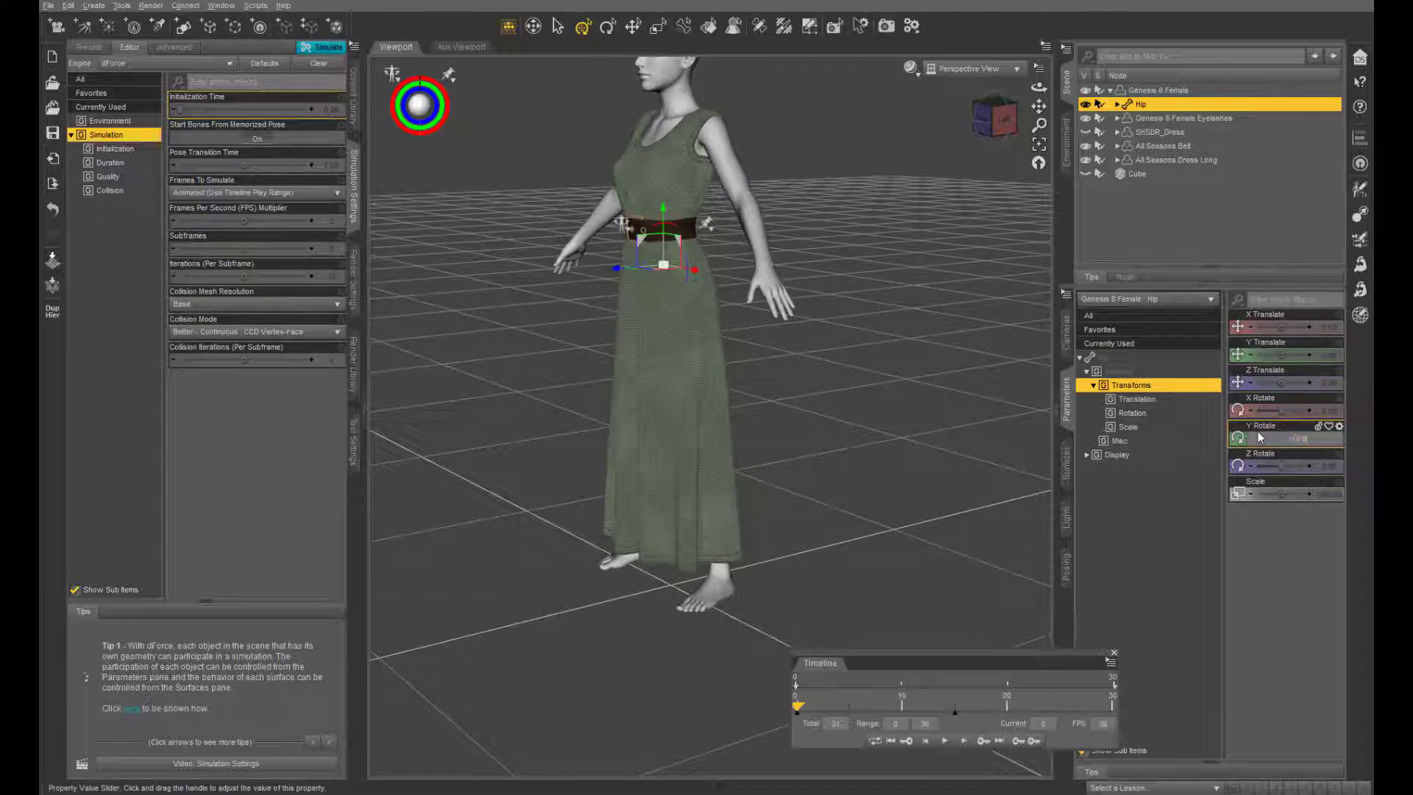
{"action": "type", "text": "-175.0"}
{"action": "key", "text": "Return"}
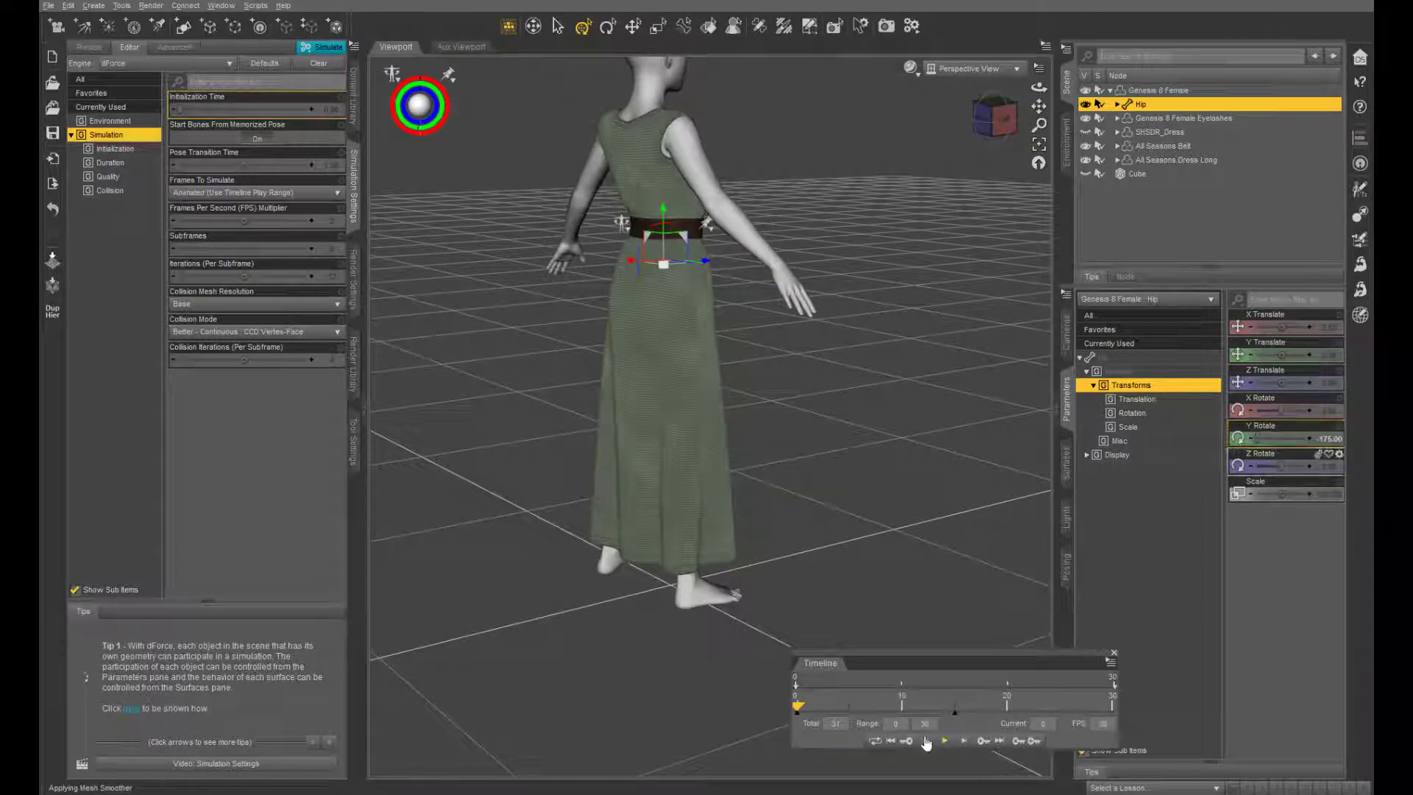
- Keep the timeline at frame 0 and turn off Start Bones From Memorized Pose in the simulation settings
{"action": "left_click_drag", "start_coordinate": [807, 712], "coordinate": [759, 735]}
{"action": "left_click_drag", "start_coordinate": [799, 712], "coordinate": [754, 715]}
{"action": "left_click", "coordinate": [260, 145]}
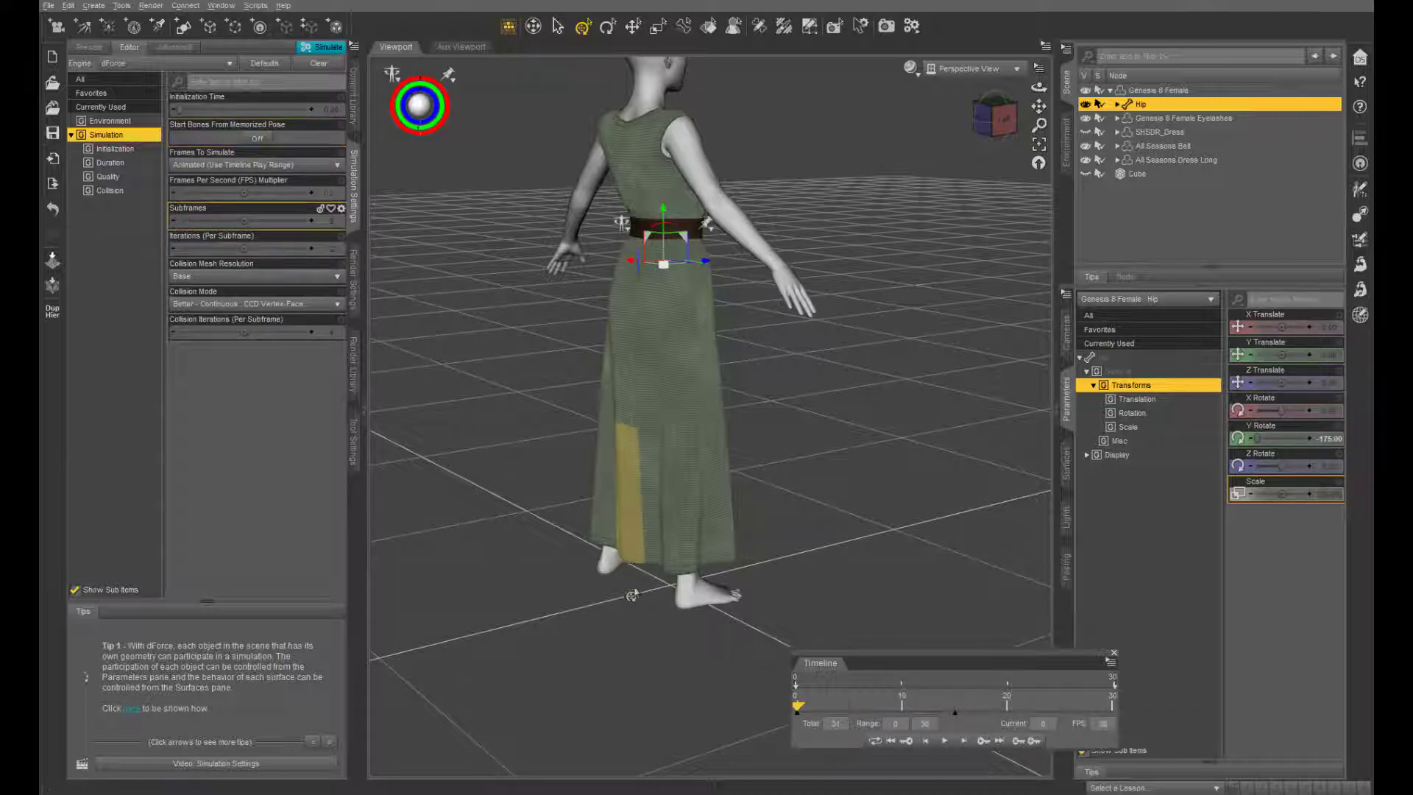
- Run the dForce simulation from frame 0 and examine the long dress at frame 30 from the back and side
{"action": "left_click", "coordinate": [320, 49]}
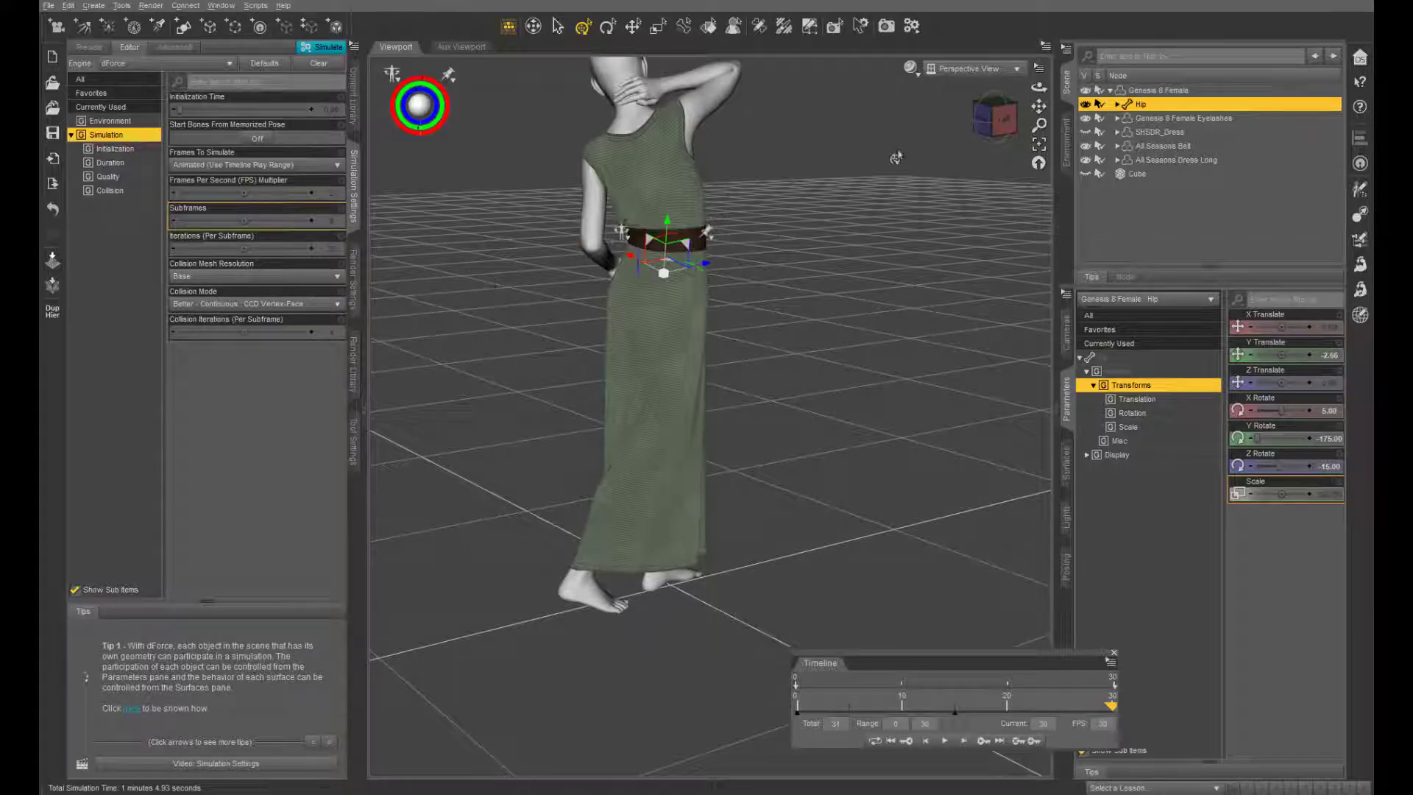
{"action": "left_click_drag", "start_coordinate": [1039, 86], "coordinate": [926, 80]}
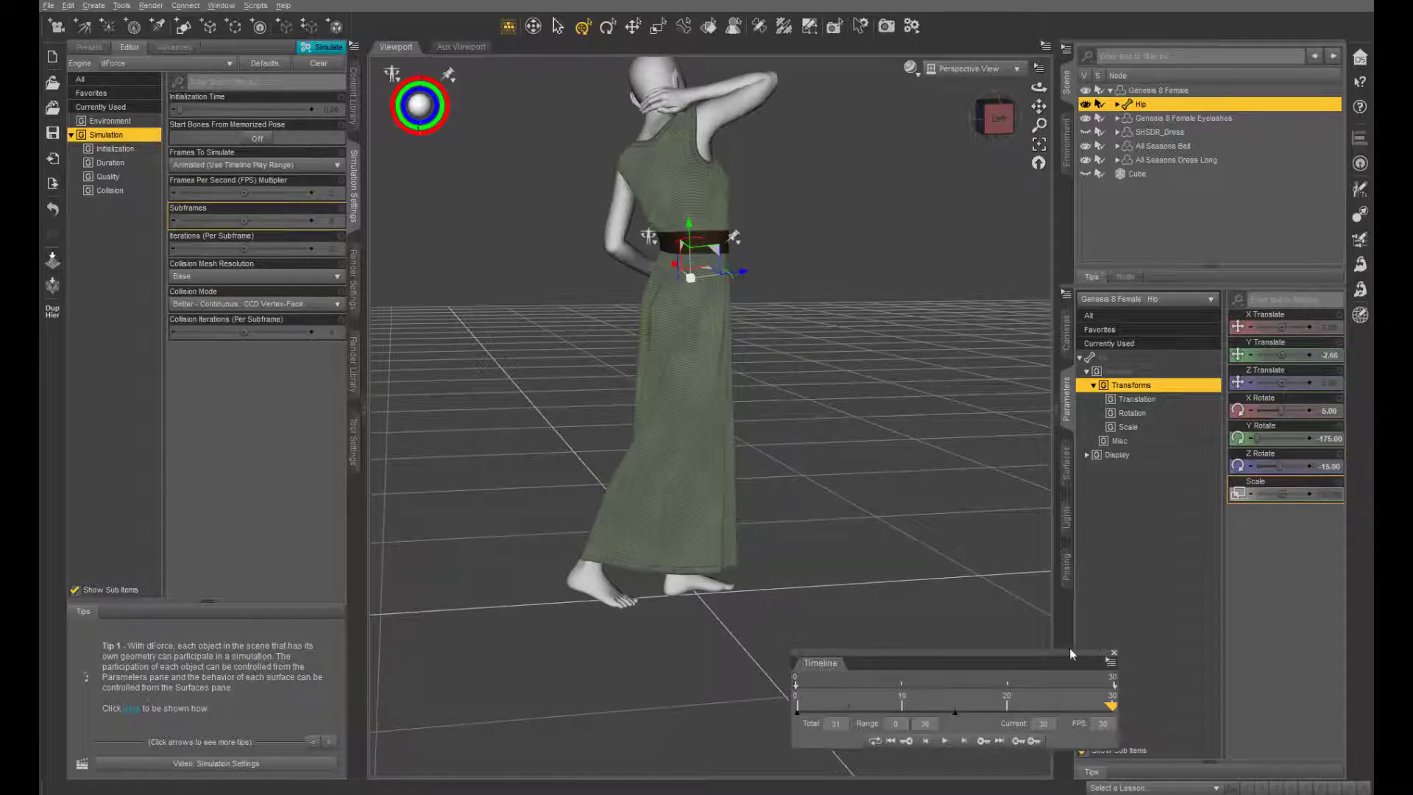
{"action": "left_click_drag", "start_coordinate": [1039, 87], "coordinate": [902, 86]}
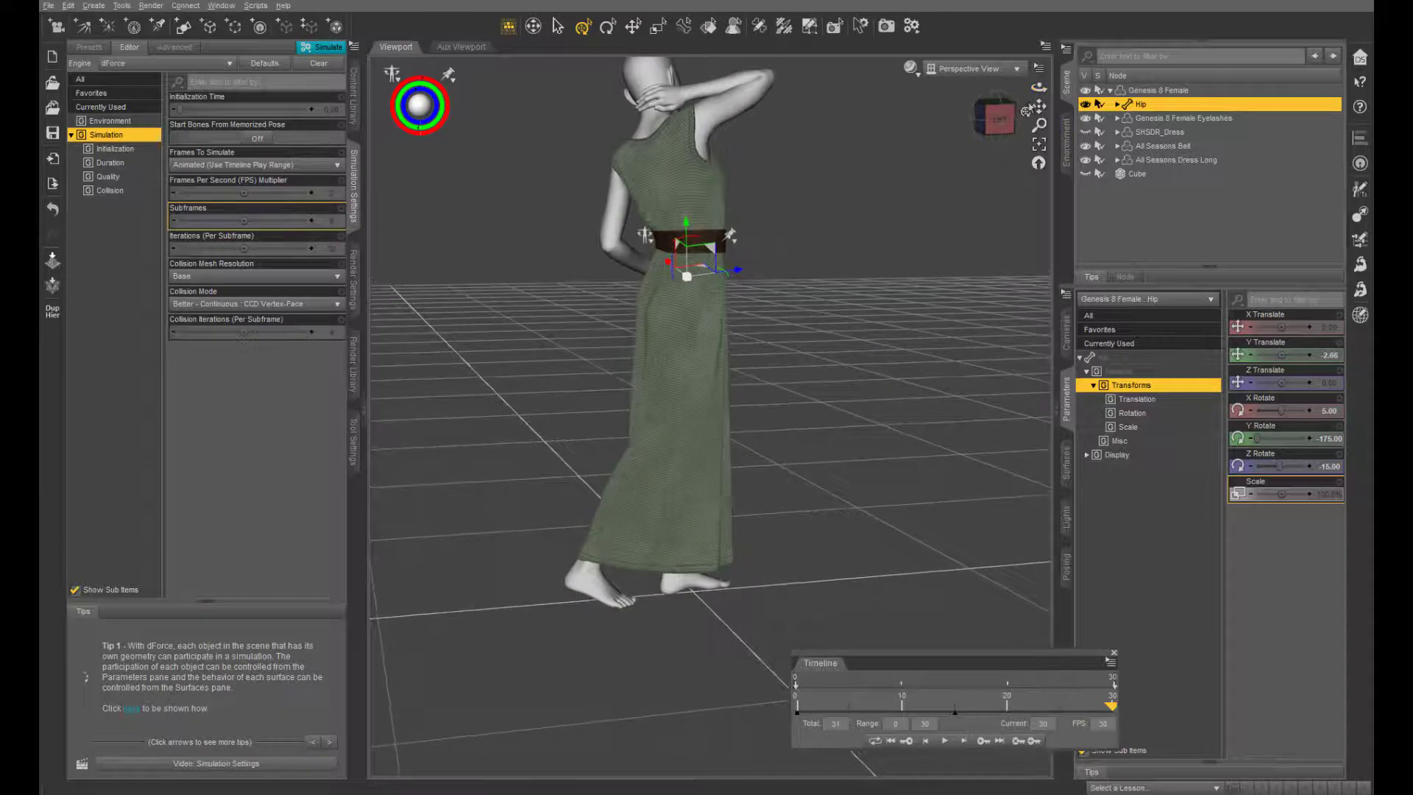
{"action": "left_click_drag", "start_coordinate": [1039, 107], "coordinate": [1024, 142]}
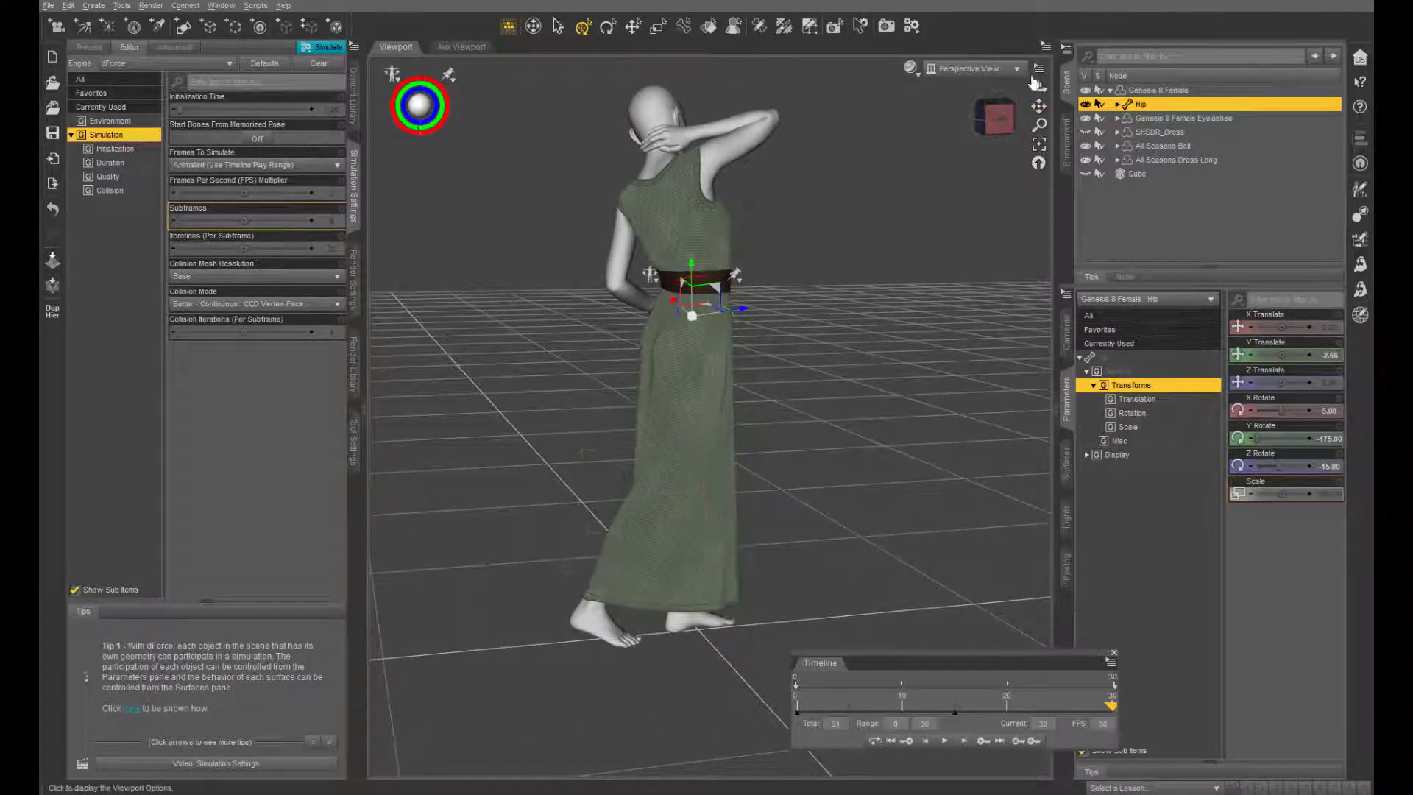
{"action": "left_click_drag", "start_coordinate": [1040, 87], "coordinate": [988, 81]}
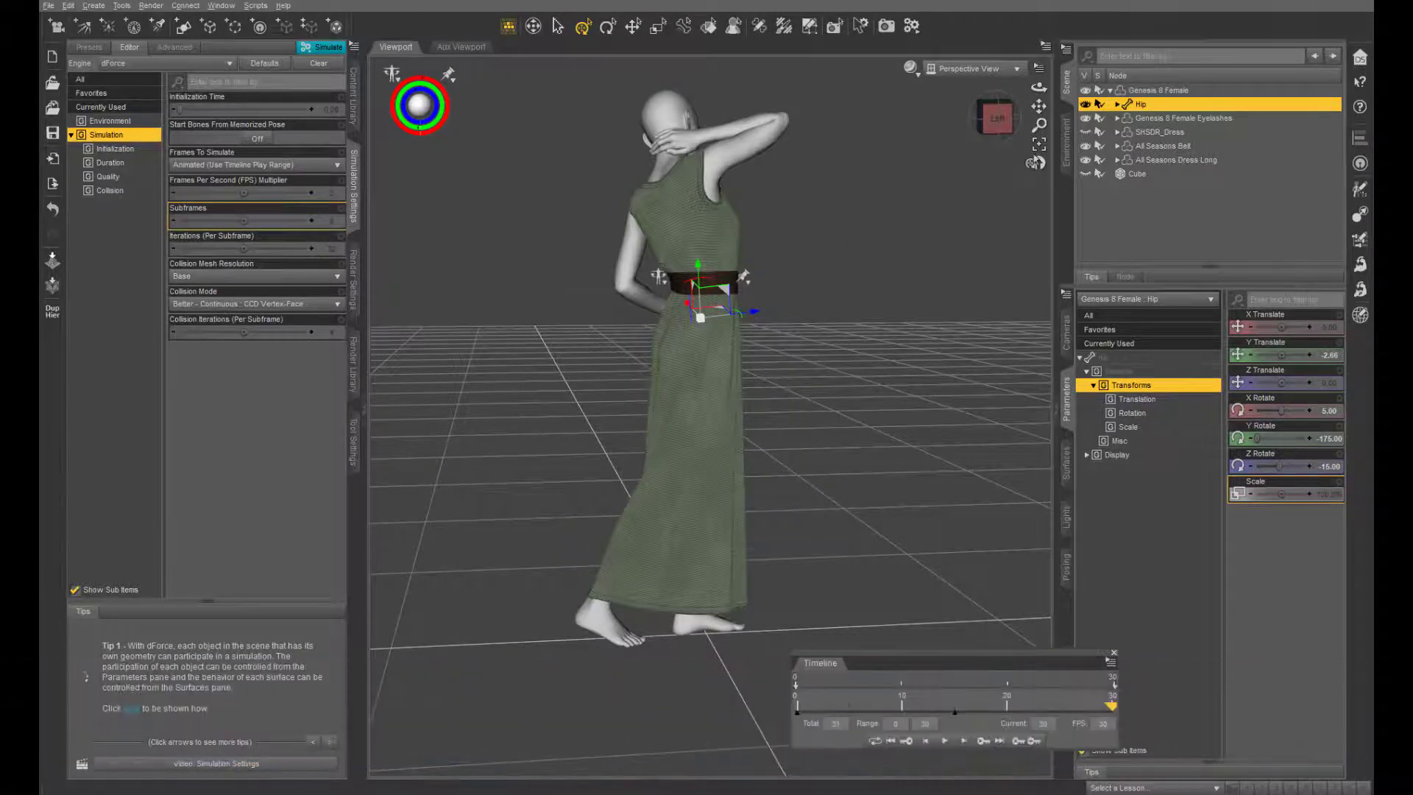
- Delete the All Seasons long dress and belt from the scene and make the hidden SHSDR_Dress visible
{"action": "left_click", "coordinate": [1142, 160]}
{"action": "key", "text": "Delete"}
{"action": "left_click", "coordinate": [1144, 146]}
{"action": "key", "text": "Delete"}
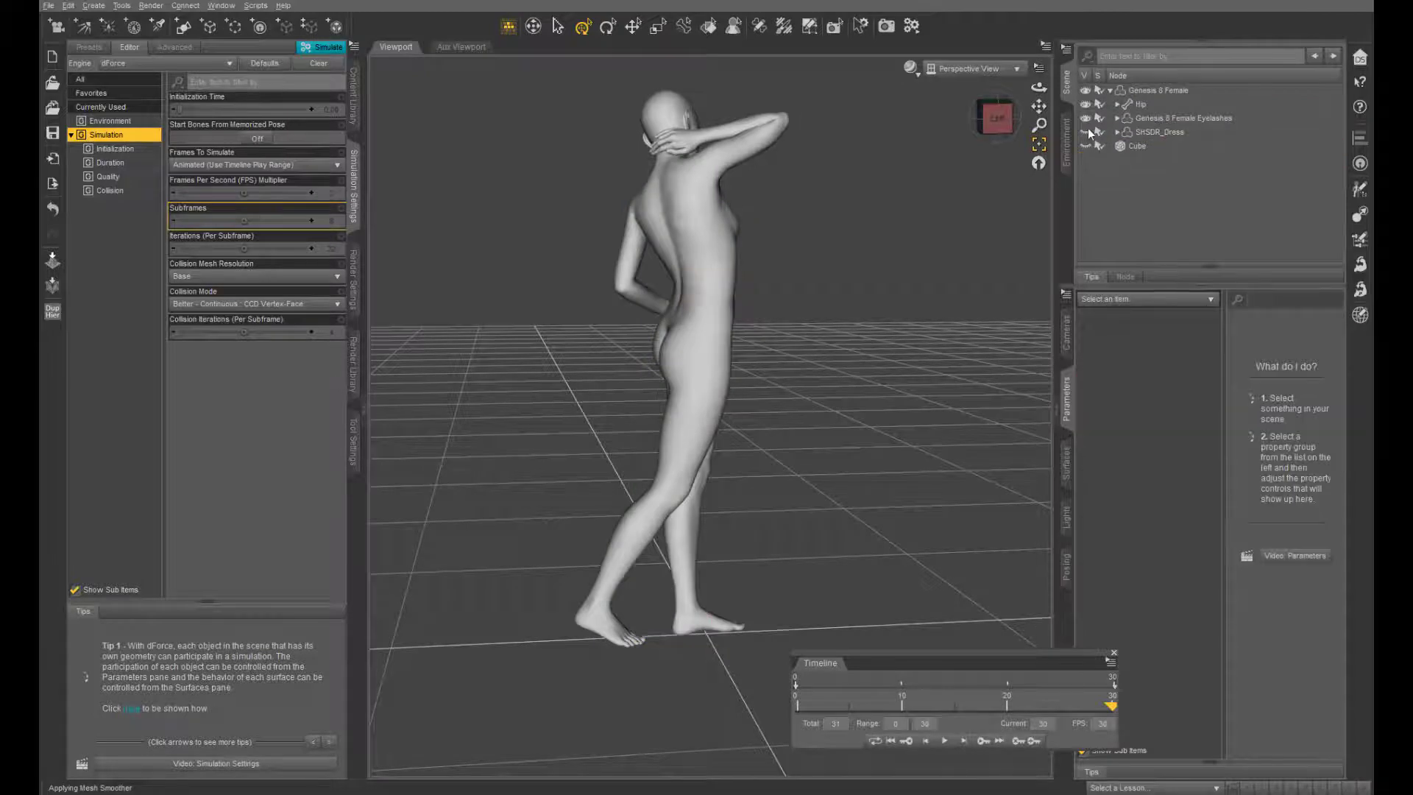
{"action": "left_click", "coordinate": [1087, 132]}
{"action": "left_click", "coordinate": [1143, 133]}
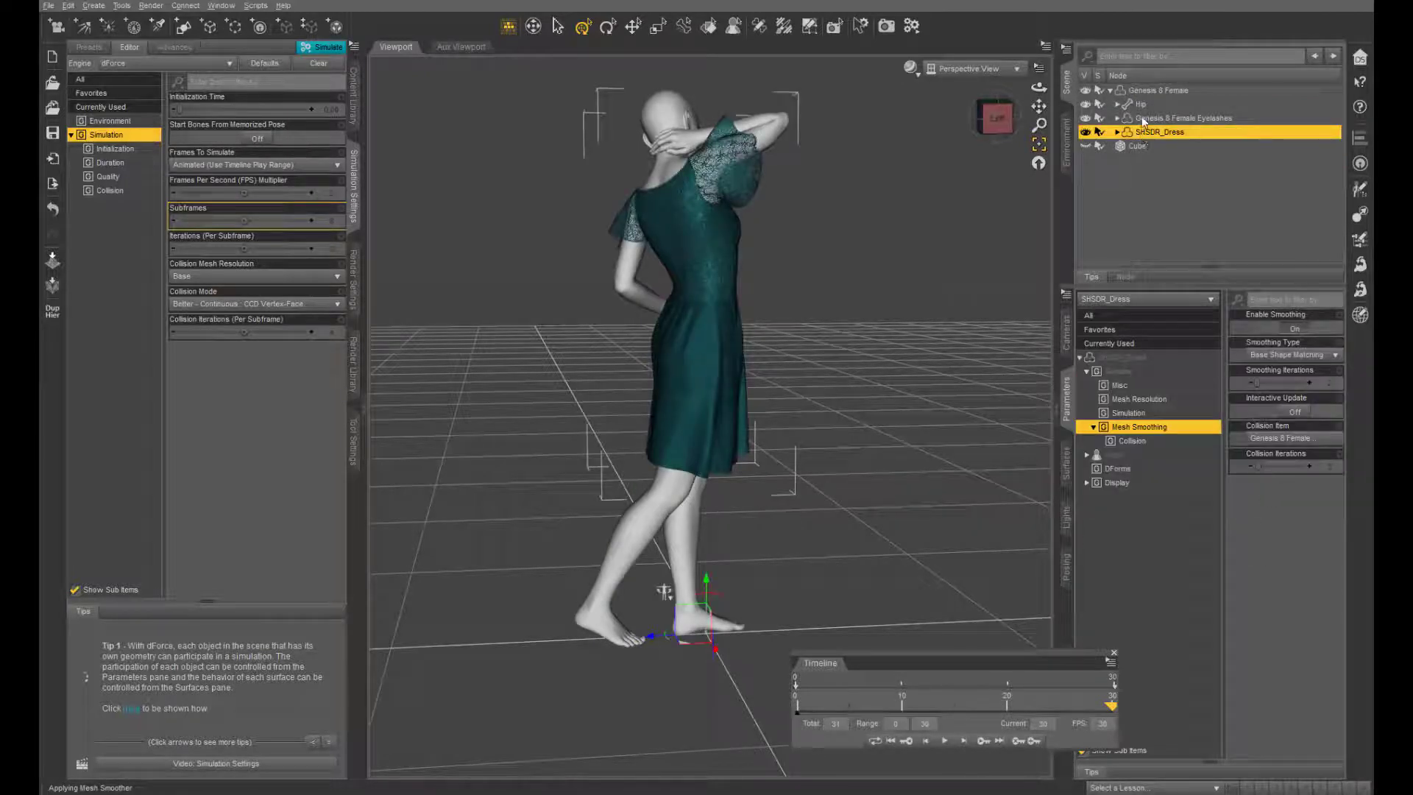
{"action": "left_click", "coordinate": [1147, 116]}
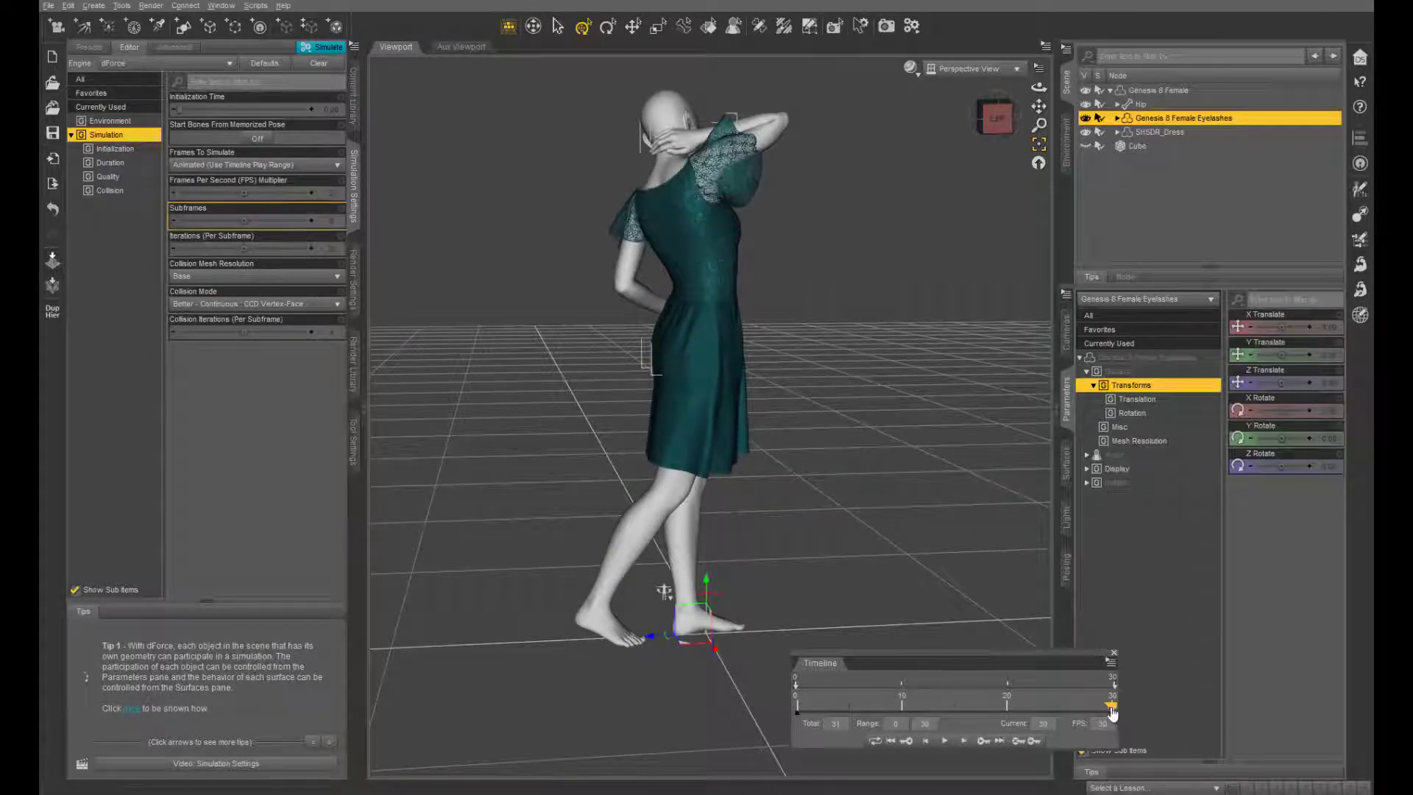
- At frame 15, apply the seated 18M pose from the Fundamentals pose folder to the Genesis 8 Female
{"action": "left_click_drag", "start_coordinate": [1112, 712], "coordinate": [954, 725]}
{"action": "left_click", "coordinate": [1143, 91]}
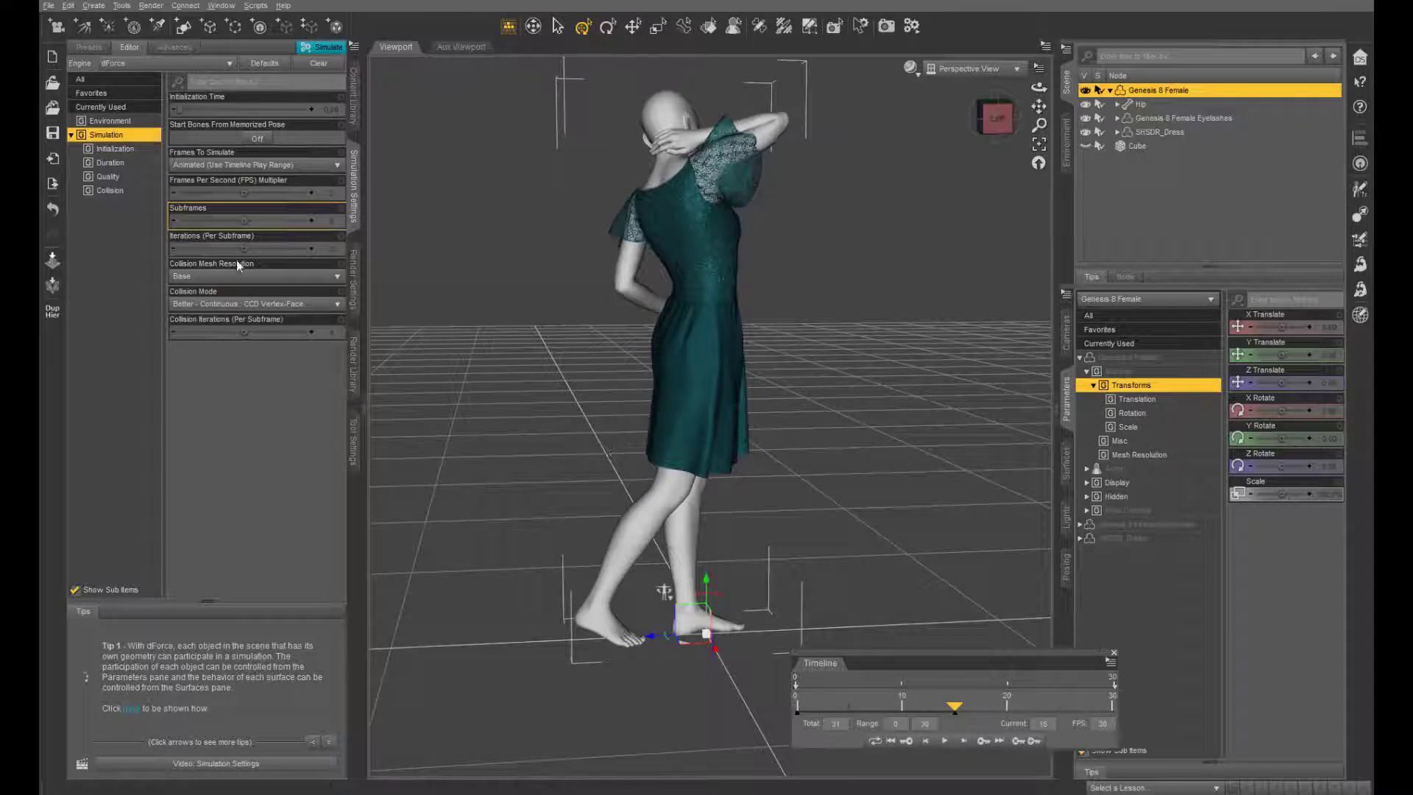
{"action": "left_click", "coordinate": [356, 89]}
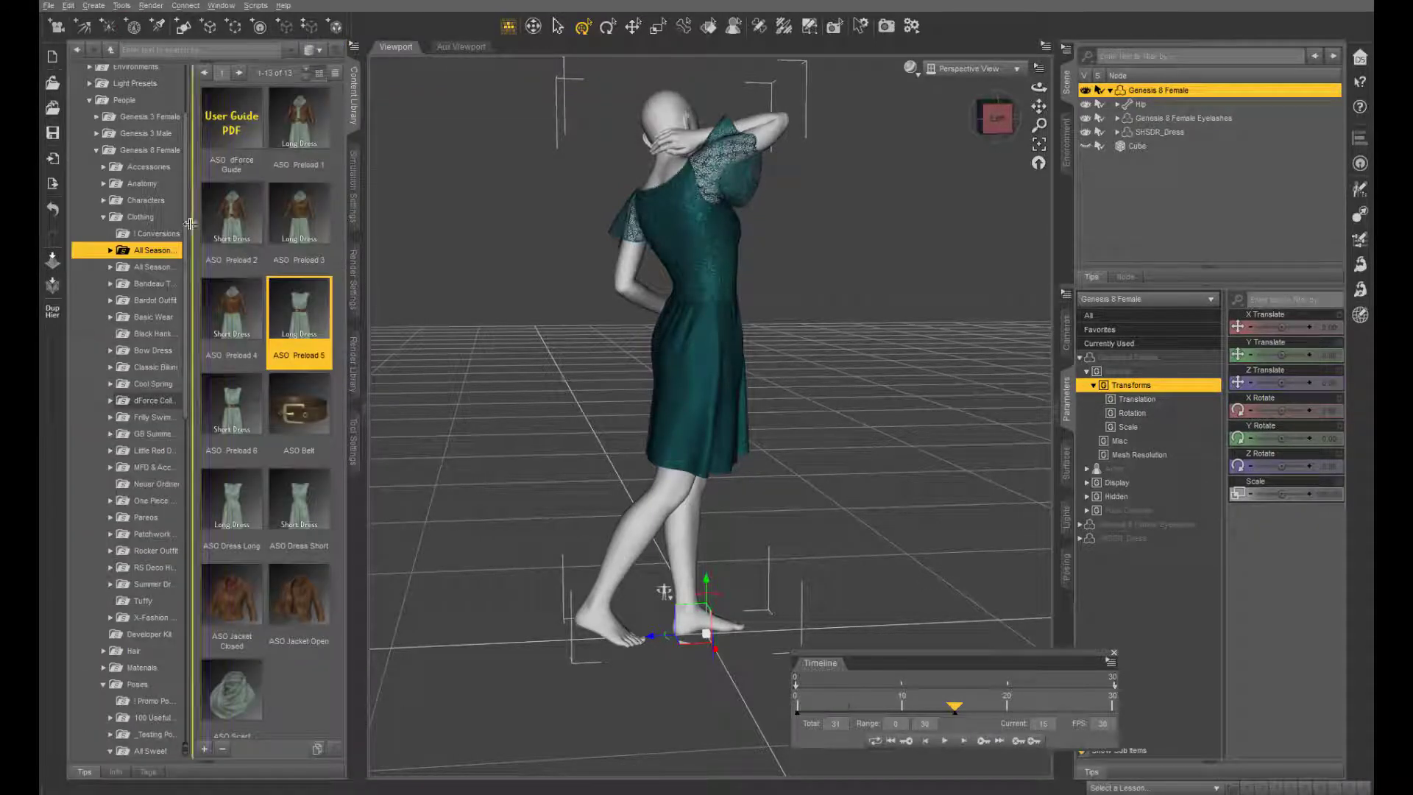
{"action": "scroll", "coordinate": [173, 637], "scroll_direction": "down", "scroll_amount": 7}
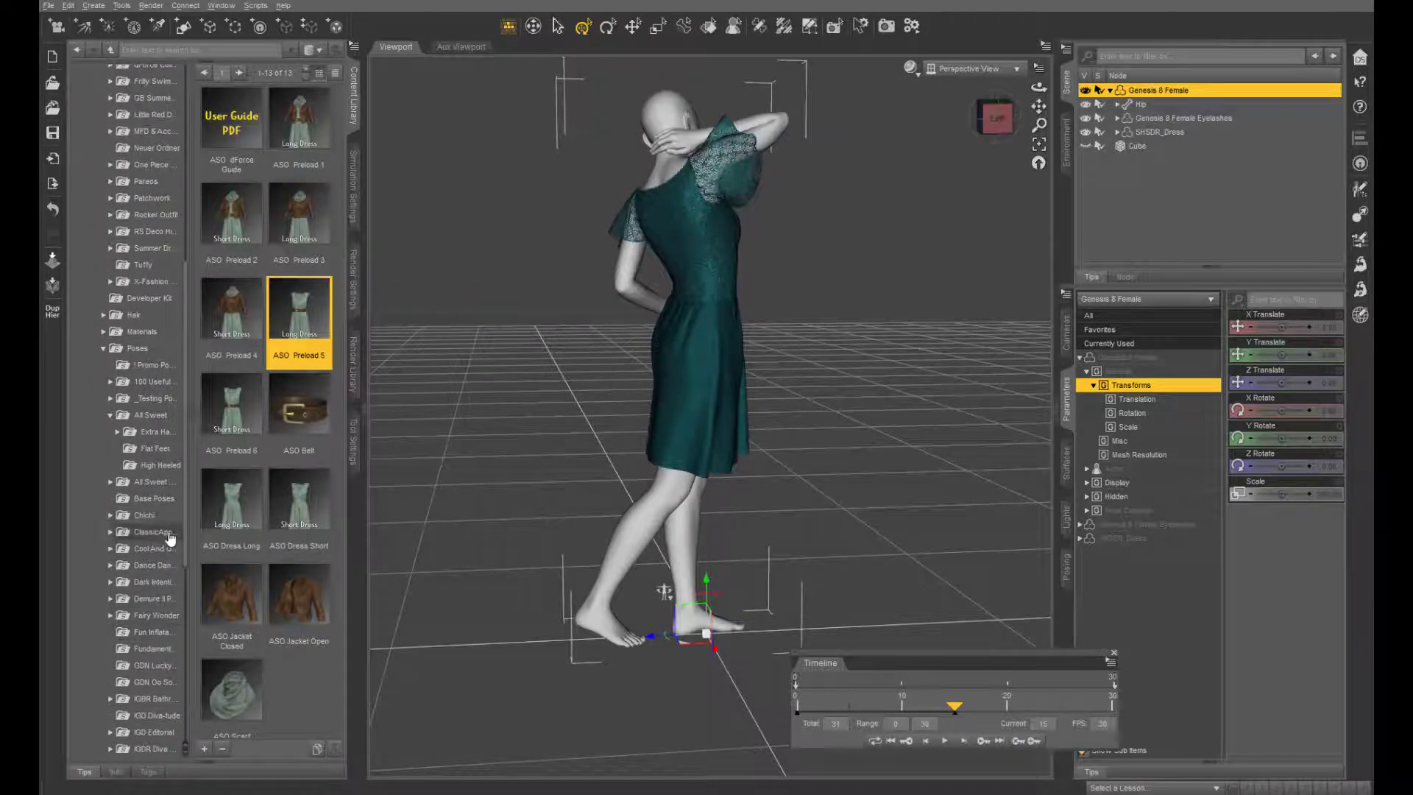
{"action": "left_click", "coordinate": [167, 648]}
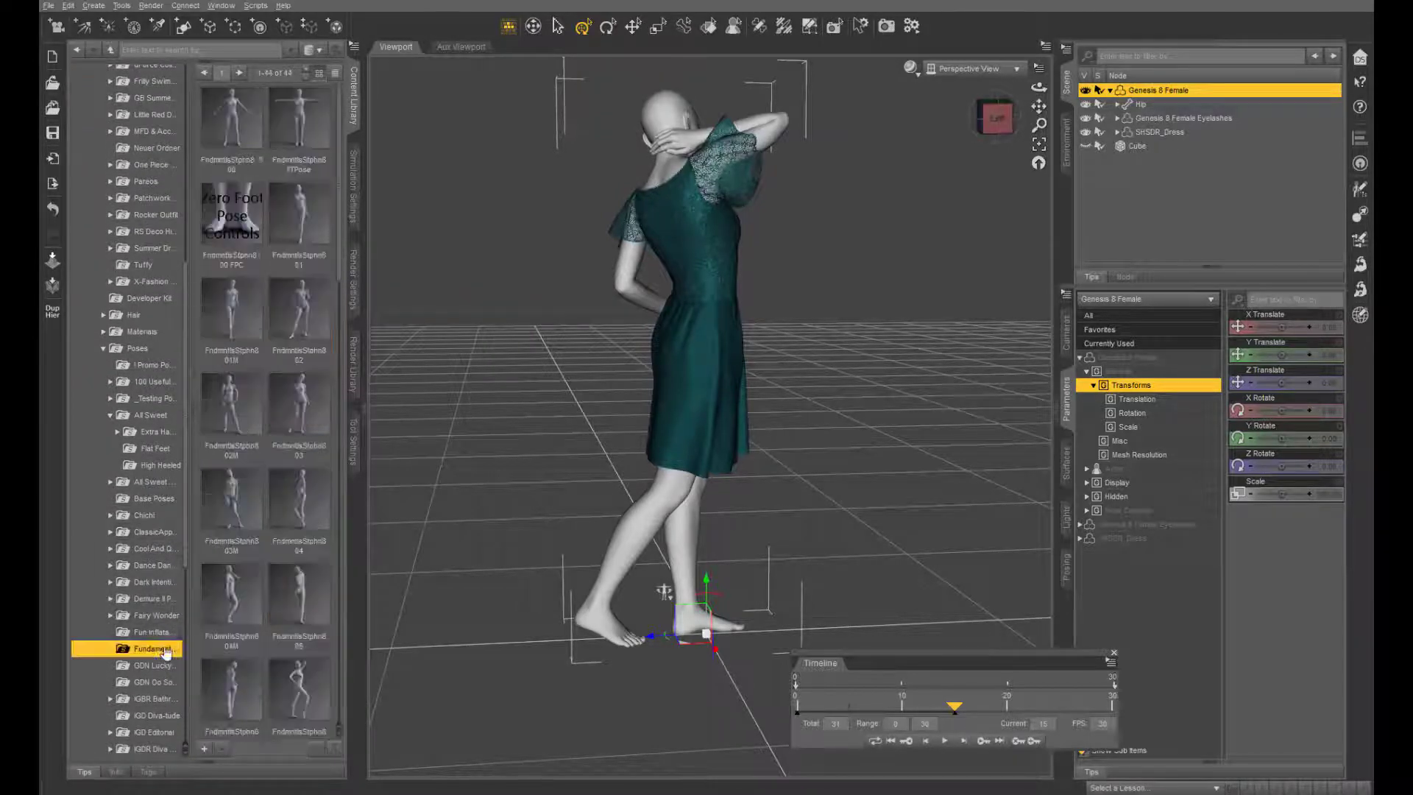
{"action": "scroll", "coordinate": [260, 455], "scroll_direction": "down", "scroll_amount": 10}
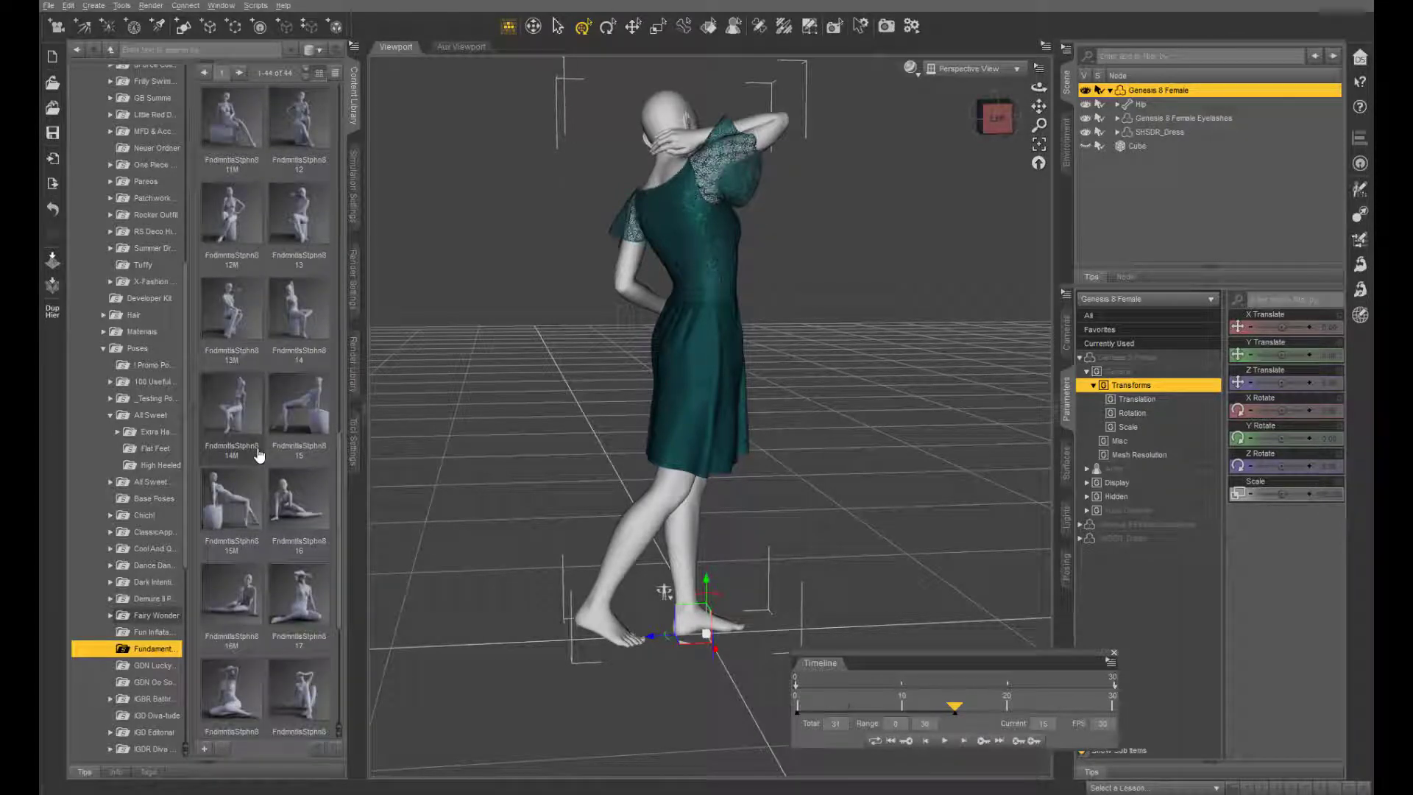
{"action": "scroll", "coordinate": [259, 455], "scroll_direction": "down", "scroll_amount": 3}
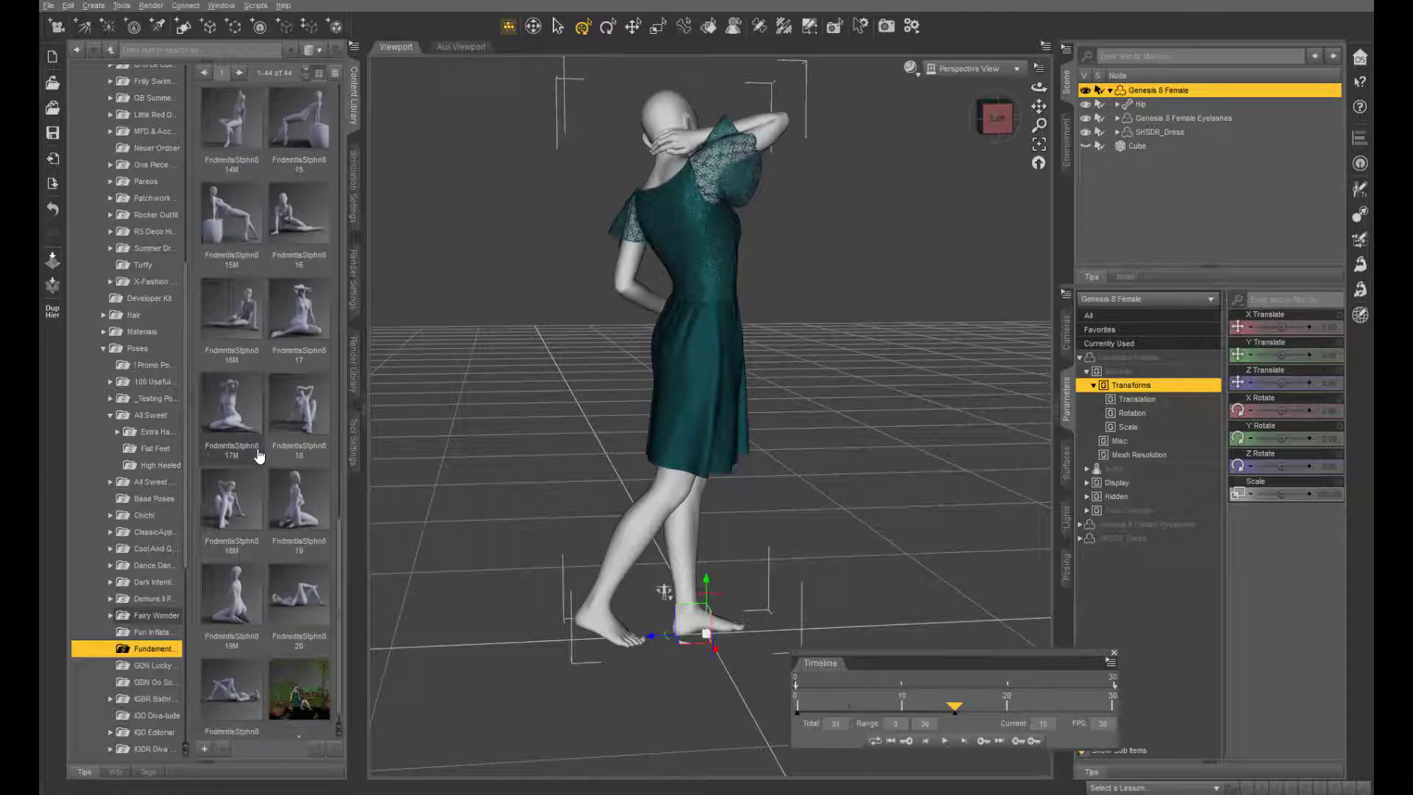
{"action": "left_click", "coordinate": [312, 403]}
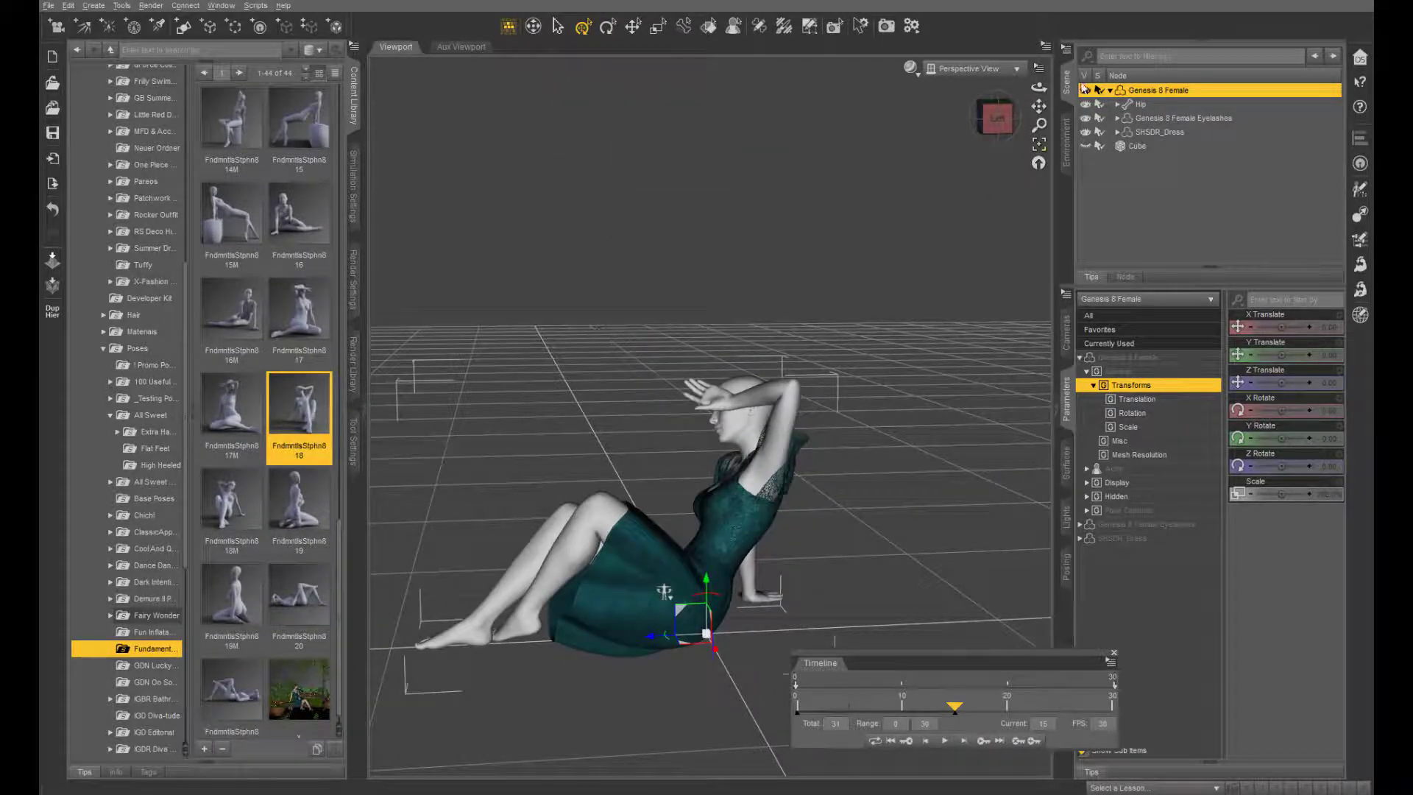
{"action": "double_click", "coordinate": [231, 500]}
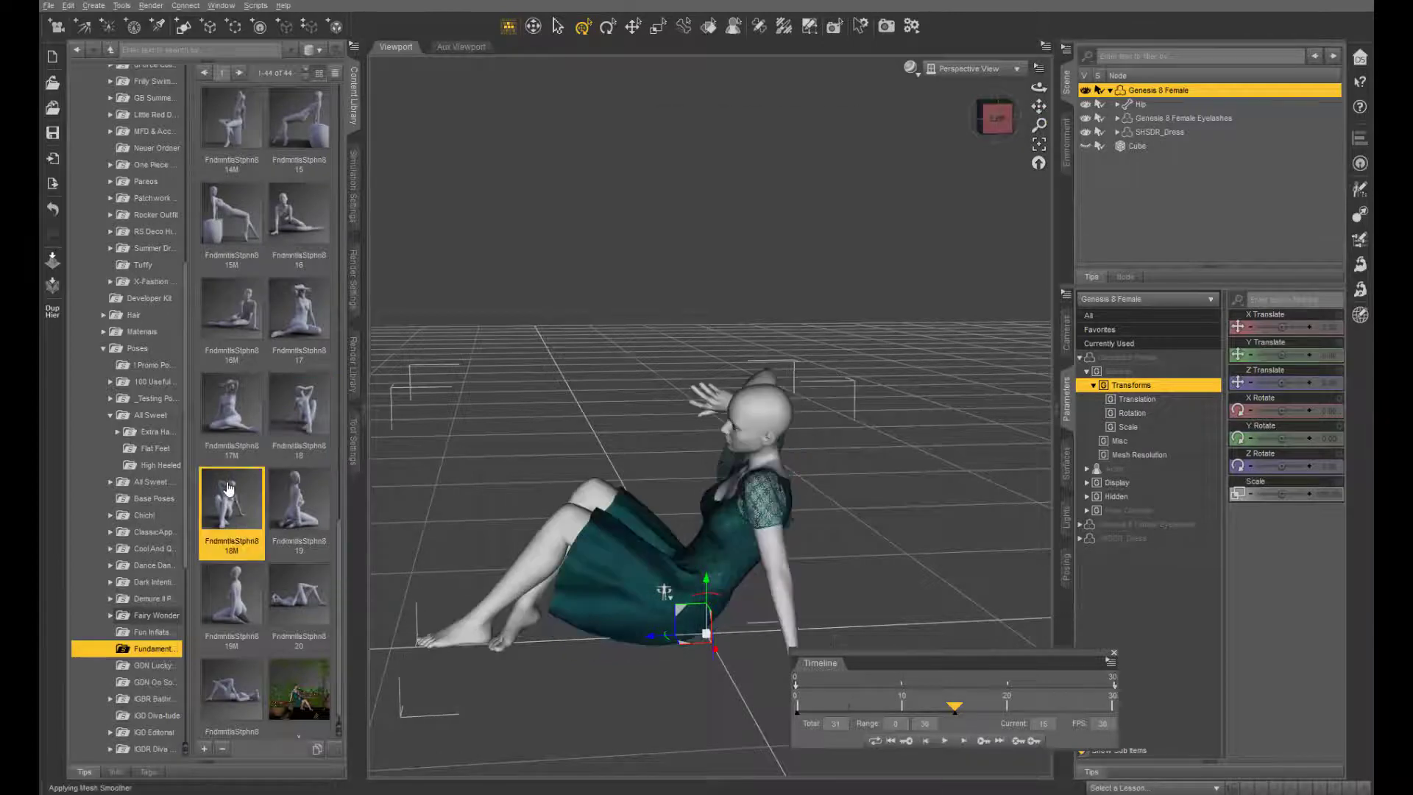
{"action": "mouse_move", "coordinate": [1038, 87]}
{"action": "left_mouse_down"}
{"action": "mouse_move", "coordinate": [1027, 89]}
{"action": "mouse_move", "coordinate": [1039, 87]}
{"action": "left_mouse_up"}
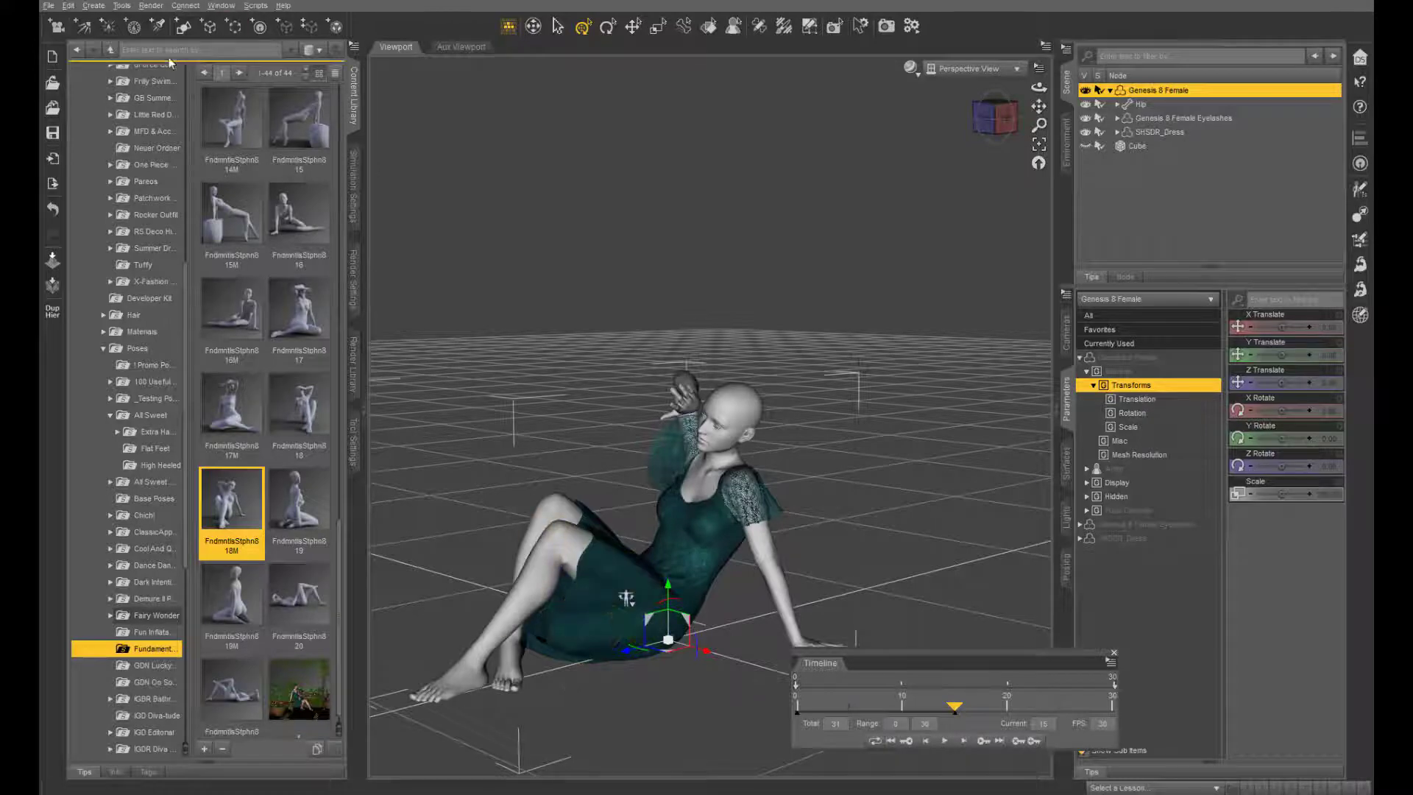
- Create a plane primitive at the world center with Y Positive as primary axis, as a floor beneath the figure
{"action": "left_click", "coordinate": [183, 26]}
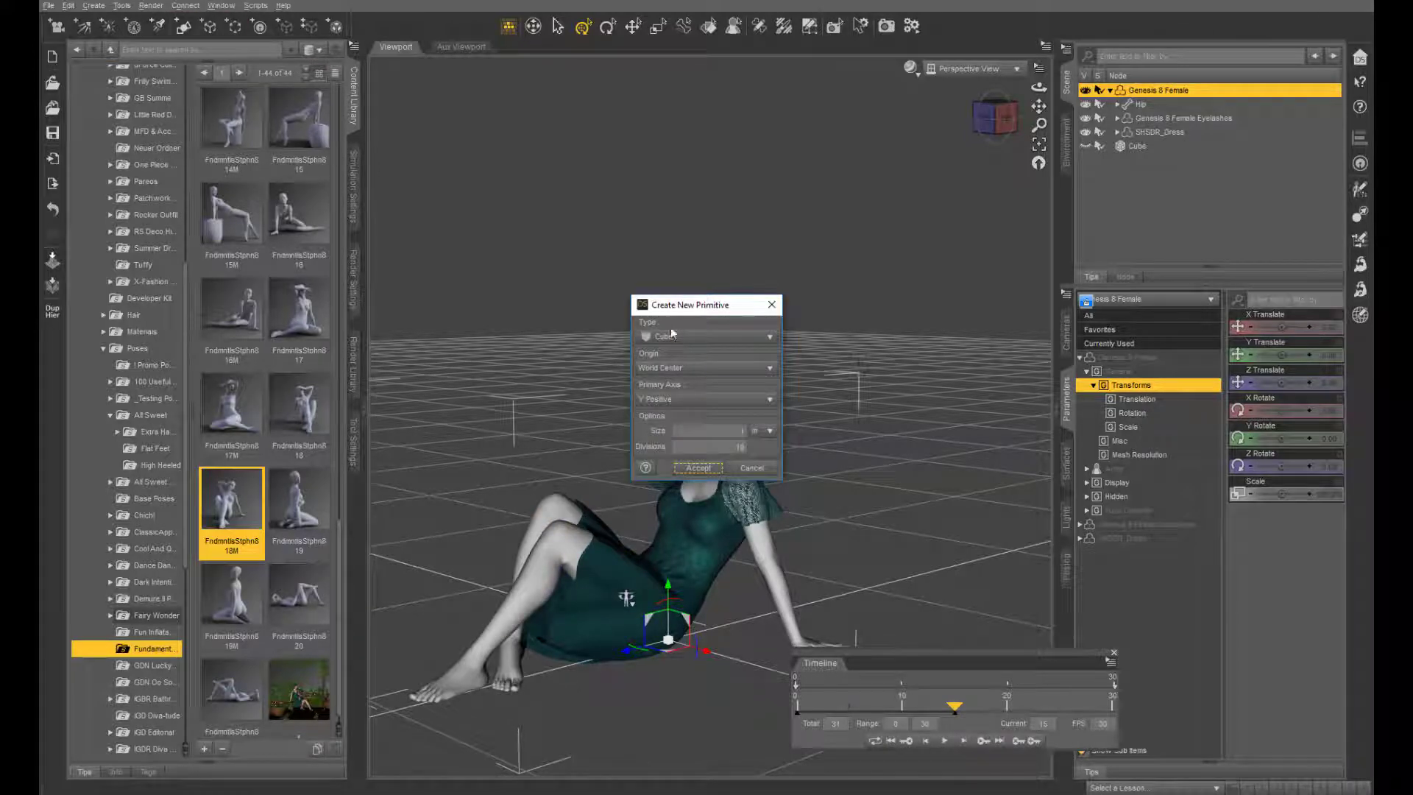
{"action": "left_click", "coordinate": [674, 337]}
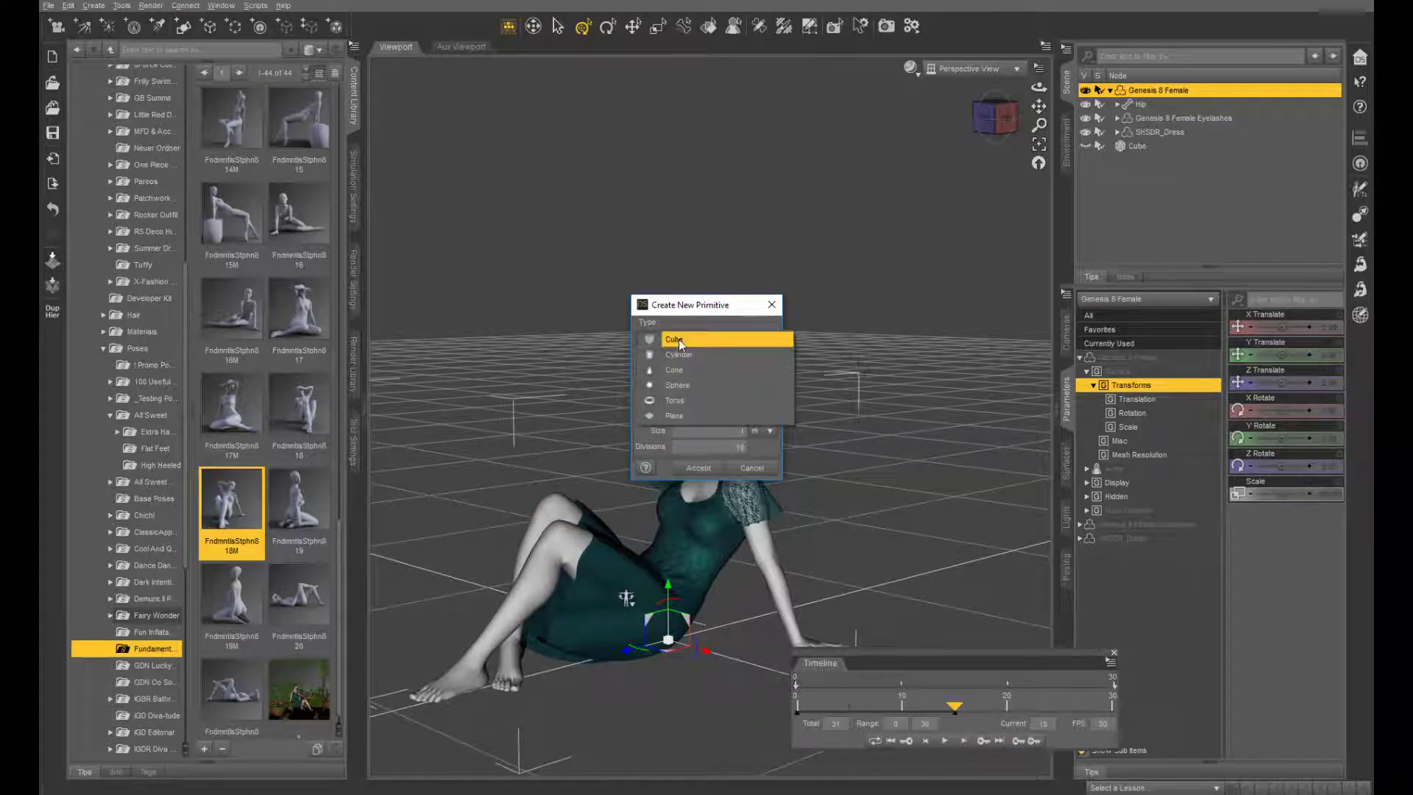
{"action": "left_click", "coordinate": [704, 416]}
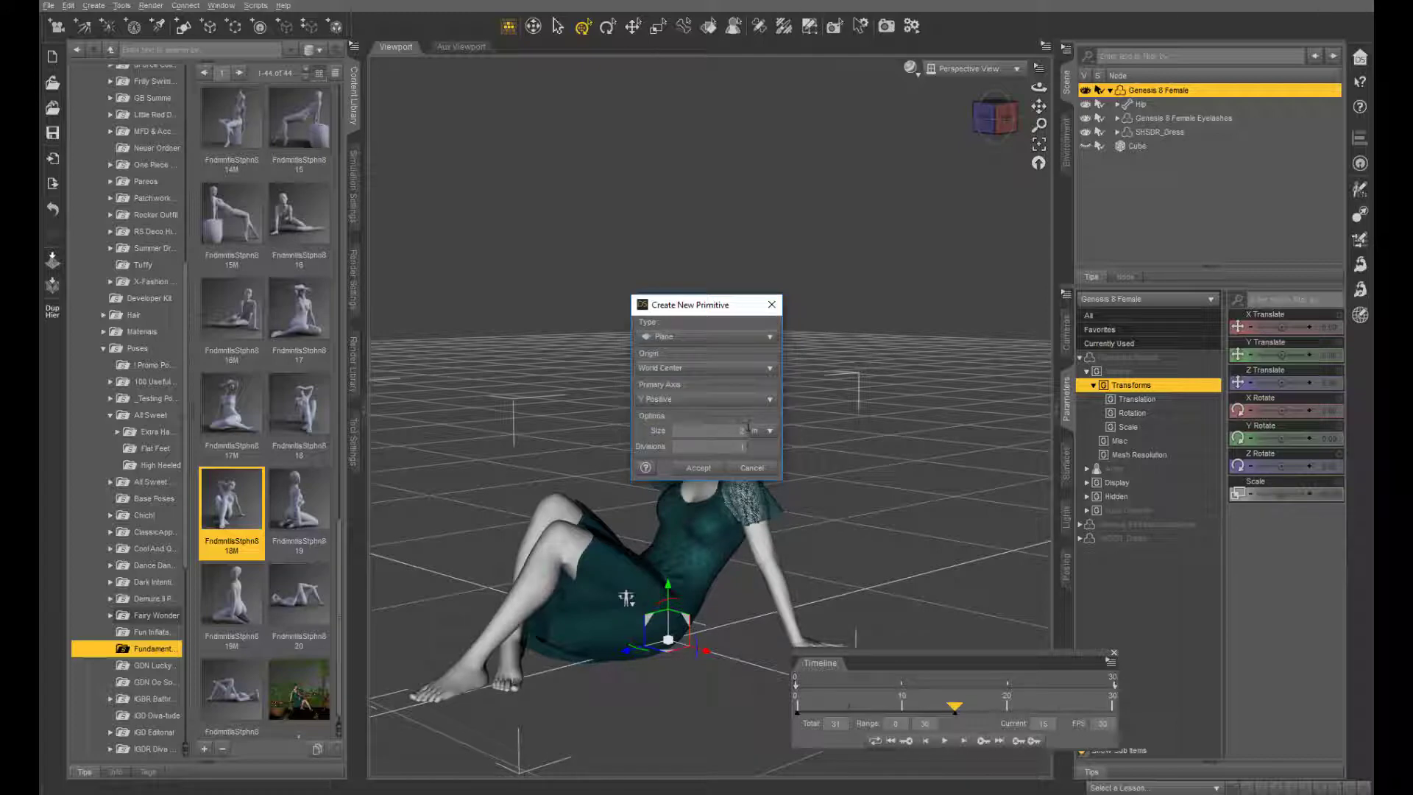
{"action": "left_click", "coordinate": [698, 469]}
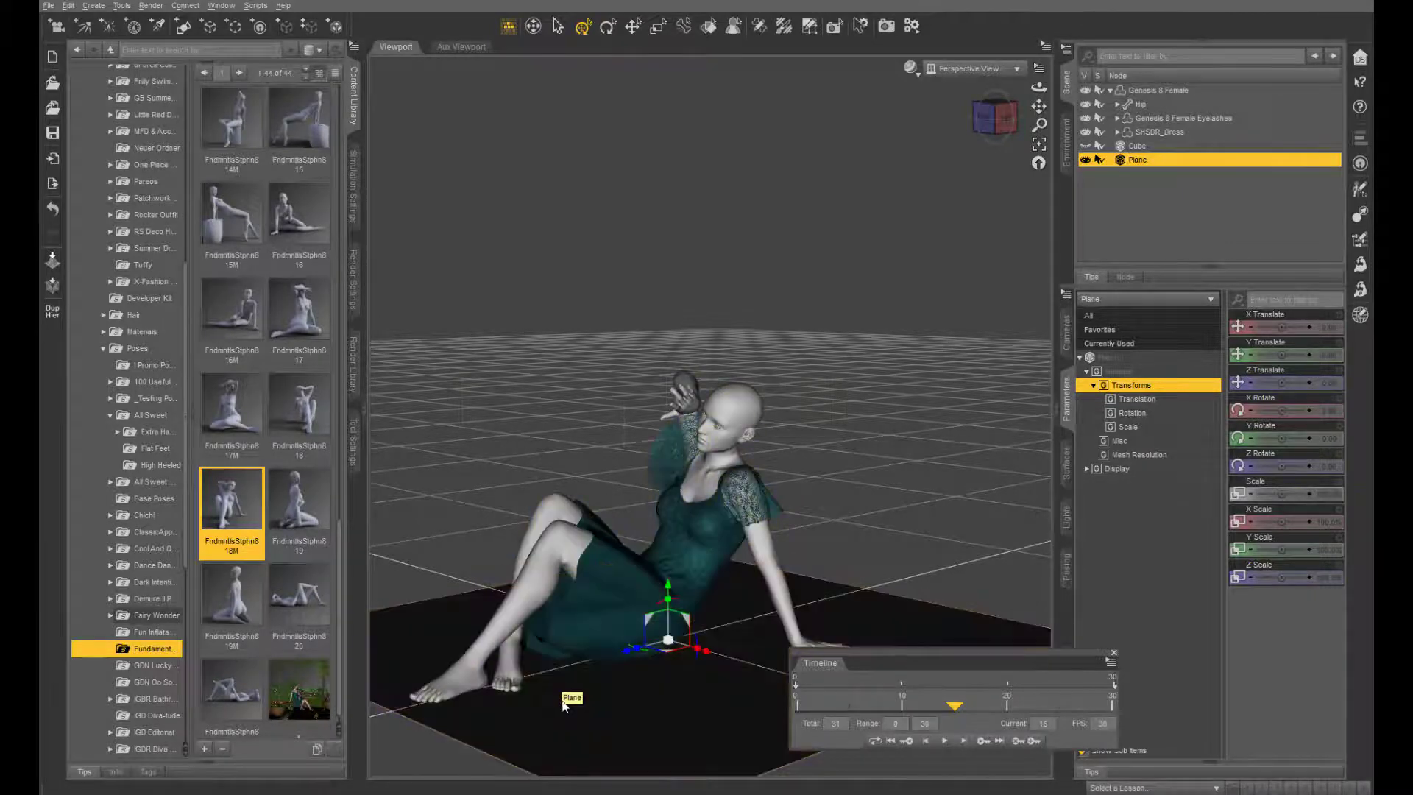
- Return the timeline to frame 0 and set the hip's Y Rotate there to 0
{"action": "left_click", "coordinate": [706, 472]}
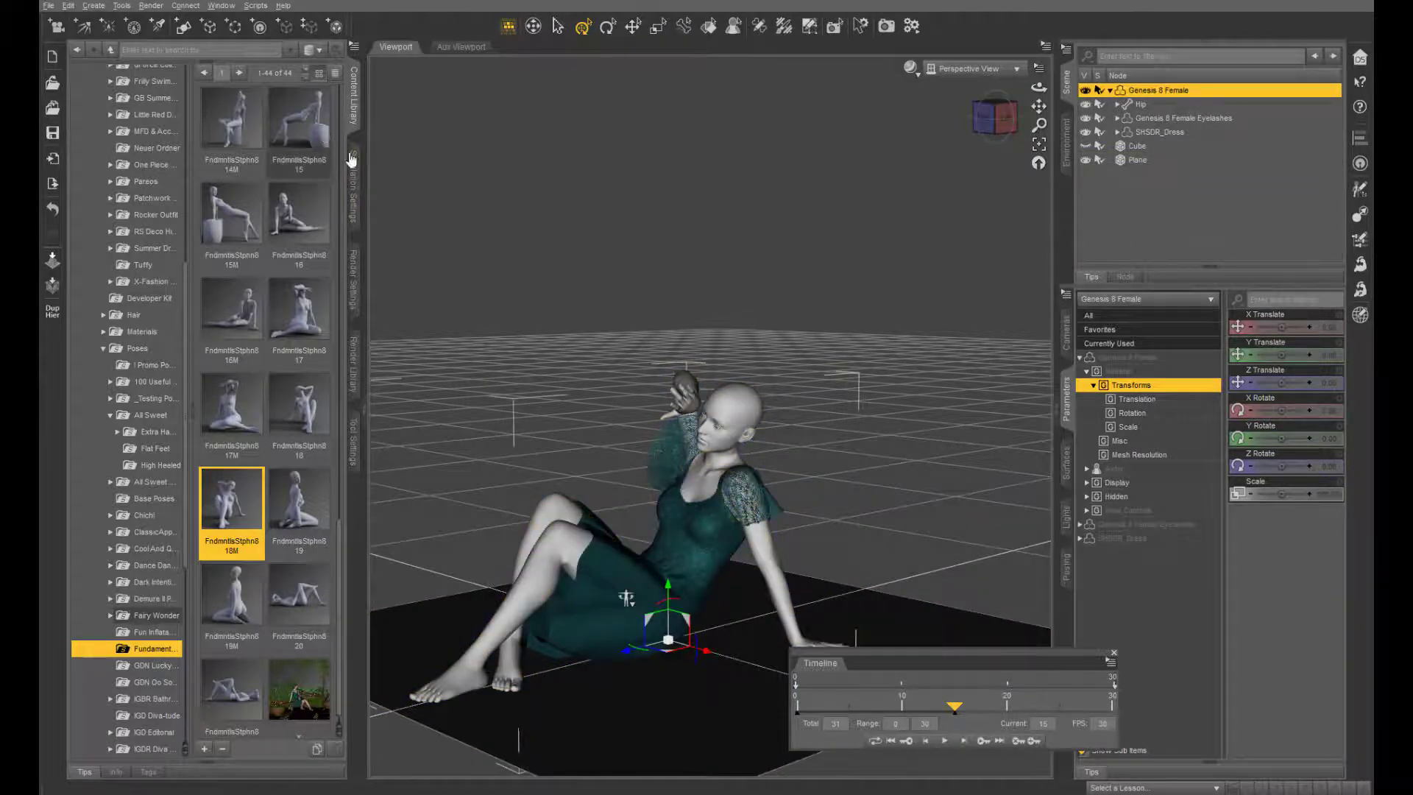
{"action": "left_click", "coordinate": [355, 187]}
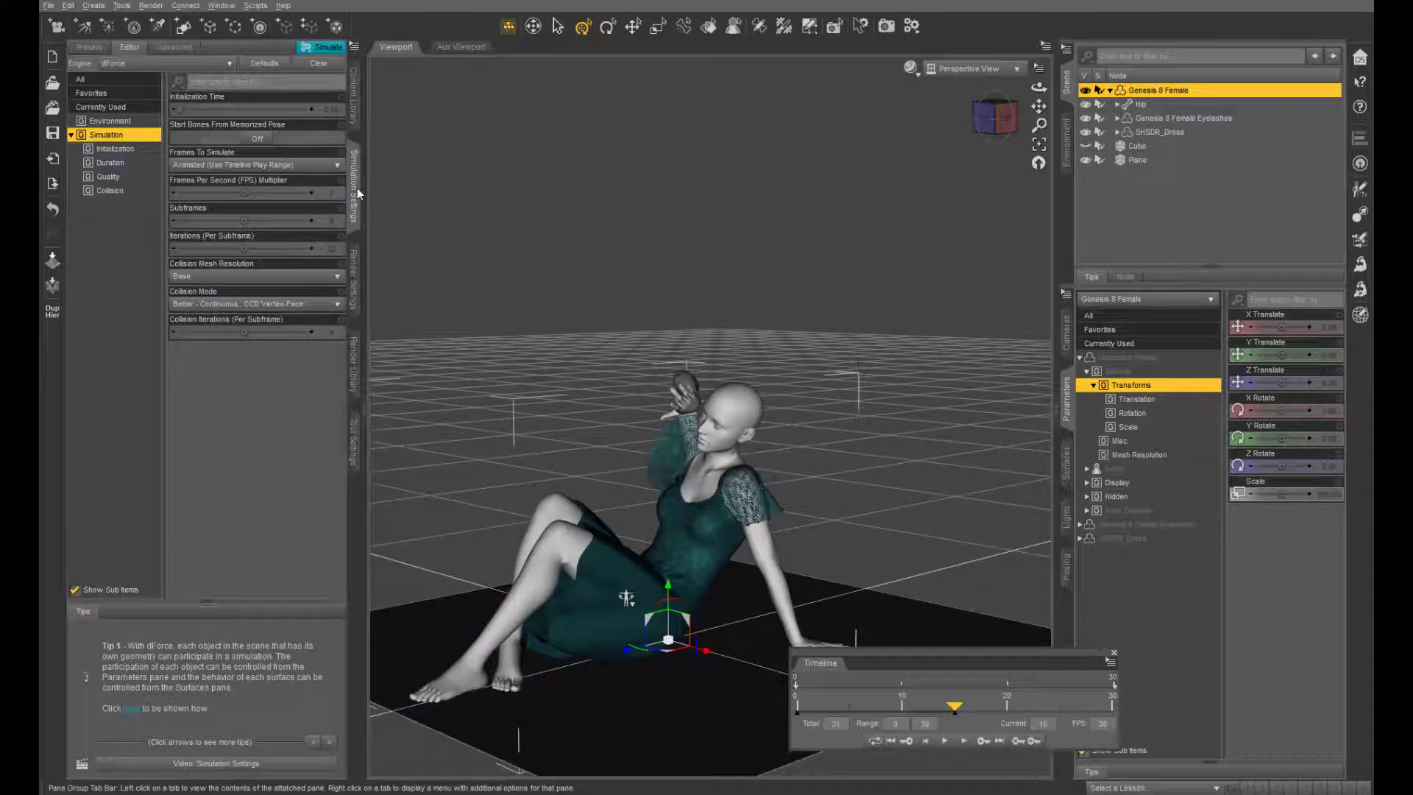
{"action": "left_click", "coordinate": [329, 48]}
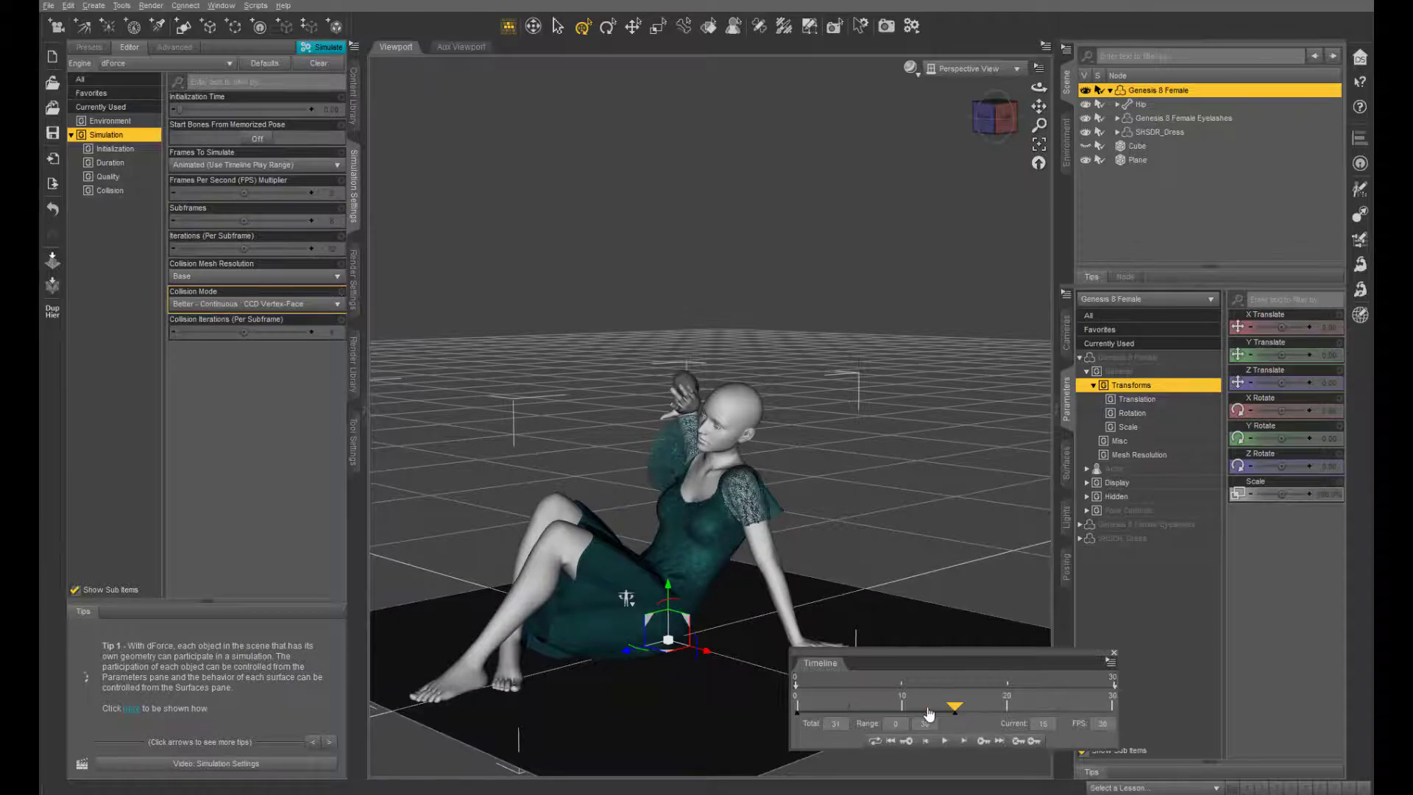
{"action": "left_click_drag", "start_coordinate": [929, 711], "coordinate": [798, 707]}
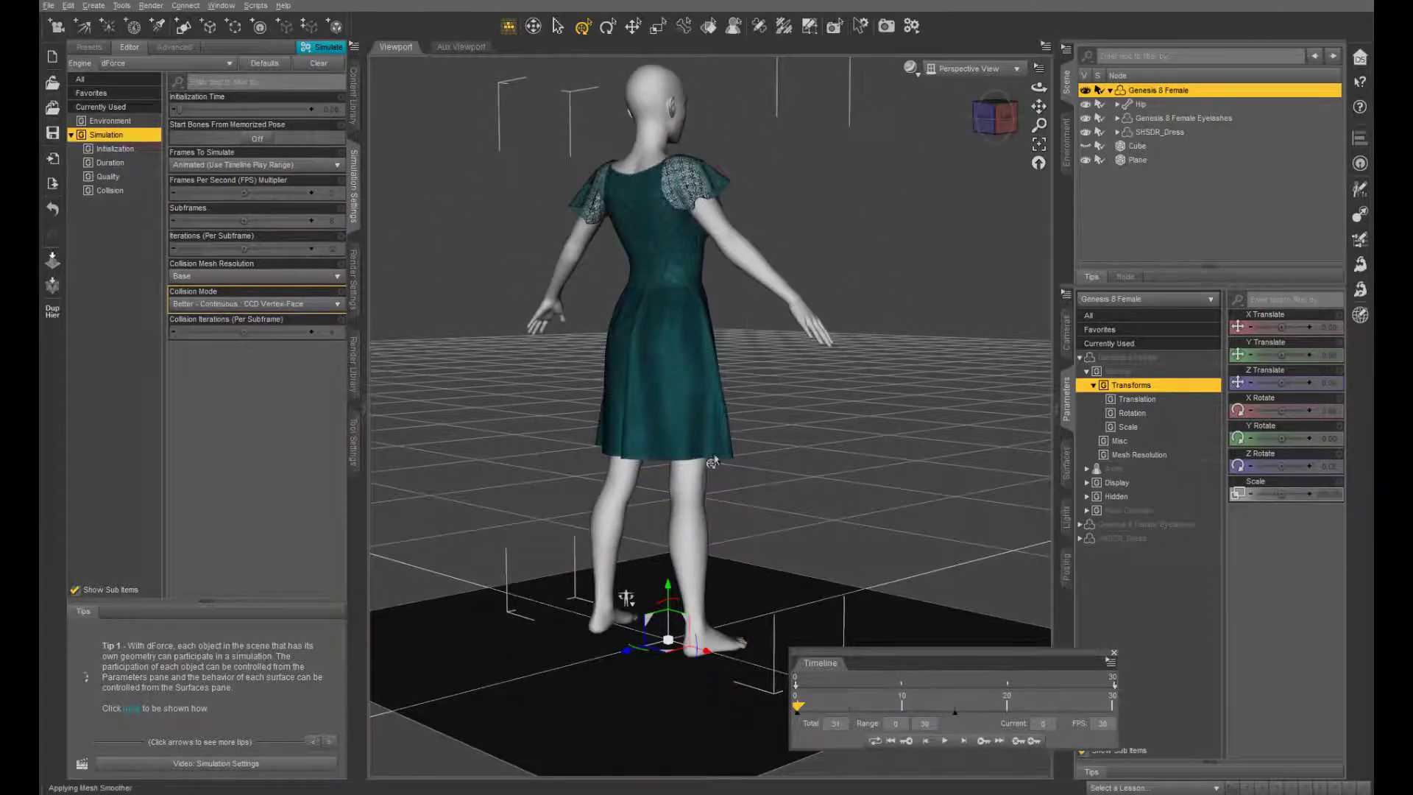
{"action": "left_click", "coordinate": [1141, 104]}
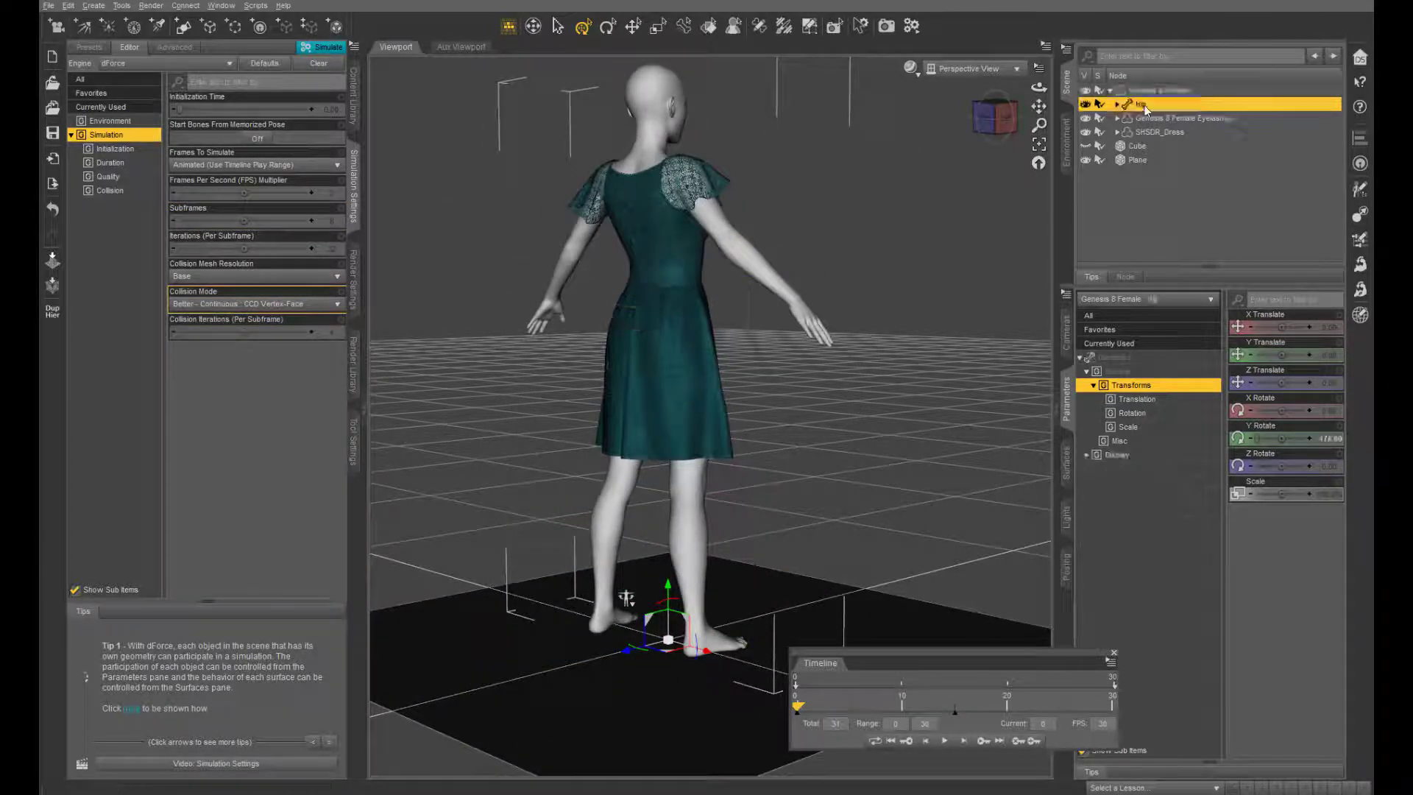
{"action": "left_click", "coordinate": [1329, 439]}
{"action": "type", "text": "0"}
{"action": "key", "text": "Return"}
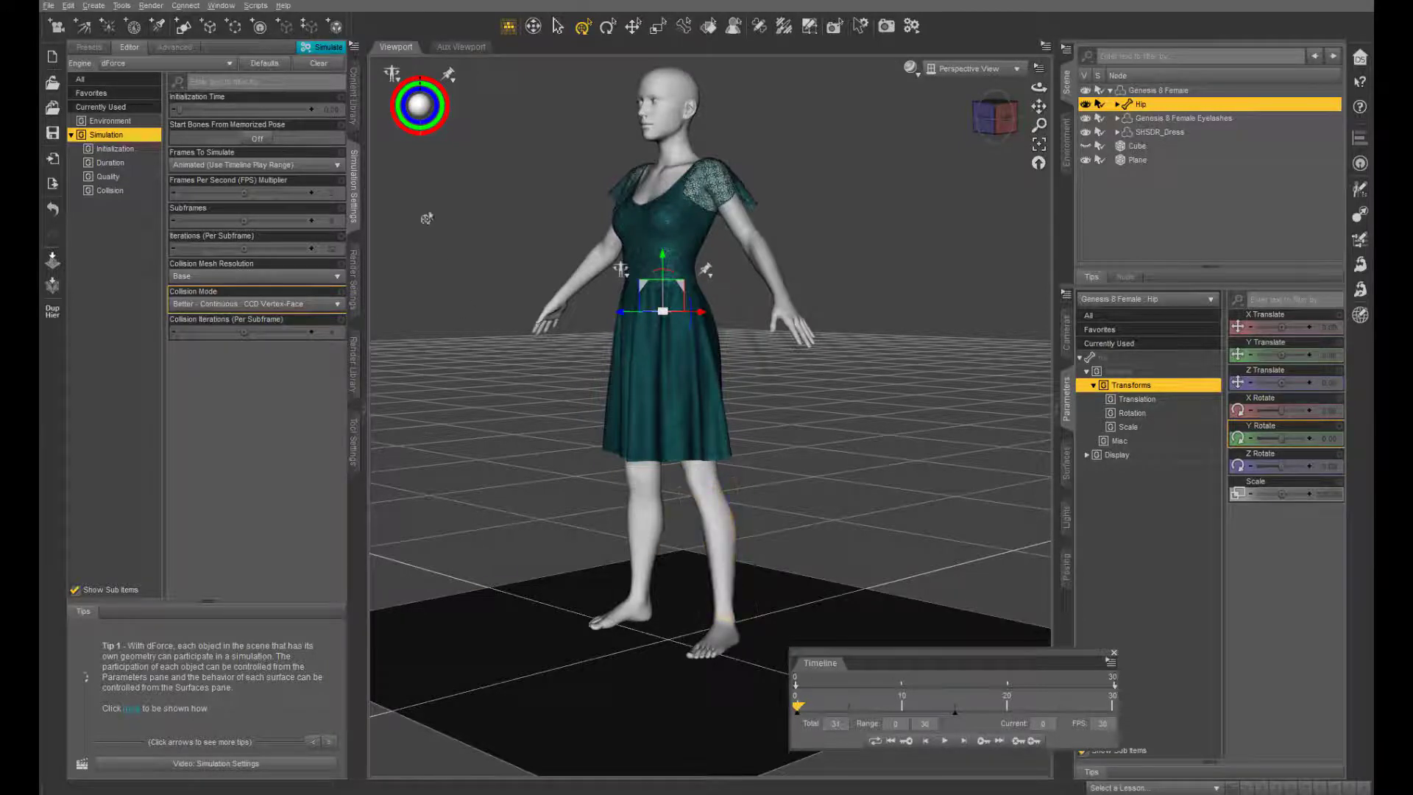
- Run the dForce simulation over the timeline play range and view the seated figure's dress from the side and above
{"action": "left_click", "coordinate": [321, 47]}
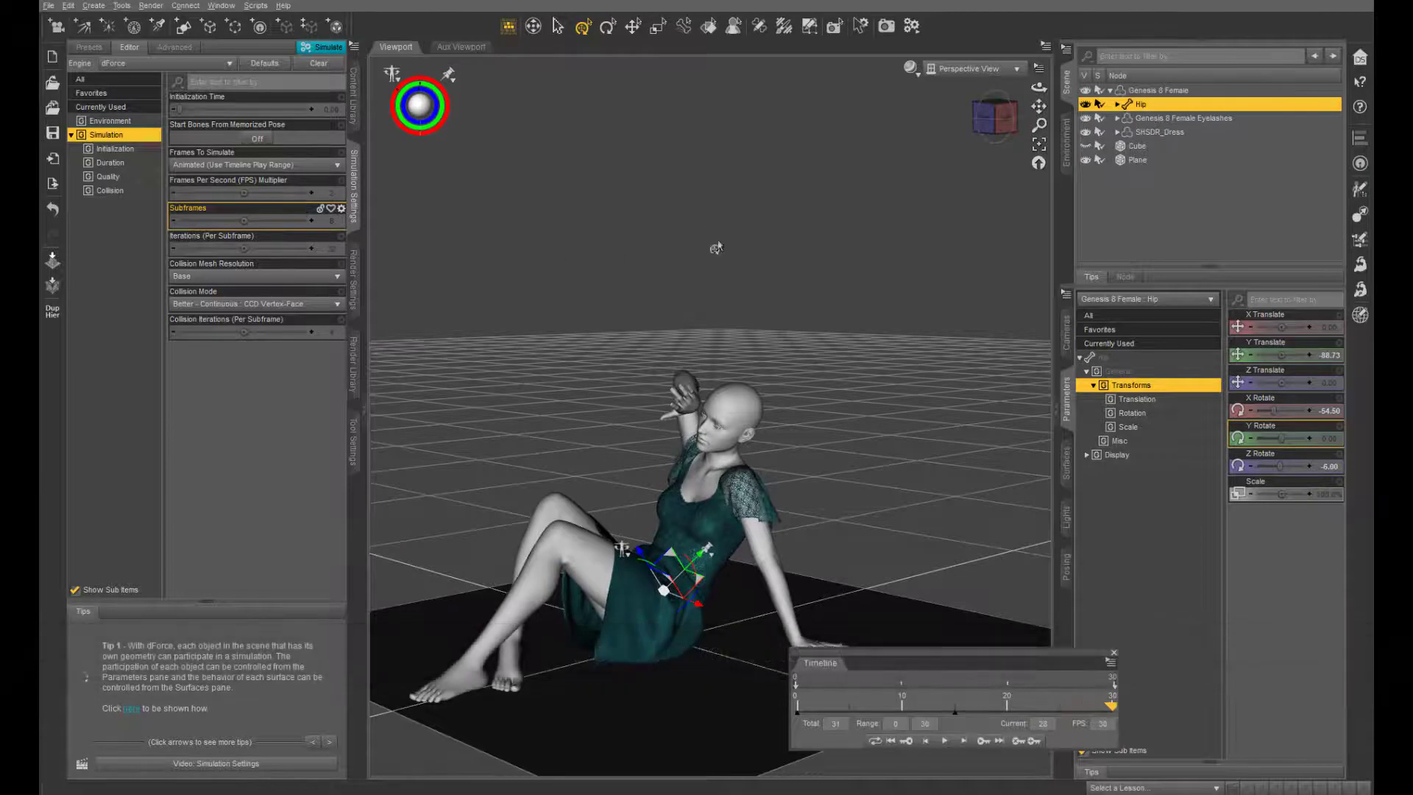
{"action": "left_click", "coordinate": [558, 25]}
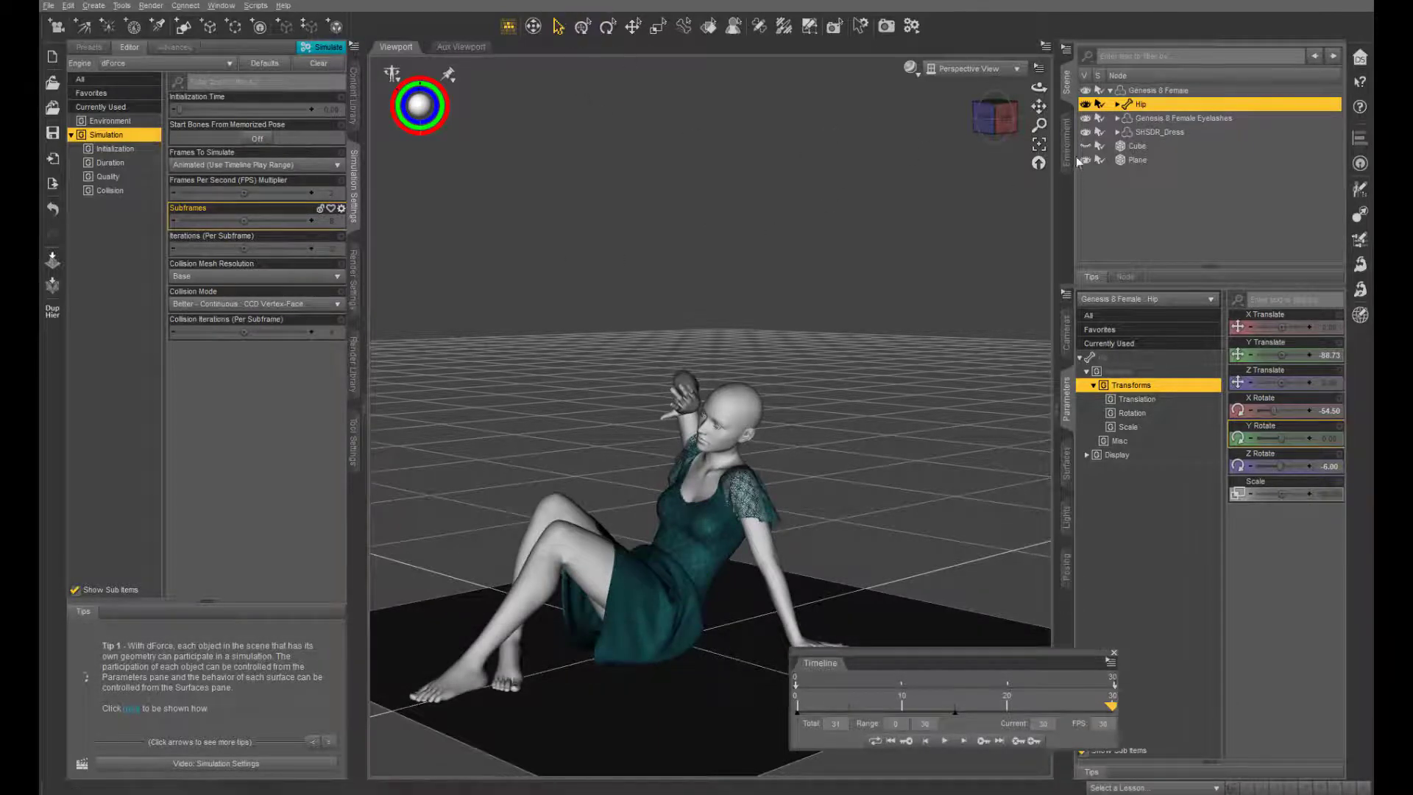
{"action": "left_click_drag", "start_coordinate": [1040, 88], "coordinate": [1001, 121]}
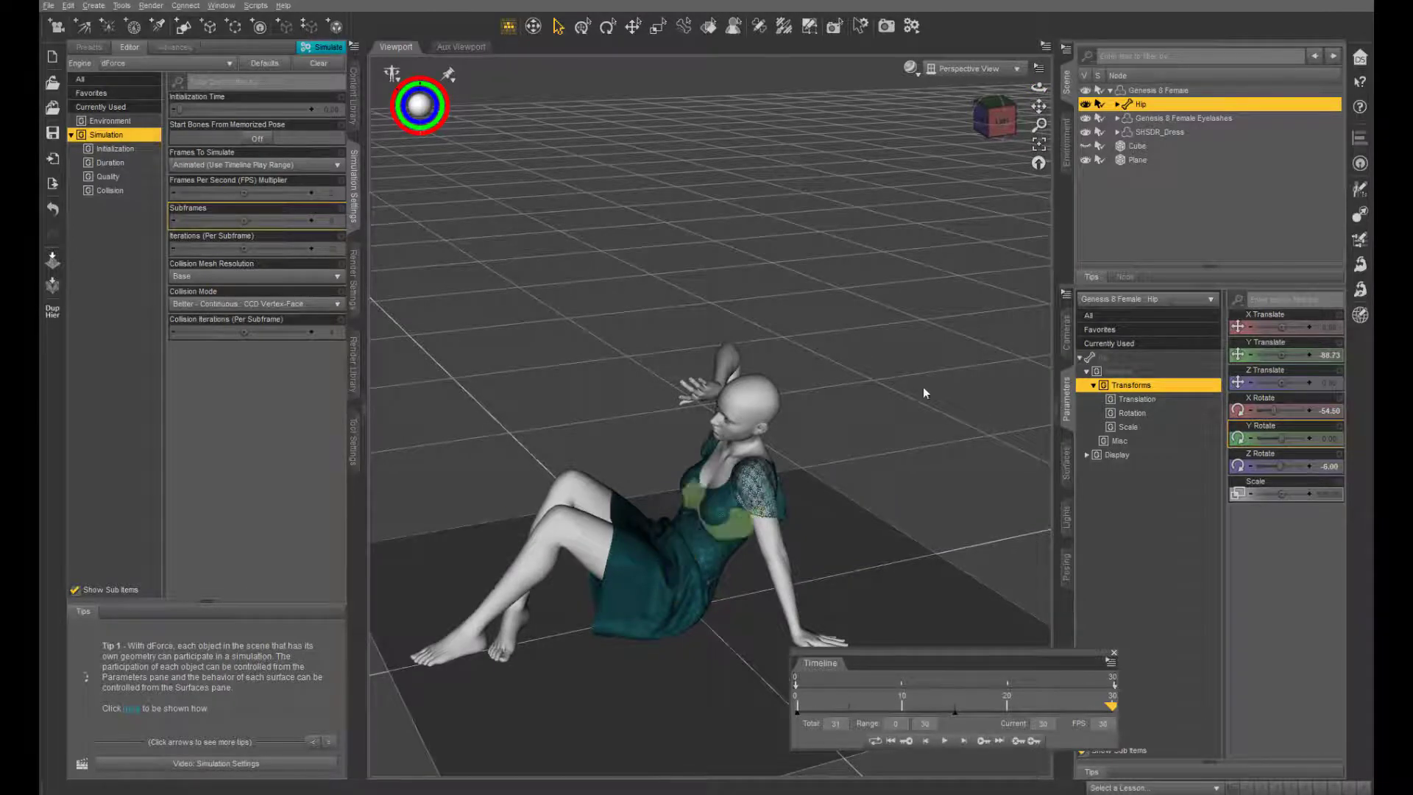
- Scrub the timeline through frames 9, 15 and 30 and examine up close how the short dress drapes as the figure sits down
{"action": "left_click_drag", "start_coordinate": [1111, 708], "coordinate": [892, 727]}
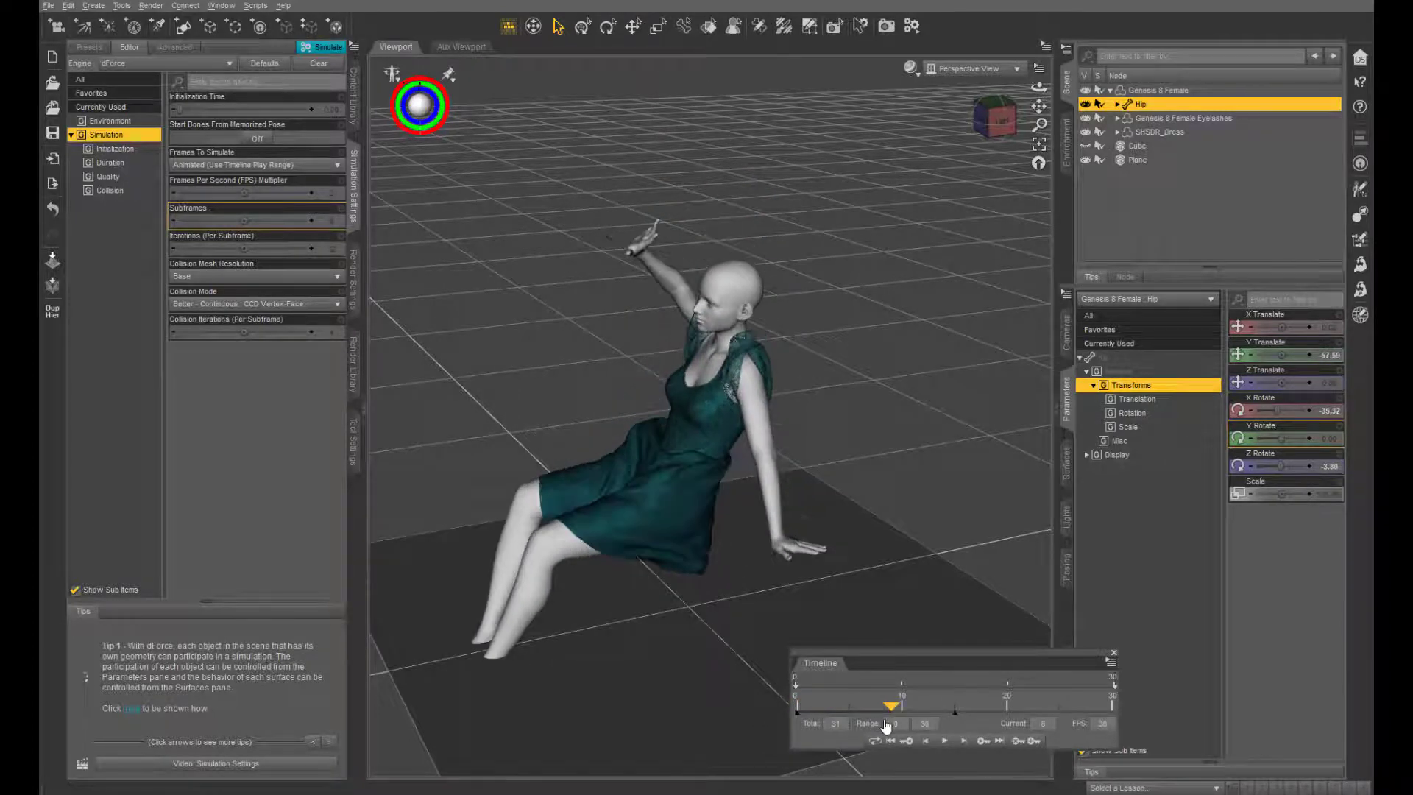
{"action": "left_click_drag", "start_coordinate": [1039, 89], "coordinate": [1006, 170]}
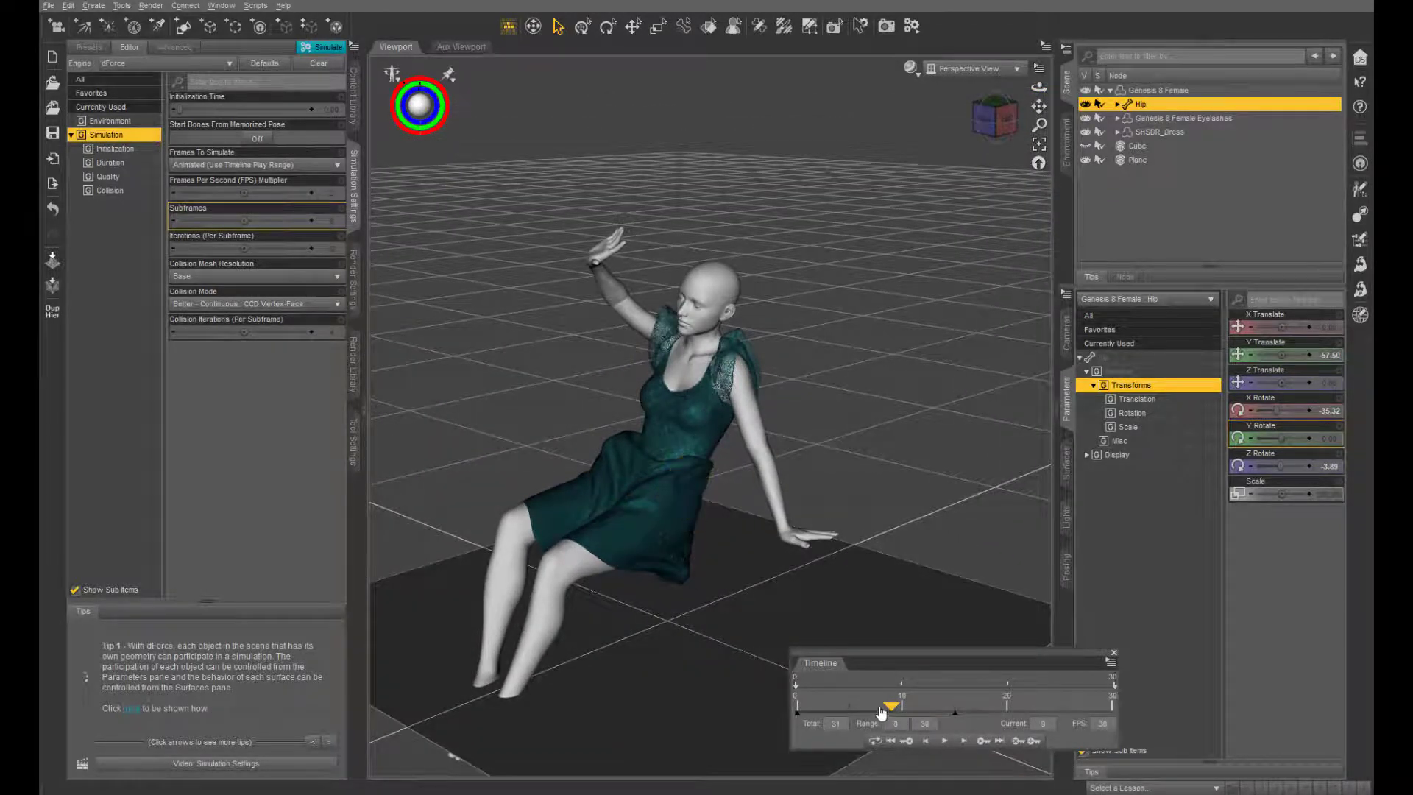
{"action": "left_click_drag", "start_coordinate": [892, 708], "coordinate": [948, 721]}
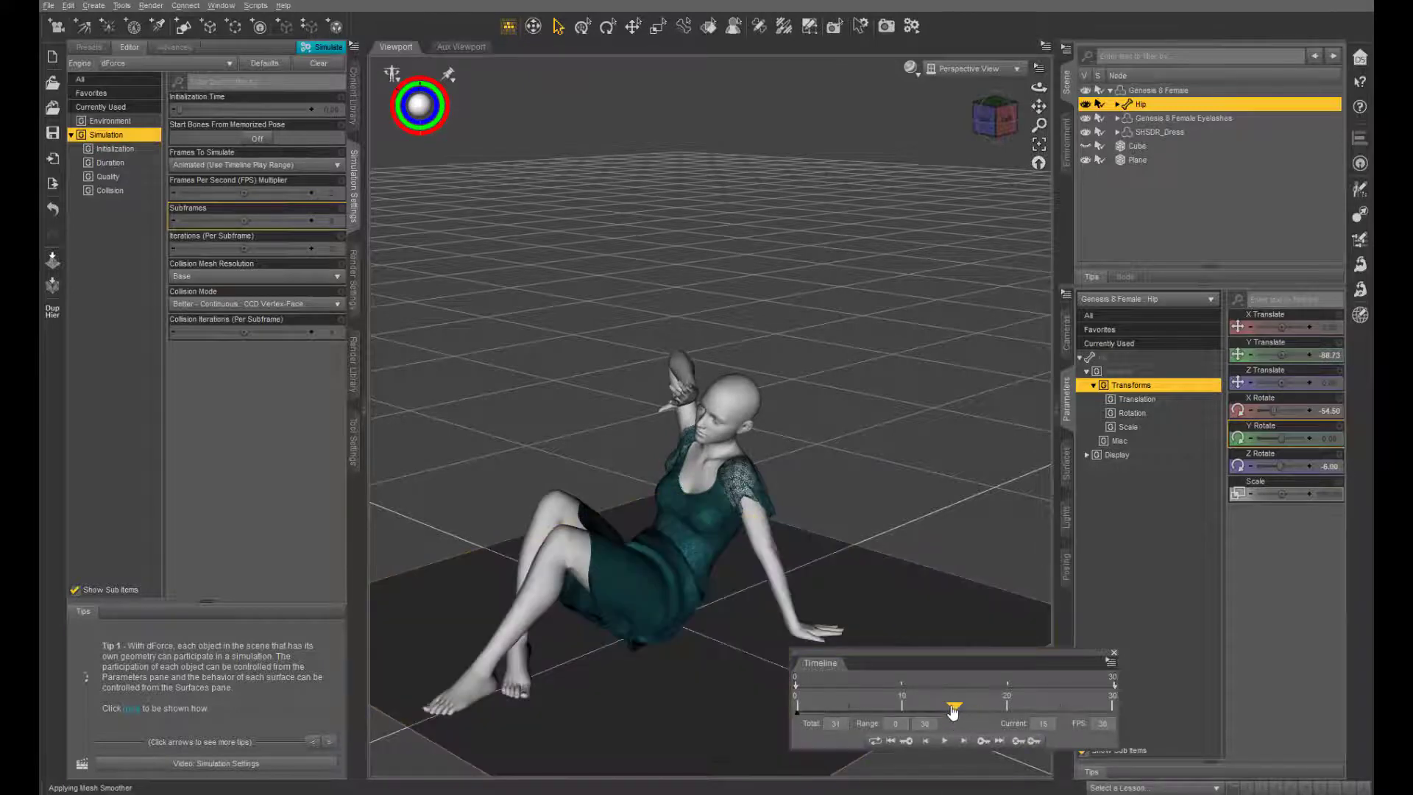
{"action": "left_click_drag", "start_coordinate": [954, 712], "coordinate": [1146, 731]}
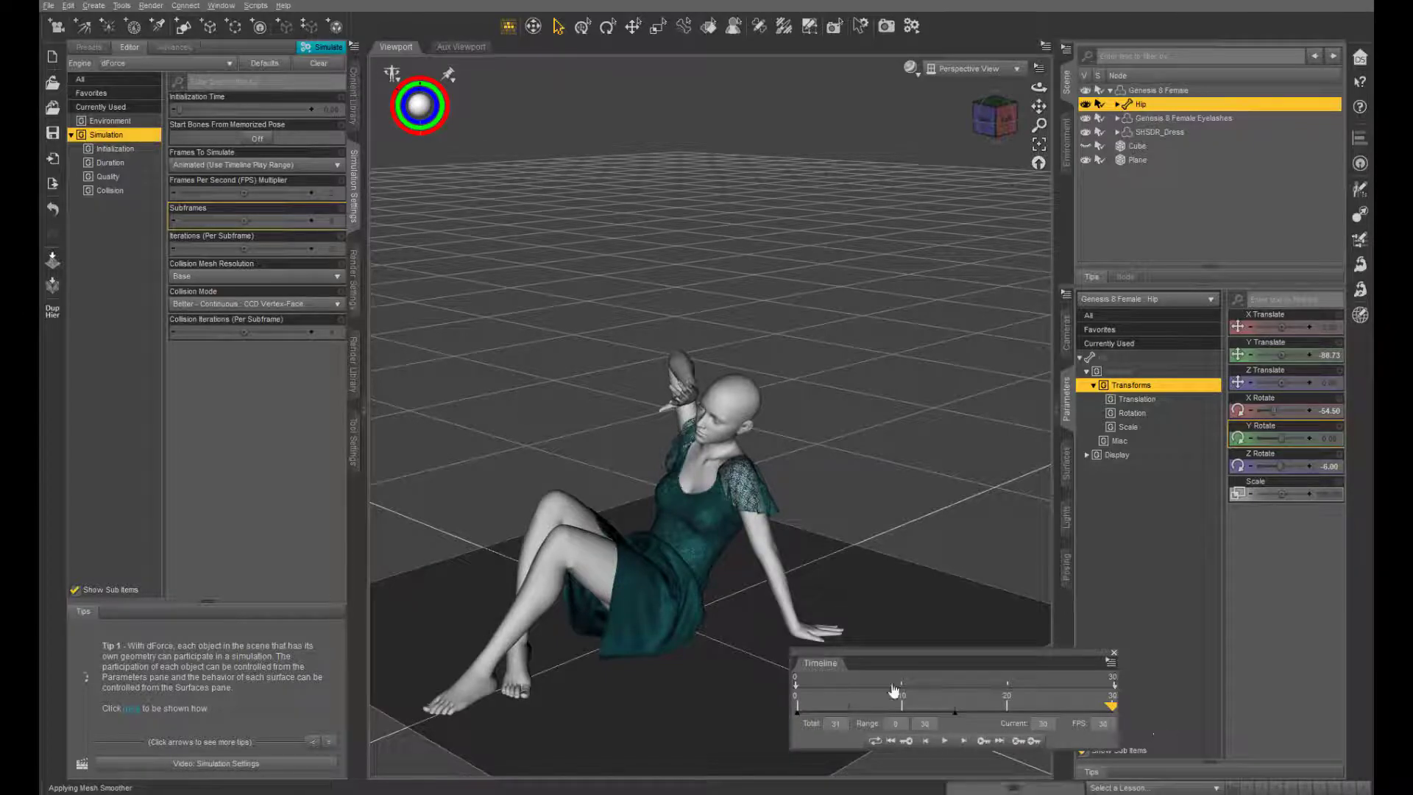
{"action": "left_click_drag", "start_coordinate": [1039, 107], "coordinate": [1052, 46]}
{"action": "scroll", "coordinate": [982, 235], "scroll_direction": "up", "scroll_amount": 4}
{"action": "scroll", "coordinate": [982, 234], "scroll_direction": "up", "scroll_amount": 1}
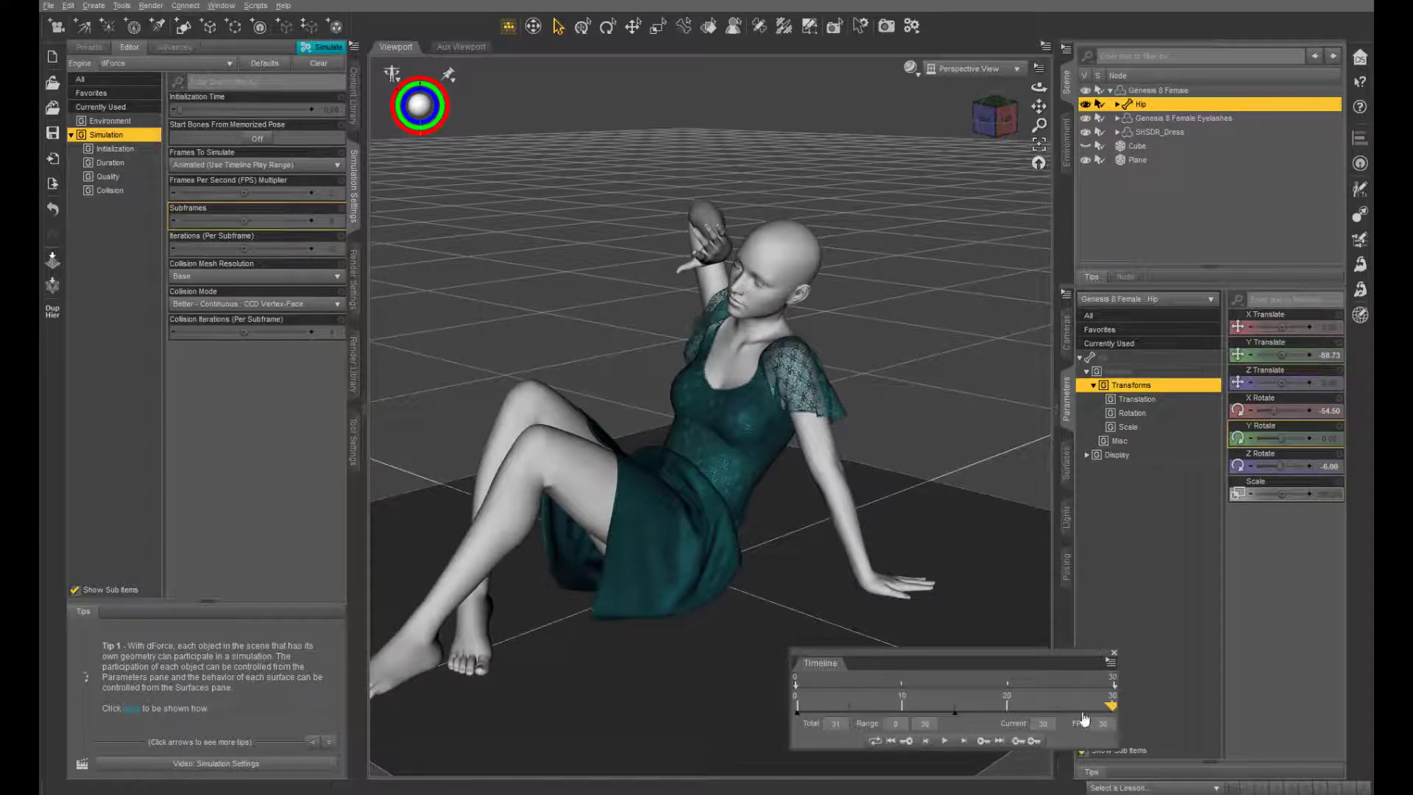
- Copy the hip's Y Translate value of -88.72910 from frame 15 and apply it at frame 0
{"action": "left_click_drag", "start_coordinate": [1085, 719], "coordinate": [952, 744]}
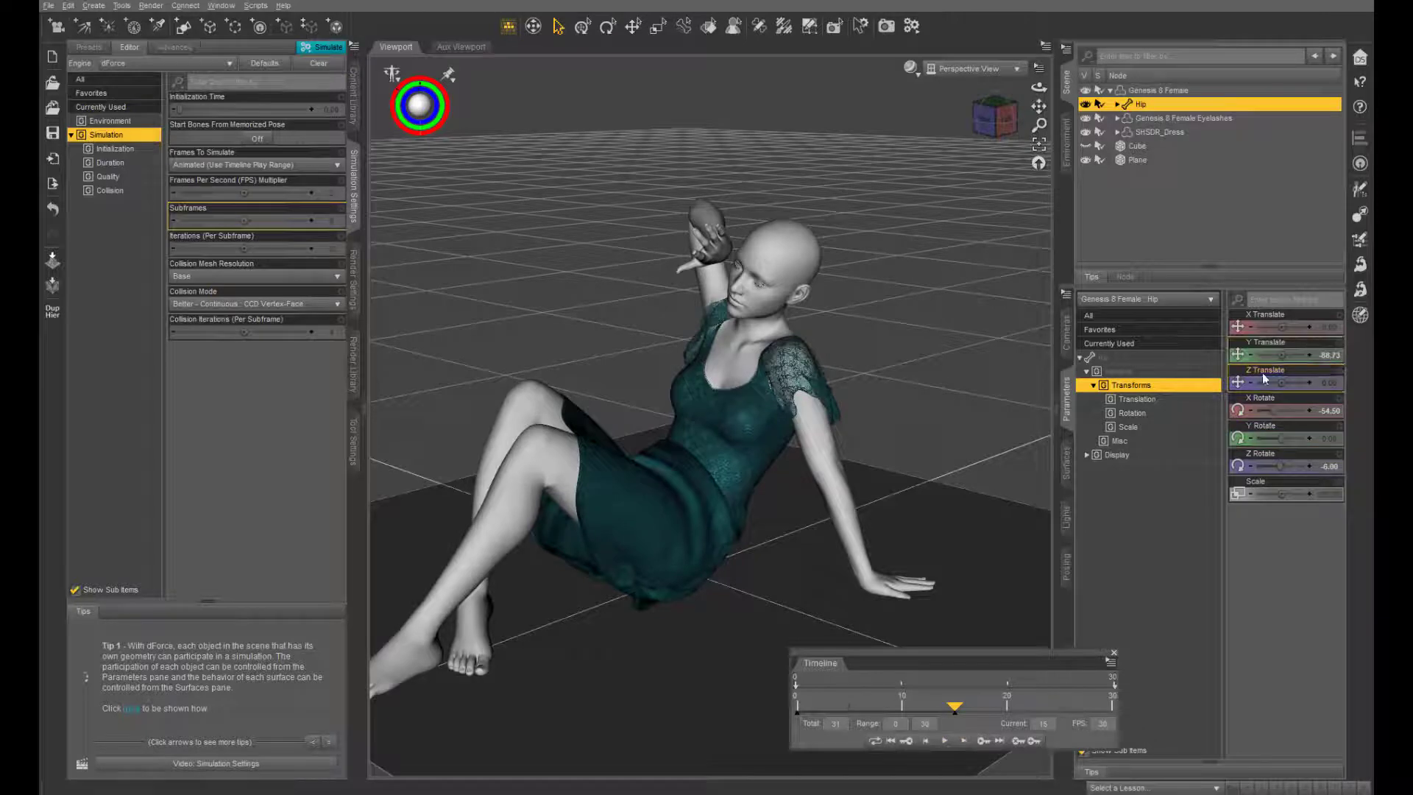
{"action": "left_click", "coordinate": [1329, 357]}
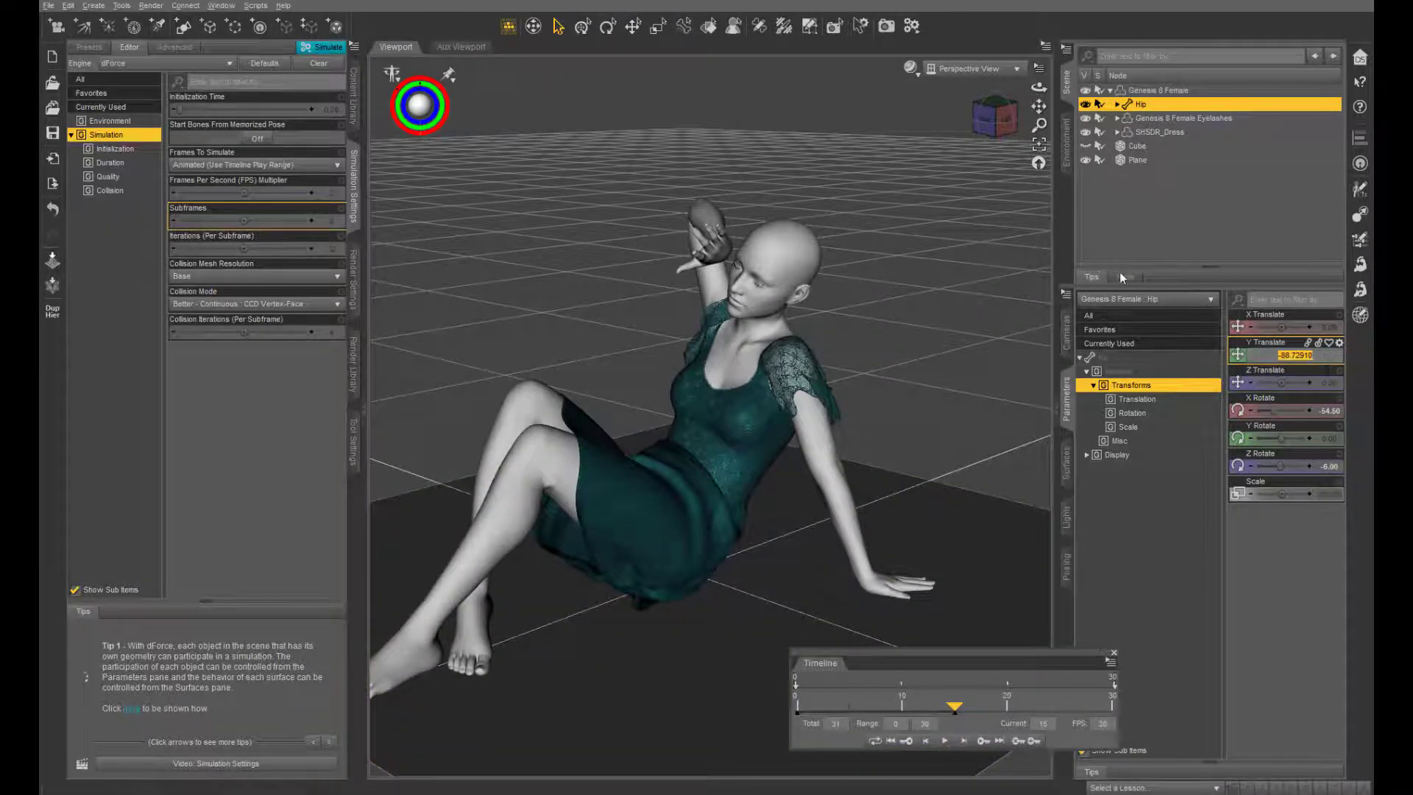
{"action": "left_click_drag", "start_coordinate": [957, 708], "coordinate": [798, 708]}
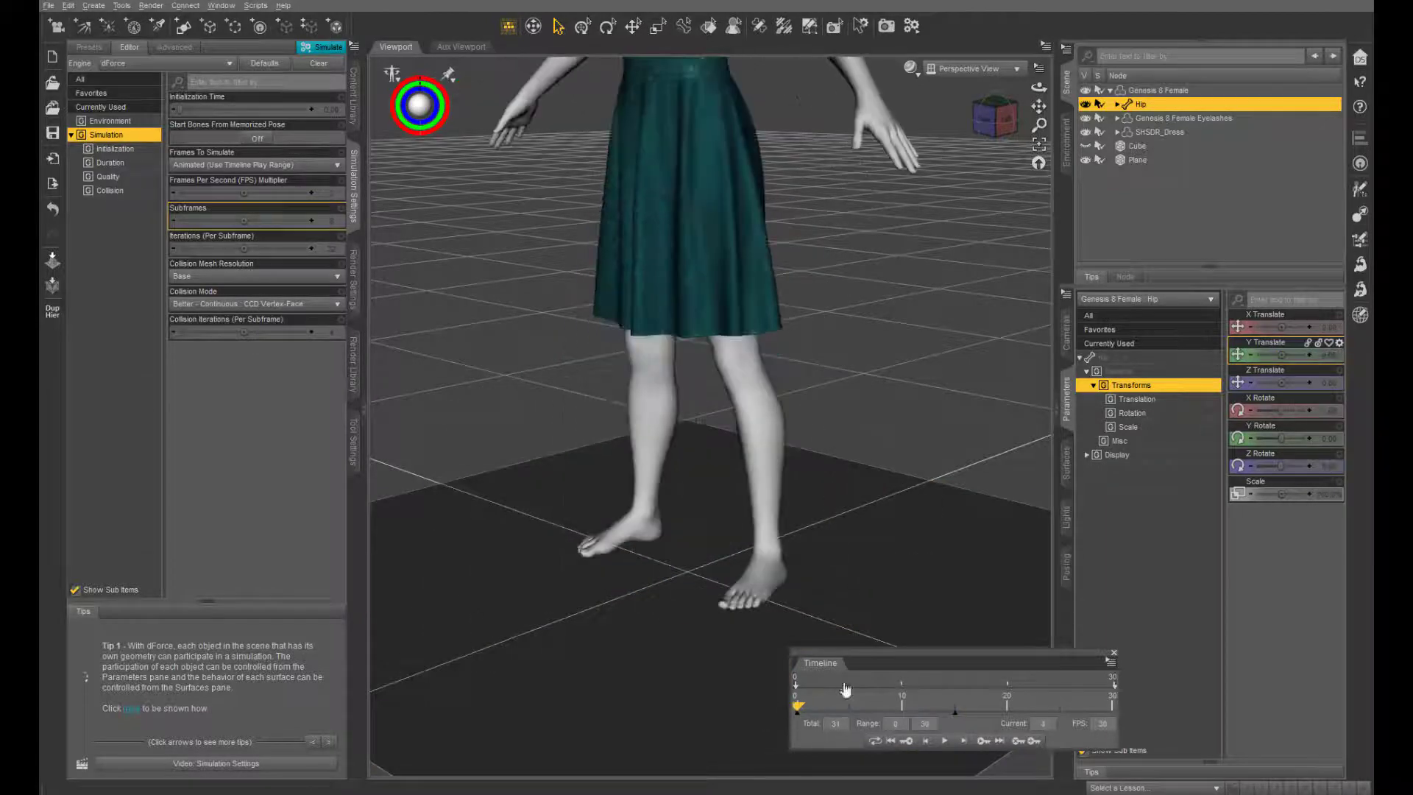
{"action": "left_click", "coordinate": [1331, 358]}
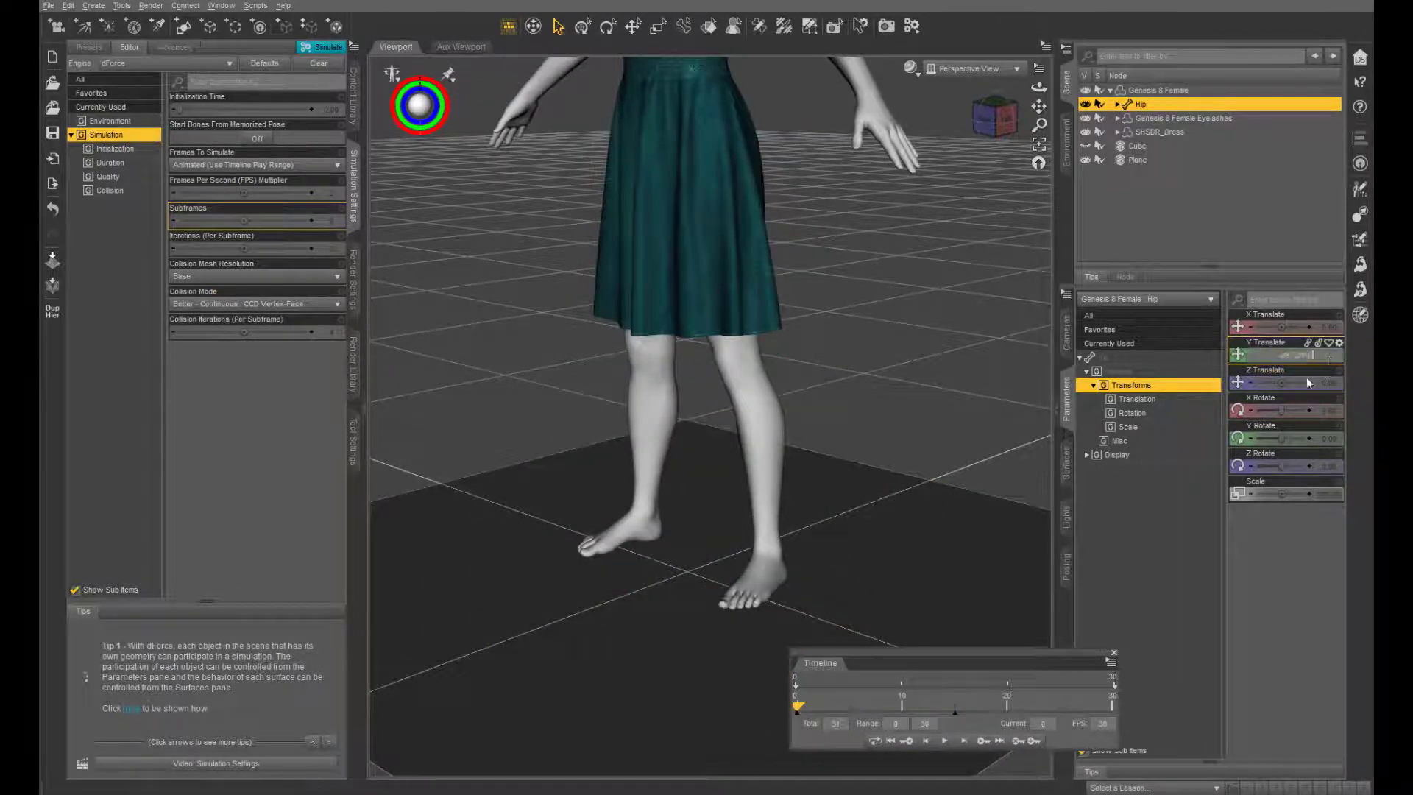
{"action": "type", "text": "-88.72910"}
{"action": "key", "text": "Return"}
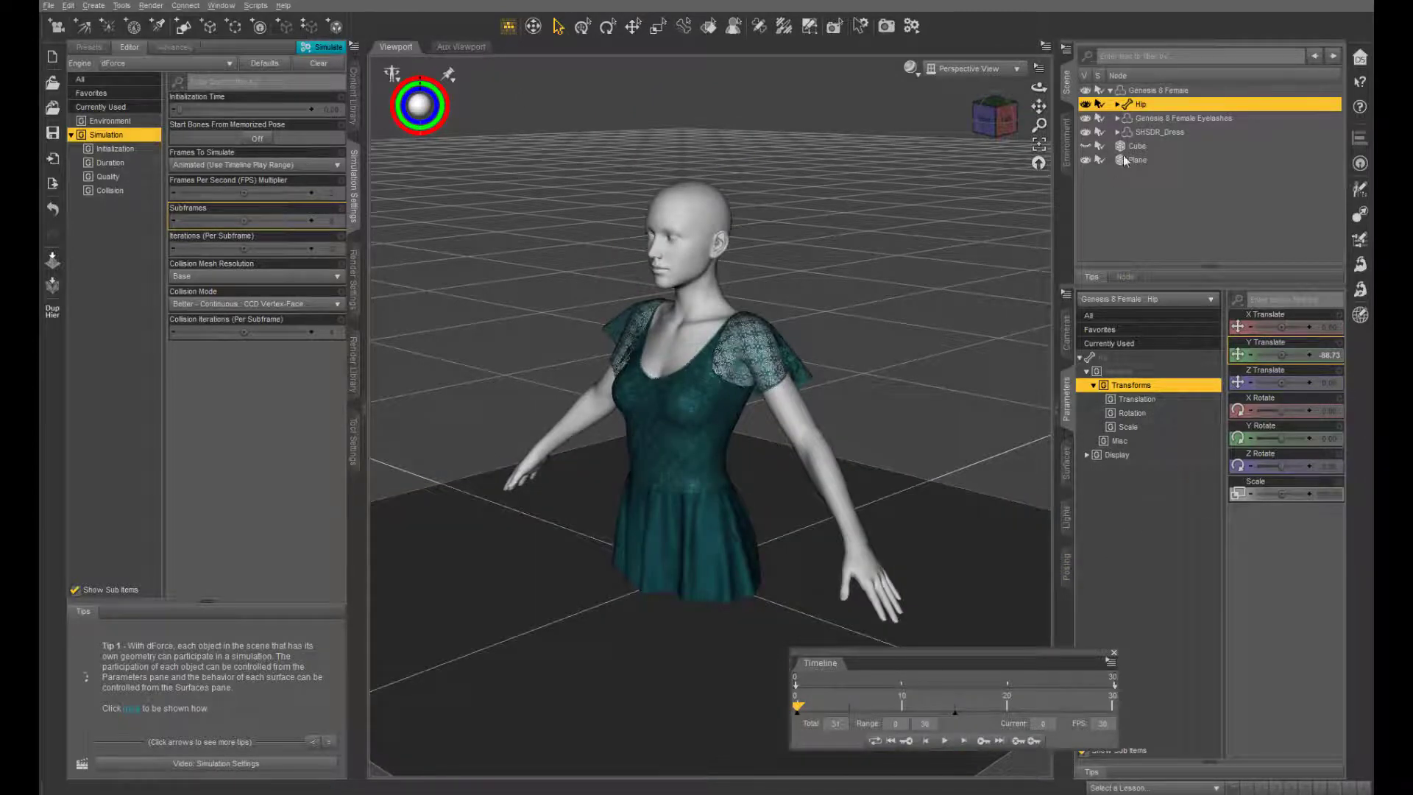
- Copy the hip's X Rotate value from frame 15 and set it to -54.5 at frame 0
{"action": "left_click", "coordinate": [955, 711]}
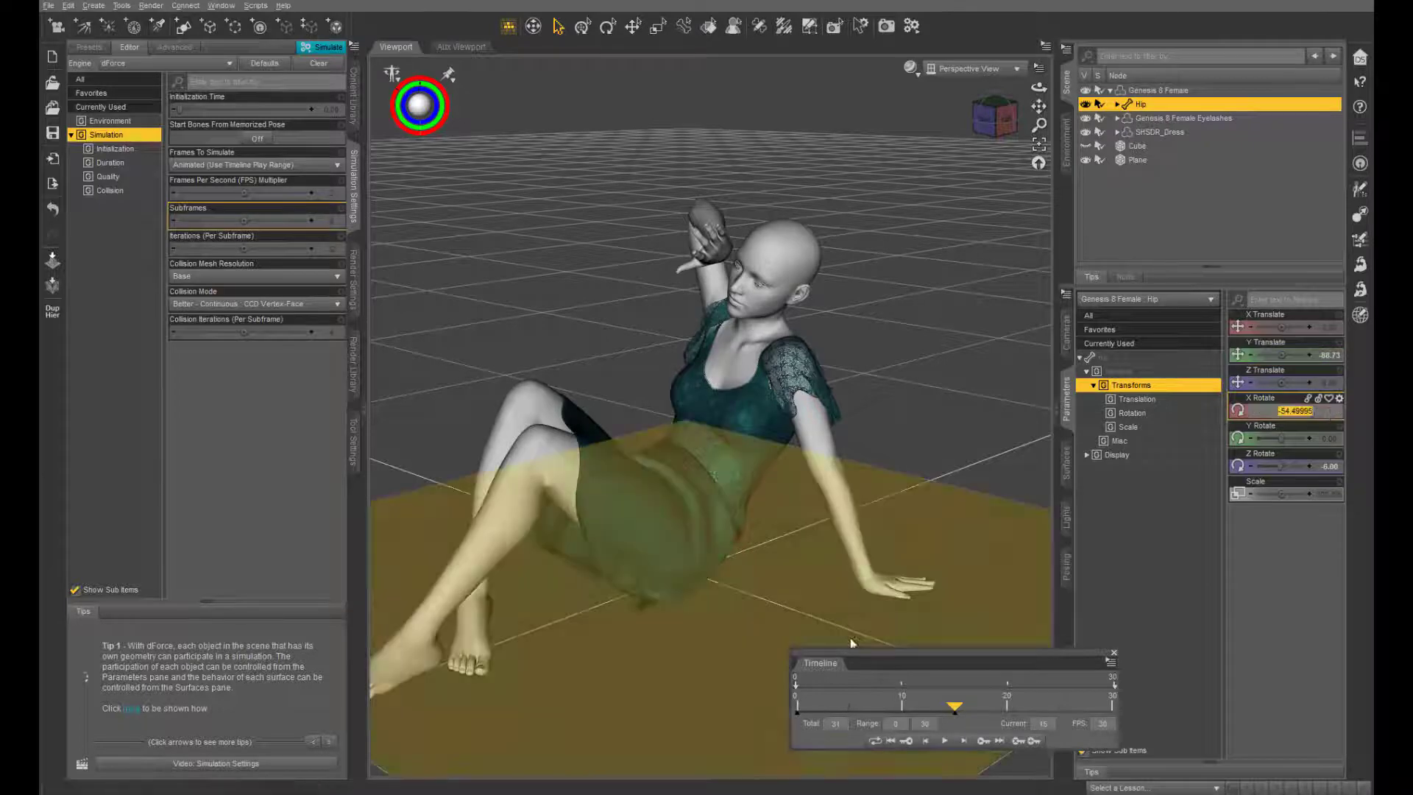
{"action": "left_click", "coordinate": [797, 709]}
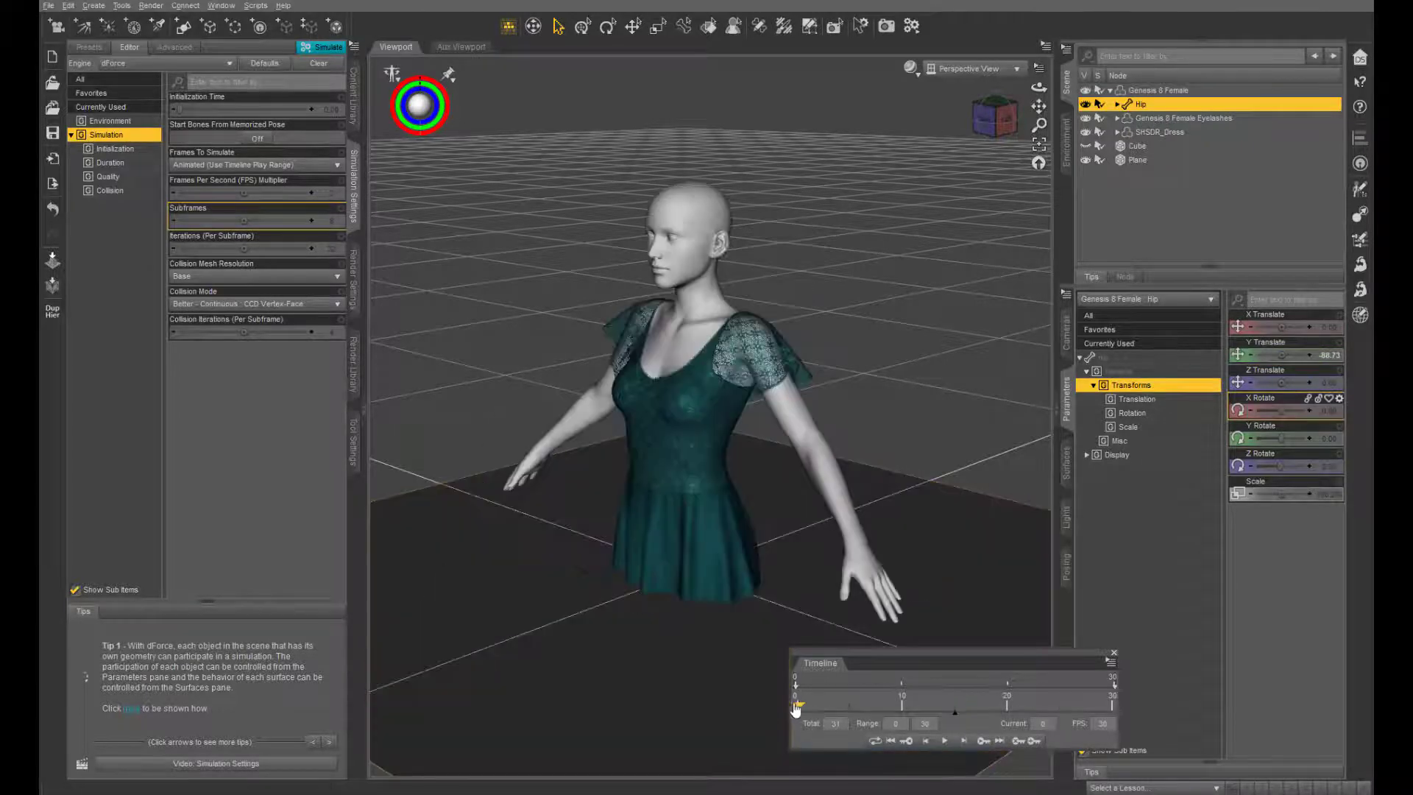
{"action": "left_click", "coordinate": [1328, 410]}
{"action": "type", "text": "-54.5"}
{"action": "key", "text": "Return"}
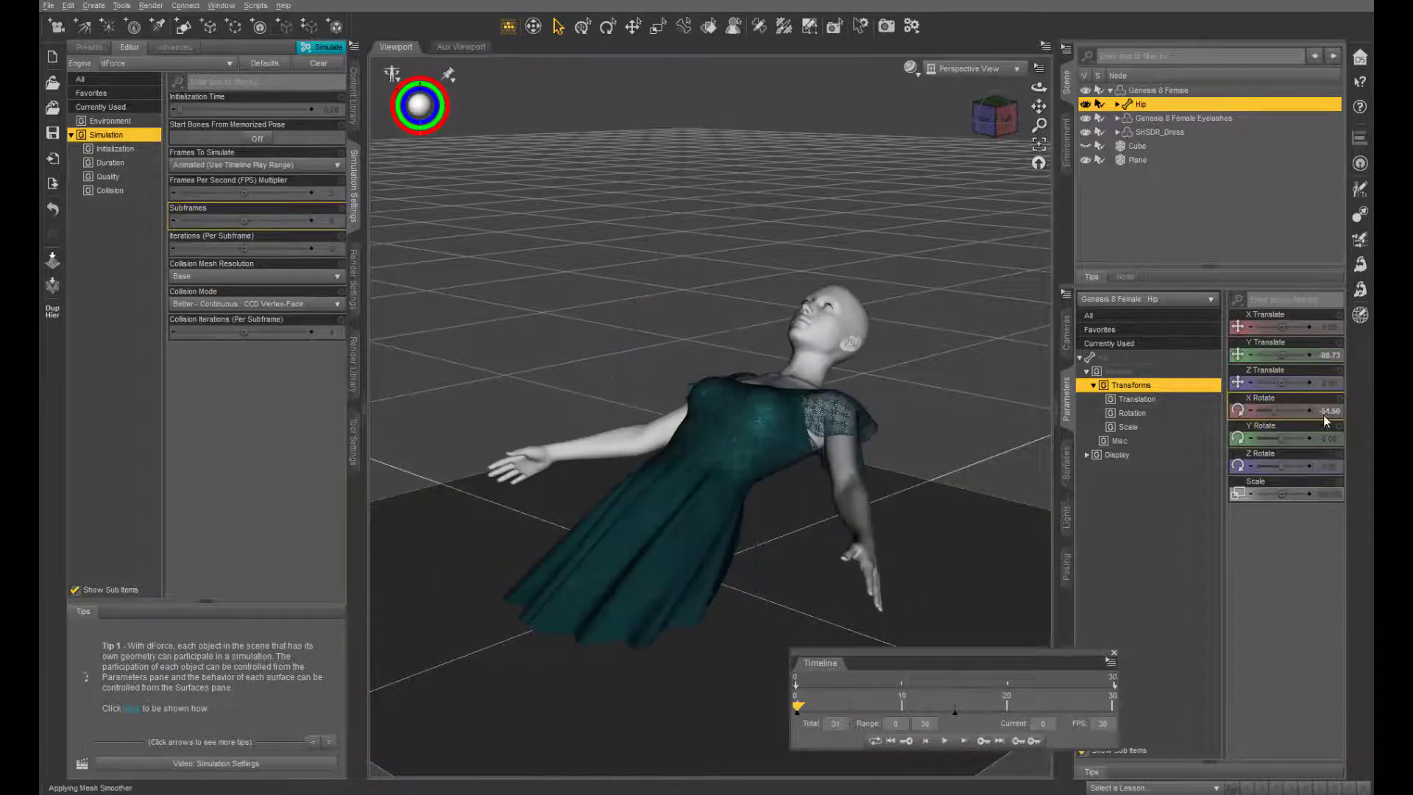
- At frame 0, tilt the hip back to about -92.6 X Rotate and raise its Y Translate to about -83.6, so the figure lies flat
{"action": "left_click_drag", "start_coordinate": [1039, 86], "coordinate": [1005, 59]}
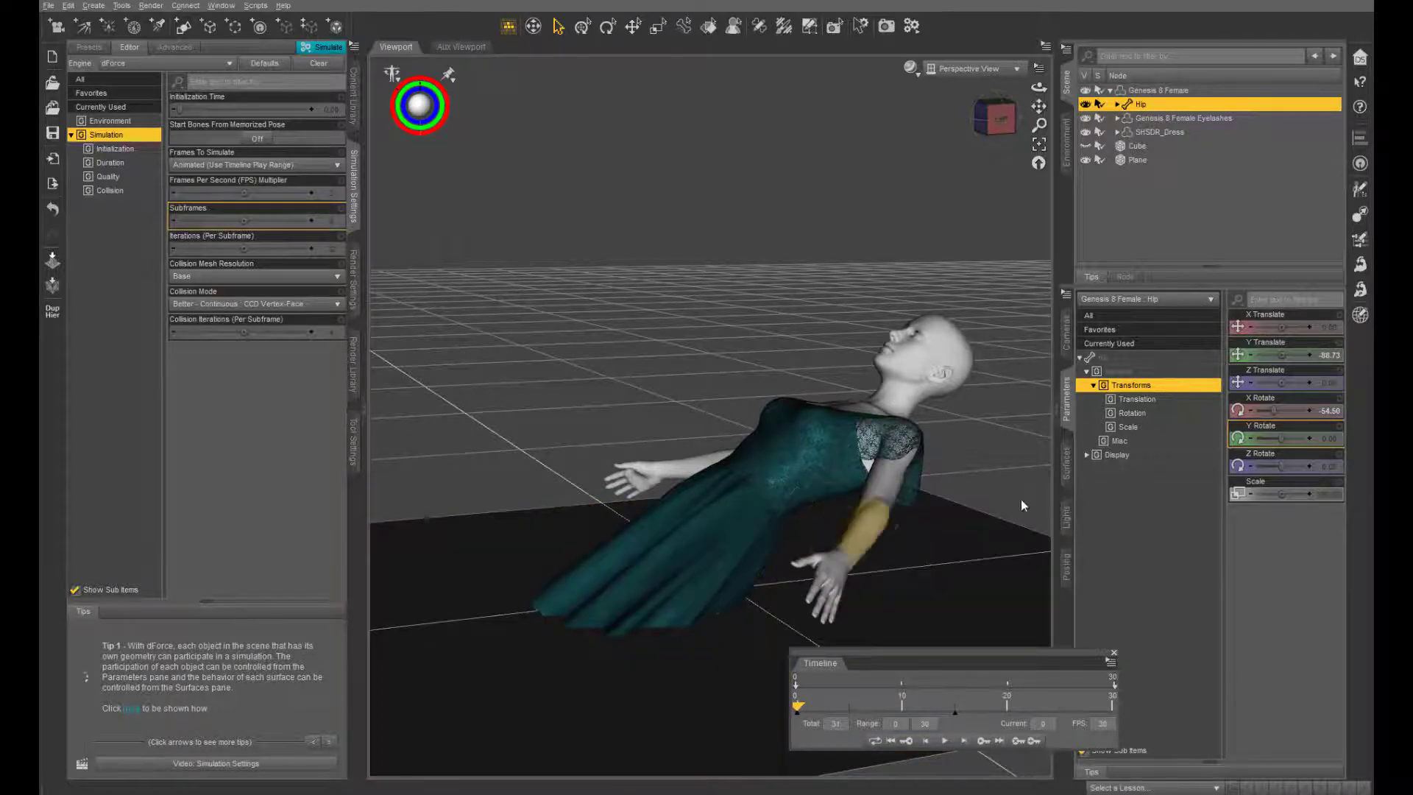
{"action": "left_click_drag", "start_coordinate": [1274, 410], "coordinate": [1269, 411]}
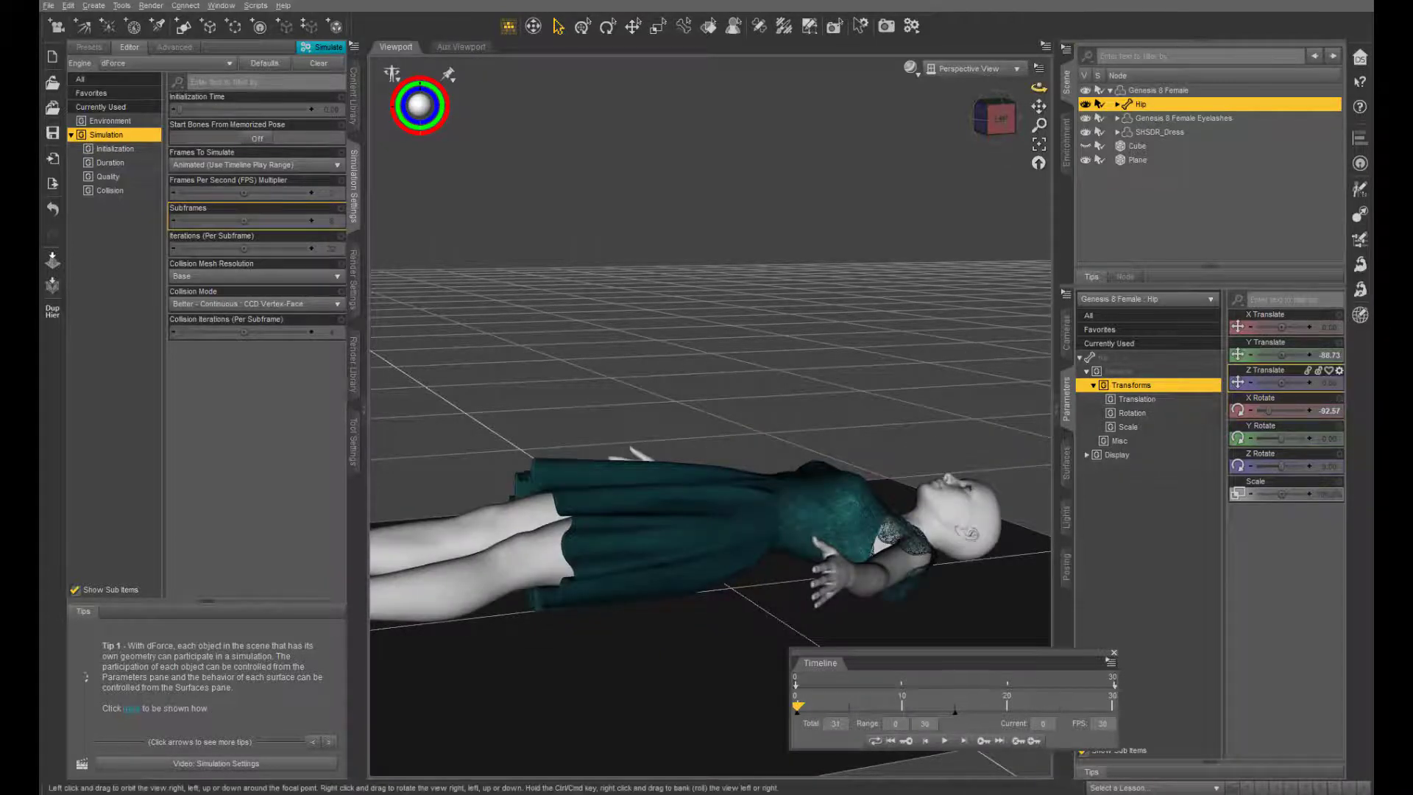
{"action": "left_click_drag", "start_coordinate": [1039, 86], "coordinate": [1040, 105]}
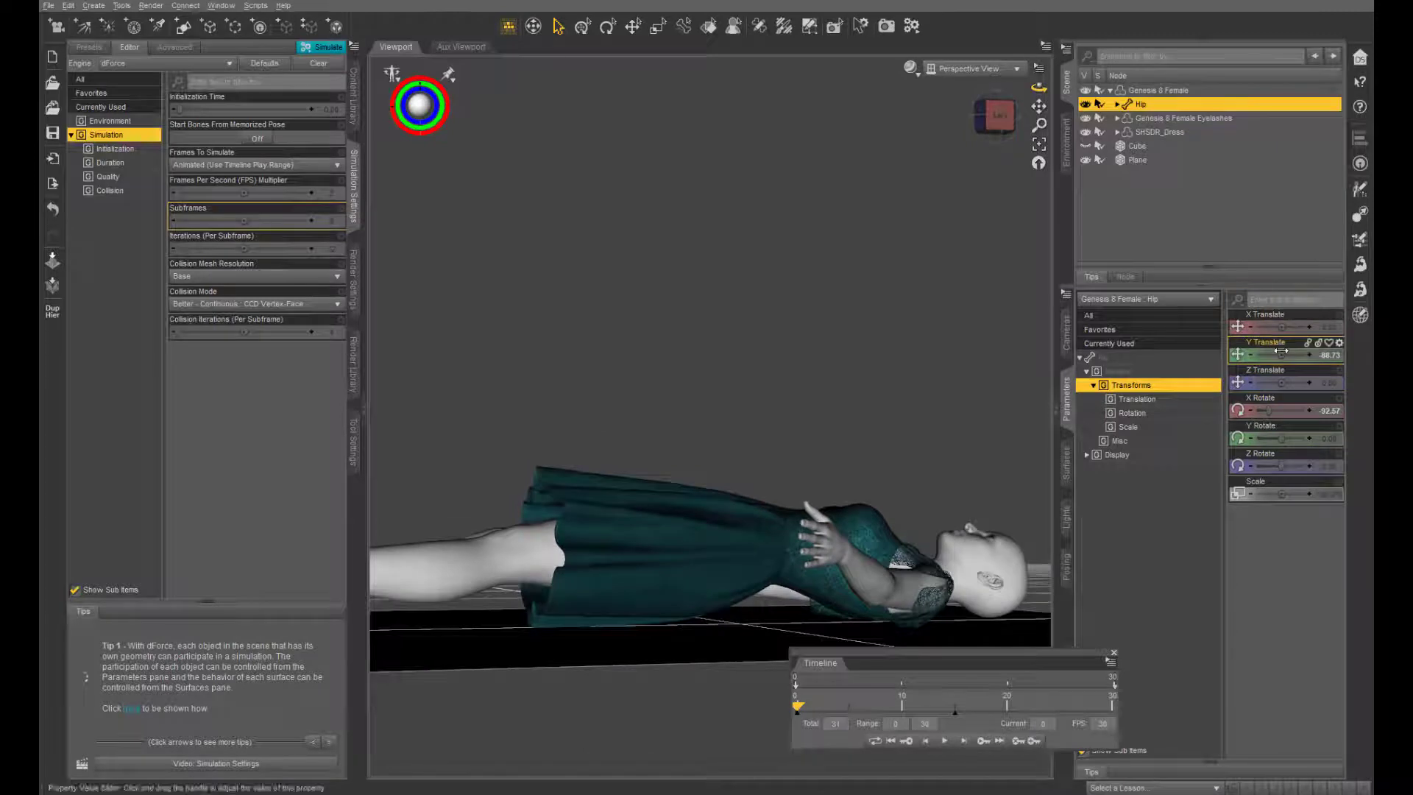
{"action": "left_click_drag", "start_coordinate": [1282, 355], "coordinate": [1292, 355]}
{"action": "left_click_drag", "start_coordinate": [1038, 87], "coordinate": [1046, 105]}
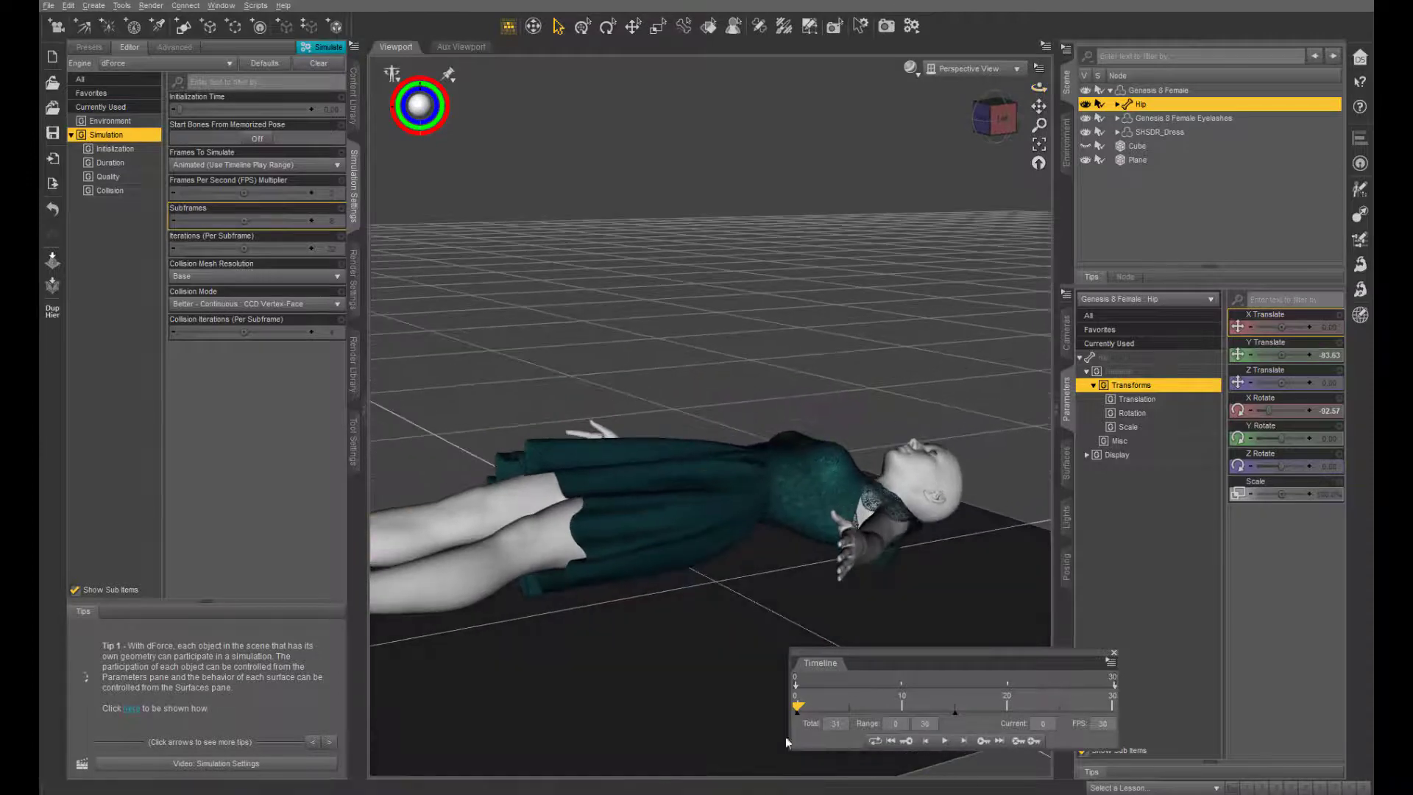
- Run the dForce simulation from the lying start pose at frame 0 and view the seated figure's dress from a higher angle
{"action": "mouse_move", "coordinate": [798, 708]}
{"action": "left_mouse_down"}
{"action": "mouse_move", "coordinate": [996, 708]}
{"action": "mouse_move", "coordinate": [798, 709]}
{"action": "mouse_move", "coordinate": [964, 729]}
{"action": "mouse_move", "coordinate": [817, 732]}
{"action": "mouse_move", "coordinate": [1005, 729]}
{"action": "mouse_move", "coordinate": [784, 721]}
{"action": "left_mouse_up"}
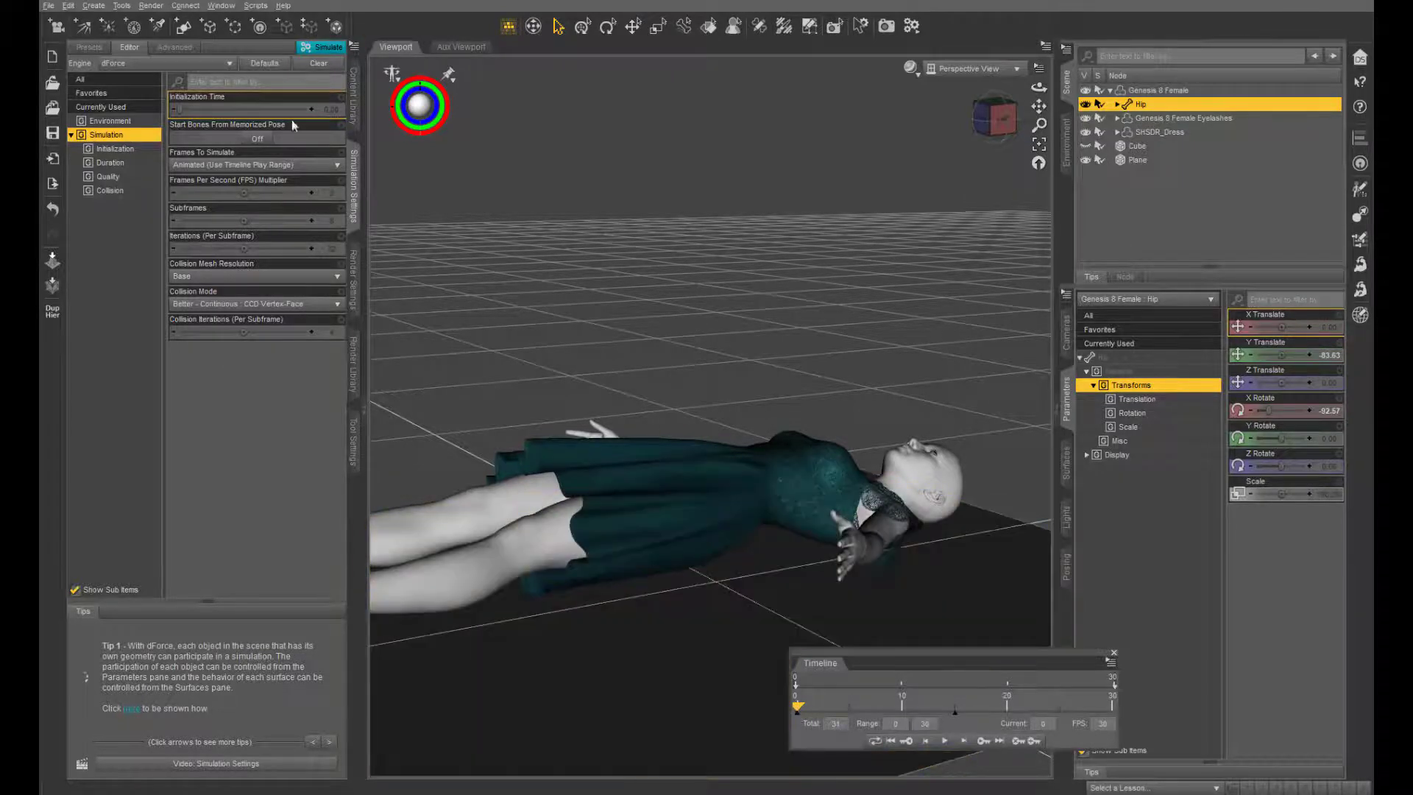
{"action": "left_click", "coordinate": [321, 48]}
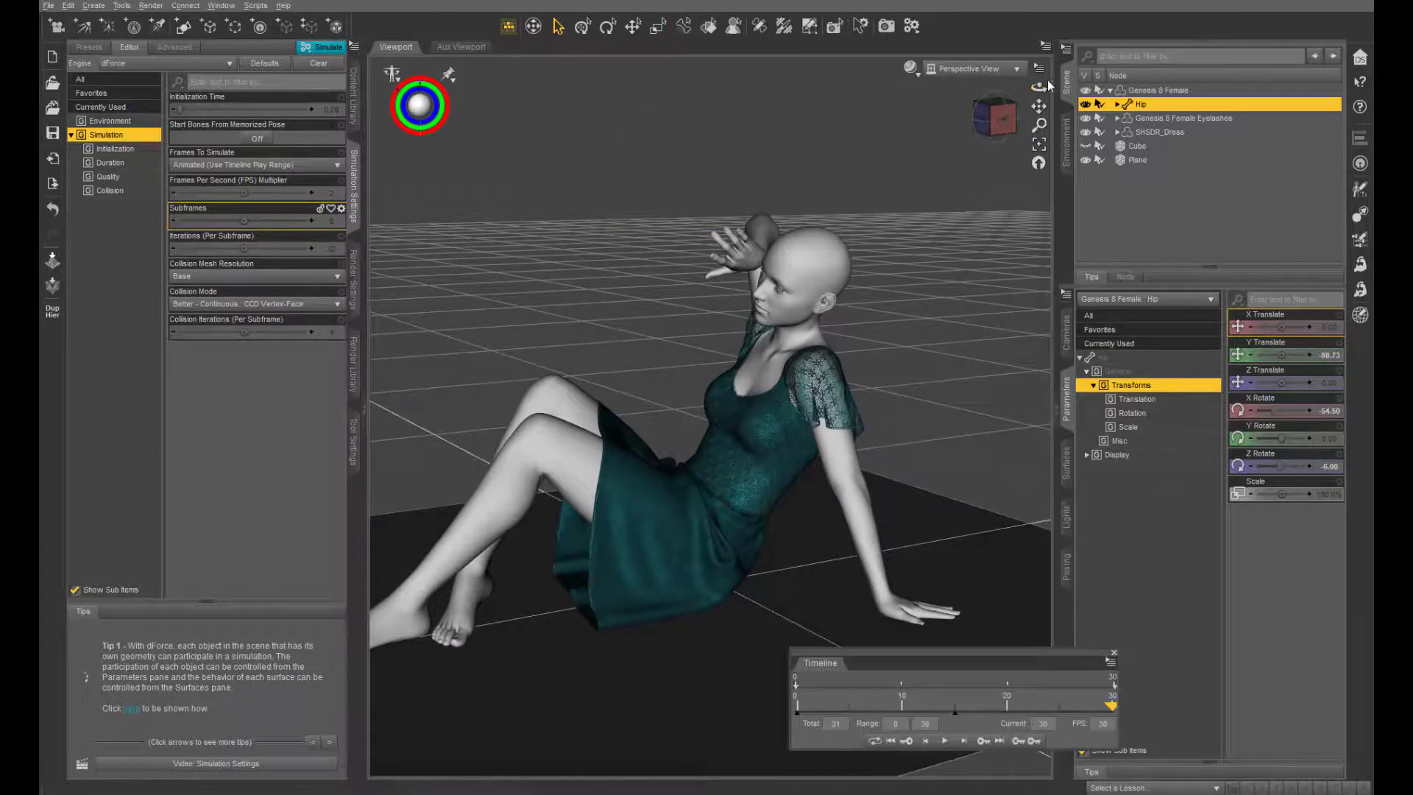
{"action": "mouse_move", "coordinate": [1038, 87]}
{"action": "left_mouse_down"}
{"action": "mouse_move", "coordinate": [1019, 92]}
{"action": "mouse_move", "coordinate": [1027, 110]}
{"action": "mouse_move", "coordinate": [1046, 77]}
{"action": "mouse_move", "coordinate": [1038, 102]}
{"action": "left_mouse_up"}
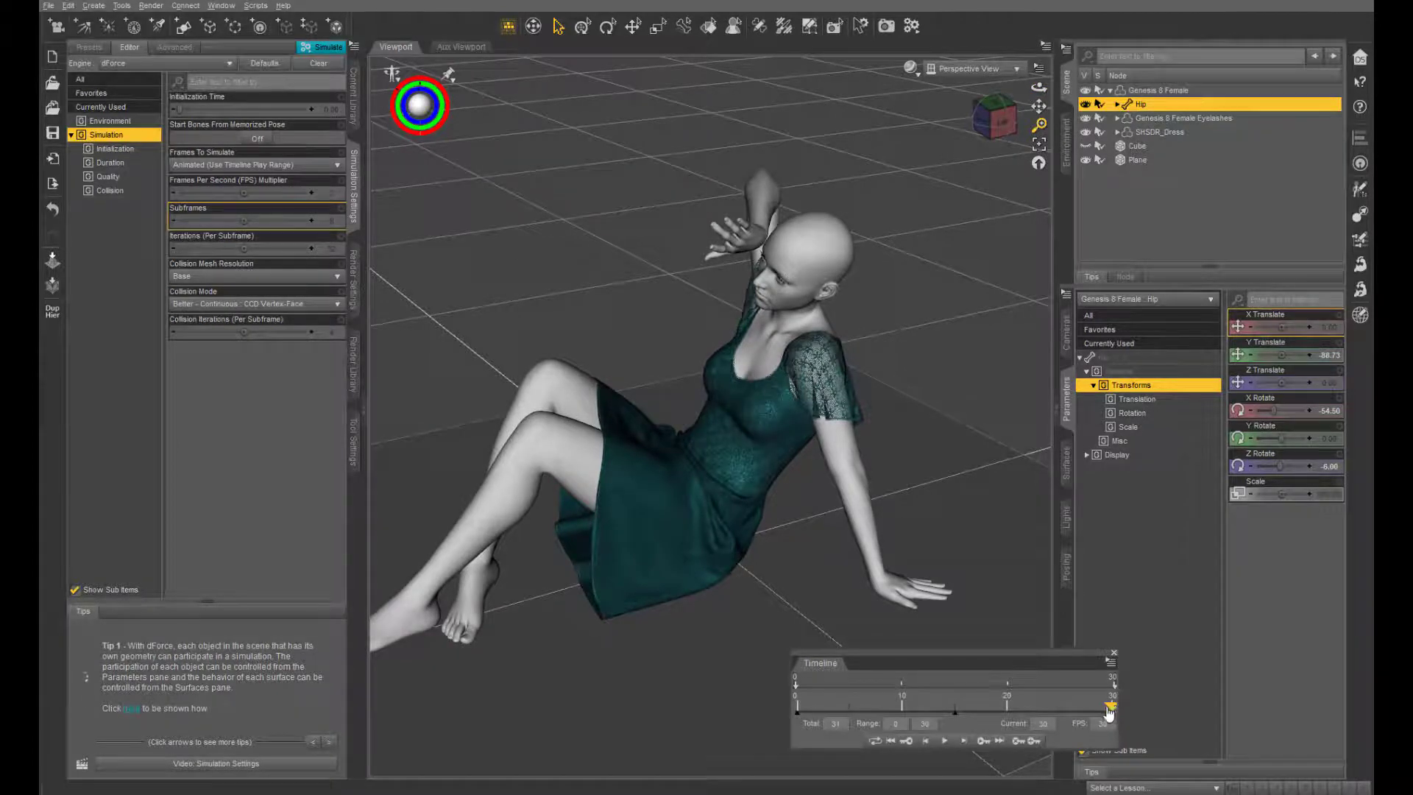
- Return to frame 0 and adjust the hip to about -51 X Rotate and about -64 Y Translate for a reclining pose above the floor
{"action": "left_click_drag", "start_coordinate": [1109, 708], "coordinate": [788, 719]}
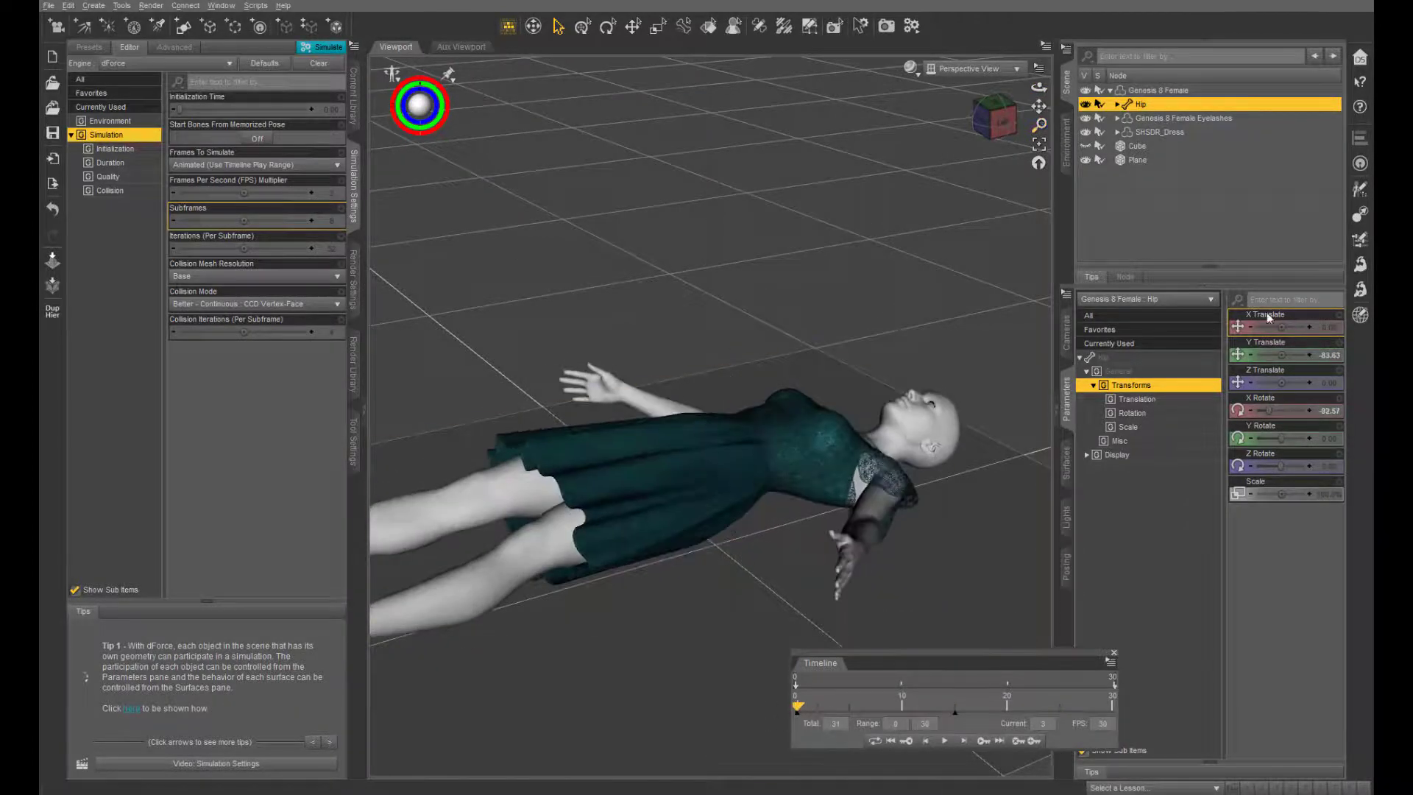
{"action": "left_click_drag", "start_coordinate": [1265, 410], "coordinate": [1275, 409]}
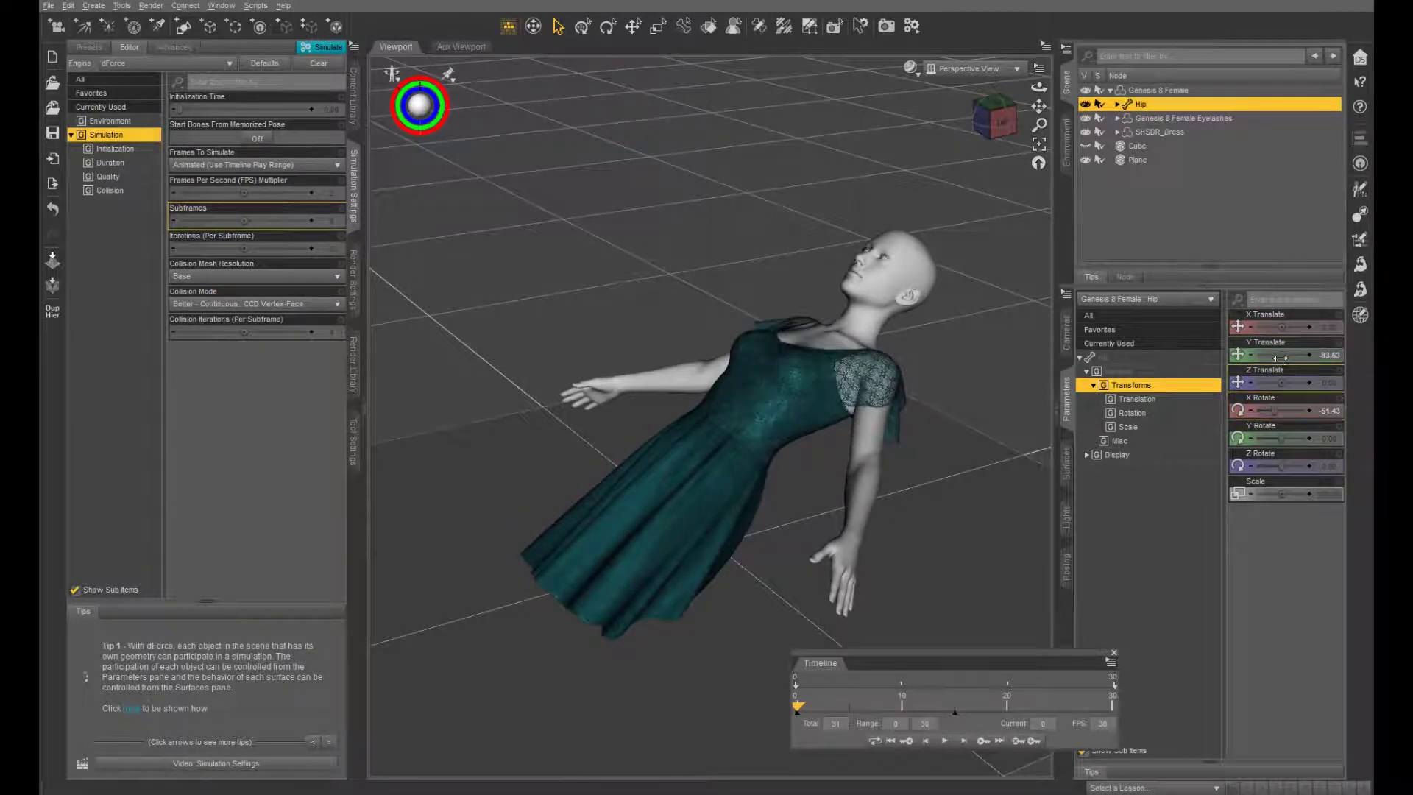
{"action": "left_click_drag", "start_coordinate": [1282, 355], "coordinate": [1297, 354]}
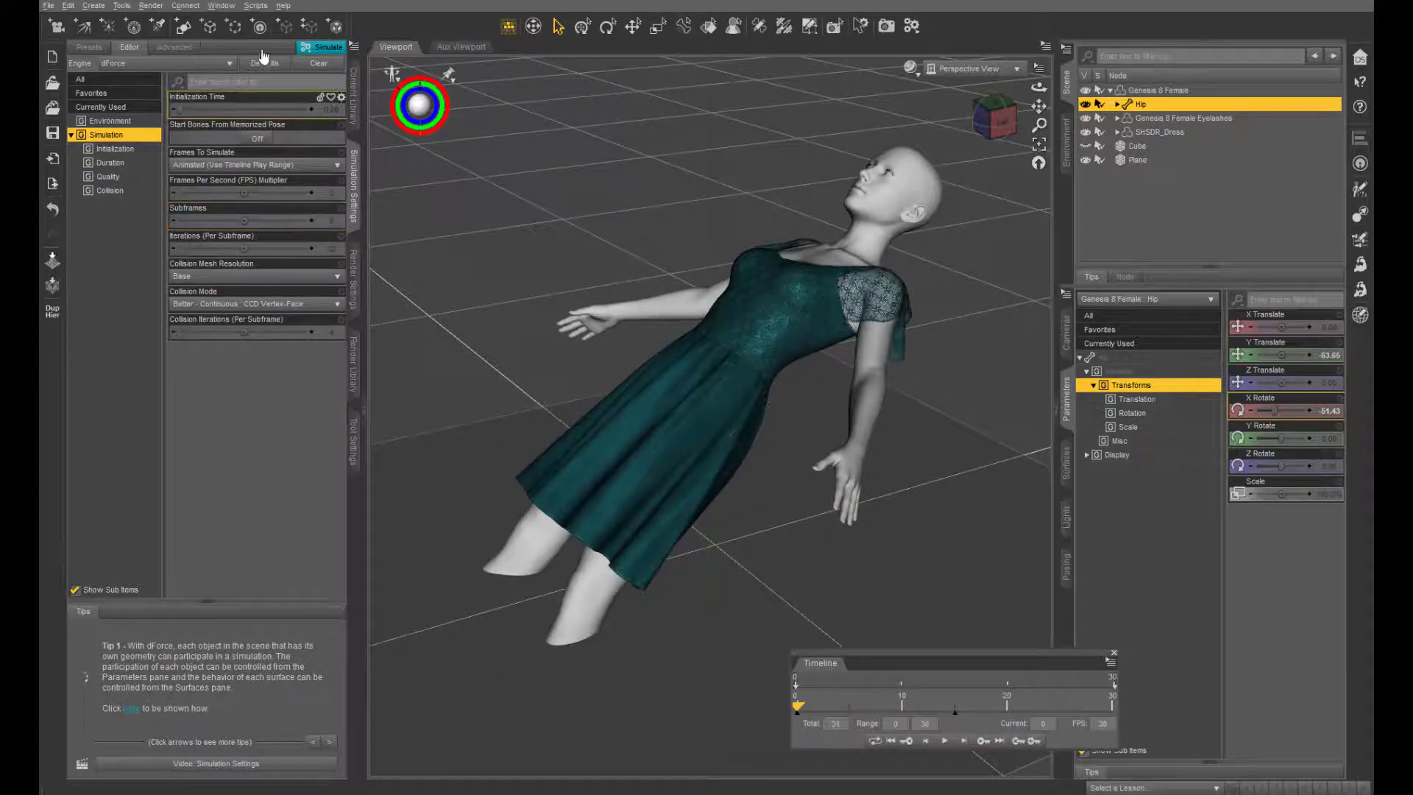
- Simulate the dress again from the reclining start pose and orbit around the seated figure to examine the drape
{"action": "left_click", "coordinate": [314, 50]}
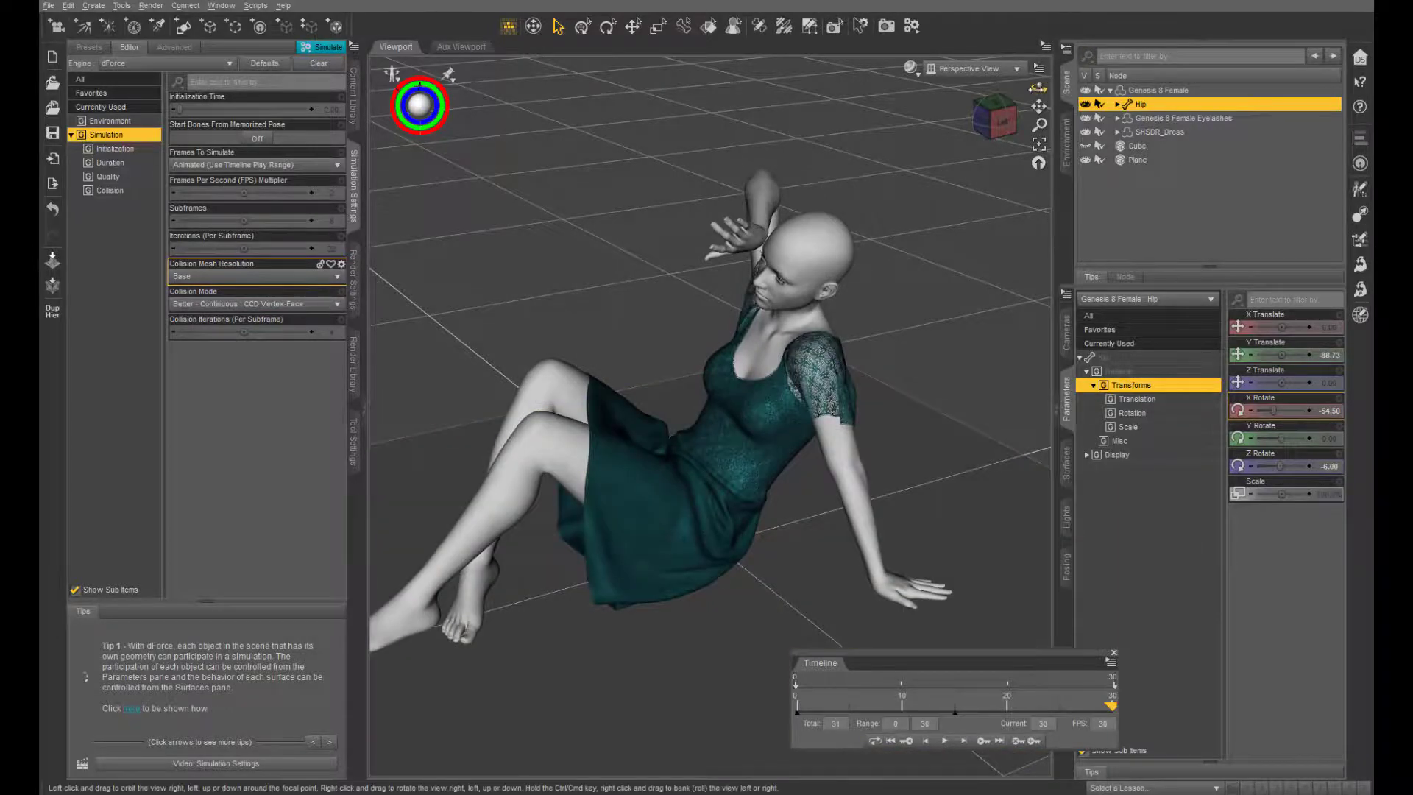
{"action": "left_click_drag", "start_coordinate": [1038, 88], "coordinate": [1004, 115]}
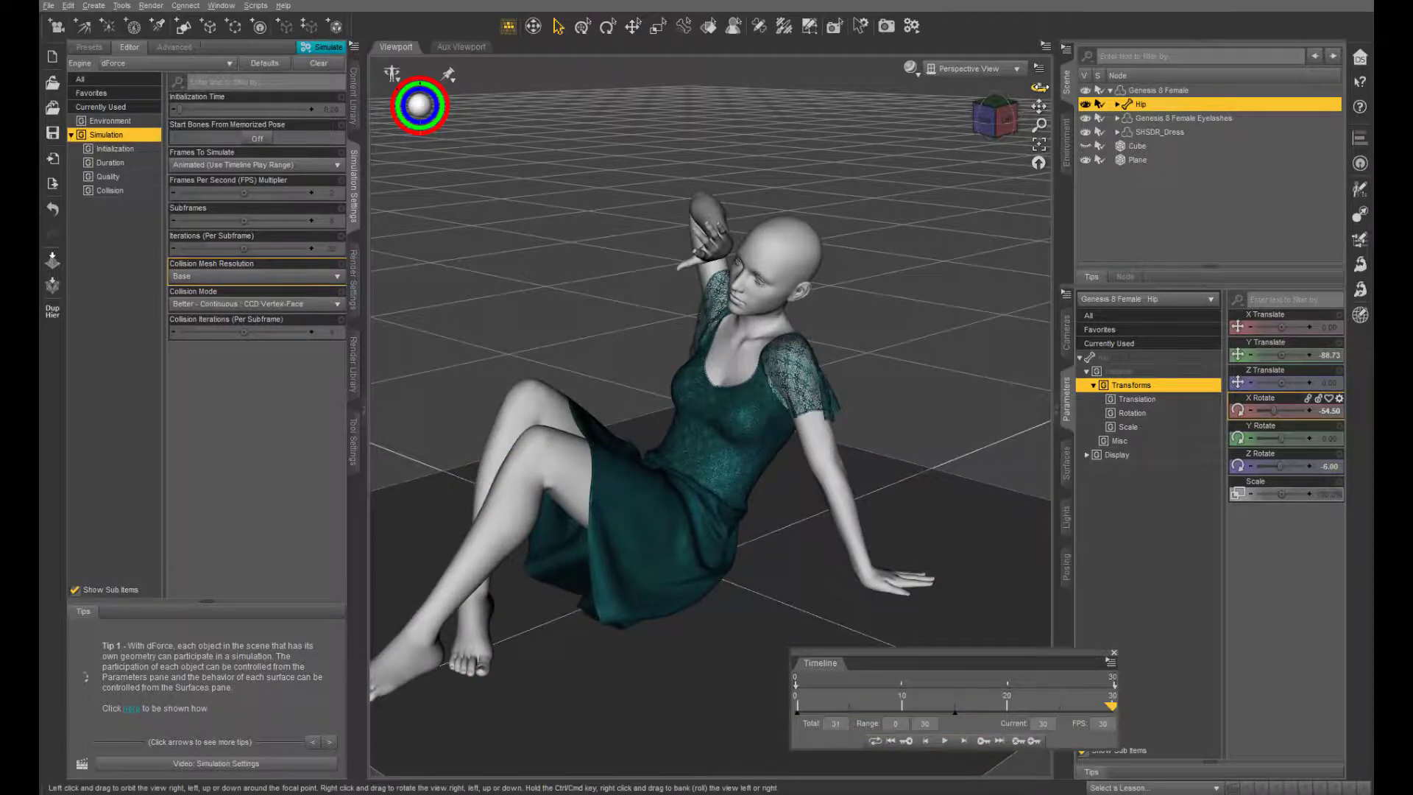
{"action": "left_click_drag", "start_coordinate": [1039, 86], "coordinate": [1009, 150]}
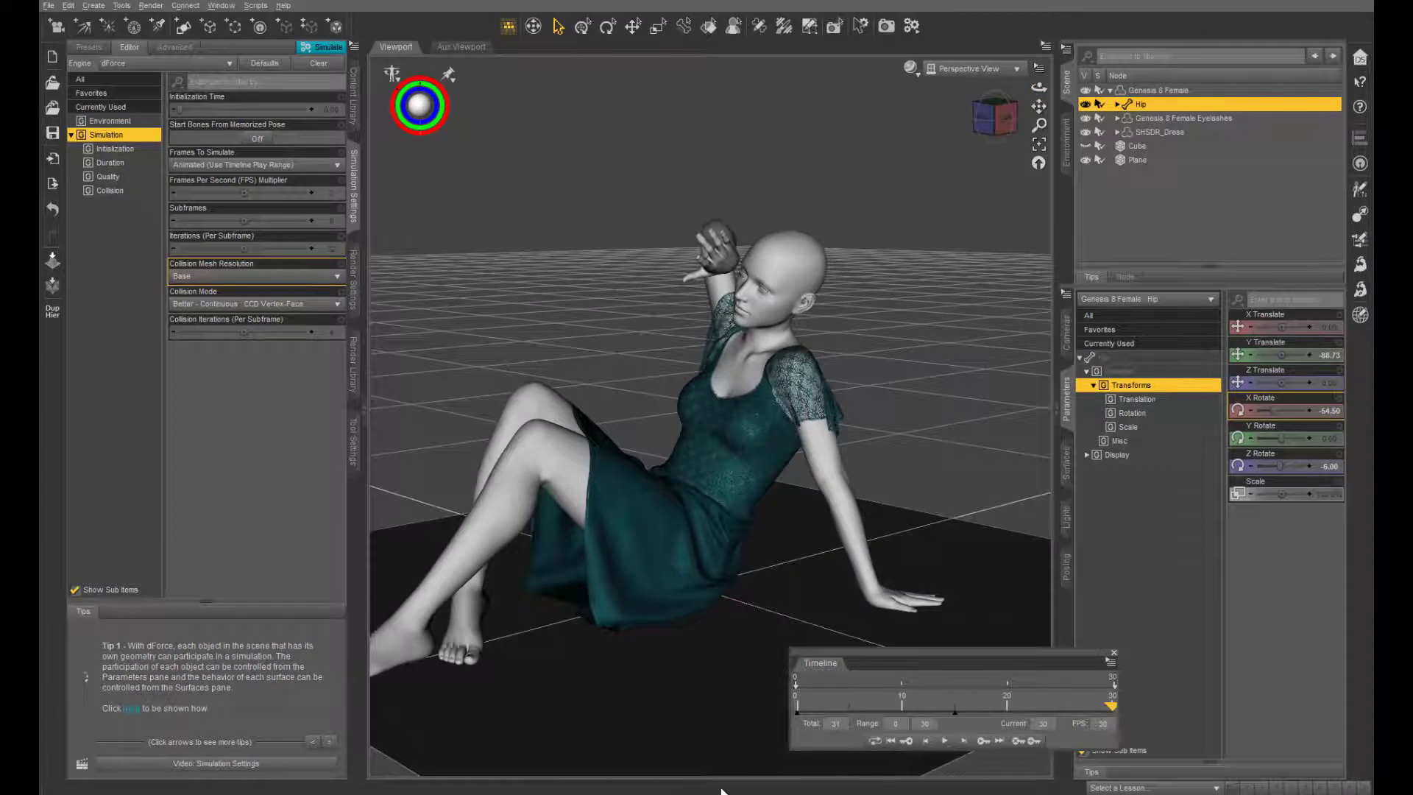
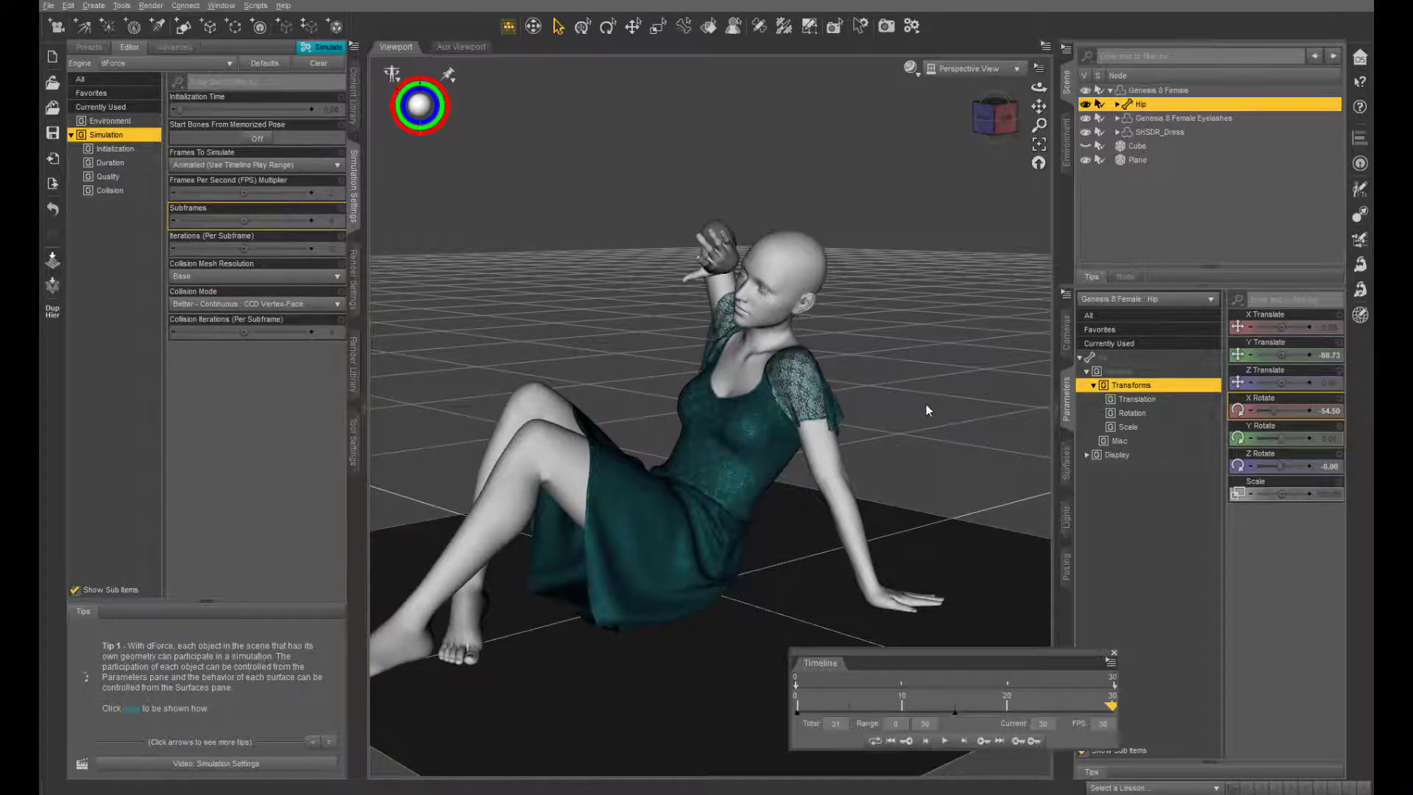
- Turn on Freeze Simulation for SHSDR_Dress, then scrub the timeline to frame 0 and forward to frame 15
{"action": "left_click", "coordinate": [1158, 131]}
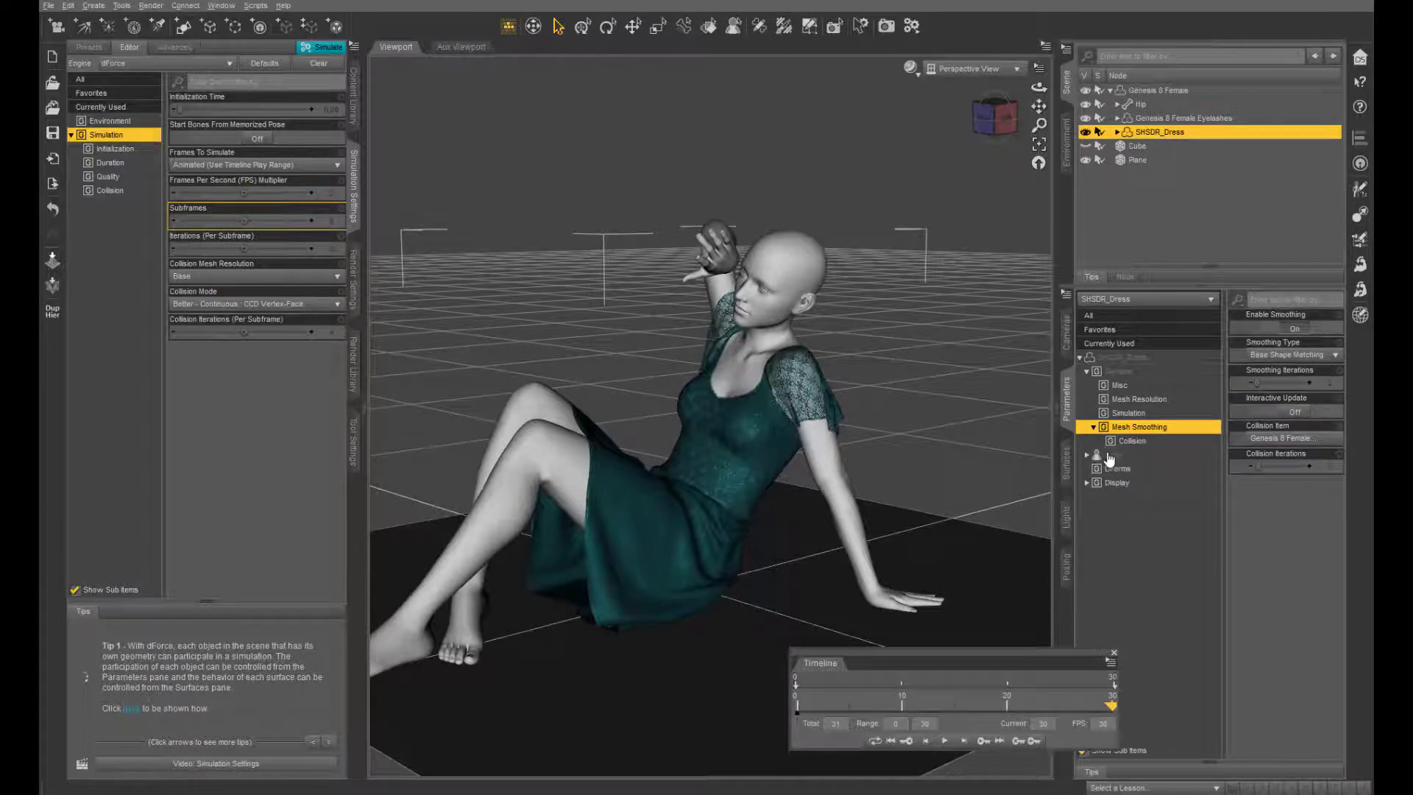
{"action": "left_click", "coordinate": [1123, 371]}
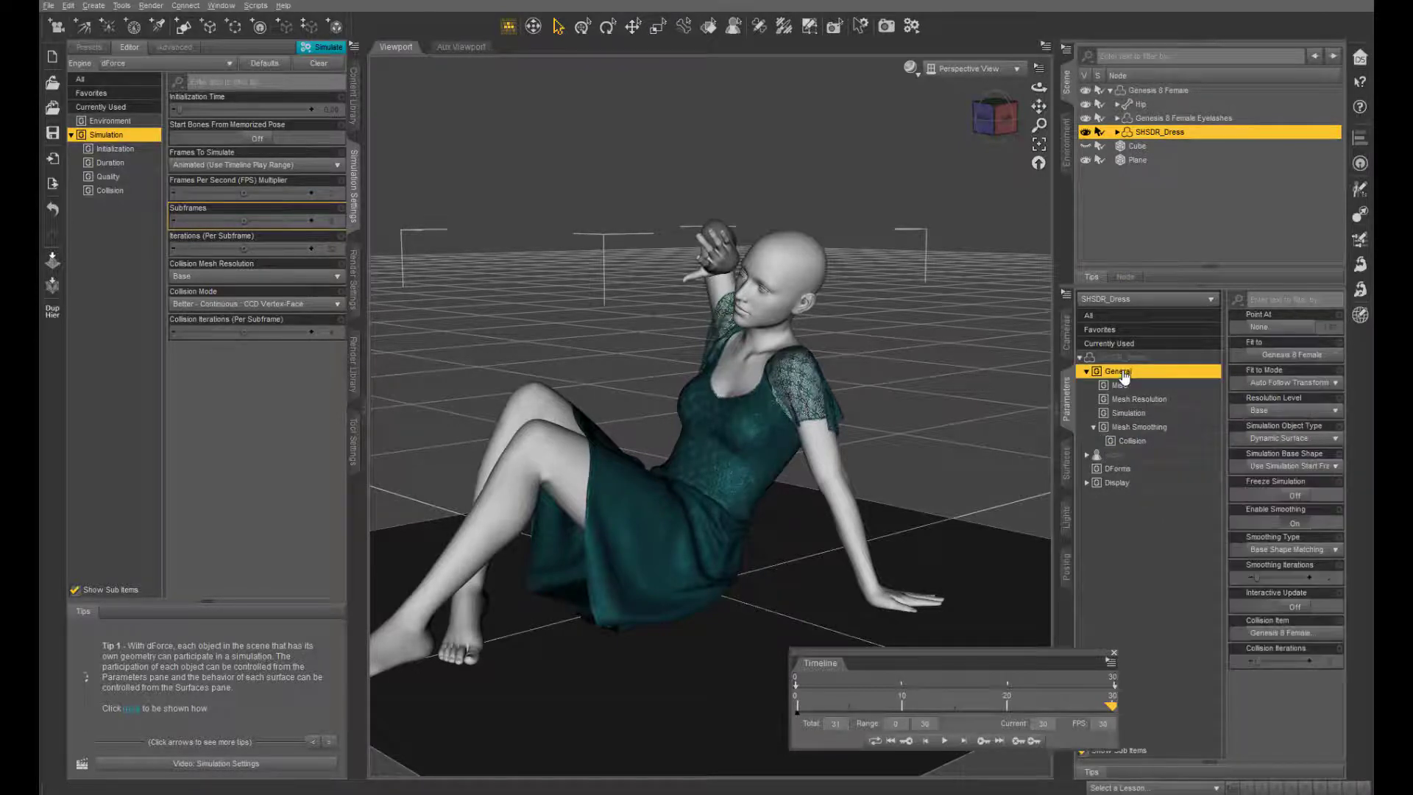
{"action": "left_click", "coordinate": [1300, 500]}
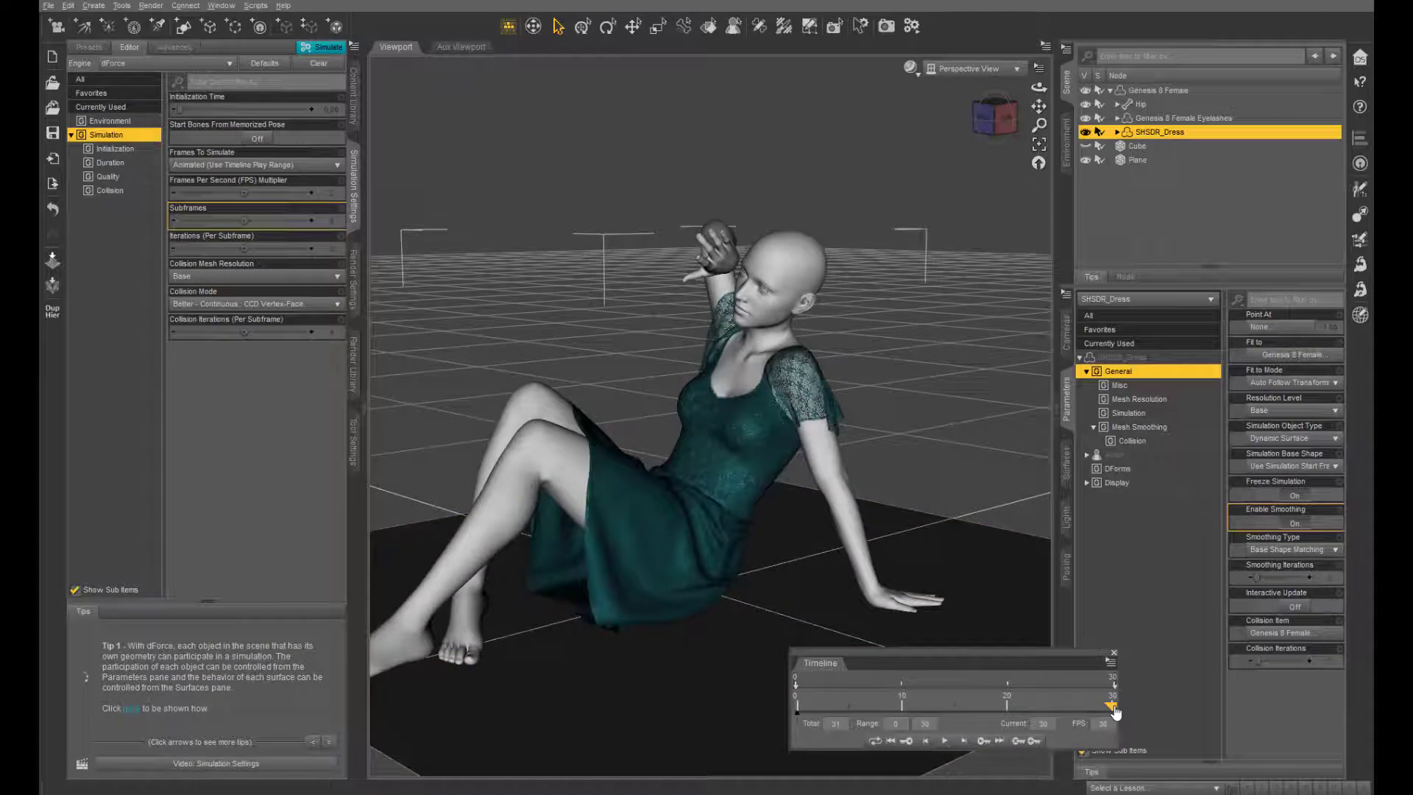
{"action": "left_click_drag", "start_coordinate": [1112, 709], "coordinate": [703, 699]}
{"action": "left_click_drag", "start_coordinate": [798, 708], "coordinate": [954, 725]}
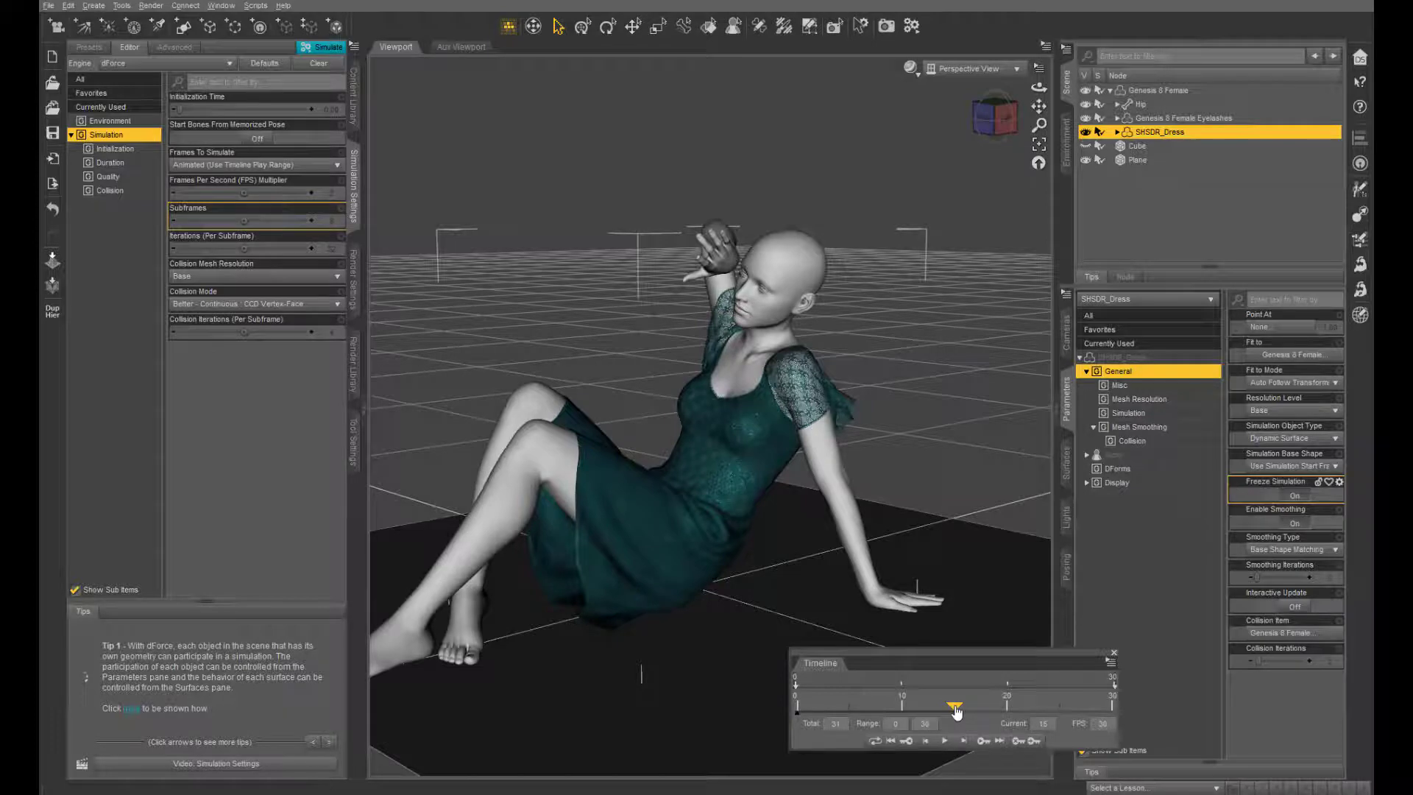
{"action": "mouse_move", "coordinate": [953, 711]}
{"action": "left_mouse_down"}
{"action": "mouse_move", "coordinate": [861, 708]}
{"action": "mouse_move", "coordinate": [954, 708]}
{"action": "left_mouse_up"}
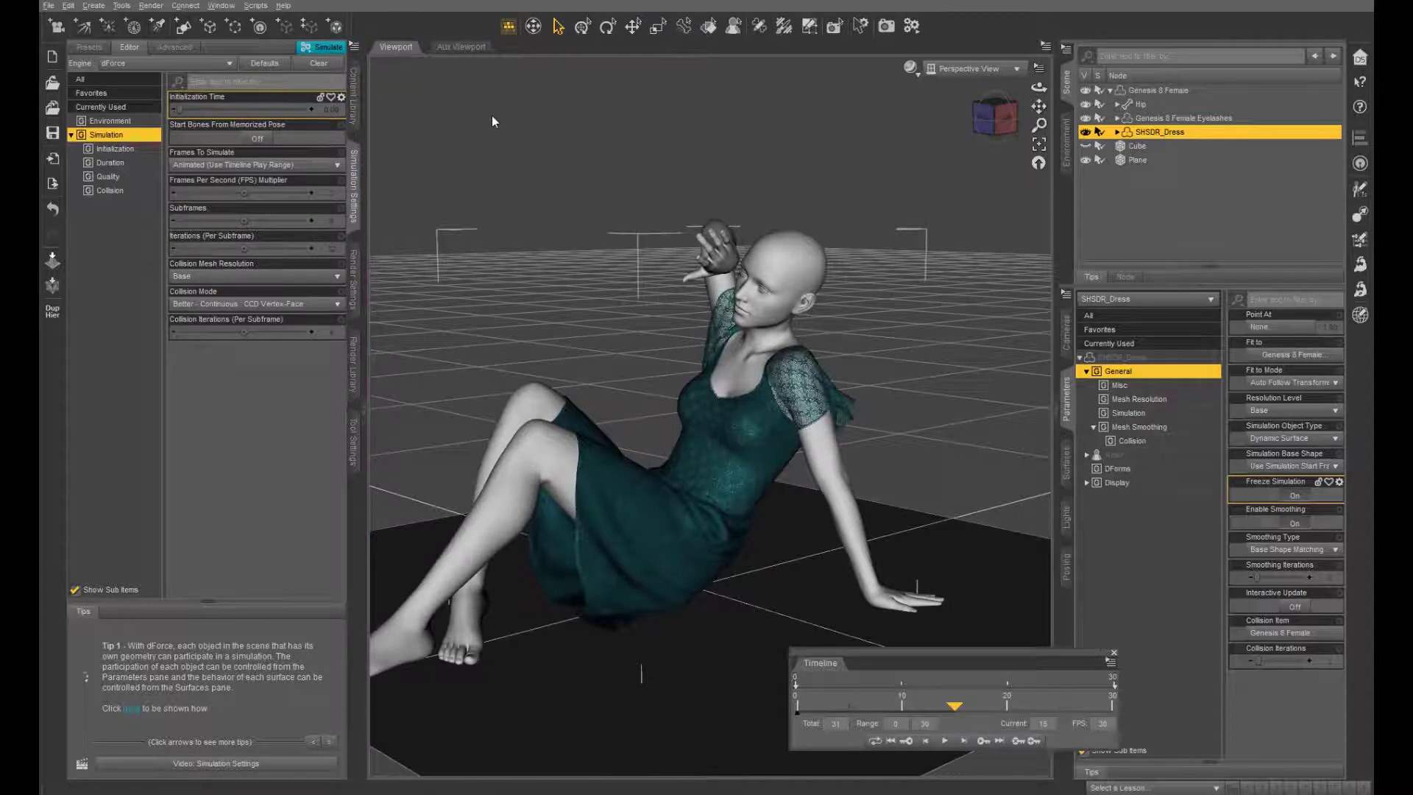
- Hide SHSDR_Dress and load the complete dFC 01 outfit from the dForce Collection clothing folder onto Genesis 8 Female
{"action": "left_click", "coordinate": [1085, 132]}
{"action": "left_click", "coordinate": [1134, 90]}
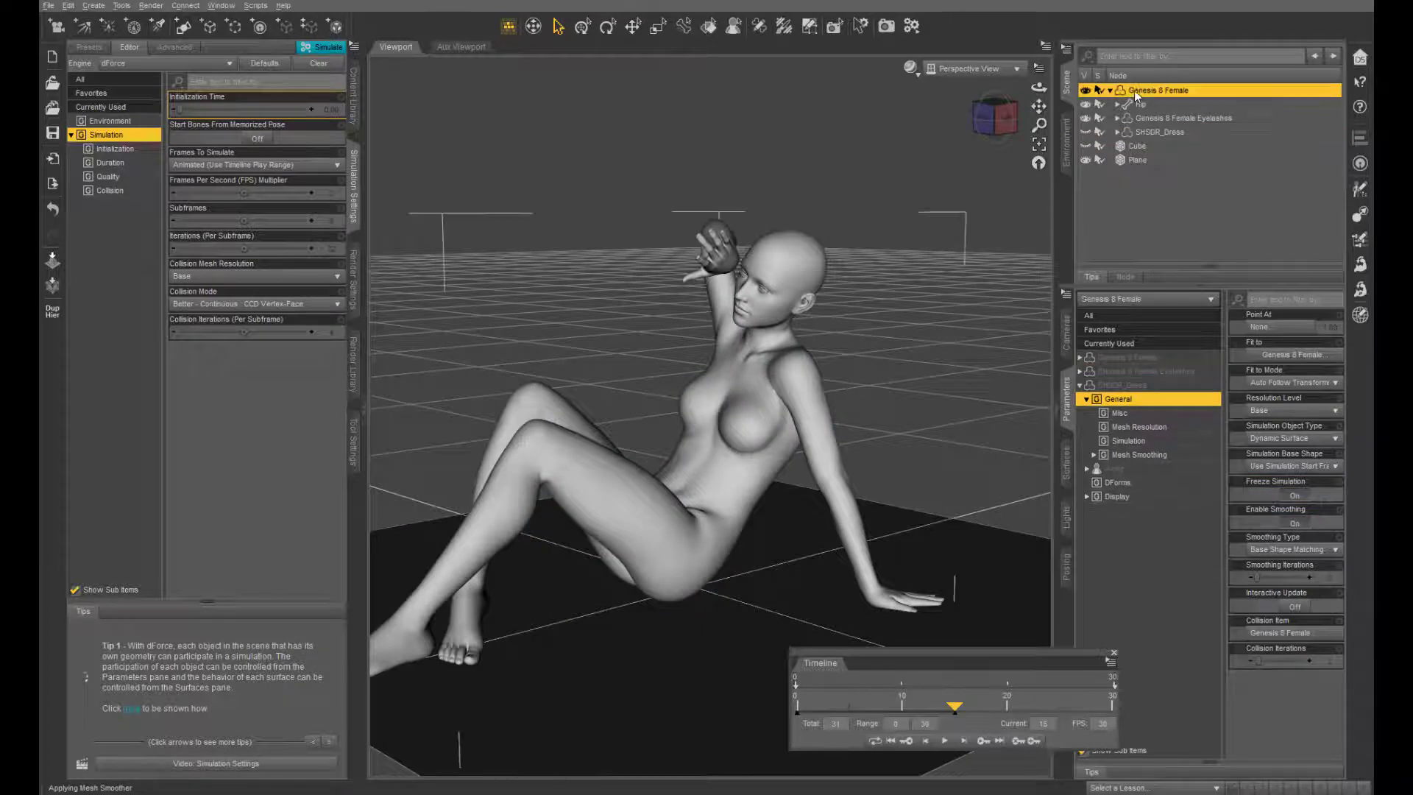
{"action": "left_click", "coordinate": [354, 94]}
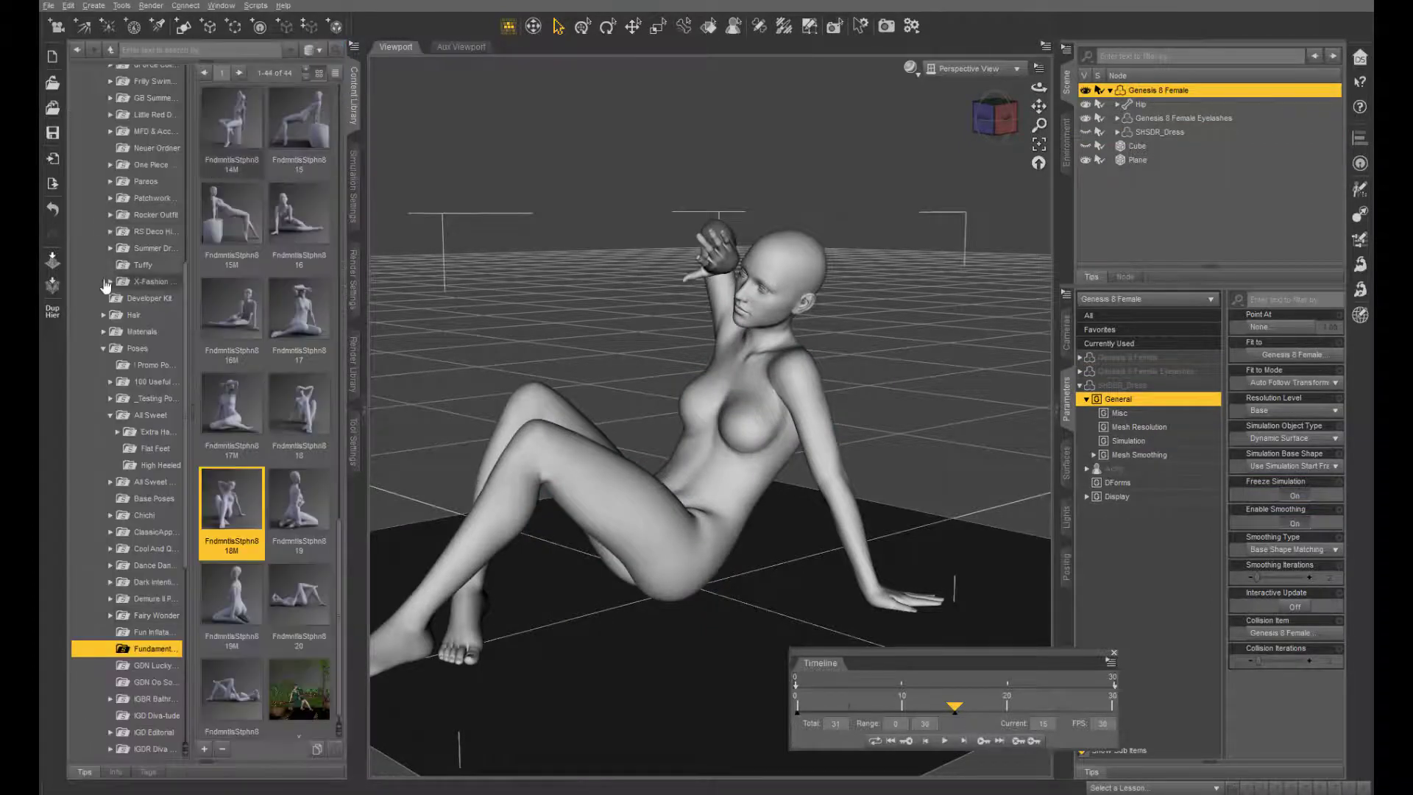
{"action": "scroll", "coordinate": [143, 306], "scroll_direction": "up", "scroll_amount": 2}
{"action": "scroll", "coordinate": [147, 317], "scroll_direction": "up", "scroll_amount": 3}
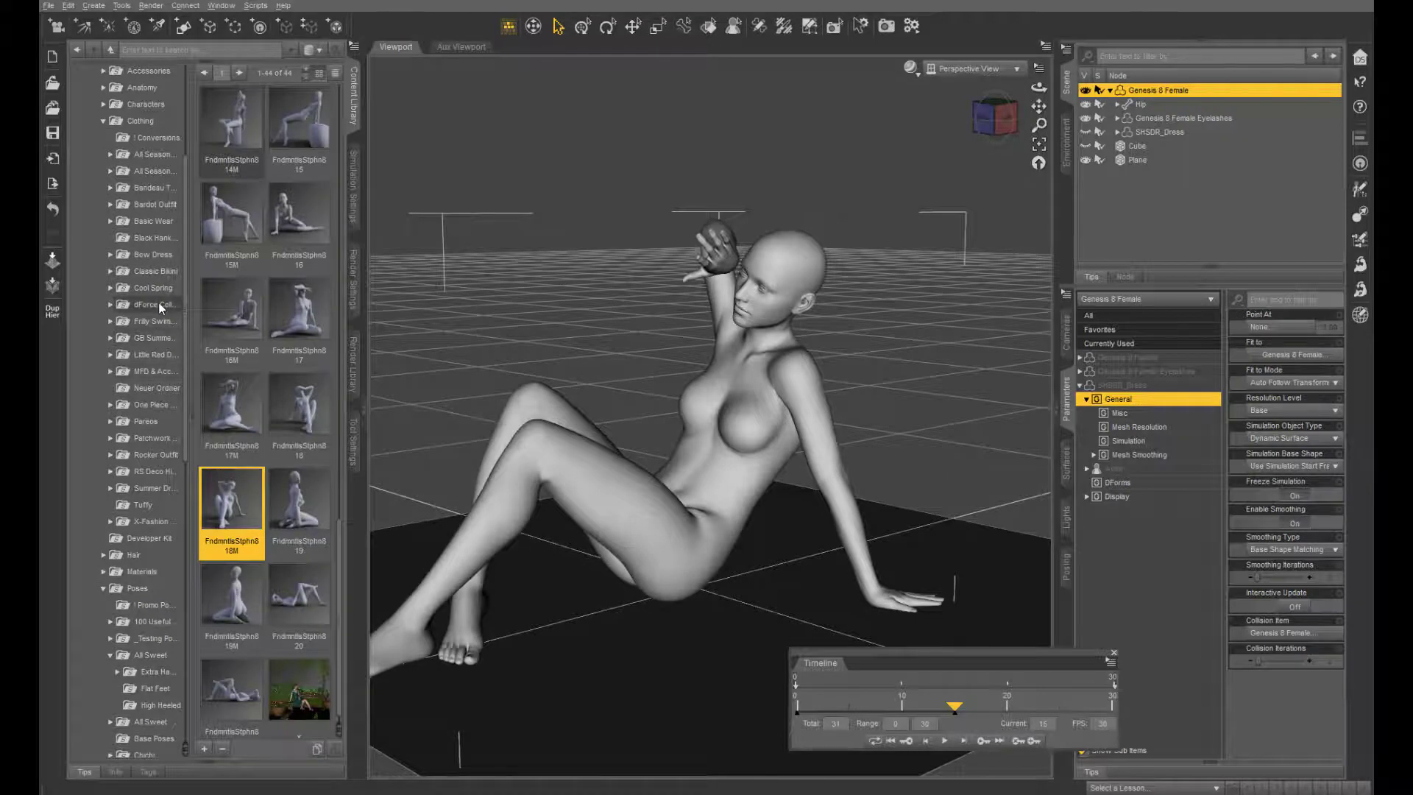
{"action": "left_click", "coordinate": [157, 303]}
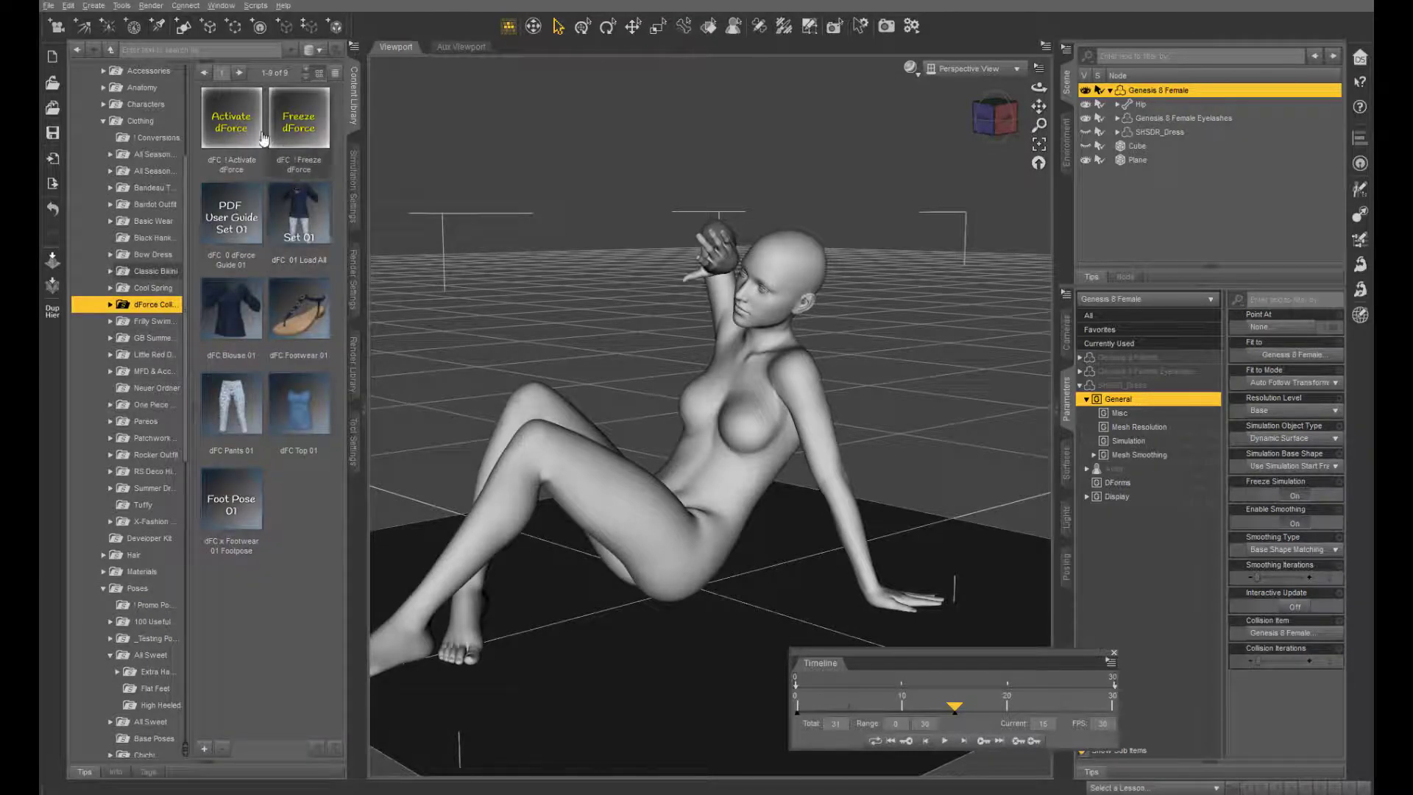
{"action": "double_click", "coordinate": [298, 234]}
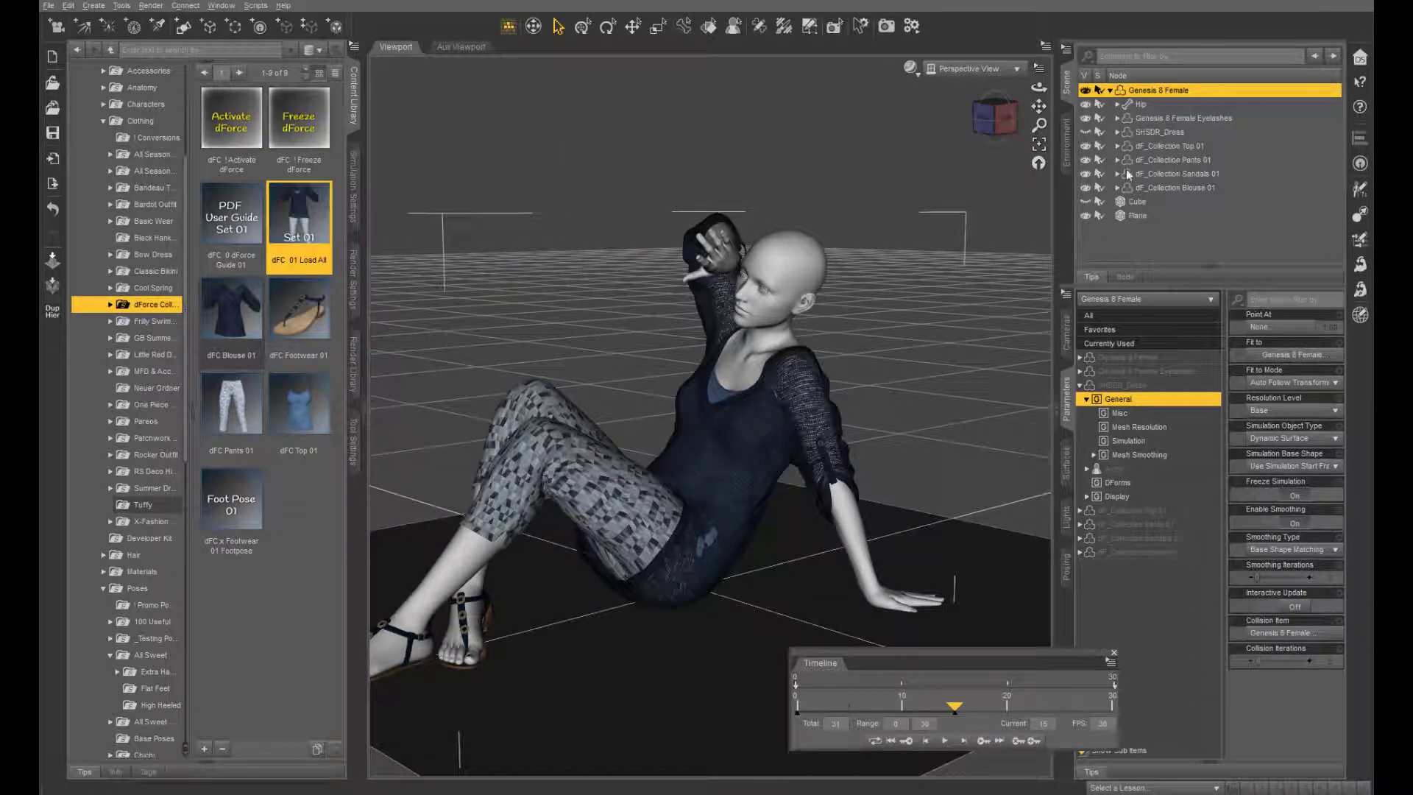
- Delete dF_Collection Sandals 01 from the figure and hide dF_Collection Blouse 01
{"action": "left_click", "coordinate": [1088, 176]}
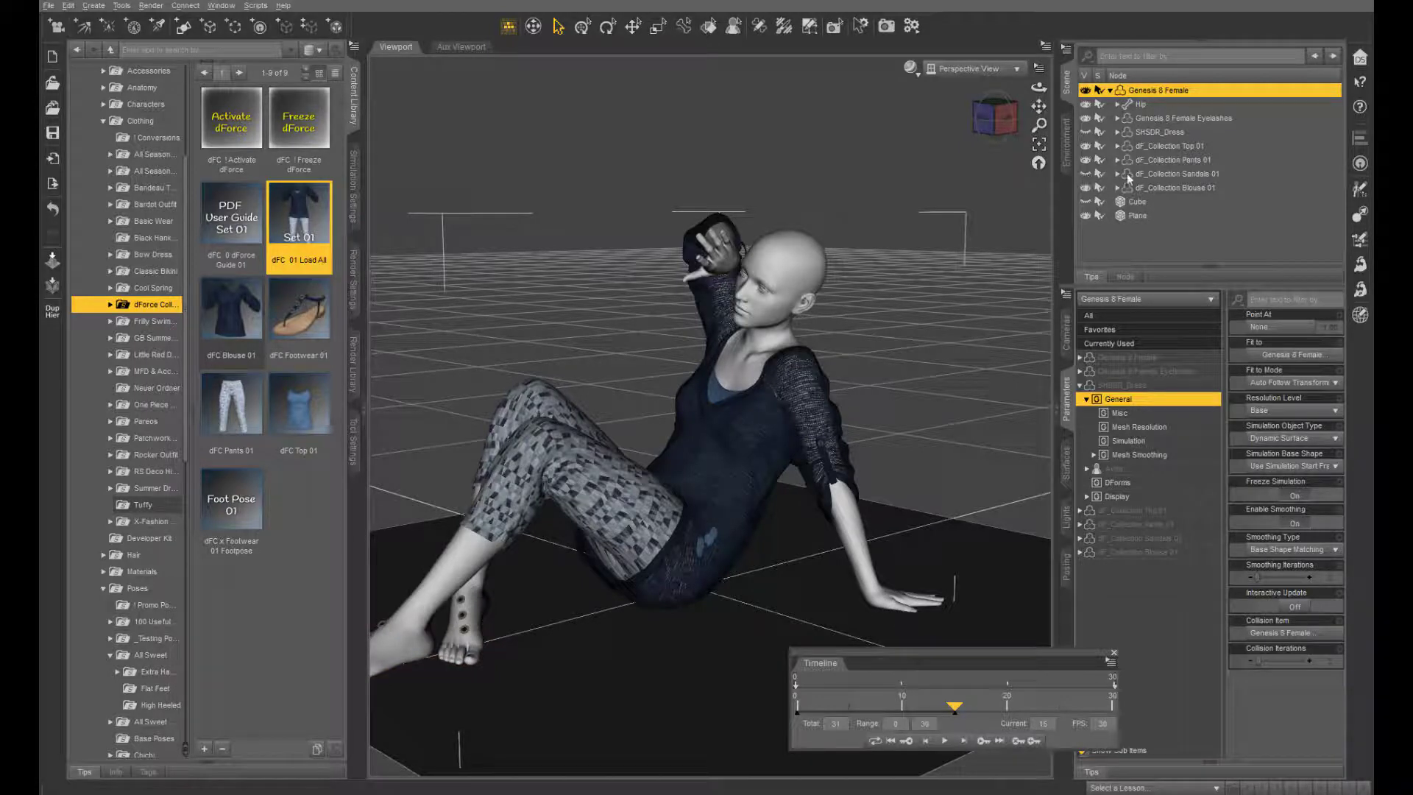
{"action": "left_click", "coordinate": [1154, 173]}
{"action": "key", "text": "Delete"}
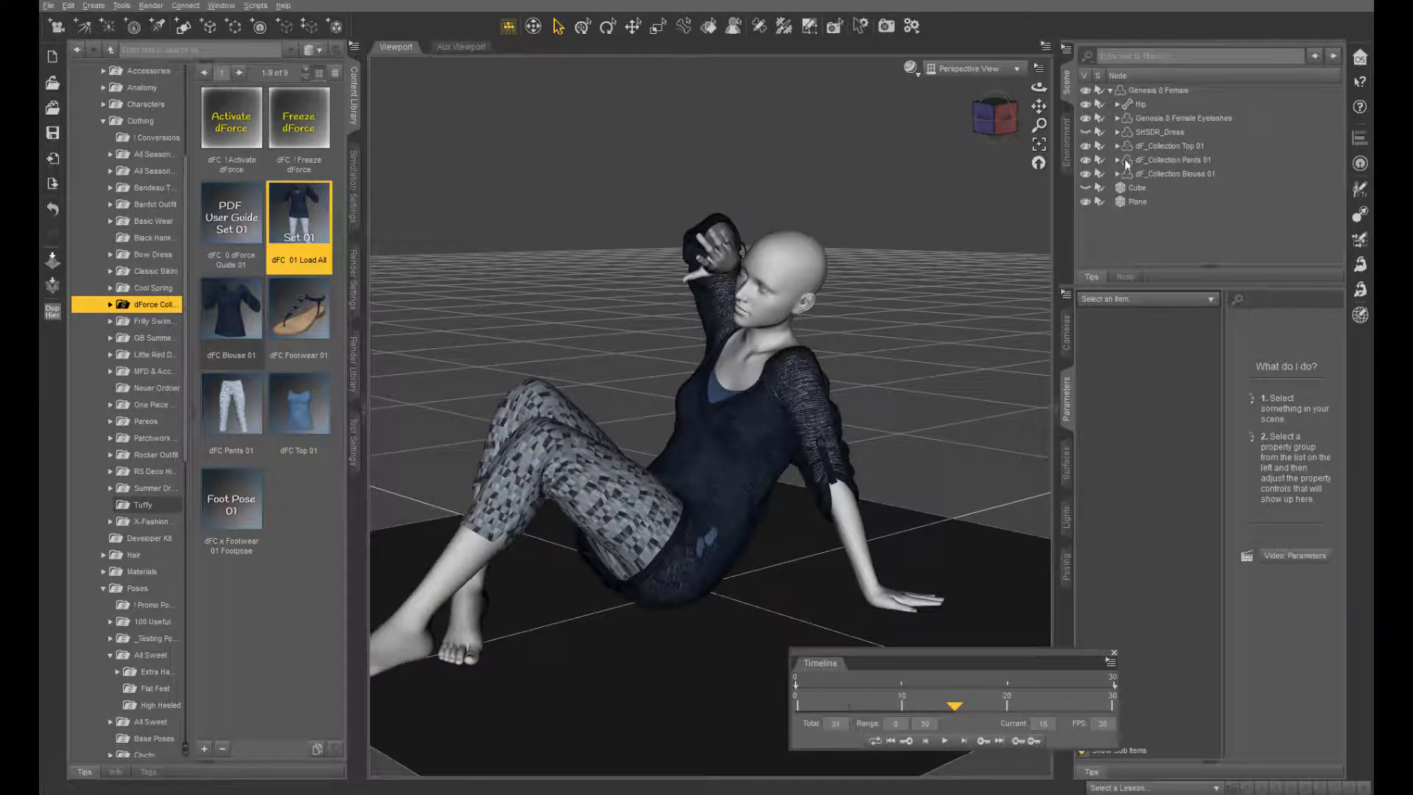
{"action": "left_click", "coordinate": [1088, 176]}
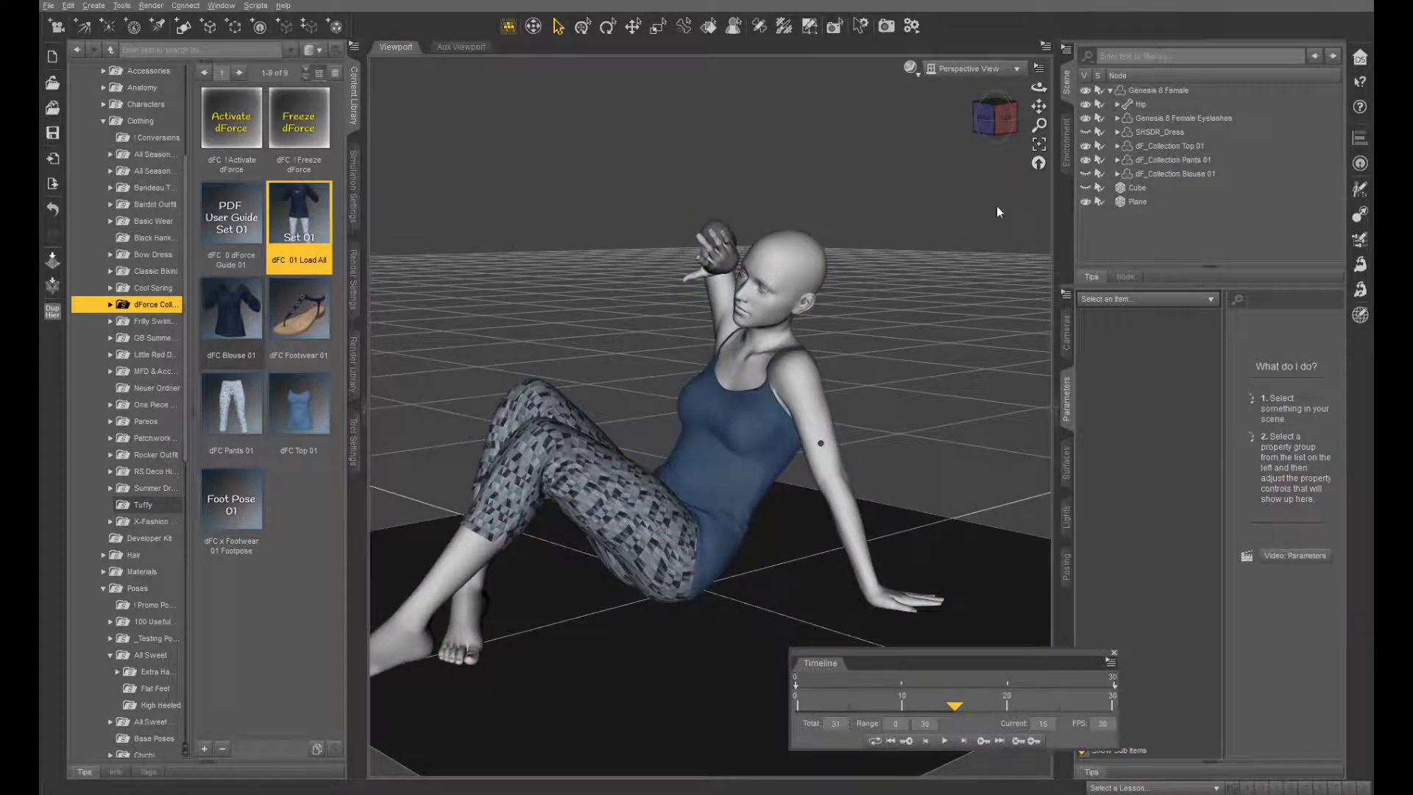
- Run the dForce simulation on the top and pants, then apply the Freeze dForce preset to dF_Collection Top 01
{"action": "left_click", "coordinate": [354, 177]}
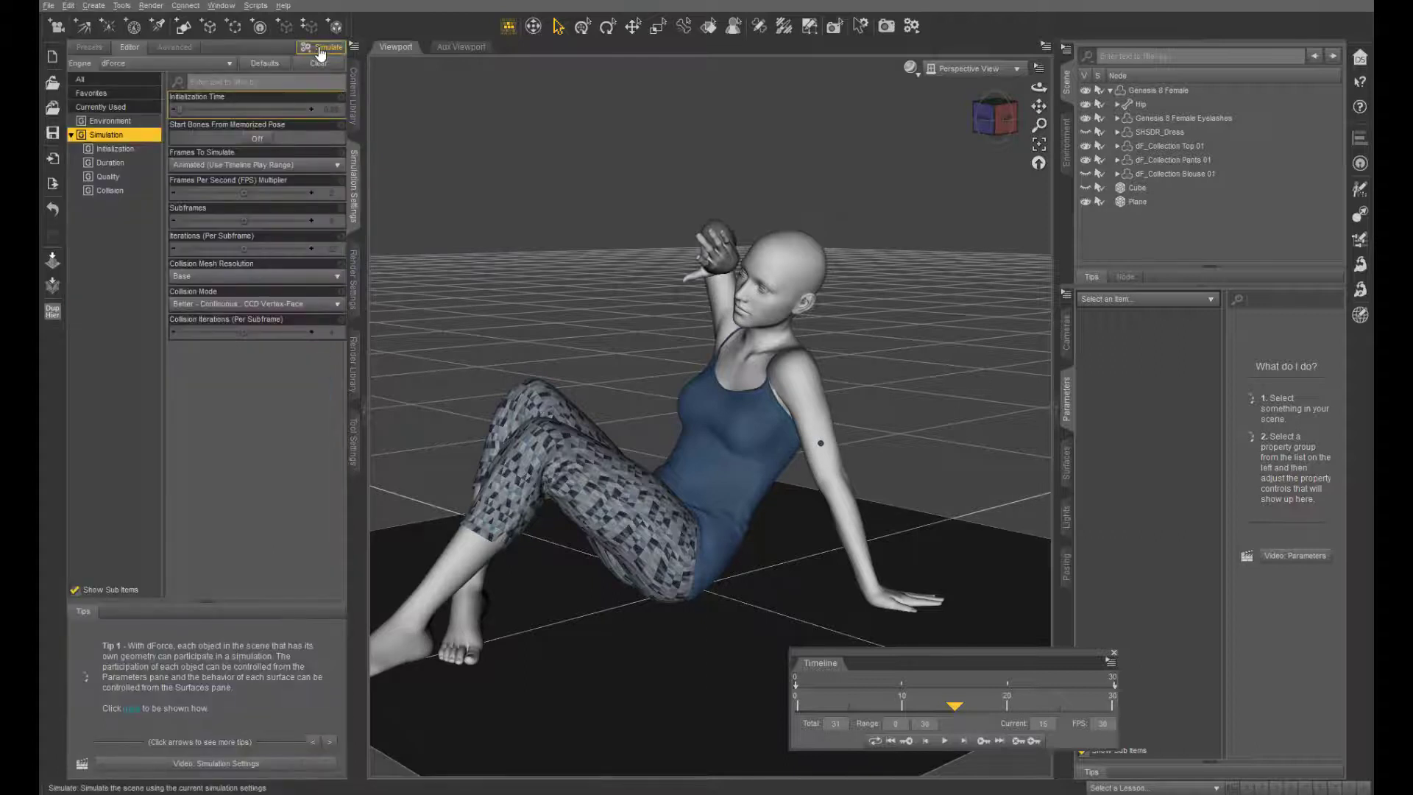
{"action": "left_click", "coordinate": [321, 48]}
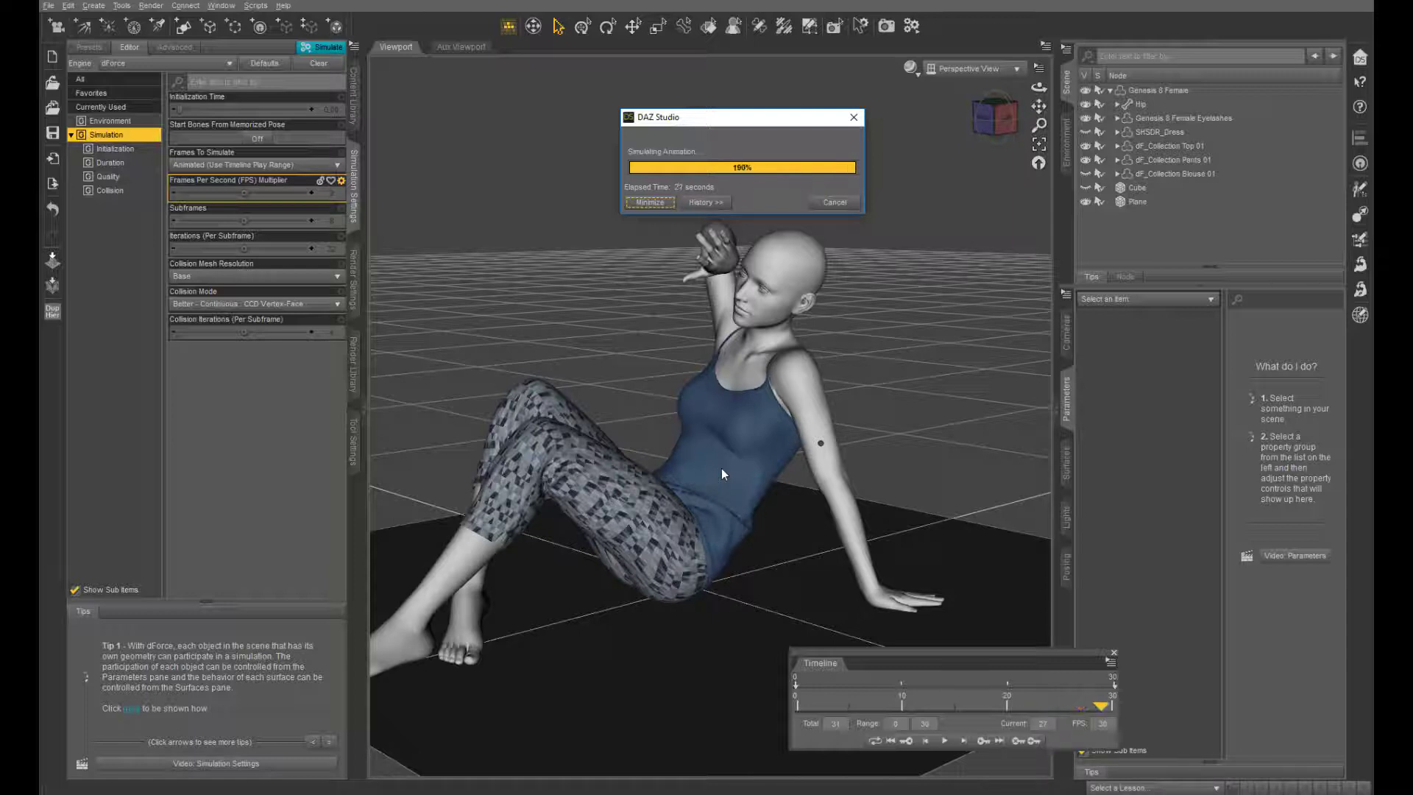
{"action": "left_click", "coordinate": [1201, 146]}
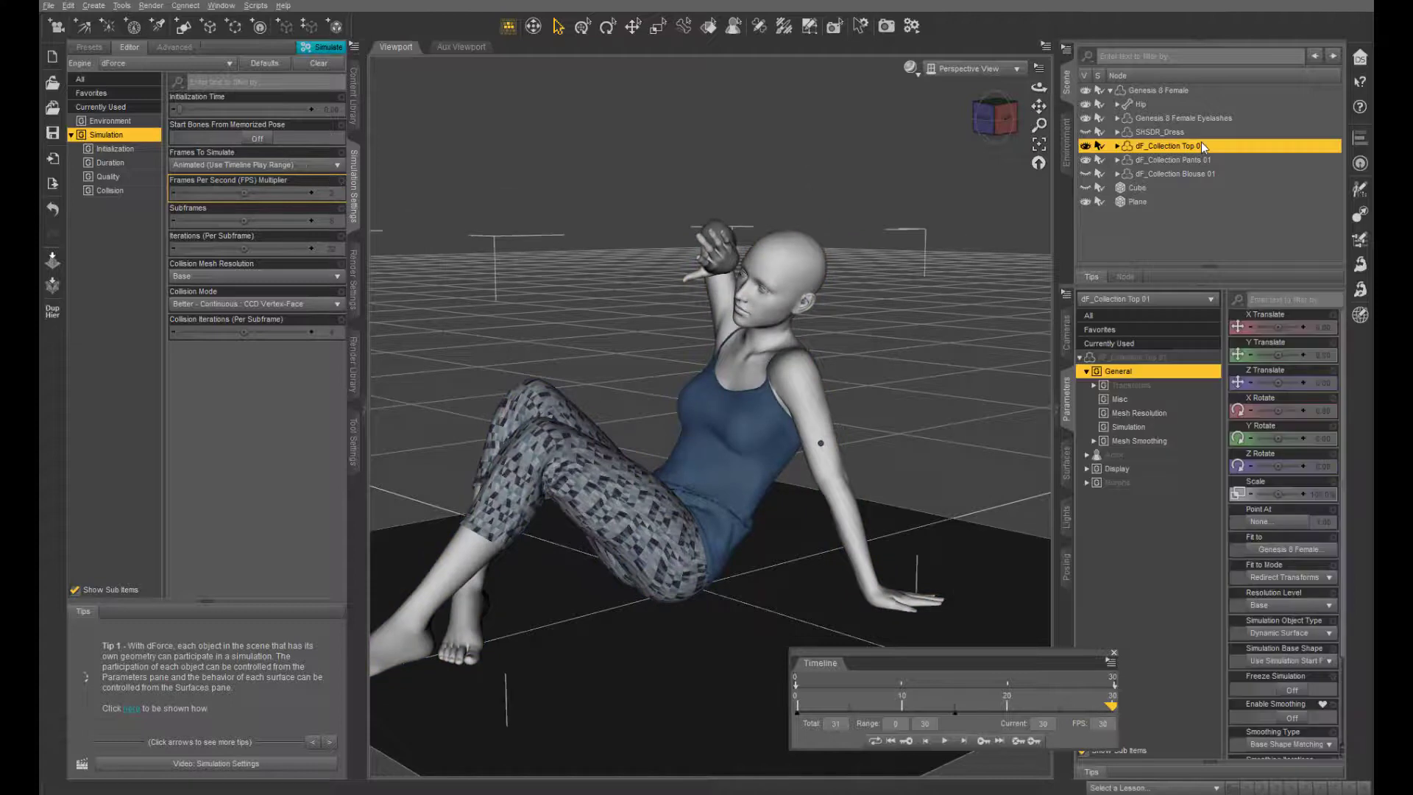
{"action": "left_click", "coordinate": [352, 118]}
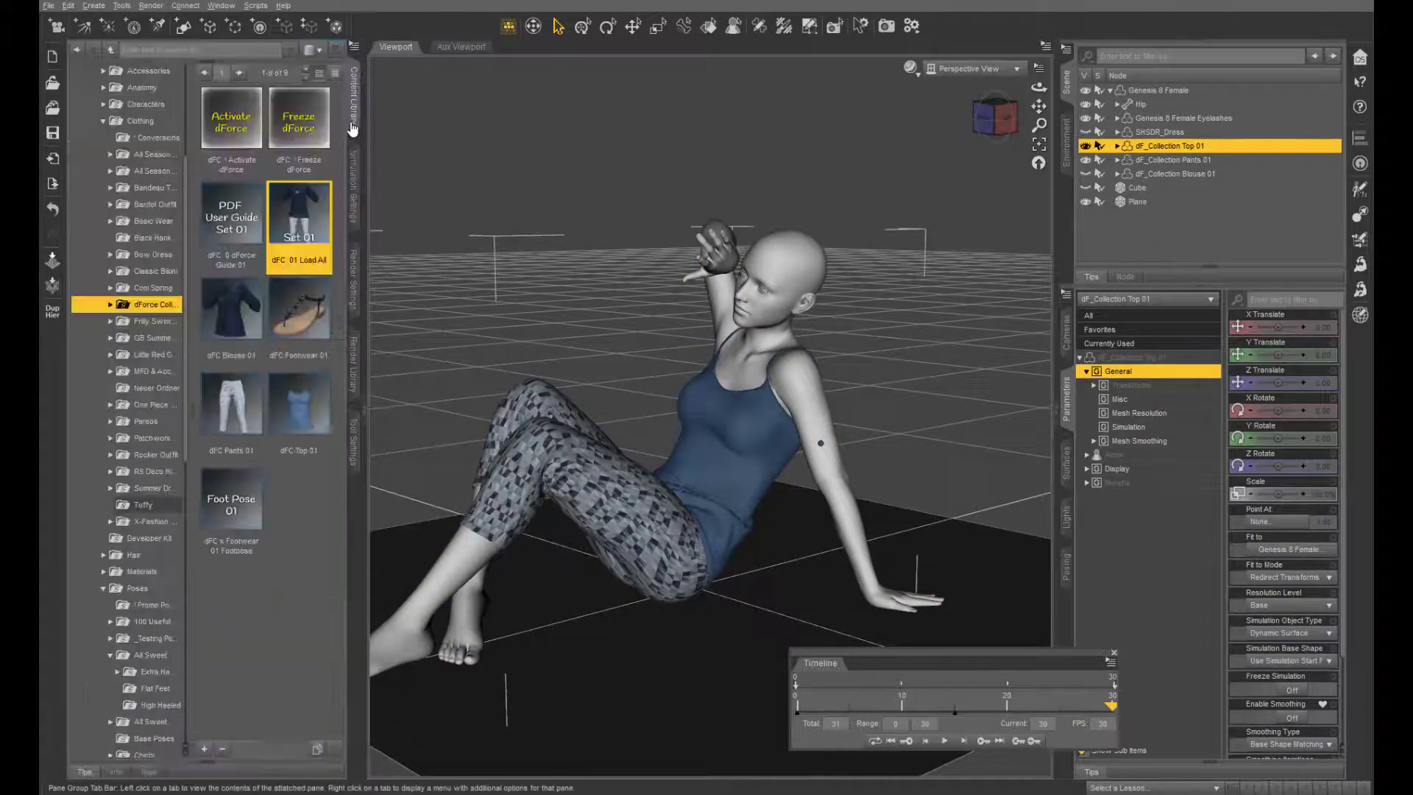
{"action": "double_click", "coordinate": [293, 133]}
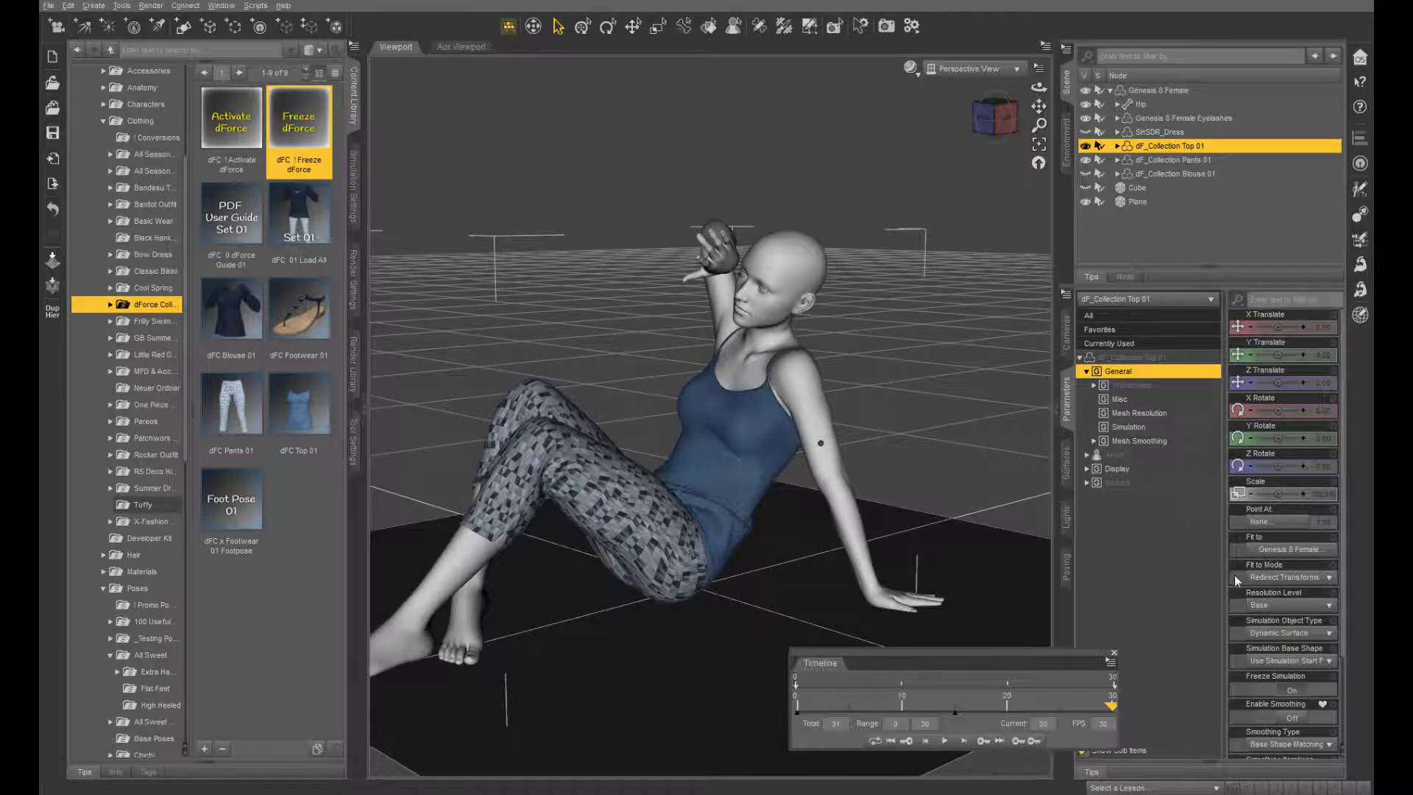
{"action": "scroll", "coordinate": [1235, 576], "scroll_direction": "down", "scroll_amount": 3}
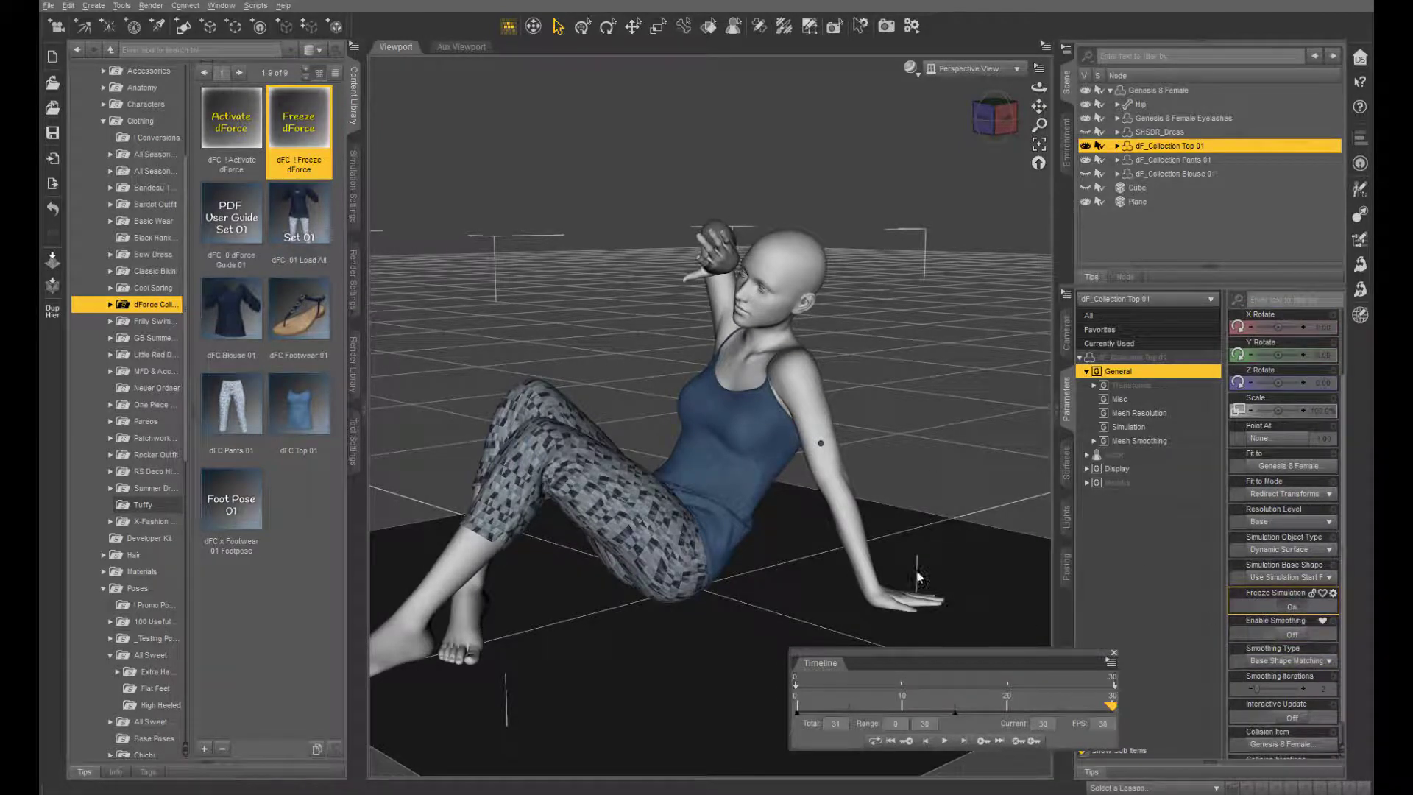
- Show dF_Collection Blouse 01 again and run the dForce simulation with the blouse over the frozen top
{"action": "left_click", "coordinate": [1086, 174]}
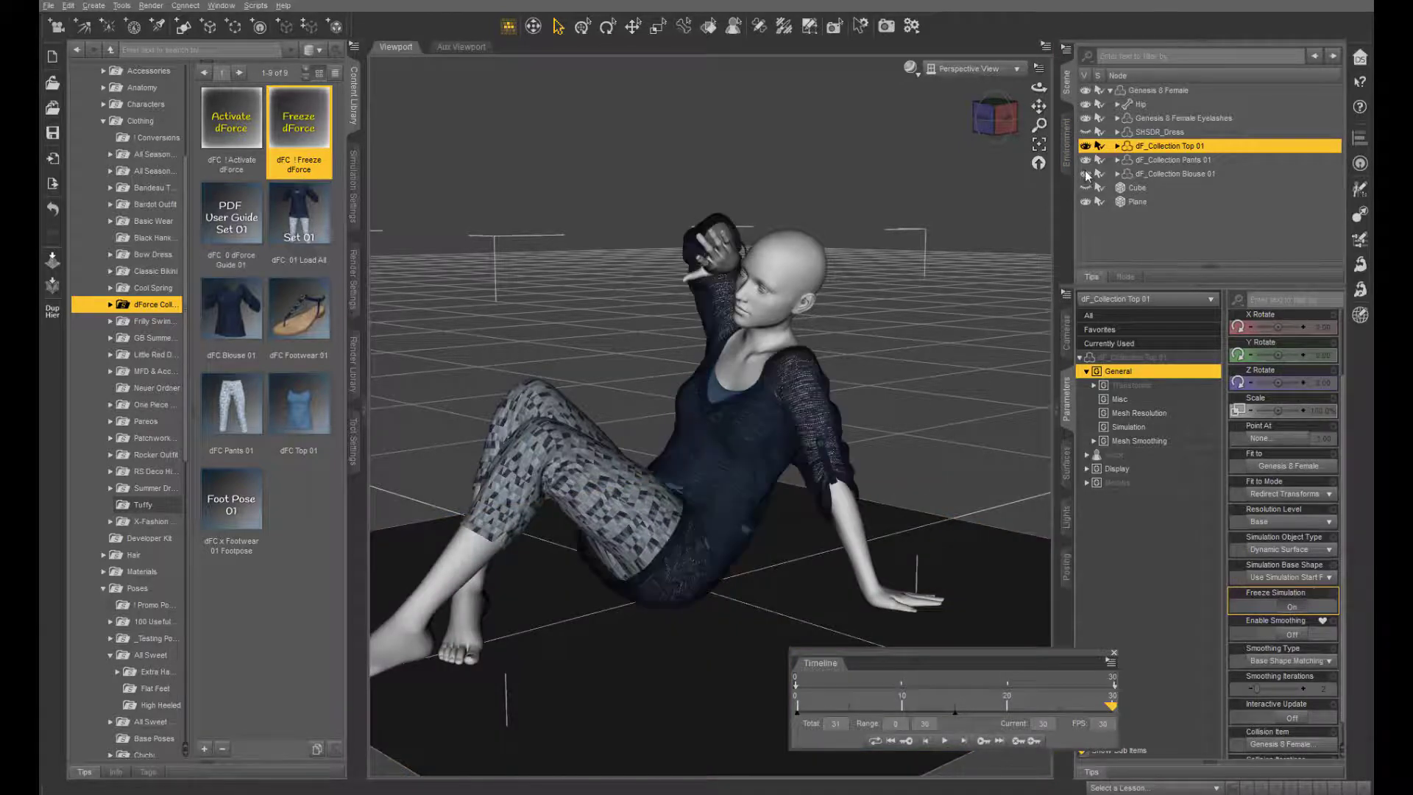
{"action": "left_click", "coordinate": [1177, 173]}
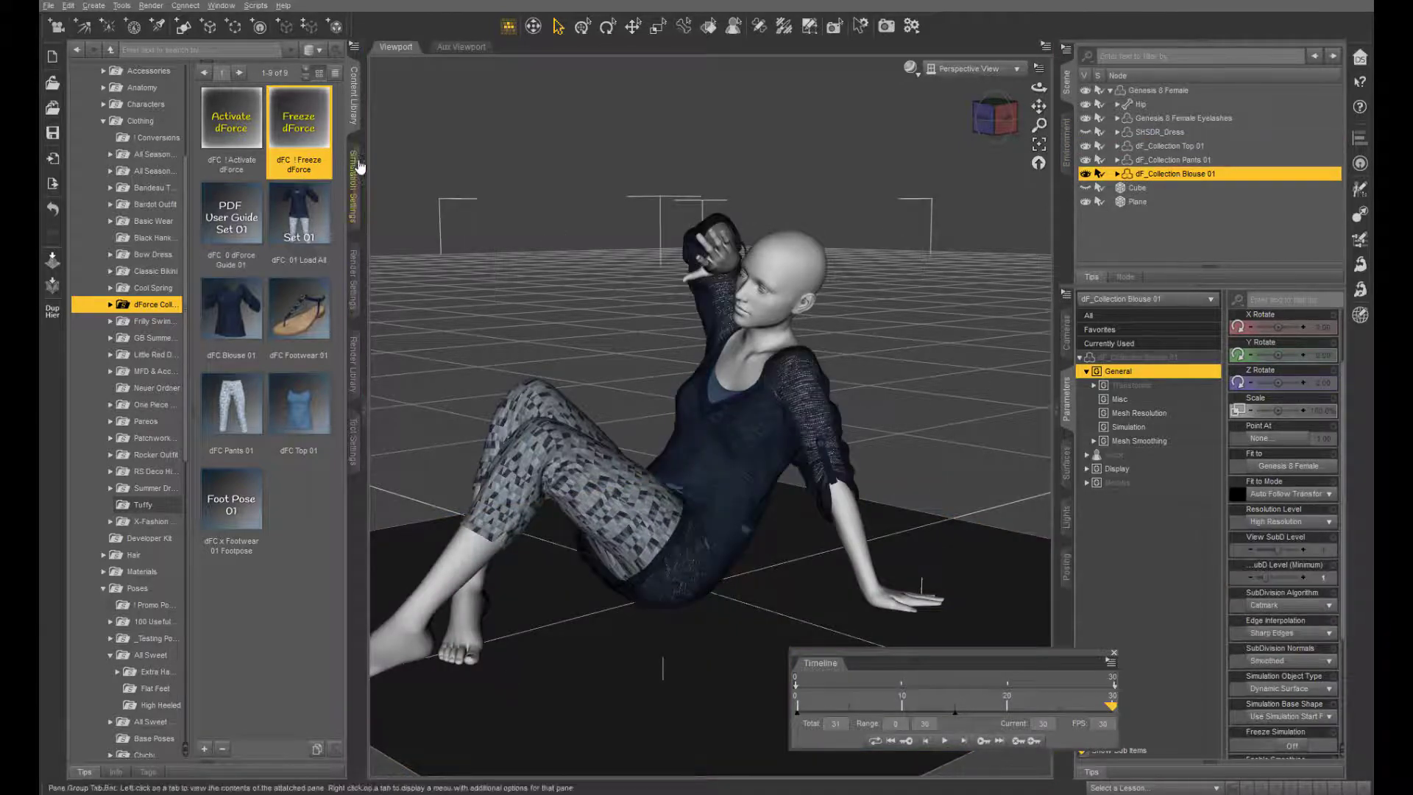
{"action": "left_click", "coordinate": [353, 184]}
{"action": "left_click", "coordinate": [322, 47]}
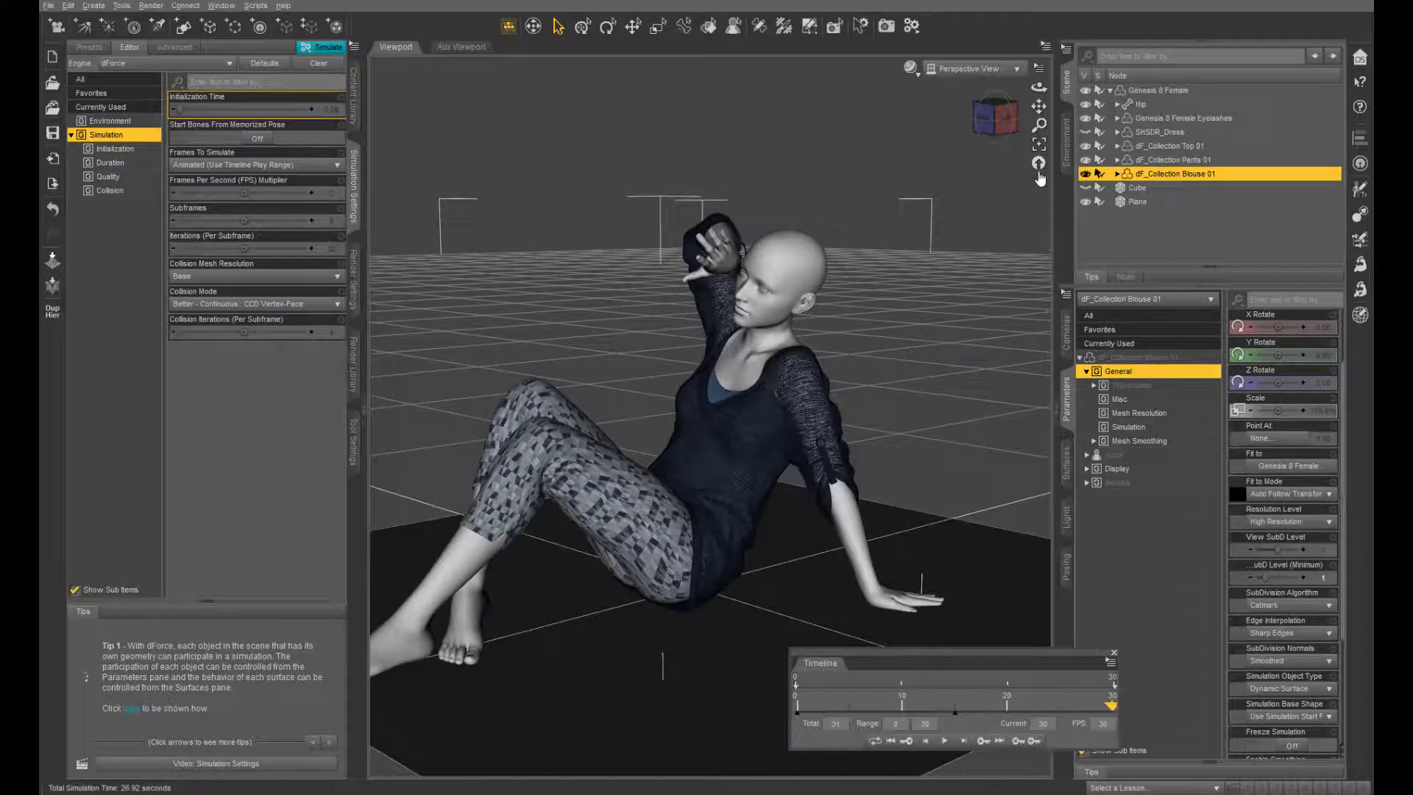
- Hide the blouse to inspect the top beneath it, then show it again and examine the draped outfit from several angles
{"action": "left_click", "coordinate": [1085, 174]}
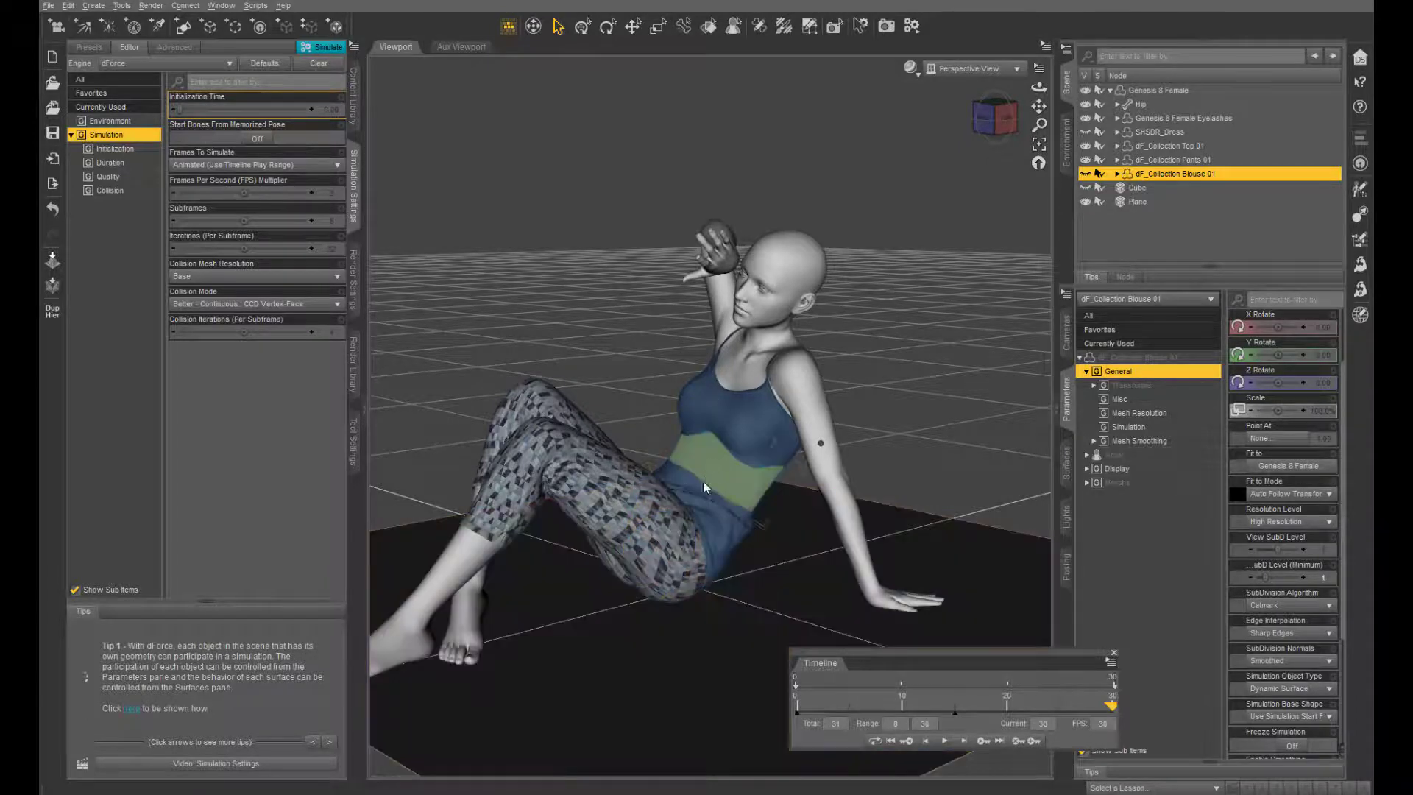
{"action": "left_click_drag", "start_coordinate": [1039, 88], "coordinate": [990, 122]}
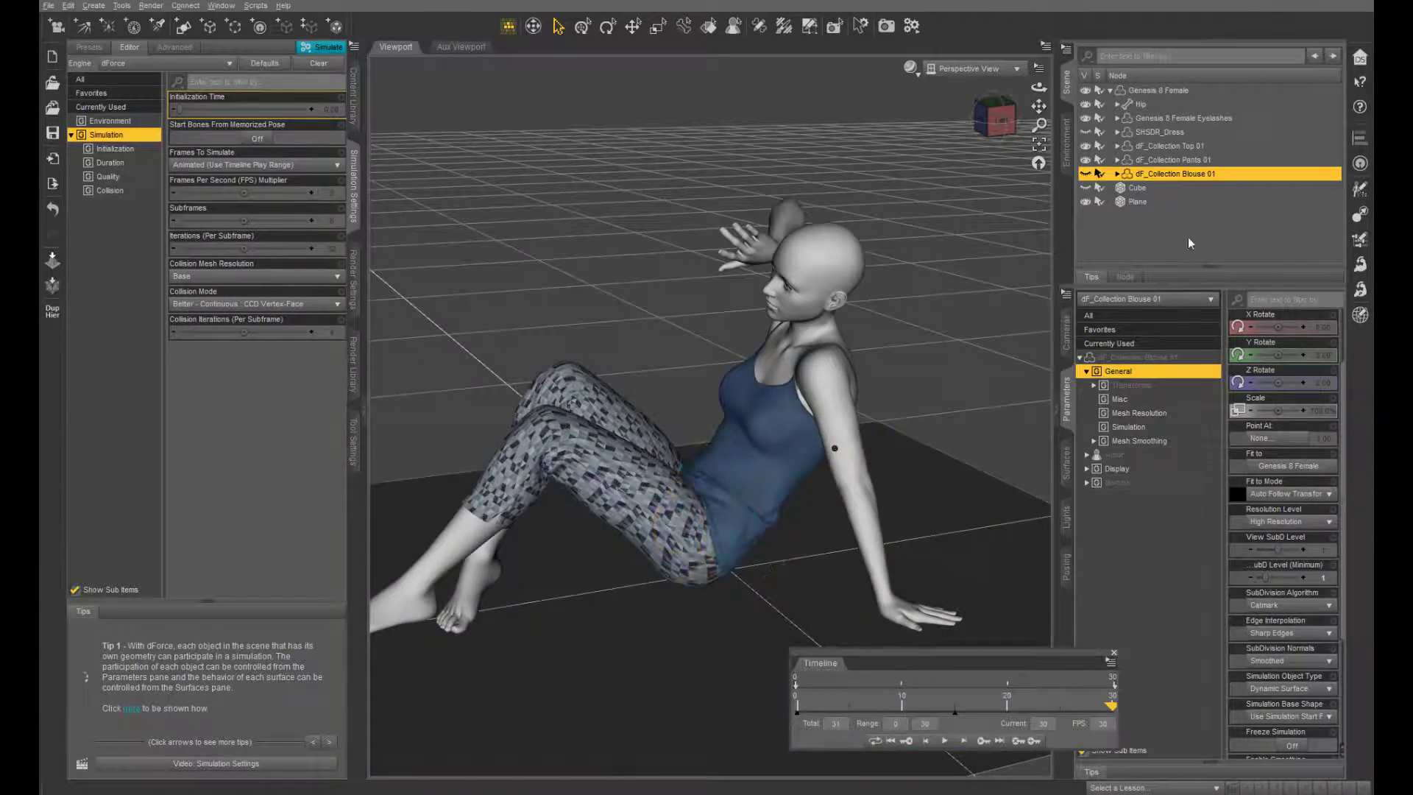
{"action": "left_click", "coordinate": [1086, 175]}
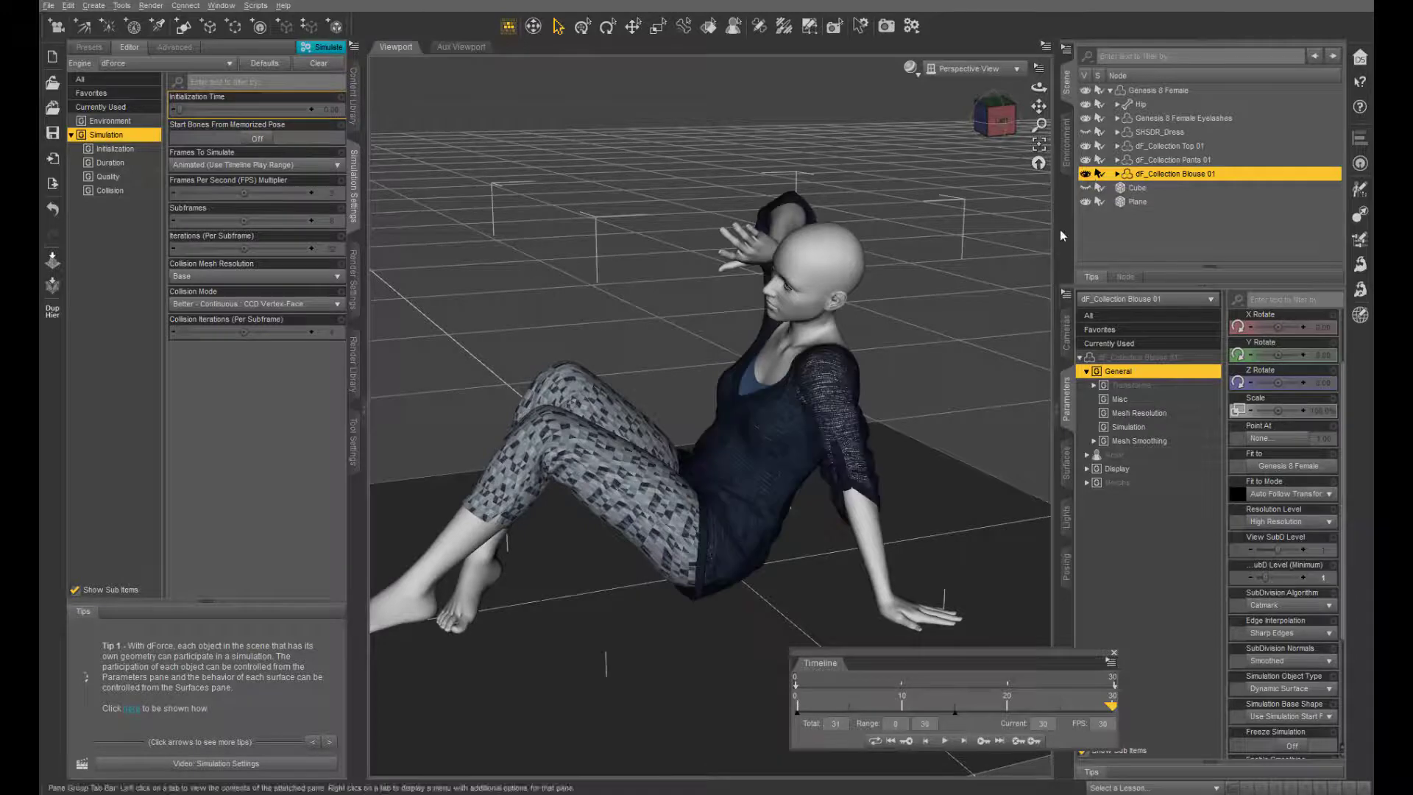
{"action": "left_click_drag", "start_coordinate": [1039, 88], "coordinate": [1068, 79]}
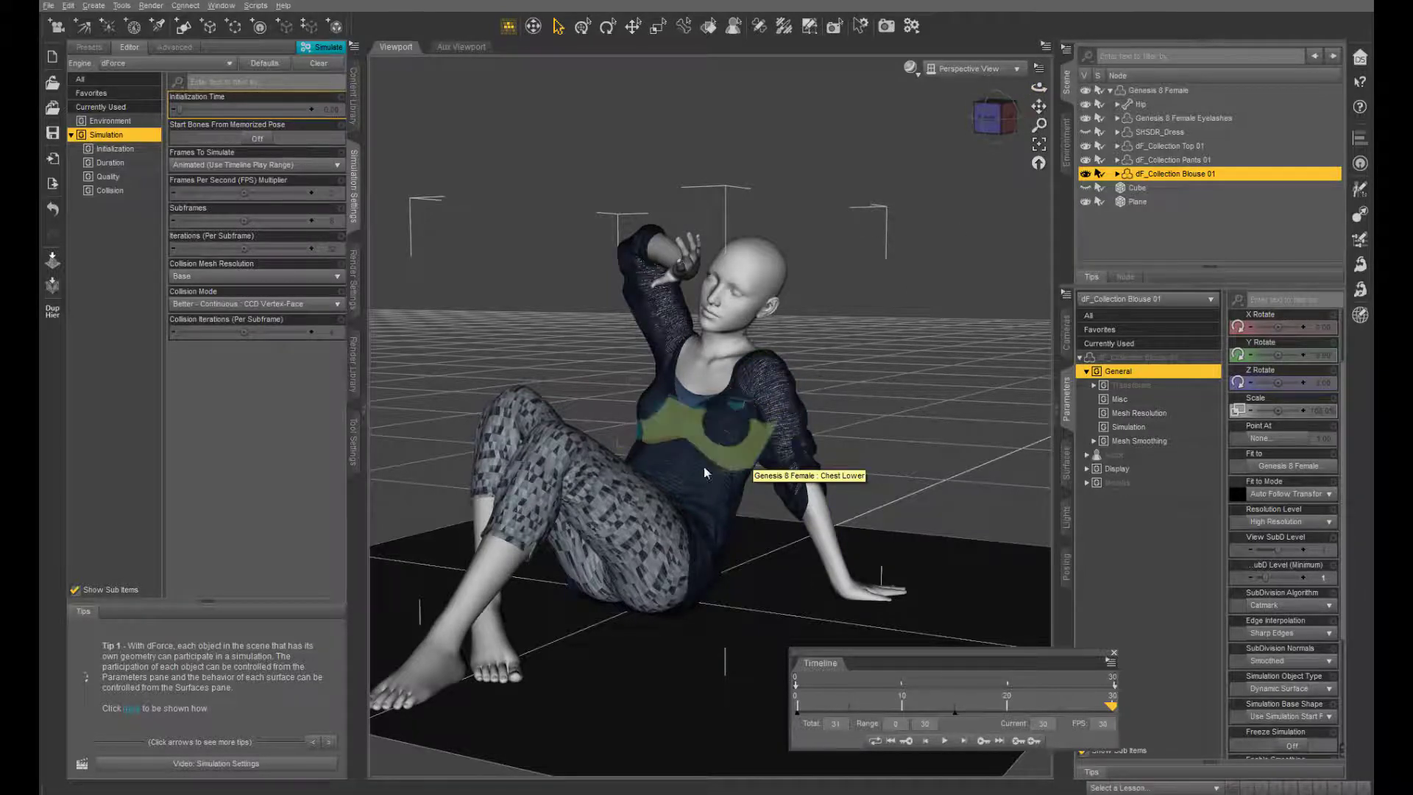
{"action": "left_click_drag", "start_coordinate": [1039, 86], "coordinate": [1007, 215]}
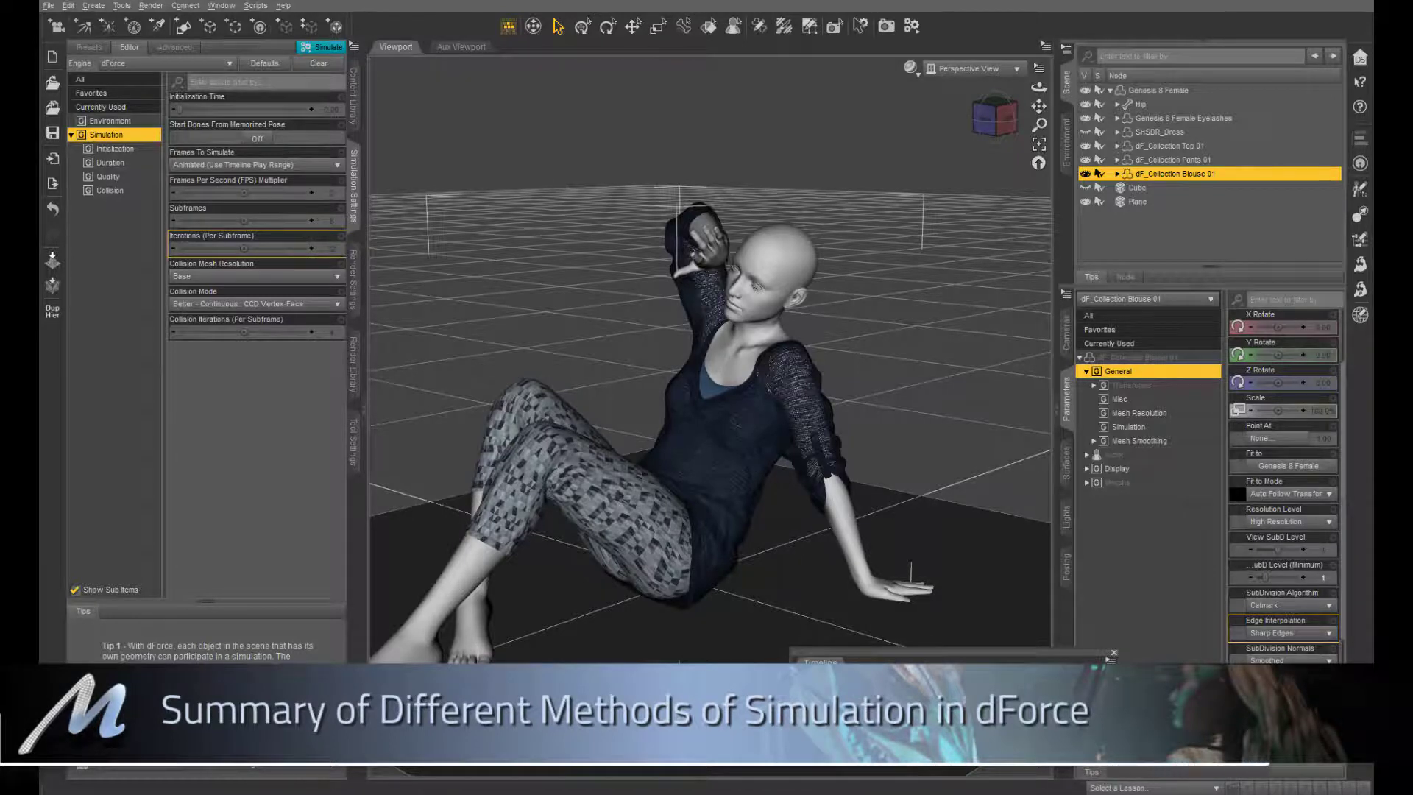
- Switch Frames To Simulate to Current Frame, then back to Animated (Use Timeline Play Range)
{"action": "left_click", "coordinate": [269, 163]}
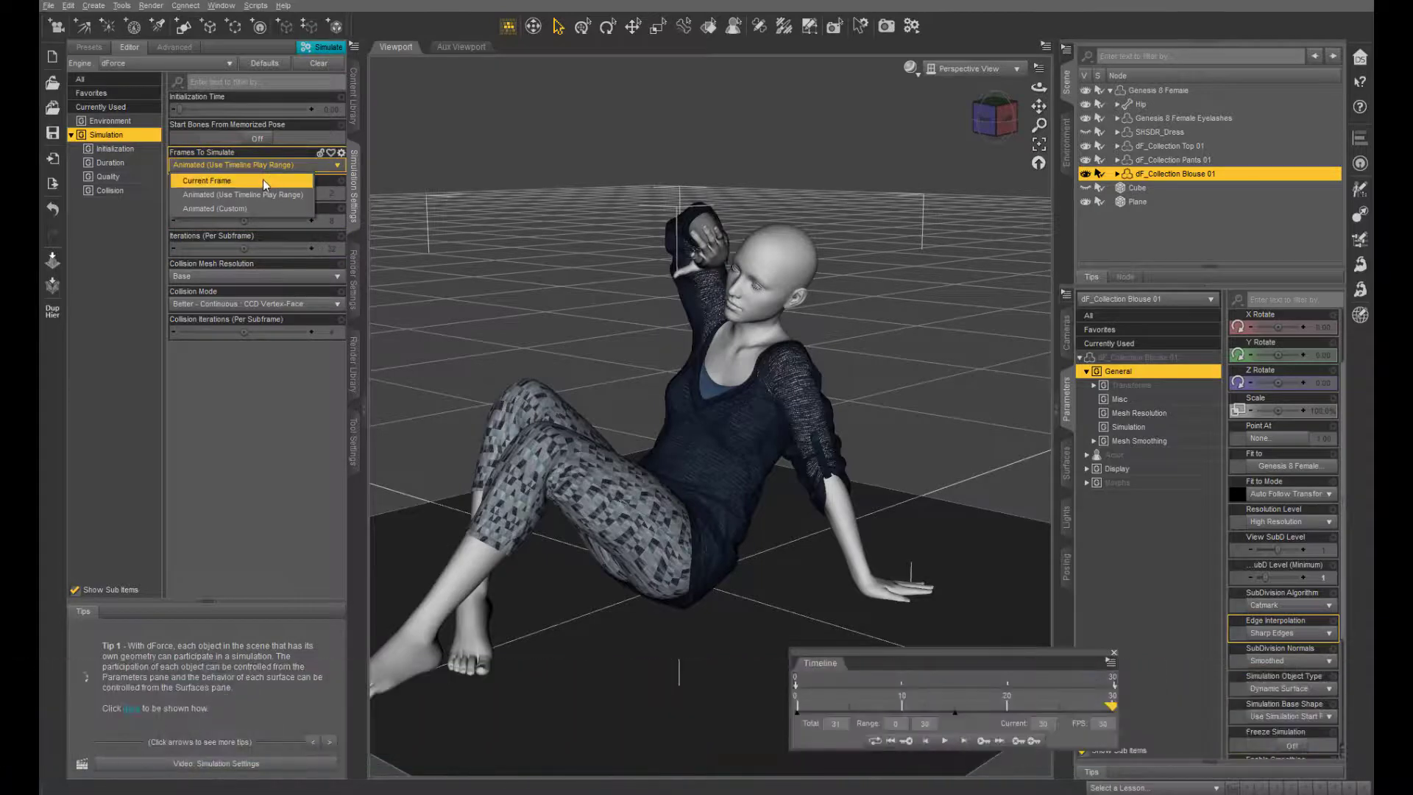
{"action": "left_click", "coordinate": [273, 180]}
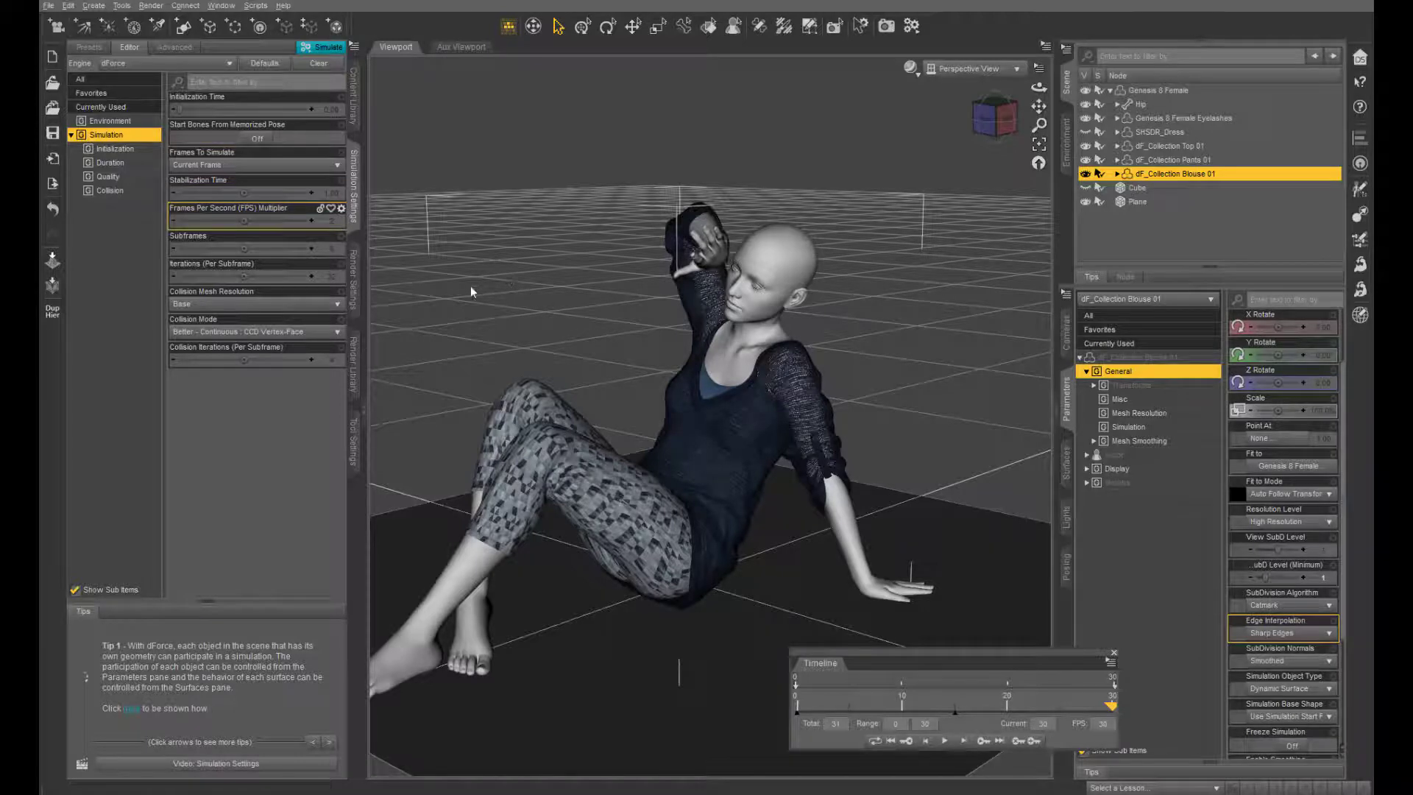
{"action": "left_click", "coordinate": [266, 166]}
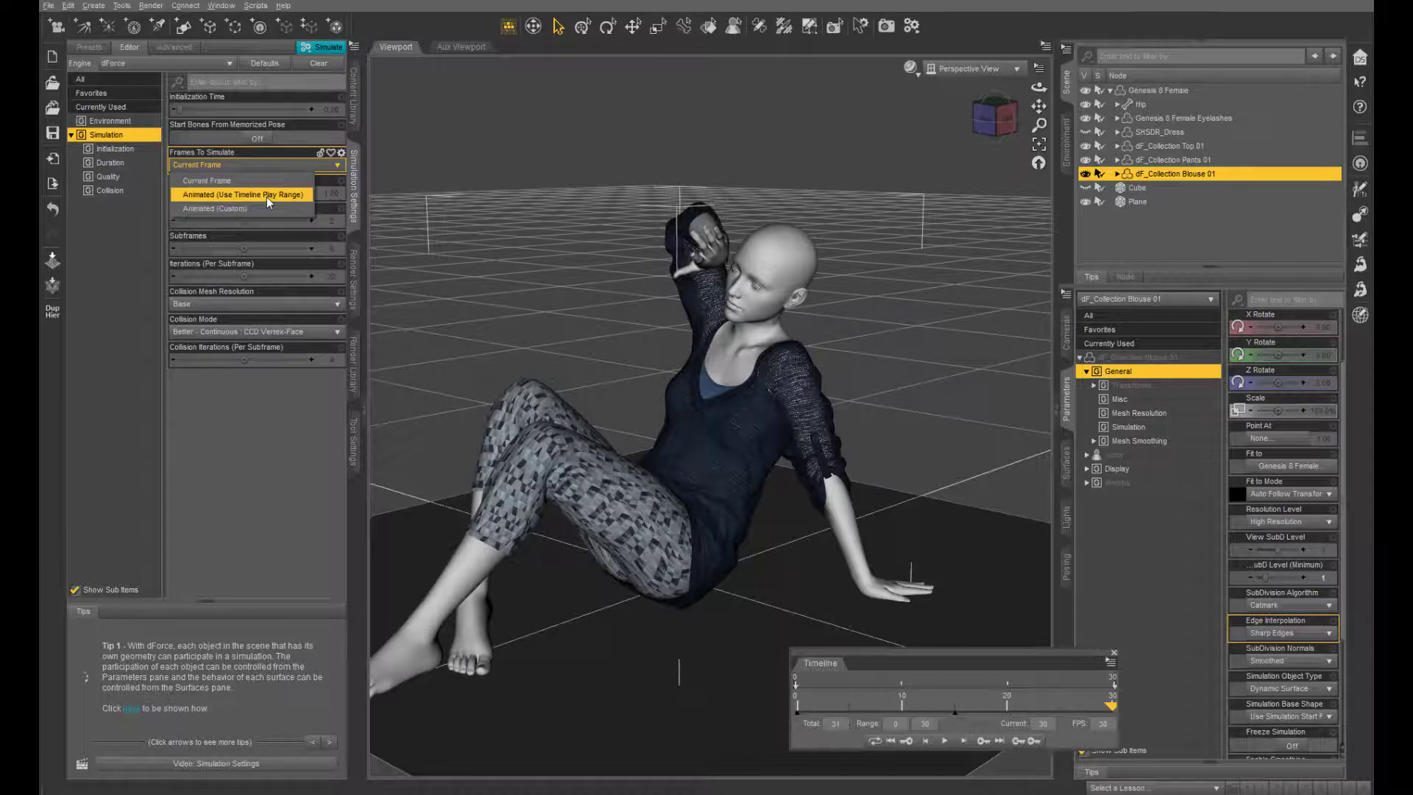
{"action": "left_click", "coordinate": [267, 195]}
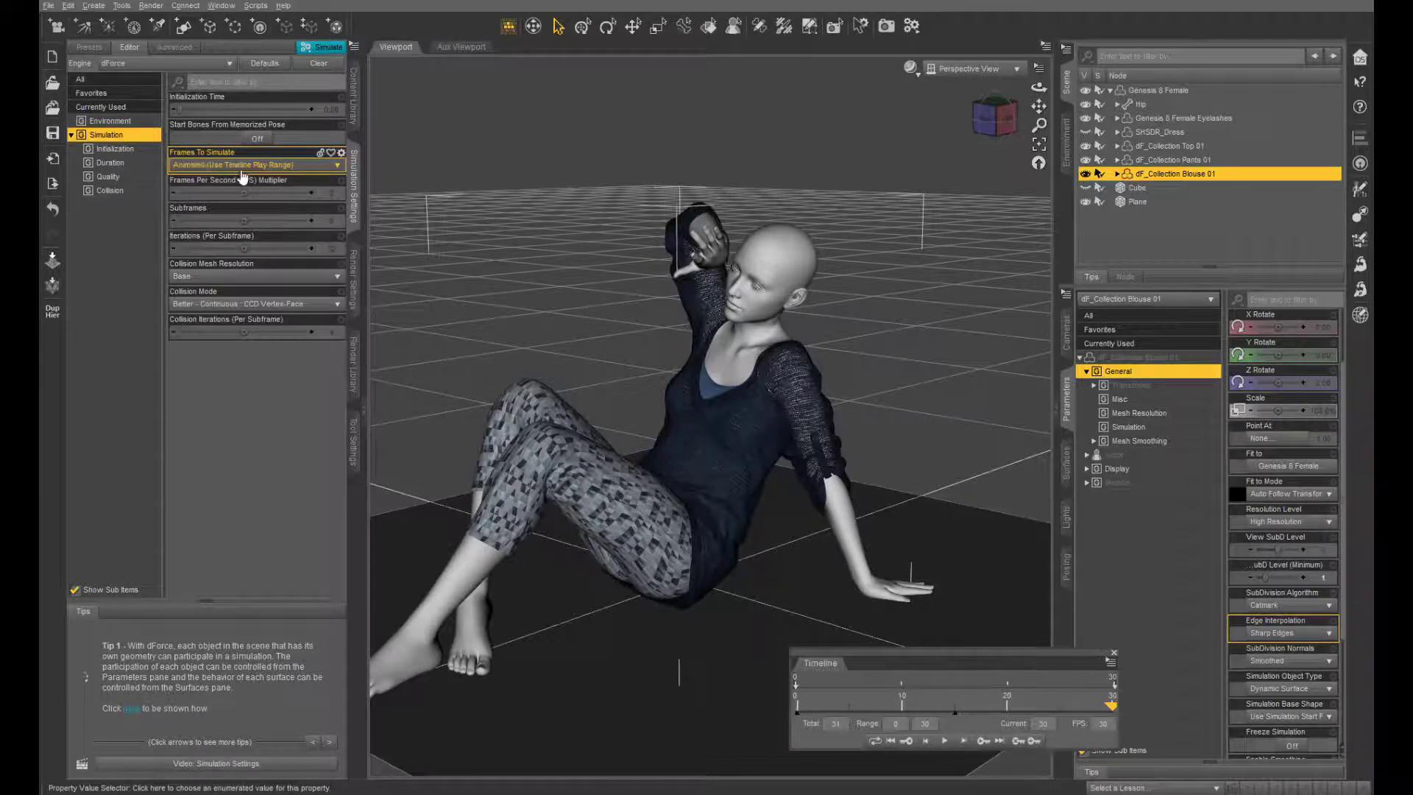
- Scrub the timeline from frame 0 to frames 7 and 10, return to frame 0, and locate the blouse's Freeze Simulation setting
{"action": "left_click", "coordinate": [798, 708]}
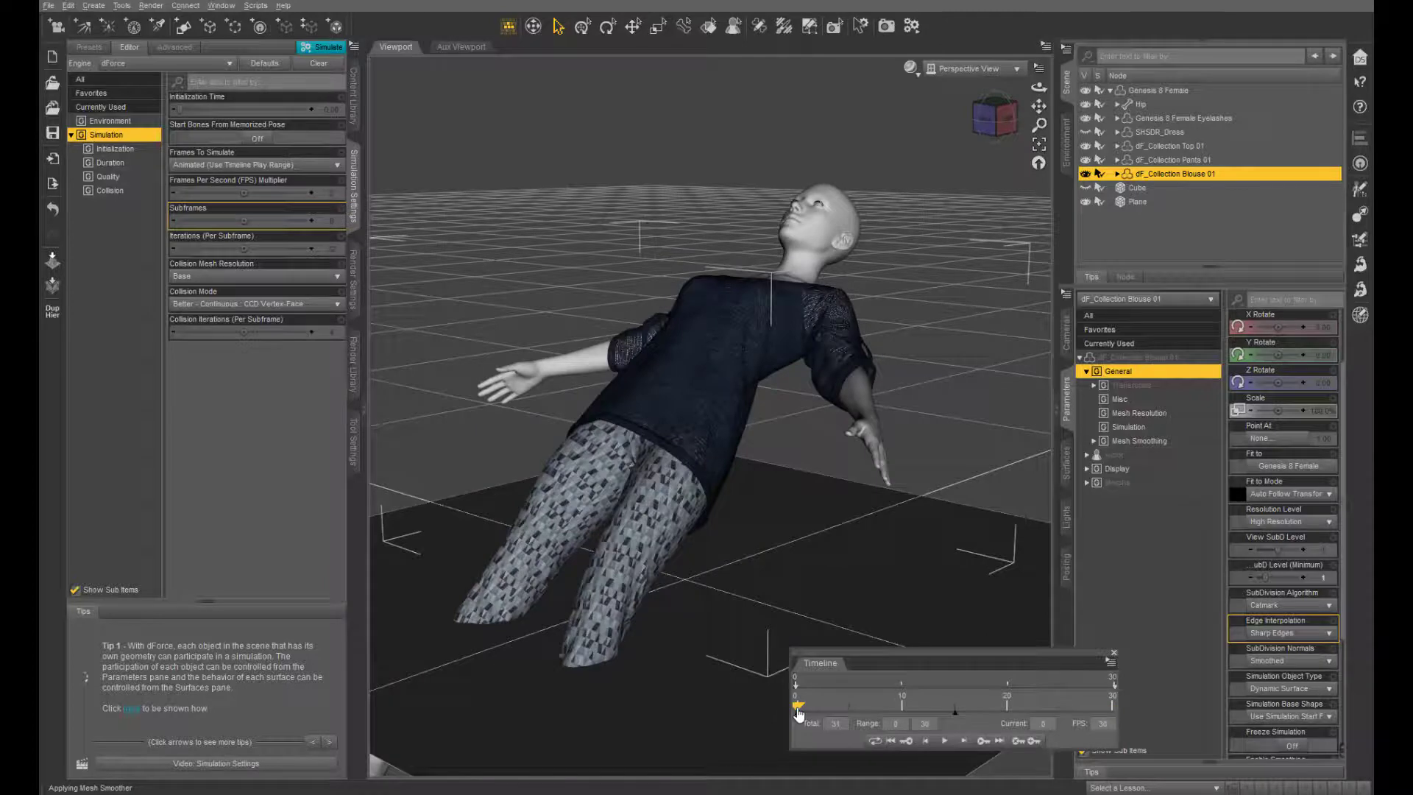
{"action": "left_click_drag", "start_coordinate": [798, 711], "coordinate": [870, 713]}
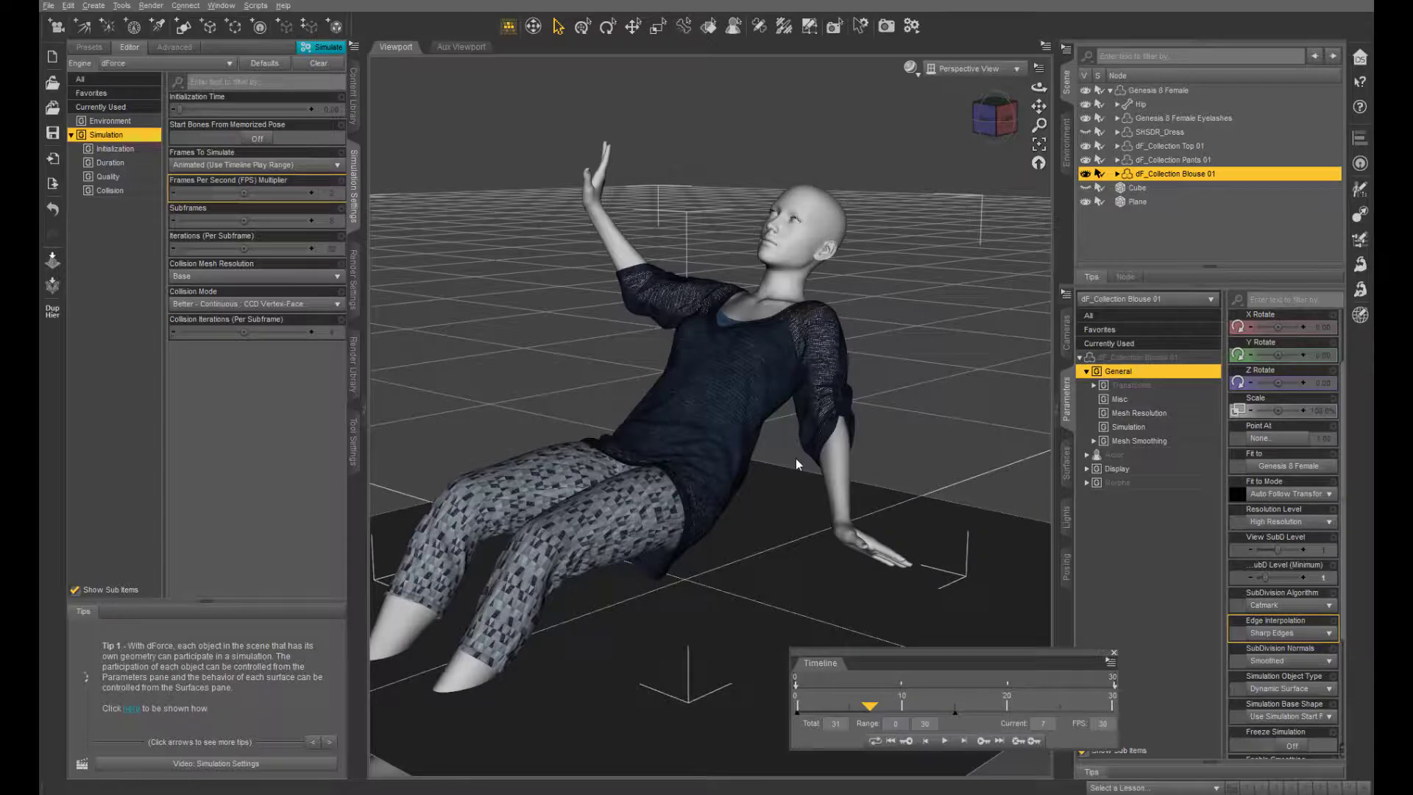
{"action": "left_click_drag", "start_coordinate": [883, 712], "coordinate": [900, 713]}
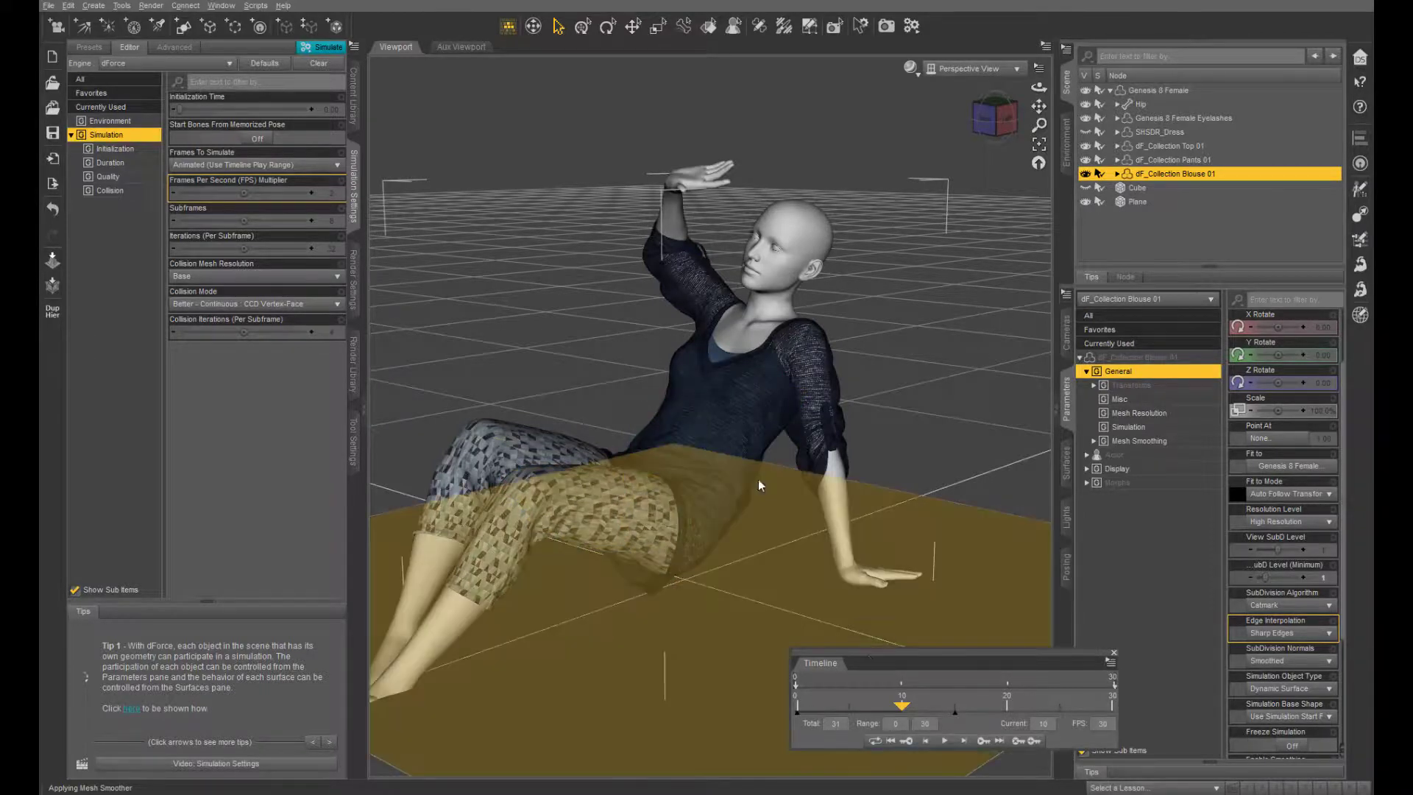
{"action": "left_click_drag", "start_coordinate": [901, 705], "coordinate": [771, 706]}
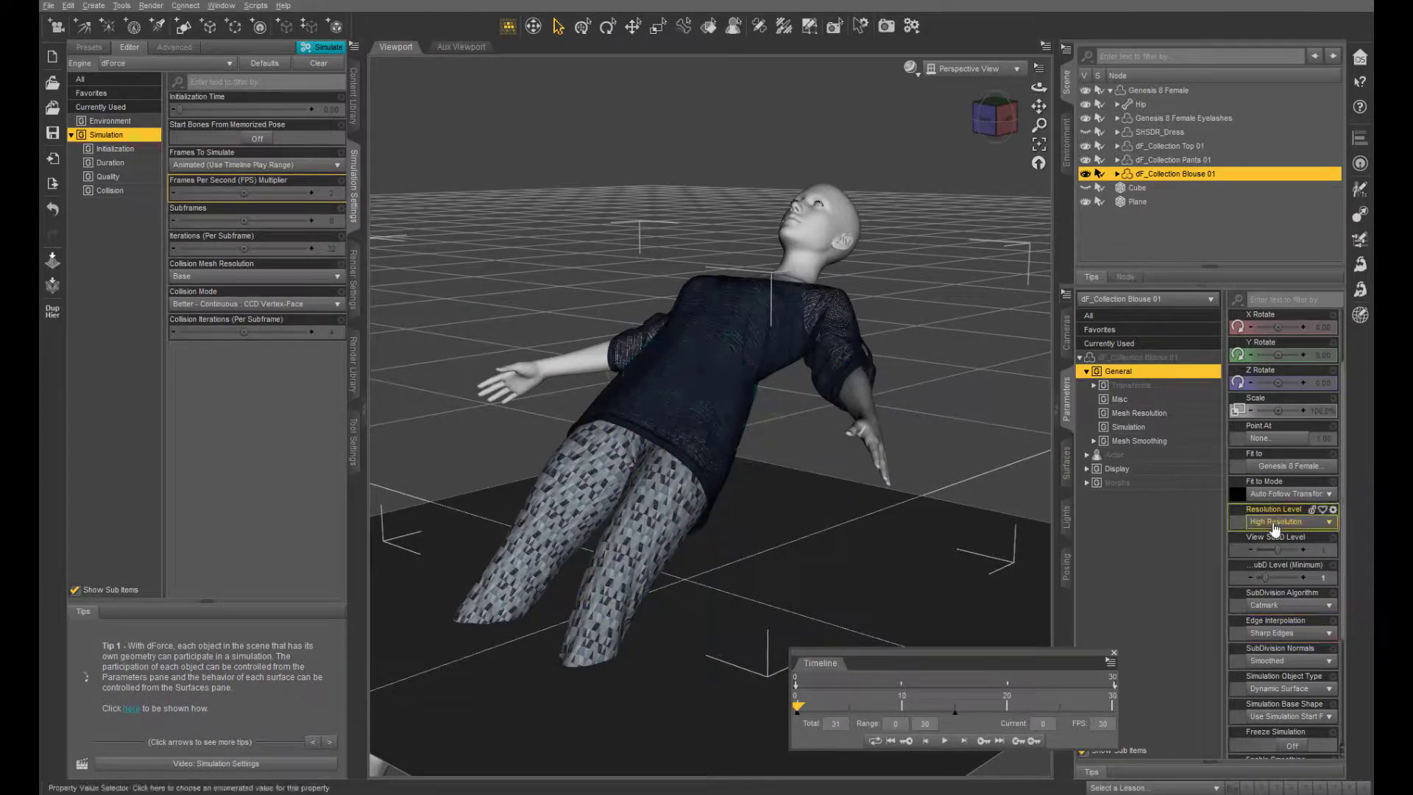
{"action": "scroll", "coordinate": [1308, 678], "scroll_direction": "down", "scroll_amount": 3}
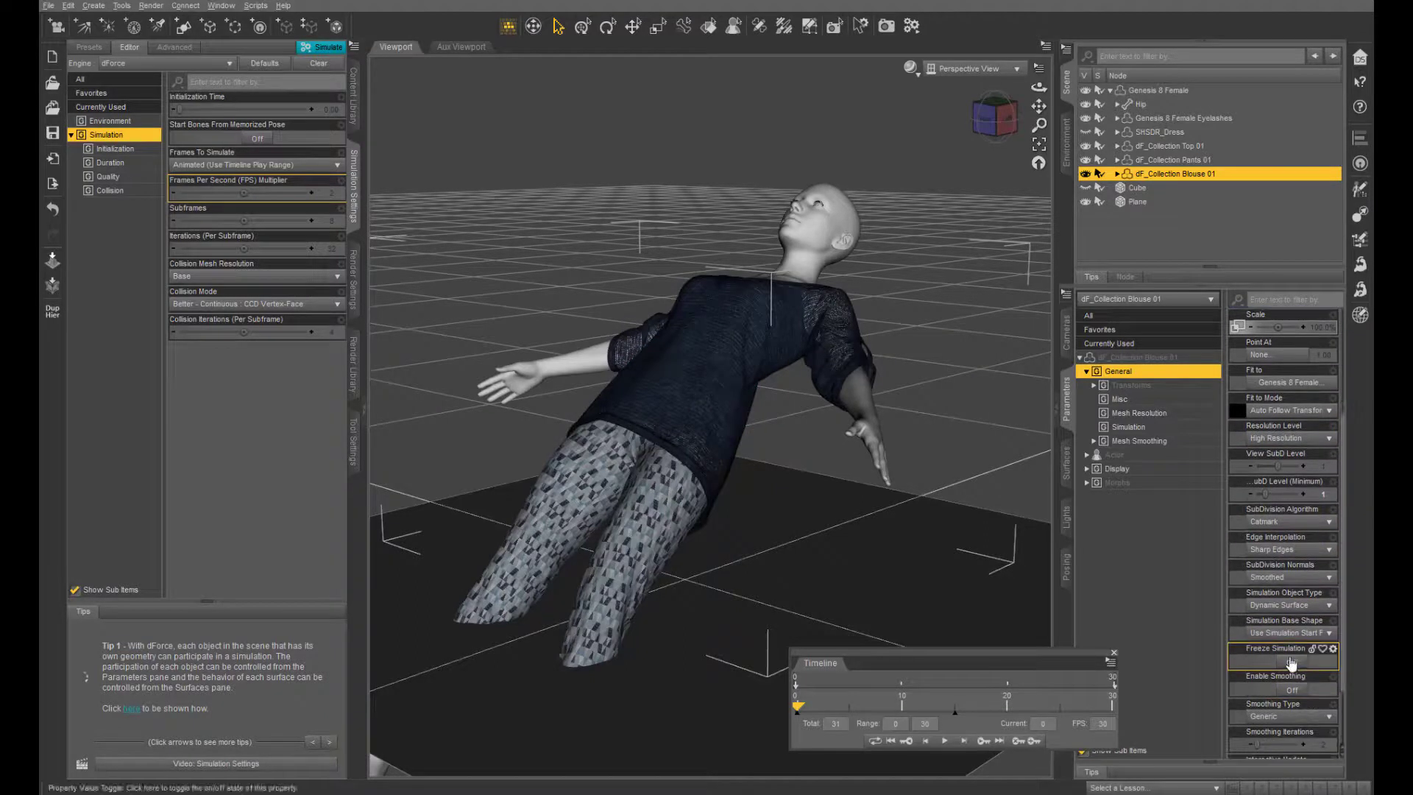